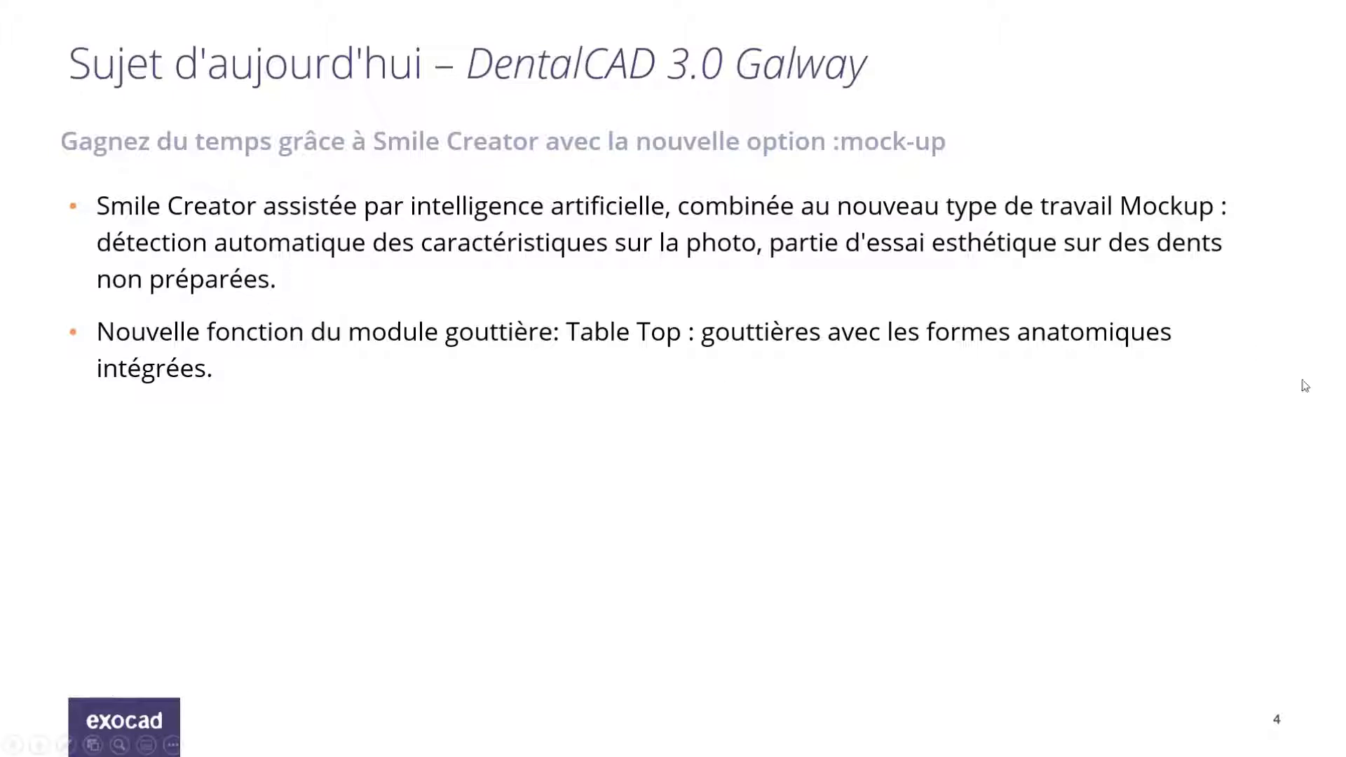
pyautogui.click(1302, 381)
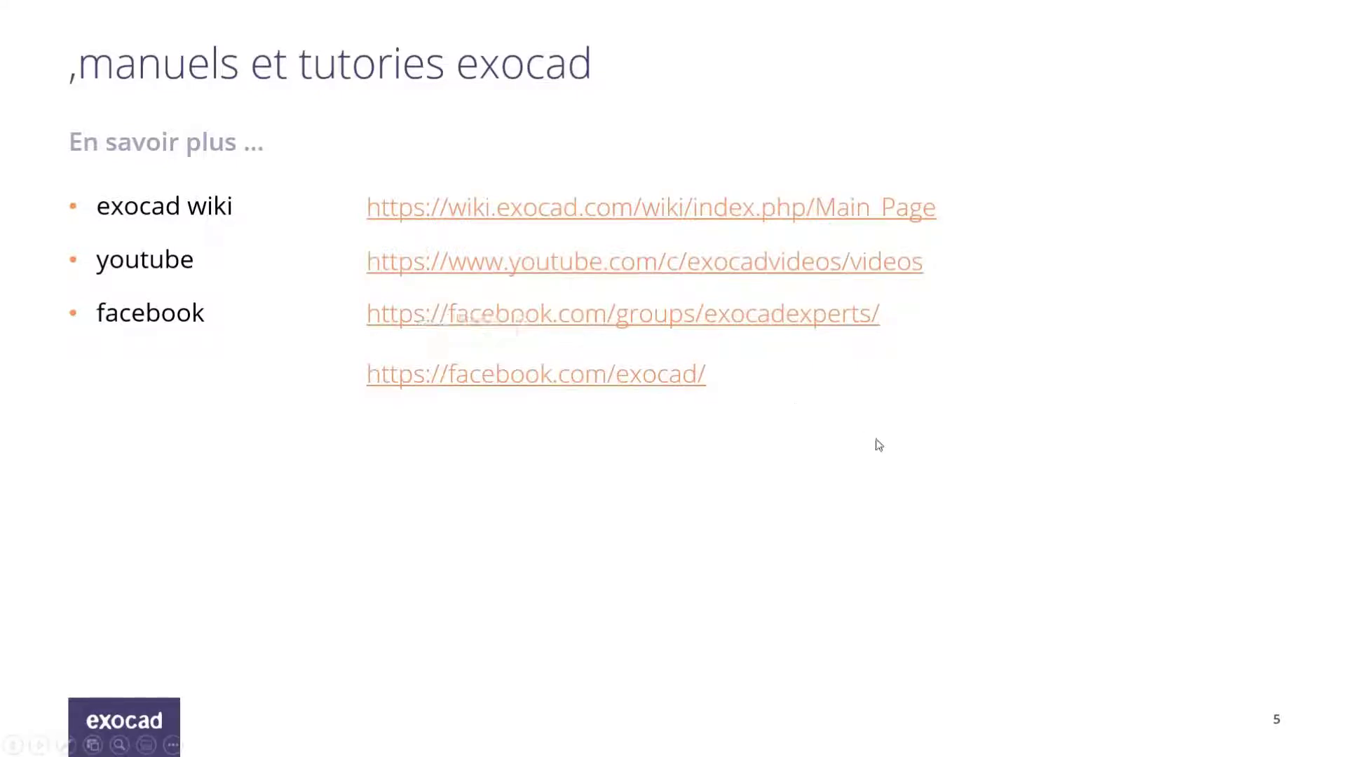
pyautogui.click(933, 444)
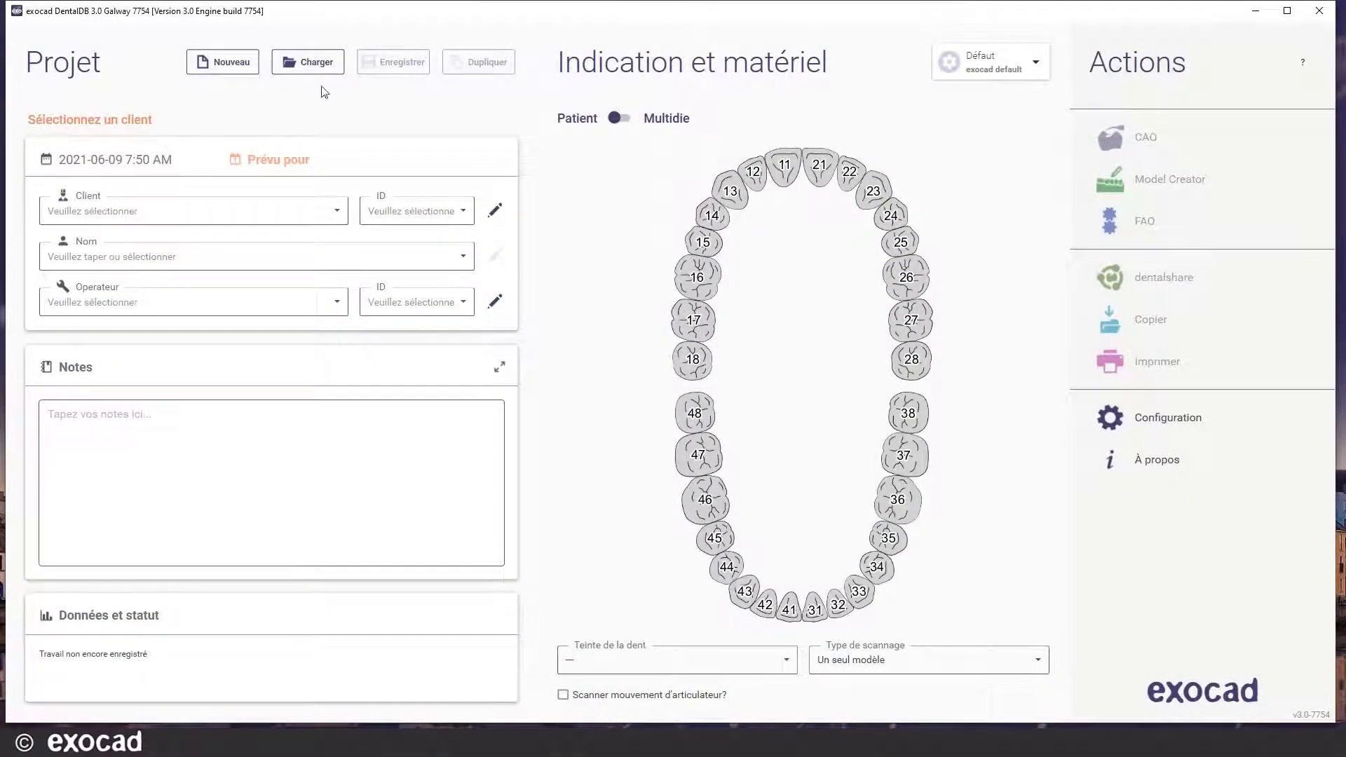
# - Load the existing project "Webinar_SmileCreator with Mockup"
pyautogui.click(303, 62)
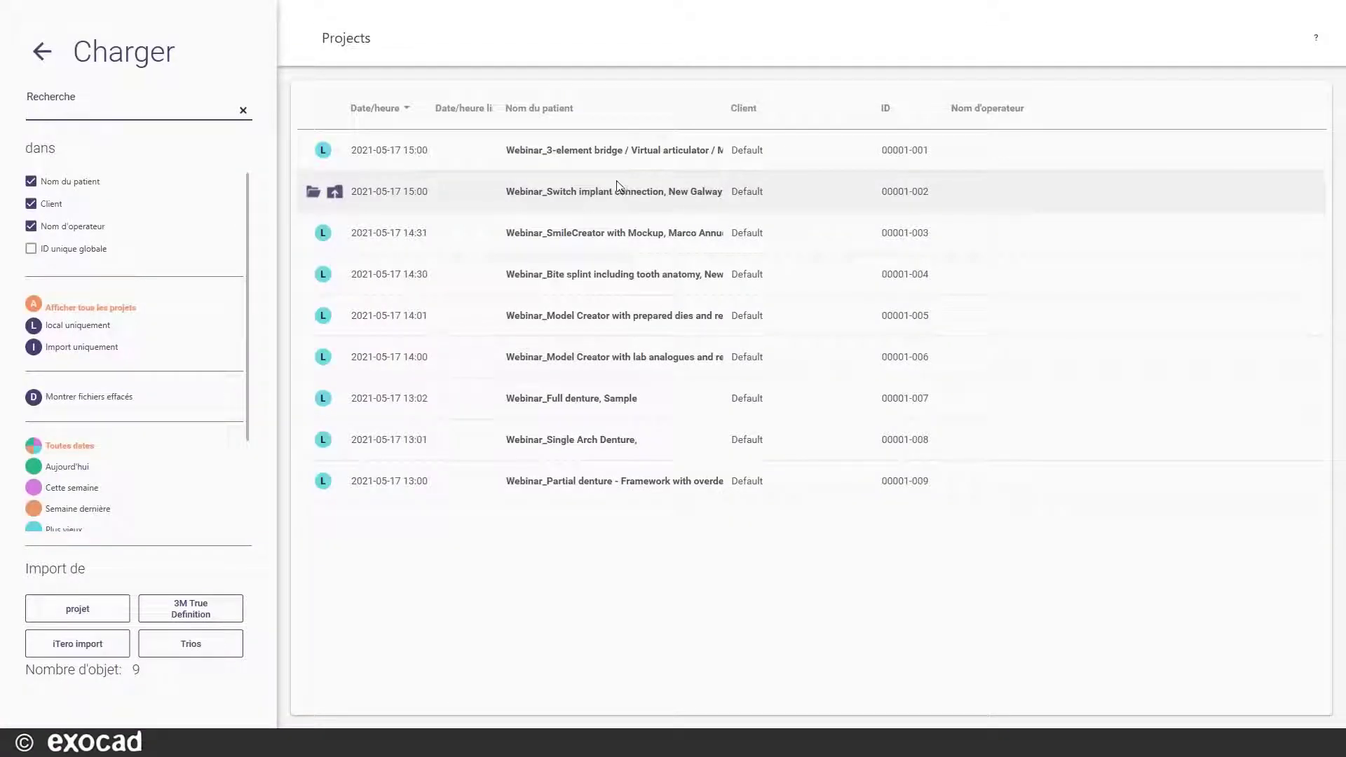
pyautogui.doubleClick(577, 241)
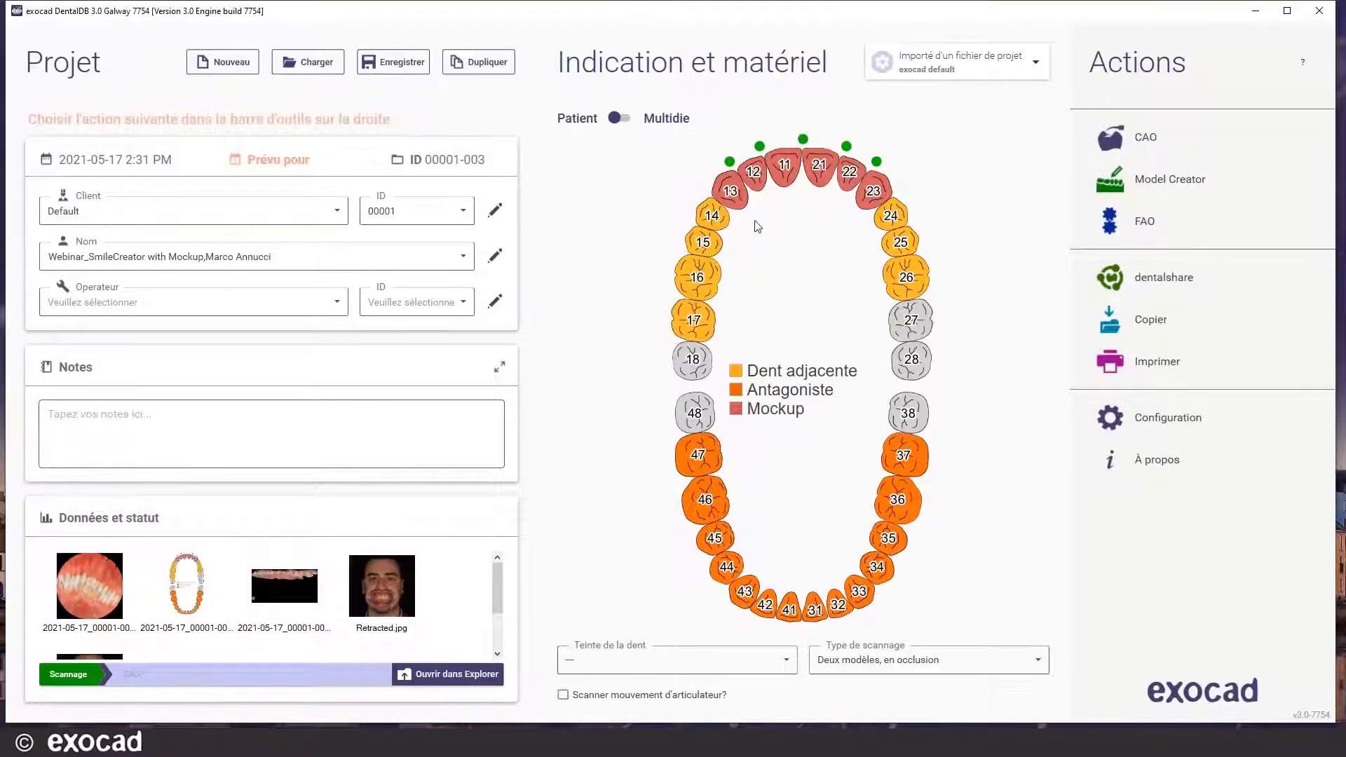
# - Review tooth 13's work type, material and option settings, and the scan and photo files stored with the project
pyautogui.moveTo(738, 203)
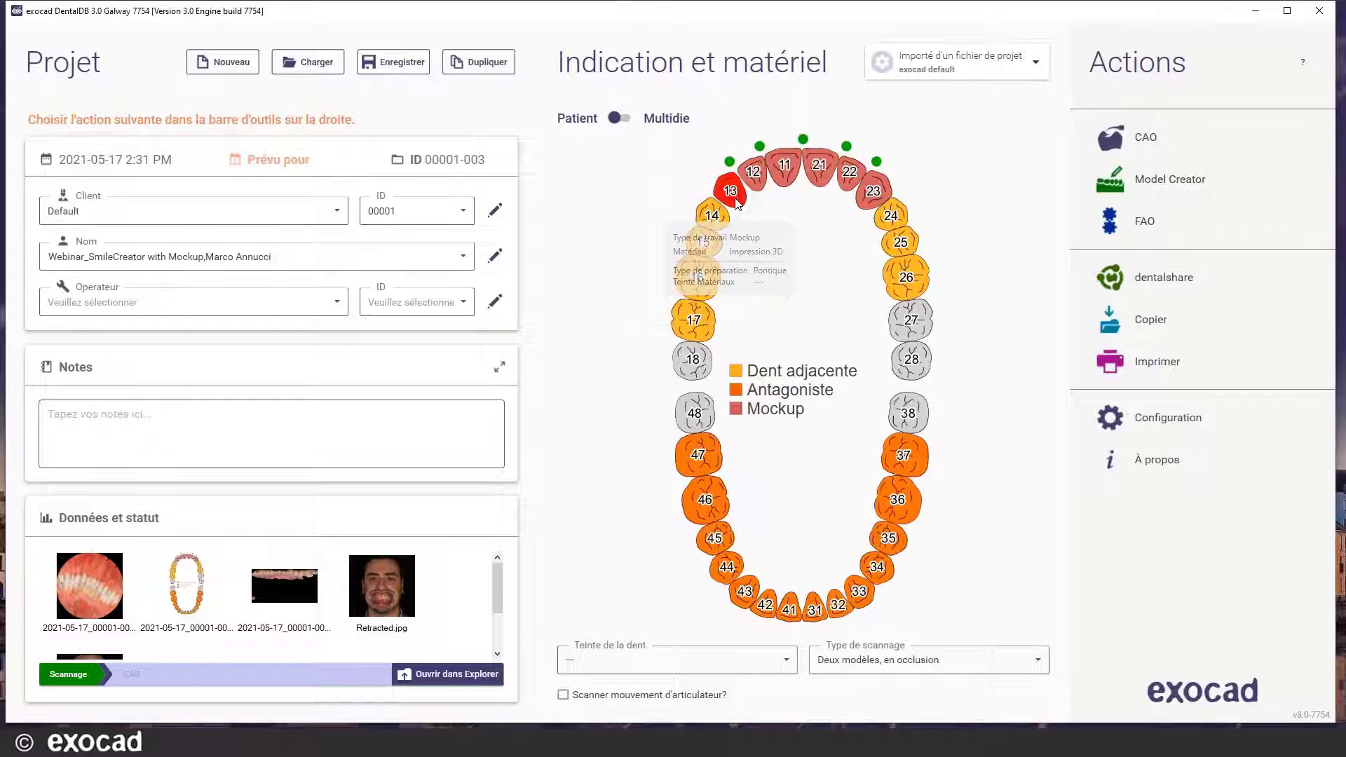
pyautogui.click(732, 201)
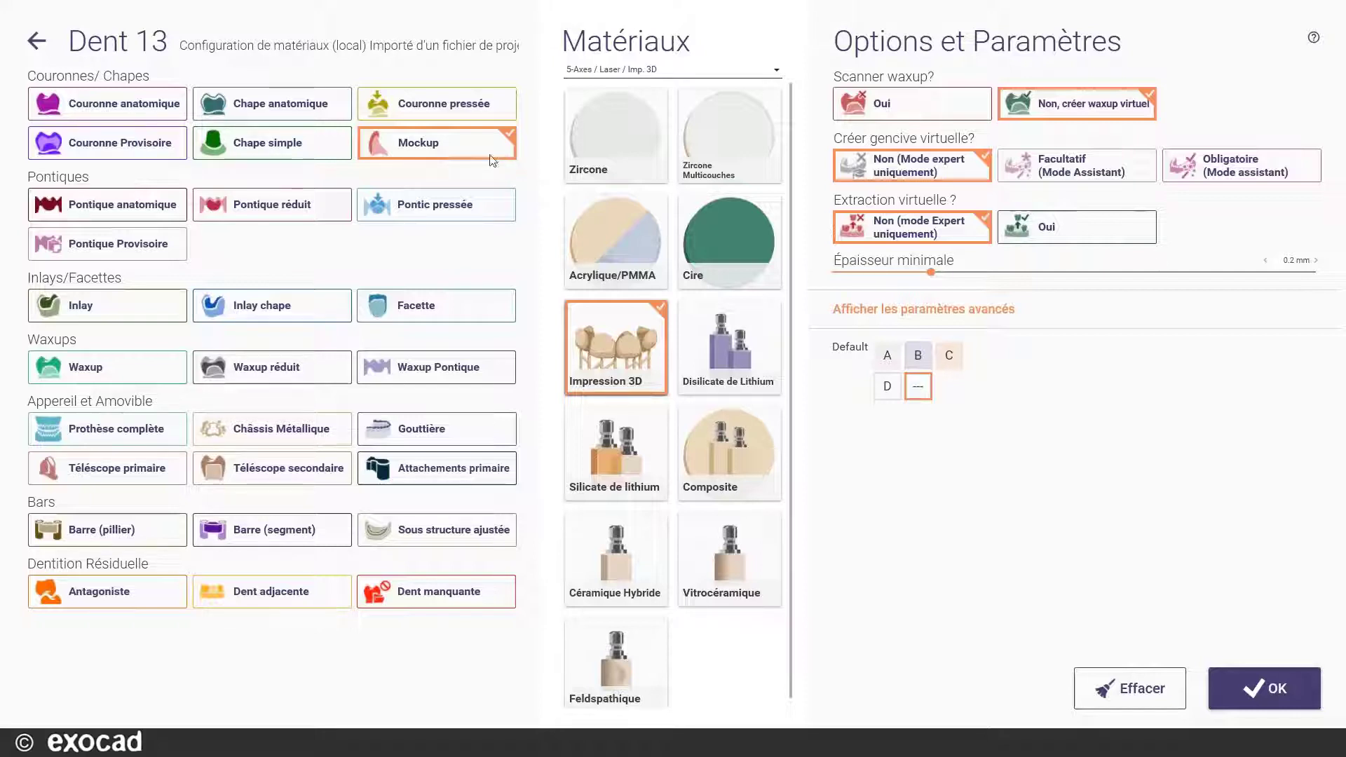
pyautogui.click(37, 41)
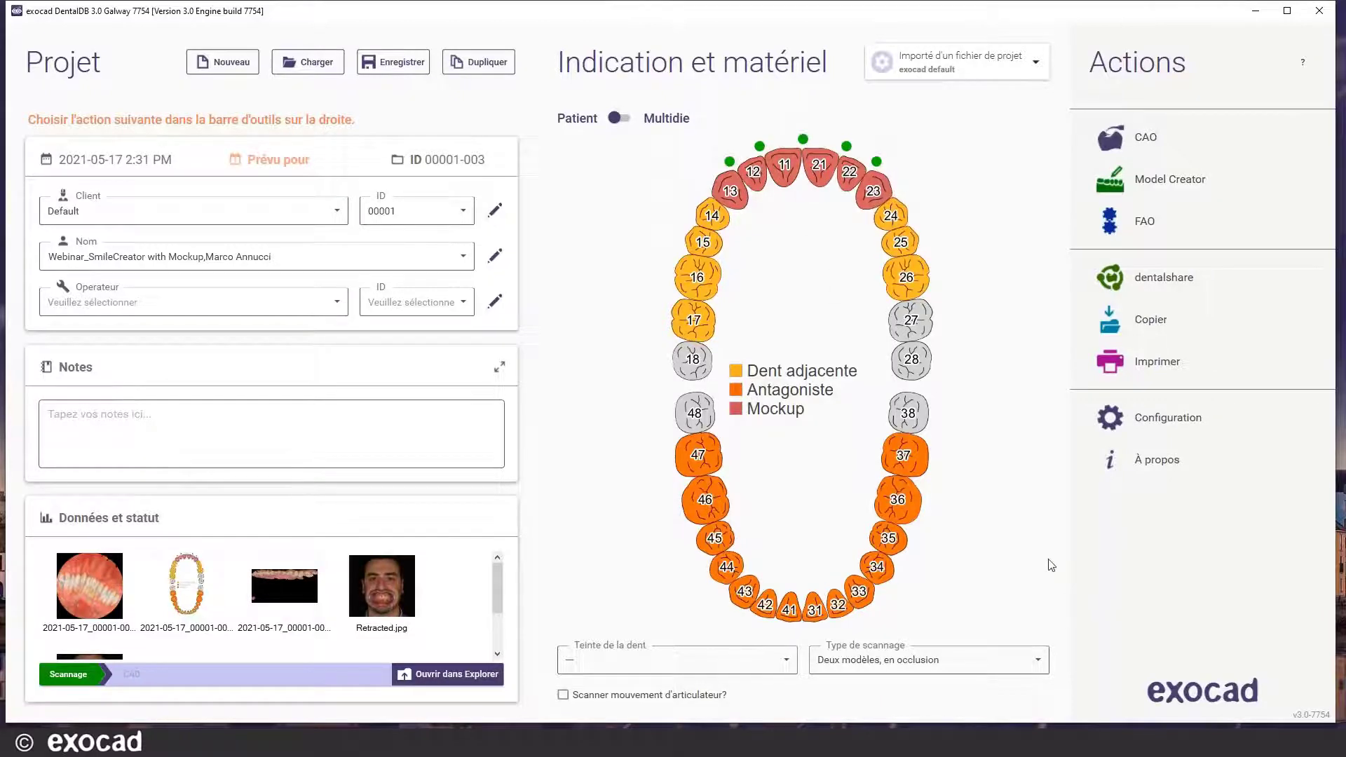
pyautogui.moveTo(408, 617)
pyautogui.moveTo(499, 593)
pyautogui.mouseDown()
pyautogui.moveTo(498, 616)
pyautogui.moveTo(481, 626)
pyautogui.moveTo(501, 593)
pyautogui.mouseUp()
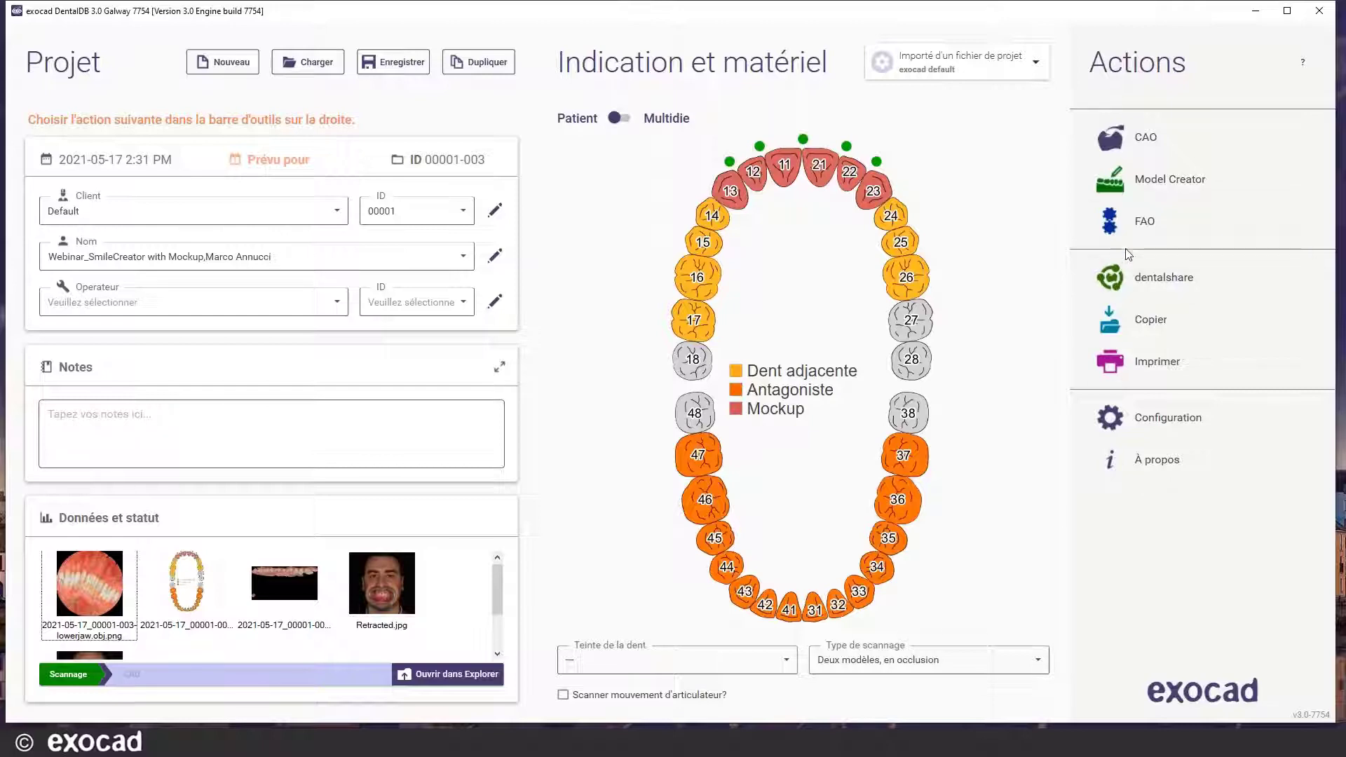
# - Switch to the open DentalCAD window of case 00001-003 and start the Smile Creator
pyautogui.moveTo(705, 743)
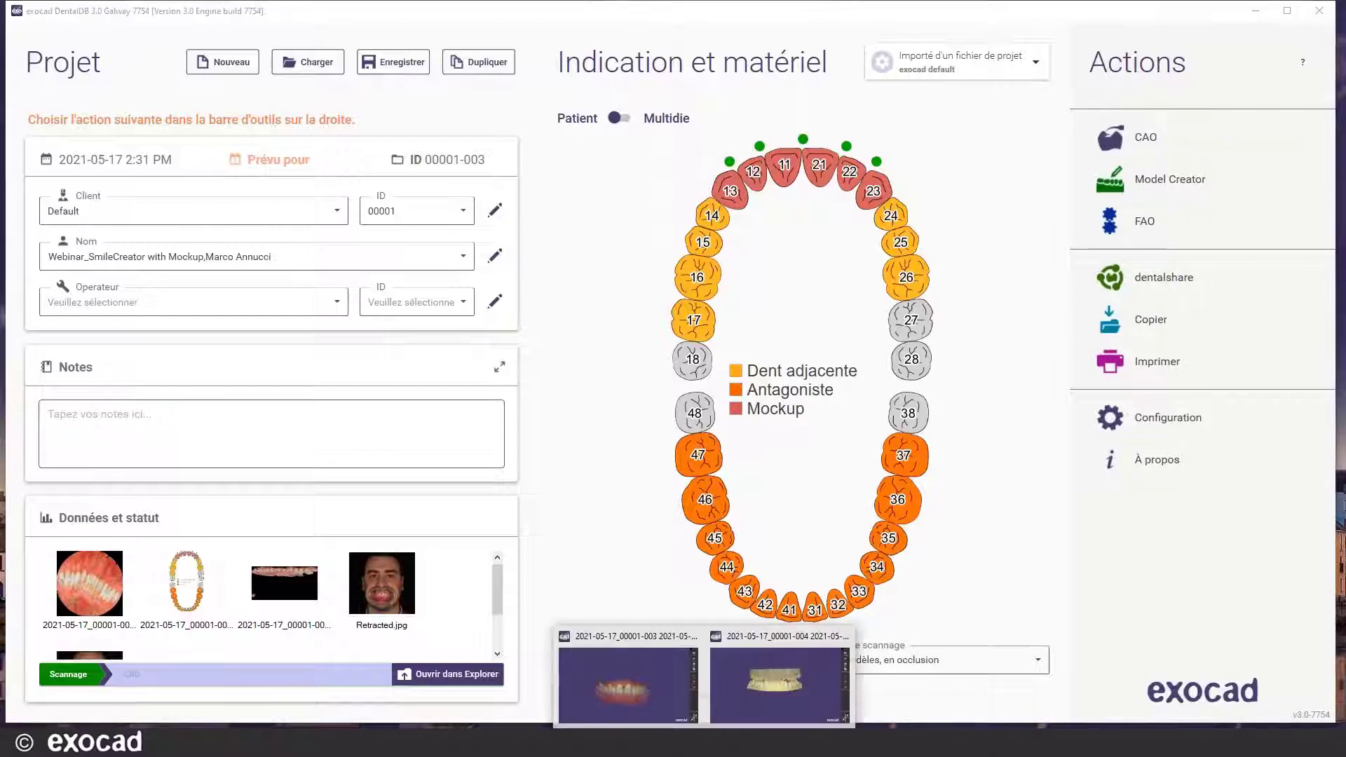
pyautogui.click(661, 699)
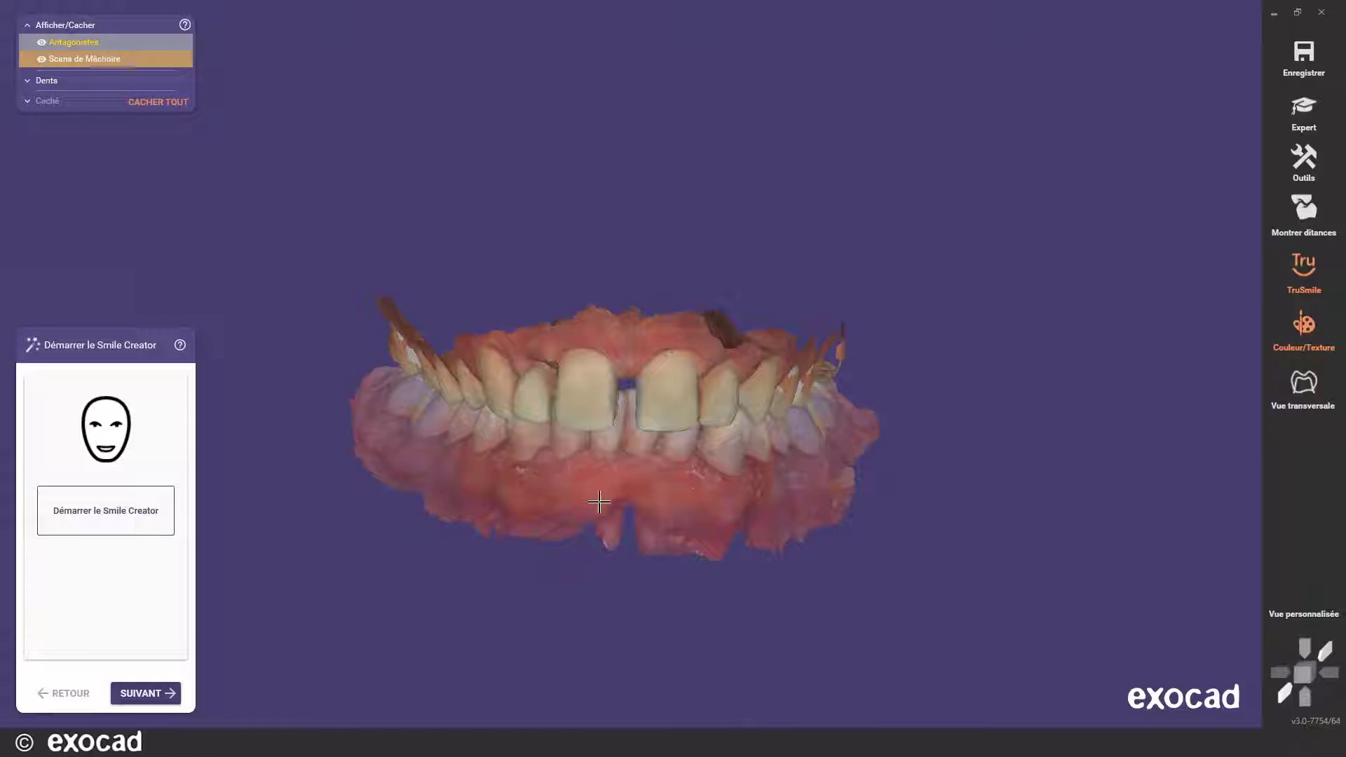
pyautogui.click(110, 519)
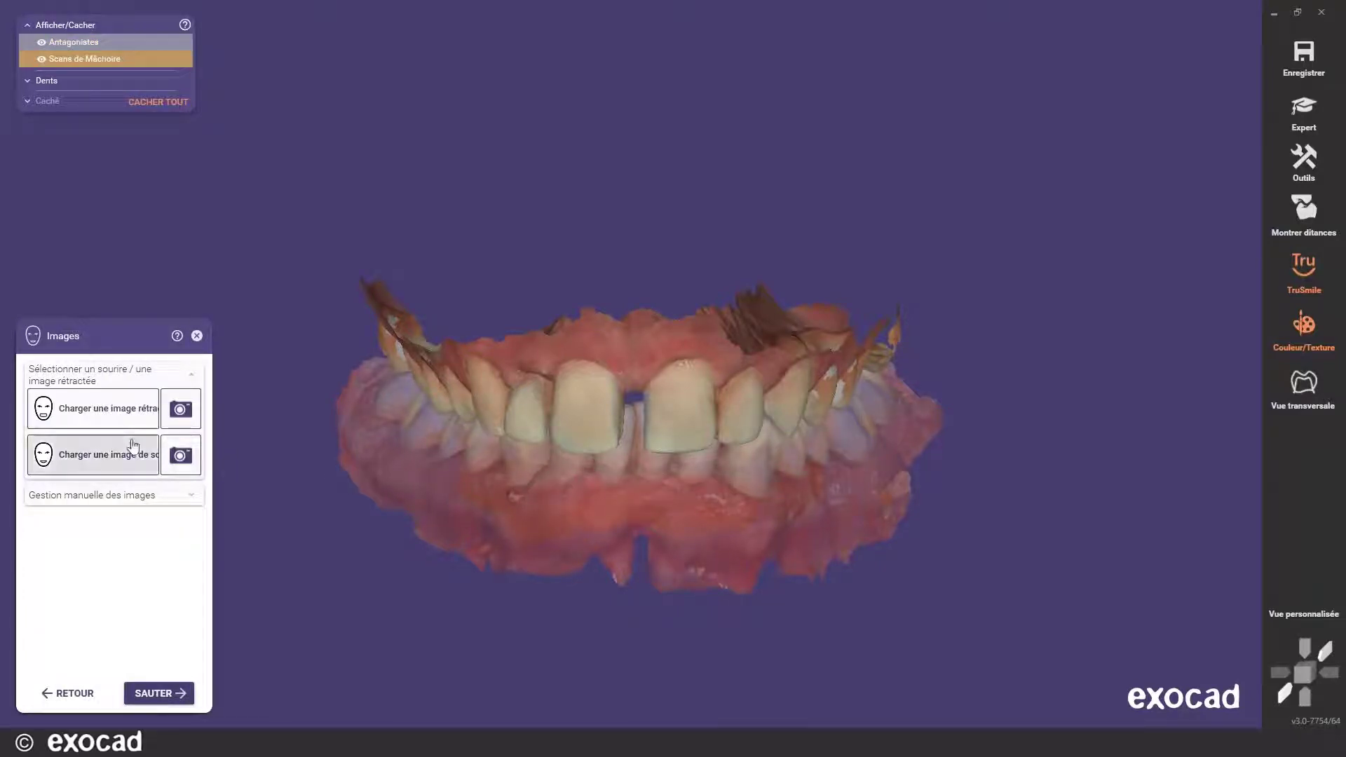
# - Load the patient photo Retracted.jpg as the retracted image
pyautogui.click(96, 416)
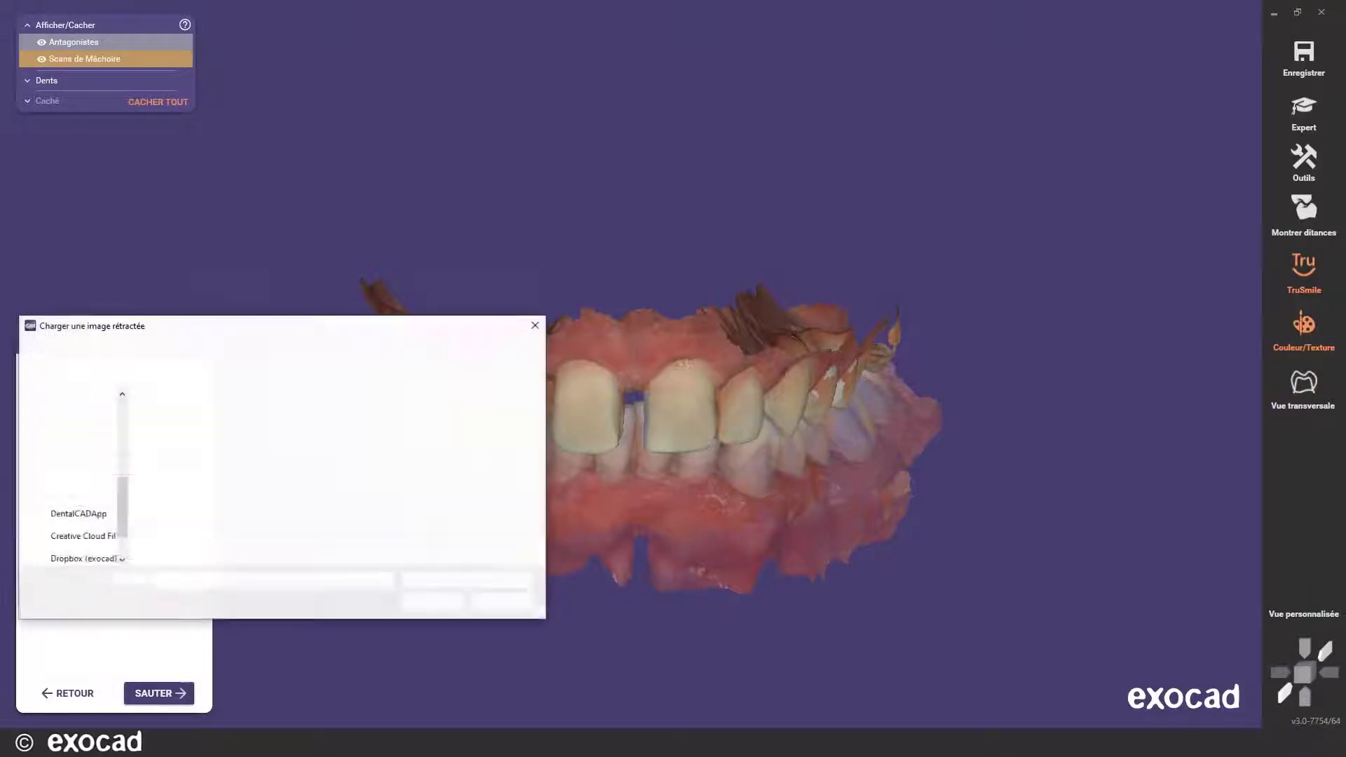
pyautogui.click(418, 429)
pyautogui.click(433, 602)
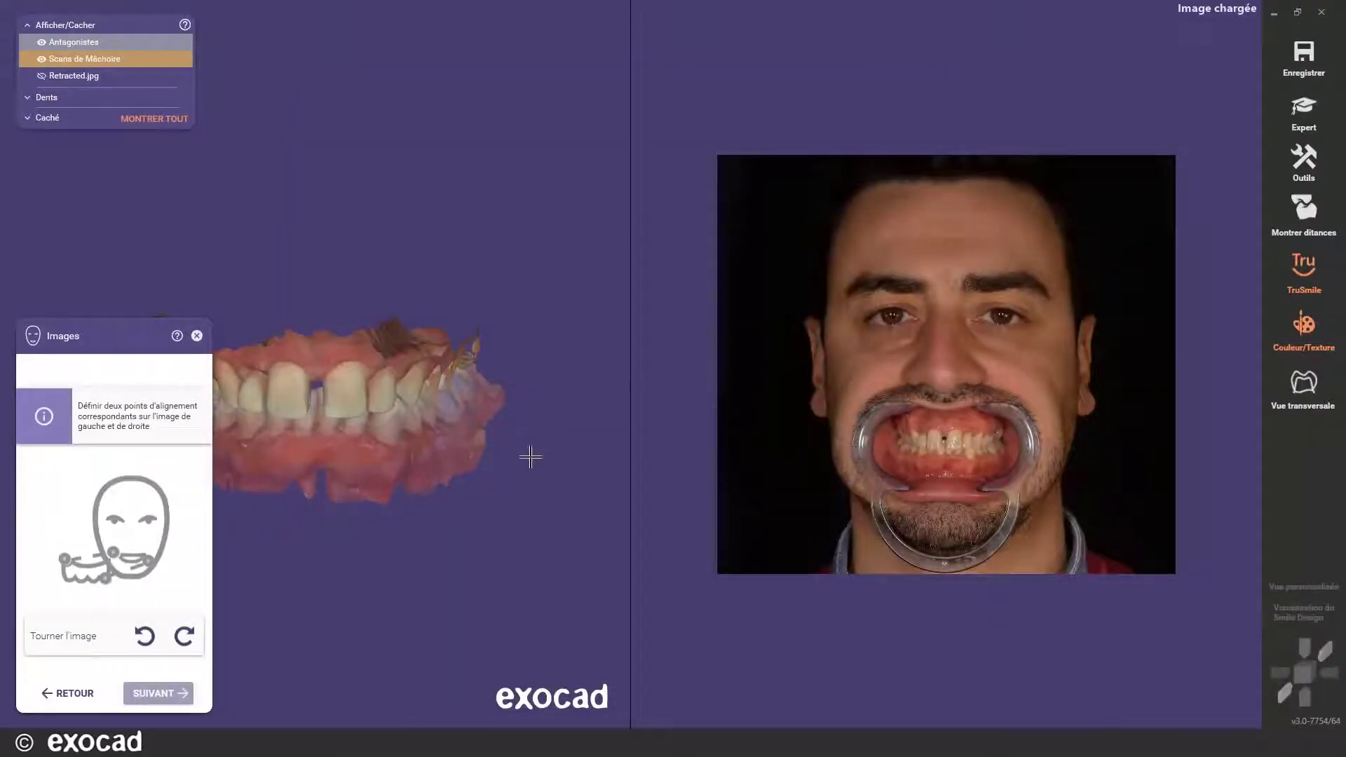
# - Place two alignment points on the jaw scan, one at the upper right canine's tip, and mark that same tip on the photo
pyautogui.scroll(4, 481, 420)
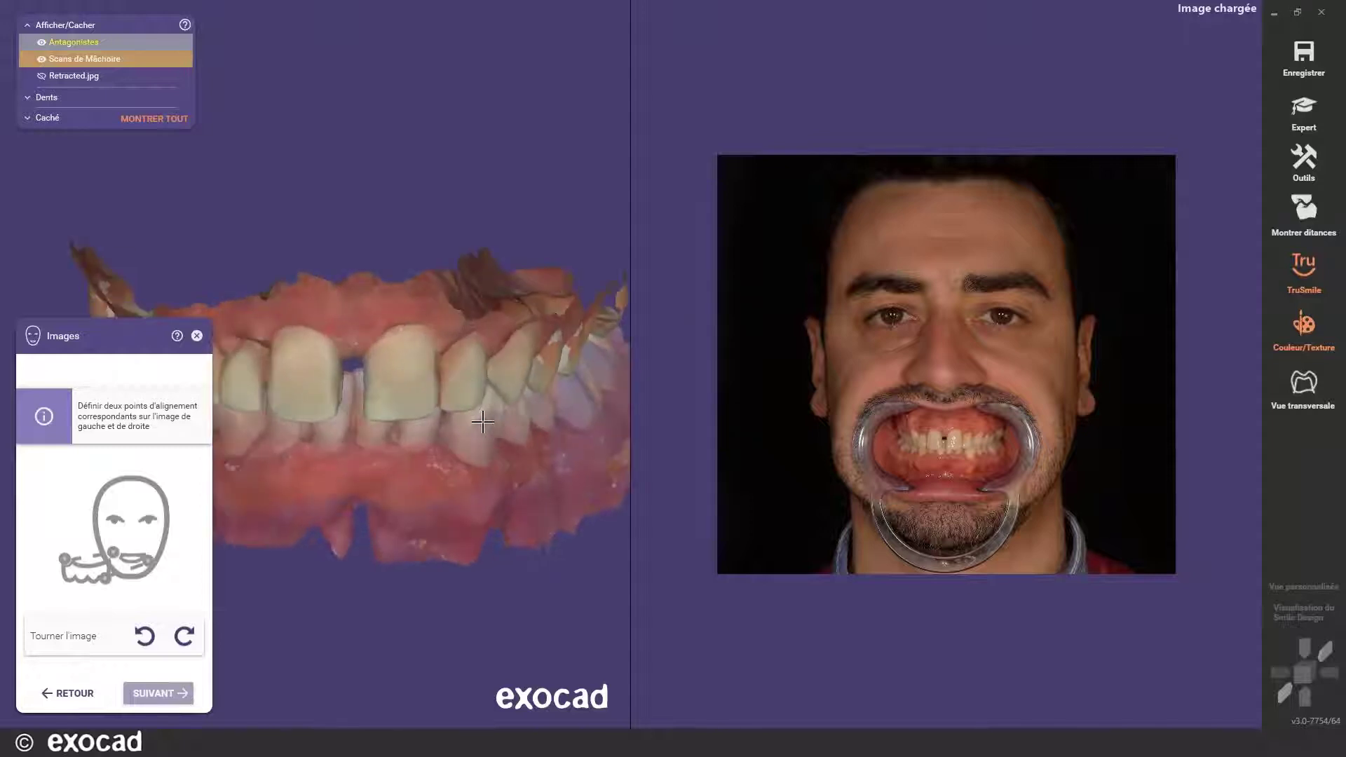
pyautogui.moveTo(343, 545); pyautogui.dragTo(476, 565, button='middle')
pyautogui.click(477, 565)
pyautogui.scroll(5, 930, 477)
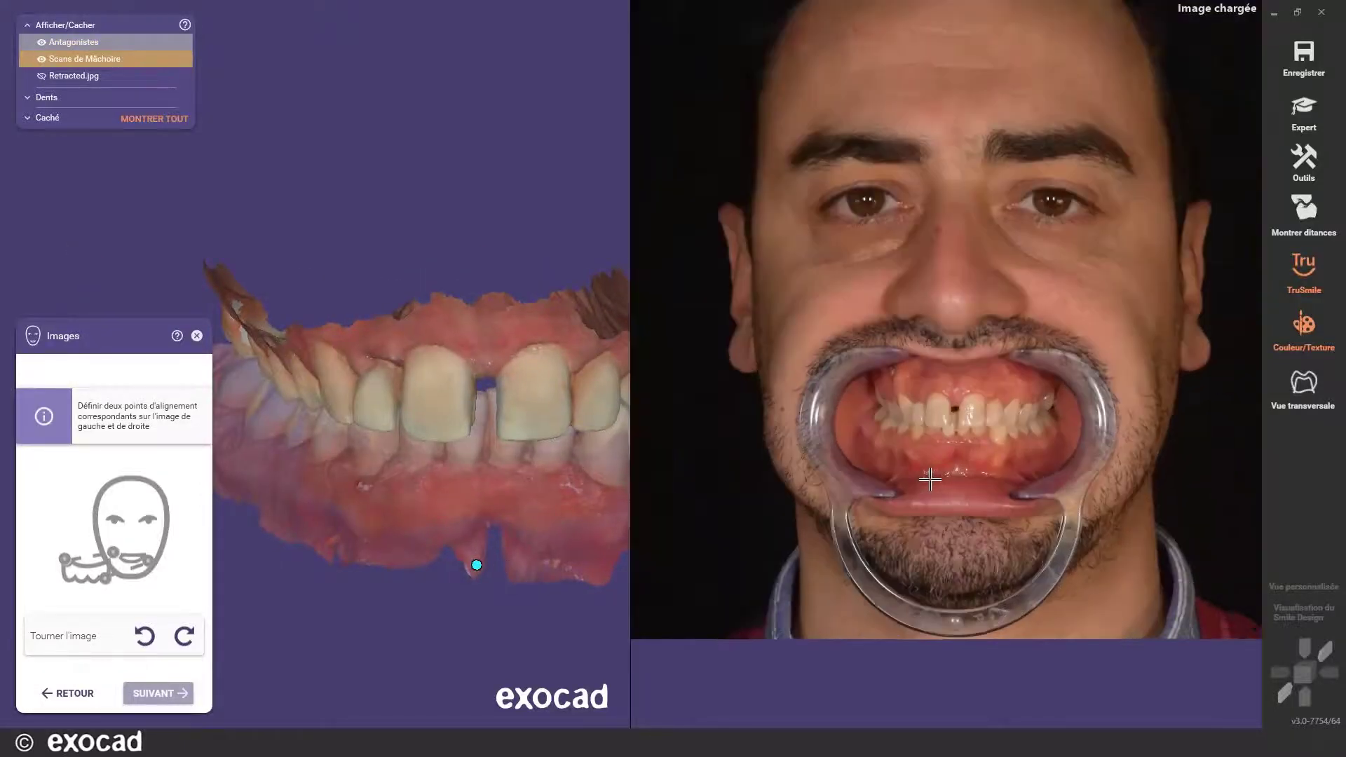
pyautogui.scroll(3, 930, 478)
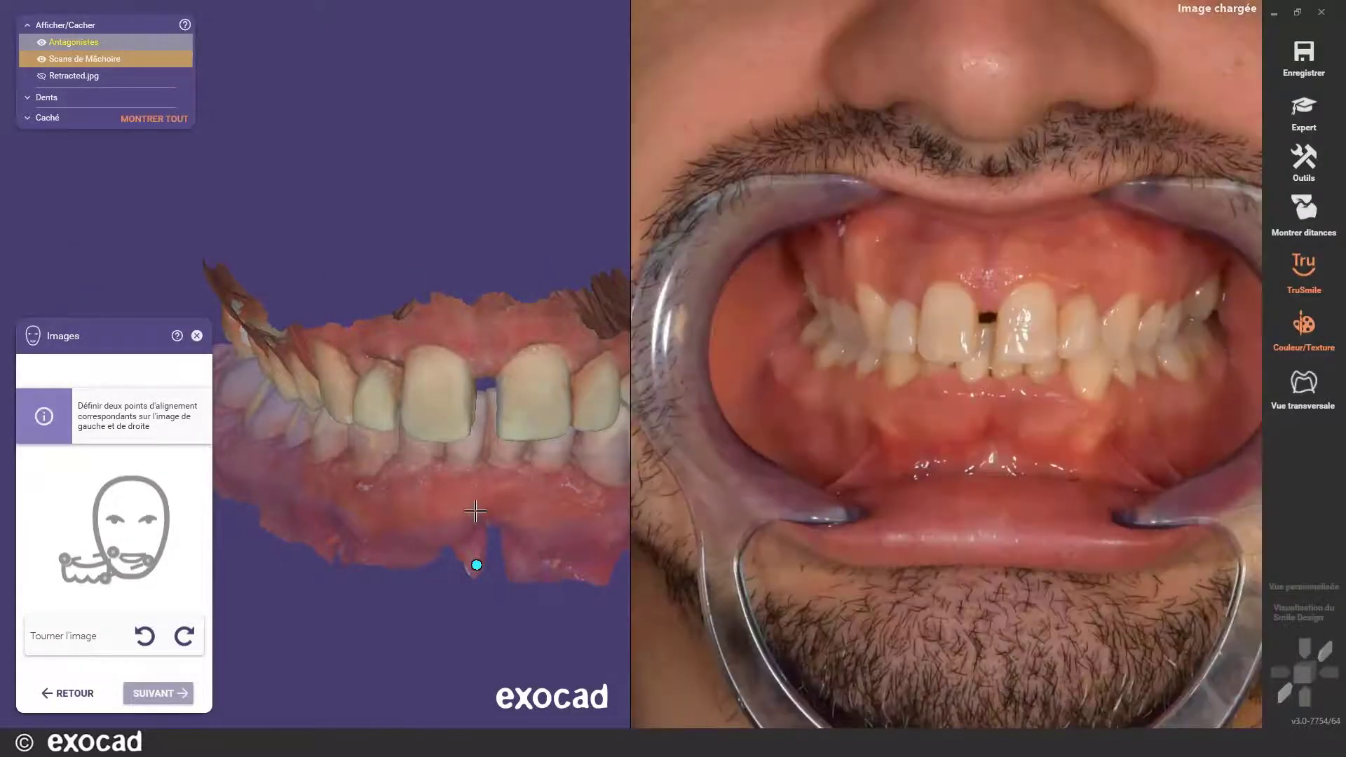
pyautogui.moveTo(475, 511); pyautogui.dragTo(477, 498, button='right')
pyautogui.moveTo(357, 417); pyautogui.dragTo(366, 400, button='right')
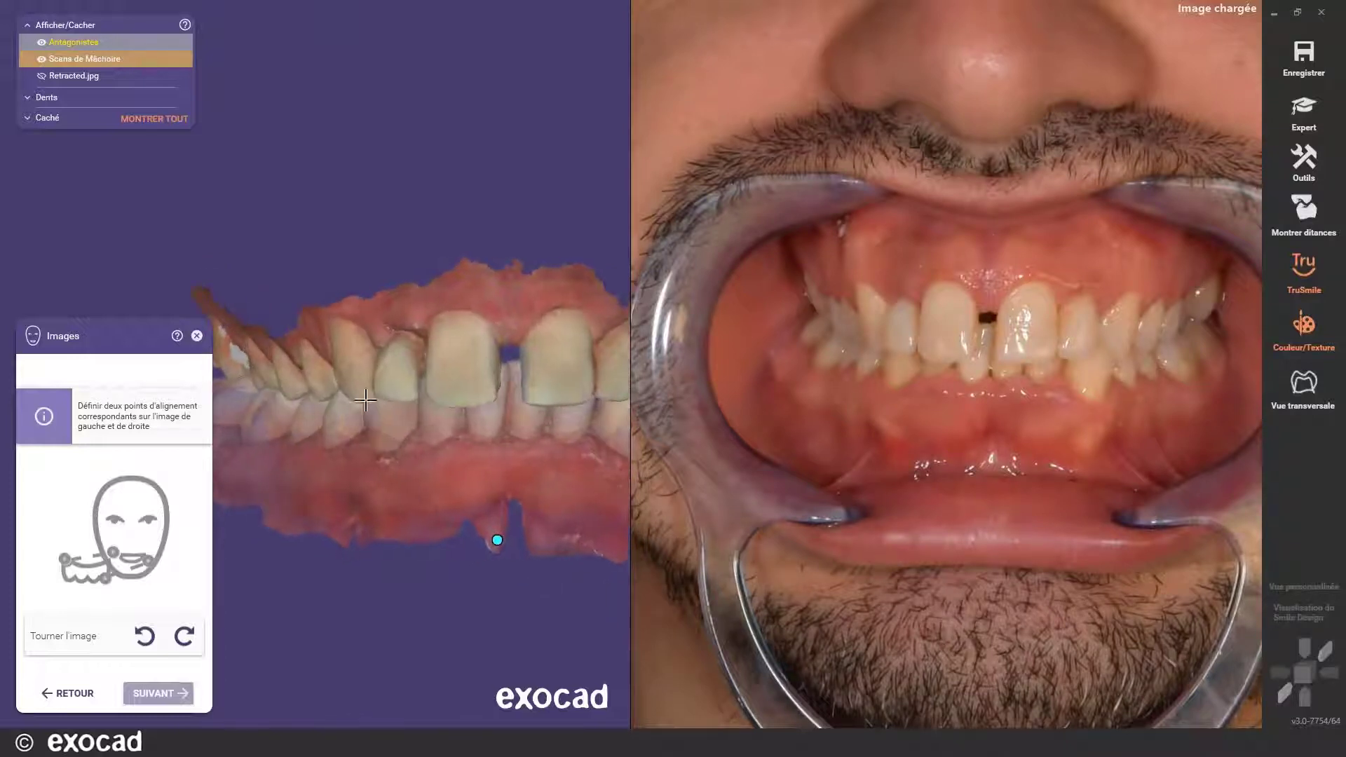
pyautogui.click(360, 394)
pyautogui.moveTo(465, 456); pyautogui.dragTo(425, 461, button='right')
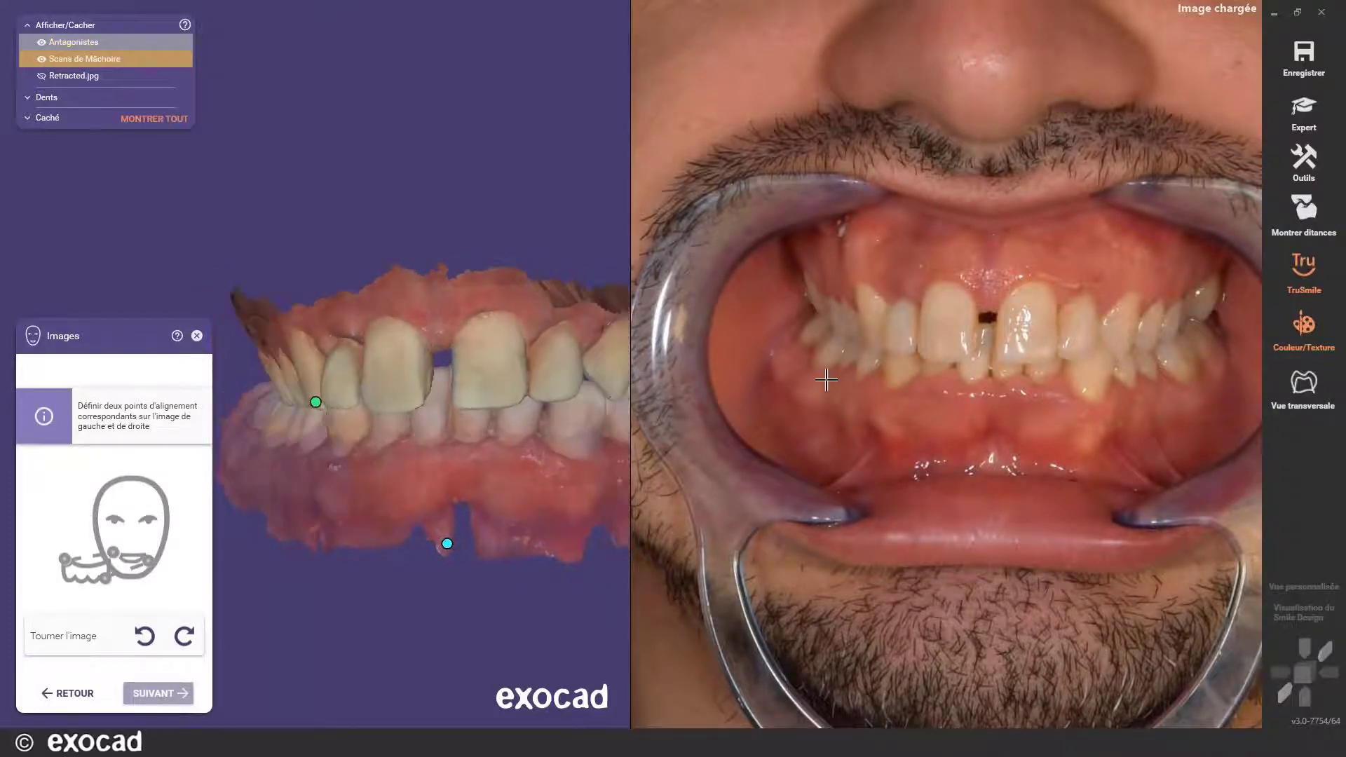
pyautogui.click(876, 346)
# - Place the second photo alignment point on the upper left canine near the gumline and fine-tune both photo points
pyautogui.moveTo(413, 403); pyautogui.dragTo(335, 413, button='right')
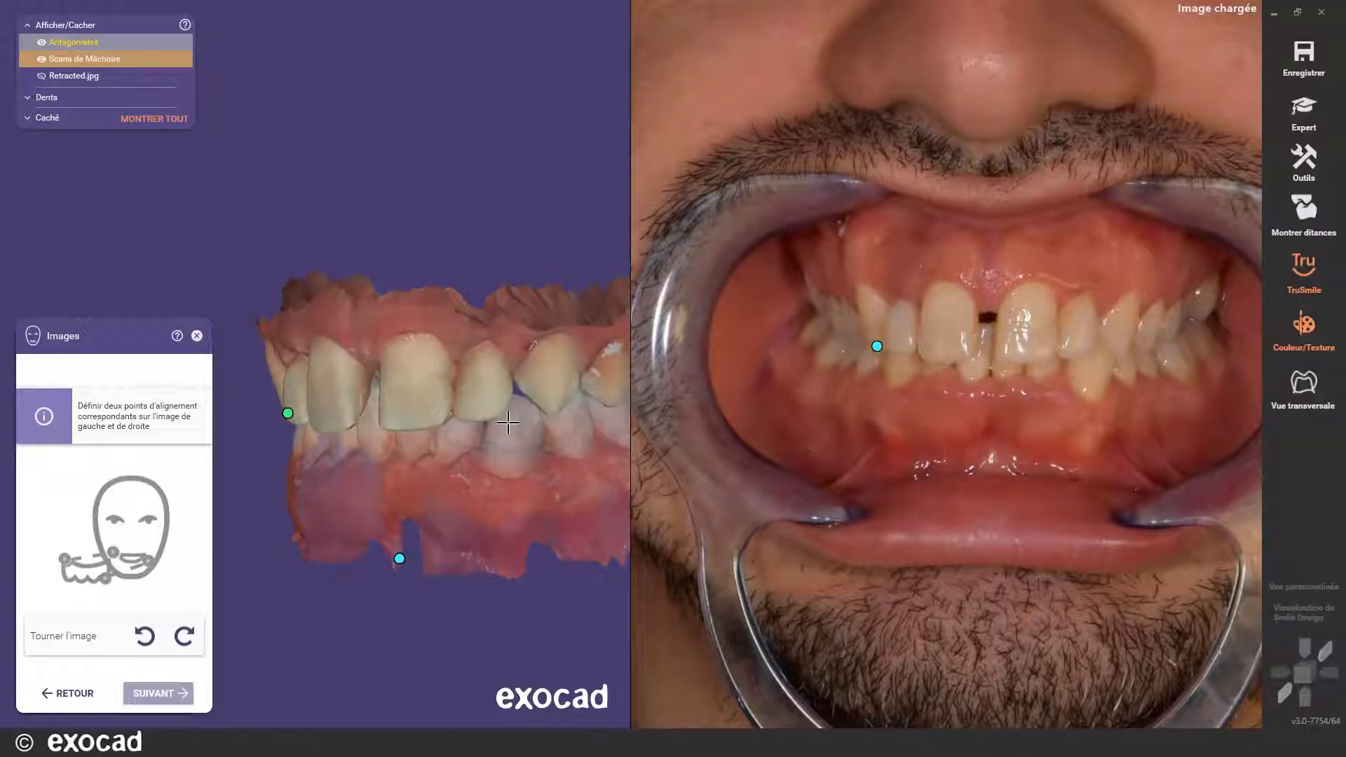
pyautogui.moveTo(346, 430); pyautogui.dragTo(424, 429, button='right')
pyautogui.moveTo(600, 418); pyautogui.dragTo(550, 415, button='right')
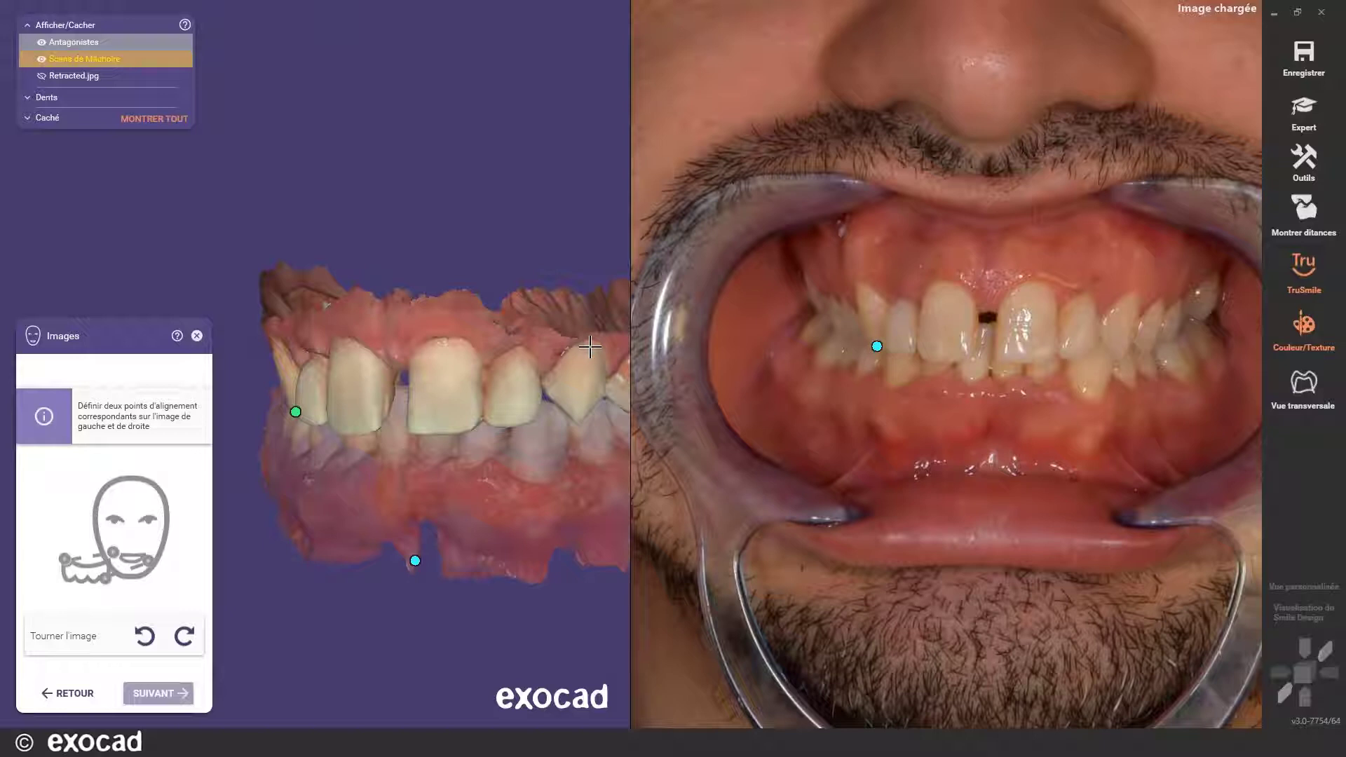
pyautogui.moveTo(561, 374); pyautogui.dragTo(474, 461, button='right')
pyautogui.moveTo(475, 461); pyautogui.dragTo(408, 459, button='middle')
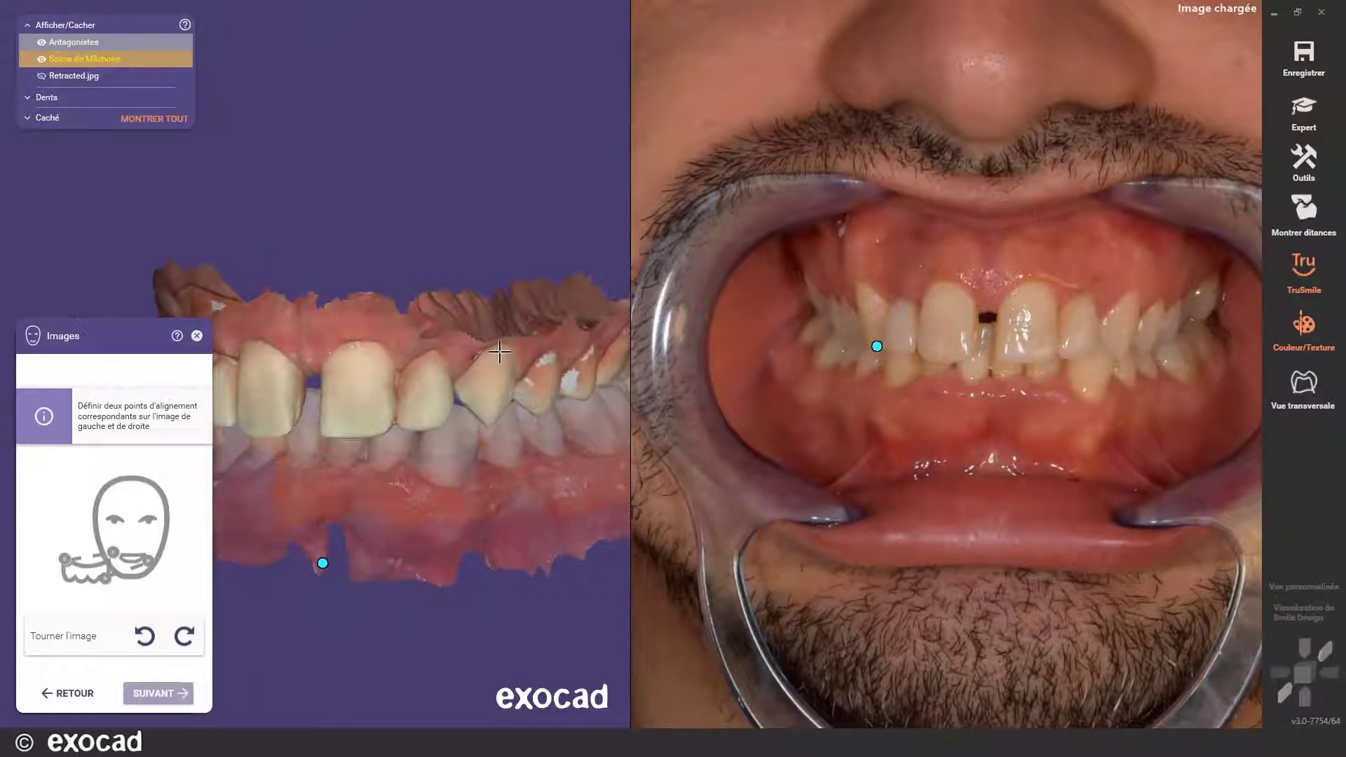
pyautogui.click(1131, 297)
pyautogui.moveTo(463, 397); pyautogui.dragTo(484, 394, button='right')
pyautogui.moveTo(876, 346)
pyautogui.mouseDown()
pyautogui.moveTo(1042, 352)
pyautogui.moveTo(1131, 307)
pyautogui.moveTo(879, 345)
pyautogui.mouseUp()
pyautogui.moveTo(434, 414); pyautogui.dragTo(490, 382, button='right')
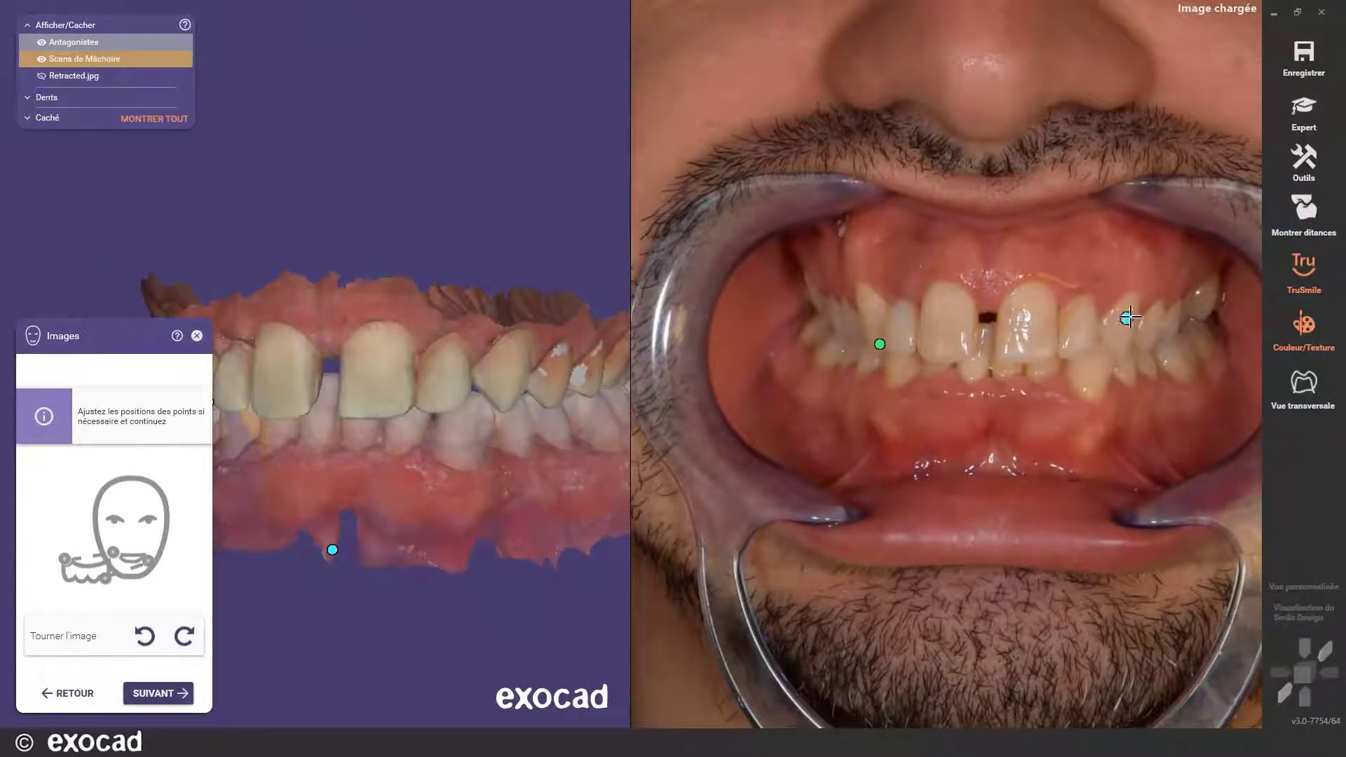
pyautogui.moveTo(1130, 318); pyautogui.dragTo(1133, 300)
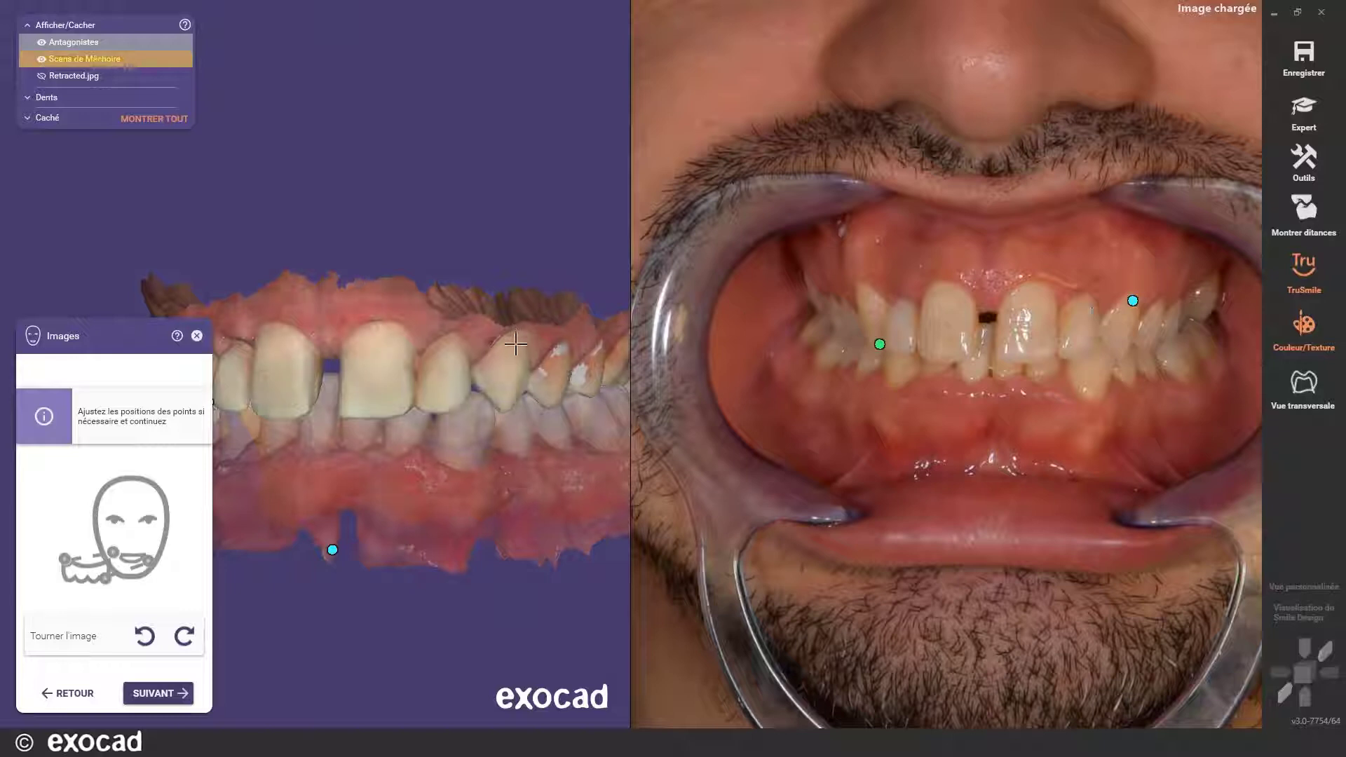
# - Move the scan point on the lower gum to the upper left canine's gumline, match its photo point, and continue to the overlay
pyautogui.moveTo(515, 344); pyautogui.dragTo(535, 353, button='right')
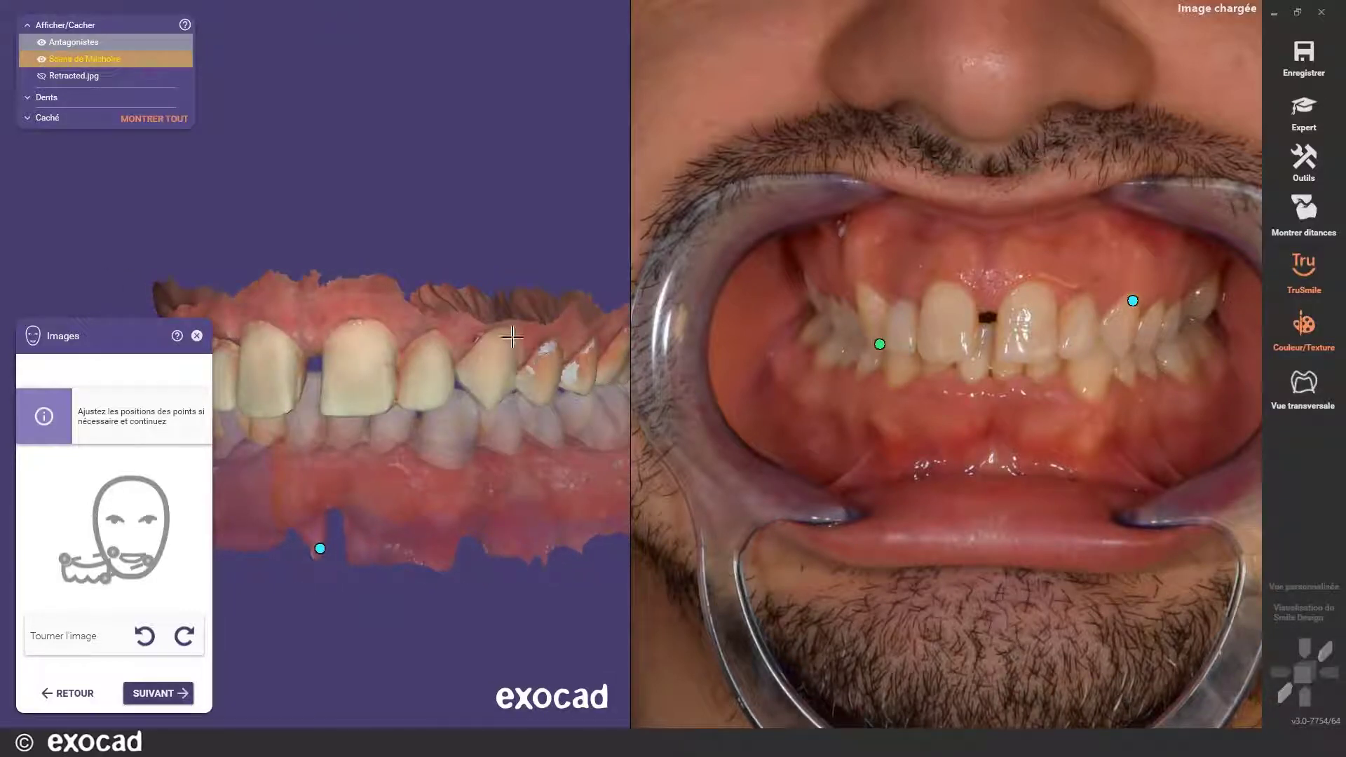
pyautogui.moveTo(1135, 301); pyautogui.dragTo(702, 319)
pyautogui.moveTo(703, 319); pyautogui.dragTo(1127, 299)
pyautogui.moveTo(325, 543); pyautogui.dragTo(512, 336)
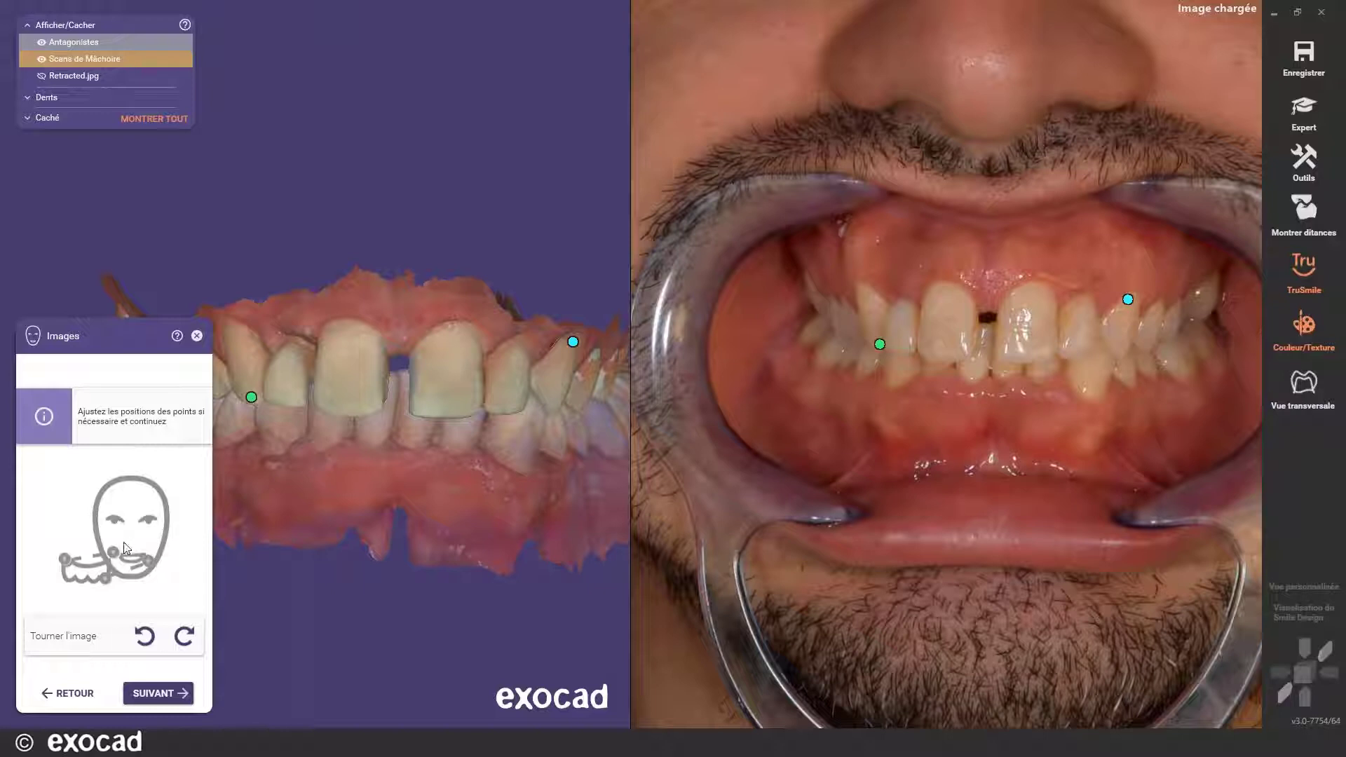
pyautogui.click(183, 694)
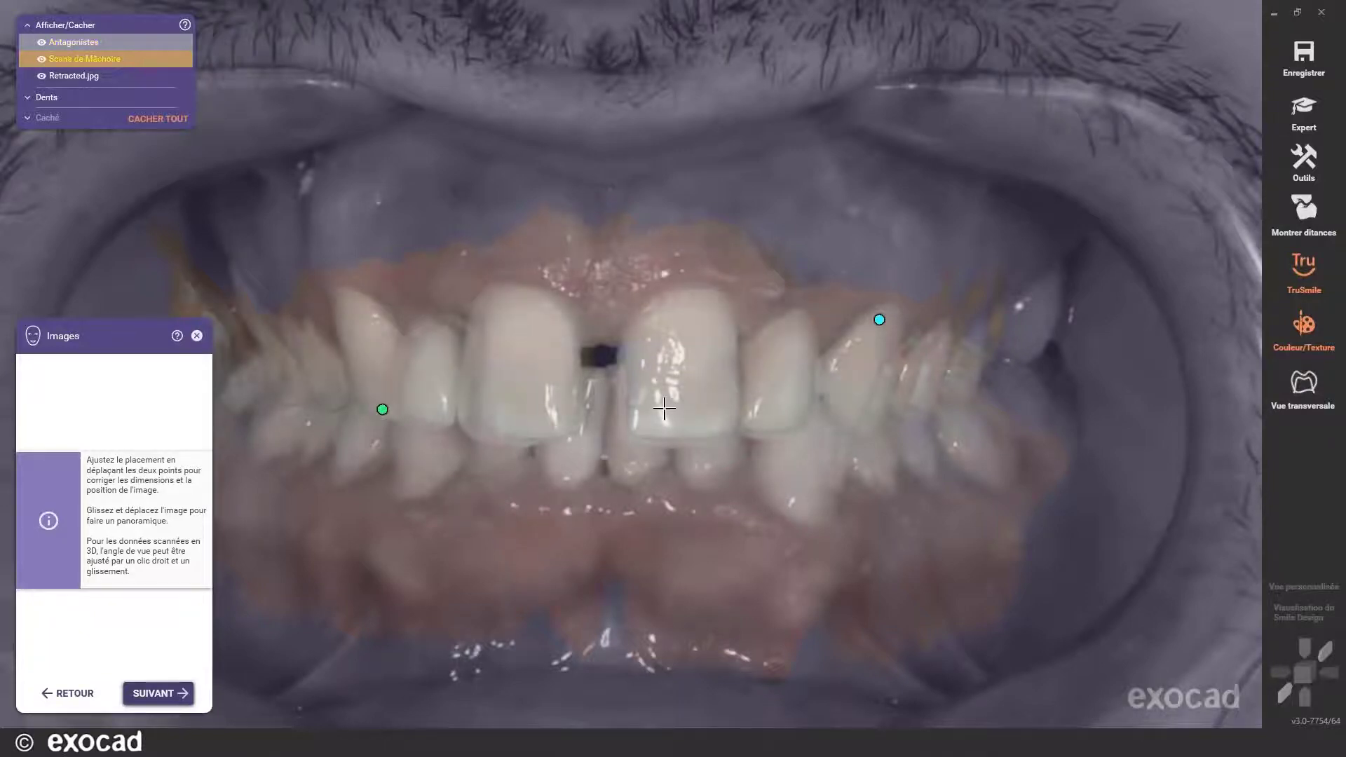
# - Fine-tune the overlay by adjusting the scan's viewing angle and shifting the photo until the teeth match, and accept the alignment
pyautogui.scroll(-1, 664, 407)
pyautogui.scroll(-1, 664, 400)
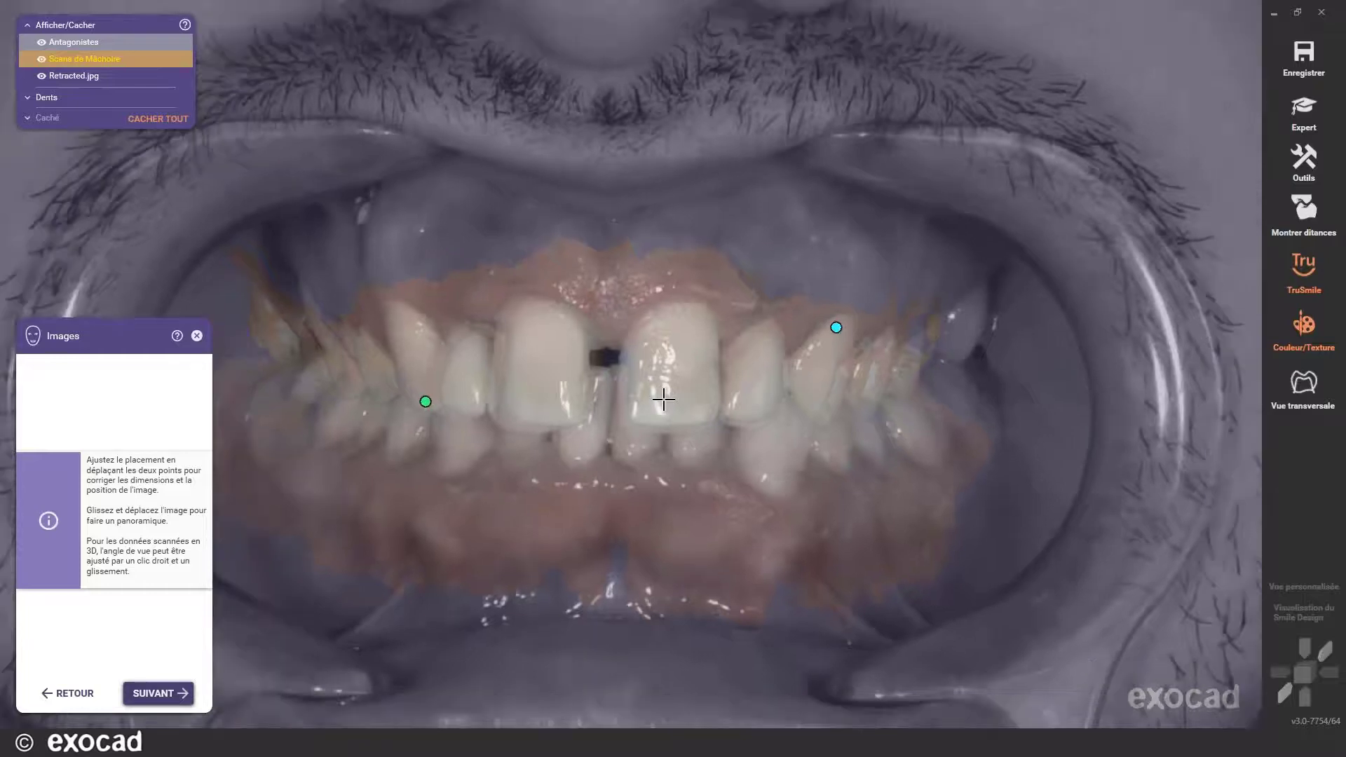
pyautogui.scroll(1, 665, 397)
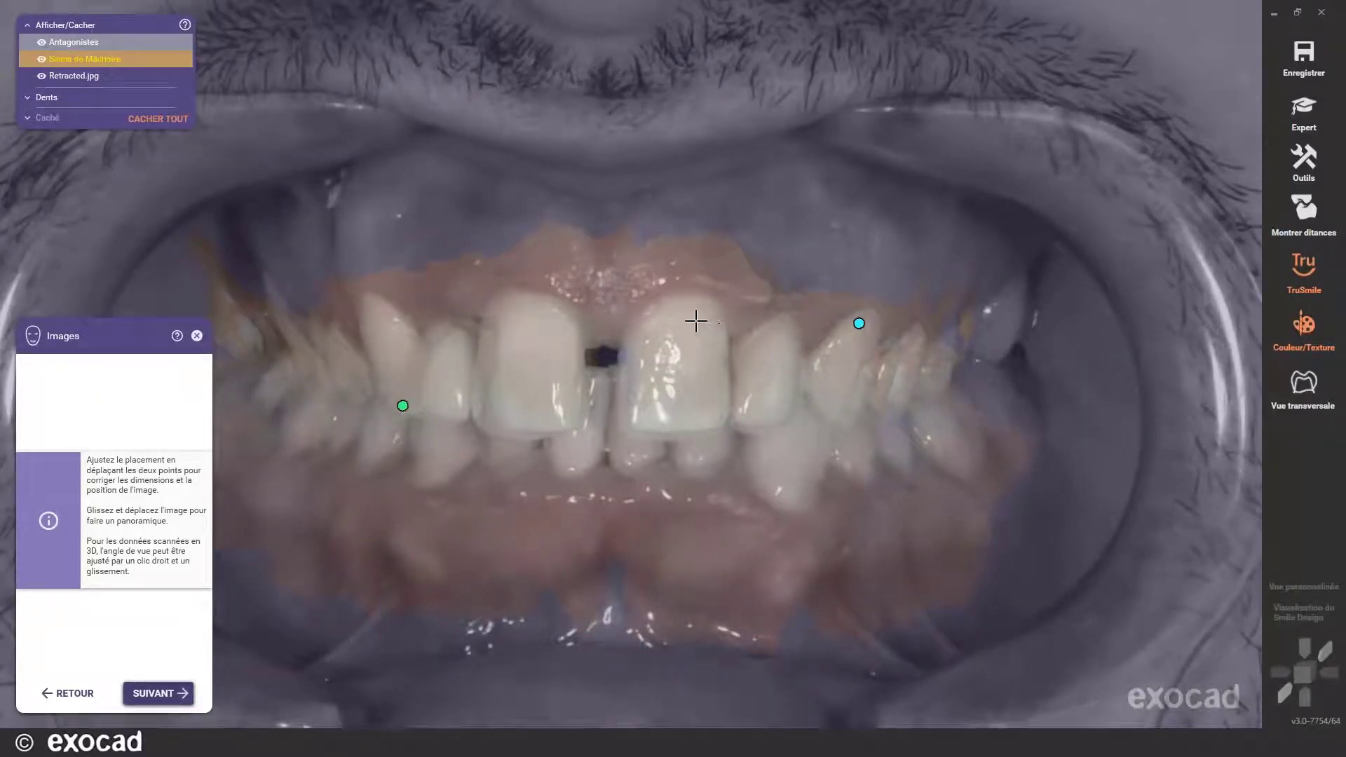
pyautogui.moveTo(693, 320); pyautogui.dragTo(726, 315, button='right')
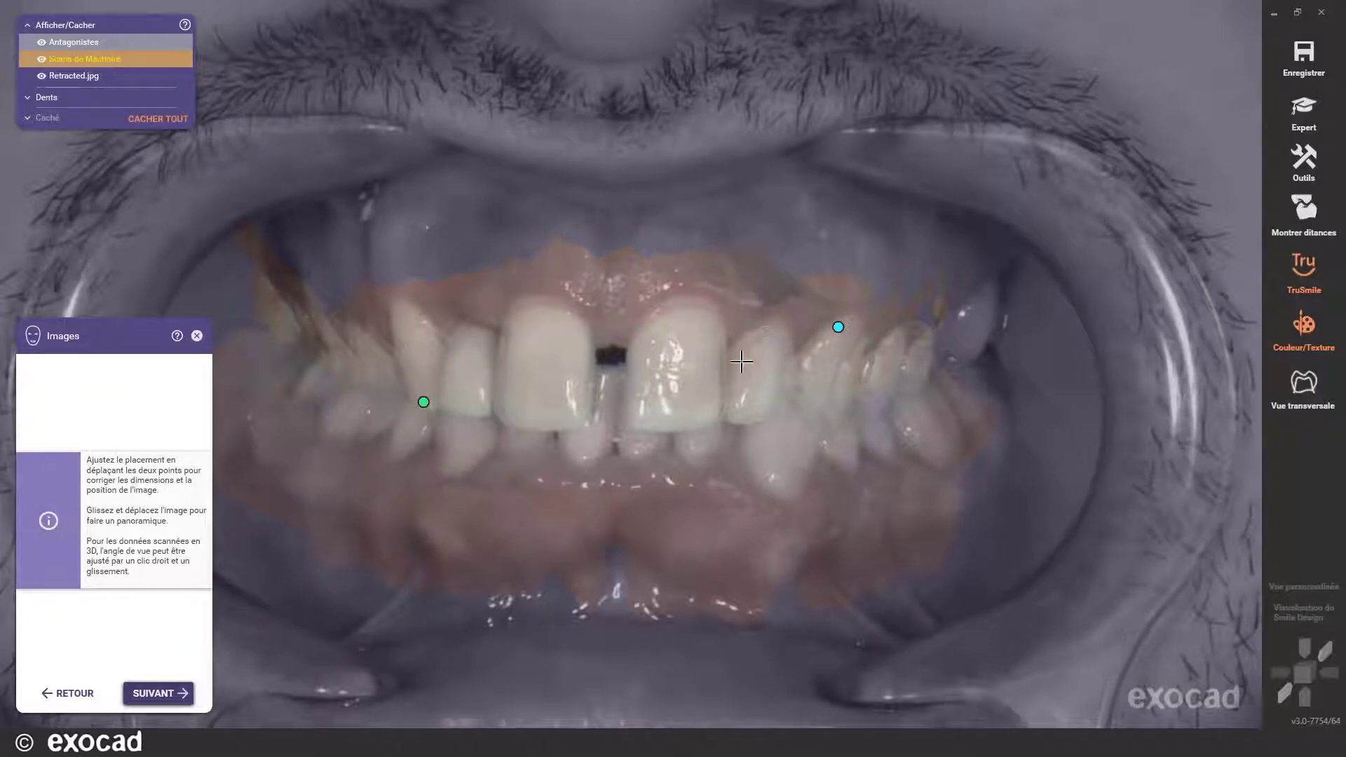
pyautogui.moveTo(742, 371); pyautogui.dragTo(685, 382)
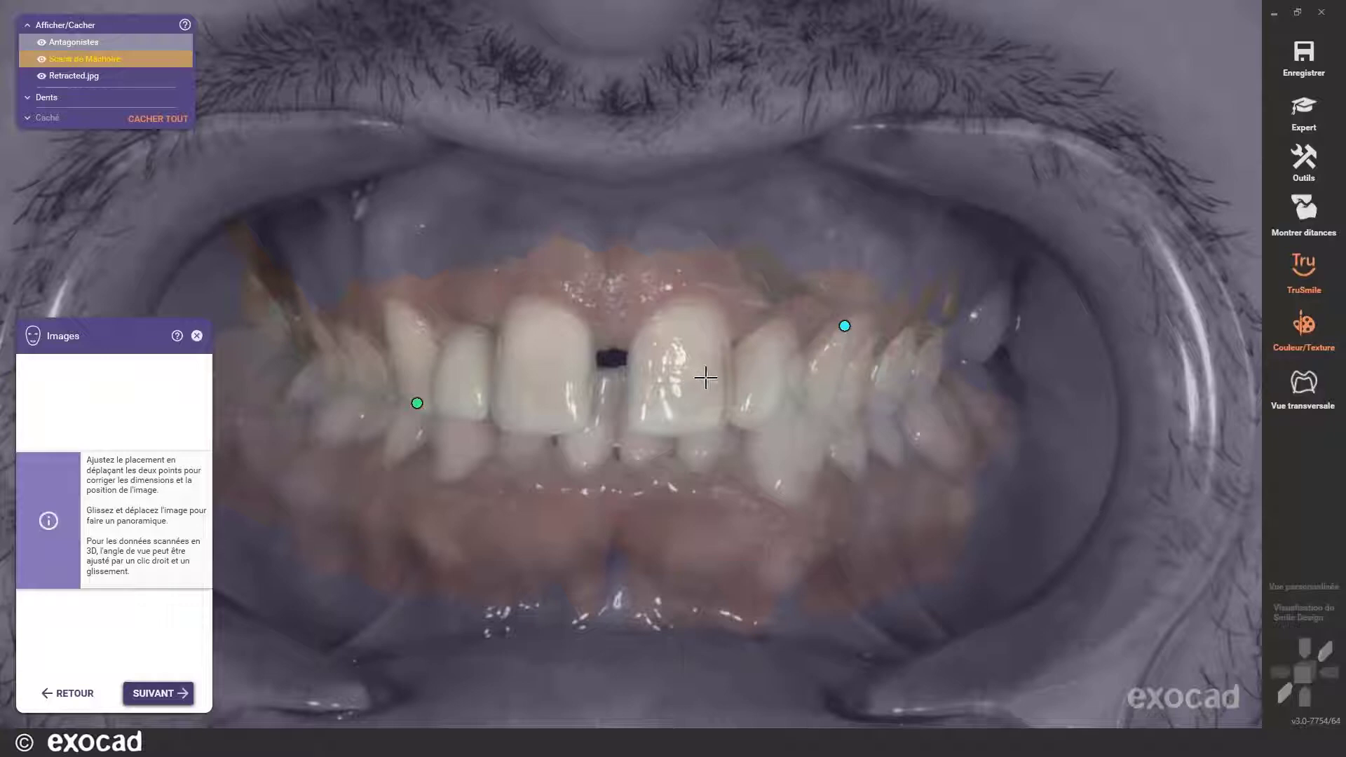
pyautogui.moveTo(745, 364)
pyautogui.mouseDown()
pyautogui.moveTo(763, 369)
pyautogui.moveTo(741, 367)
pyautogui.mouseUp()
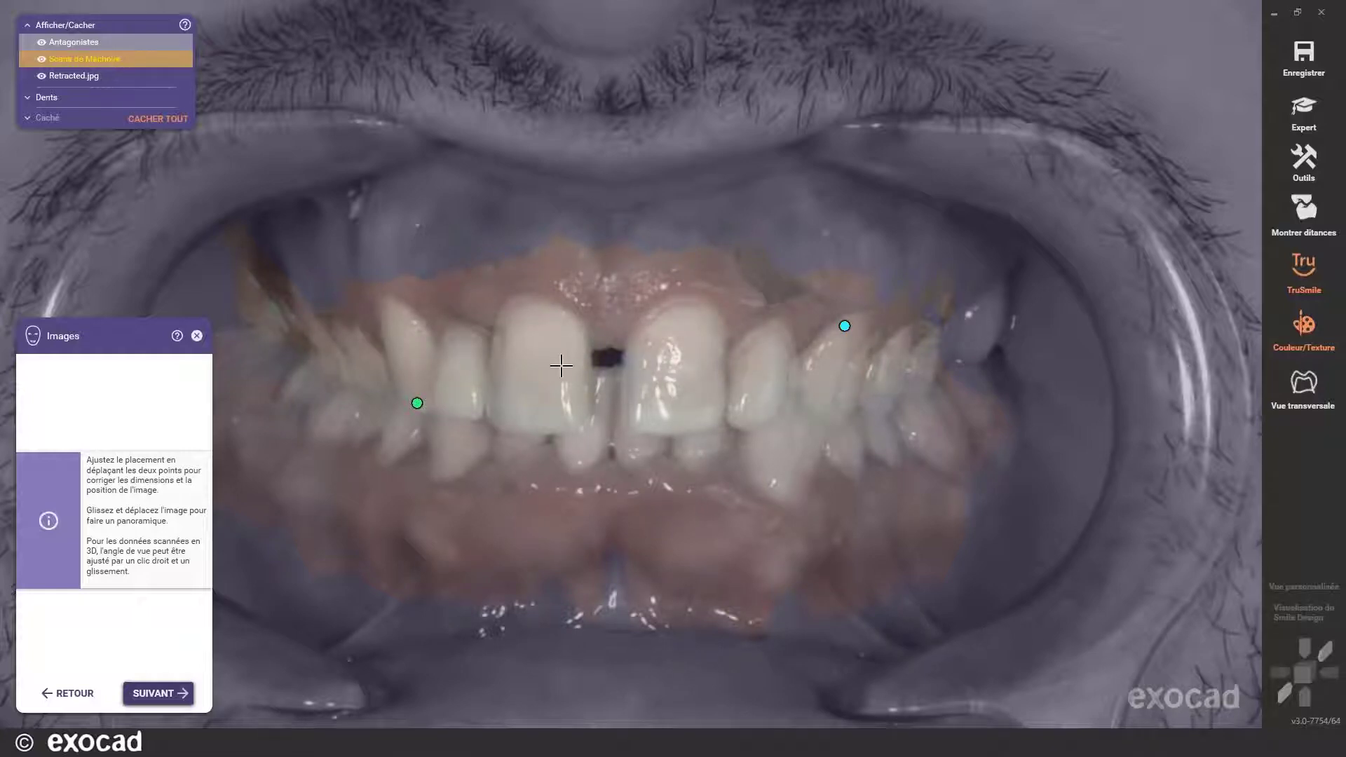
pyautogui.moveTo(554, 366); pyautogui.dragTo(580, 361)
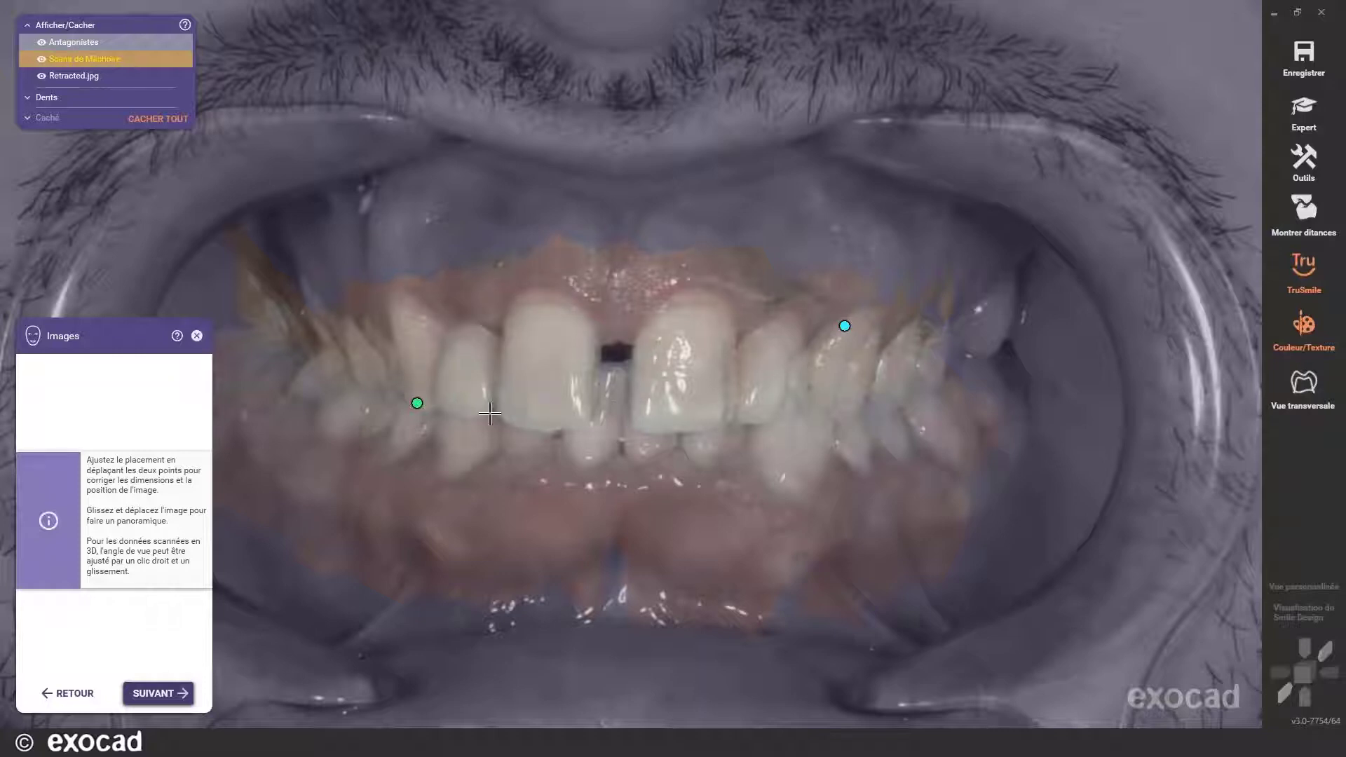
pyautogui.click(161, 697)
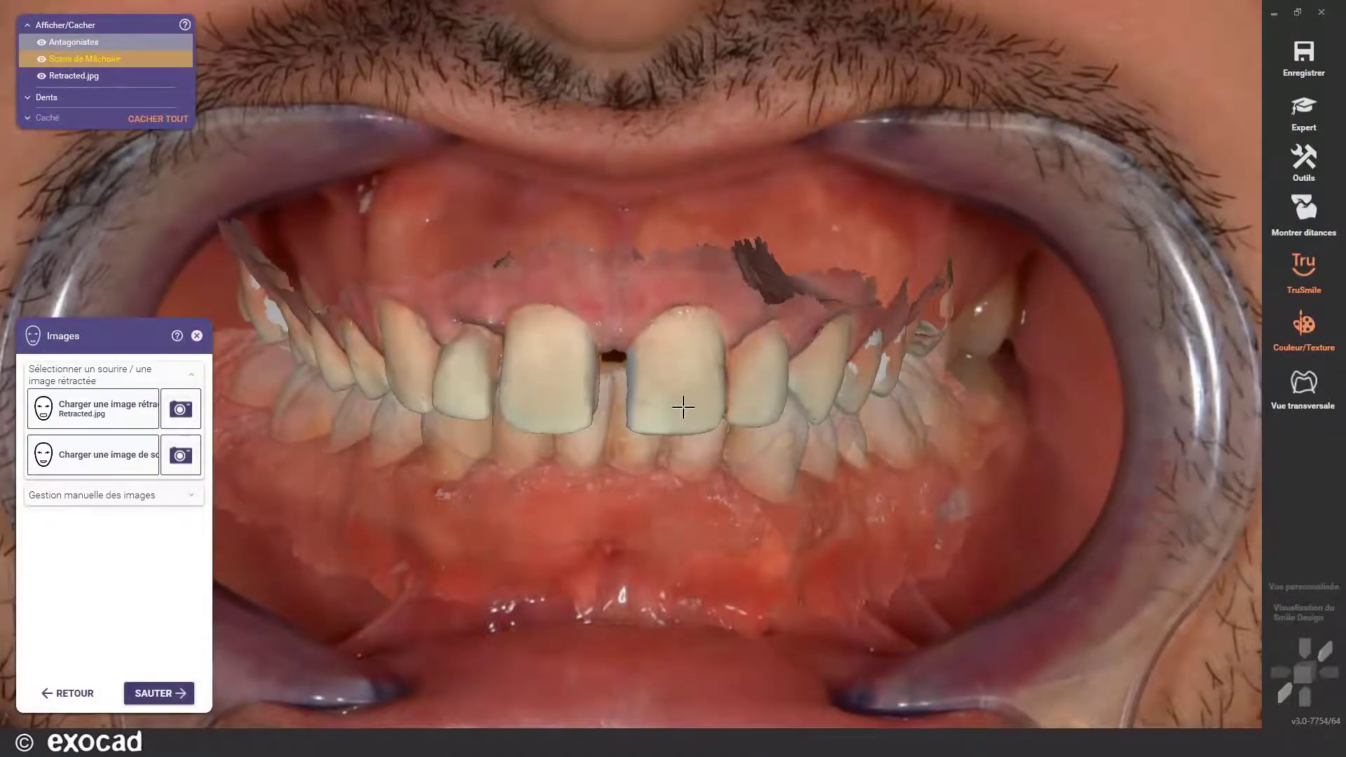
pyautogui.scroll(-5, 799, 495)
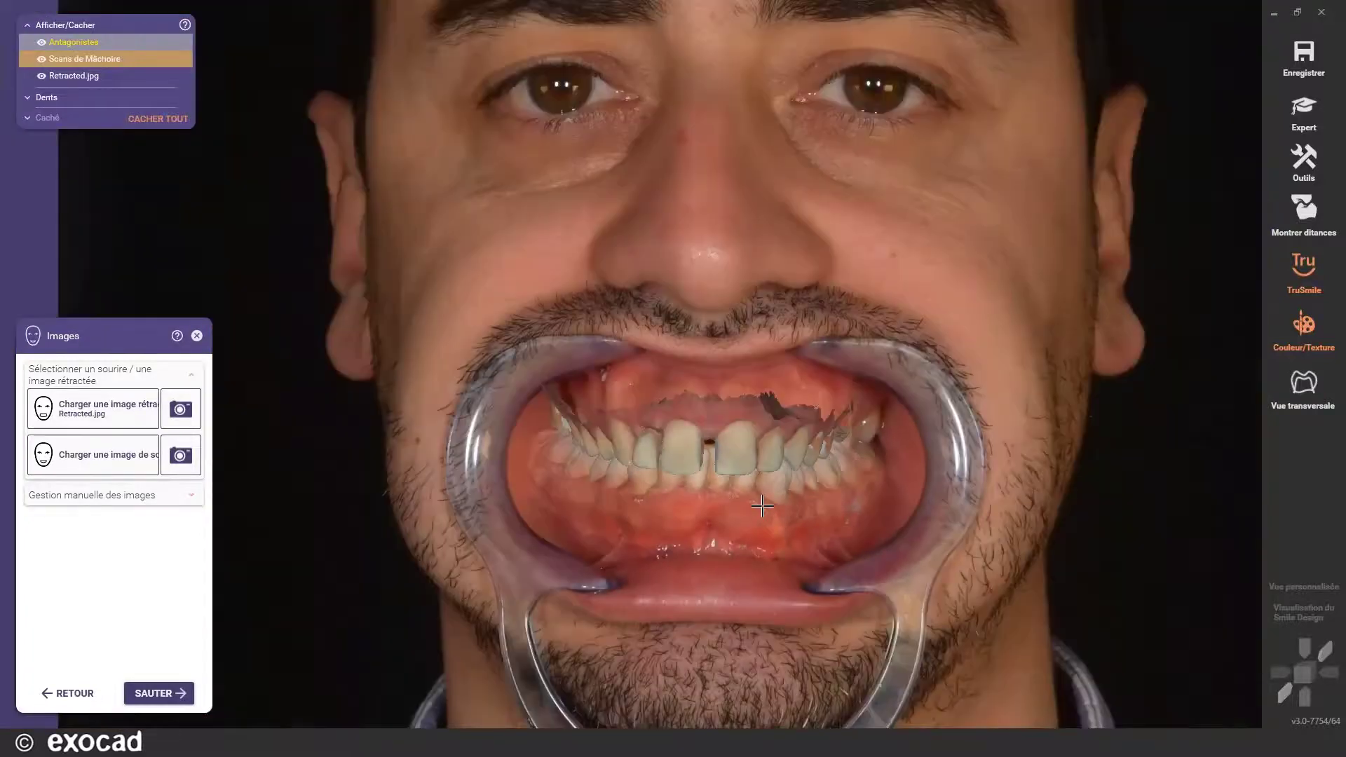
pyautogui.scroll(-2, 762, 506)
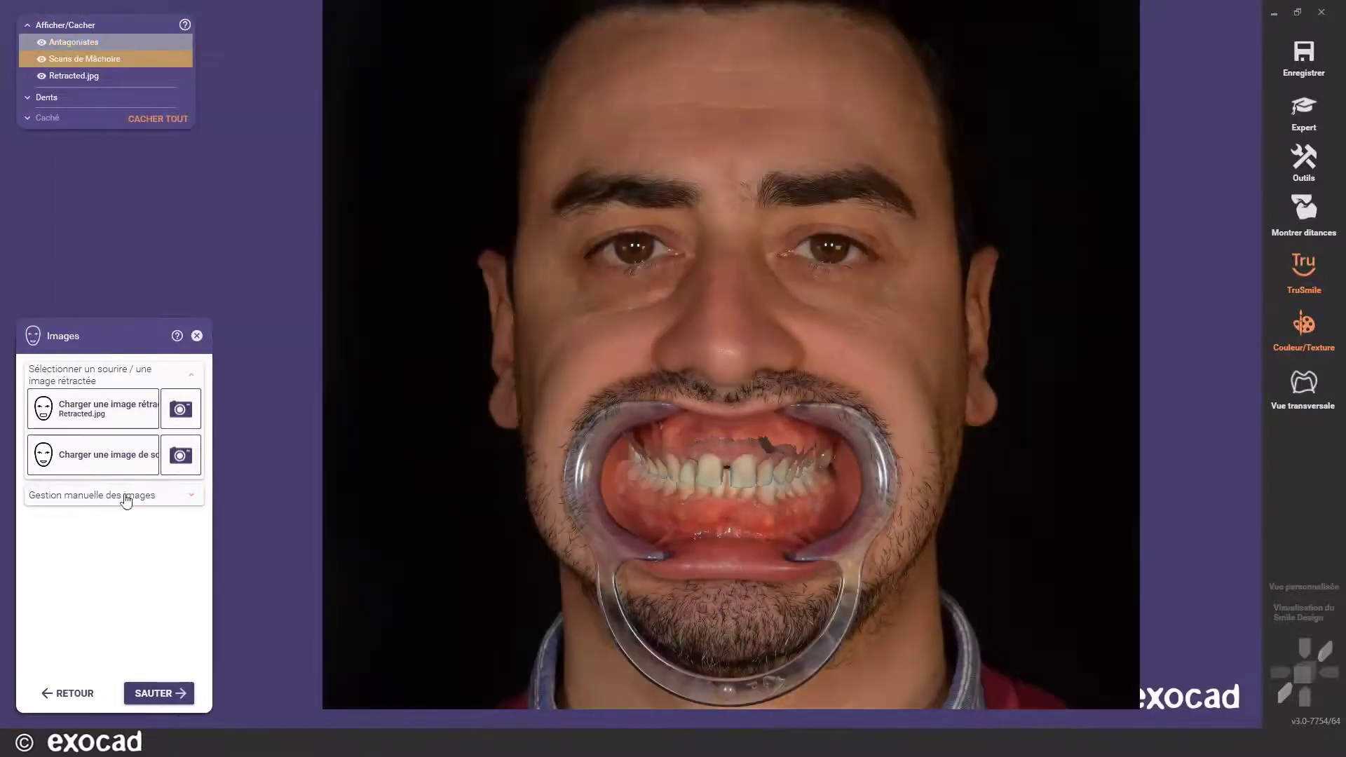
# - Load Smile.jpg as the smile image and accept its automatic placement over the retracted photo
pyautogui.click(94, 465)
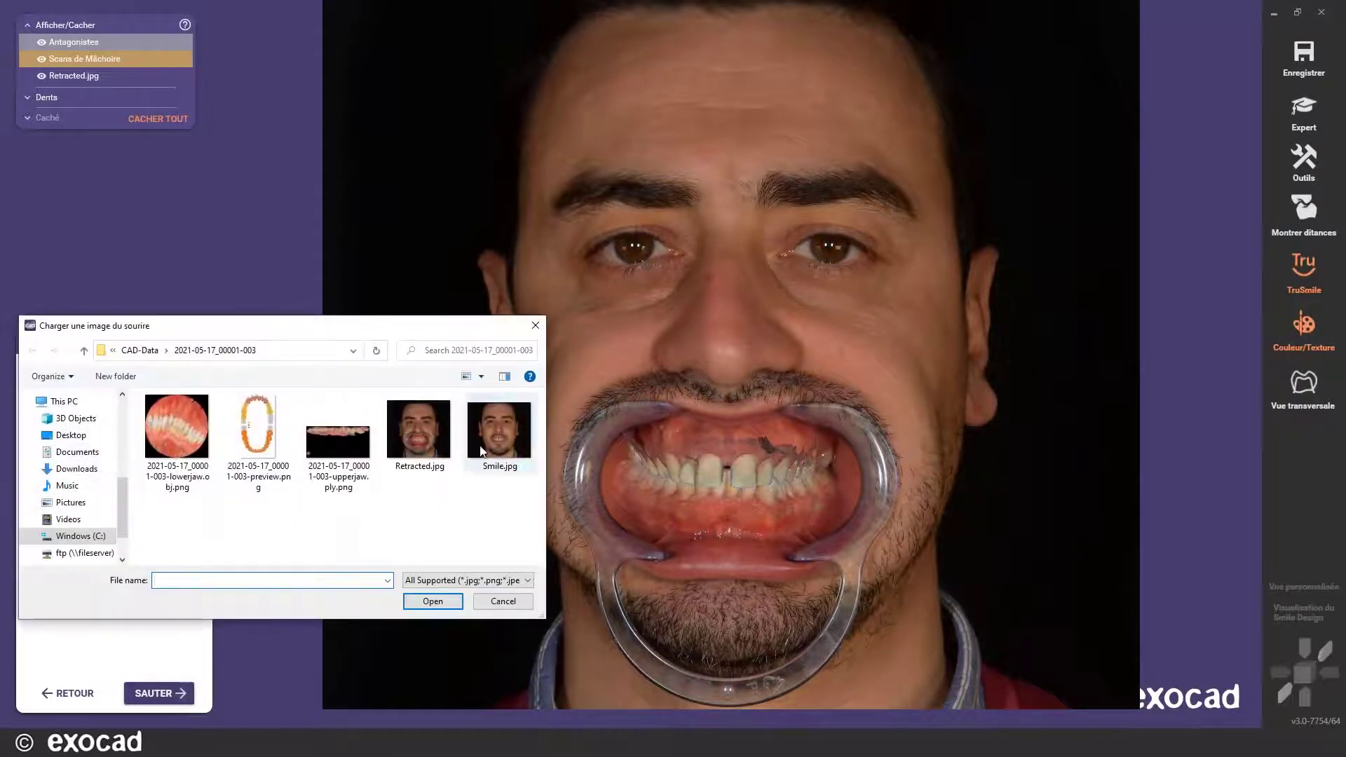
pyautogui.click(499, 440)
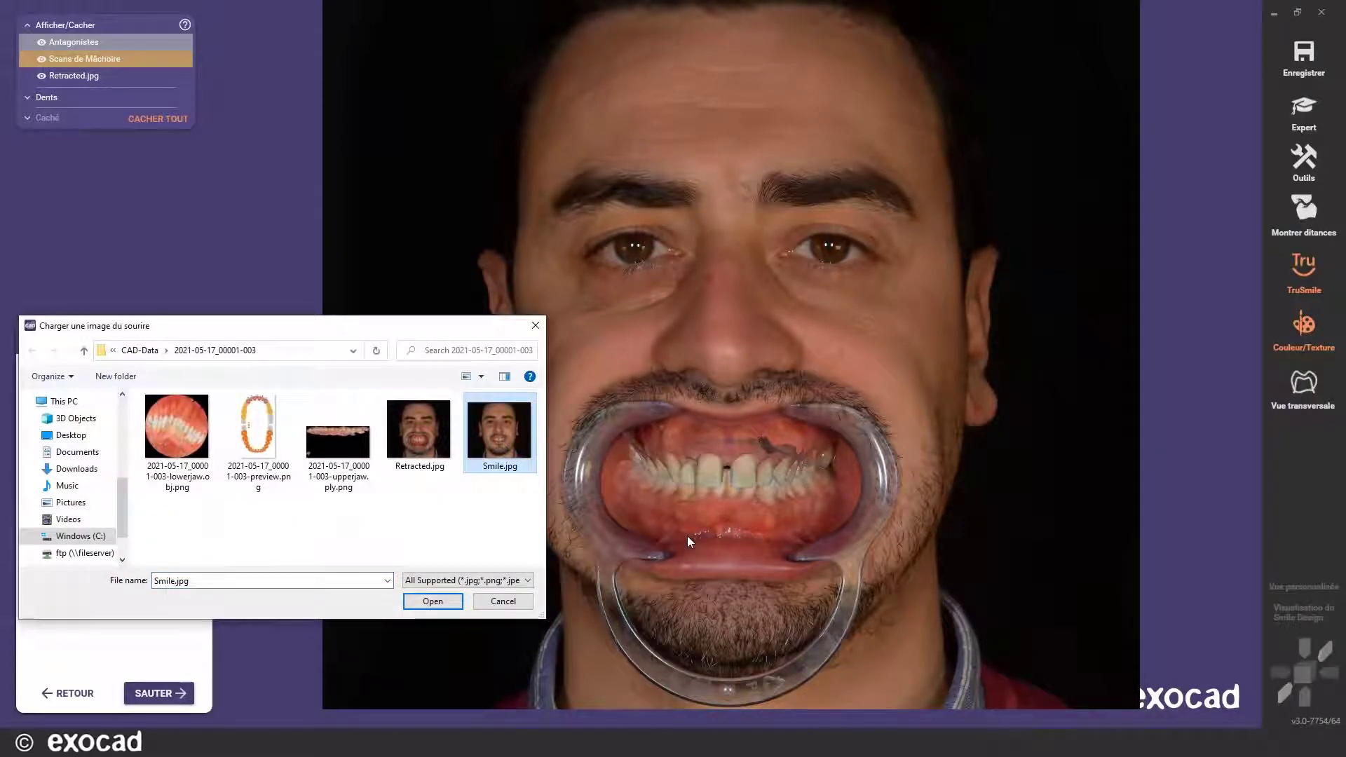
pyautogui.click(425, 603)
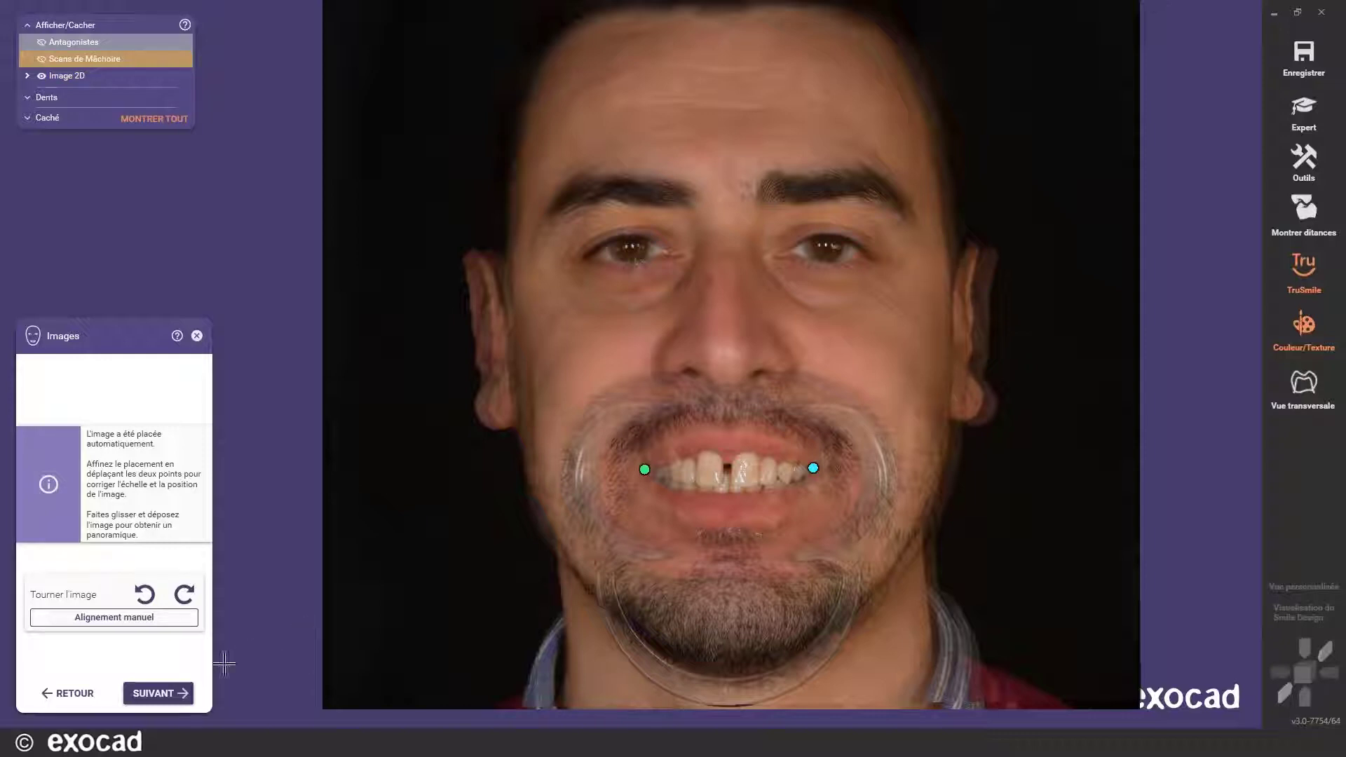
pyautogui.scroll(5, 757, 508)
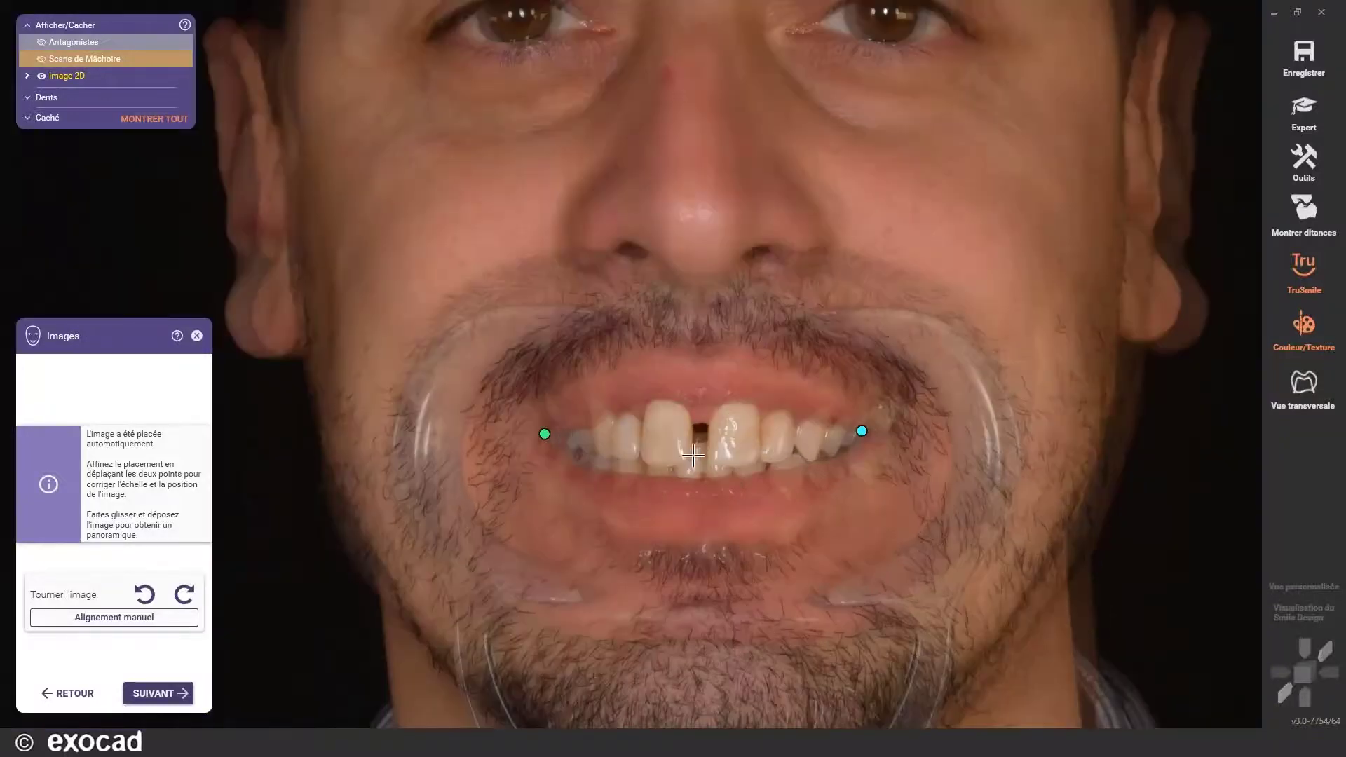
pyautogui.click(160, 694)
# - Adjust the lip curve's corner and upper points so the line follows the inner edge of the upper lip
pyautogui.scroll(3, 685, 399)
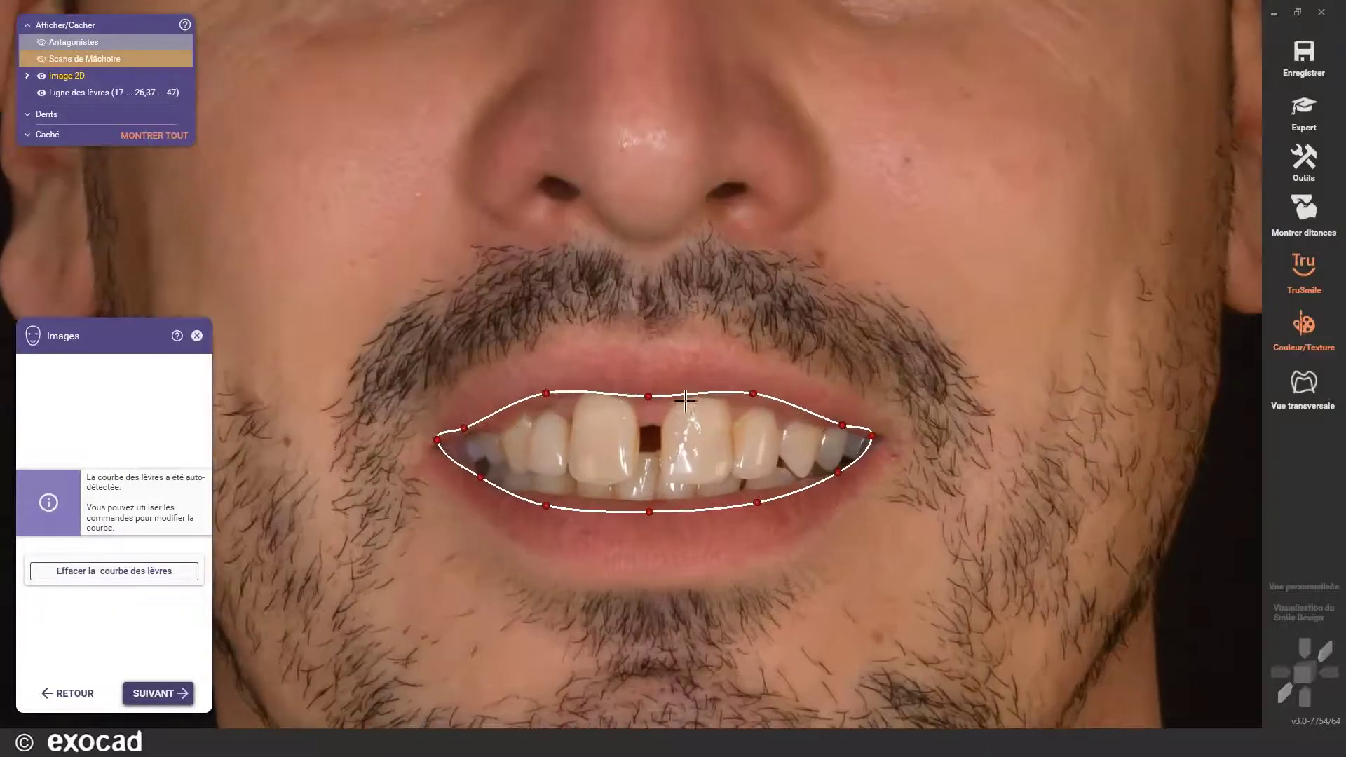
pyautogui.moveTo(436, 440); pyautogui.dragTo(447, 441)
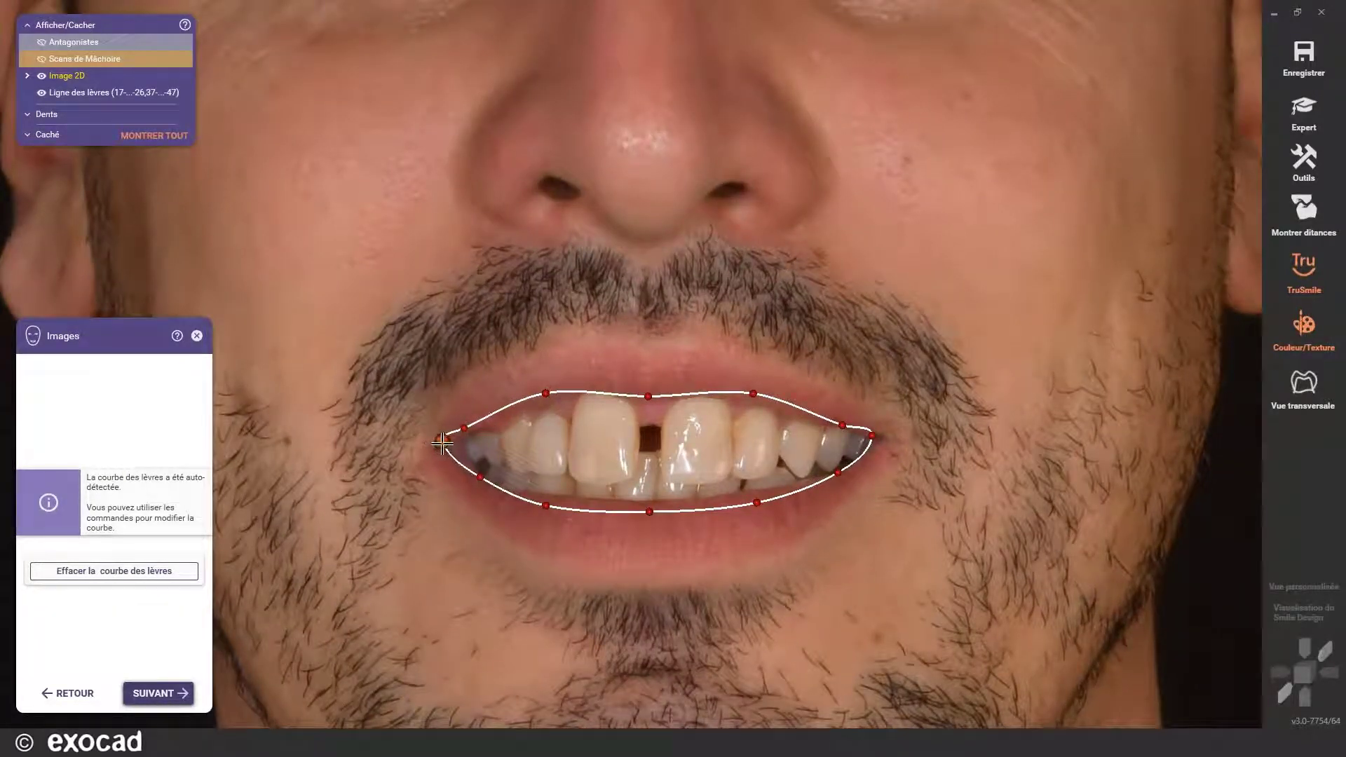
pyautogui.moveTo(545, 396); pyautogui.dragTo(549, 399)
pyautogui.moveTo(464, 428); pyautogui.dragTo(478, 427)
pyautogui.moveTo(754, 394); pyautogui.dragTo(755, 402)
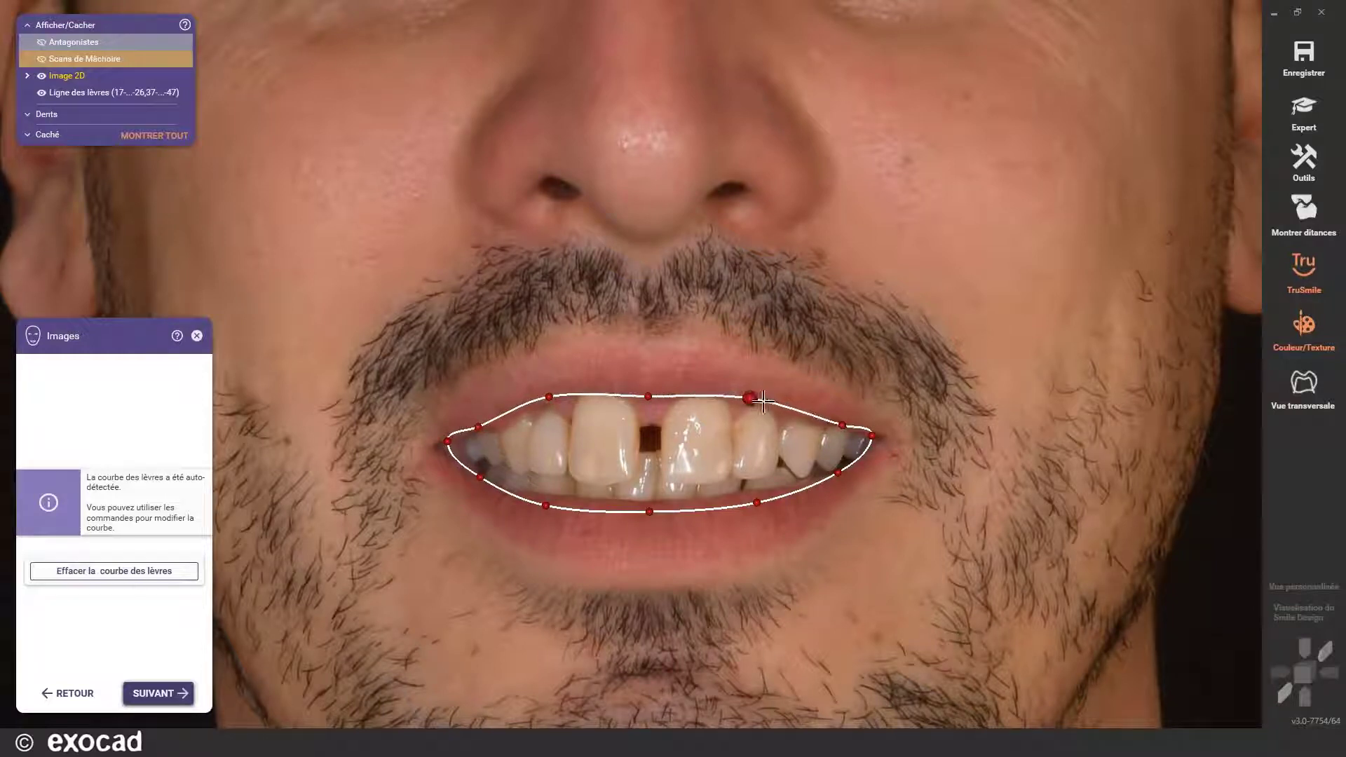
# - Raise the lower lip curve's central points to the inner lip edge and accept the lip line
pyautogui.moveTo(758, 502); pyautogui.dragTo(754, 497)
pyautogui.moveTo(650, 510); pyautogui.dragTo(649, 502)
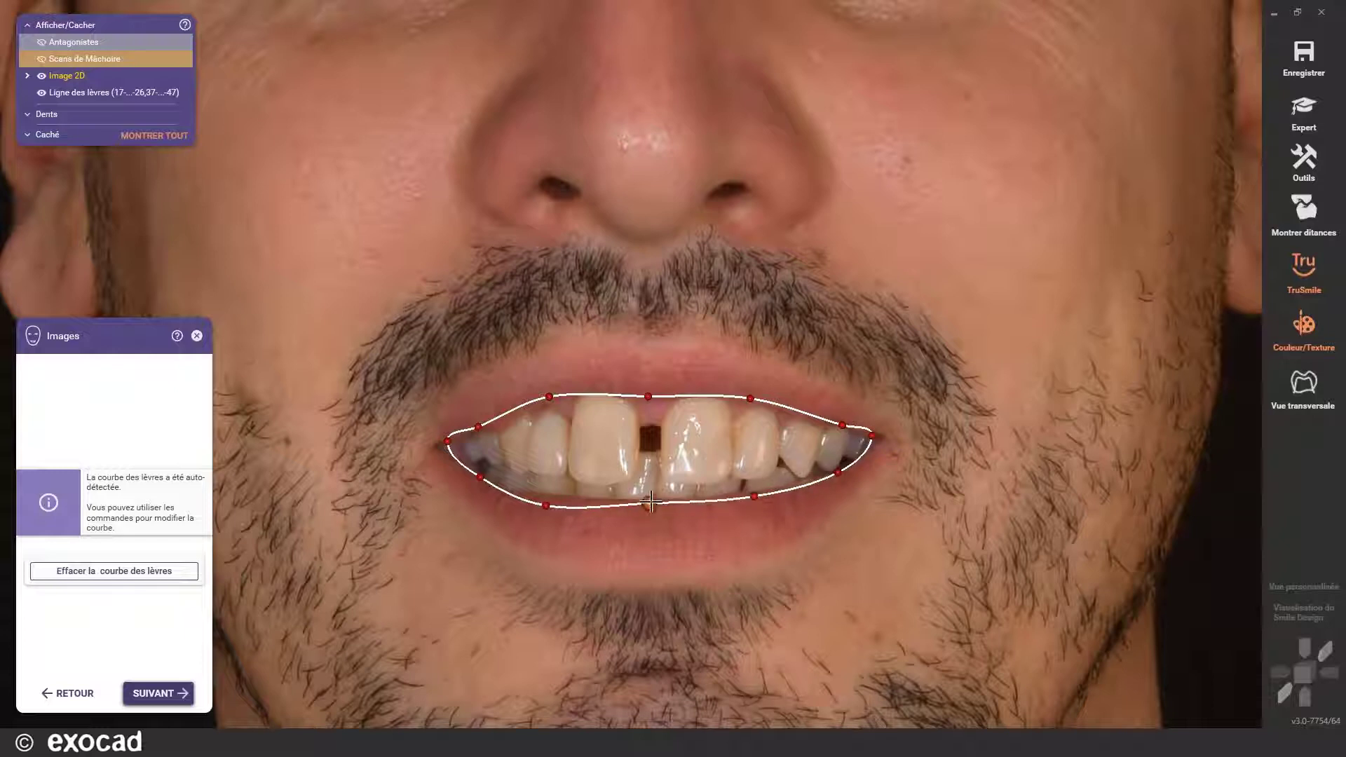
pyautogui.moveTo(544, 504); pyautogui.dragTo(541, 499)
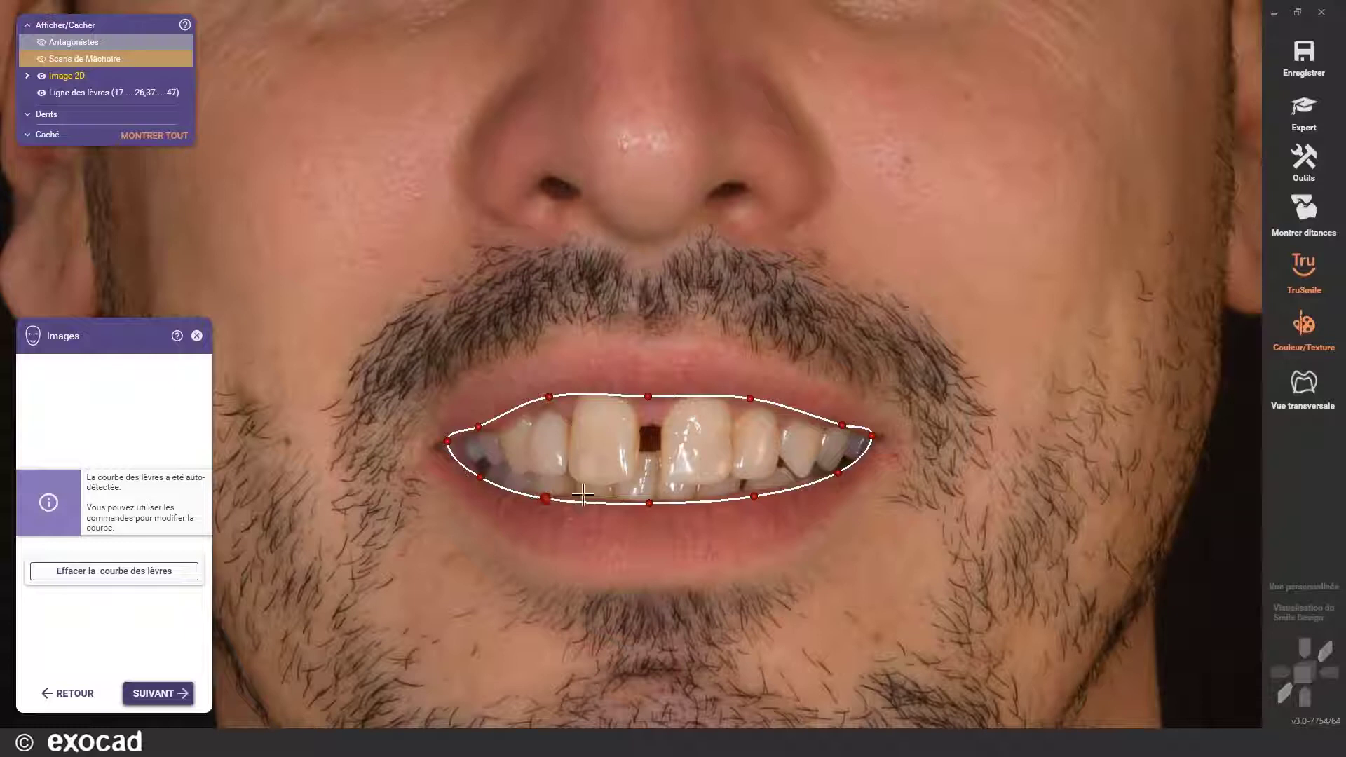
pyautogui.moveTo(753, 497); pyautogui.dragTo(754, 495)
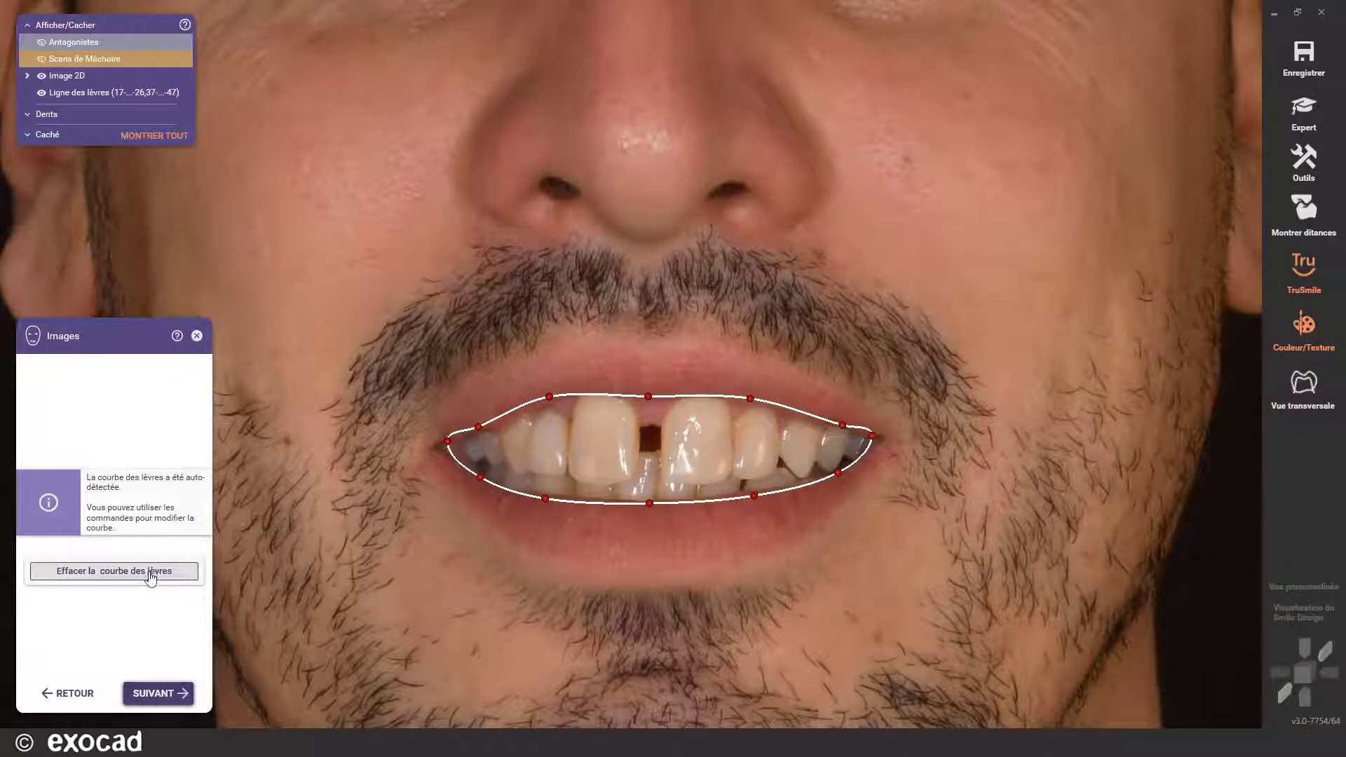
pyautogui.click(166, 693)
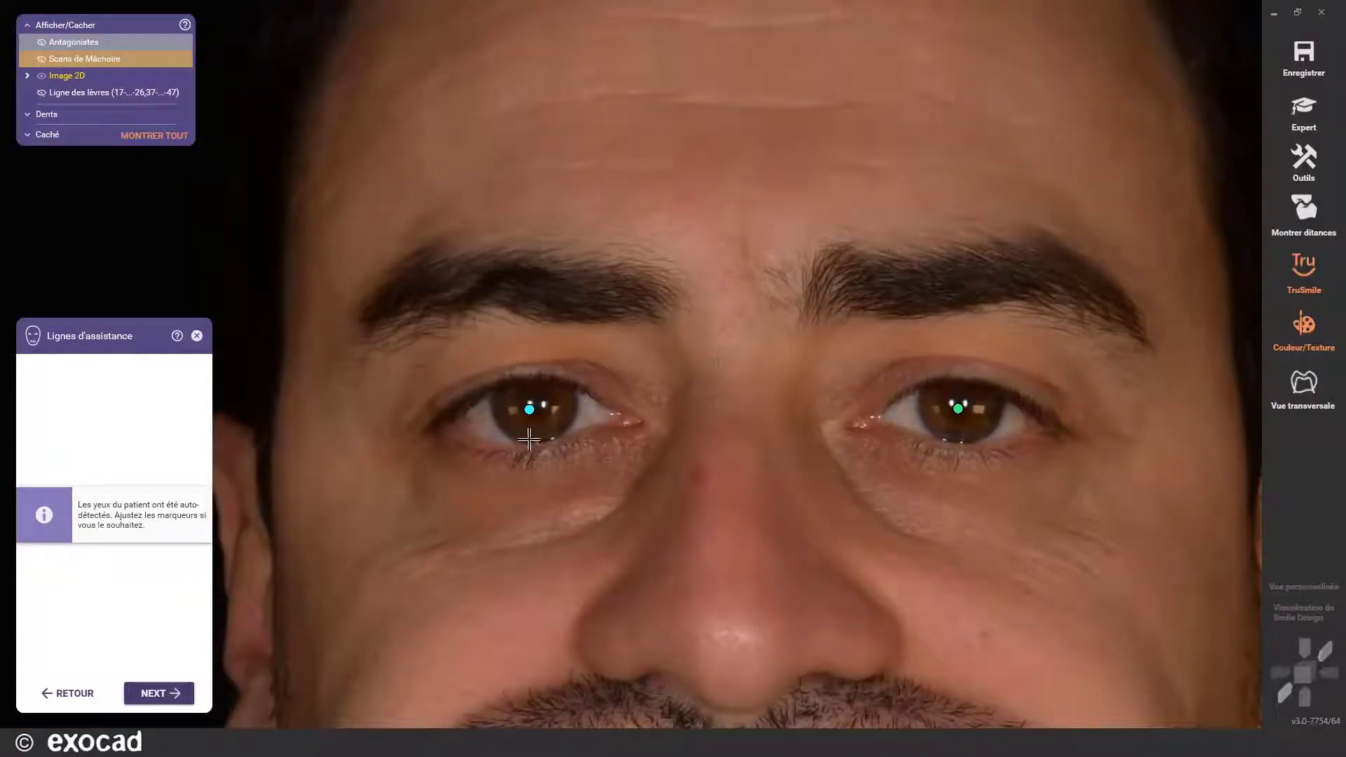
# - Center both eye markers on the patient's pupils and continue to the guide lines
pyautogui.scroll(1, 543, 432)
pyautogui.scroll(4, 543, 432)
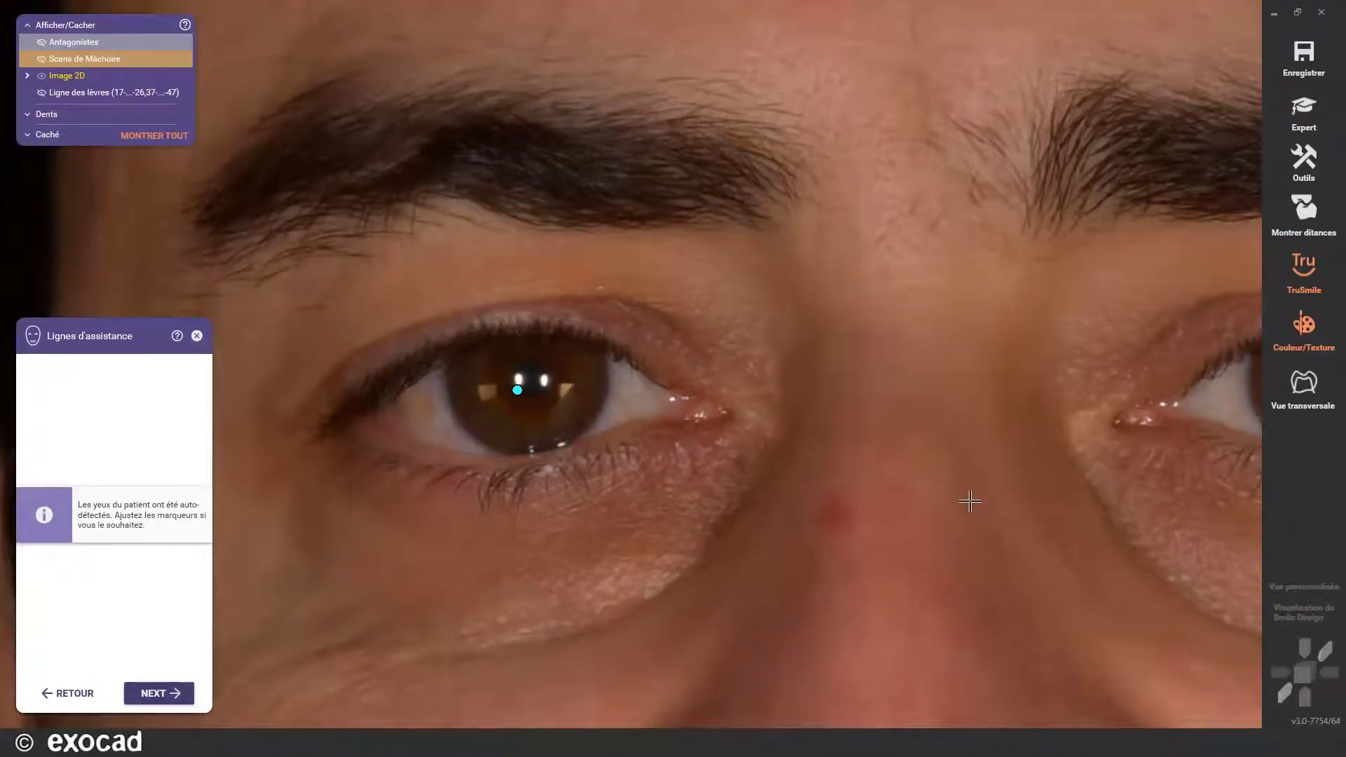
pyautogui.moveTo(970, 501); pyautogui.dragTo(790, 500, button='middle')
pyautogui.moveTo(329, 389); pyautogui.dragTo(347, 378)
pyautogui.moveTo(1143, 387); pyautogui.dragTo(1144, 378)
pyautogui.scroll(-3, 907, 452)
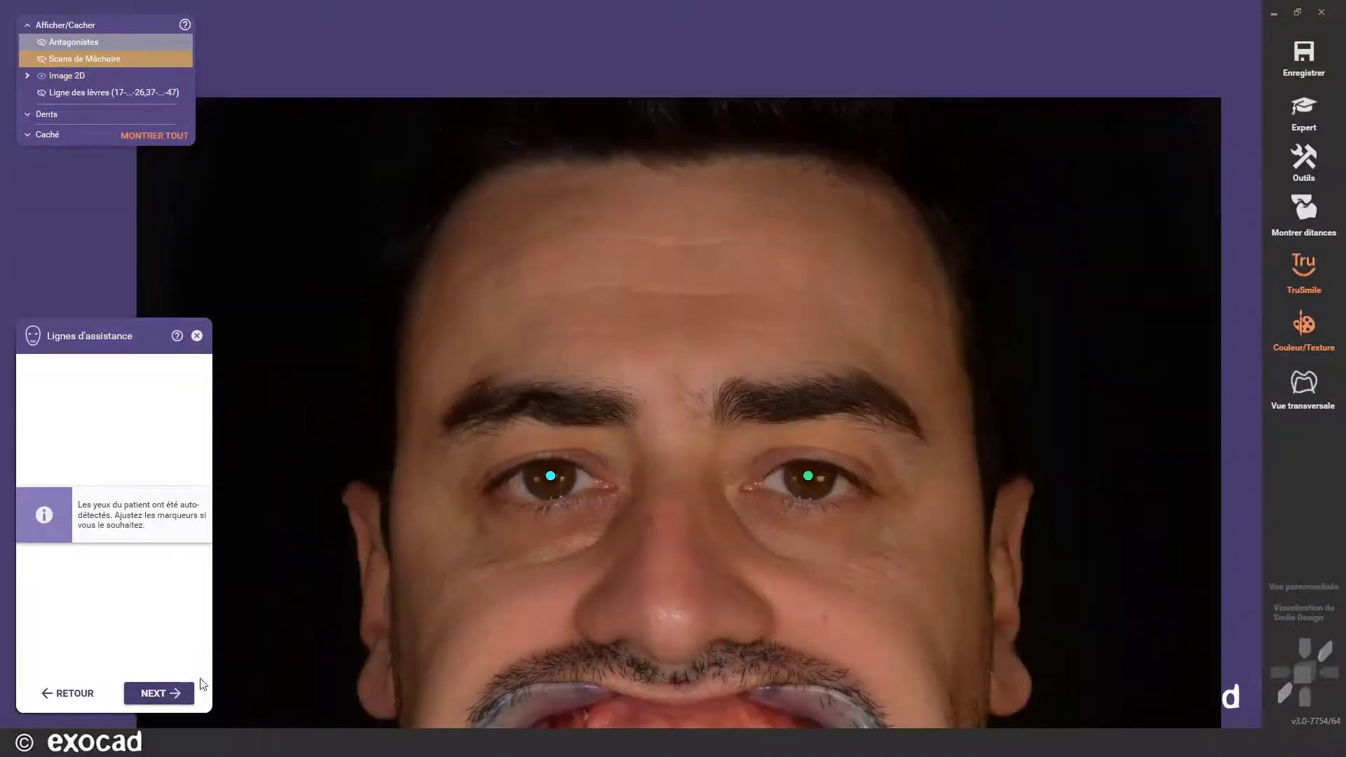
pyautogui.click(159, 693)
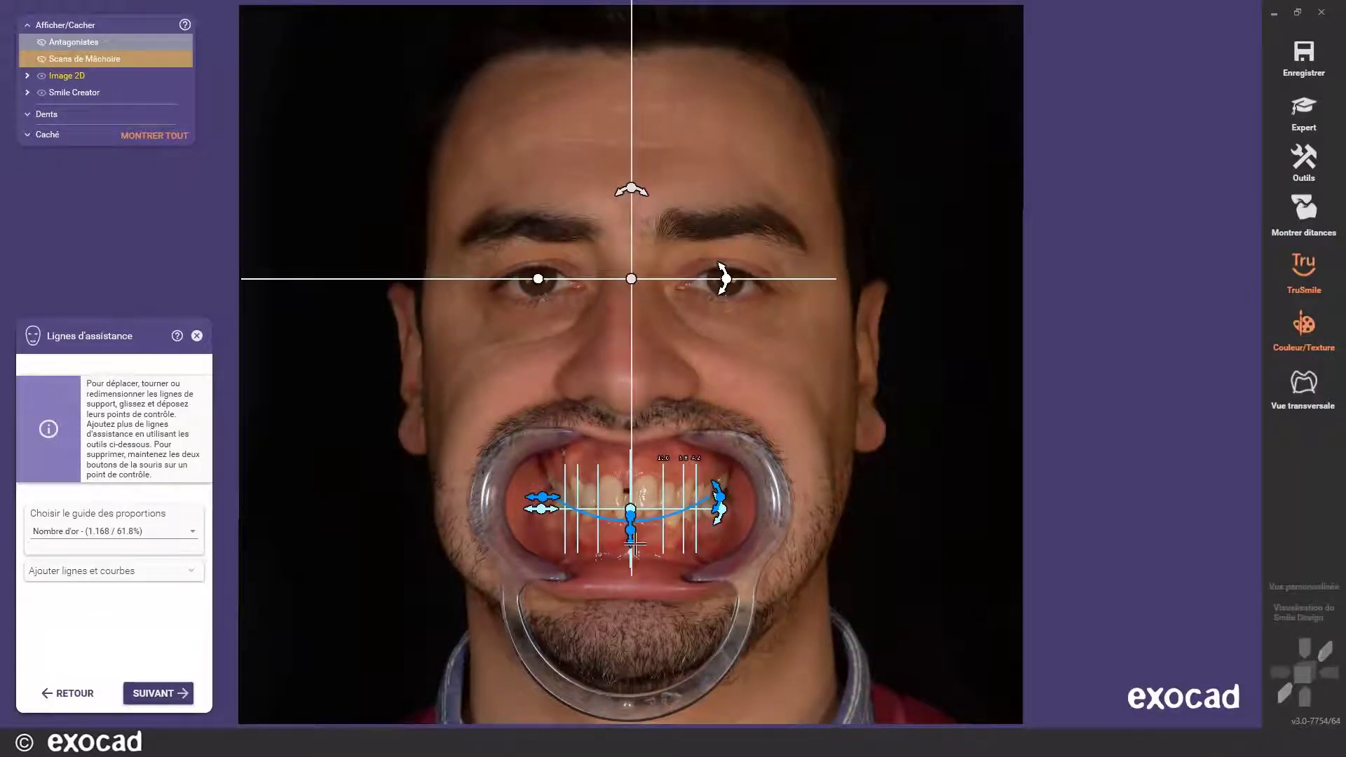
# - Set the tooth proportion guide to Modifié - 1.27 (78.74%)
pyautogui.scroll(3, 633, 543)
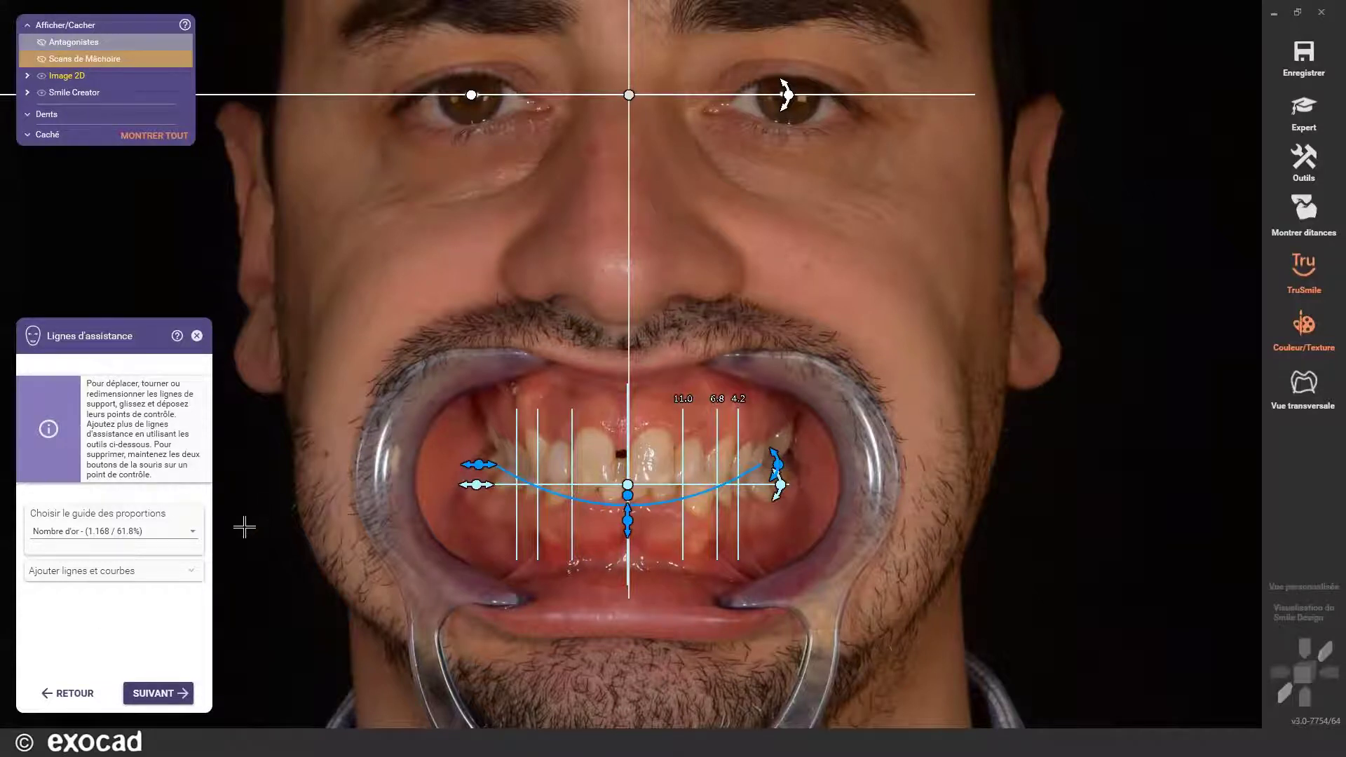
pyautogui.click(200, 537)
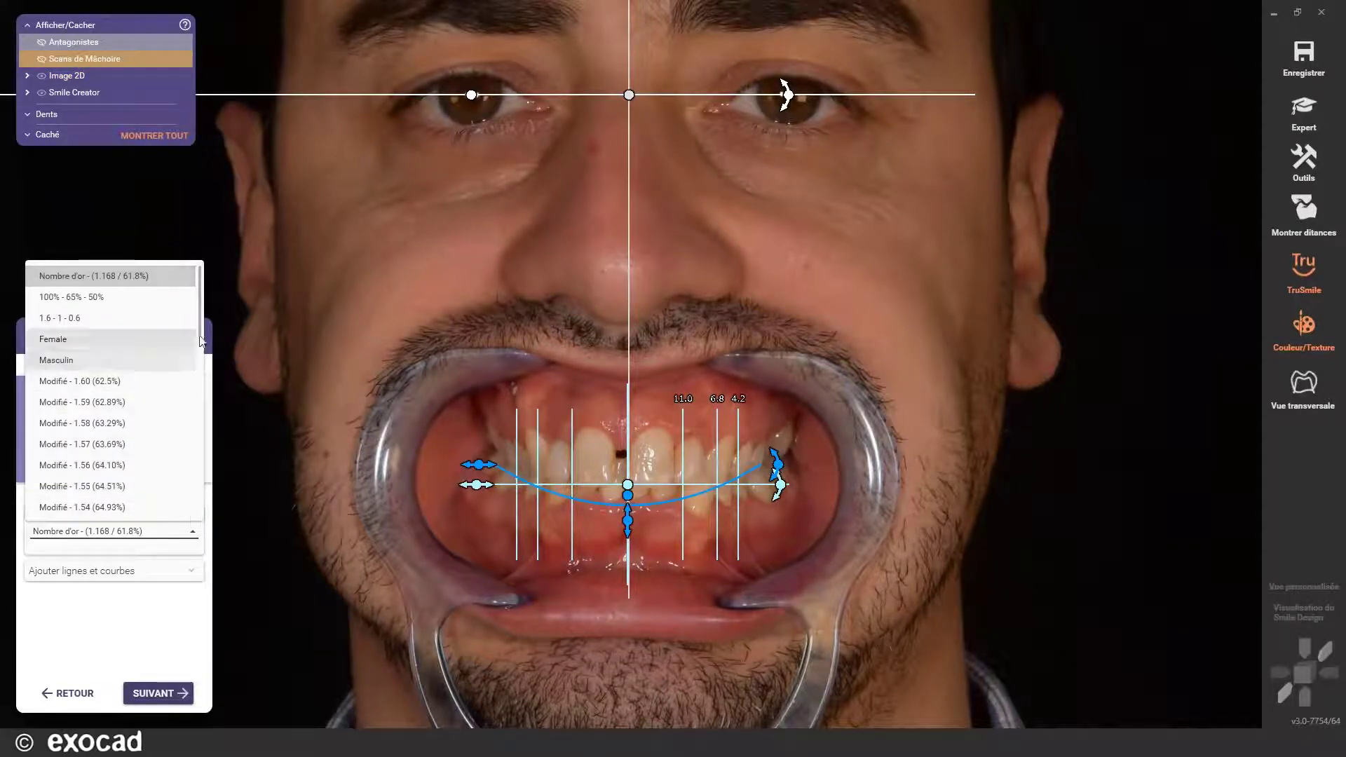
pyautogui.moveTo(199, 338); pyautogui.dragTo(204, 515)
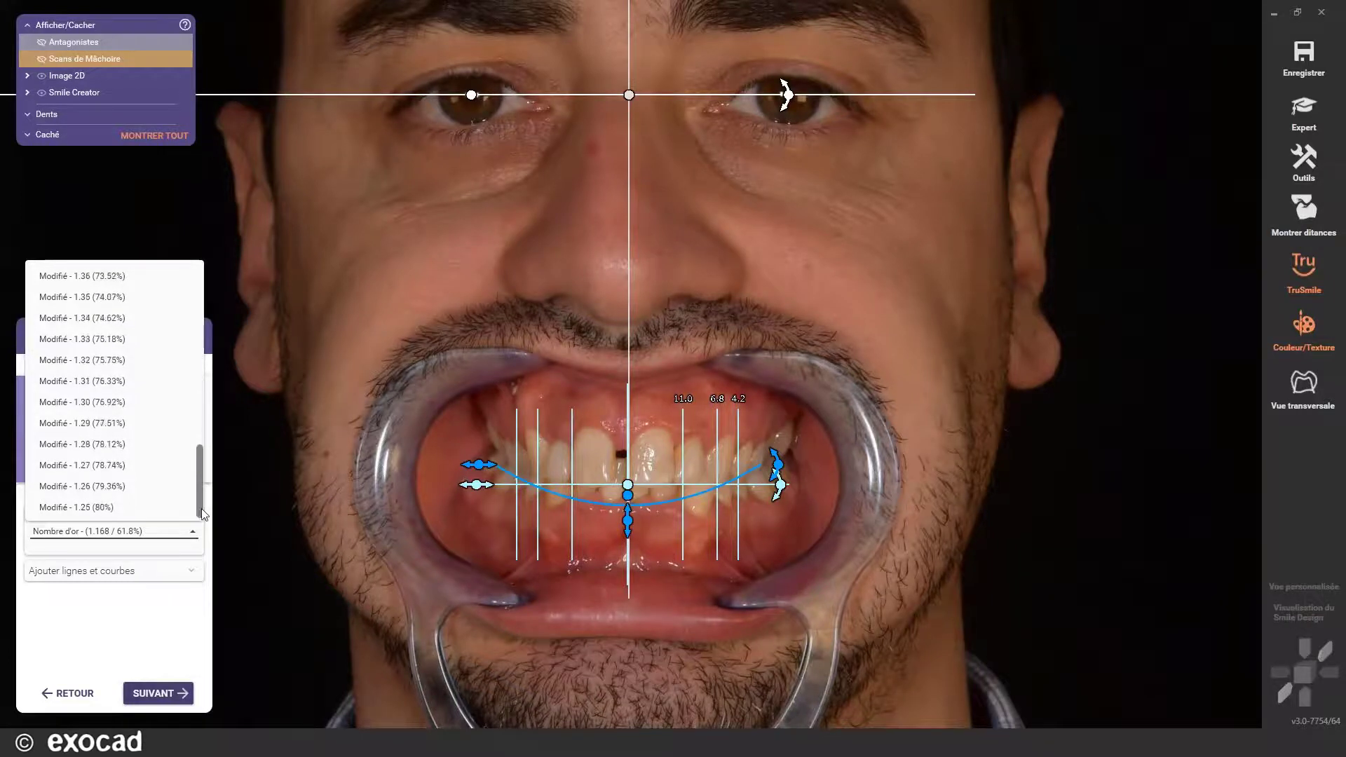
pyautogui.click(130, 470)
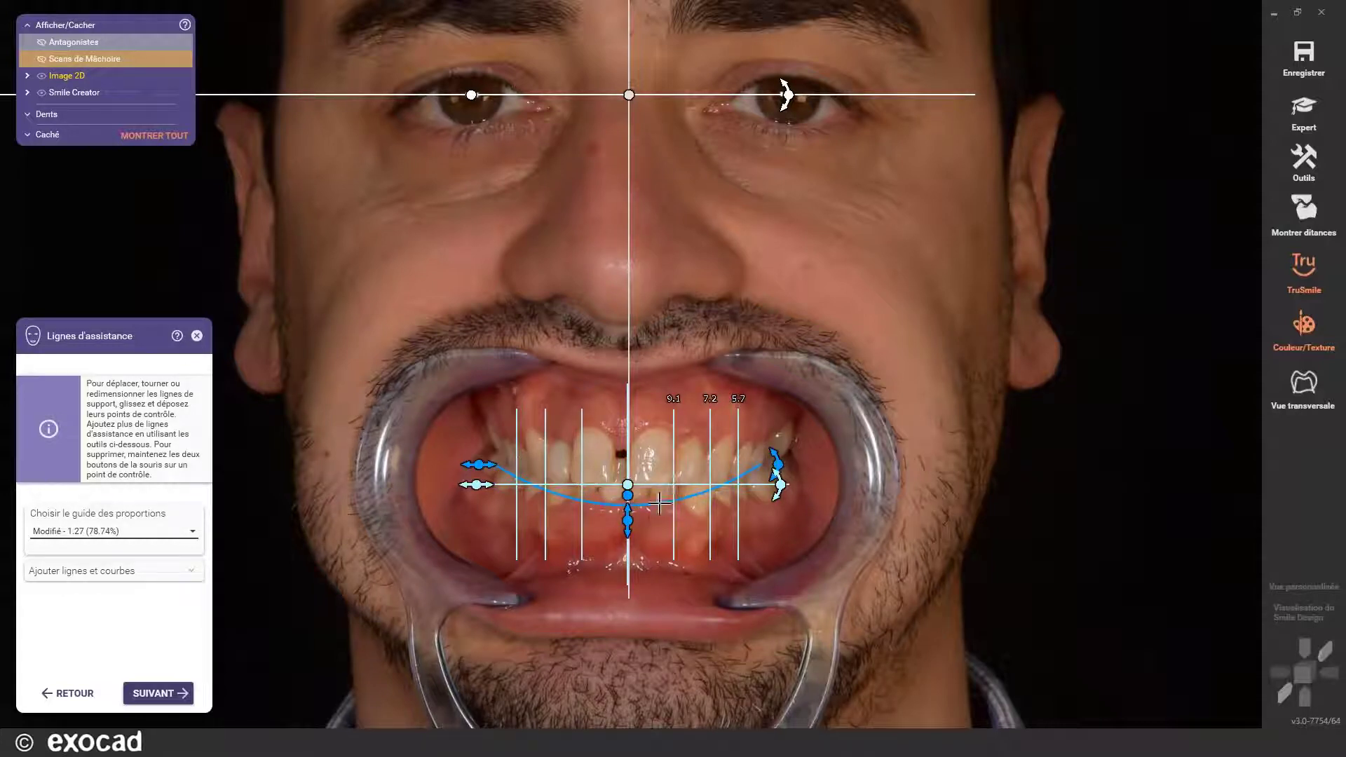
# - Flatten the blue smile curve to the incisal edges, fine-tune the guide line ends, and continue to tooth modelling
pyautogui.moveTo(627, 506); pyautogui.dragTo(627, 487)
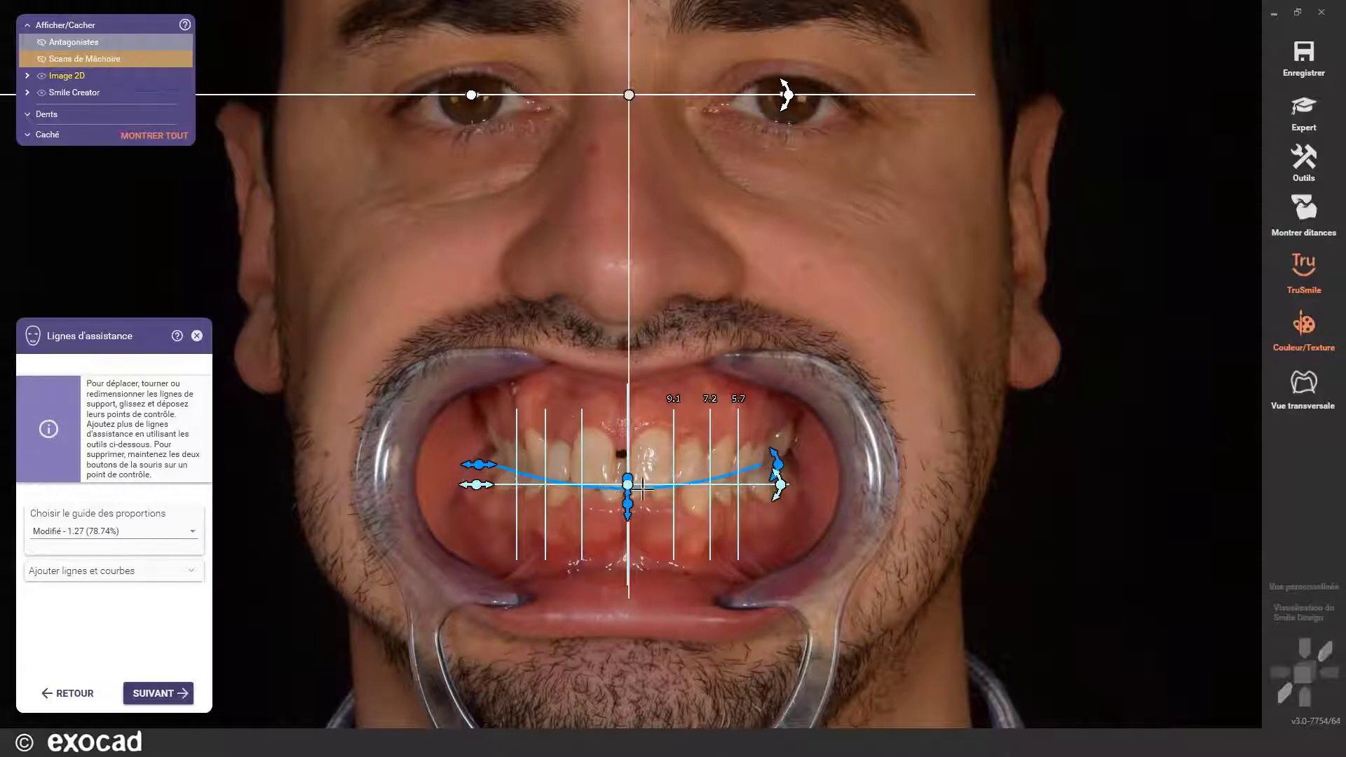
pyautogui.moveTo(778, 462); pyautogui.dragTo(779, 460)
pyautogui.moveTo(780, 485); pyautogui.dragTo(784, 485)
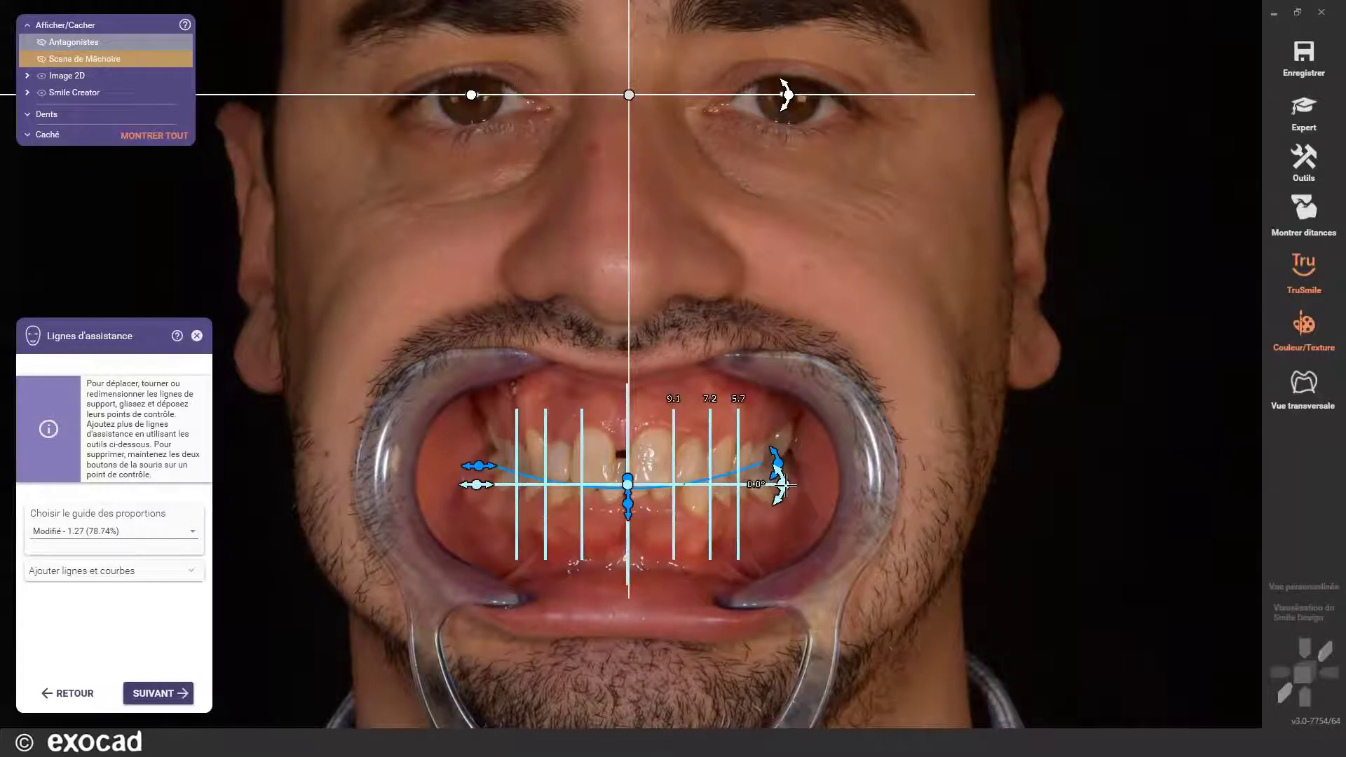
pyautogui.click(194, 572)
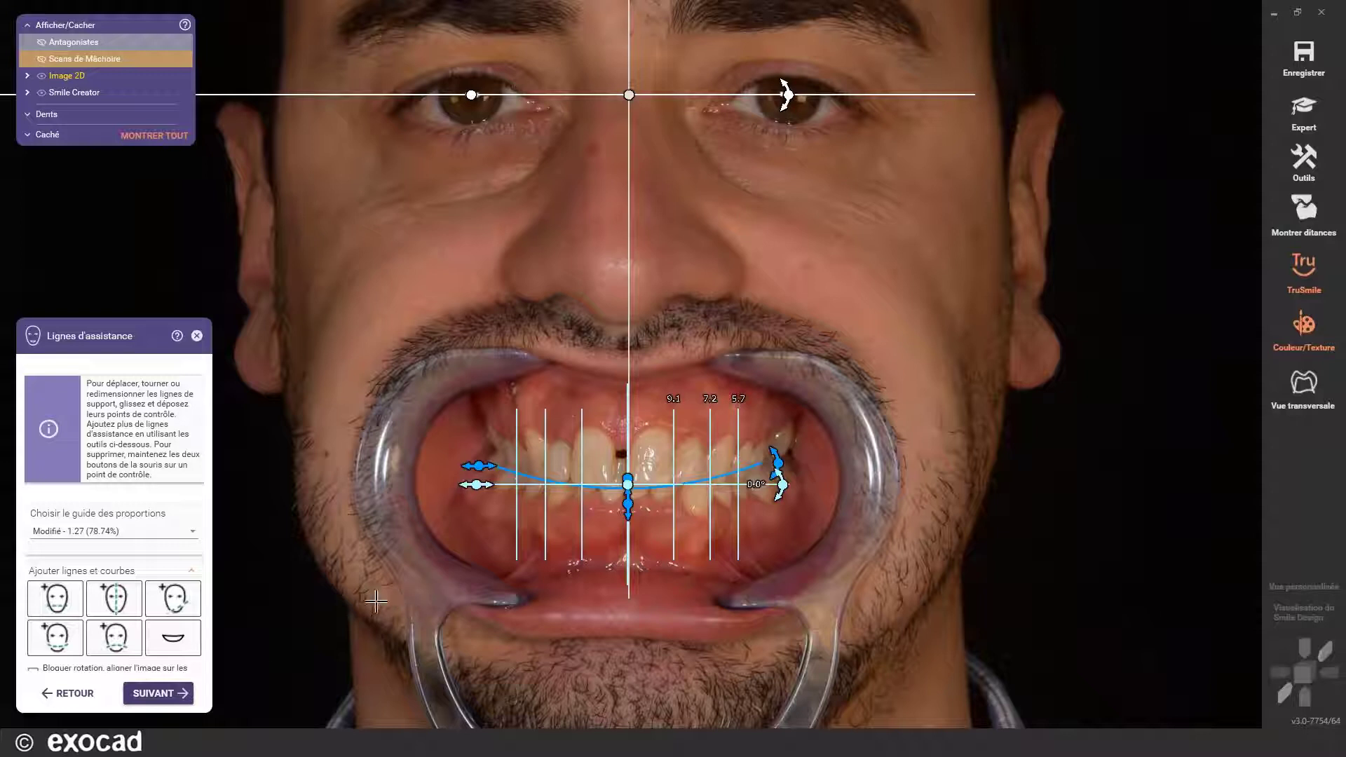
pyautogui.click(158, 694)
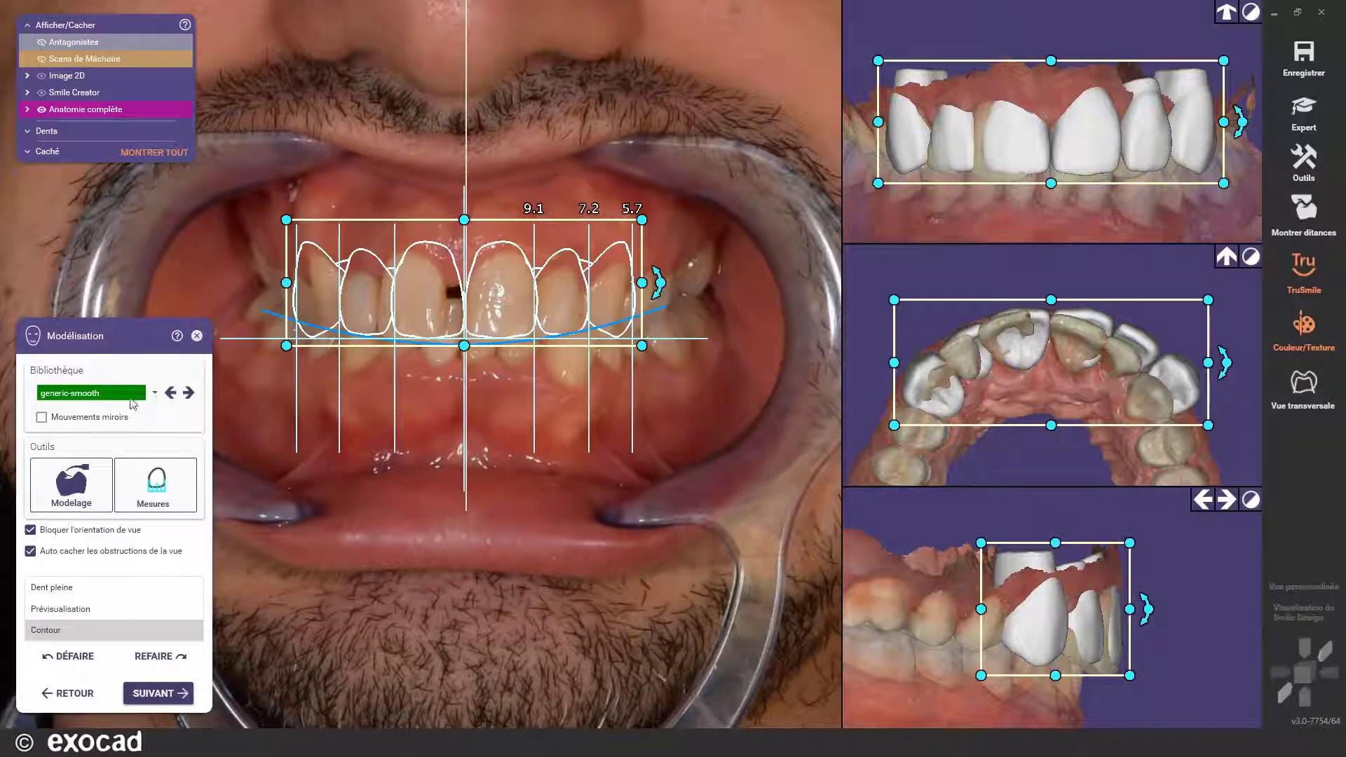
# - Preview other tooth libraries on the six upper front teeth and return to generic-smooth
pyautogui.scroll(1, 131, 393)
pyautogui.scroll(1, 131, 393)
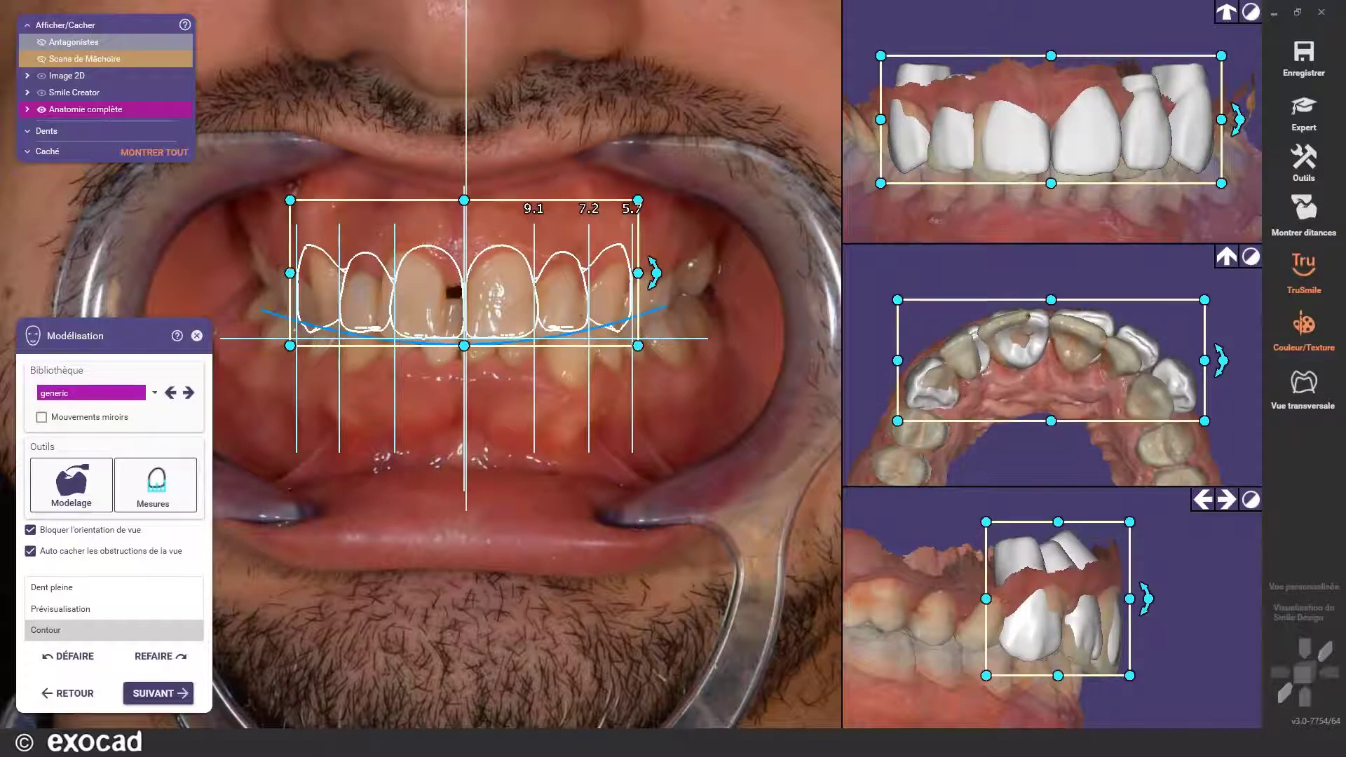
pyautogui.scroll(-1, 131, 393)
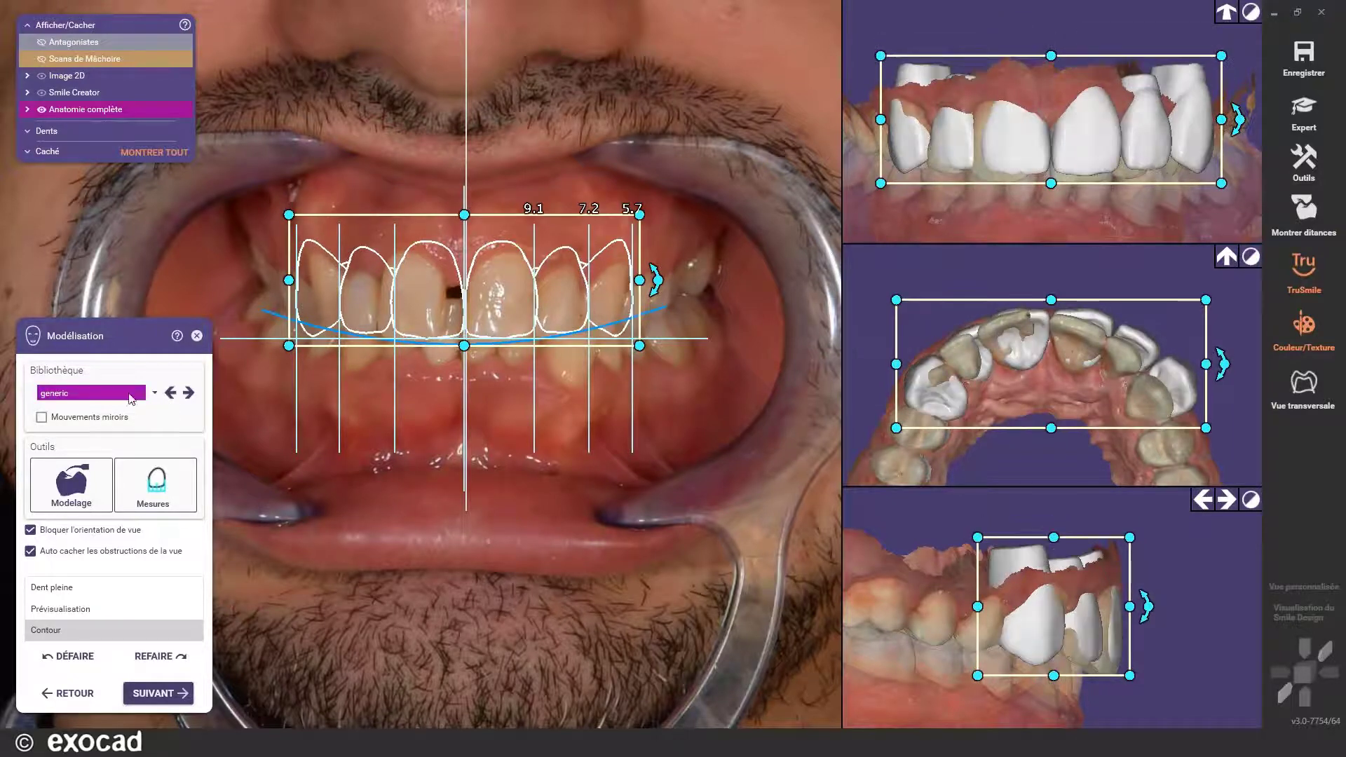
pyautogui.scroll(-1, 129, 395)
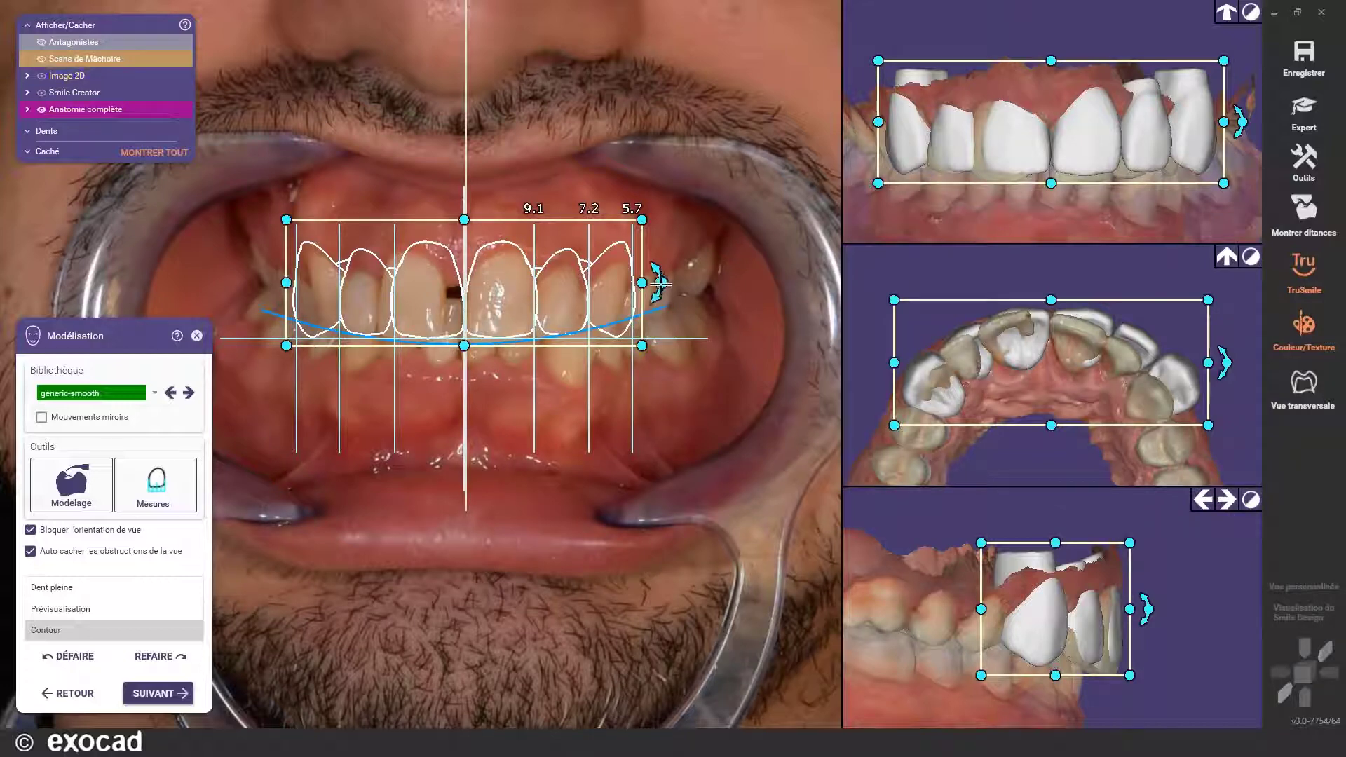
# - Scale the six-tooth setup slightly wider and shorter in the photo view, and clear the selection
pyautogui.moveTo(660, 283)
pyautogui.mouseDown()
pyautogui.moveTo(662, 298)
pyautogui.moveTo(660, 283)
pyautogui.mouseUp()
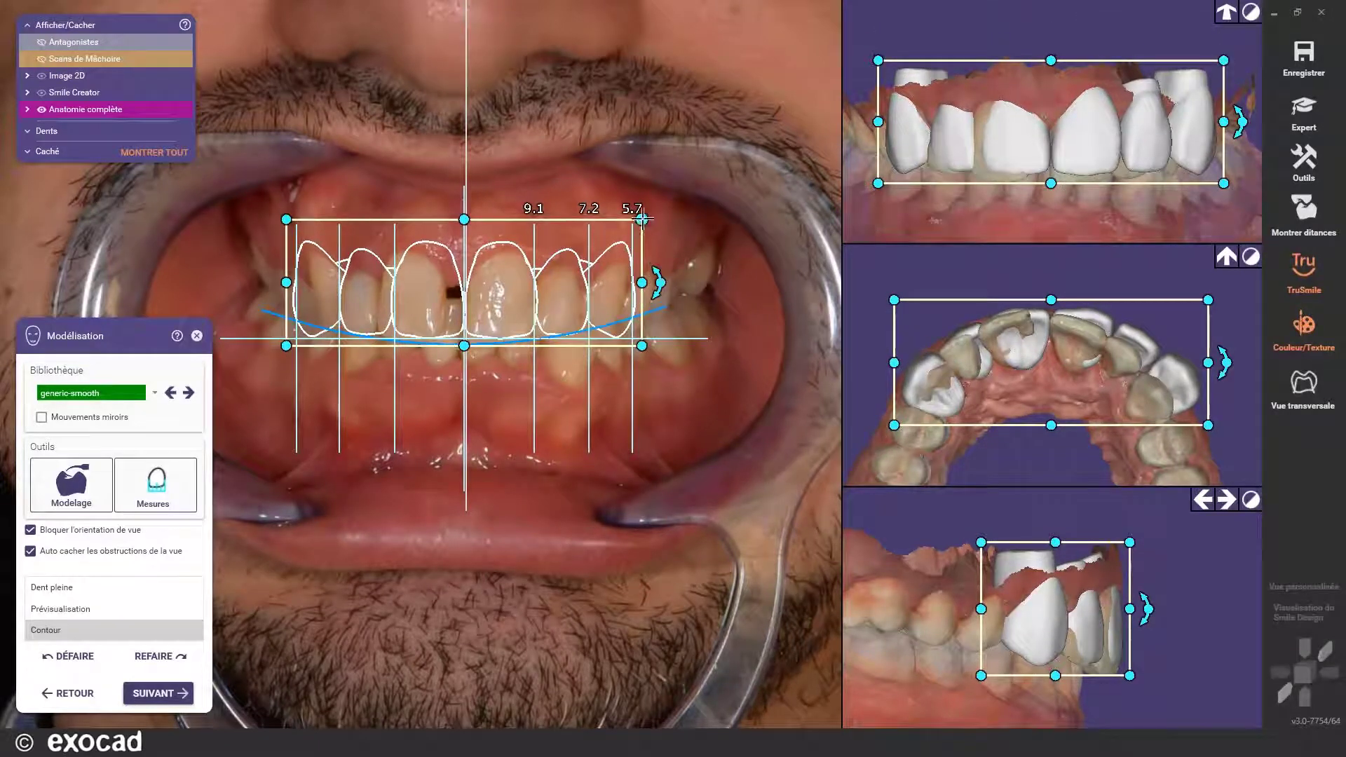
pyautogui.moveTo(642, 220); pyautogui.dragTo(646, 224)
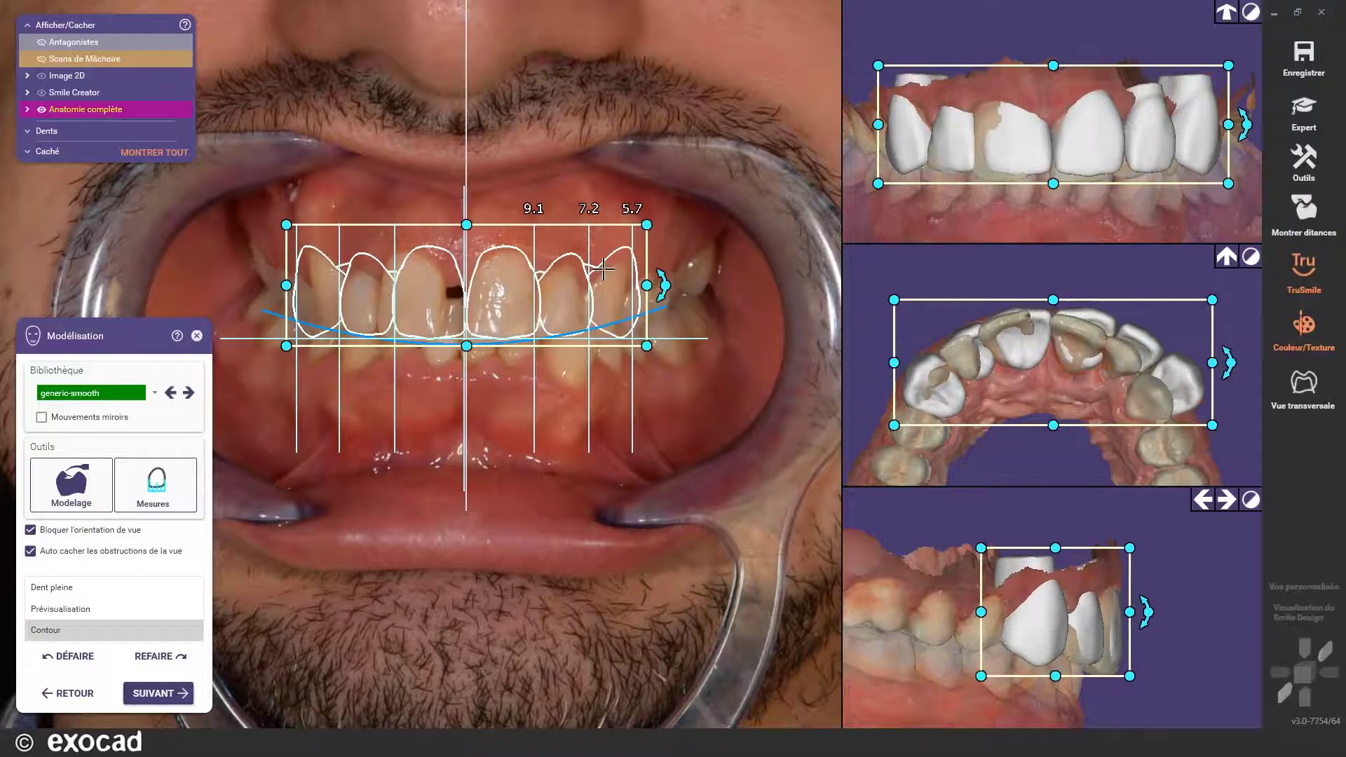
pyautogui.click(749, 218)
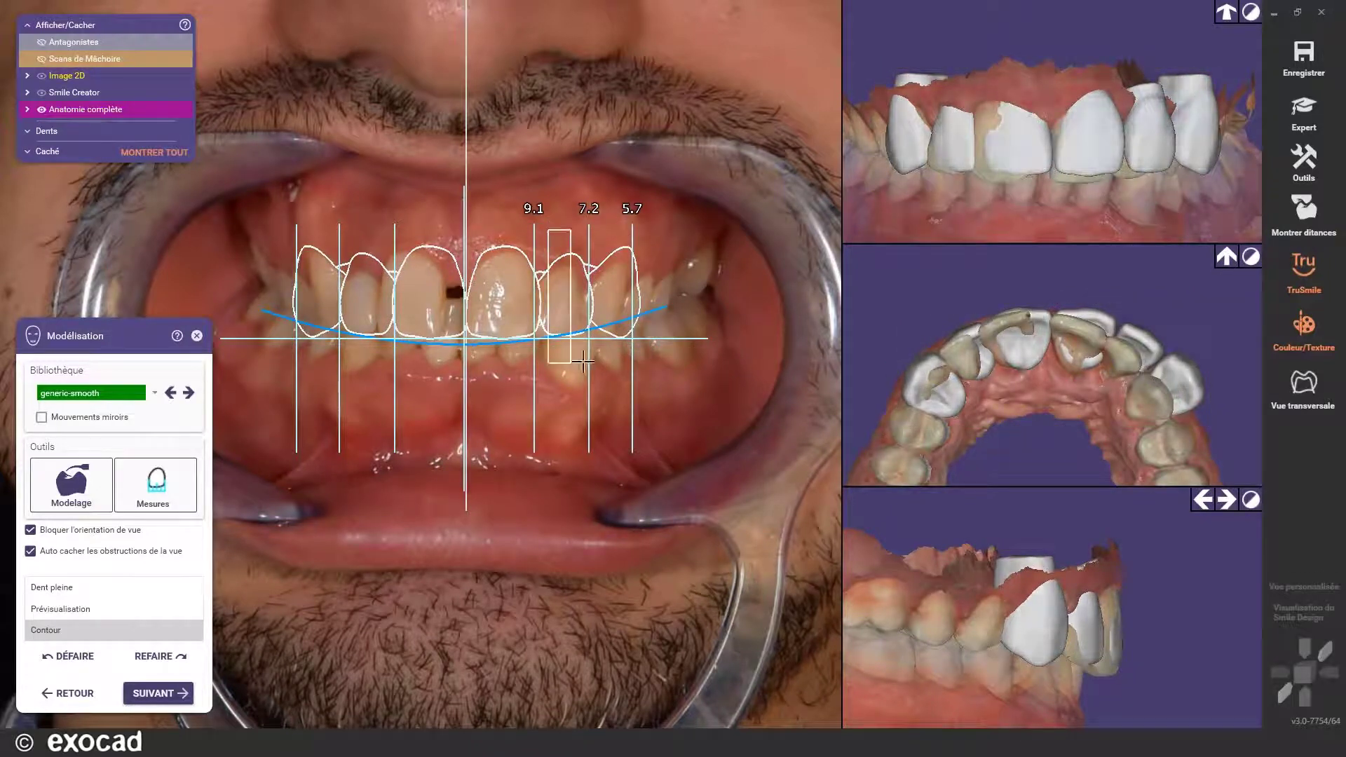
# - Select the lateral incisor and canine on the patient's left, tilt them slightly, and clear the selection
pyautogui.moveTo(547, 232); pyautogui.dragTo(648, 373)
pyautogui.moveTo(663, 285)
pyautogui.mouseDown()
pyautogui.moveTo(654, 265)
pyautogui.moveTo(666, 286)
pyautogui.mouseUp()
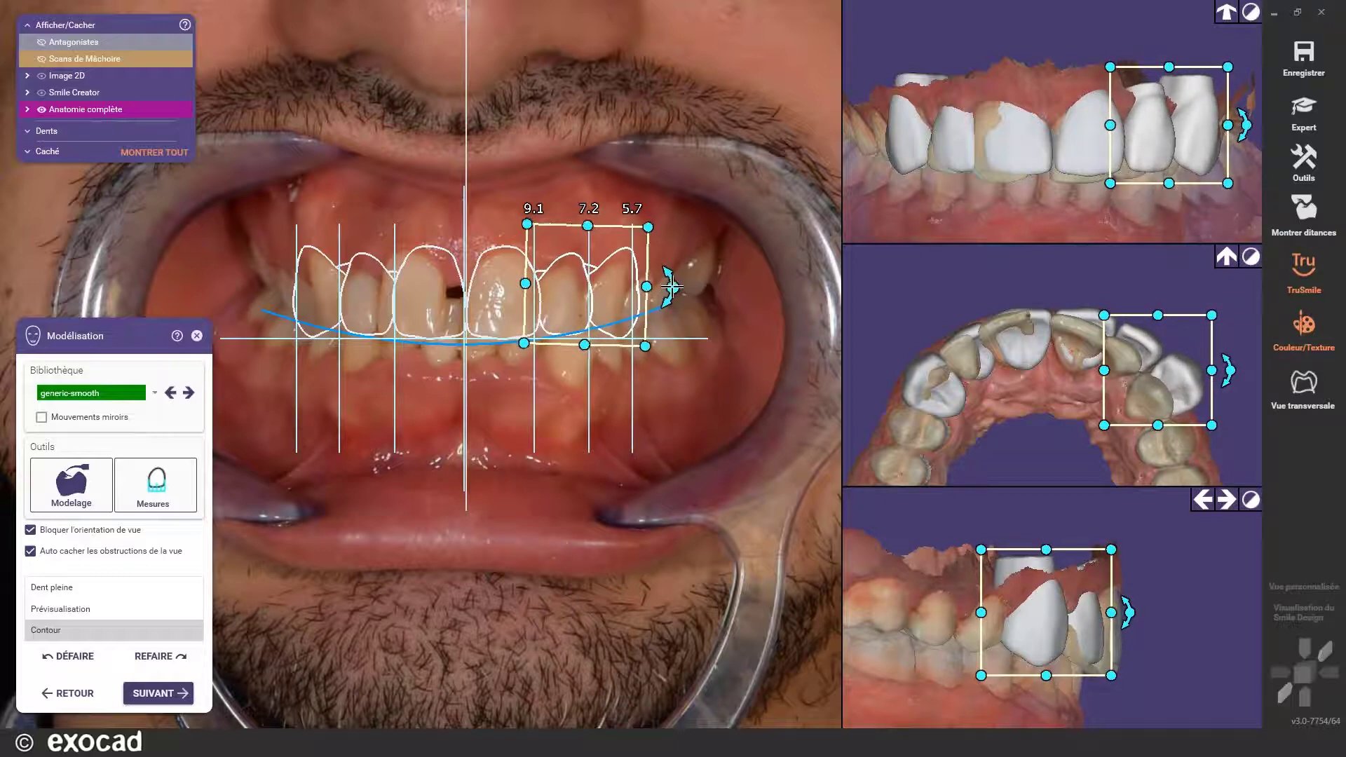
pyautogui.click(1179, 286)
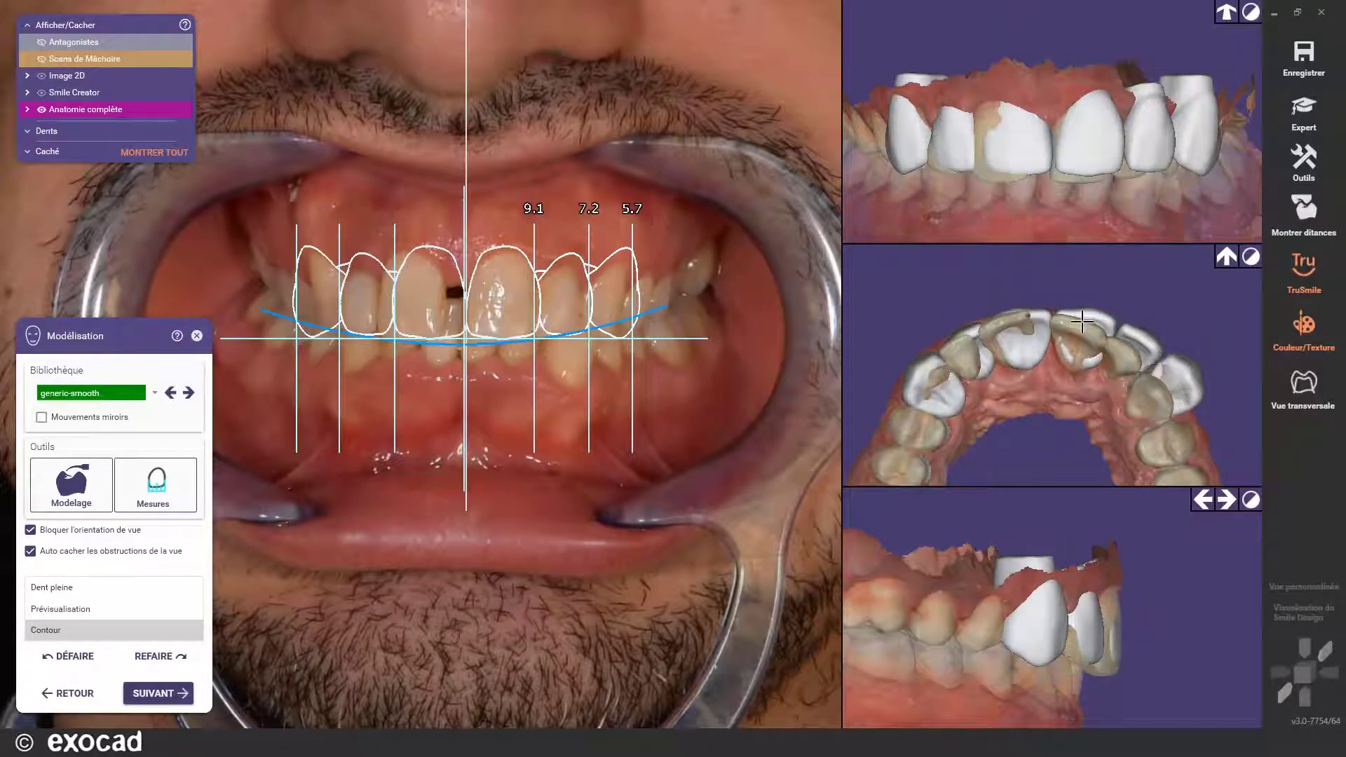
pyautogui.click(1092, 313)
pyautogui.click(1100, 274)
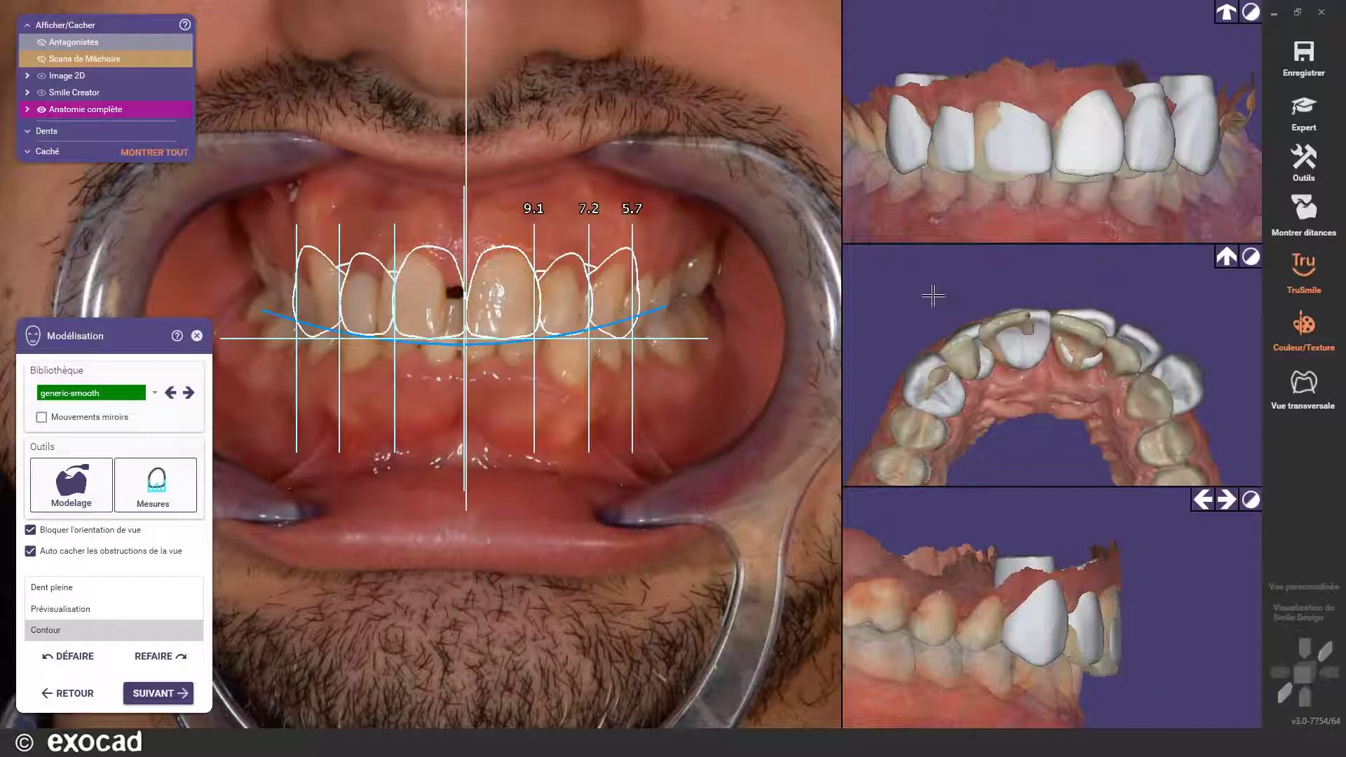
# - Select all six front teeth, rotate them in the occlusal view to follow the arch, and move them down toward the incisal edges
pyautogui.moveTo(893, 286); pyautogui.dragTo(1212, 465)
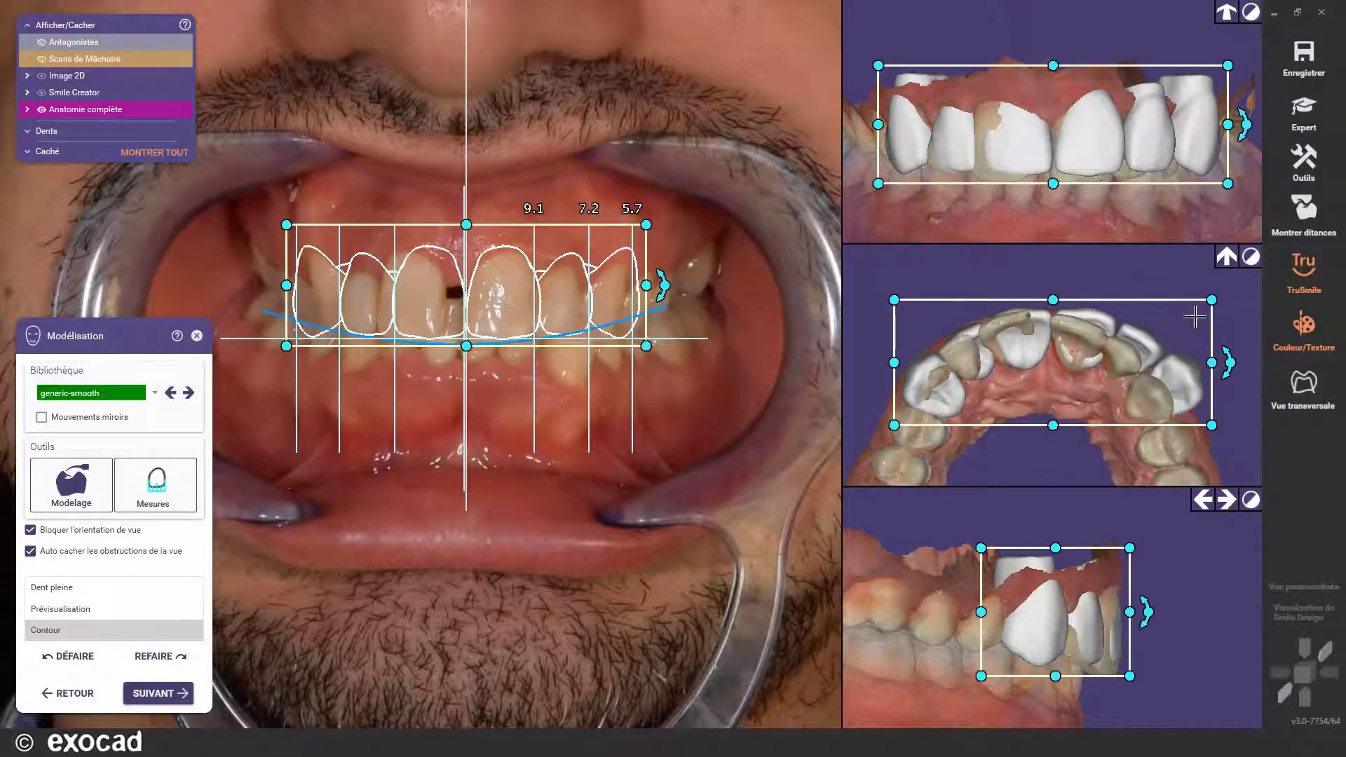
pyautogui.moveTo(1230, 362)
pyautogui.mouseDown()
pyautogui.moveTo(1158, 361)
pyautogui.moveTo(1219, 362)
pyautogui.mouseUp()
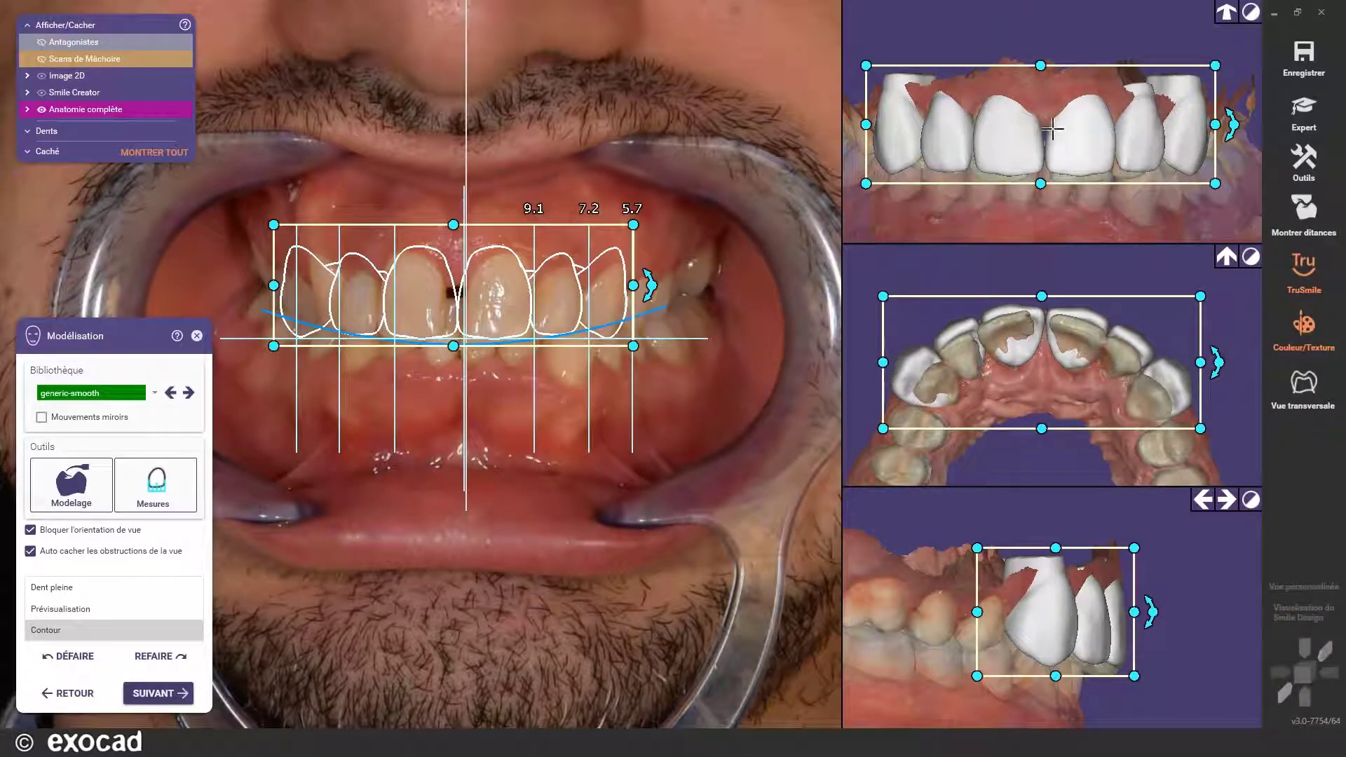
pyautogui.moveTo(1070, 133); pyautogui.dragTo(1067, 147)
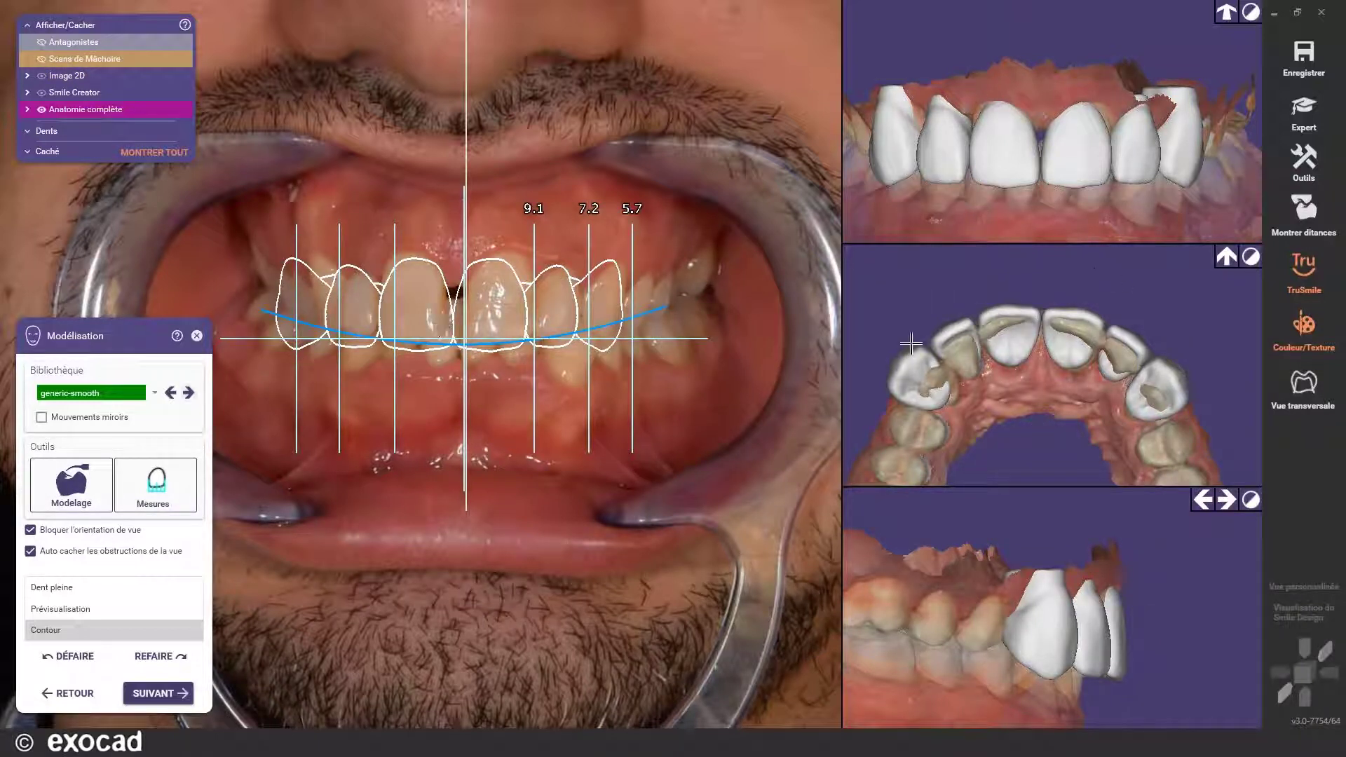
# - With mirrored movements on, select the three front teeth on the patient's right, rotate them slightly in the occlusal view, and clear the selection
pyautogui.moveTo(1042, 271); pyautogui.dragTo(873, 446)
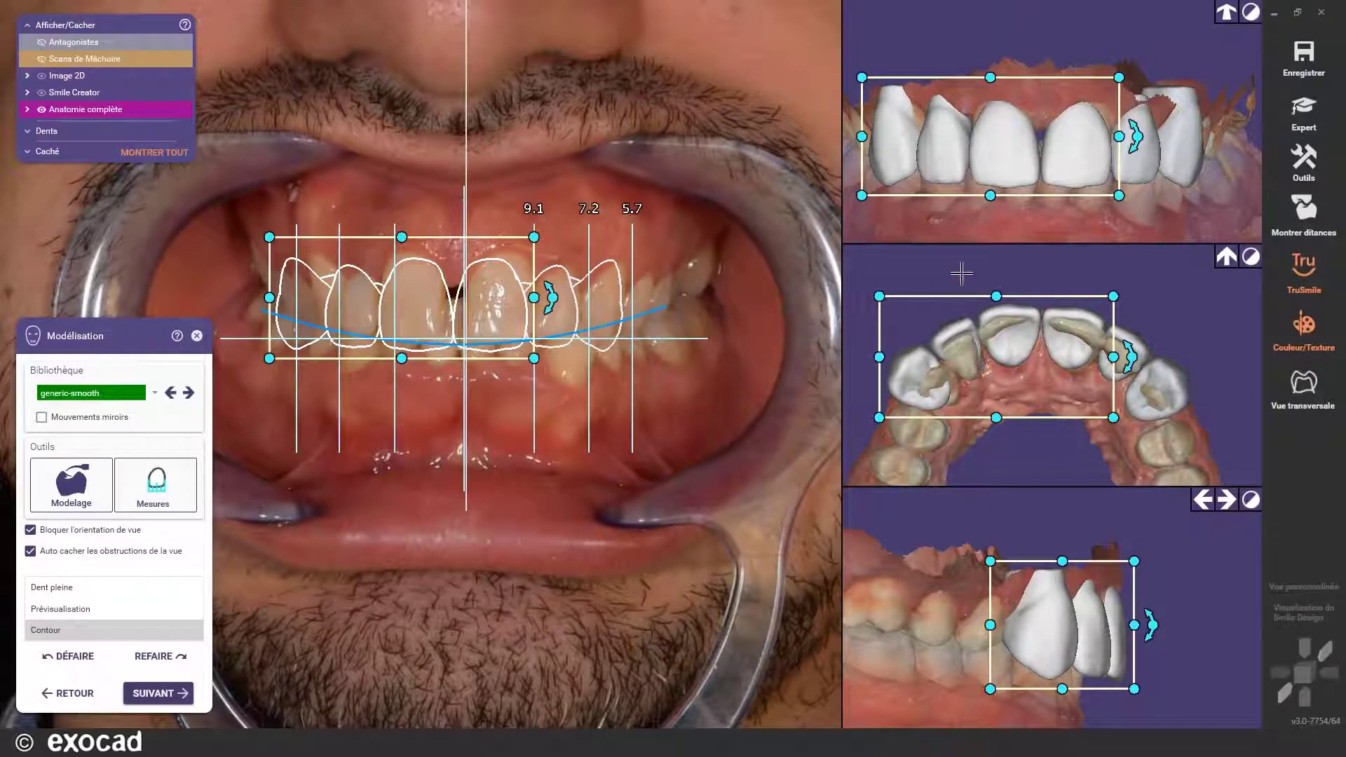
pyautogui.click(871, 336)
pyautogui.moveTo(862, 345); pyautogui.dragTo(1018, 378)
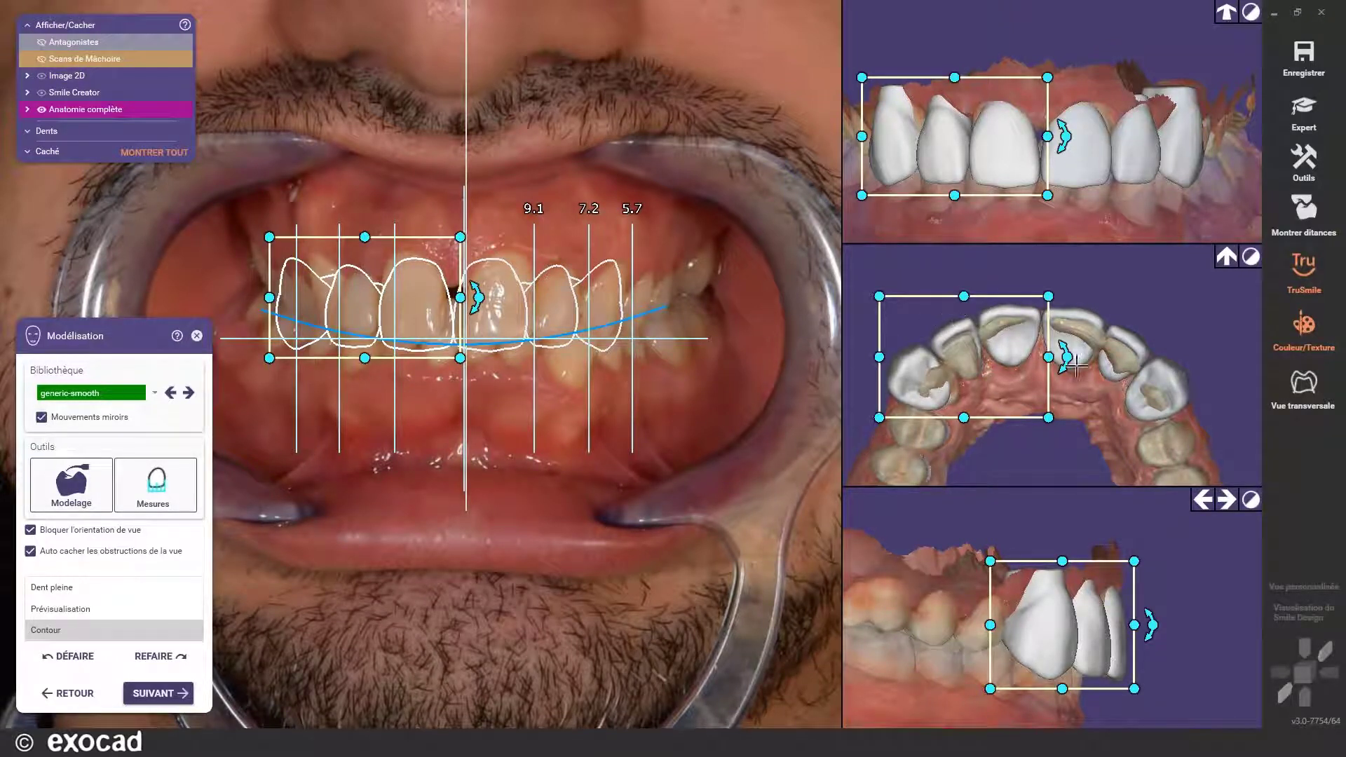
pyautogui.moveTo(1065, 356)
pyautogui.mouseDown()
pyautogui.moveTo(1062, 377)
pyautogui.moveTo(1059, 349)
pyautogui.mouseUp()
pyautogui.click(997, 293)
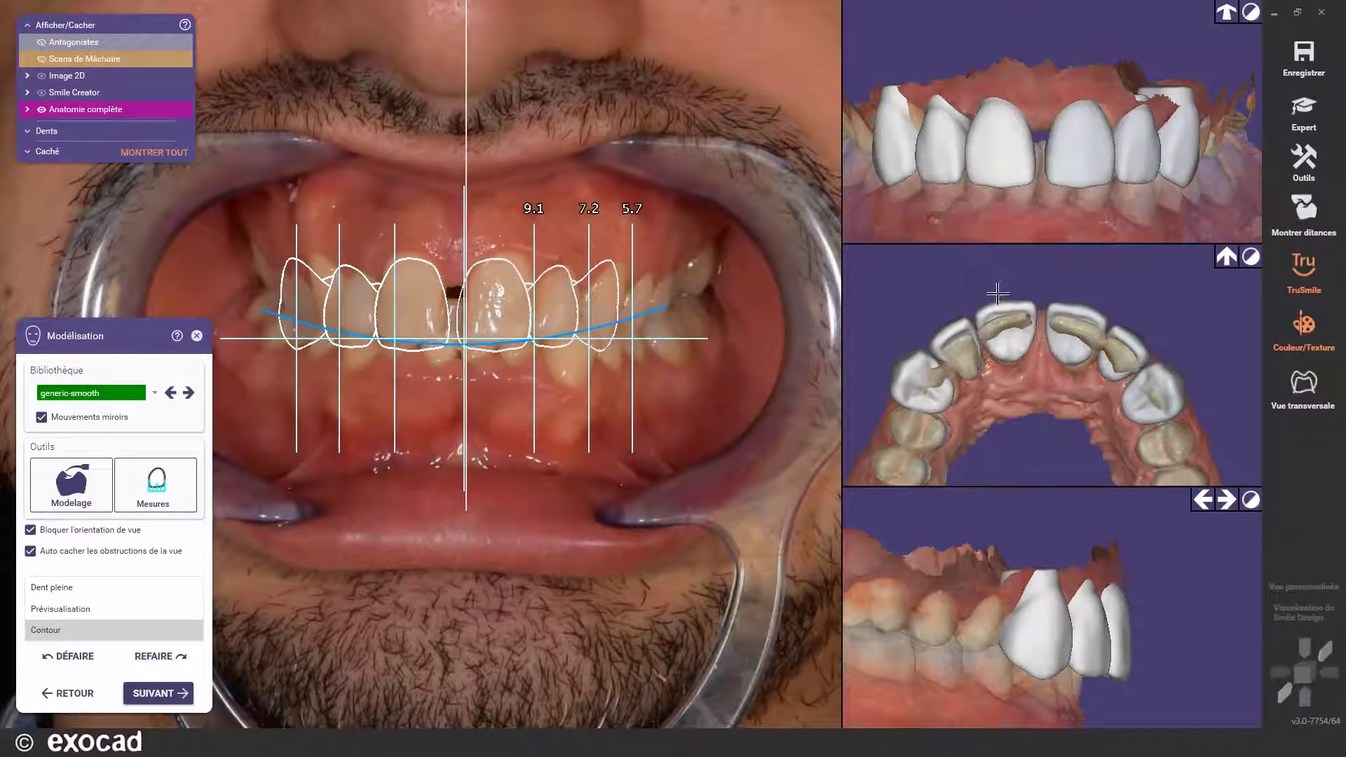
# - Rotate the patient's right central incisor slightly in the occlusal view, tilt the adjacent lateral incisor in the side view, and clear the selection
pyautogui.click(1032, 357)
pyautogui.click(997, 286)
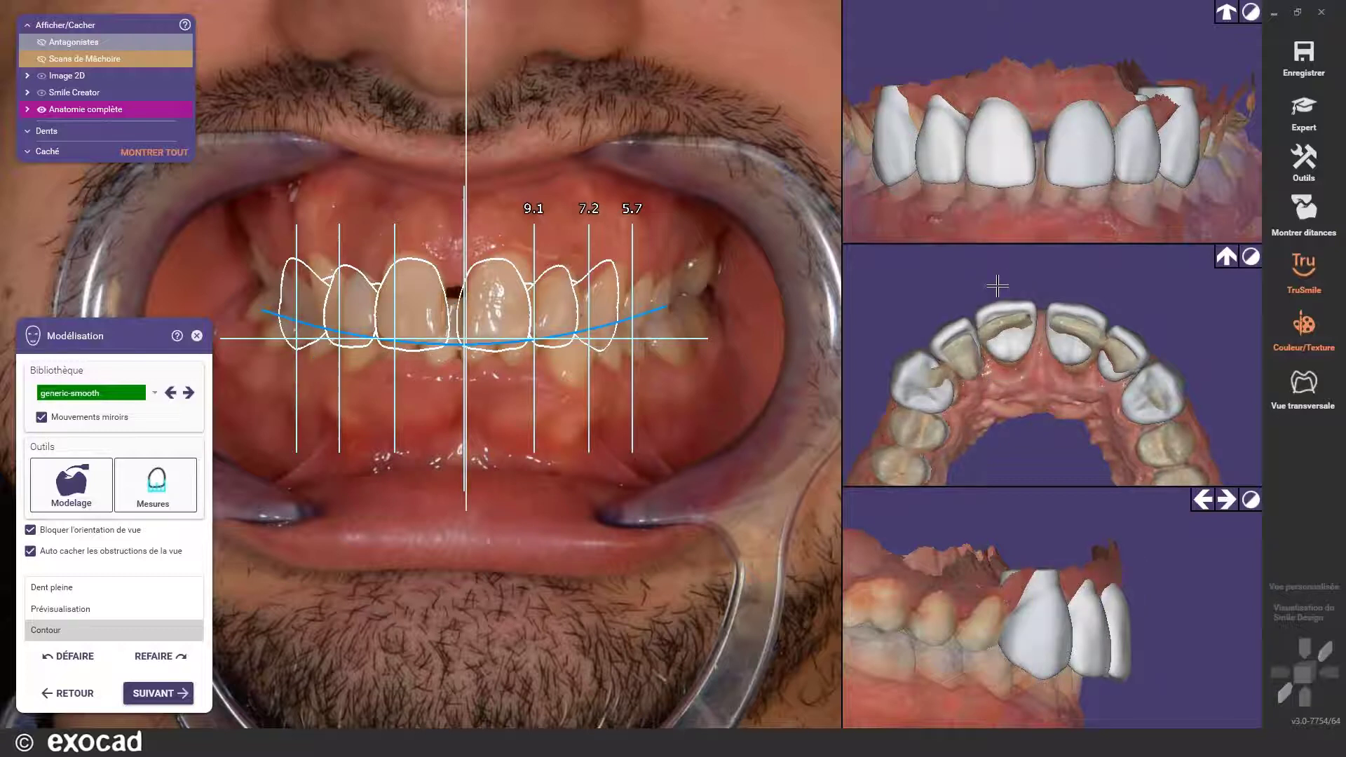
pyautogui.click(1007, 323)
pyautogui.moveTo(1064, 327); pyautogui.dragTo(1060, 329)
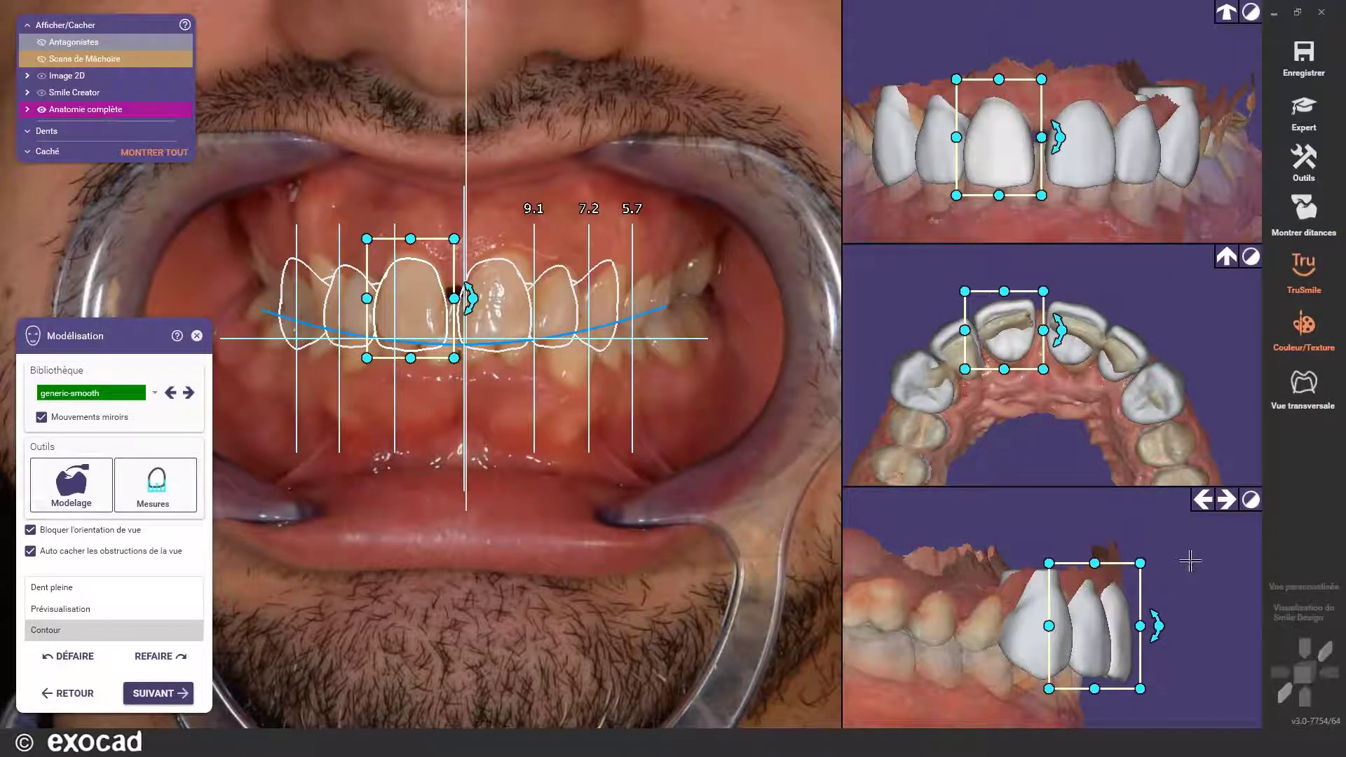
pyautogui.click(1097, 653)
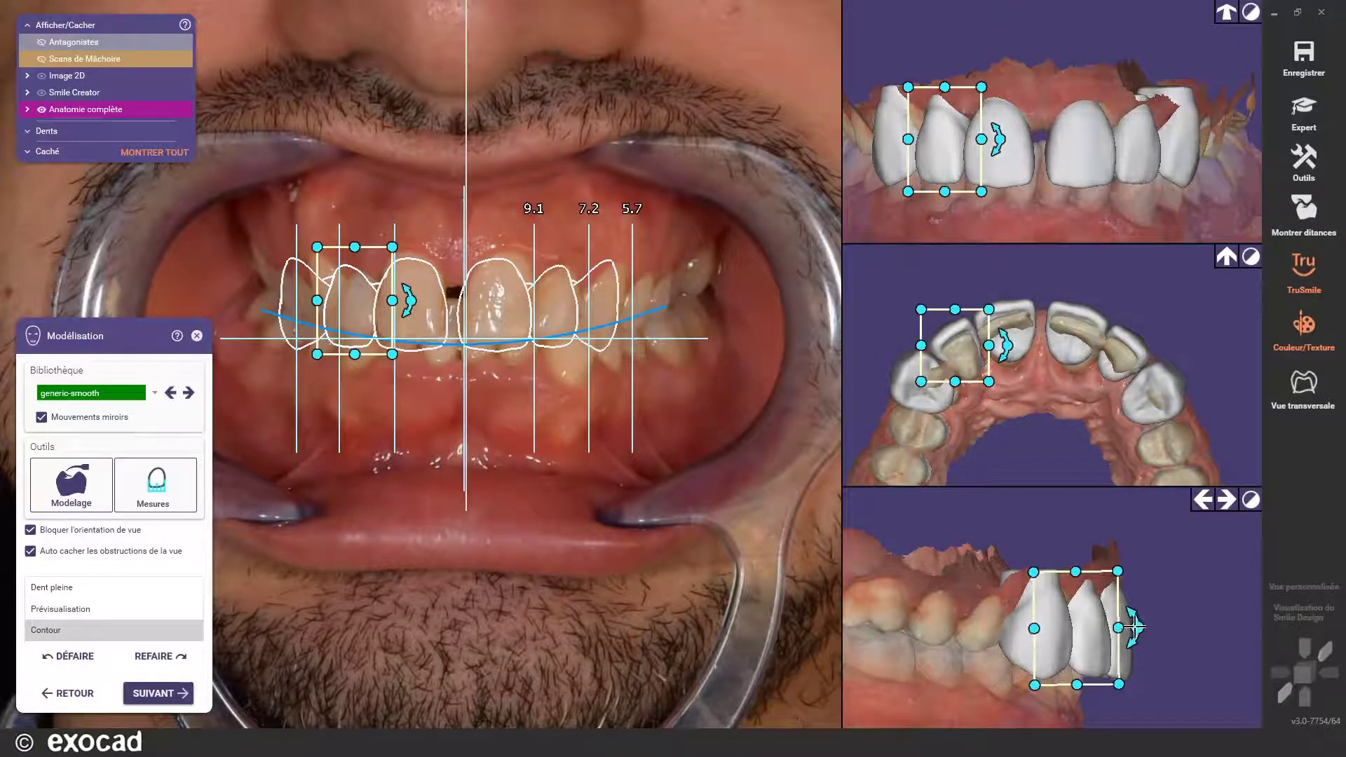
pyautogui.moveTo(1134, 626); pyautogui.dragTo(1137, 631)
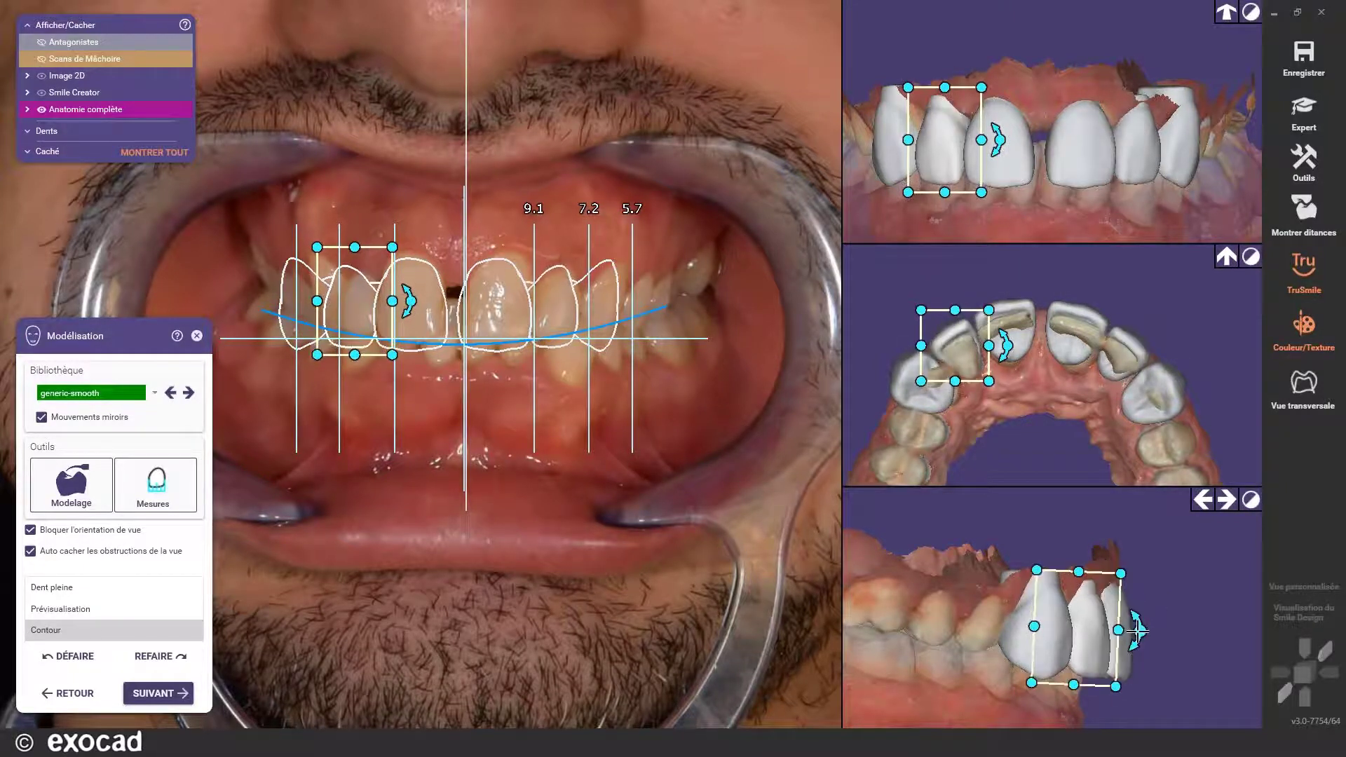
pyautogui.click(1116, 32)
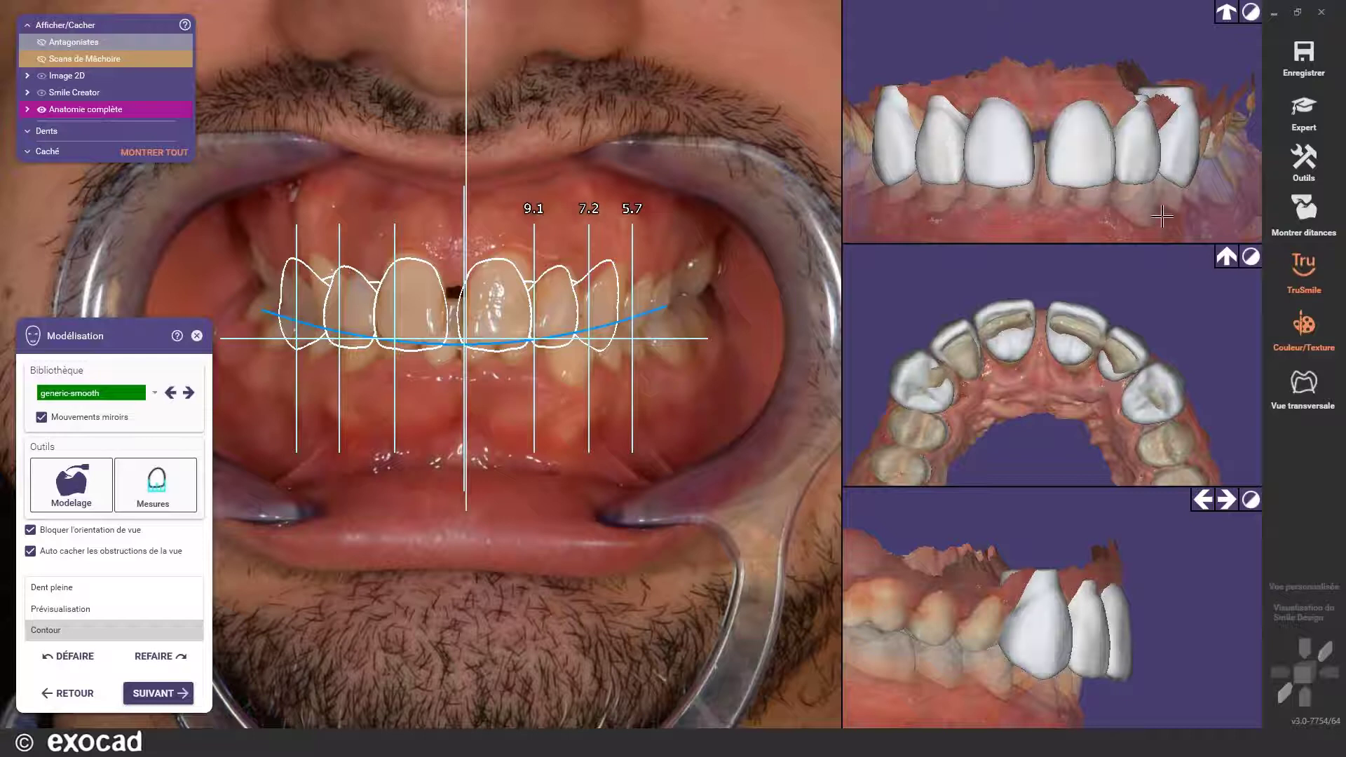
# - Inspect the setup from other angles, restore the standard frontal and occlusal views, and check the right central incisor from the occlusal side
pyautogui.moveTo(1162, 216); pyautogui.dragTo(1160, 253, button='right')
pyautogui.moveTo(1175, 343); pyautogui.dragTo(1174, 352, button='right')
pyautogui.click(1226, 12)
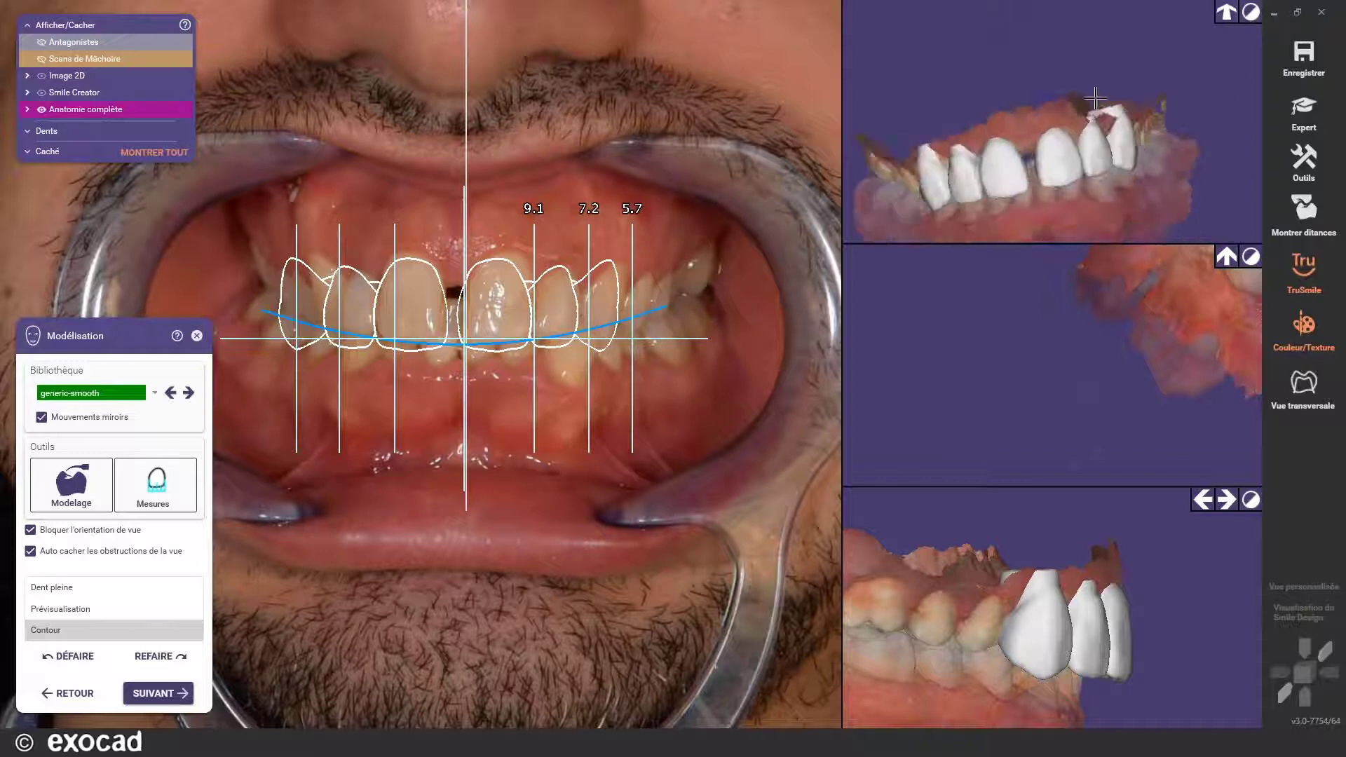
pyautogui.click(1226, 256)
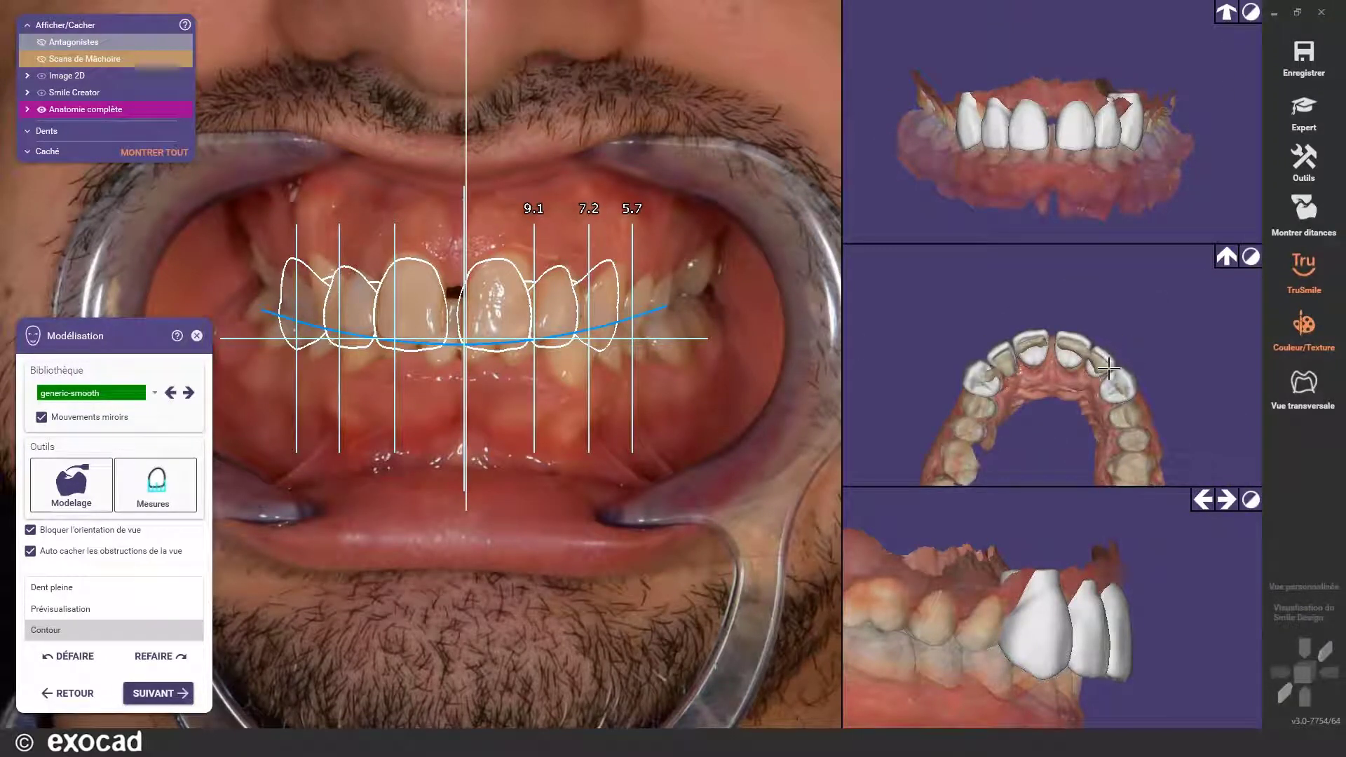
pyautogui.scroll(5, 1045, 347)
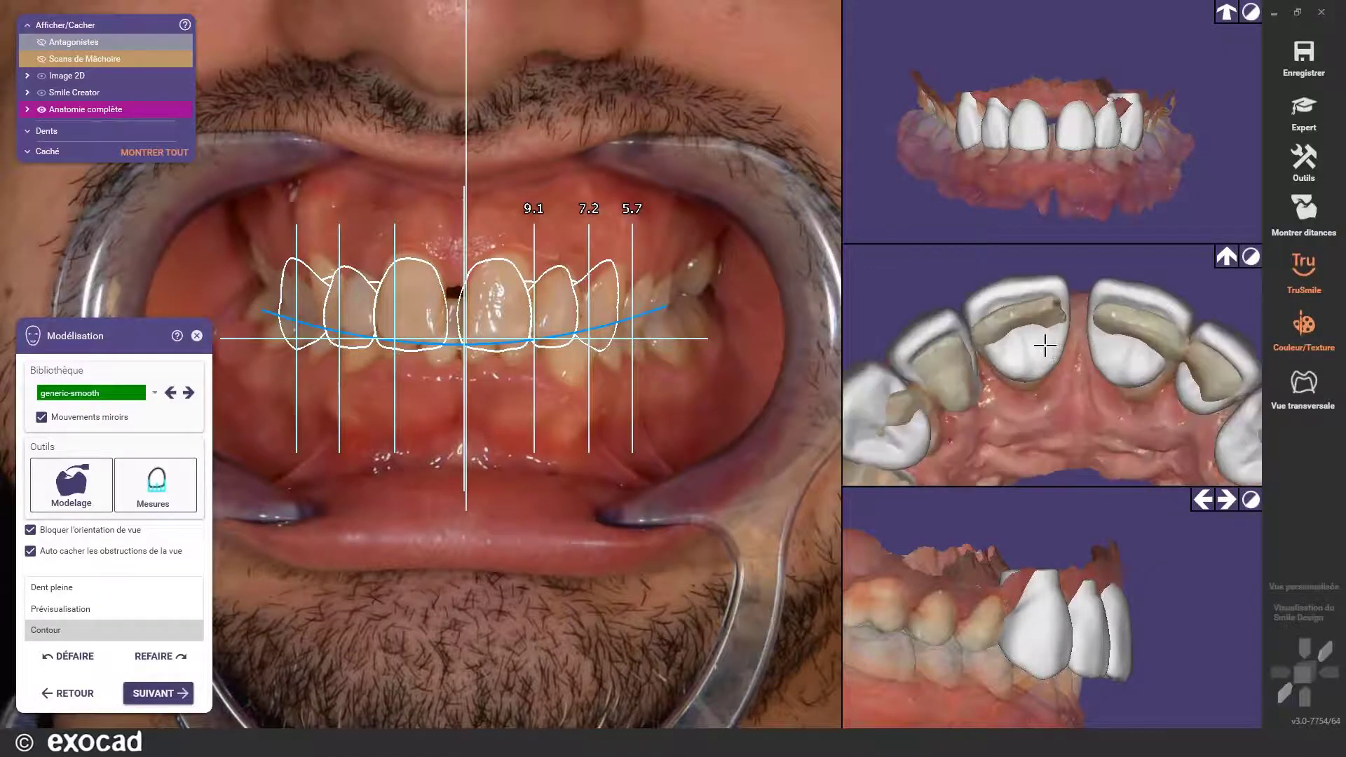
pyautogui.click(1052, 354)
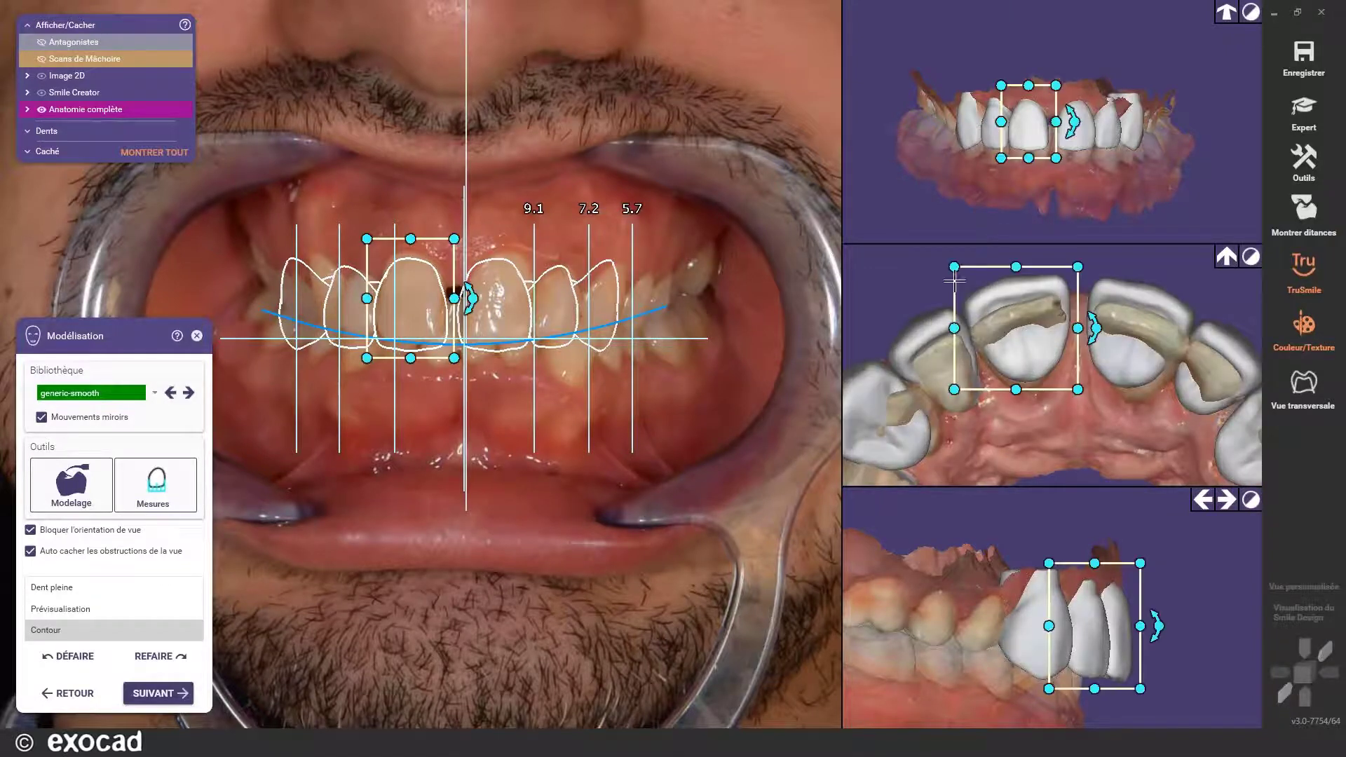
pyautogui.click(902, 261)
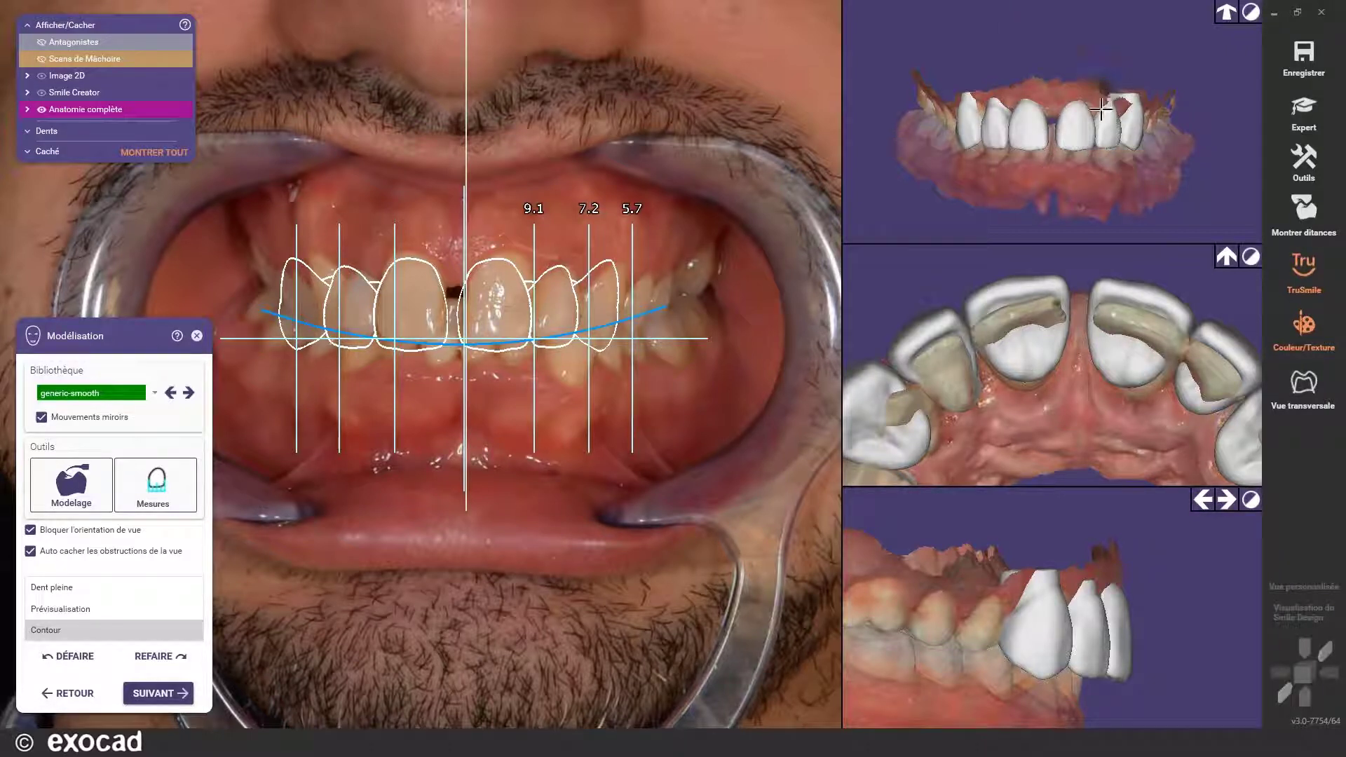
# - Show the designed teeth as outlines in the frontal scan view
pyautogui.click(1250, 12)
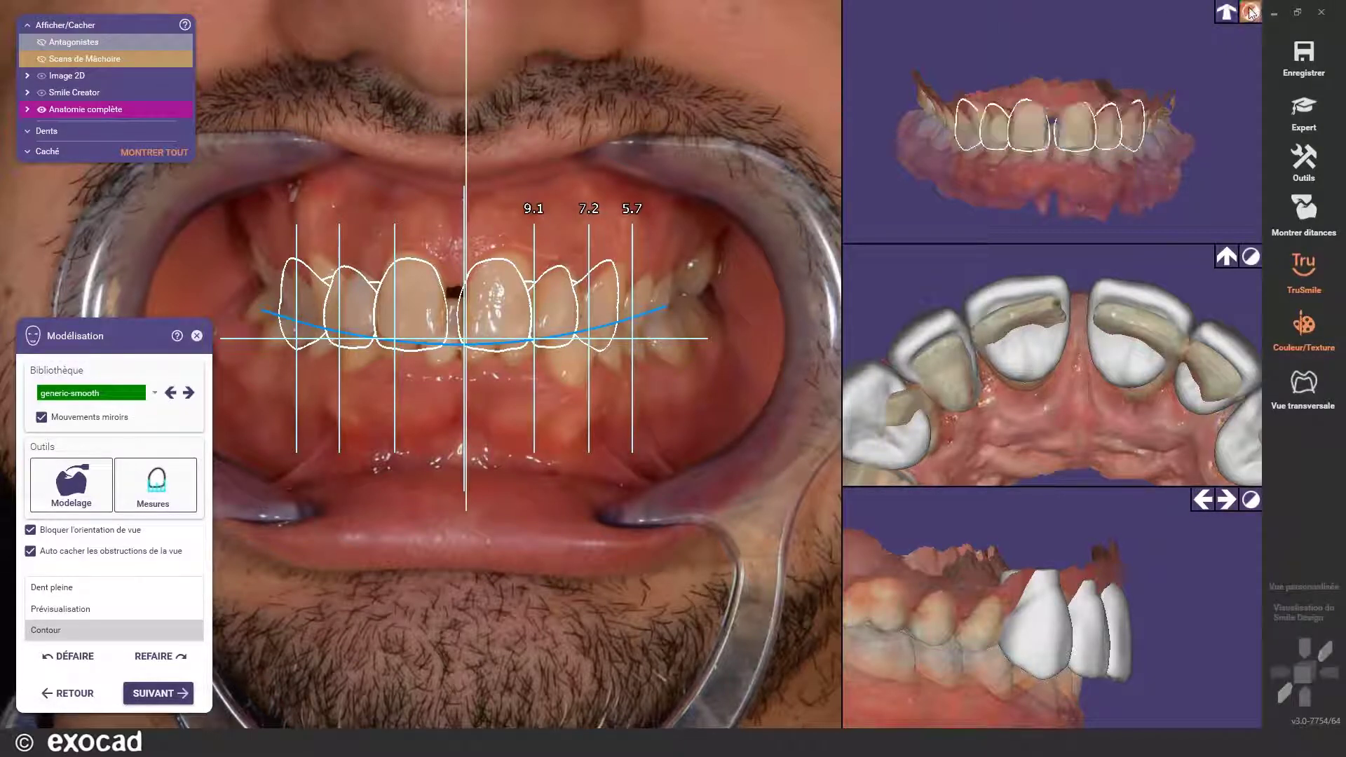
pyautogui.click(1250, 12)
pyautogui.click(1251, 12)
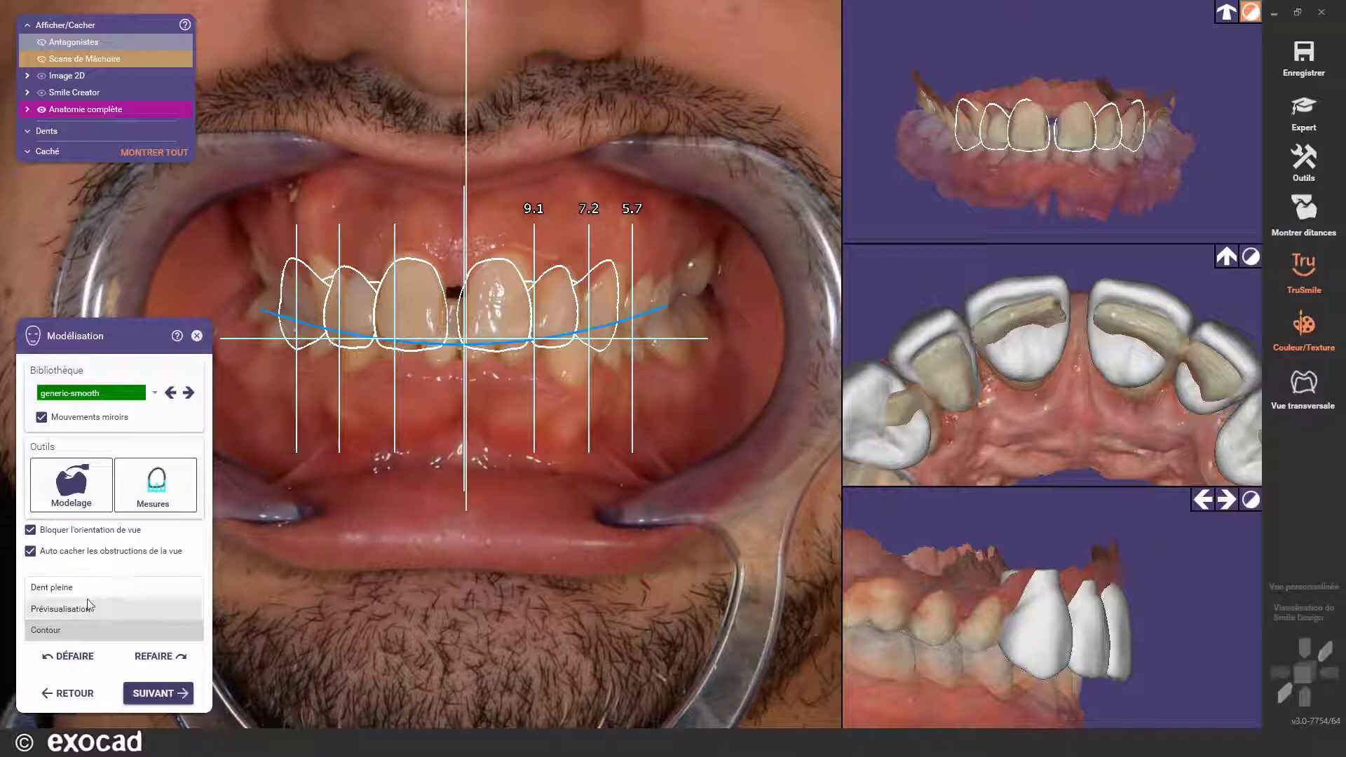
# - Open the freeforming tool, reshape the central incisors' edges toward the midline using the tooth-zone and cusp modes, and apply the changes
pyautogui.click(79, 493)
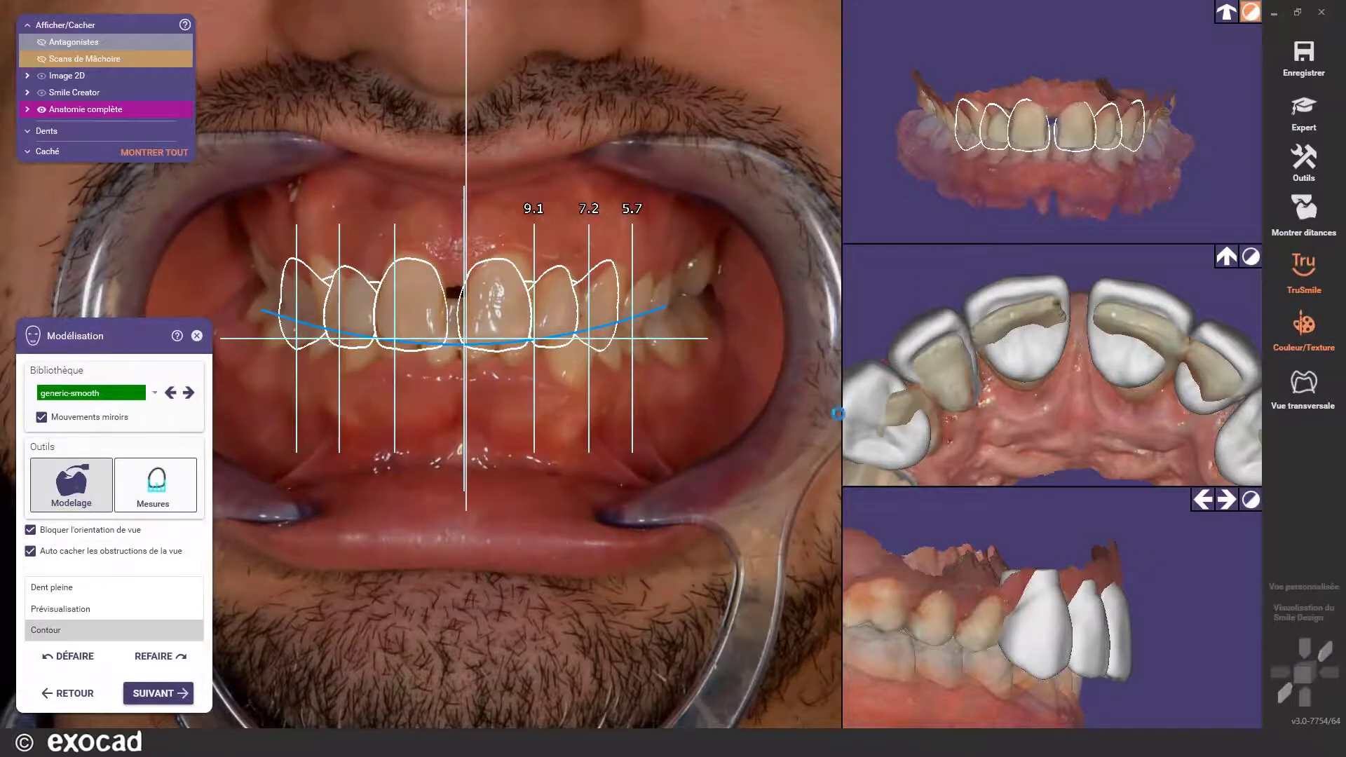
pyautogui.moveTo(965, 222); pyautogui.dragTo(87, 339)
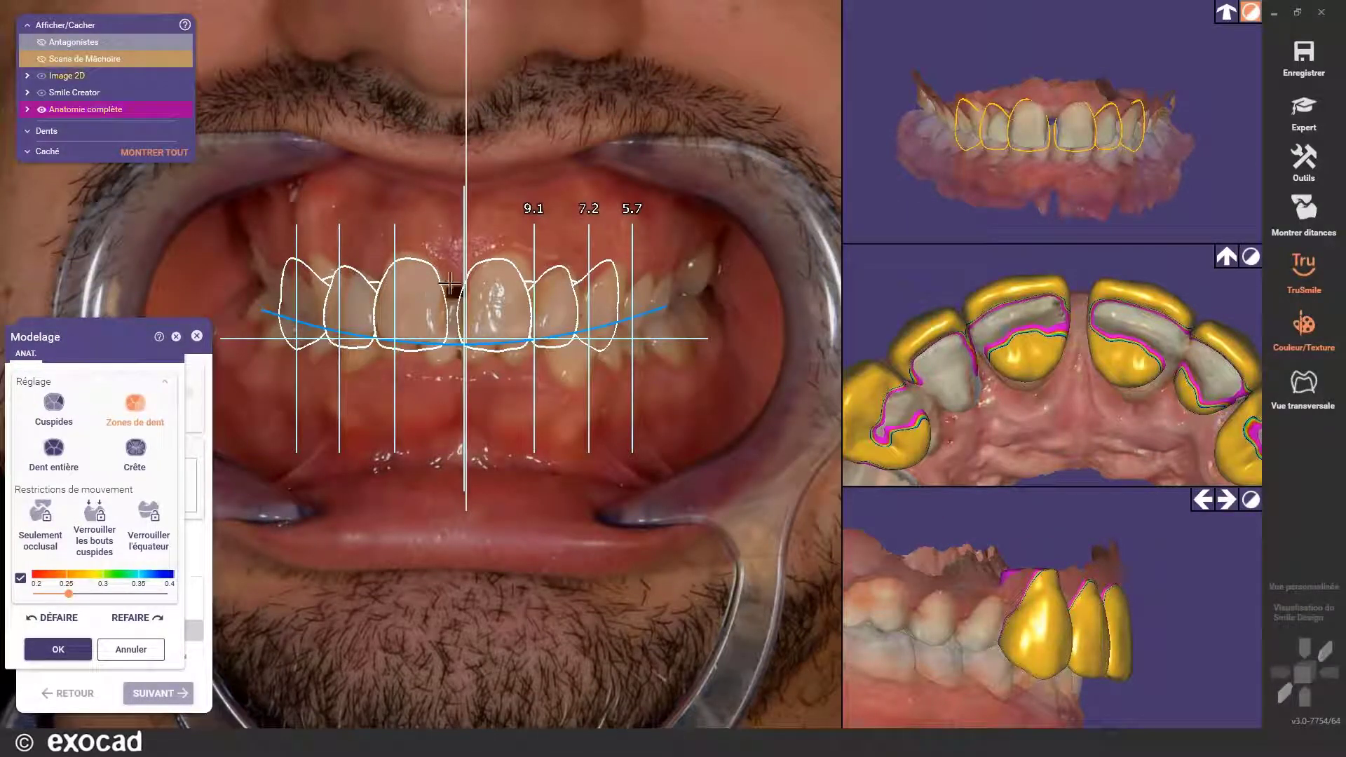
pyautogui.moveTo(448, 286); pyautogui.dragTo(452, 286)
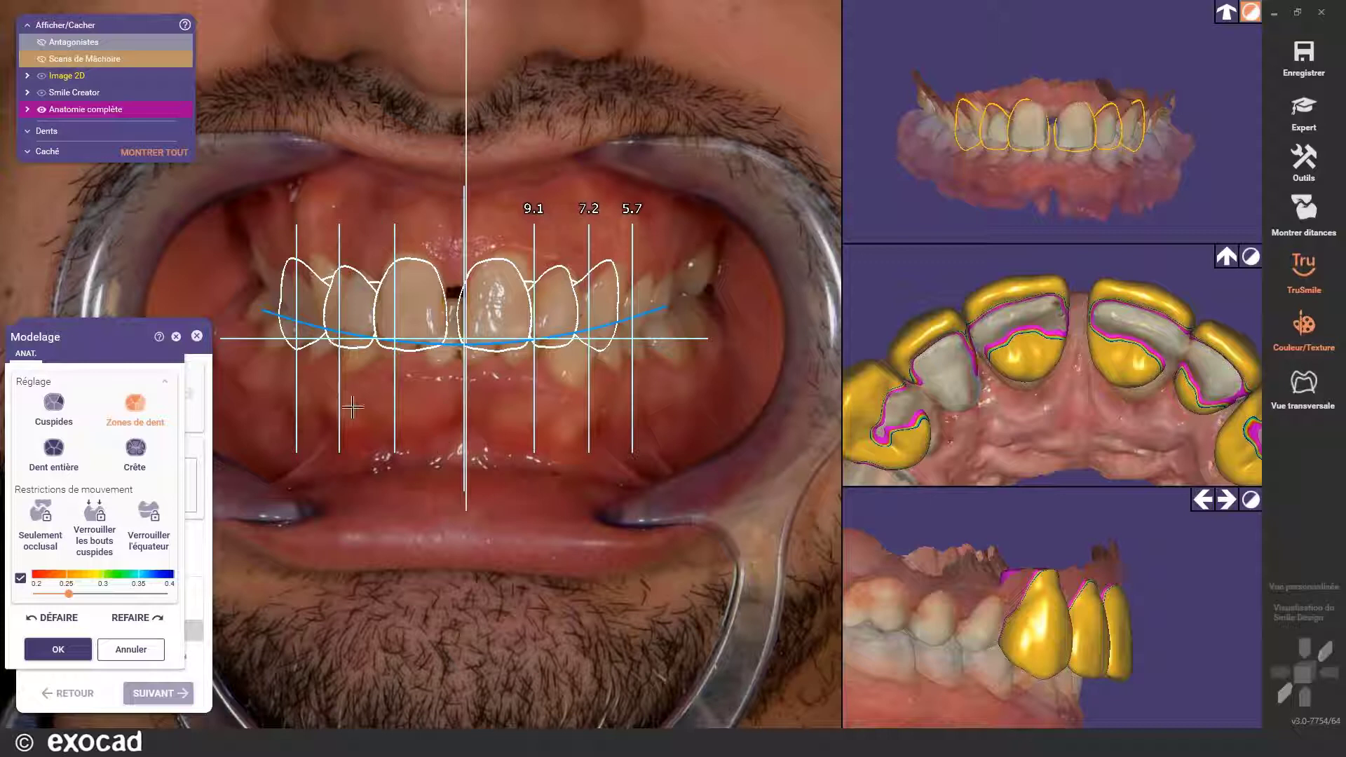
pyautogui.click(53, 405)
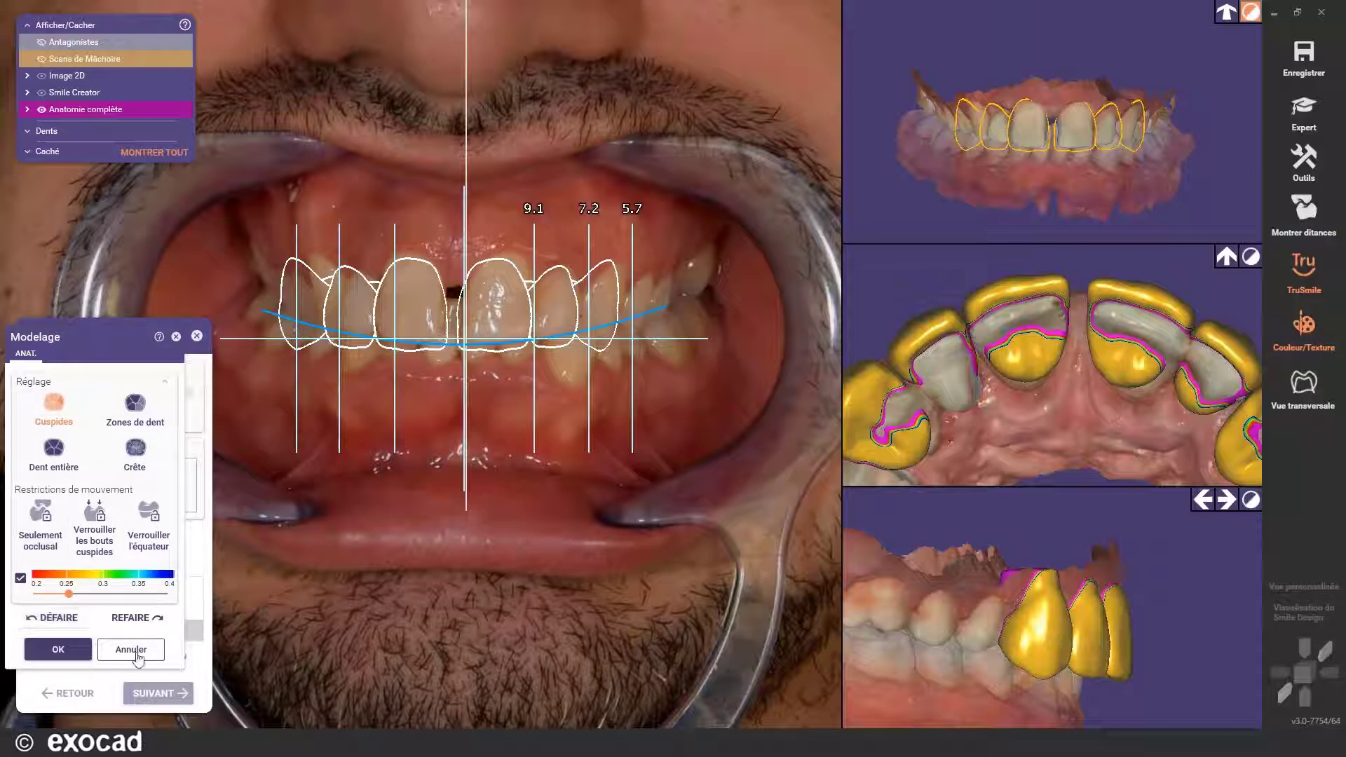
pyautogui.click(58, 649)
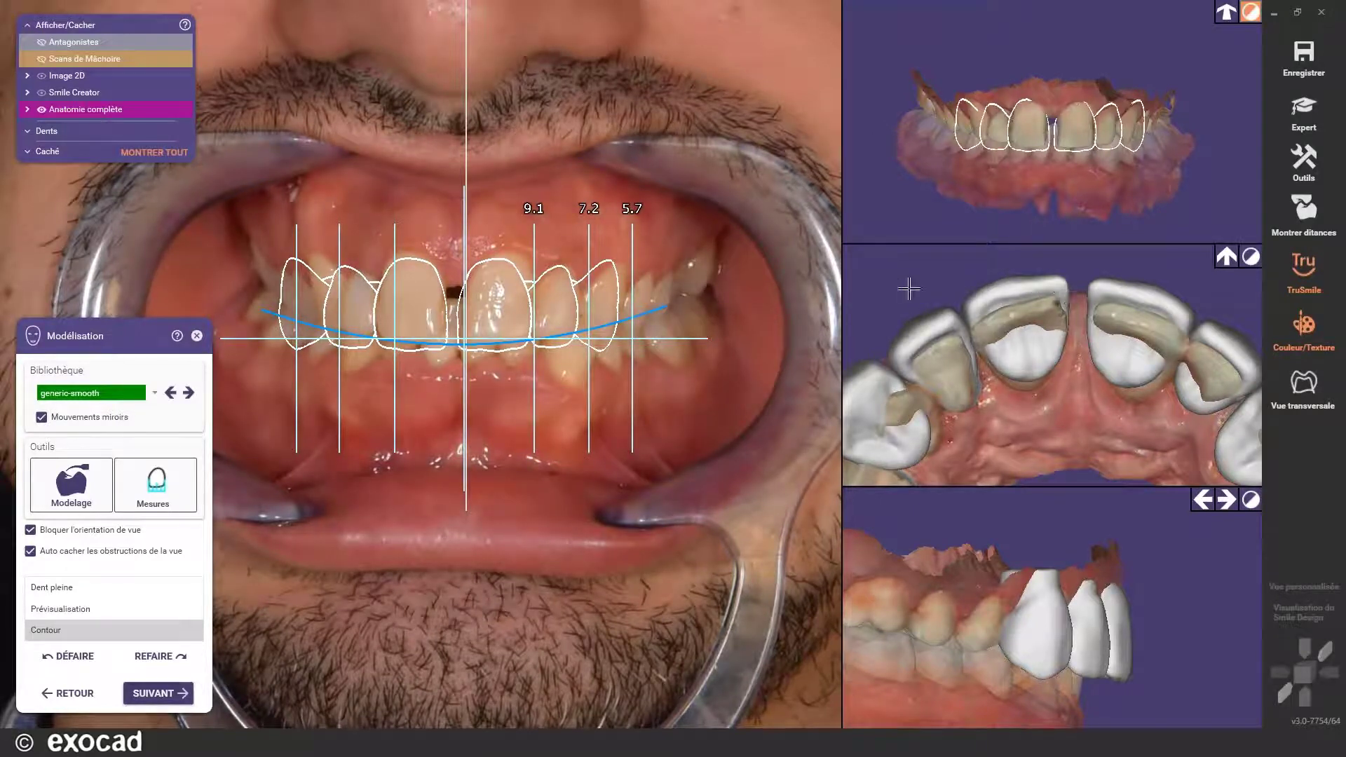
# - Select the three front teeth on the patient's right, move them toward the midline with mirroring to close the gap, and clear the selection
pyautogui.scroll(-3, 1065, 292)
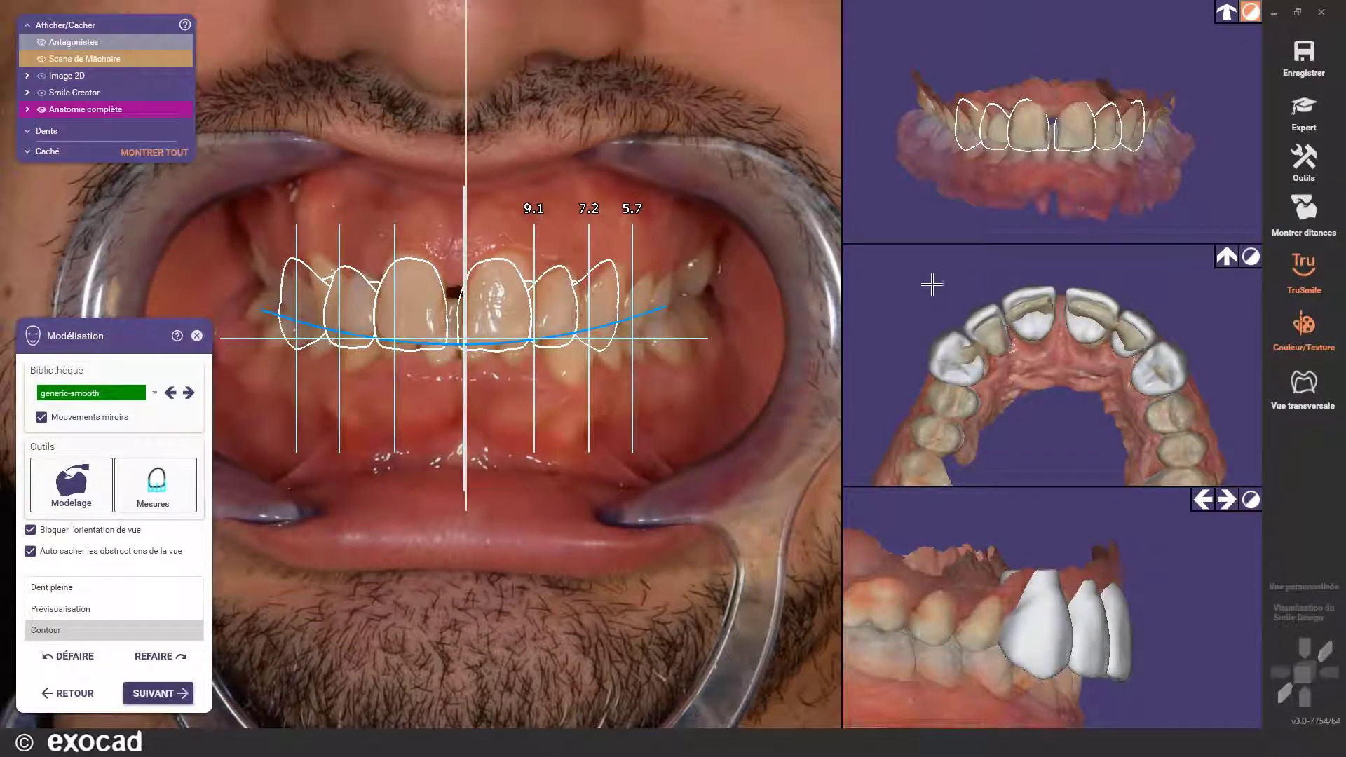
pyautogui.moveTo(932, 286); pyautogui.dragTo(1057, 398)
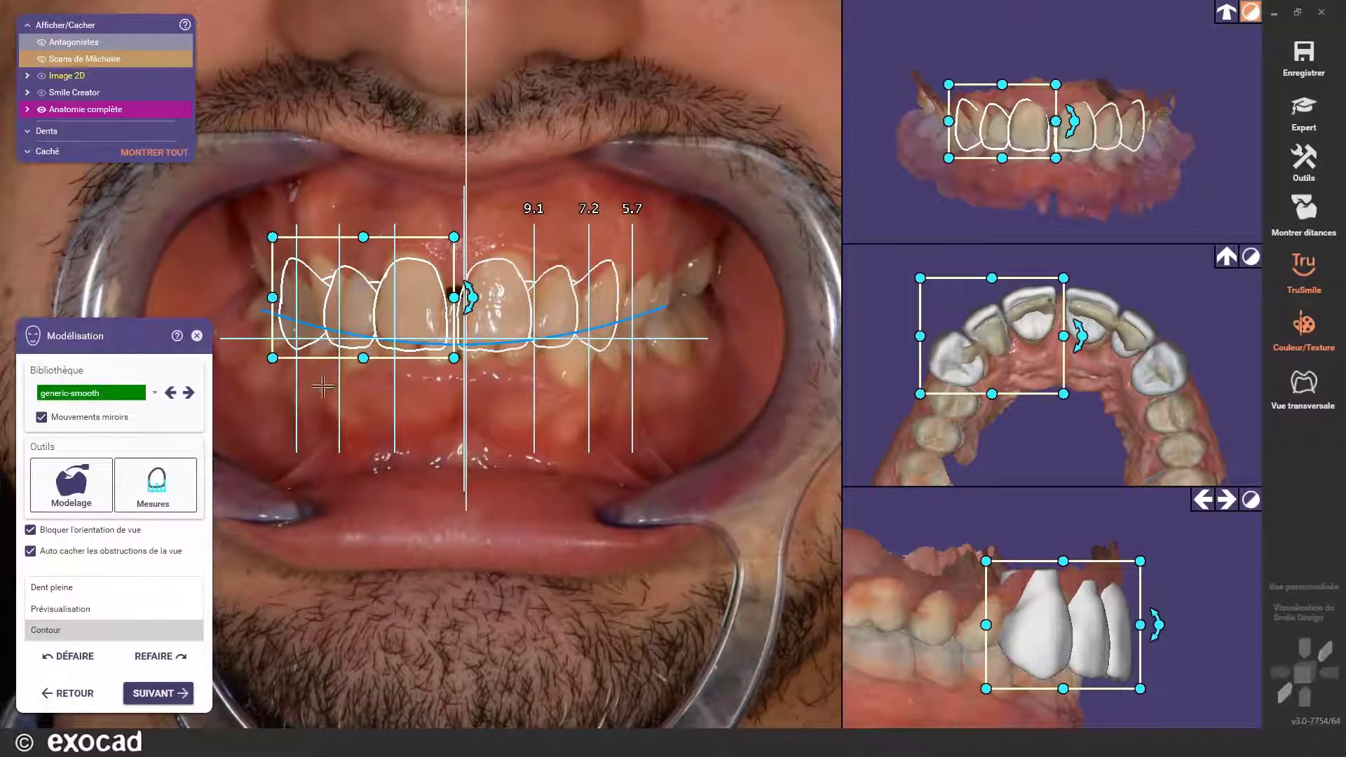
pyautogui.moveTo(1019, 325); pyautogui.dragTo(1024, 328)
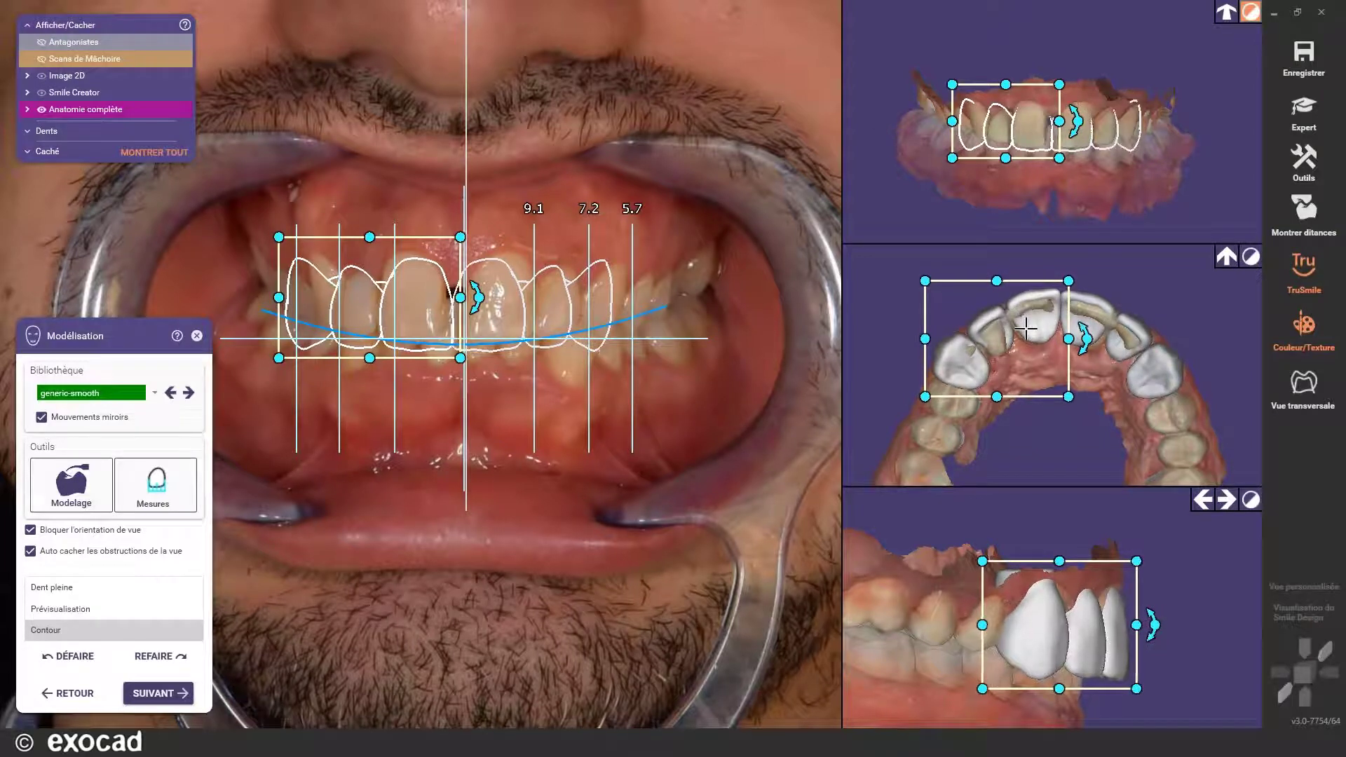
pyautogui.click(1120, 290)
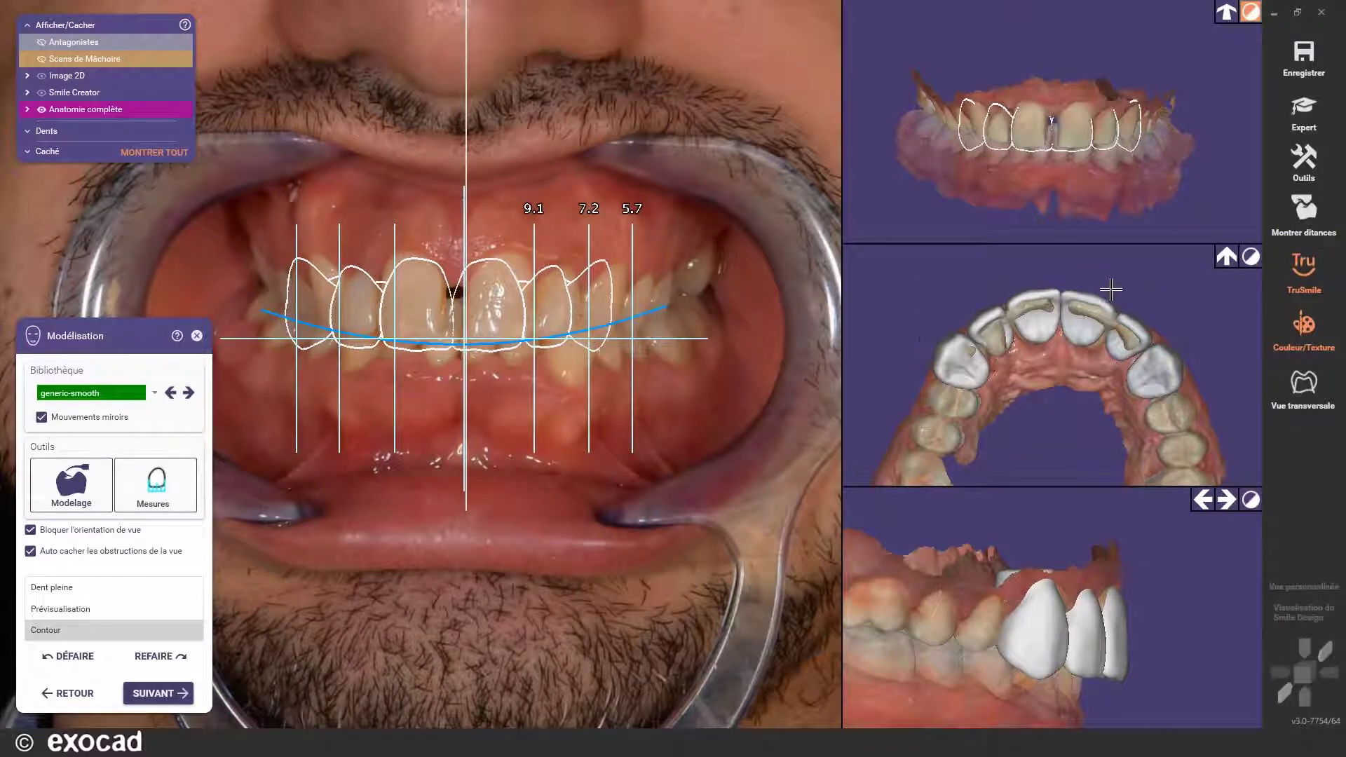
# - Disable mirrored movements, shift only the patient's left central incisor slightly away from the midline, and clear the selection
pyautogui.click(42, 418)
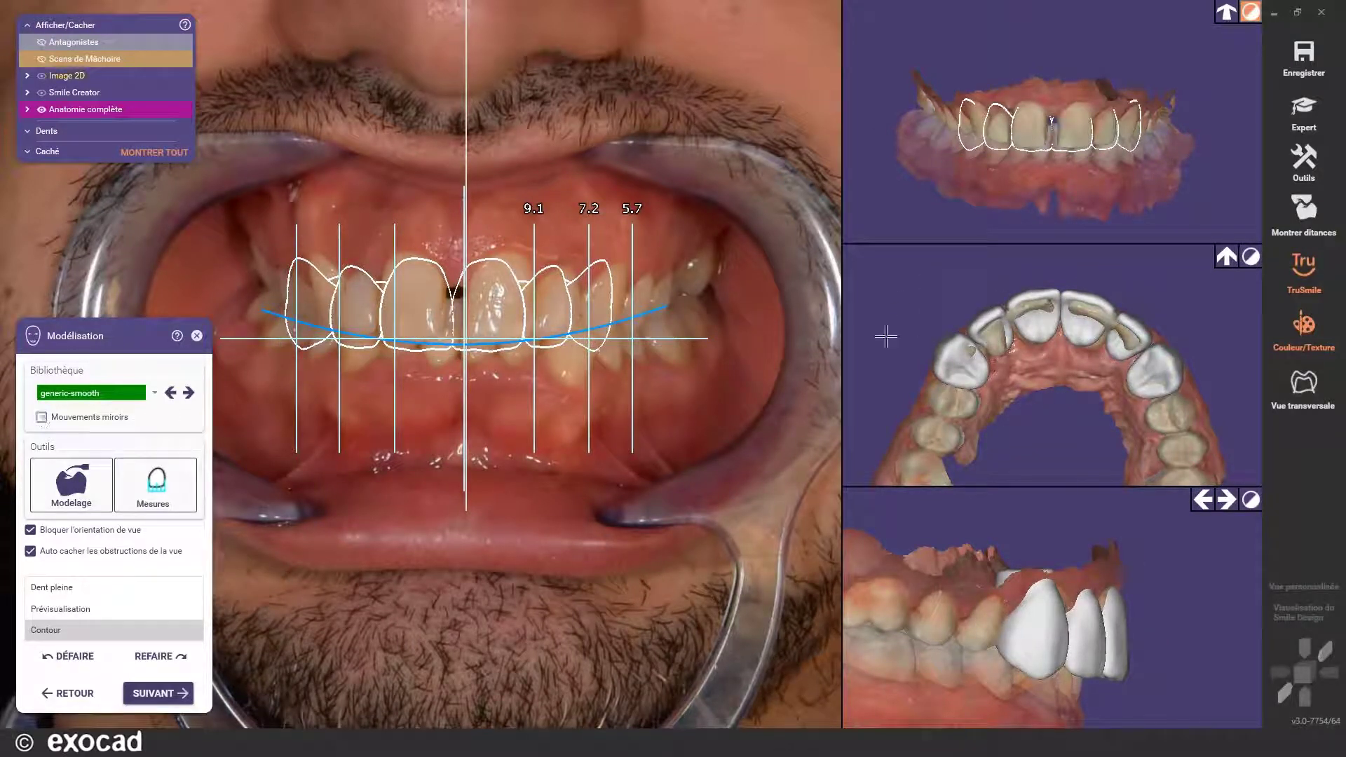
pyautogui.click(1087, 330)
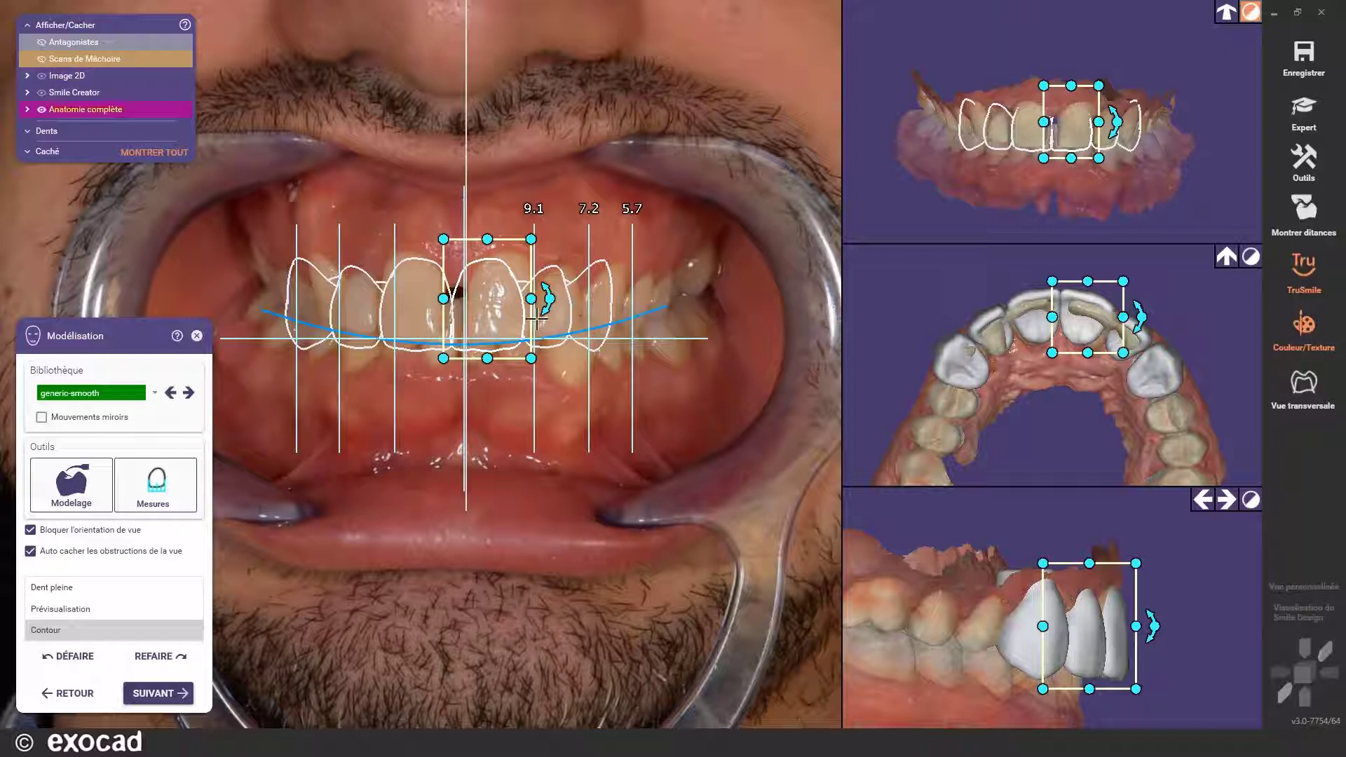
pyautogui.moveTo(514, 311); pyautogui.dragTo(517, 312)
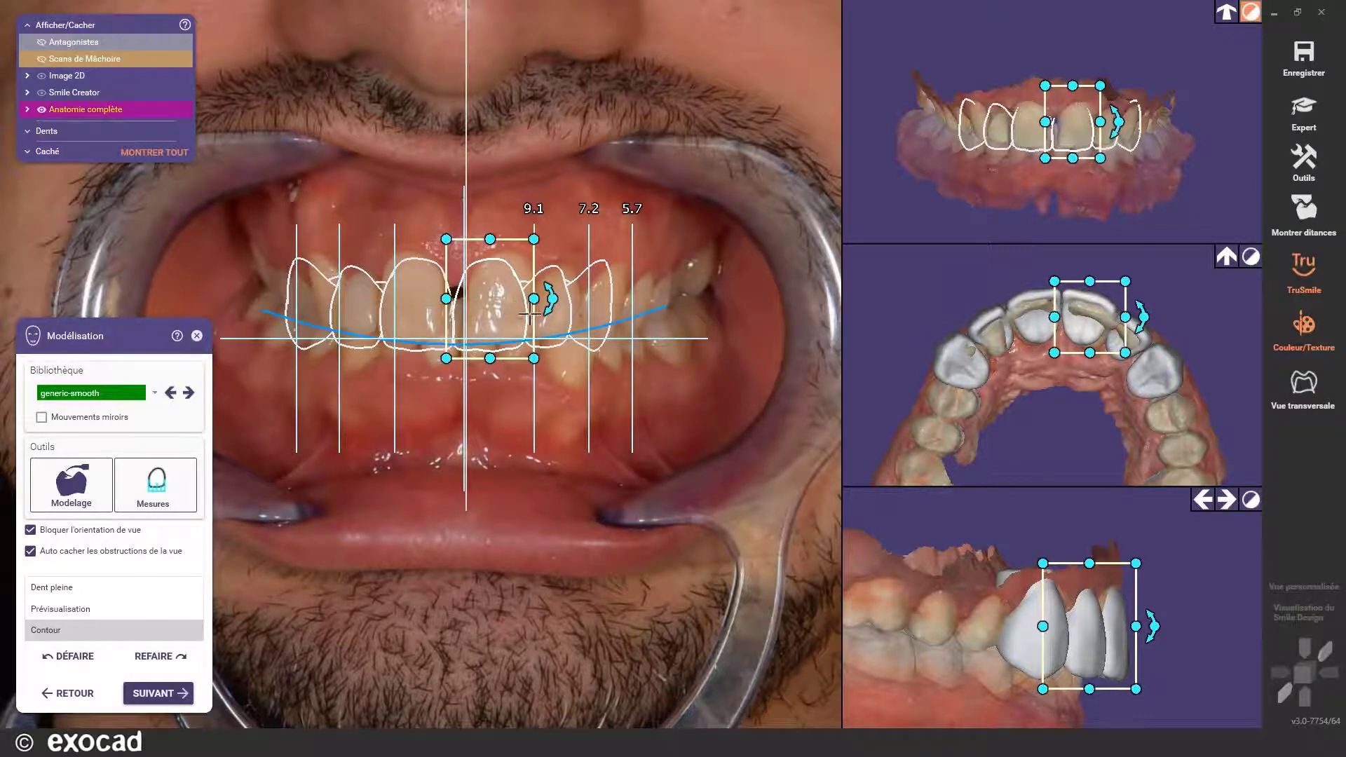
pyautogui.click(1184, 321)
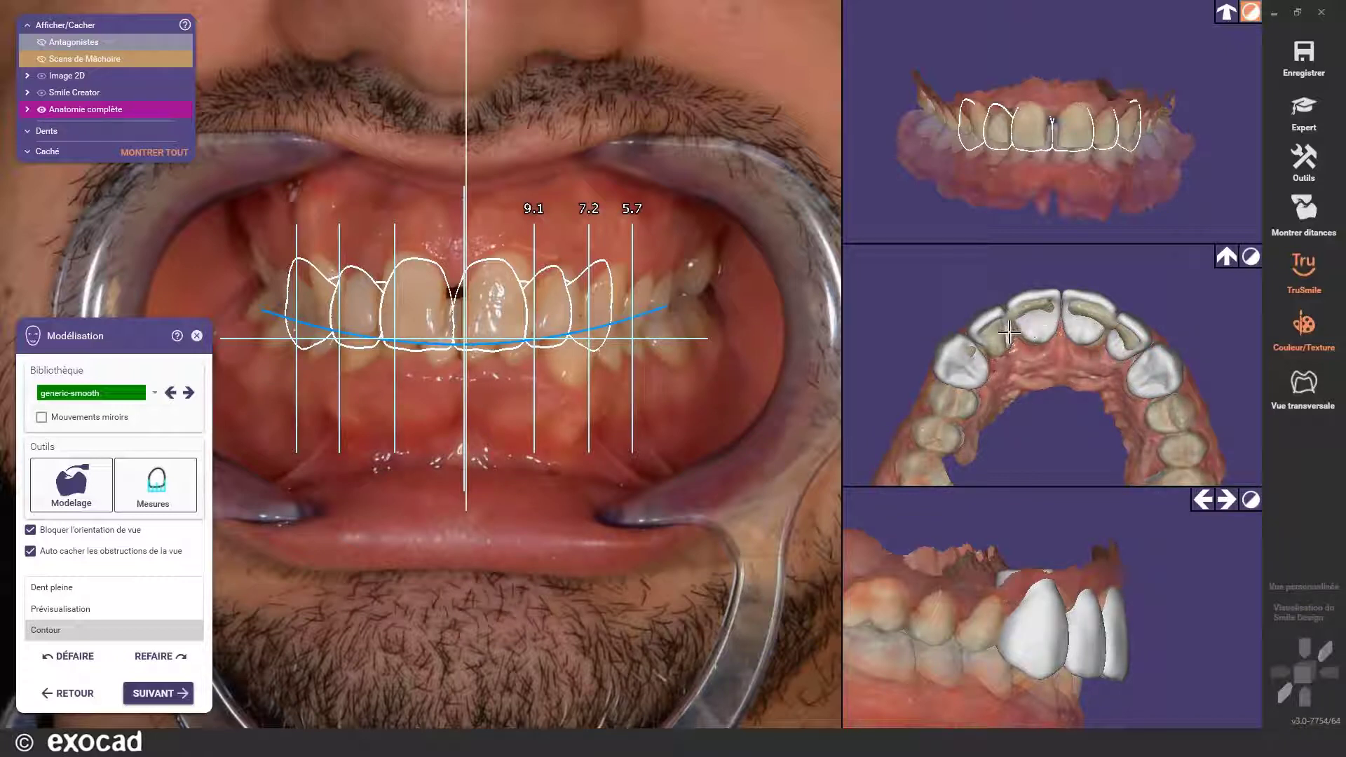
pyautogui.click(1009, 335)
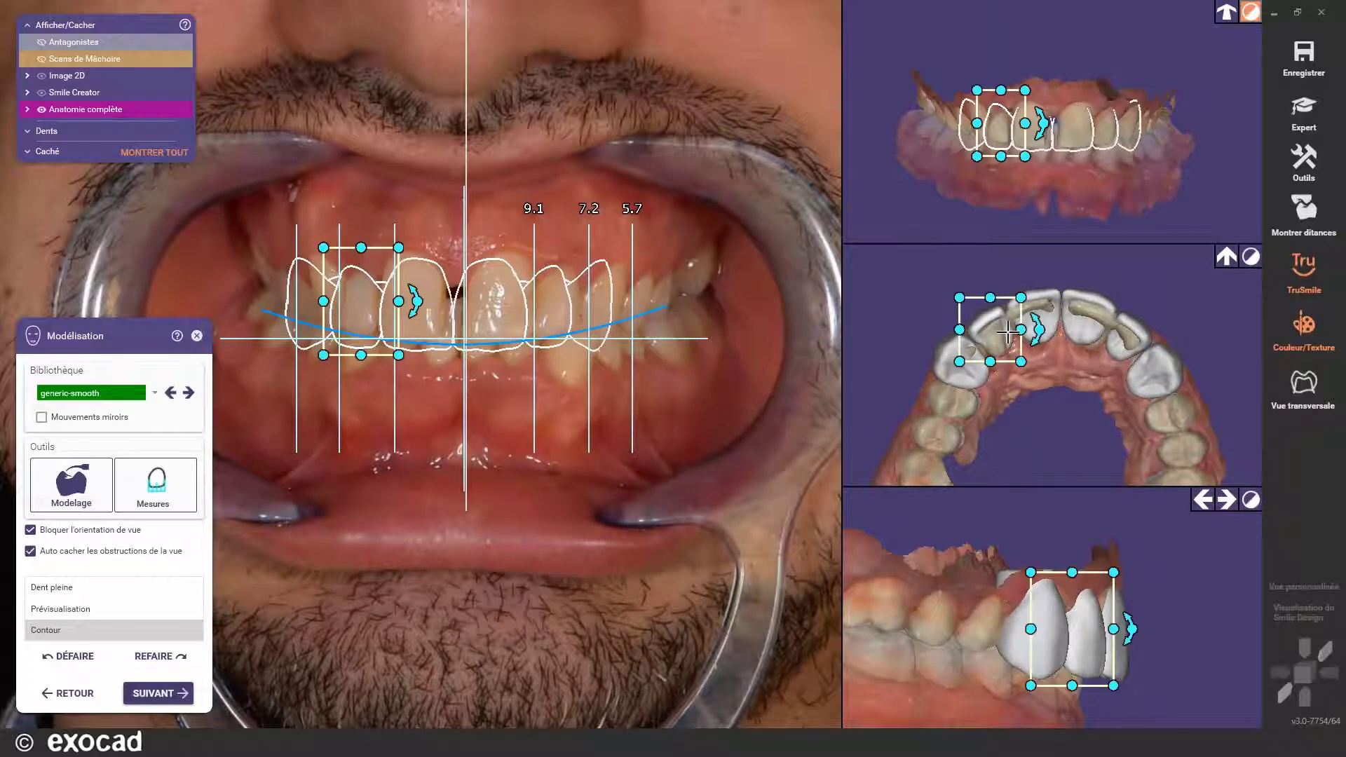
pyautogui.click(1035, 260)
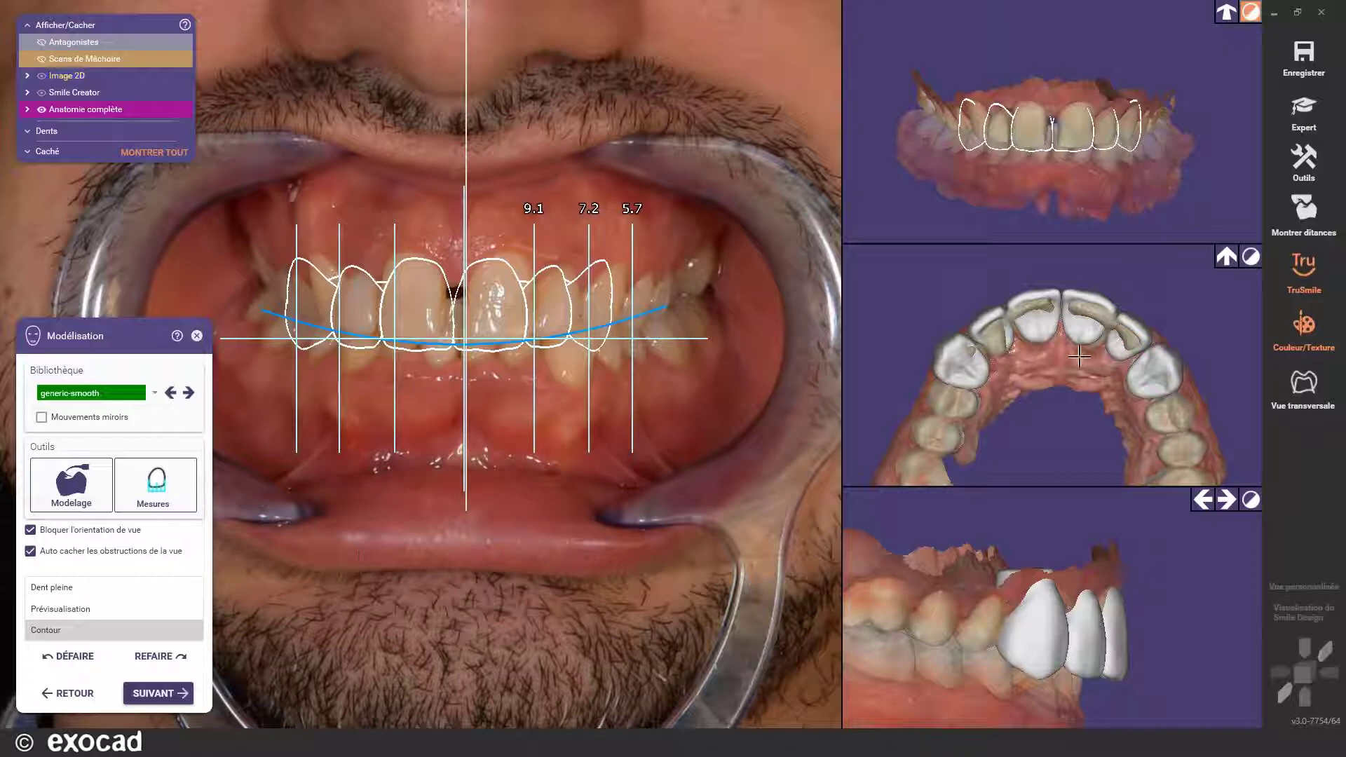
# - Continue to the smile preview and sample the custom base tooth colour from the natural right central incisor in the previous-smile photo
pyautogui.click(142, 694)
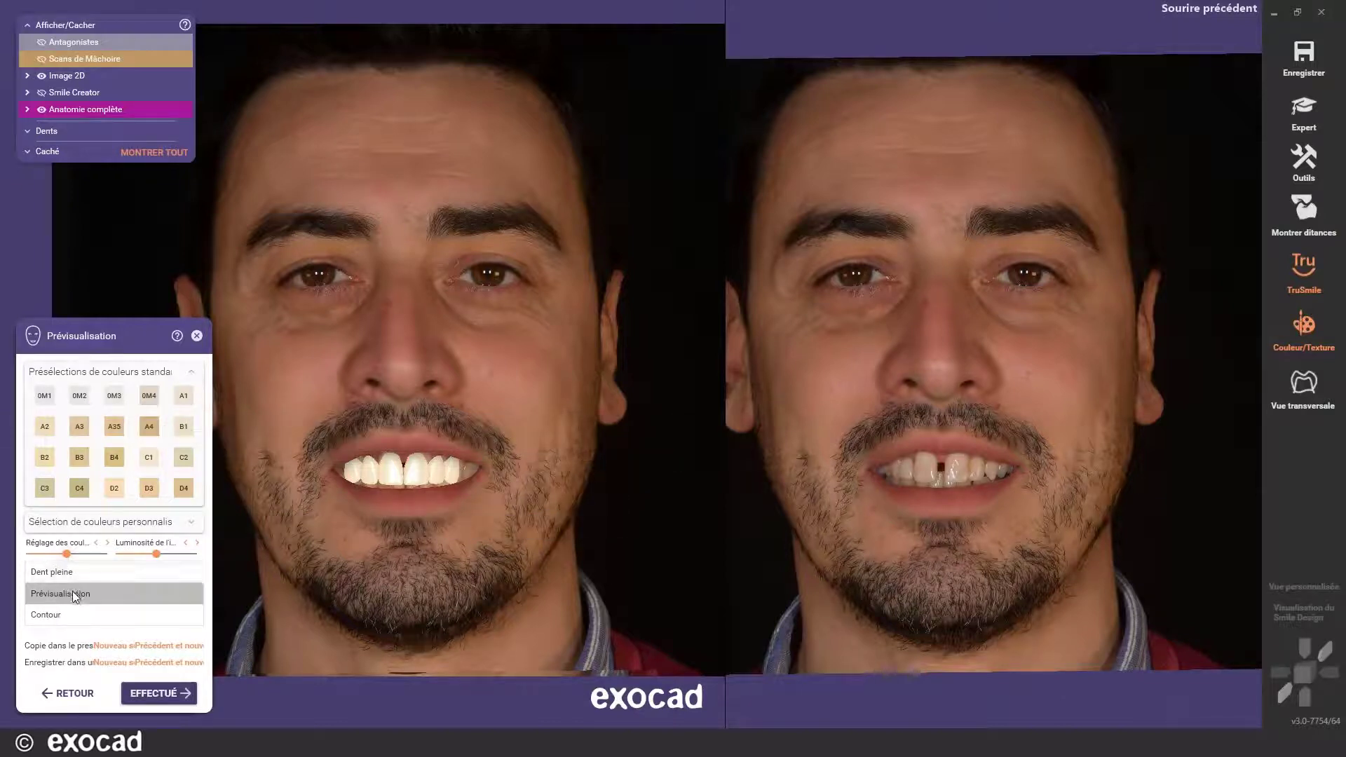
pyautogui.click(195, 526)
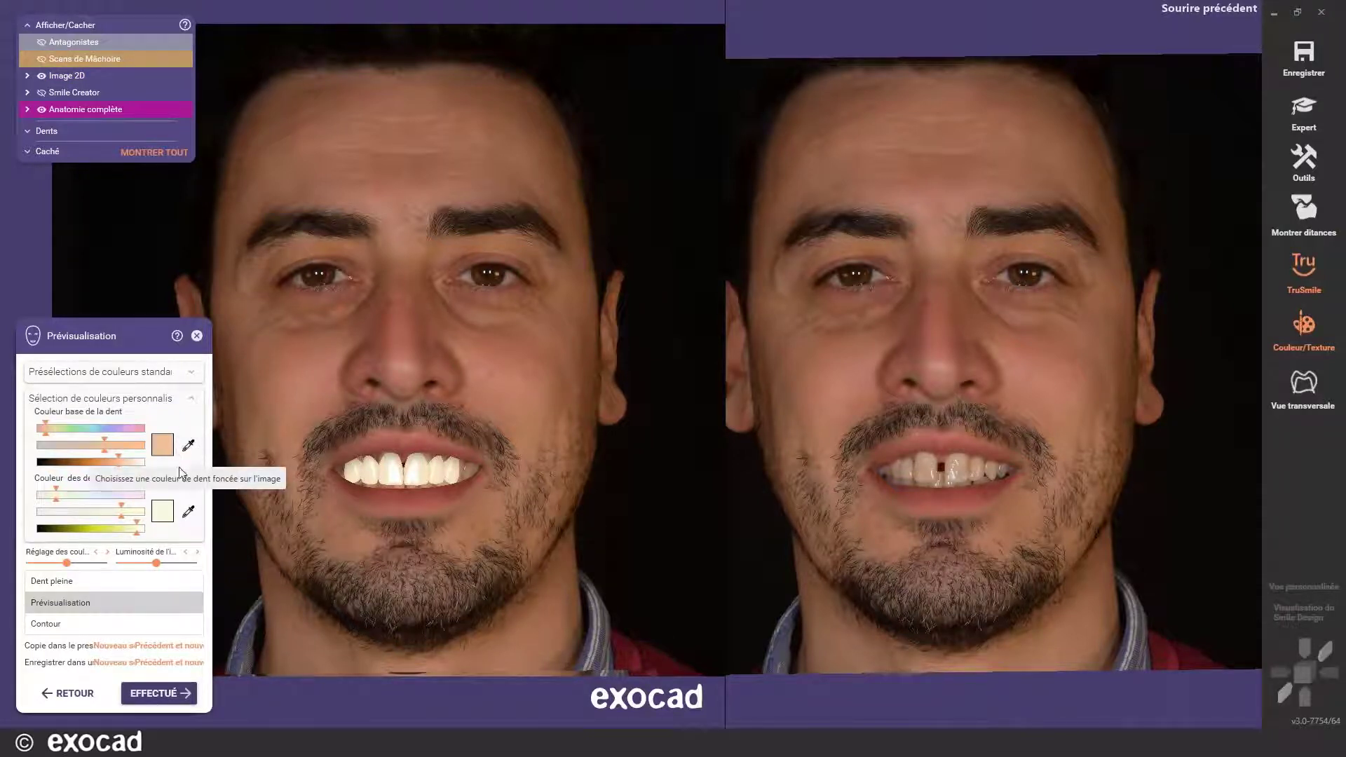
pyautogui.click(185, 448)
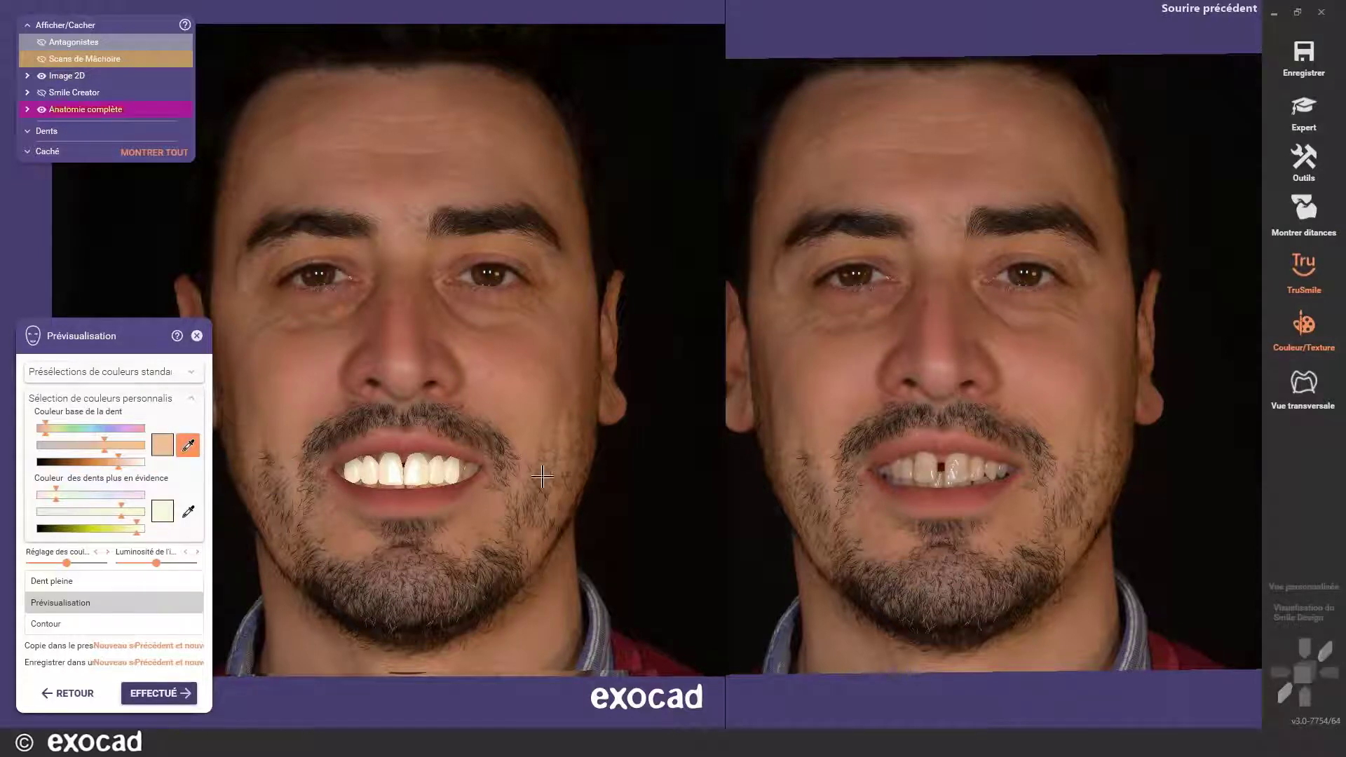
pyautogui.scroll(3, 929, 466)
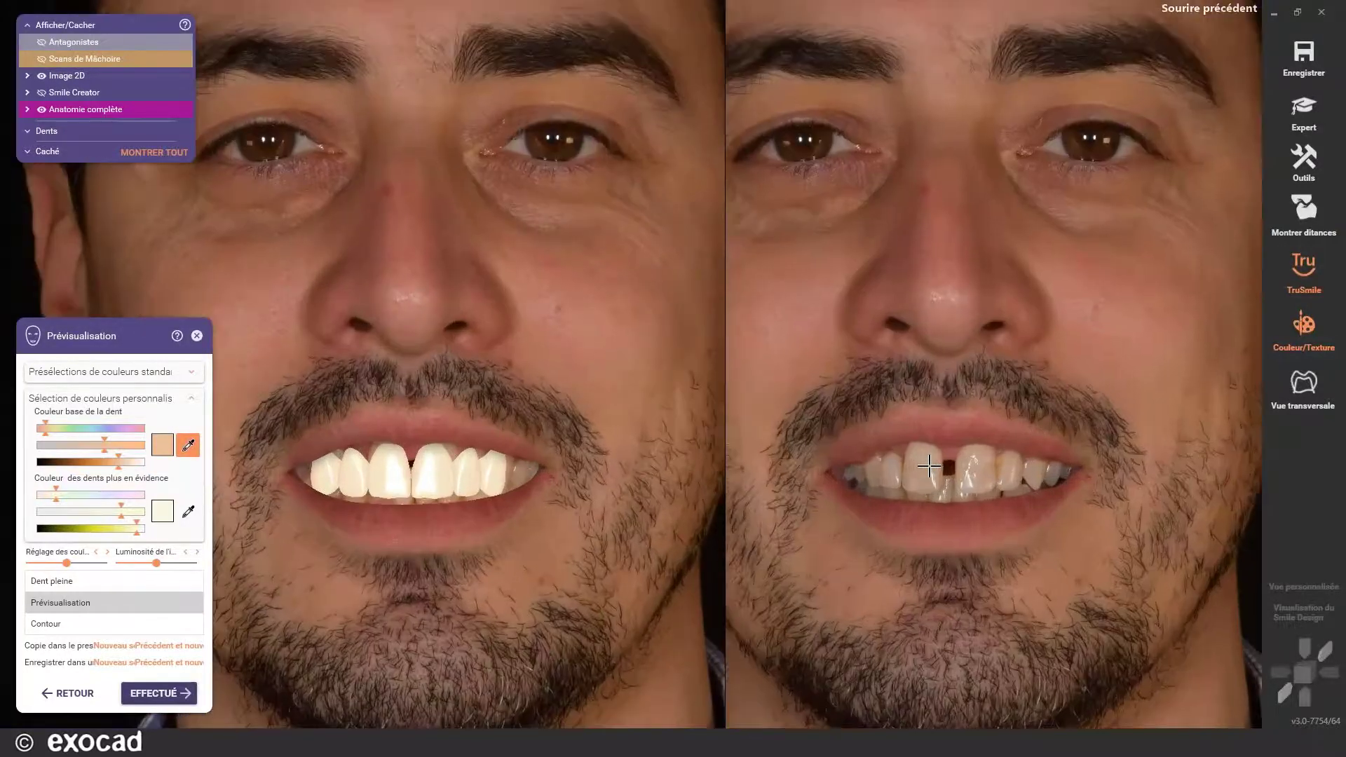
pyautogui.click(924, 460)
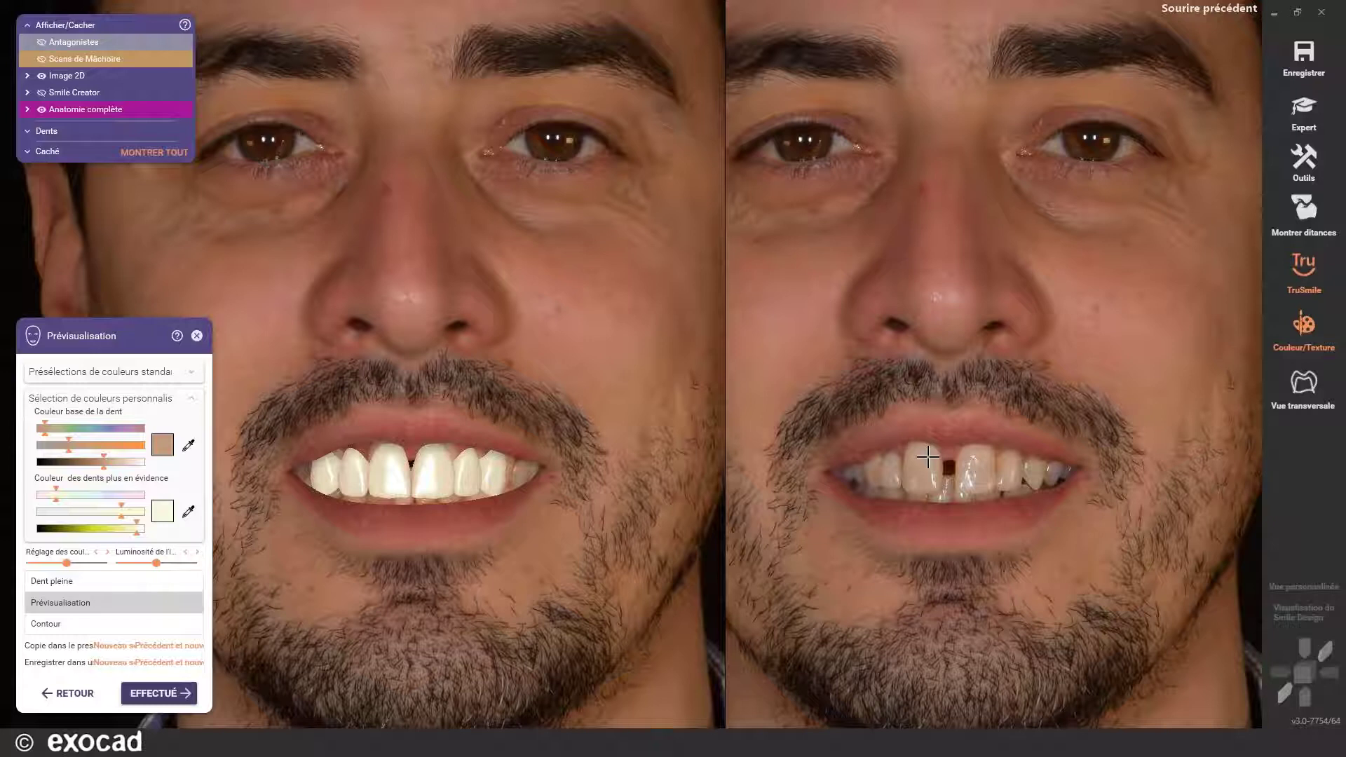
# - Resample the base tooth colour near the natural left central incisor and the highlight colour from the natural teeth in the previous-smile photo
pyautogui.click(187, 445)
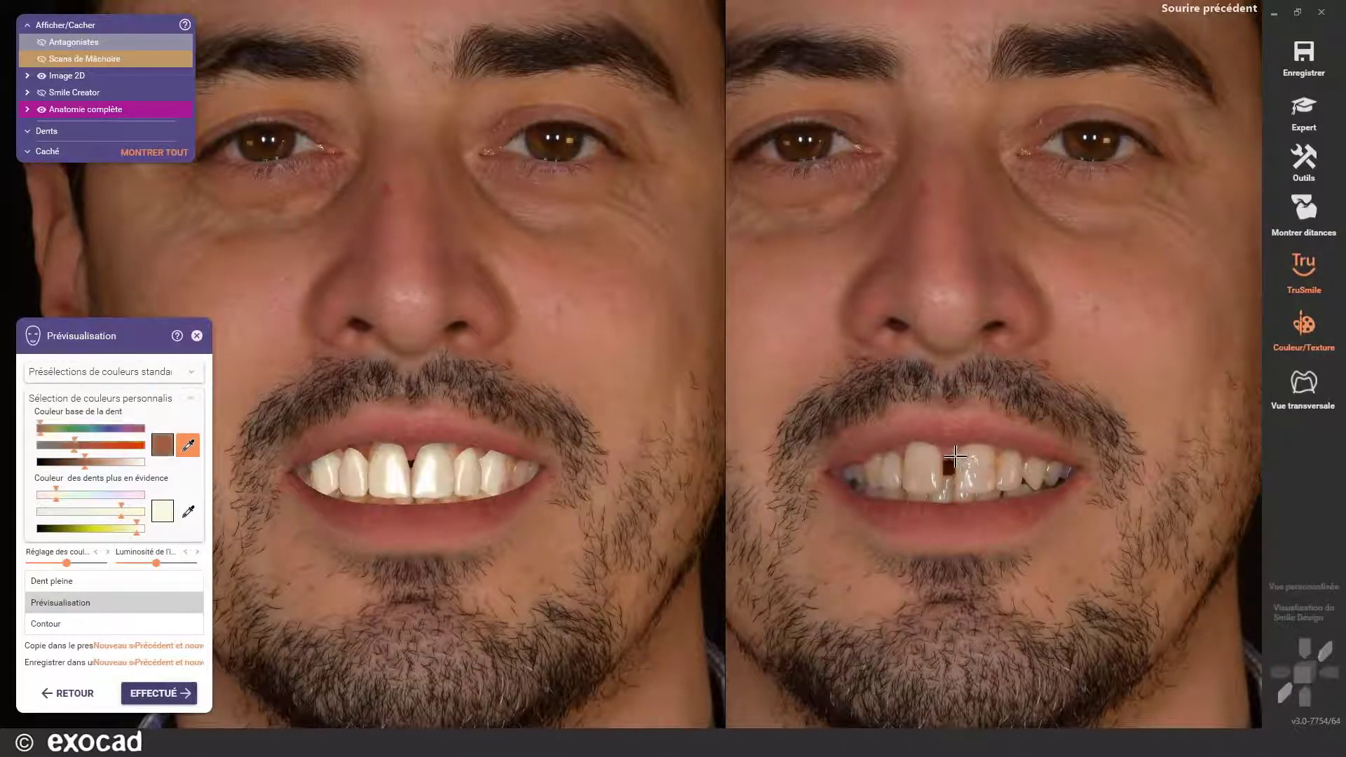
pyautogui.click(955, 457)
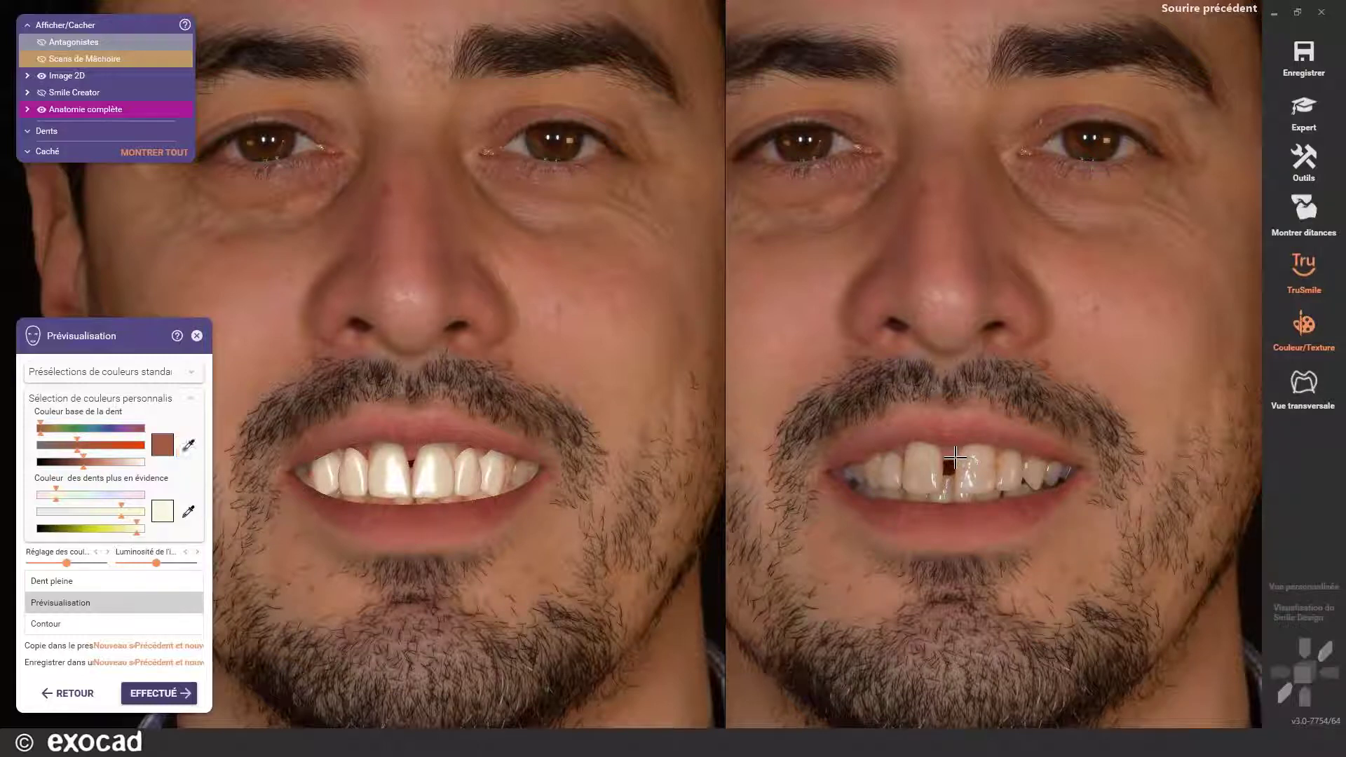
pyautogui.click(188, 517)
pyautogui.scroll(5, 936, 484)
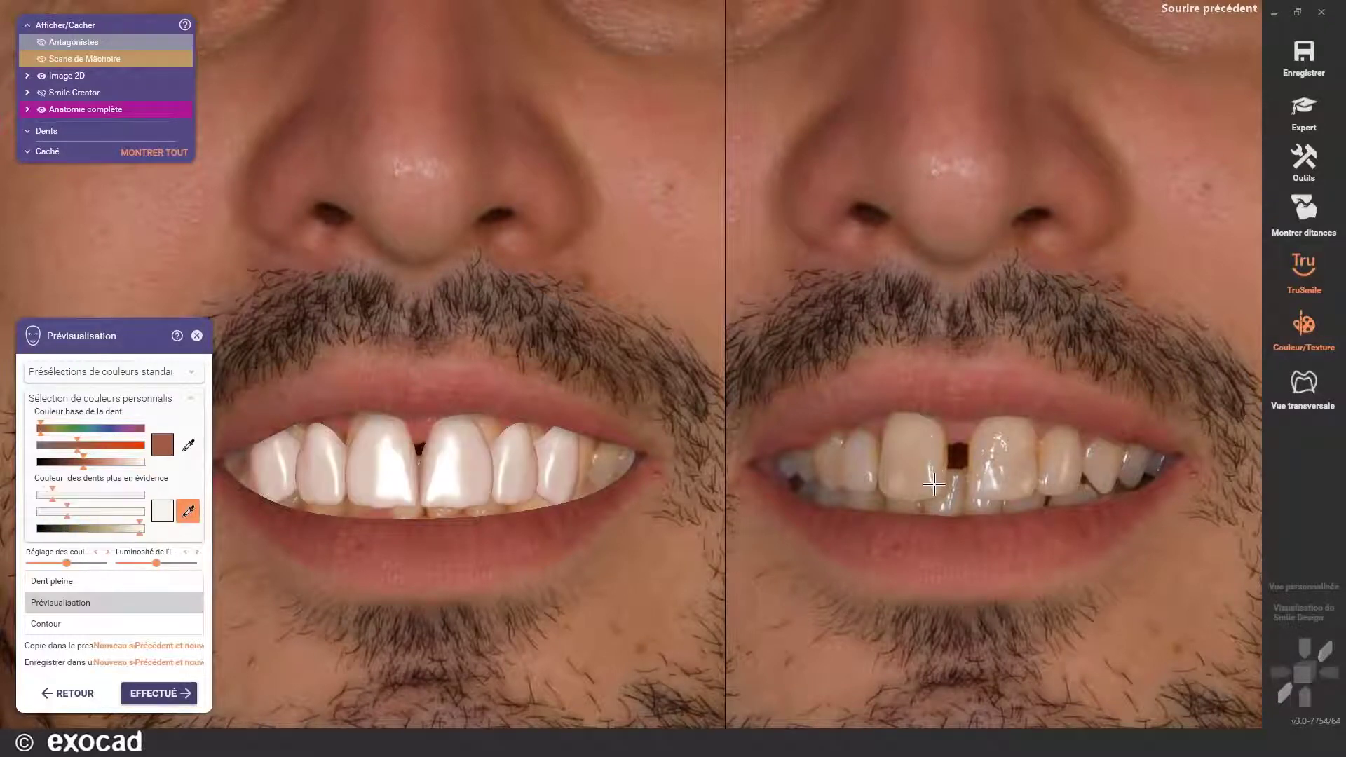
pyautogui.click(932, 484)
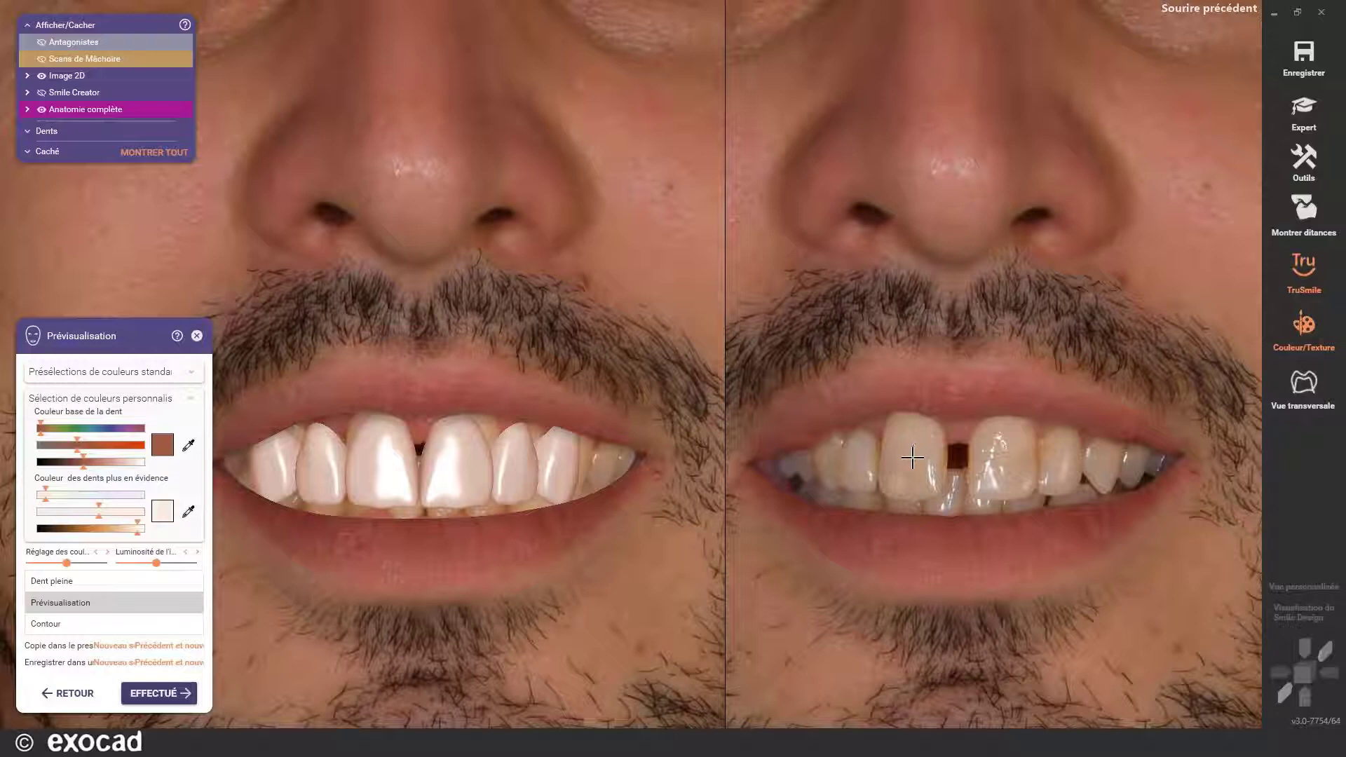
pyautogui.click(188, 512)
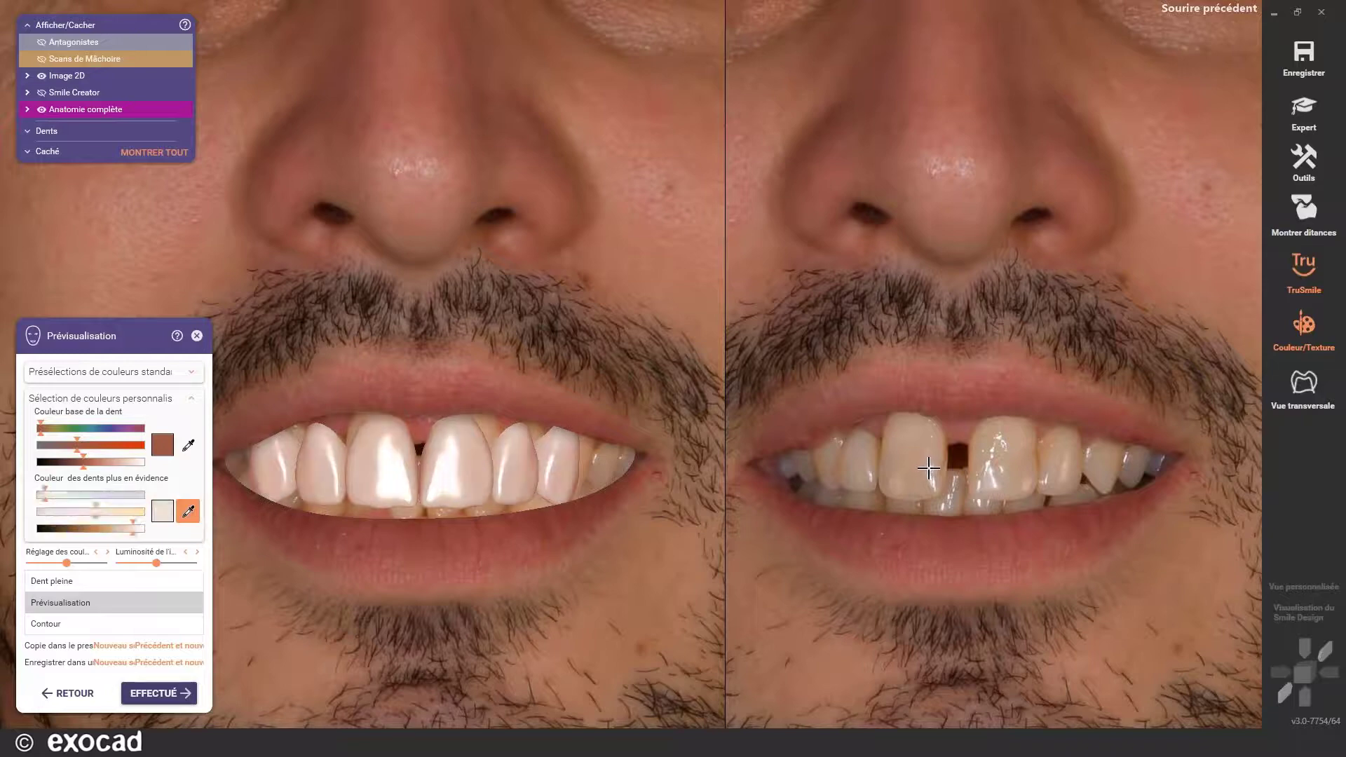
pyautogui.click(771, 462)
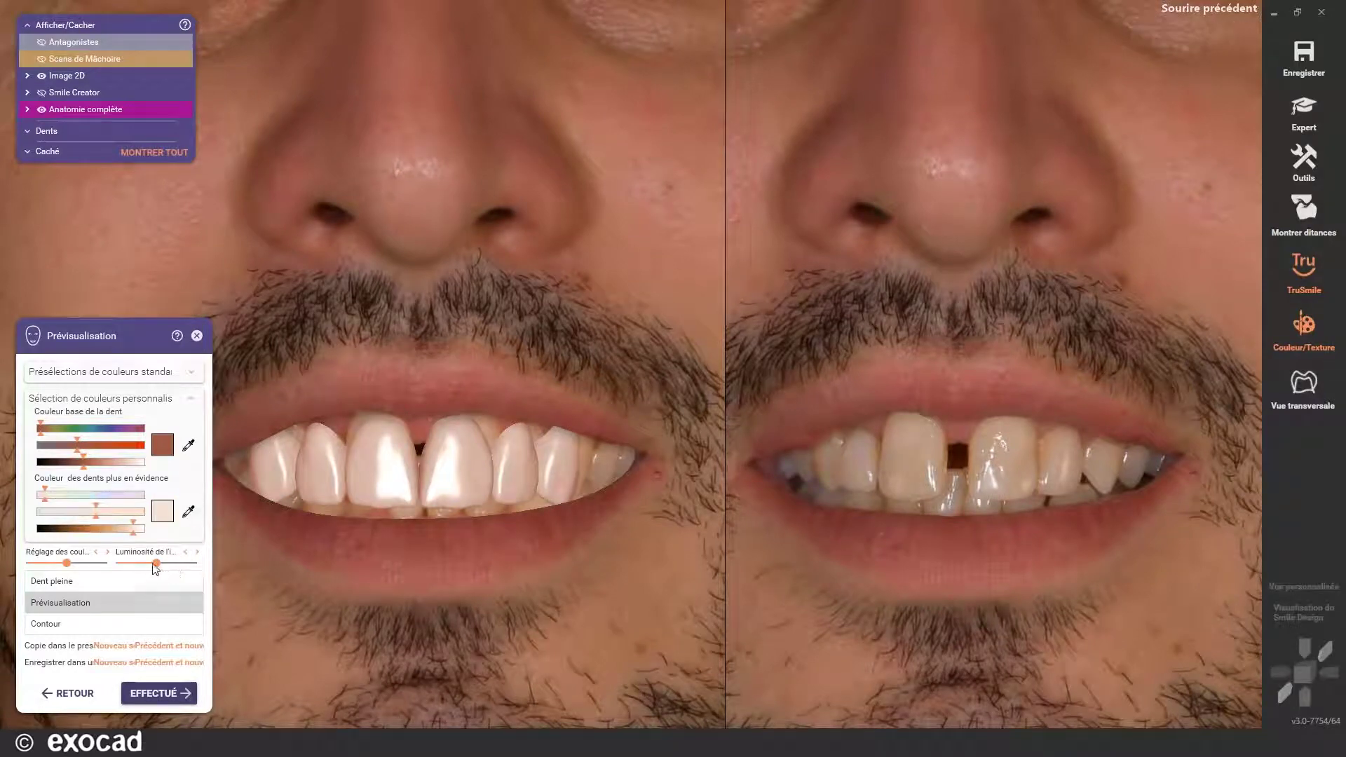
# - Raise the lighting brightness slightly and shift the colour adjustment slightly higher so the designed teeth suit the photo
pyautogui.moveTo(156, 562); pyautogui.dragTo(167, 562)
pyautogui.scroll(-5, 603, 497)
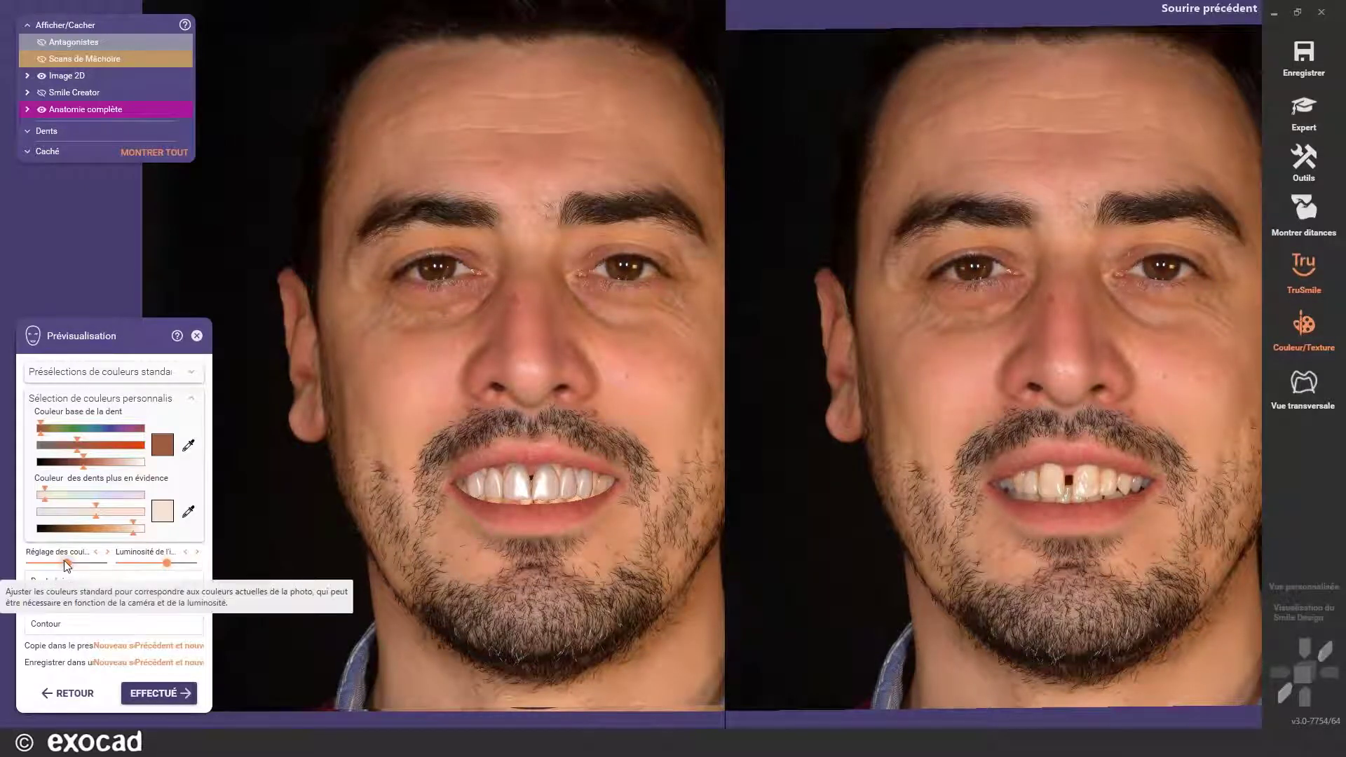
pyautogui.moveTo(66, 562); pyautogui.dragTo(72, 564)
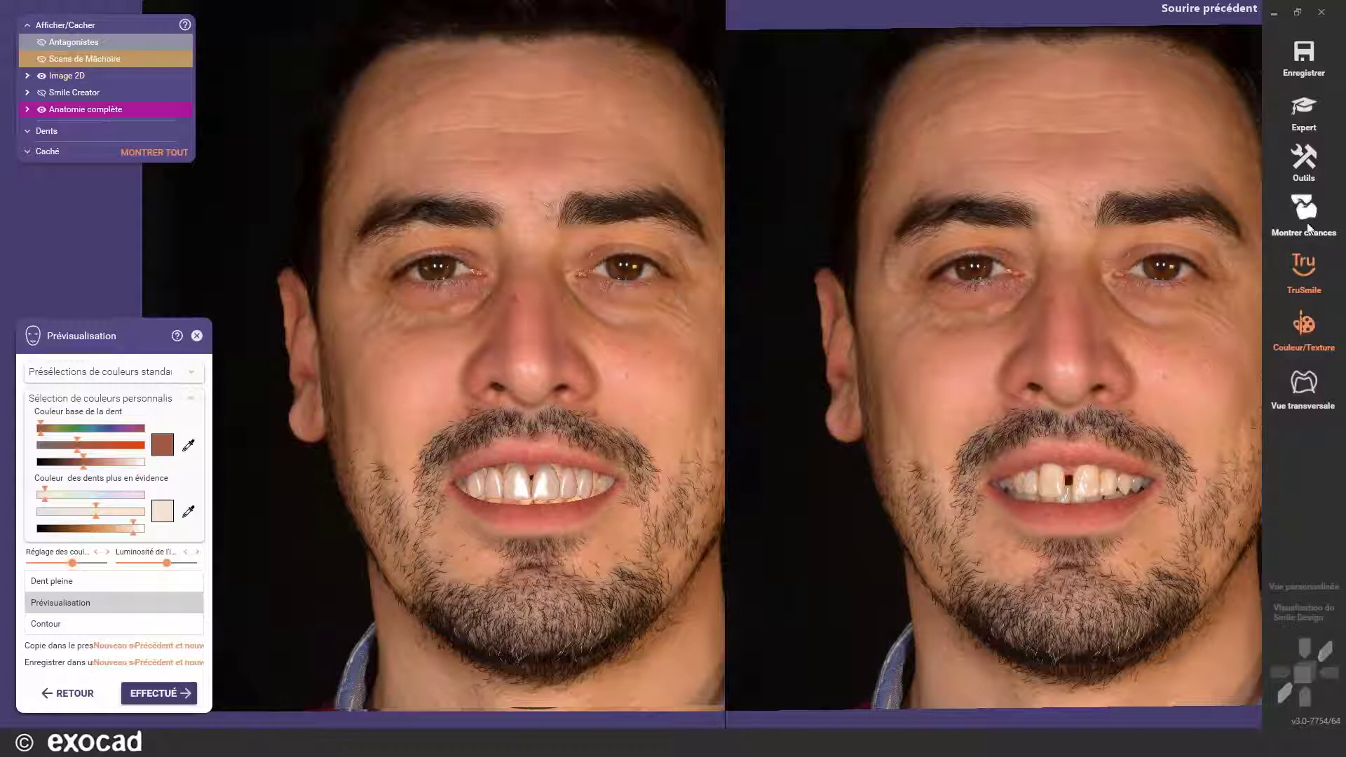
# - Open the magic lamp tool, toggle its Mobile lighting option and move its window clear of the photos
pyautogui.click(1305, 161)
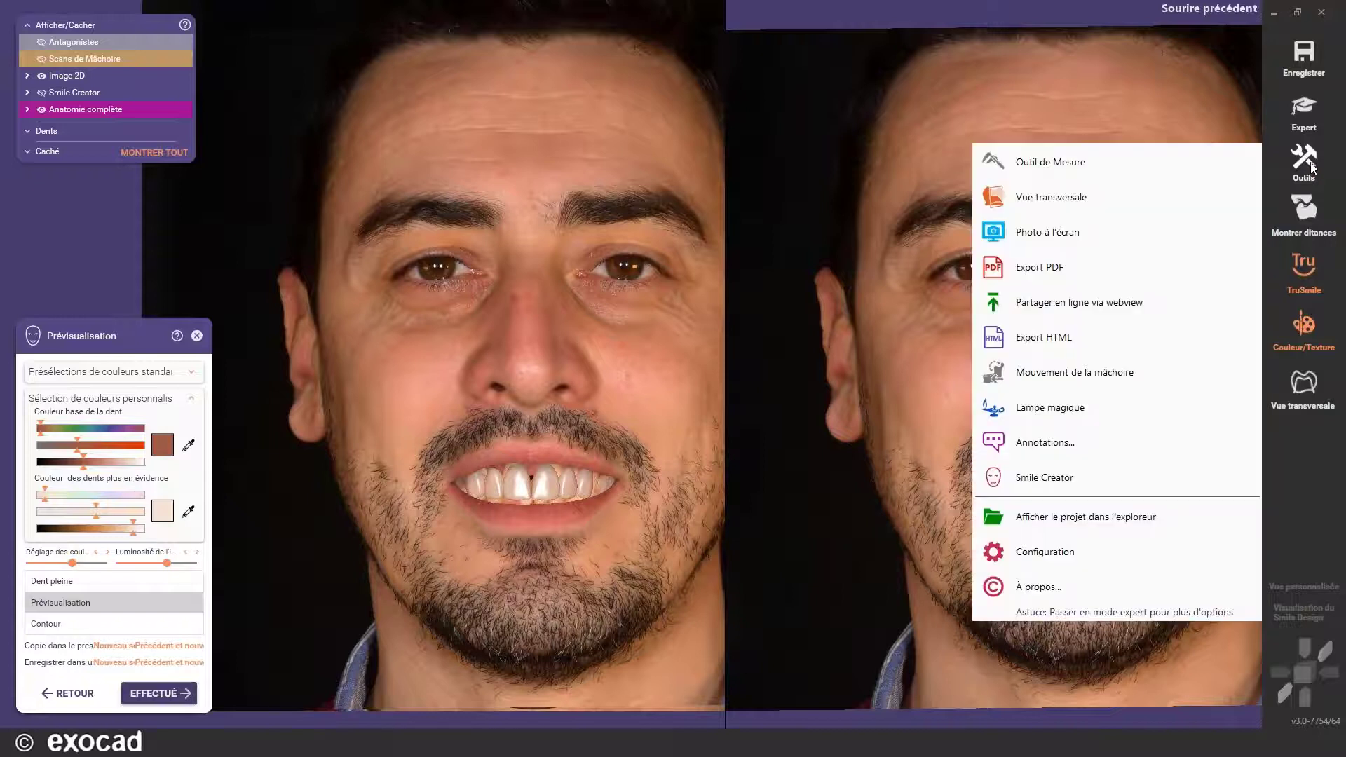
pyautogui.click(1114, 409)
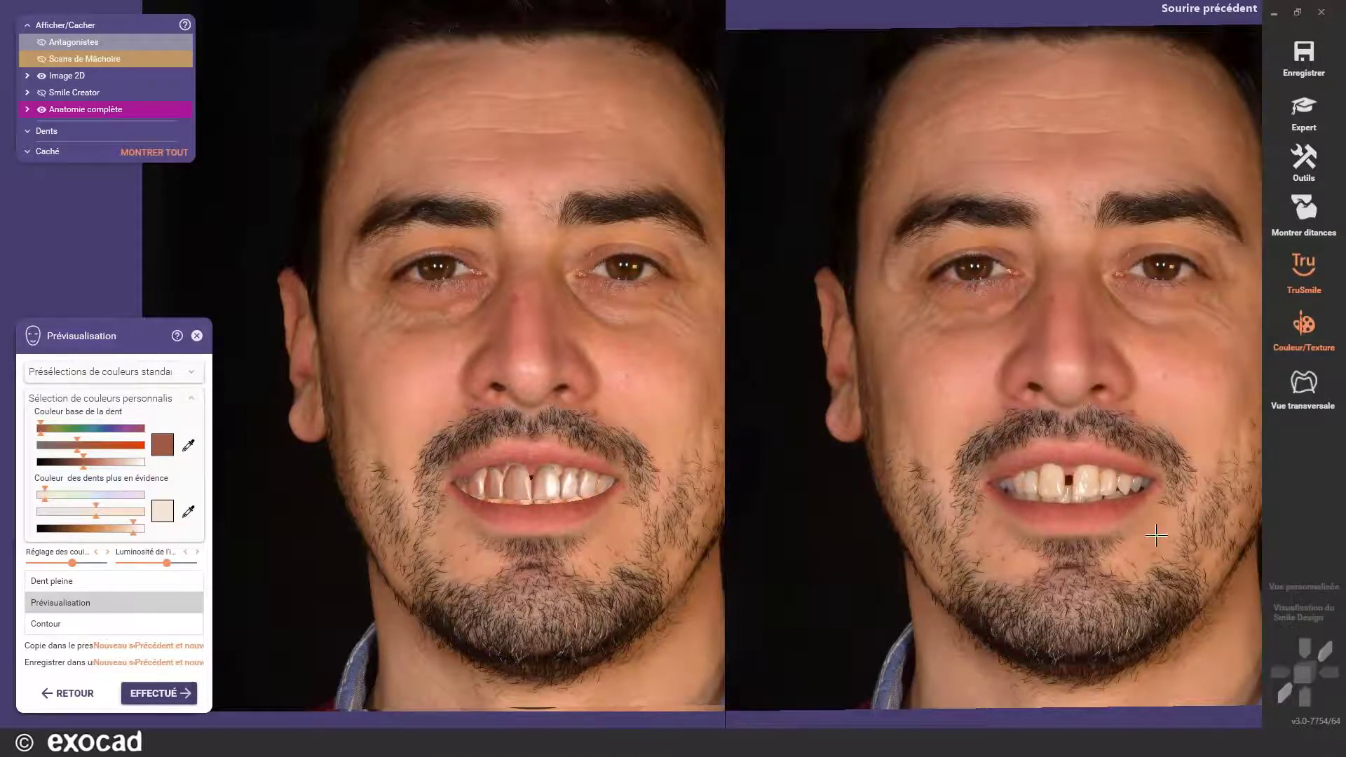
pyautogui.moveTo(1277, 392); pyautogui.dragTo(376, 349)
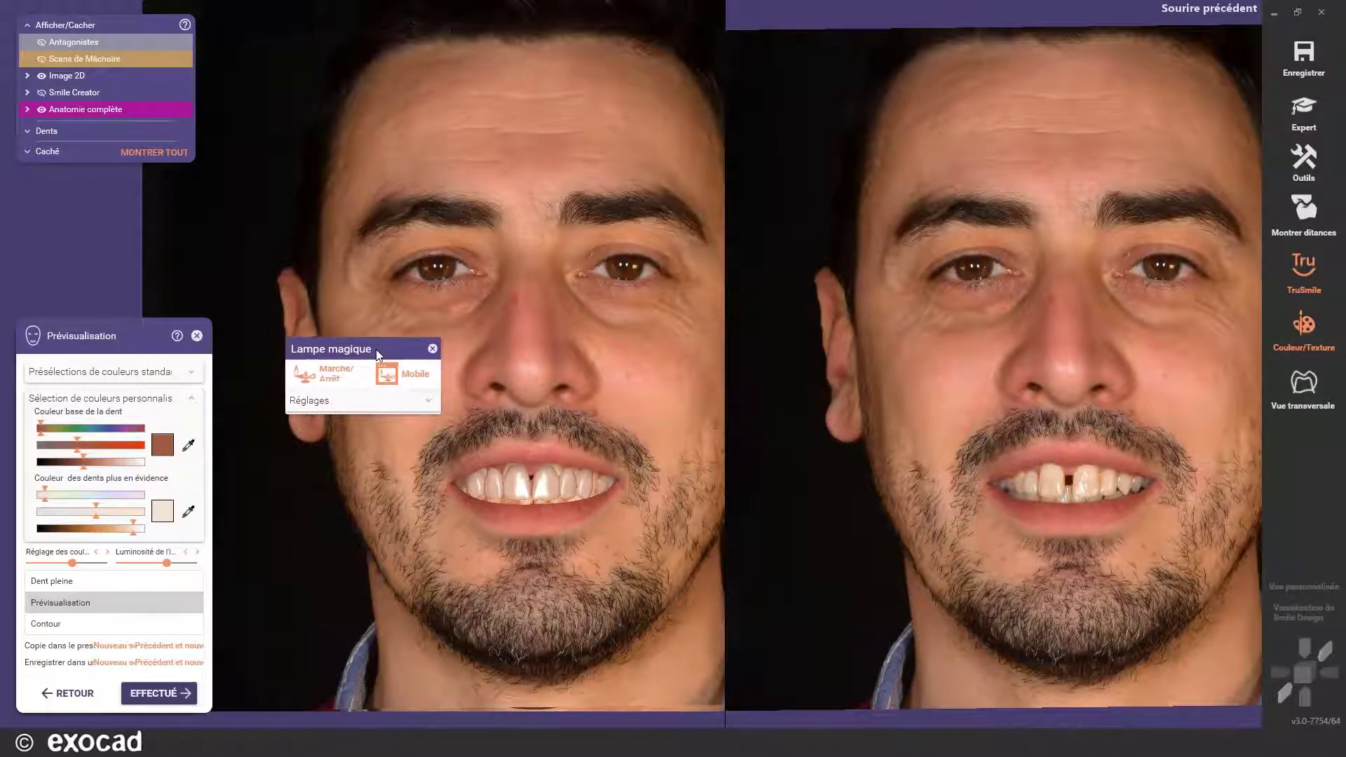
pyautogui.click(409, 380)
pyautogui.moveTo(385, 347); pyautogui.dragTo(1345, 352)
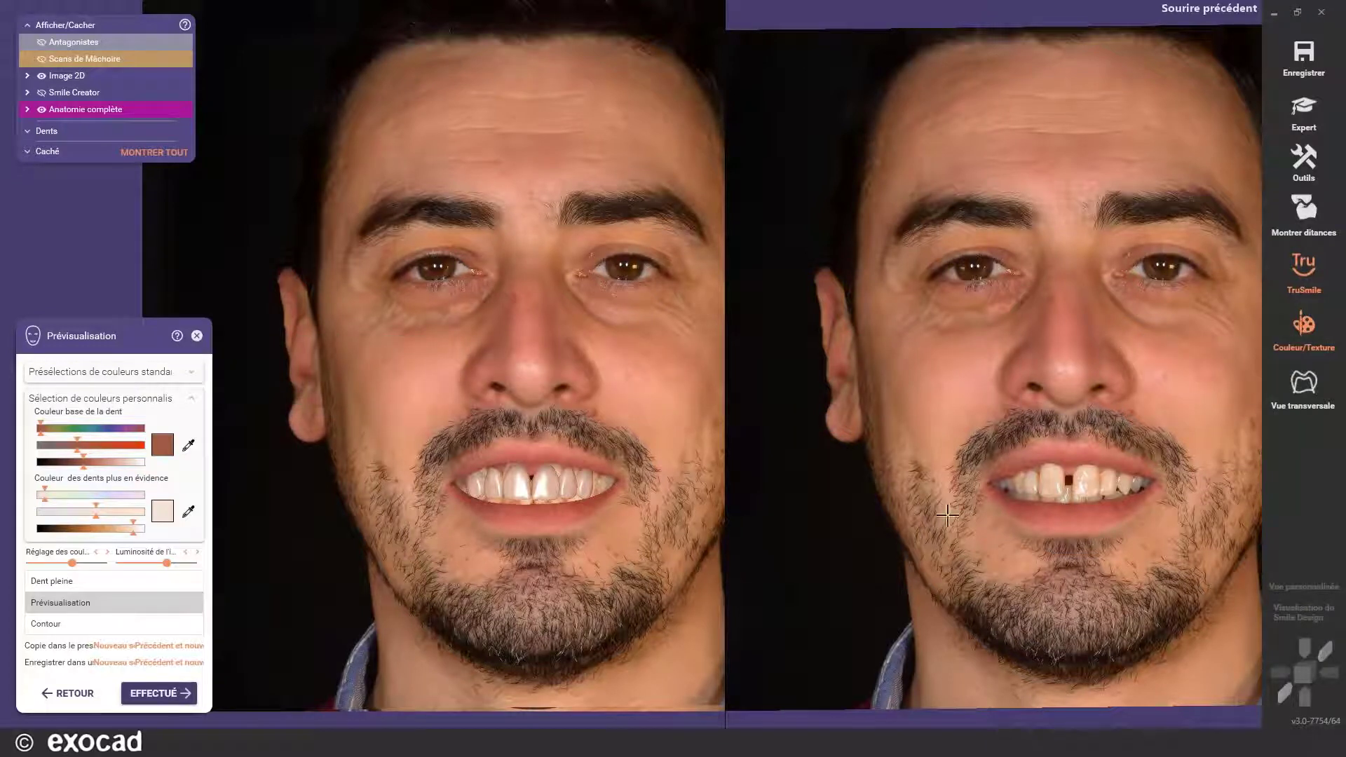
# - Compare the full-tooth, preview and contour display modes on the patient's photo, ending in the preview mode
pyautogui.click(73, 580)
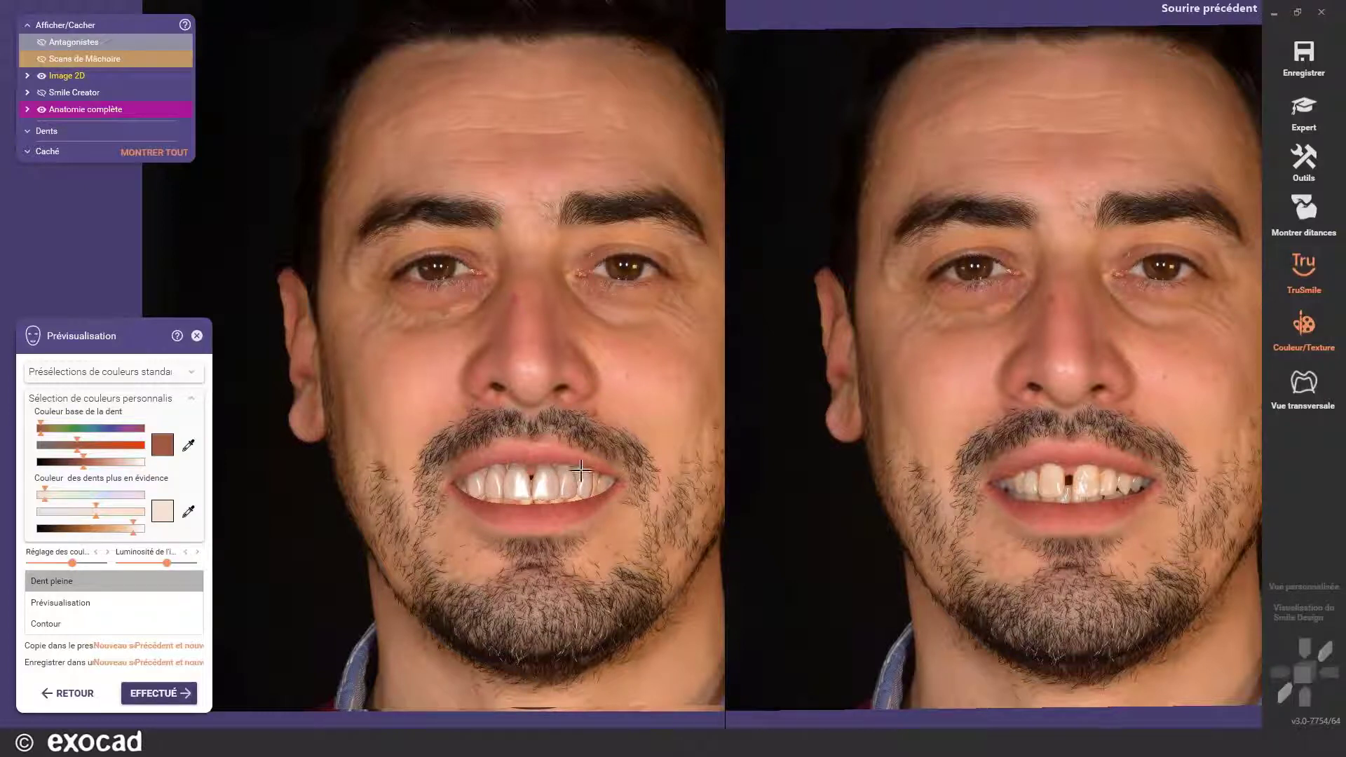
pyautogui.click(102, 606)
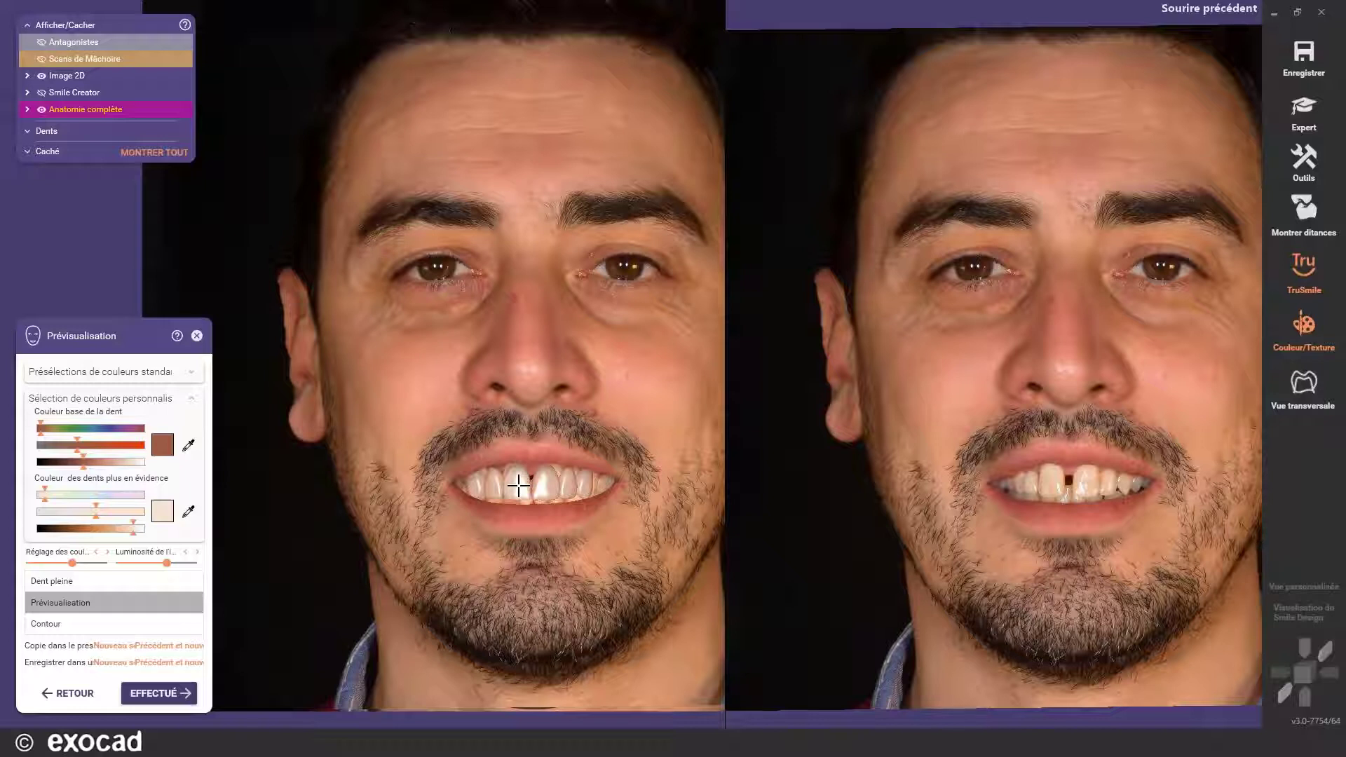
pyautogui.click(56, 626)
pyautogui.click(60, 603)
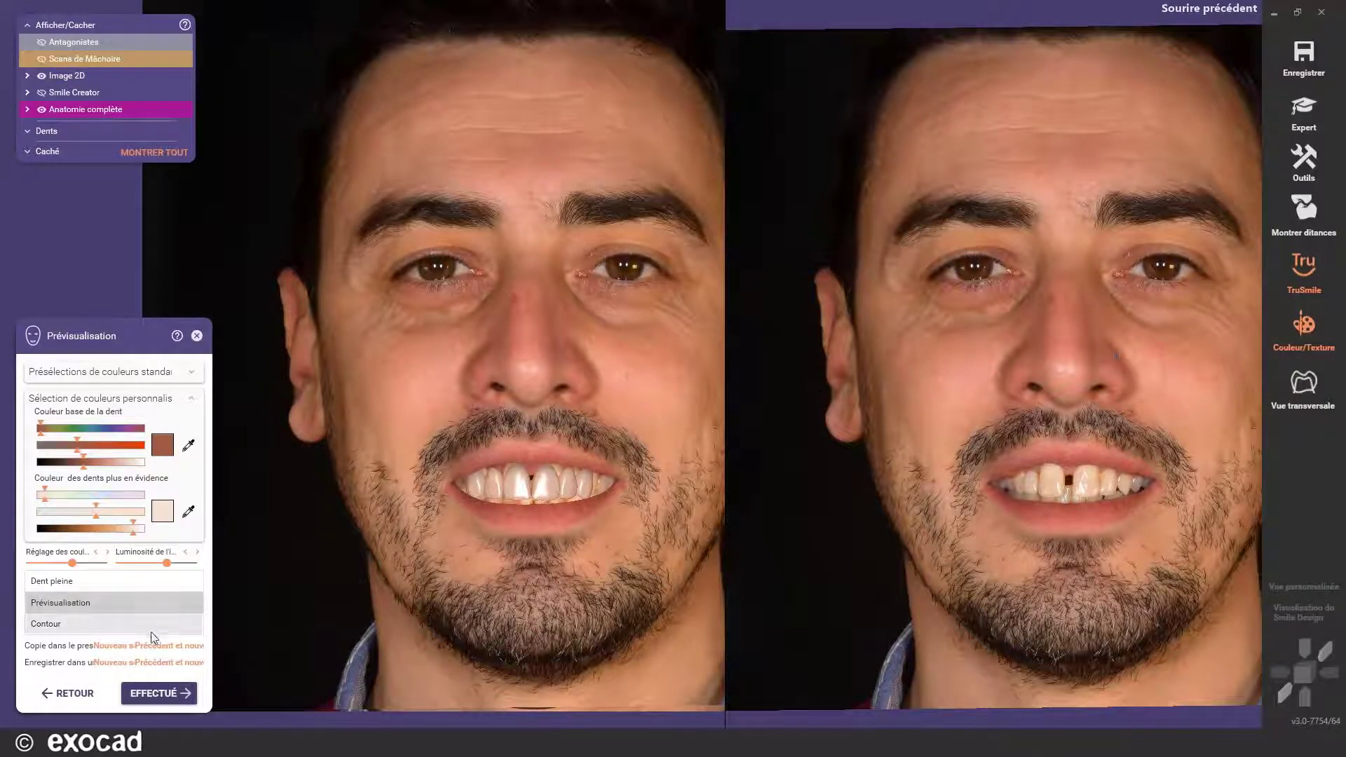
# - Copy the new smile image to the clipboard, save the previous-and-new comparison in the project folder, and finish the preview
pyautogui.click(122, 646)
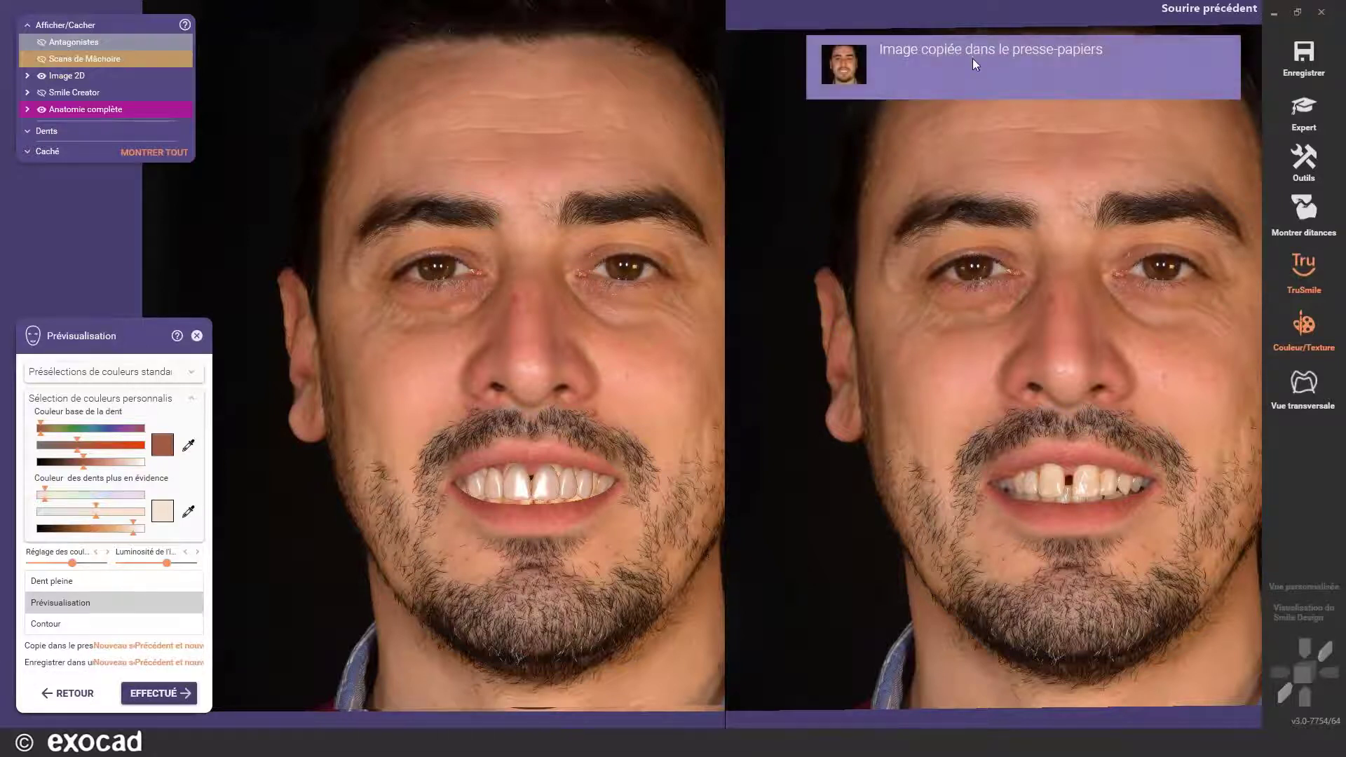
pyautogui.click(195, 666)
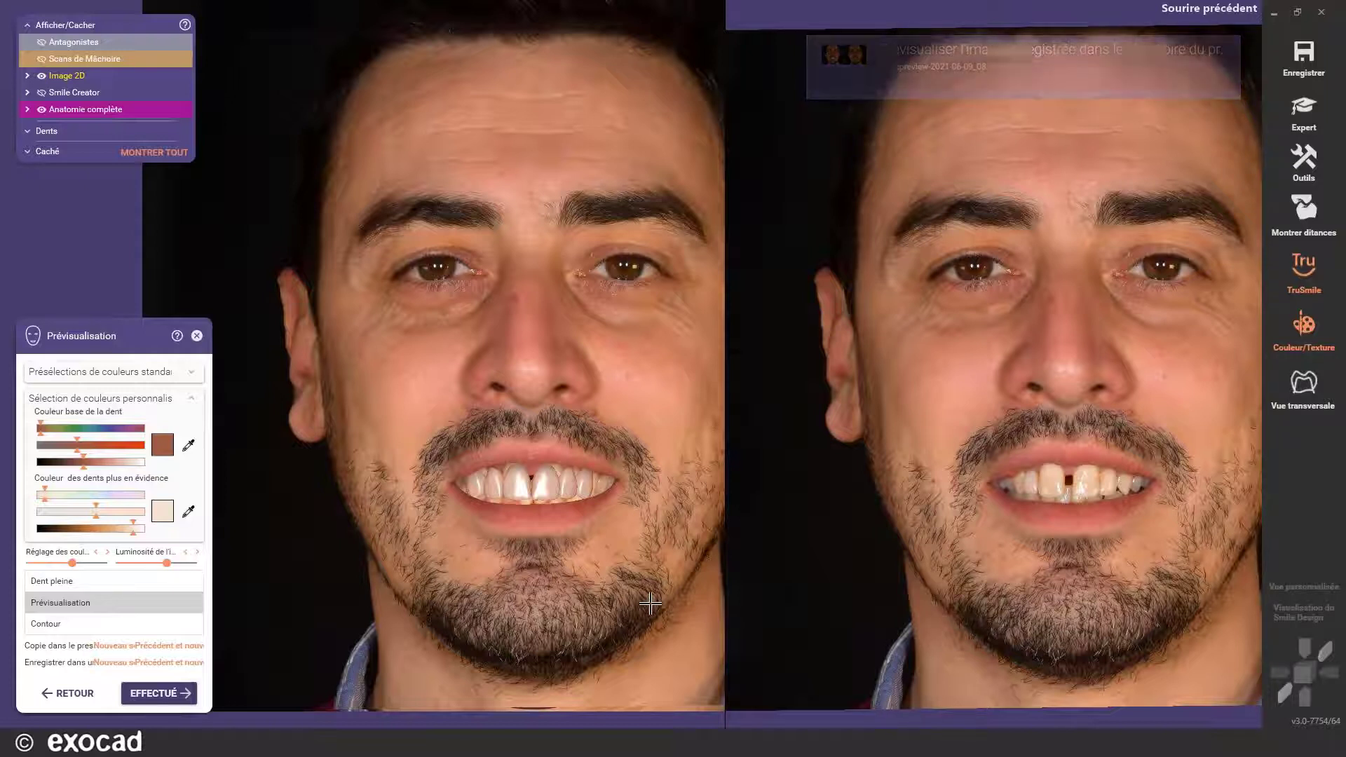
pyautogui.click(152, 694)
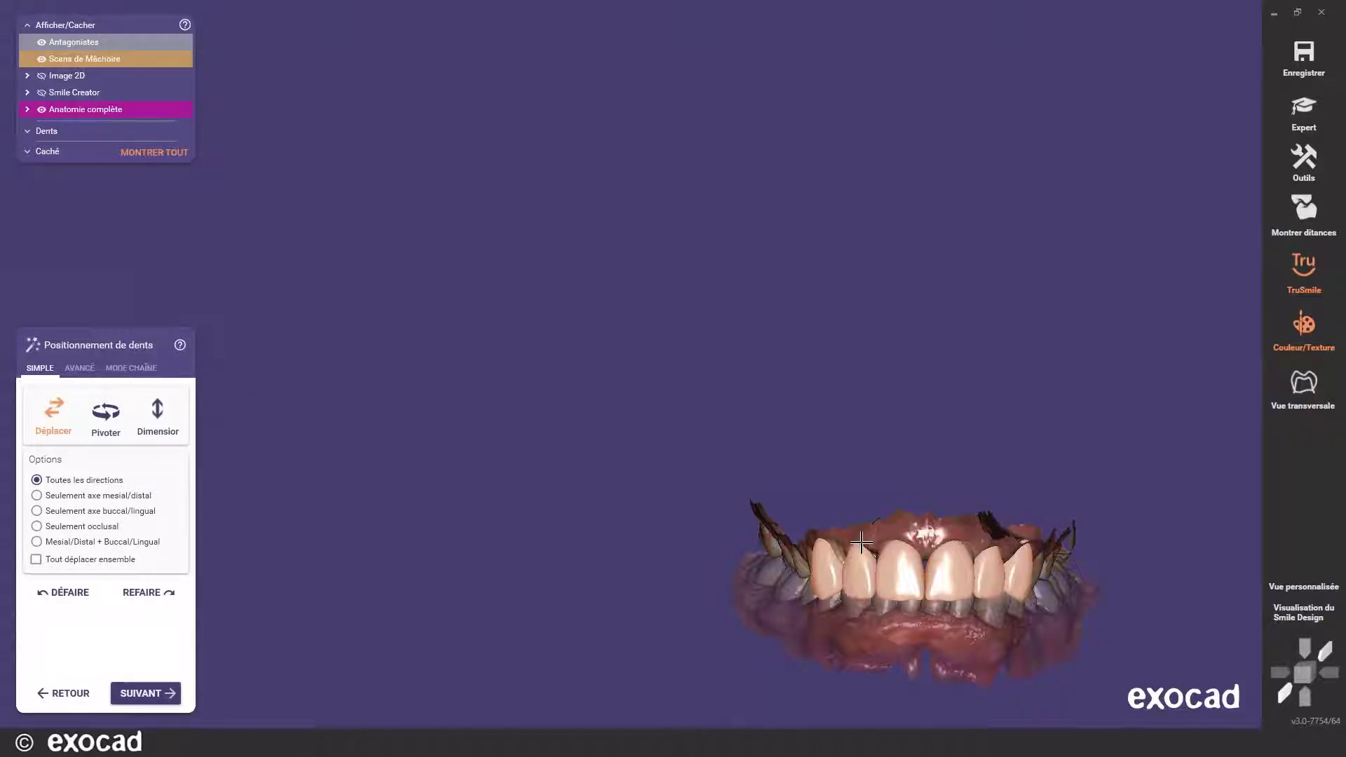
# - Check the six designed teeth from the occlusal side and continue from tooth placement to the virtual wax-up intrados
pyautogui.moveTo(861, 543); pyautogui.dragTo(895, 473, button='right')
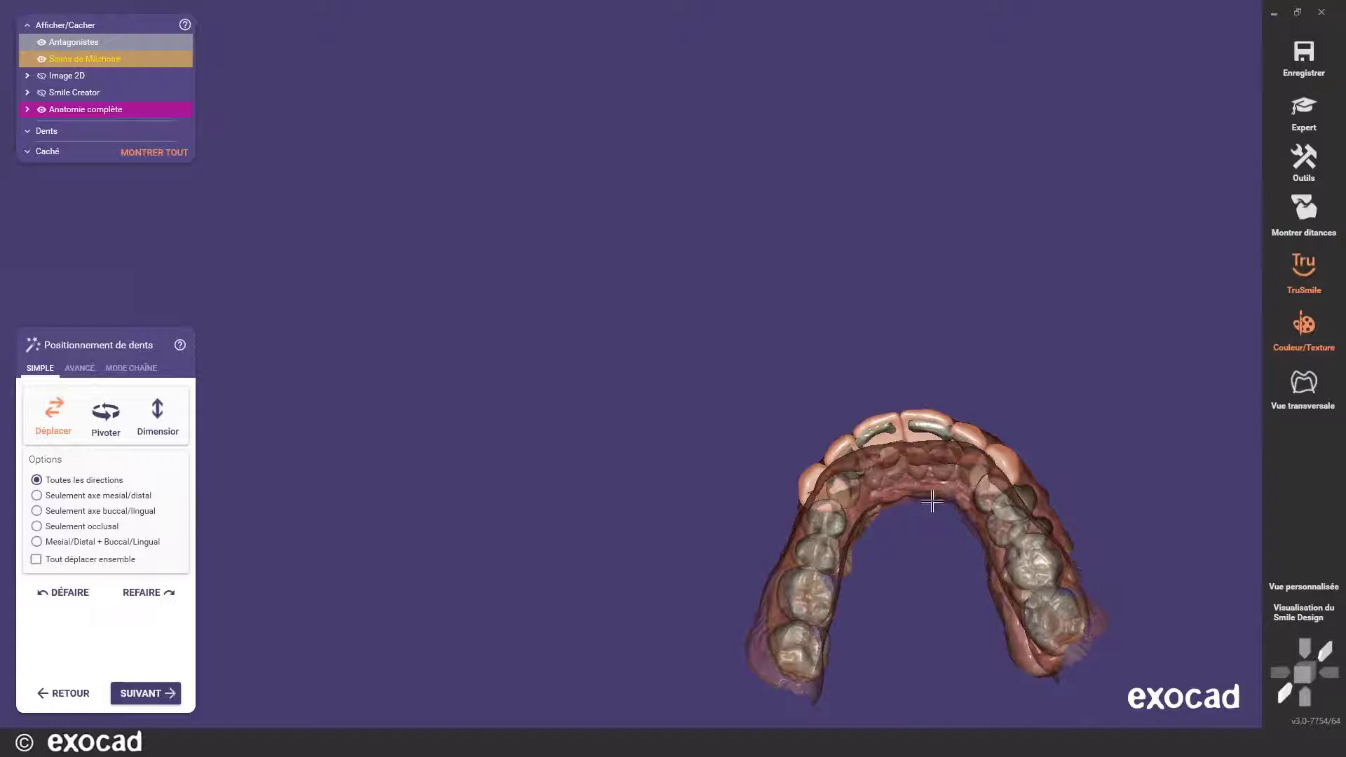
pyautogui.moveTo(933, 524); pyautogui.dragTo(718, 529, button='middle')
pyautogui.scroll(2, 704, 522)
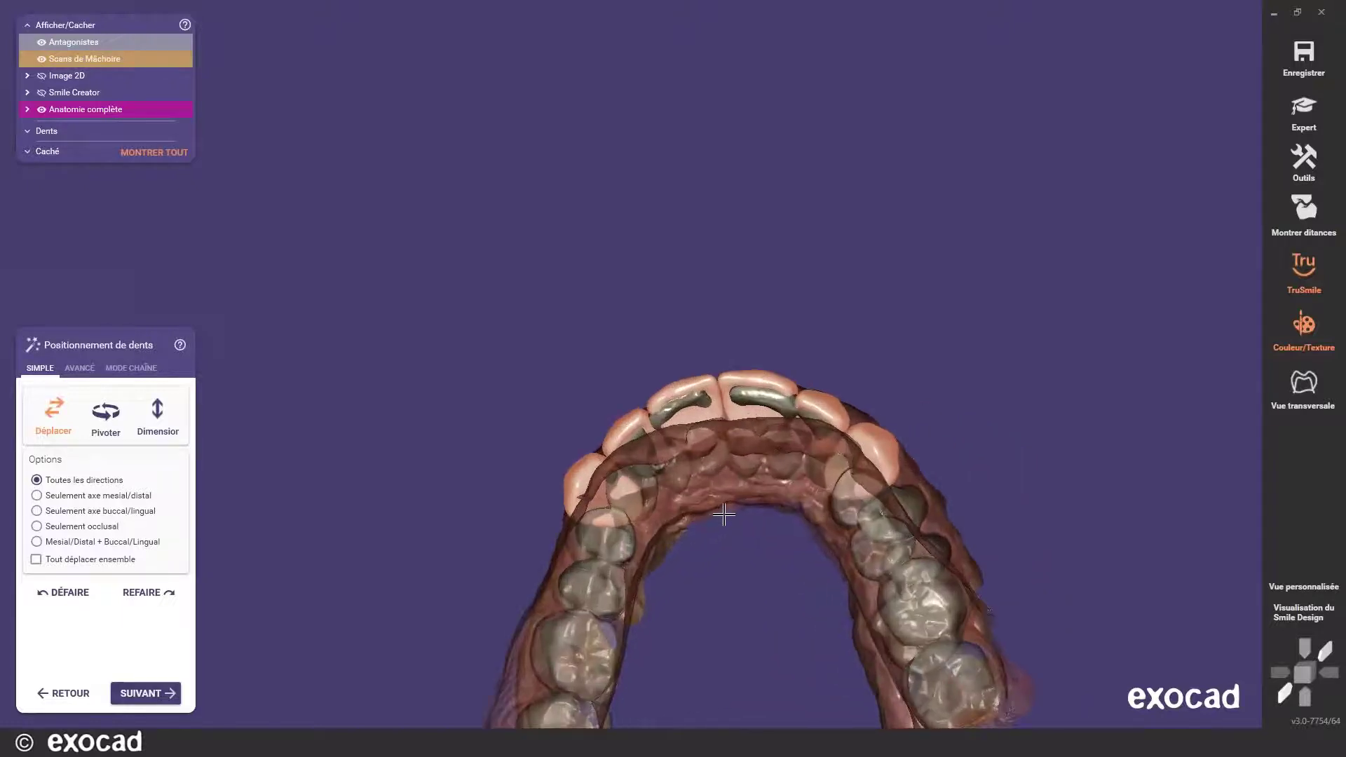
pyautogui.moveTo(724, 515); pyautogui.dragTo(696, 514, button='right')
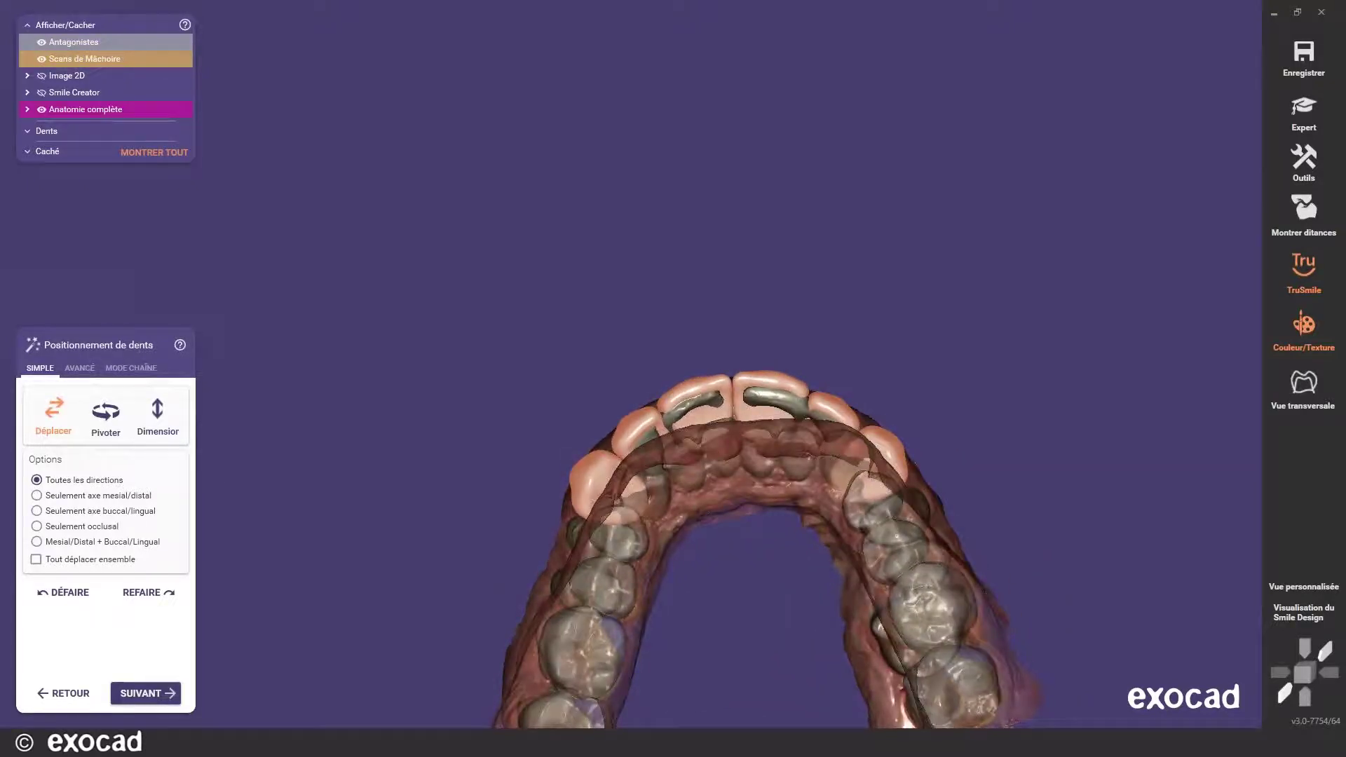
pyautogui.click(80, 369)
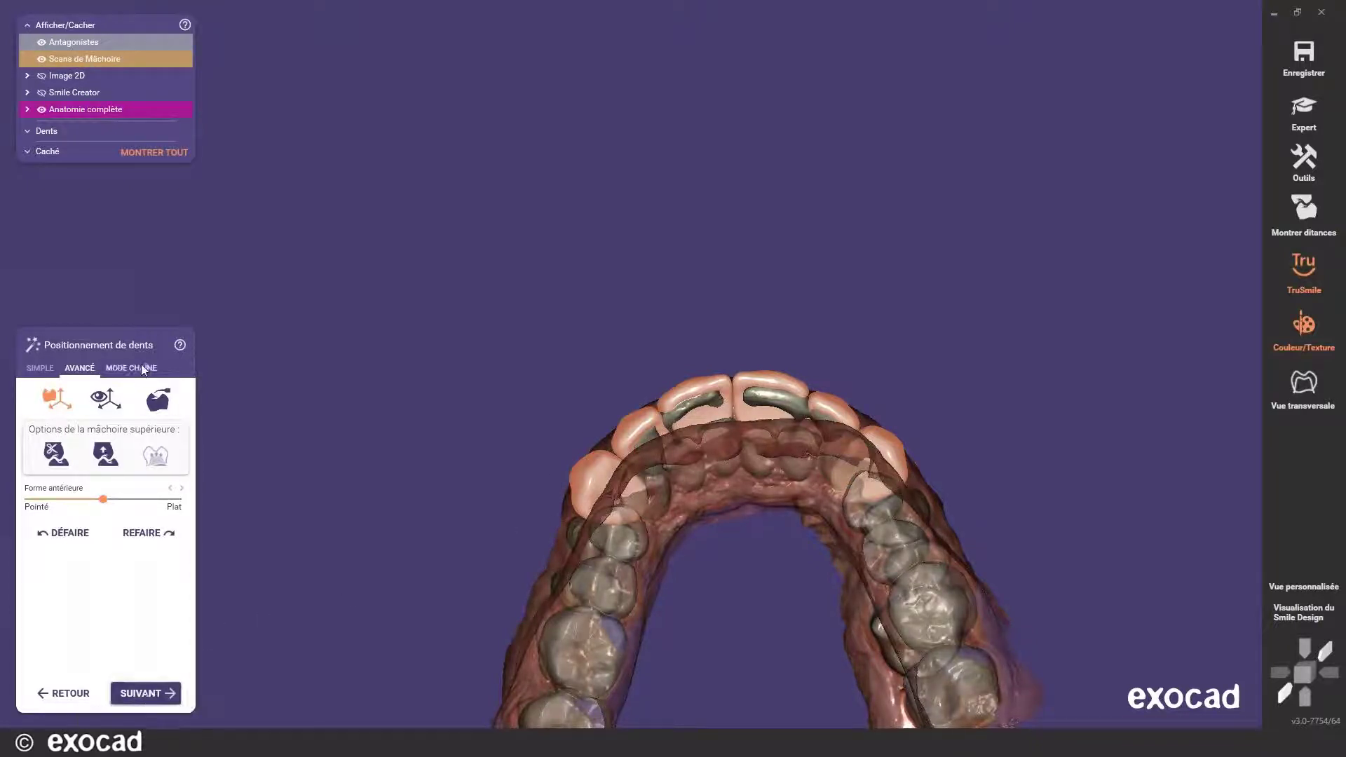
pyautogui.click(146, 693)
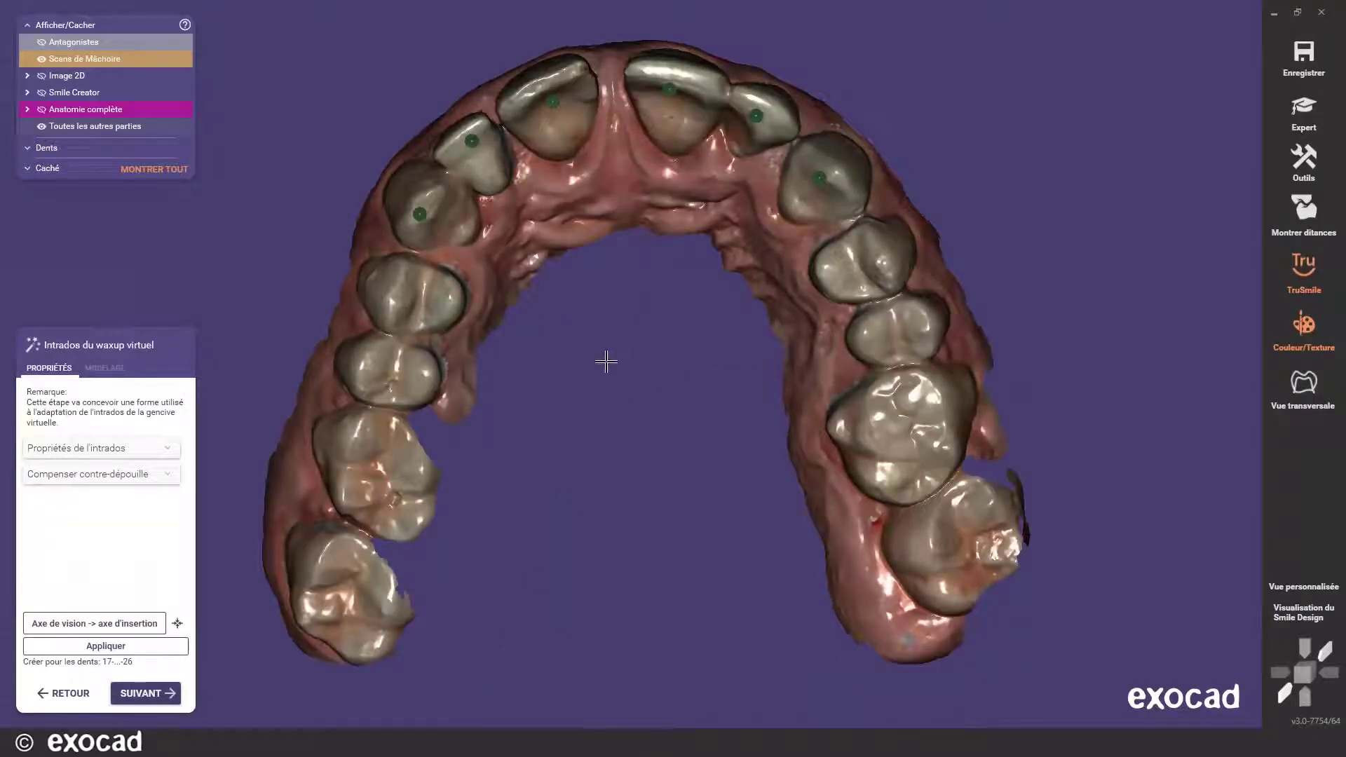
# - Orient the upper jaw scan in a tilted occlusal view, set the insertion axis from the viewing direction, and check the axis arrows
pyautogui.moveTo(611, 354); pyautogui.dragTo(658, 426, button='middle')
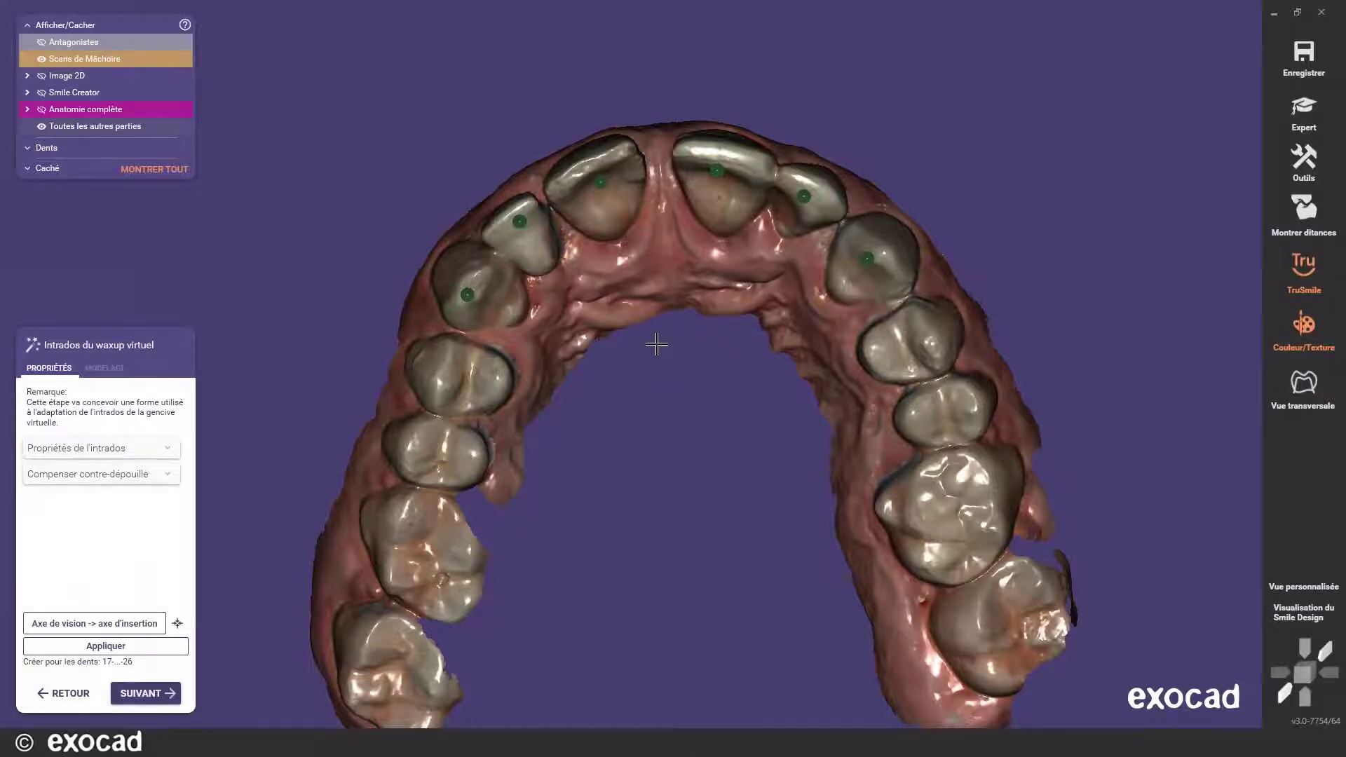
pyautogui.moveTo(657, 344); pyautogui.dragTo(694, 291, button='right')
pyautogui.moveTo(789, 307); pyautogui.dragTo(797, 267, button='right')
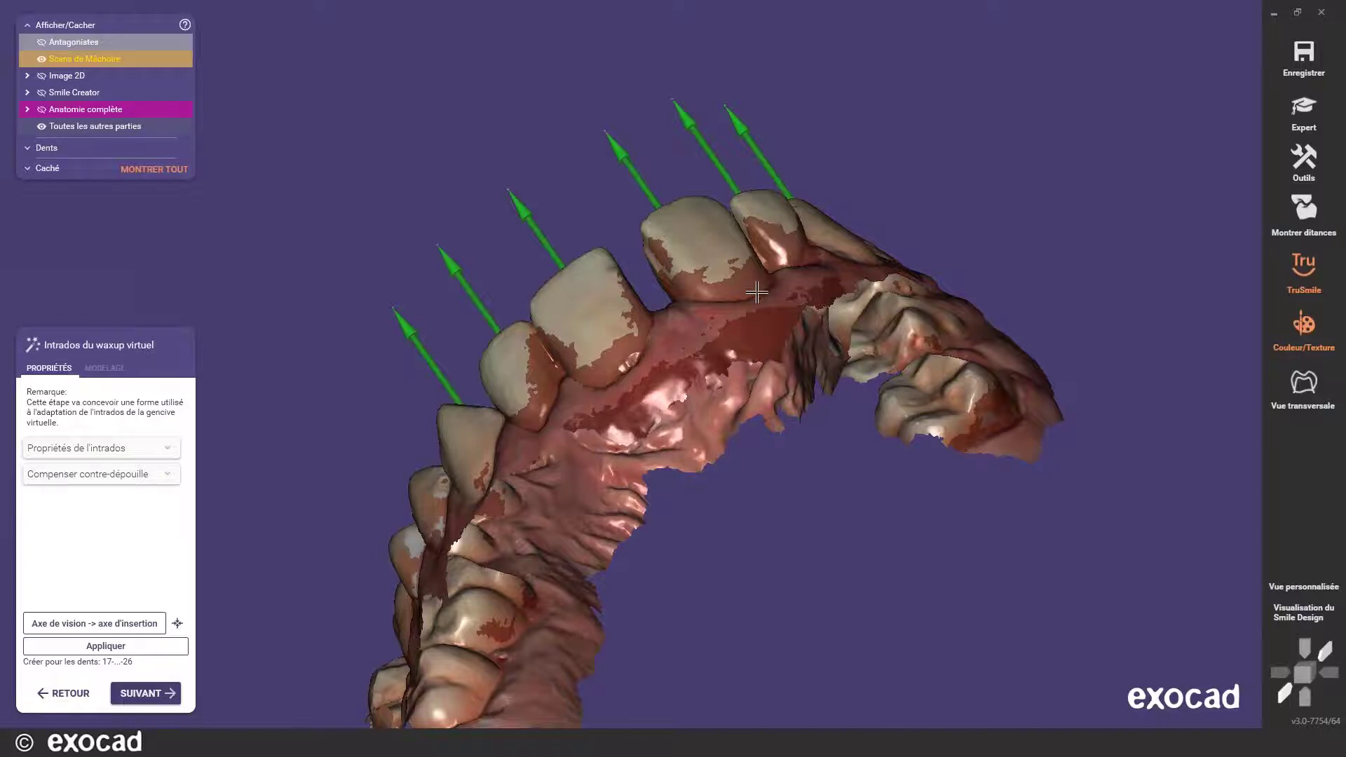
pyautogui.moveTo(757, 291); pyautogui.dragTo(791, 300, button='right')
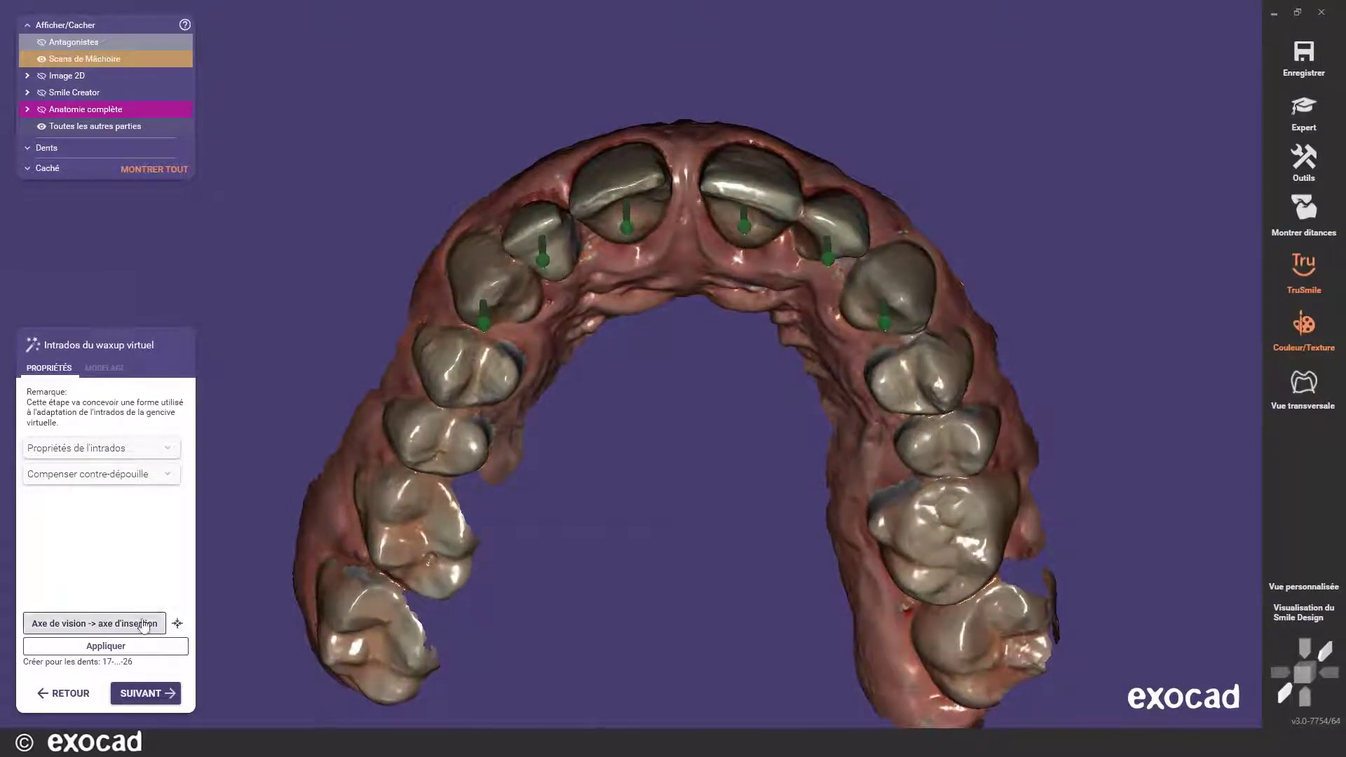
pyautogui.click(107, 629)
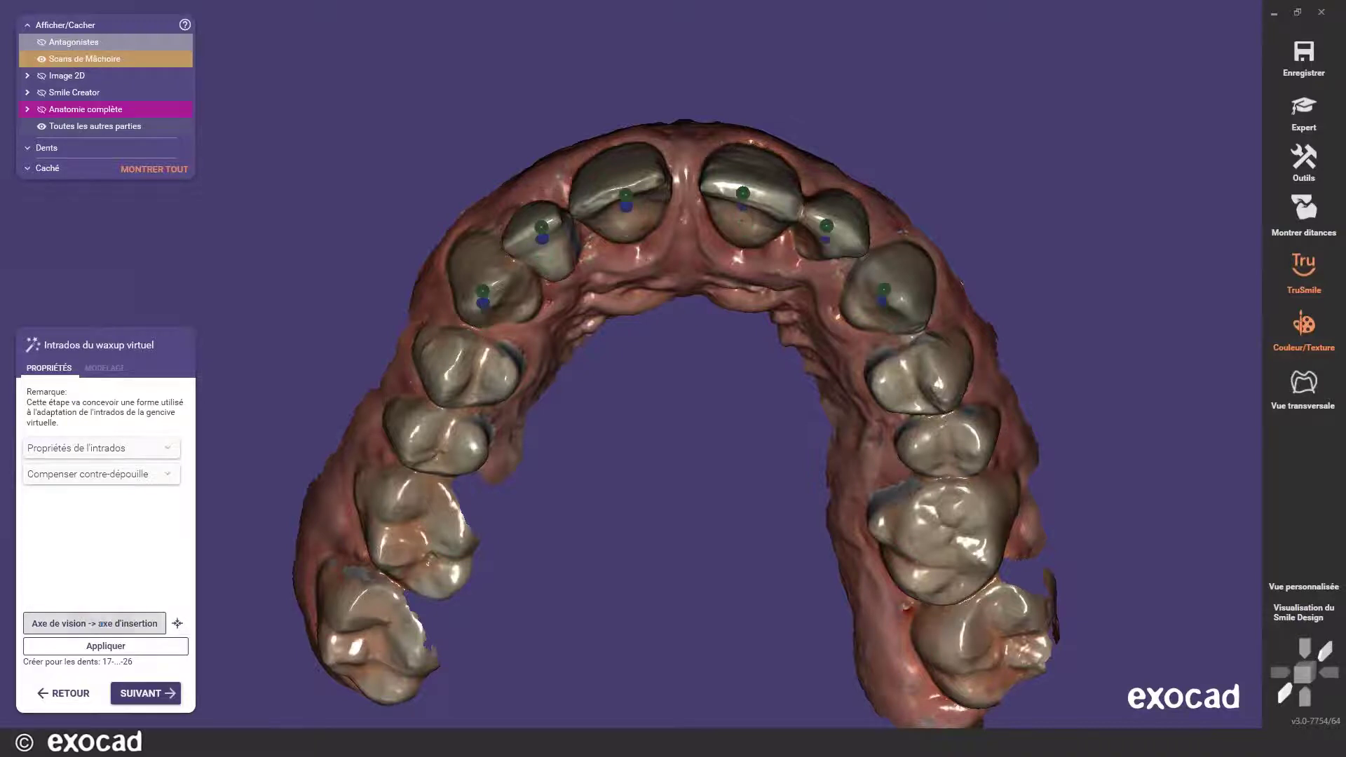
pyautogui.moveTo(675, 289); pyautogui.dragTo(682, 298, button='right')
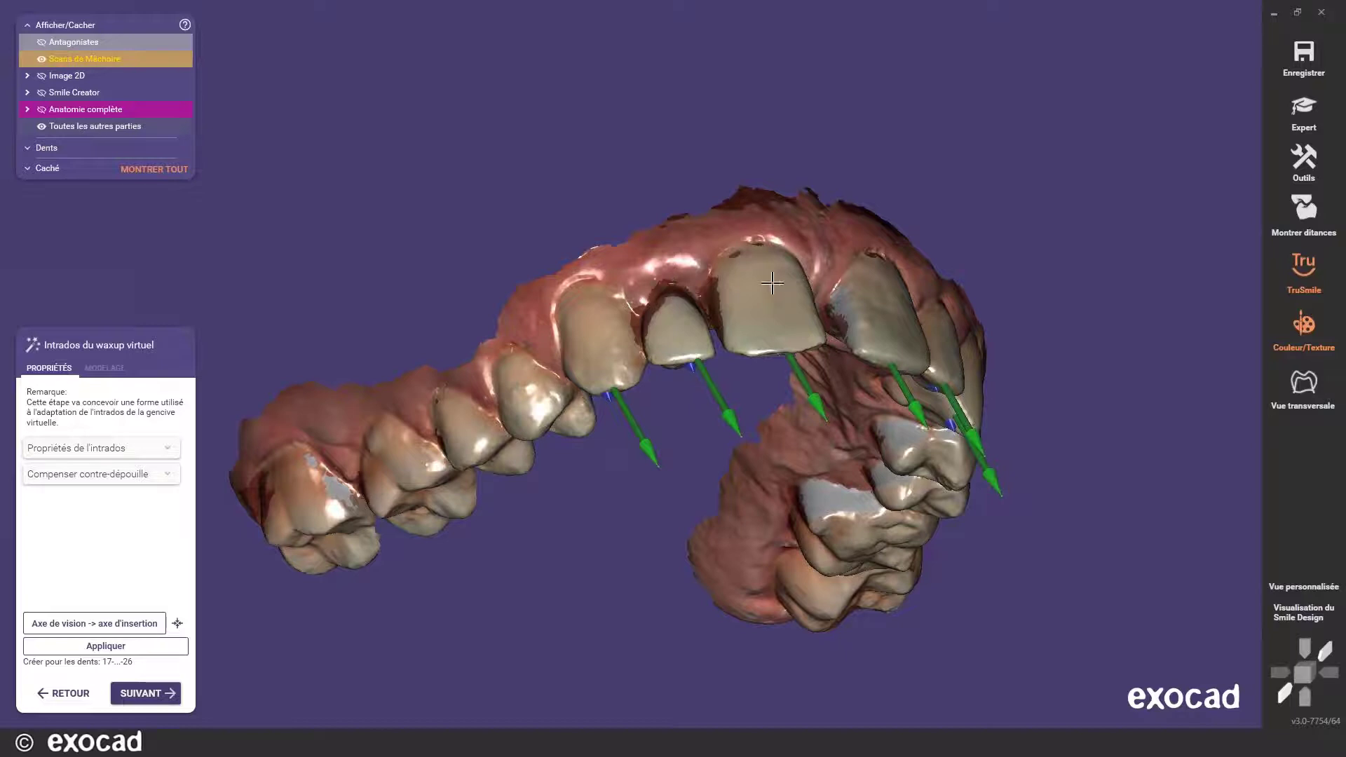
pyautogui.moveTo(772, 284); pyautogui.dragTo(760, 283, button='right')
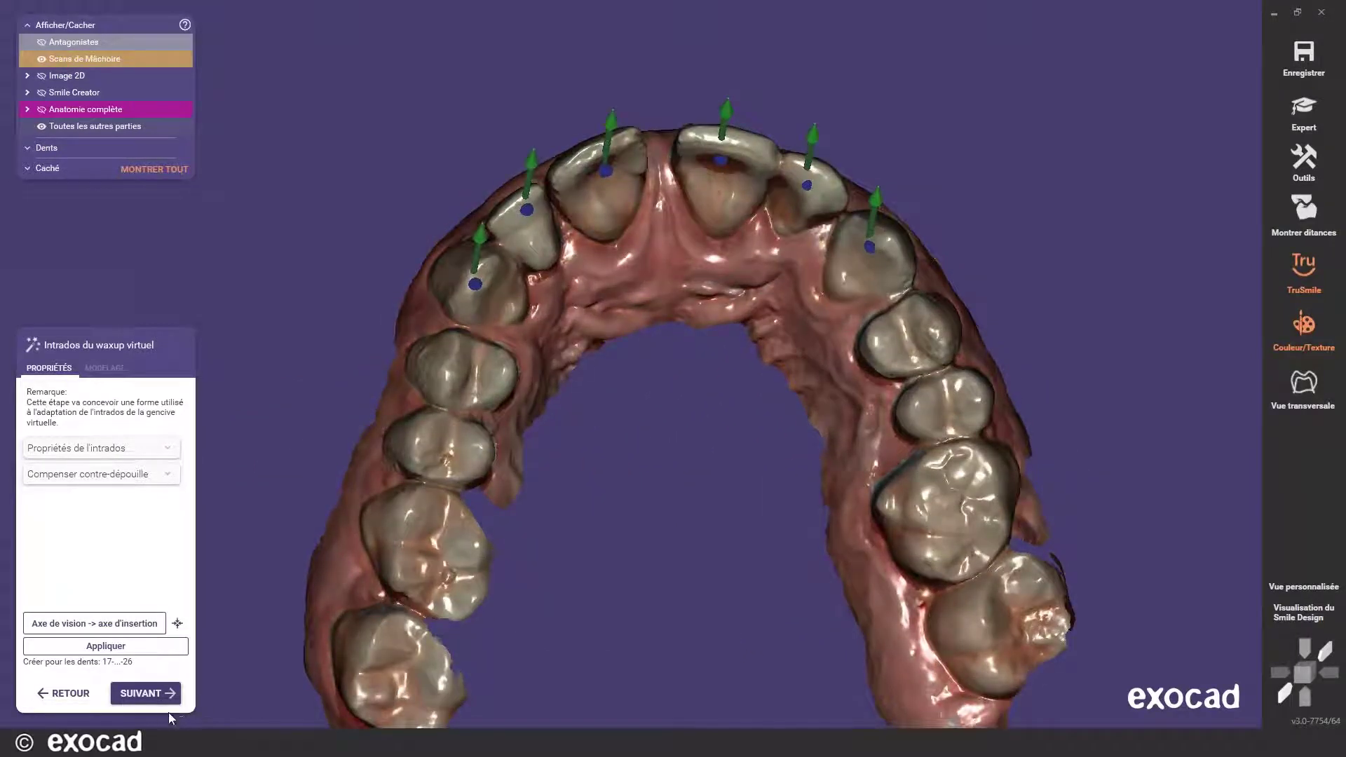
# - Review the intrados properties and undercut compensation, apply the virtual wax-up intrados, and continue to the connector design
pyautogui.click(166, 452)
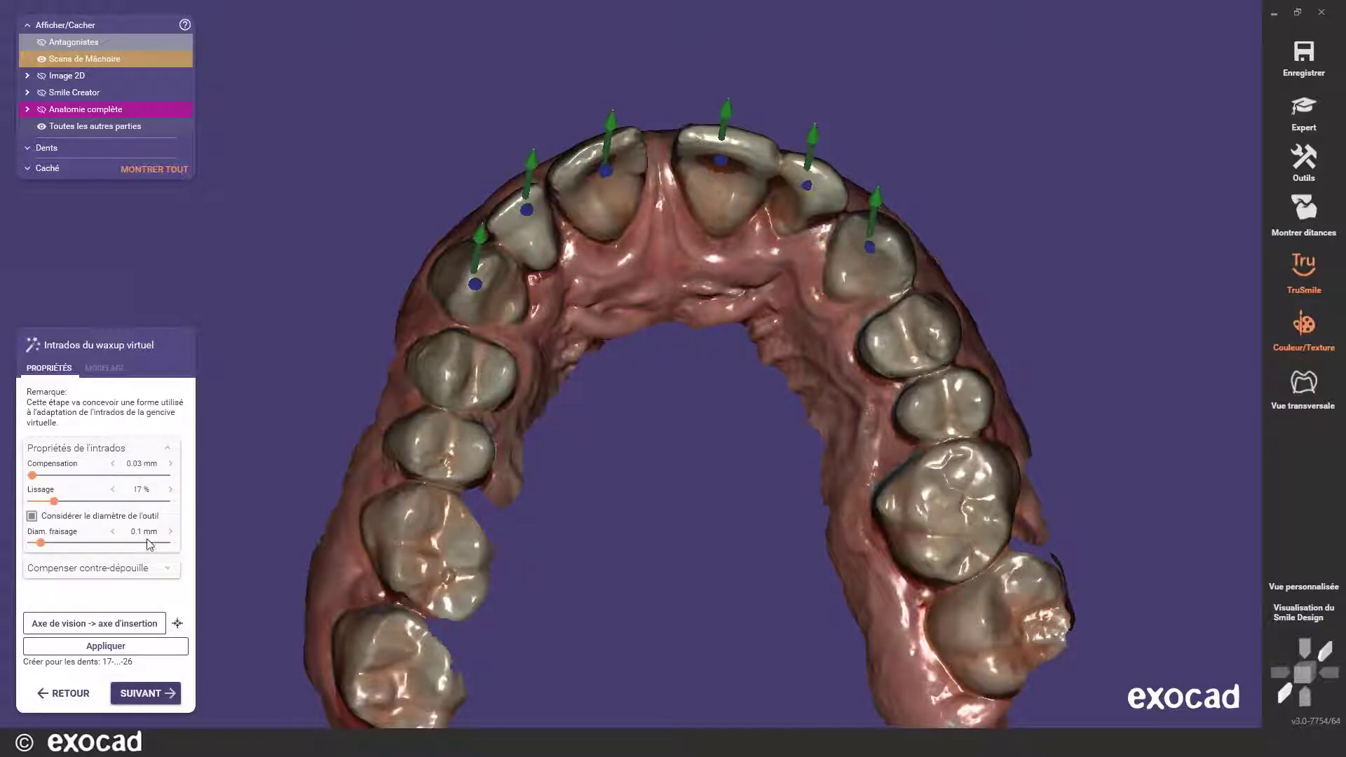
pyautogui.click(169, 571)
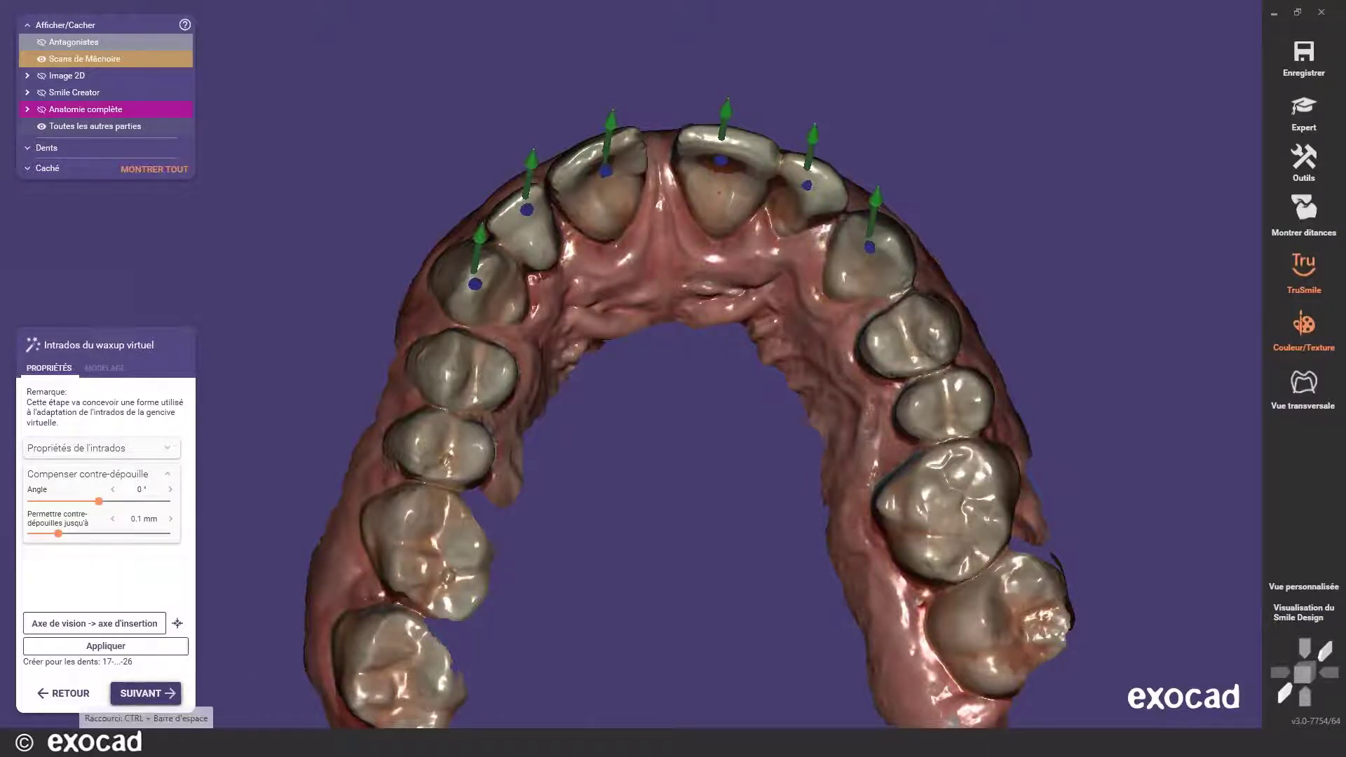
pyautogui.click(180, 655)
pyautogui.click(179, 648)
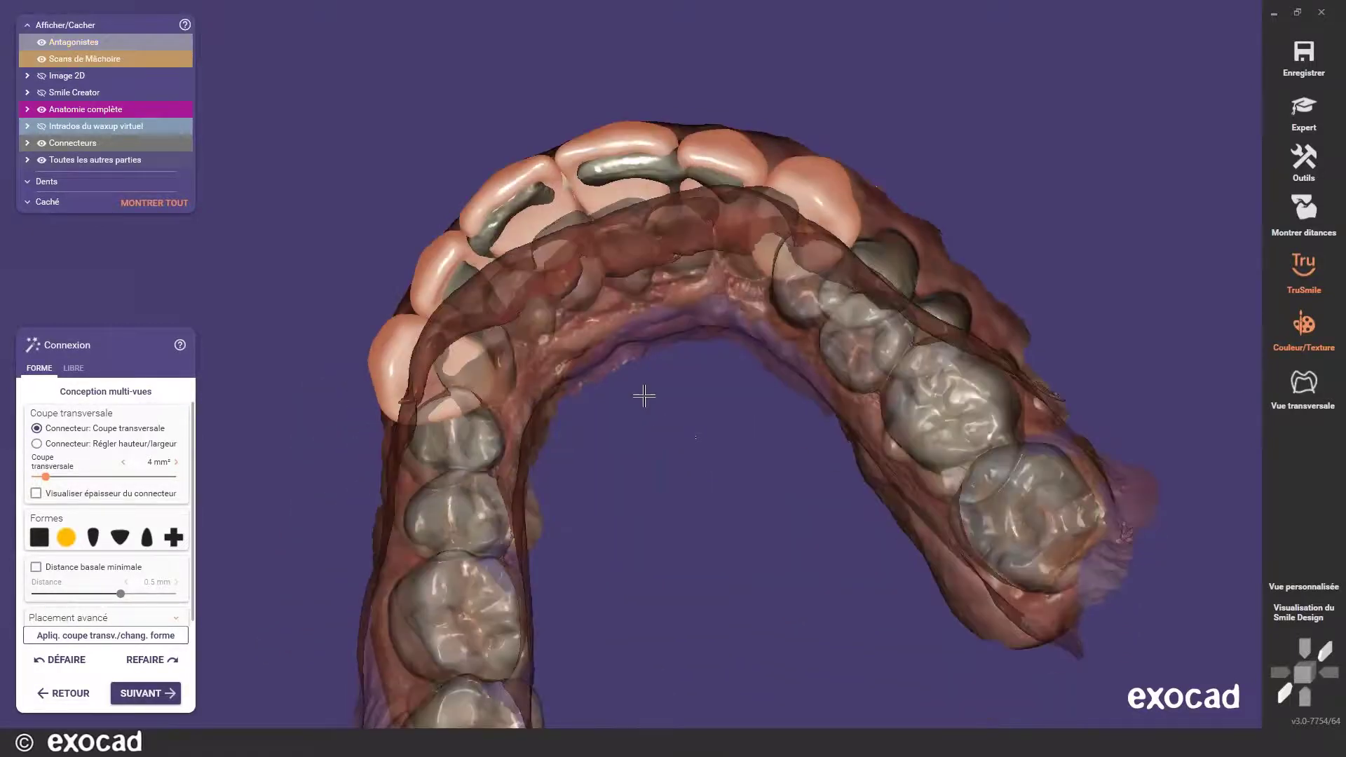
# - Hide the antagonists and examine the palatal surfaces of the six designed teeth against the upper jaw scan
pyautogui.click(41, 43)
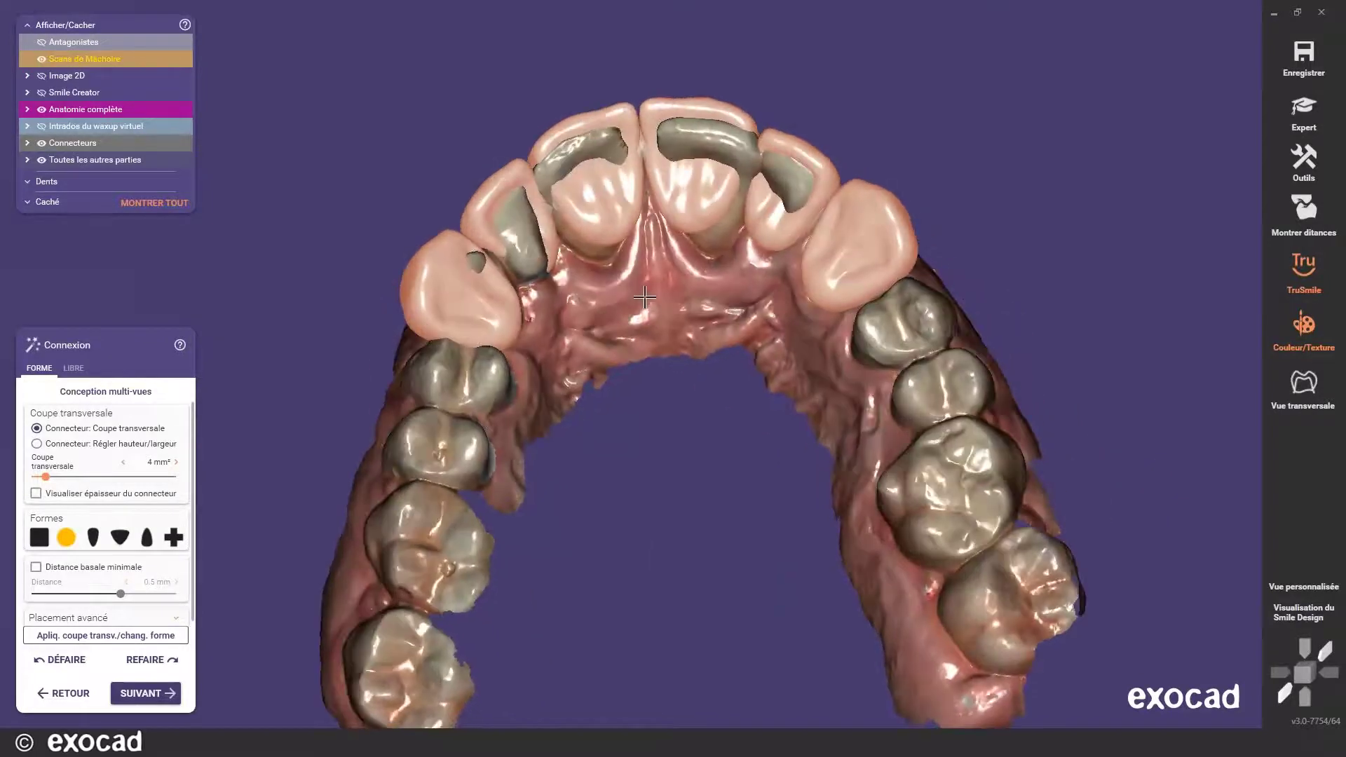
pyautogui.moveTo(645, 297); pyautogui.dragTo(640, 315, button='right')
pyautogui.moveTo(710, 269); pyautogui.dragTo(722, 246, button='right')
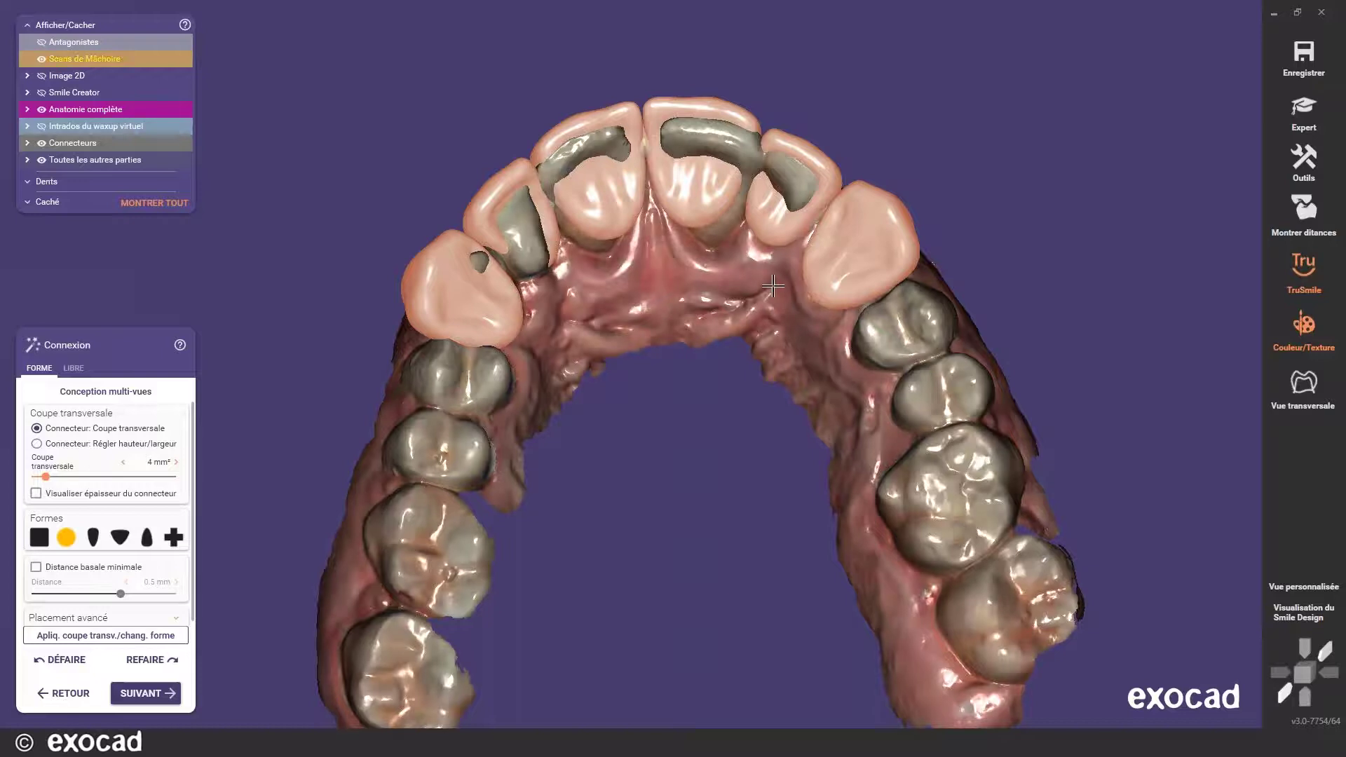
pyautogui.moveTo(772, 286); pyautogui.dragTo(798, 236, button='right')
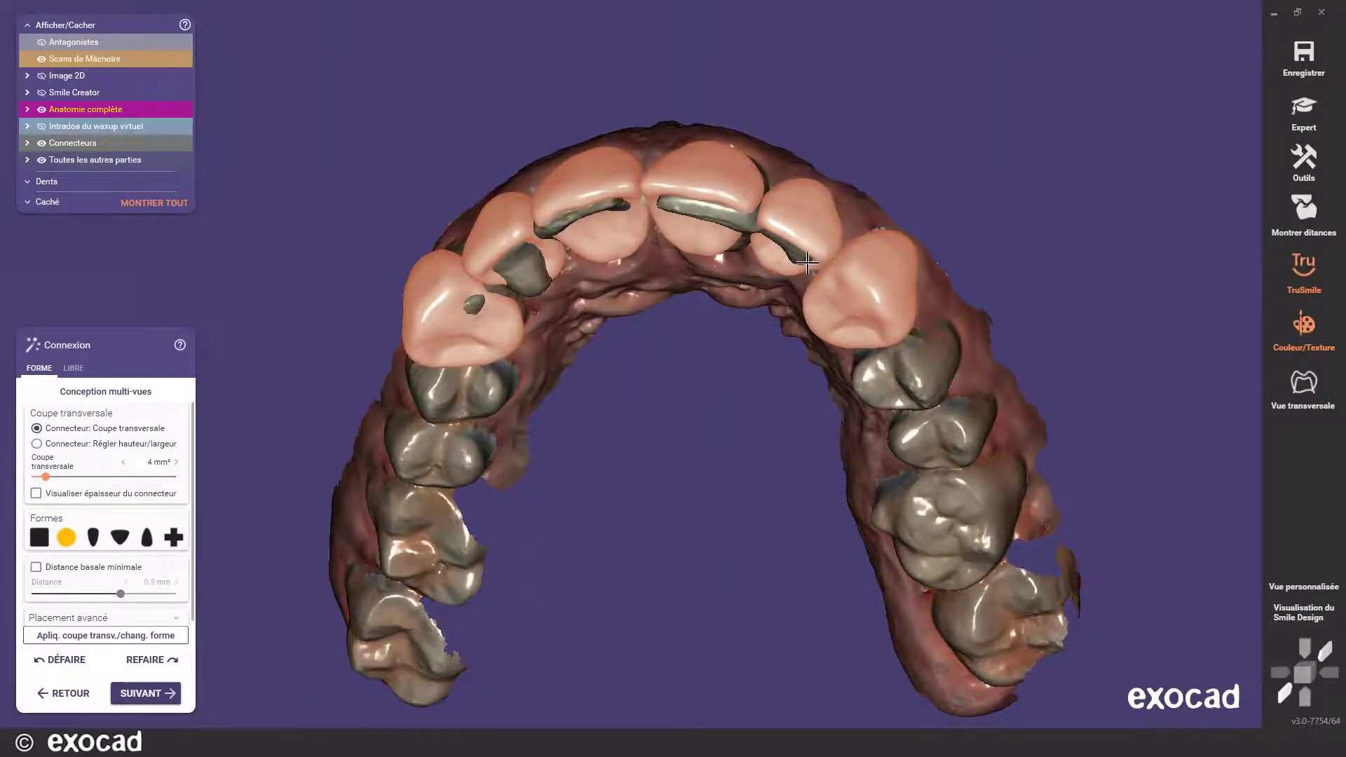
# - Choose the cross connector form for the six designed teeth and apply the cross-section and shape change
pyautogui.moveTo(814, 260); pyautogui.dragTo(624, 216, button='right')
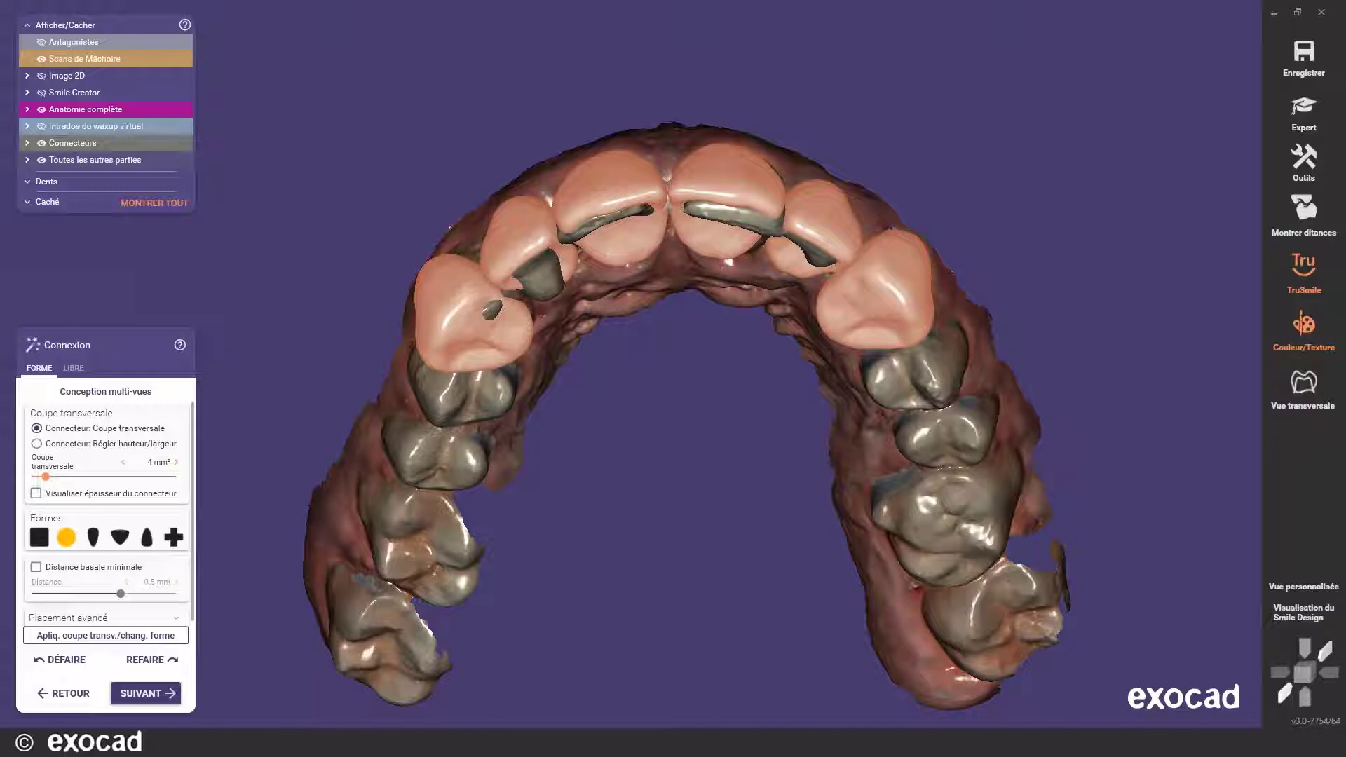
pyautogui.moveTo(540, 332); pyautogui.dragTo(501, 258, button='right')
pyautogui.moveTo(659, 193); pyautogui.dragTo(643, 370, button='right')
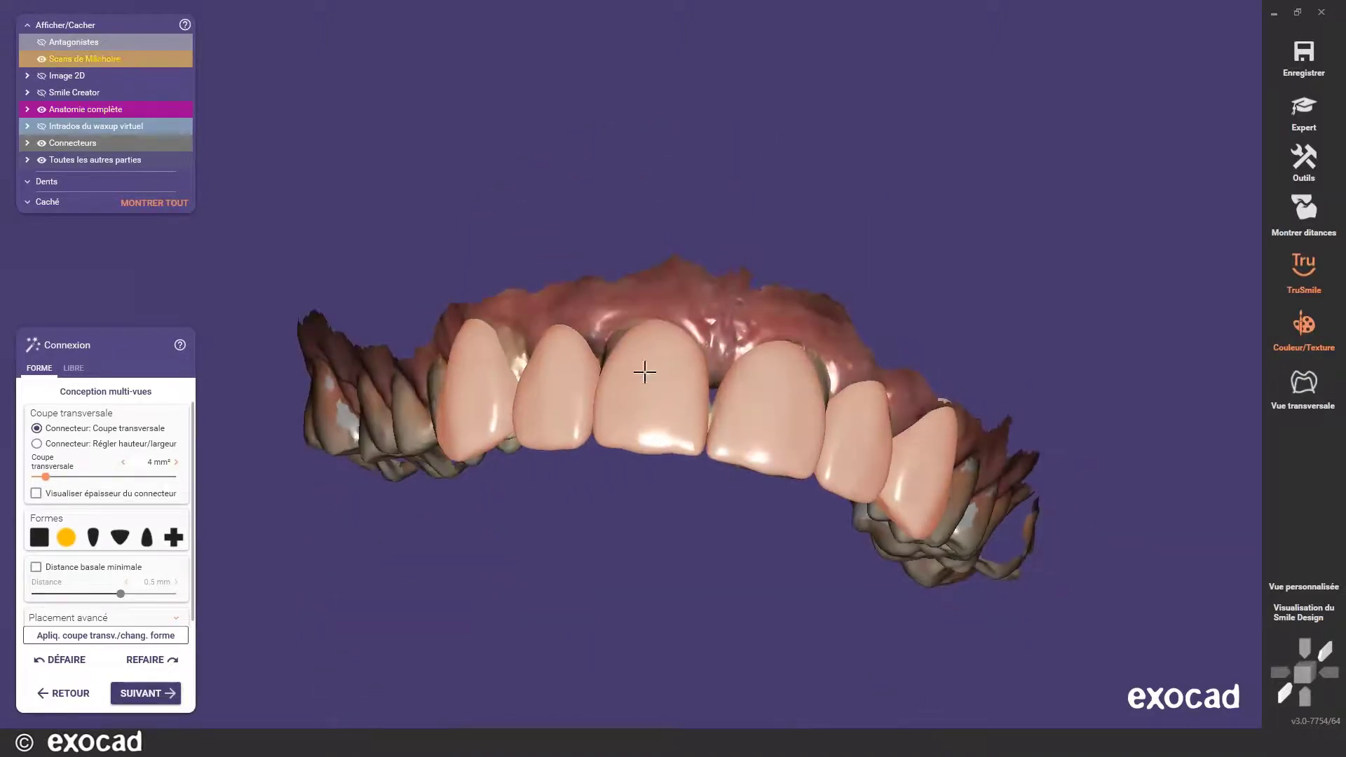
pyautogui.click(175, 538)
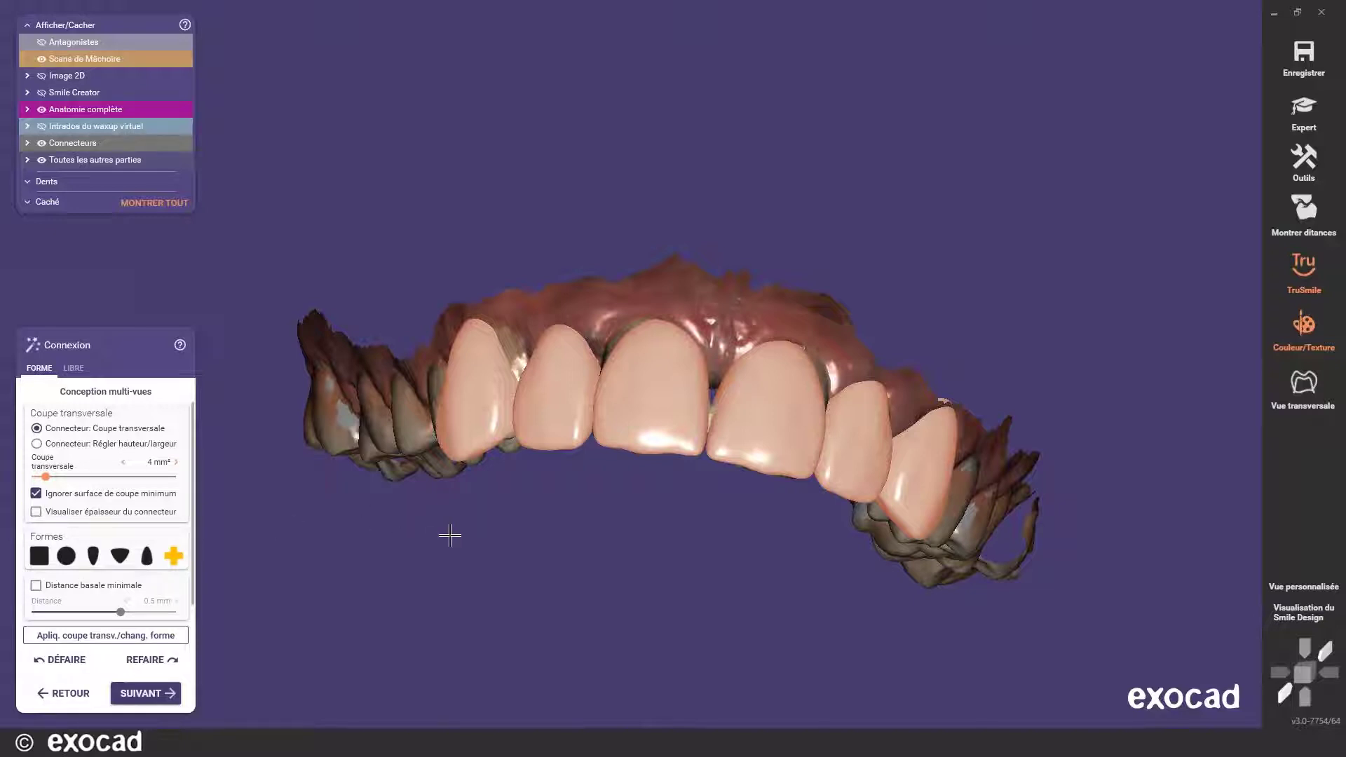
pyautogui.moveTo(581, 485); pyautogui.dragTo(433, 512, button='right')
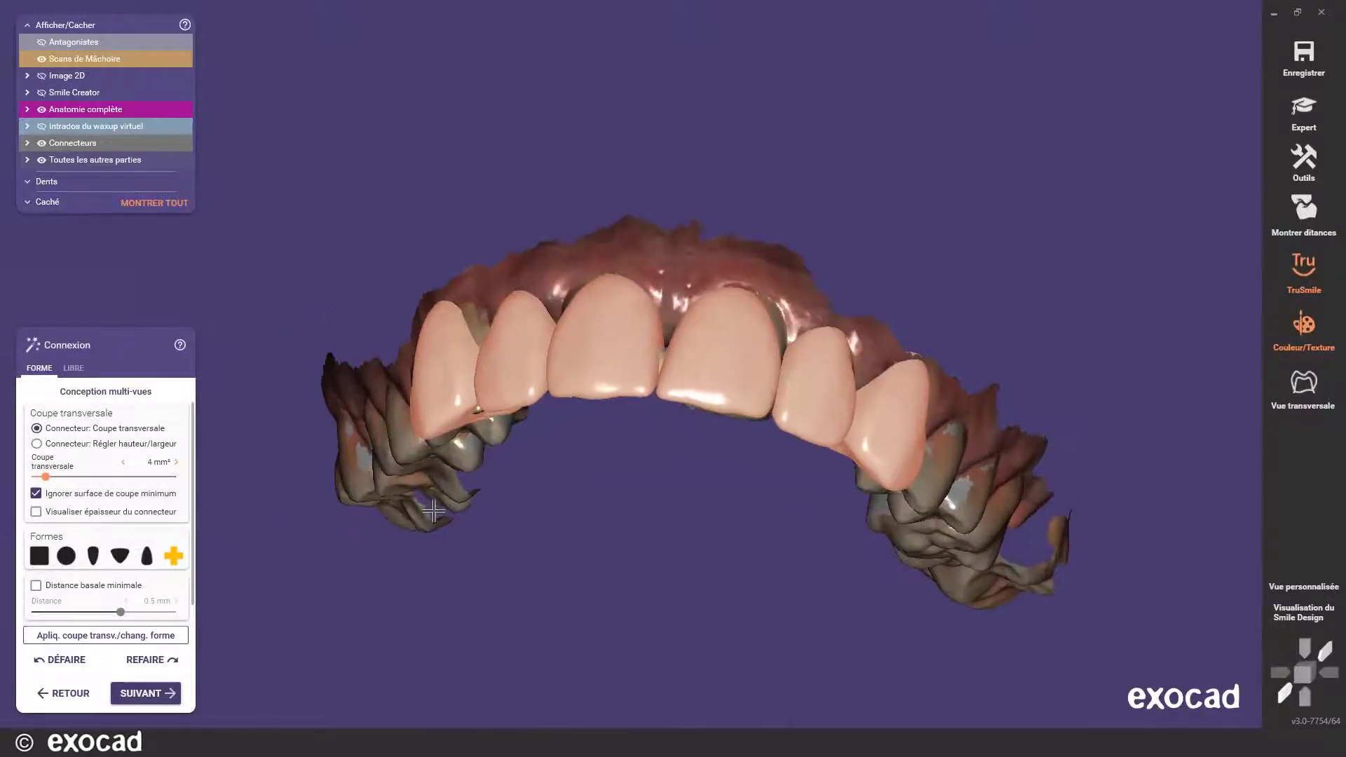
pyautogui.click(103, 638)
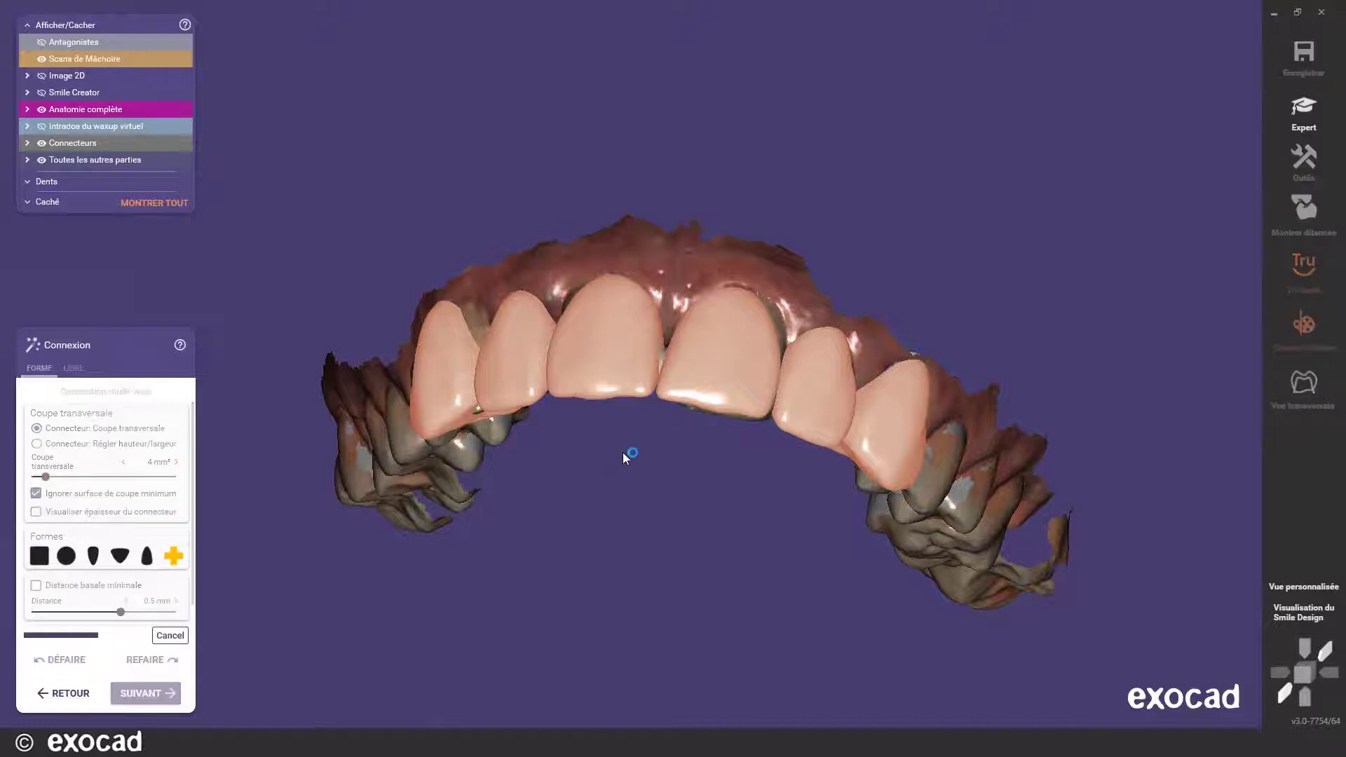
# - Inspect the connectors from the front and palatal sides, replace their form with the upright teardrop shape, and reapply it
pyautogui.moveTo(649, 443); pyautogui.dragTo(653, 443, button='right')
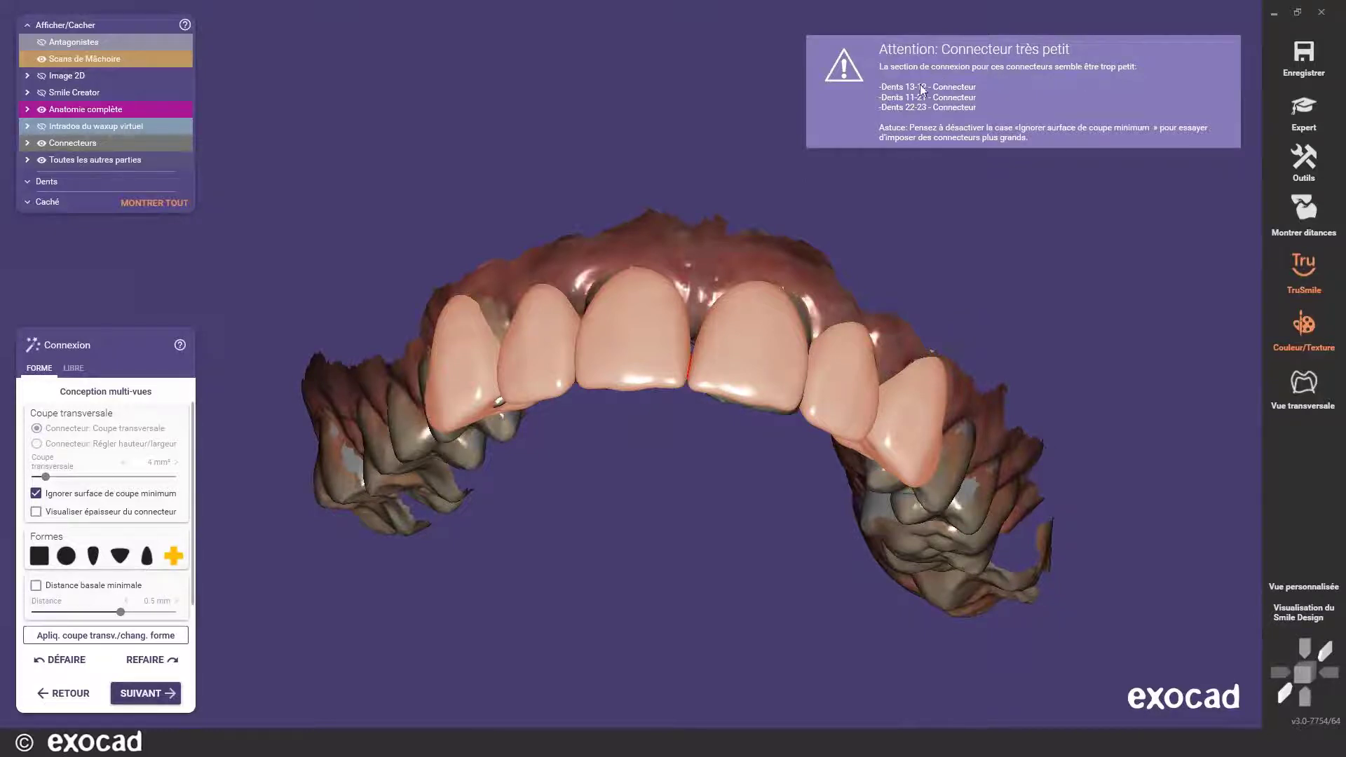
pyautogui.moveTo(902, 208); pyautogui.dragTo(820, 228, button='right')
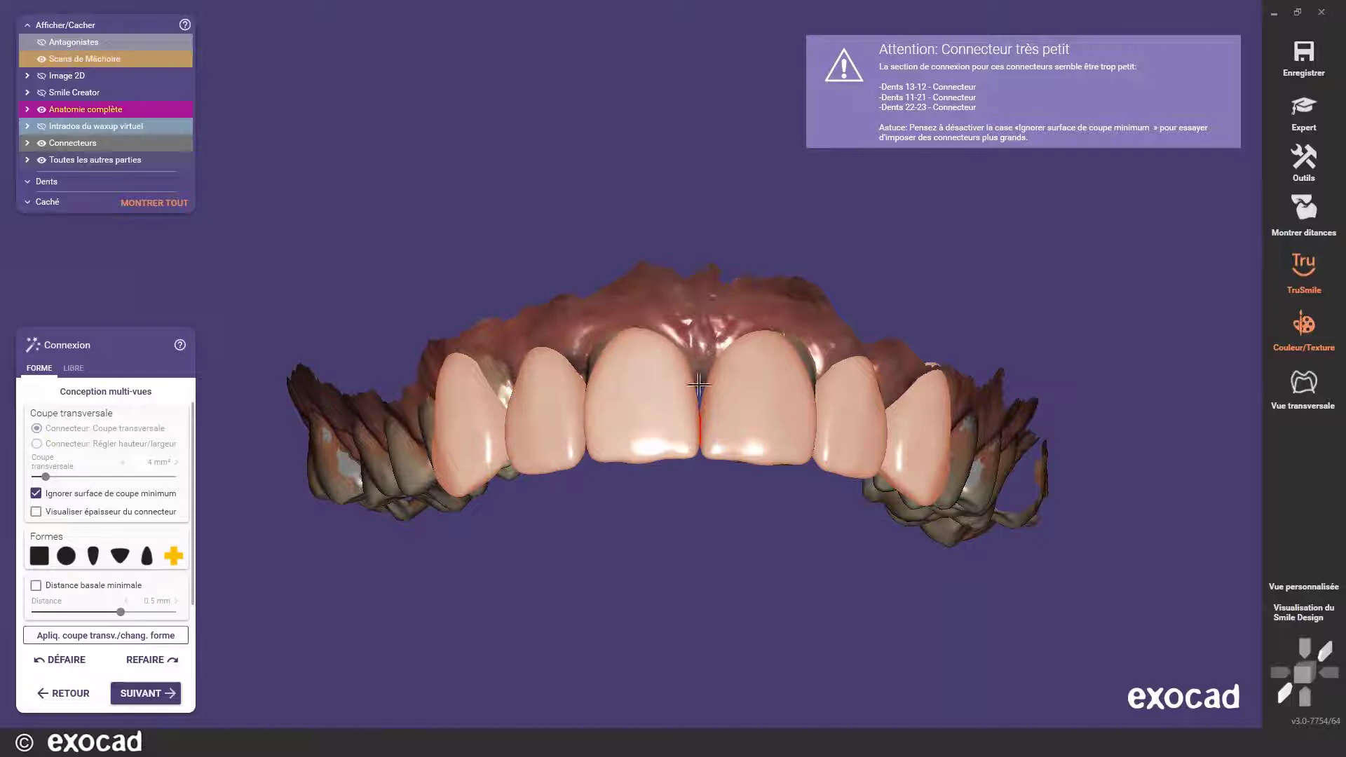
pyautogui.moveTo(698, 410); pyautogui.dragTo(709, 387, button='right')
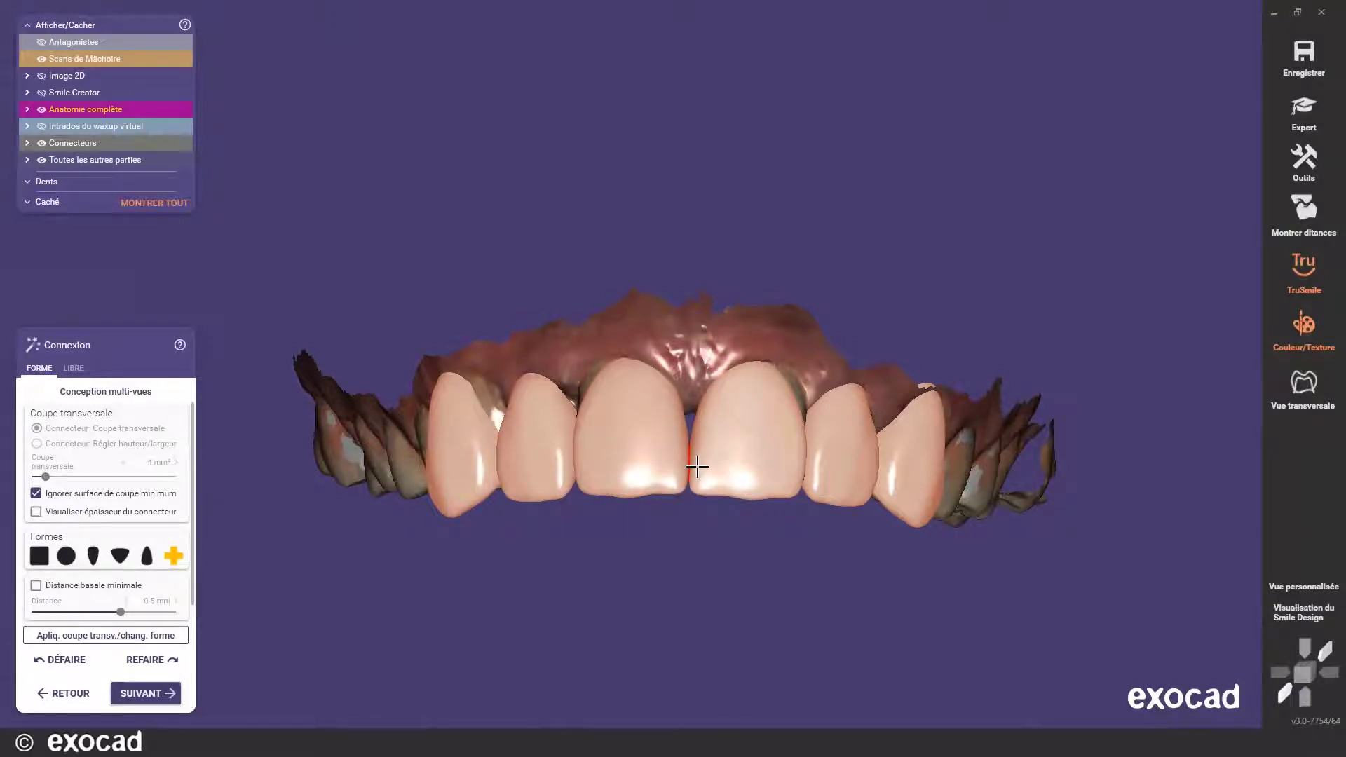
pyautogui.moveTo(717, 411); pyautogui.dragTo(688, 324, button='right')
pyautogui.moveTo(688, 325); pyautogui.dragTo(683, 404, button='middle')
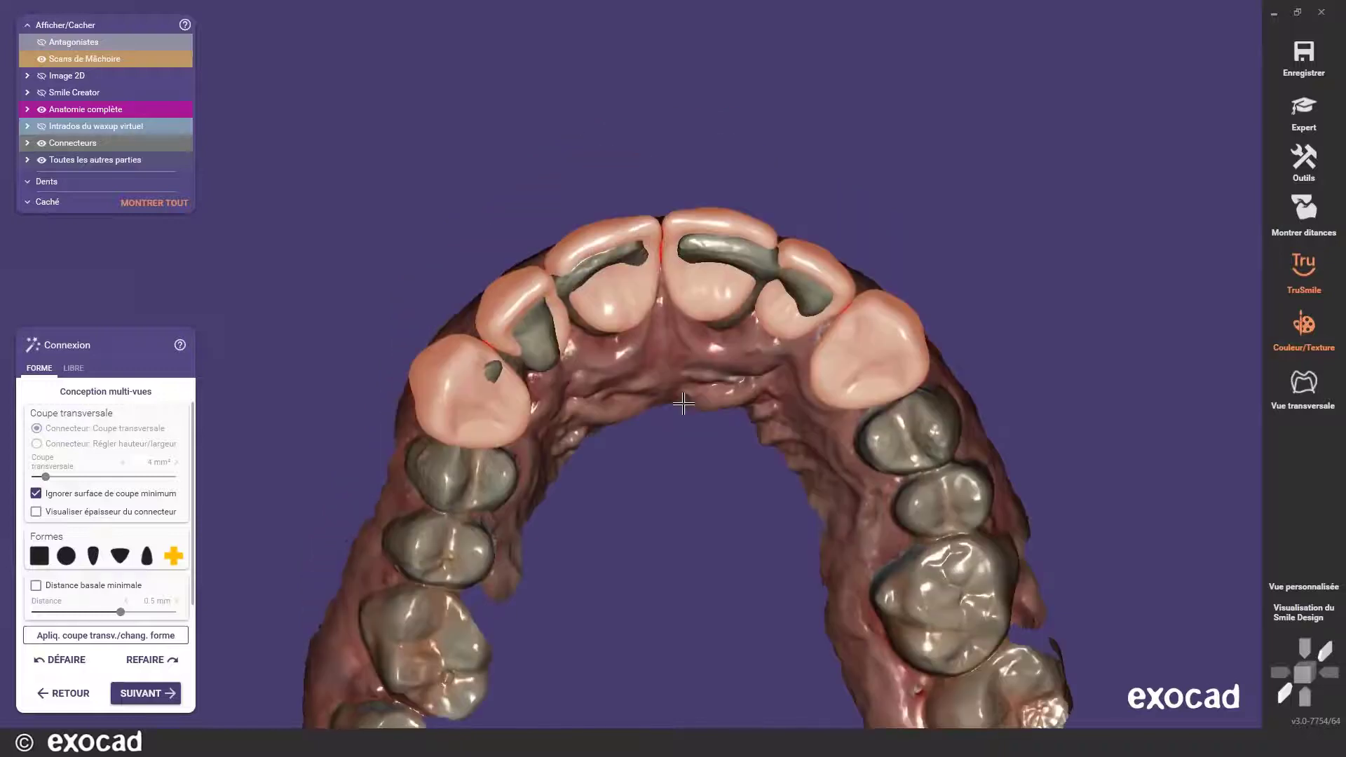
pyautogui.moveTo(683, 404); pyautogui.dragTo(689, 396, button='right')
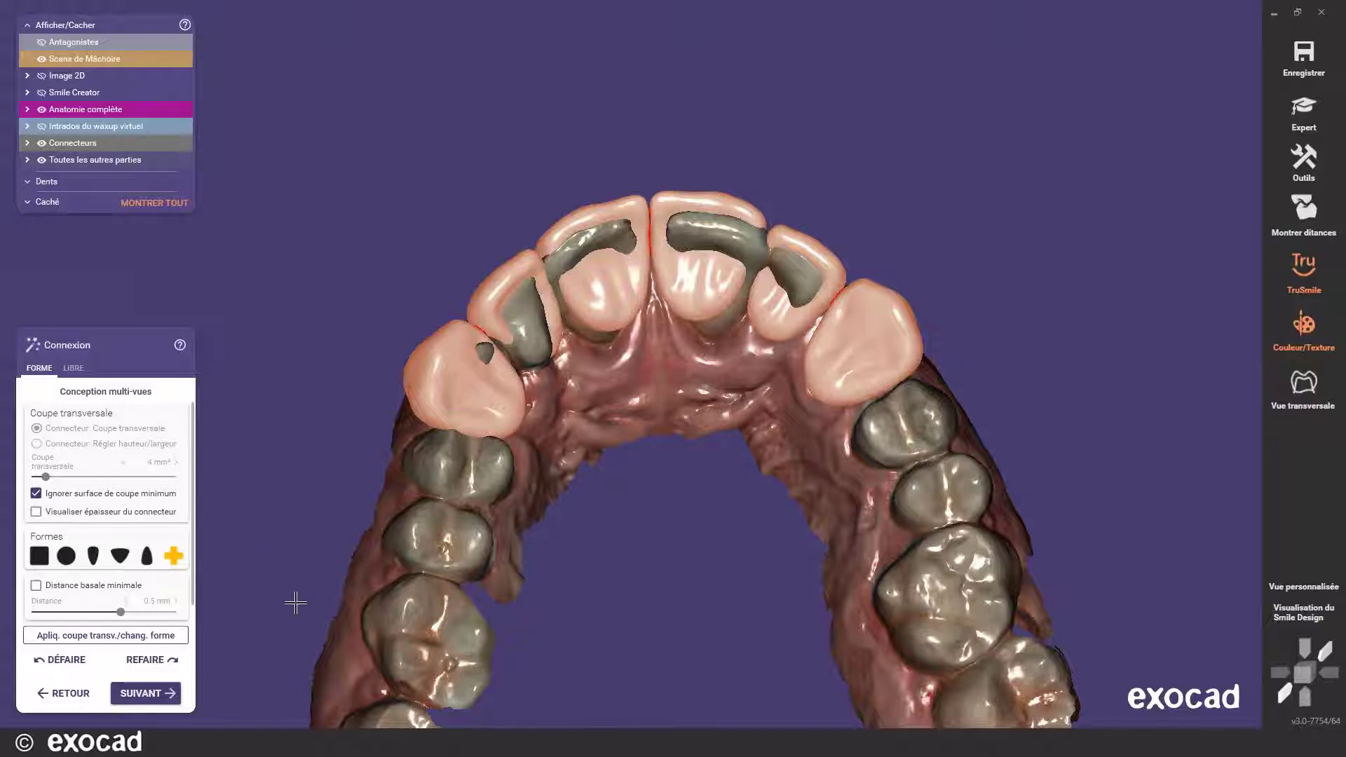
pyautogui.click(146, 557)
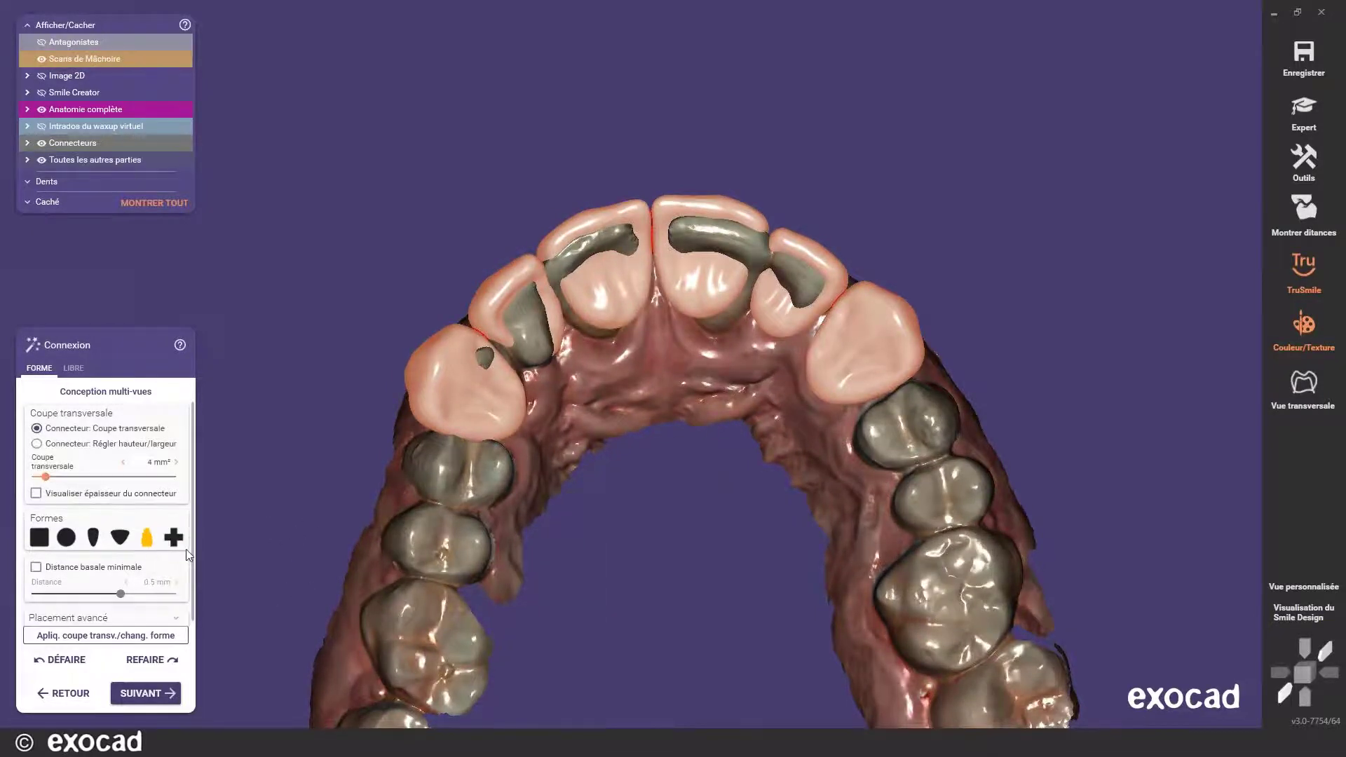
pyautogui.click(106, 635)
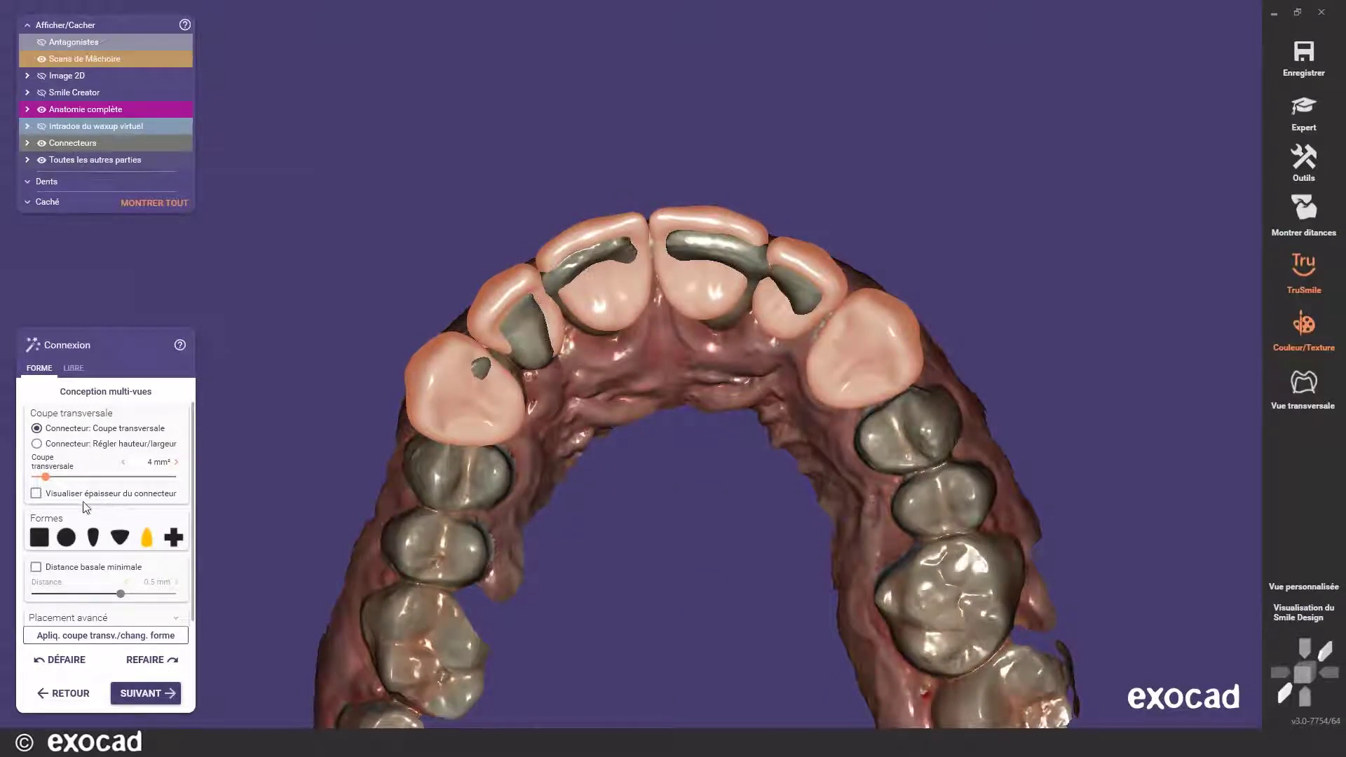
# - Open the multi-view connector design and examine the connector between teeth 22 and 23 in its cross-sections and from the front
pyautogui.click(105, 391)
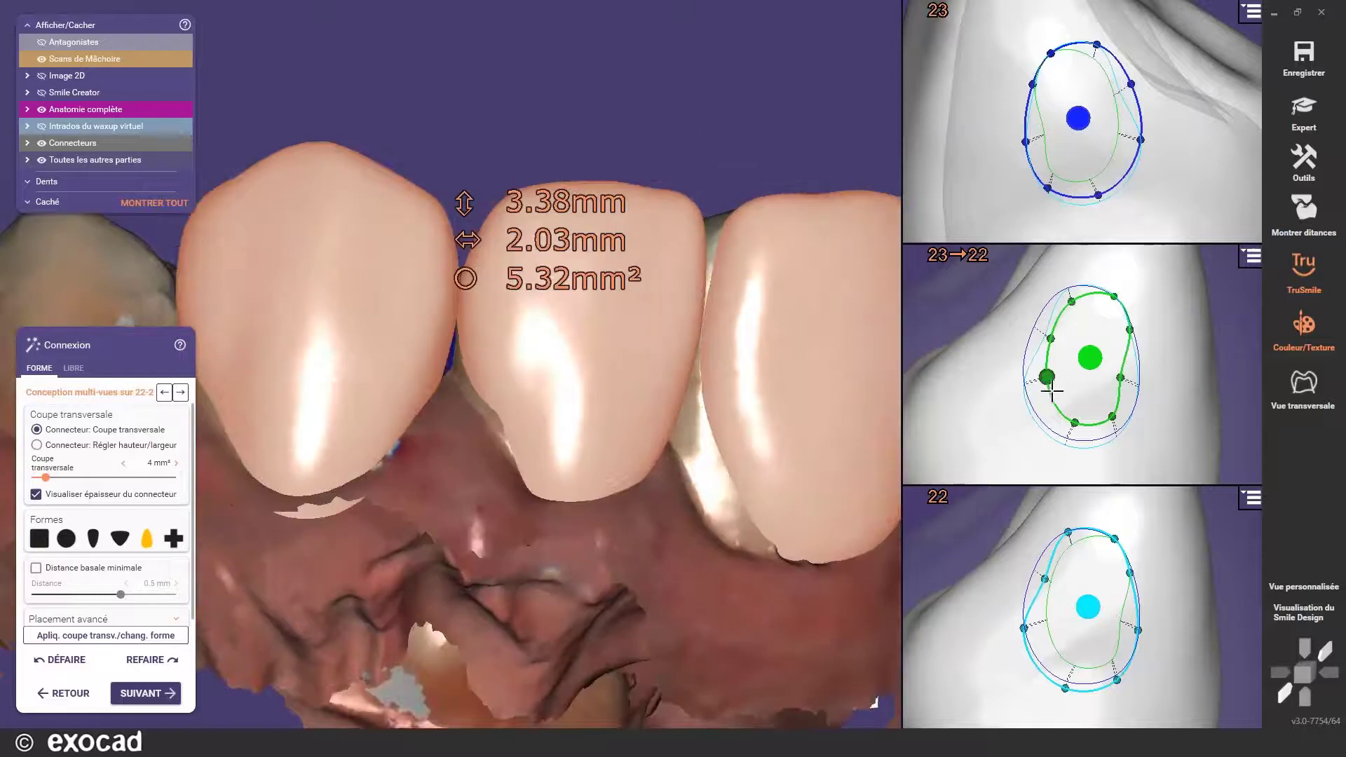
pyautogui.scroll(-5, 1049, 383)
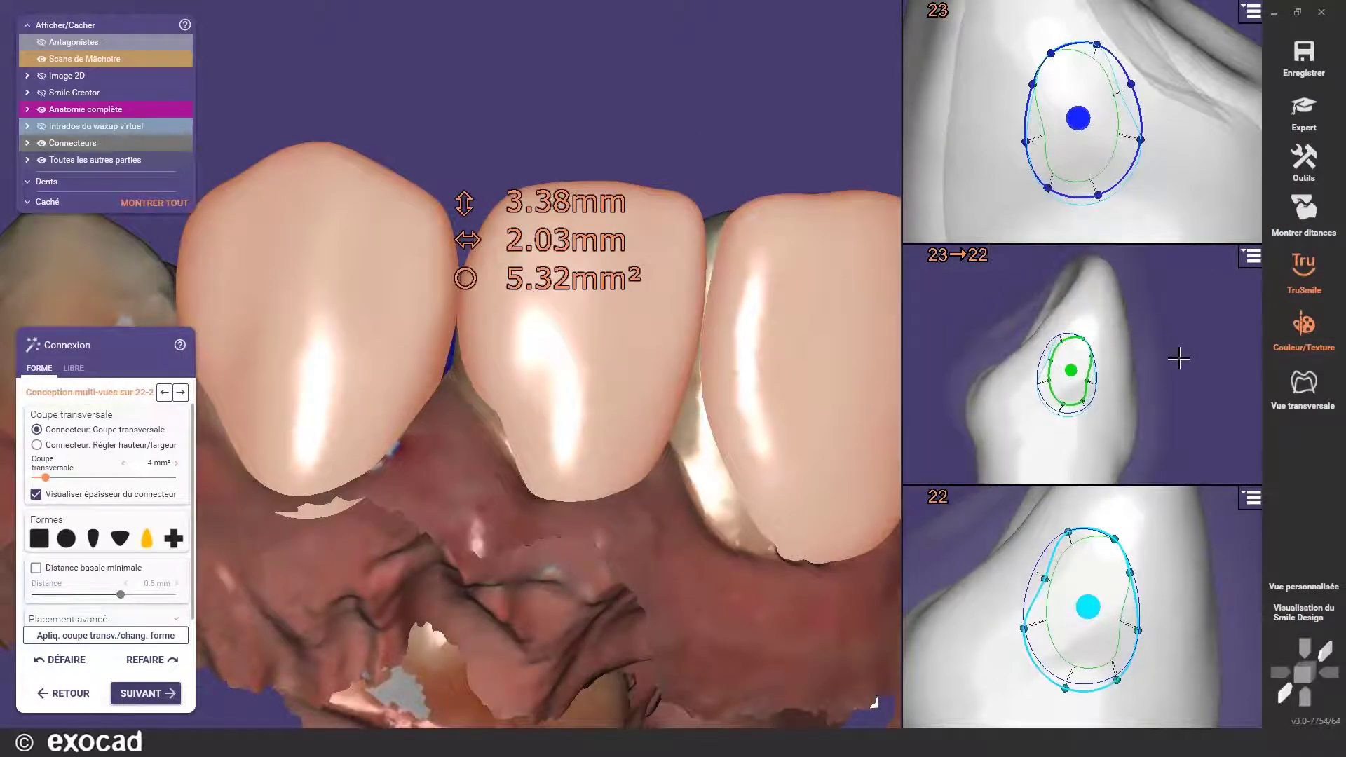
pyautogui.moveTo(1178, 358); pyautogui.dragTo(970, 357, button='right')
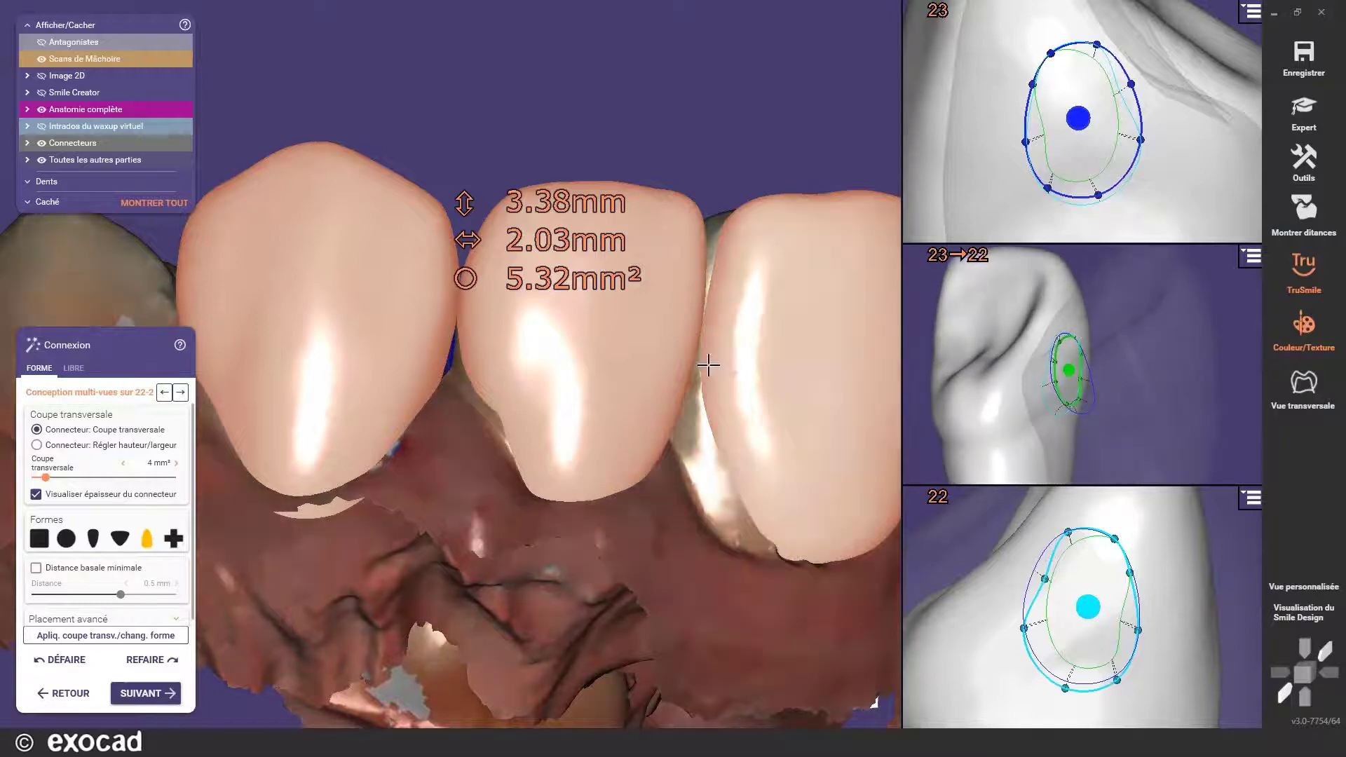
pyautogui.scroll(-3, 707, 364)
pyautogui.moveTo(708, 364); pyautogui.dragTo(488, 476, button='right')
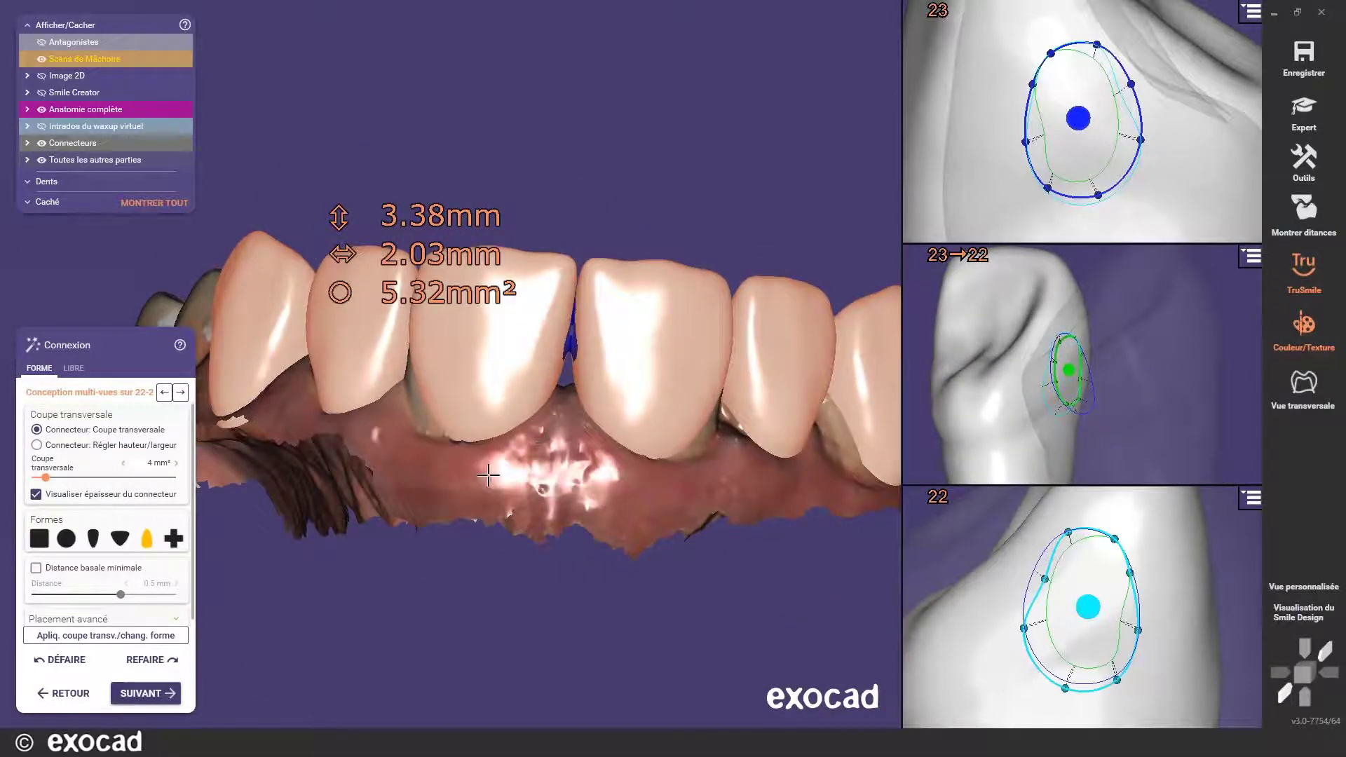
# - Calculate the virtual wax-up from the designed teeth and connectors, and continue to the modelling stage
pyautogui.click(148, 694)
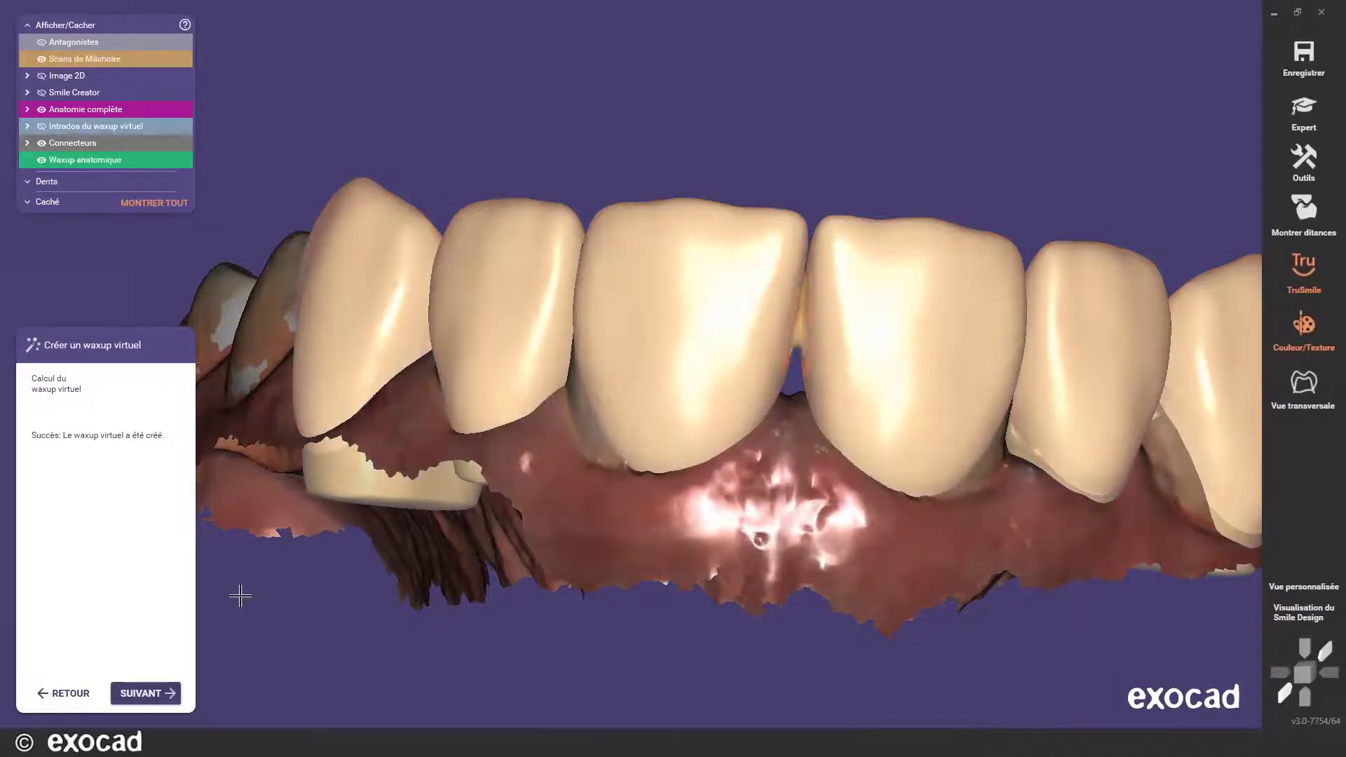
pyautogui.click(148, 699)
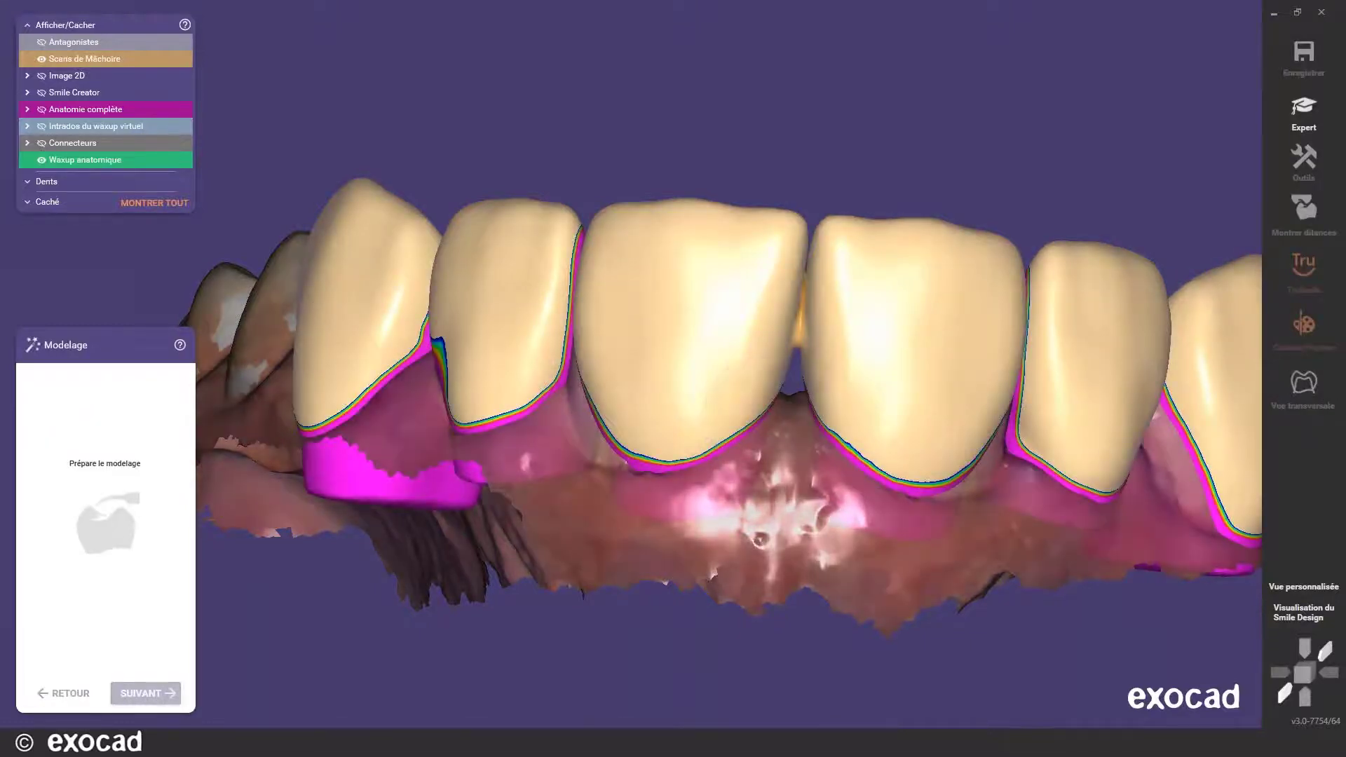
pyautogui.moveTo(904, 443); pyautogui.dragTo(743, 392, button='right')
pyautogui.scroll(-5, 873, 426)
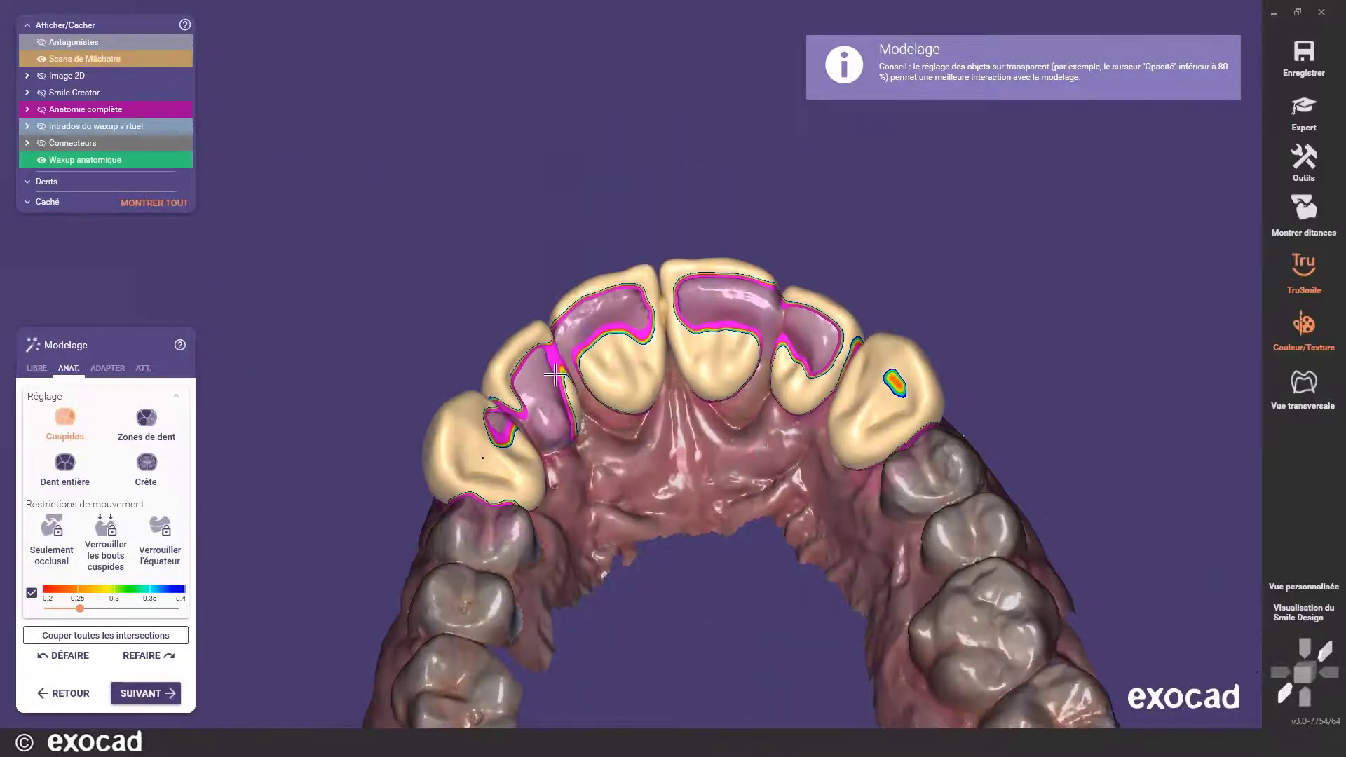
# - Examine the palatal and facial surfaces of the wax-up for thin areas using the 0.2 to 0.4 thickness colour scale
pyautogui.scroll(4, 703, 349)
pyautogui.moveTo(703, 349); pyautogui.dragTo(615, 337, button='right')
pyautogui.moveTo(658, 403); pyautogui.dragTo(928, 432, button='right')
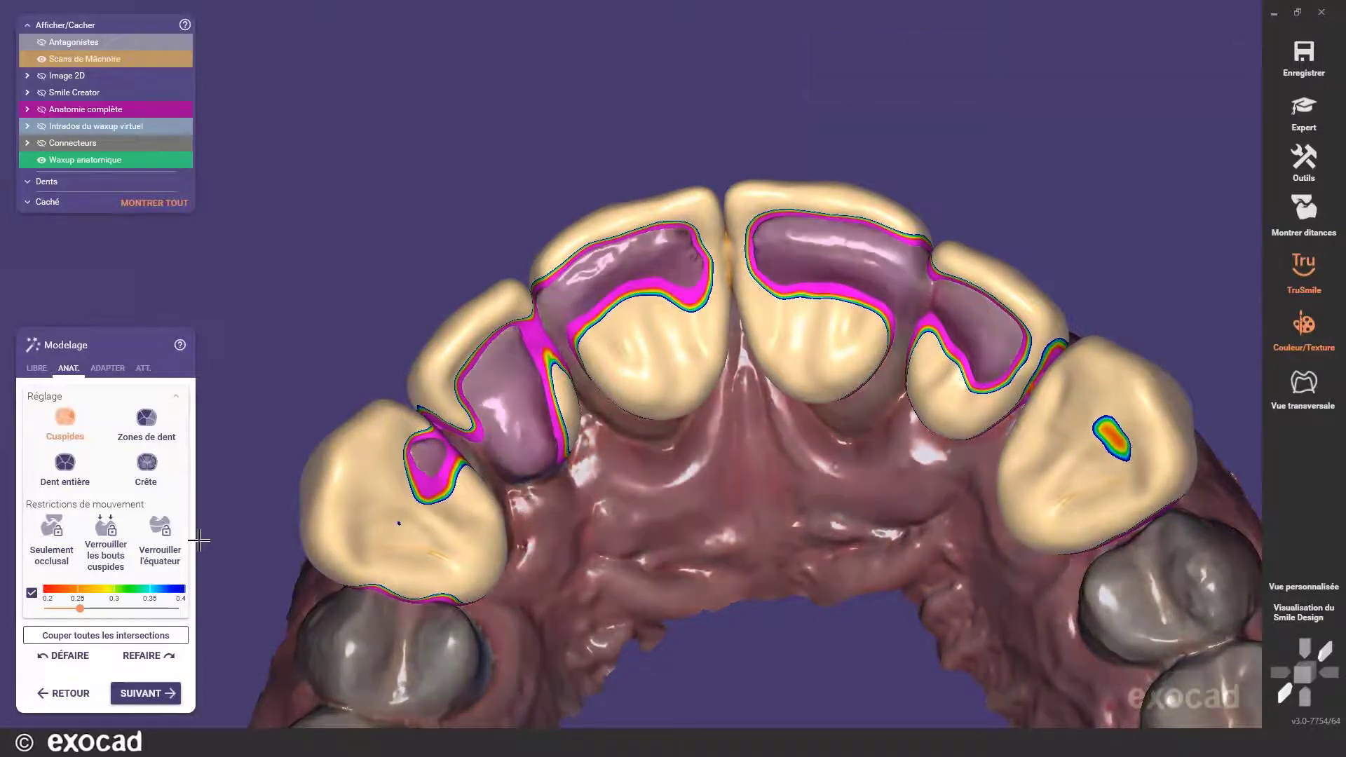
pyautogui.moveTo(686, 288); pyautogui.dragTo(727, 367, button='right')
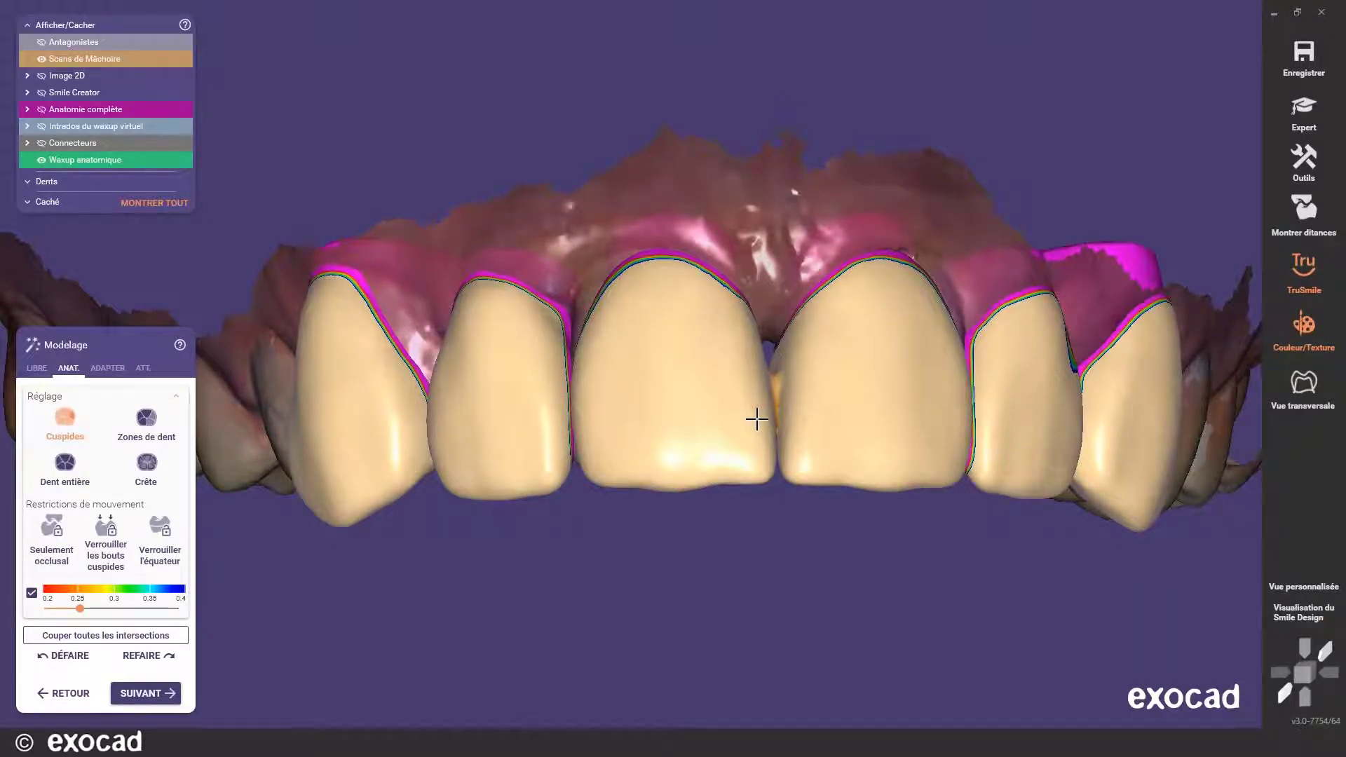
pyautogui.moveTo(720, 410); pyautogui.dragTo(474, 364, button='right')
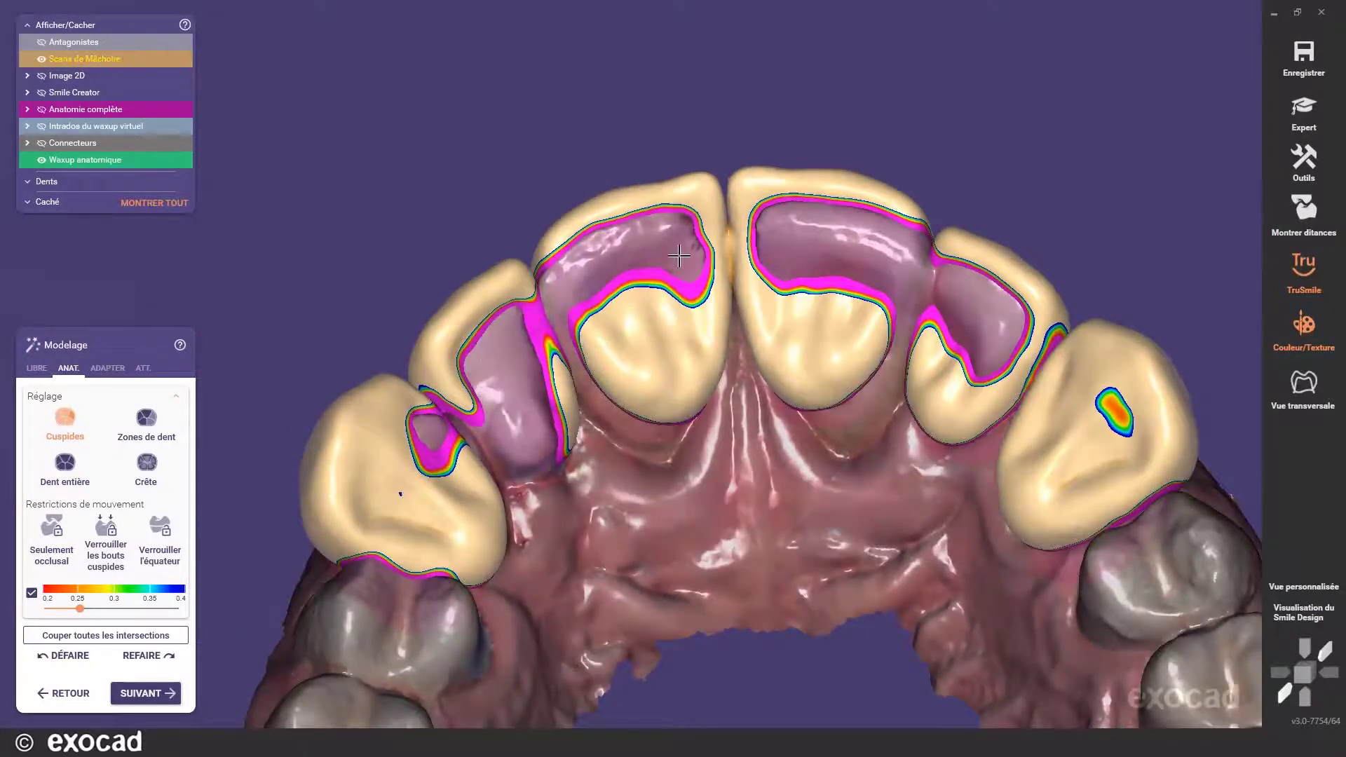
pyautogui.moveTo(687, 255); pyautogui.dragTo(782, 222, button='right')
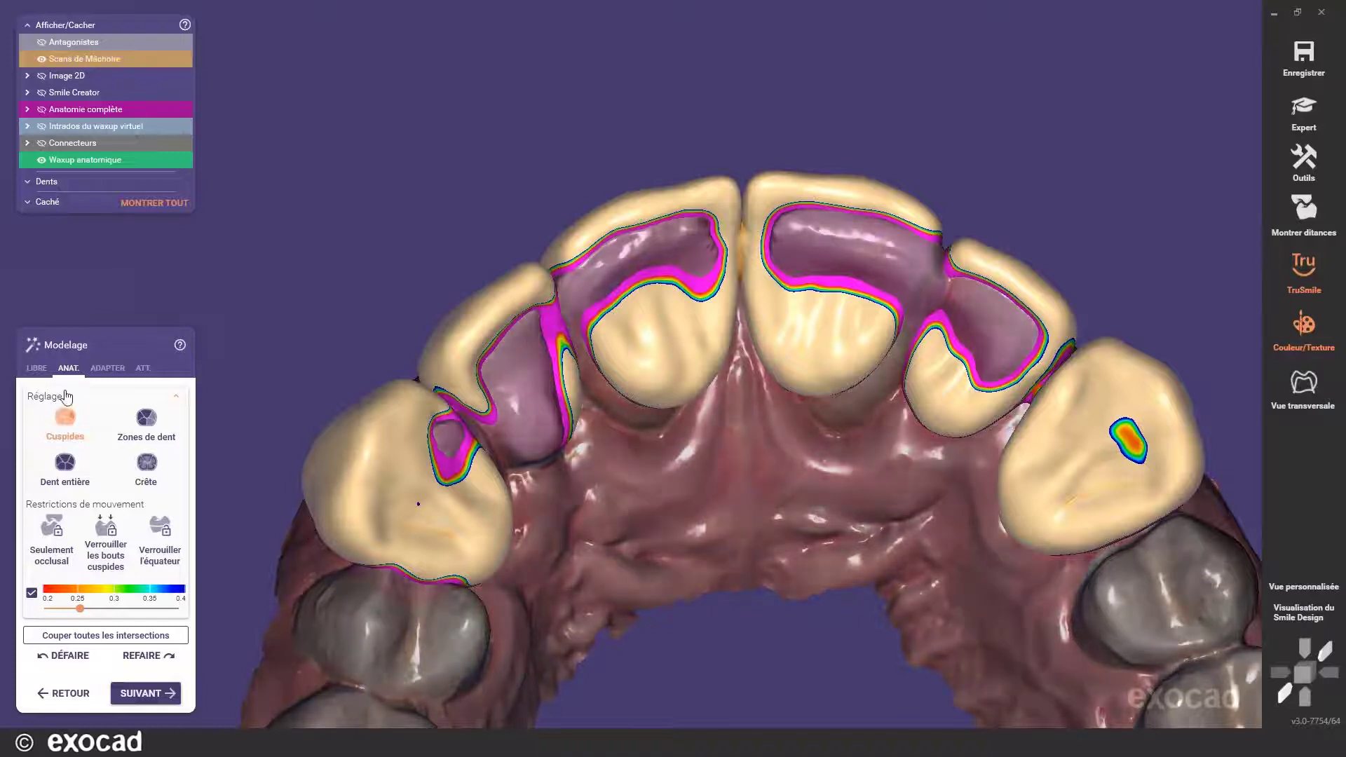
# - Remove the palatal wax-up material from teeth 11, 12 and 13 with free add/remove modelling at a higher brush strength
pyautogui.click(38, 370)
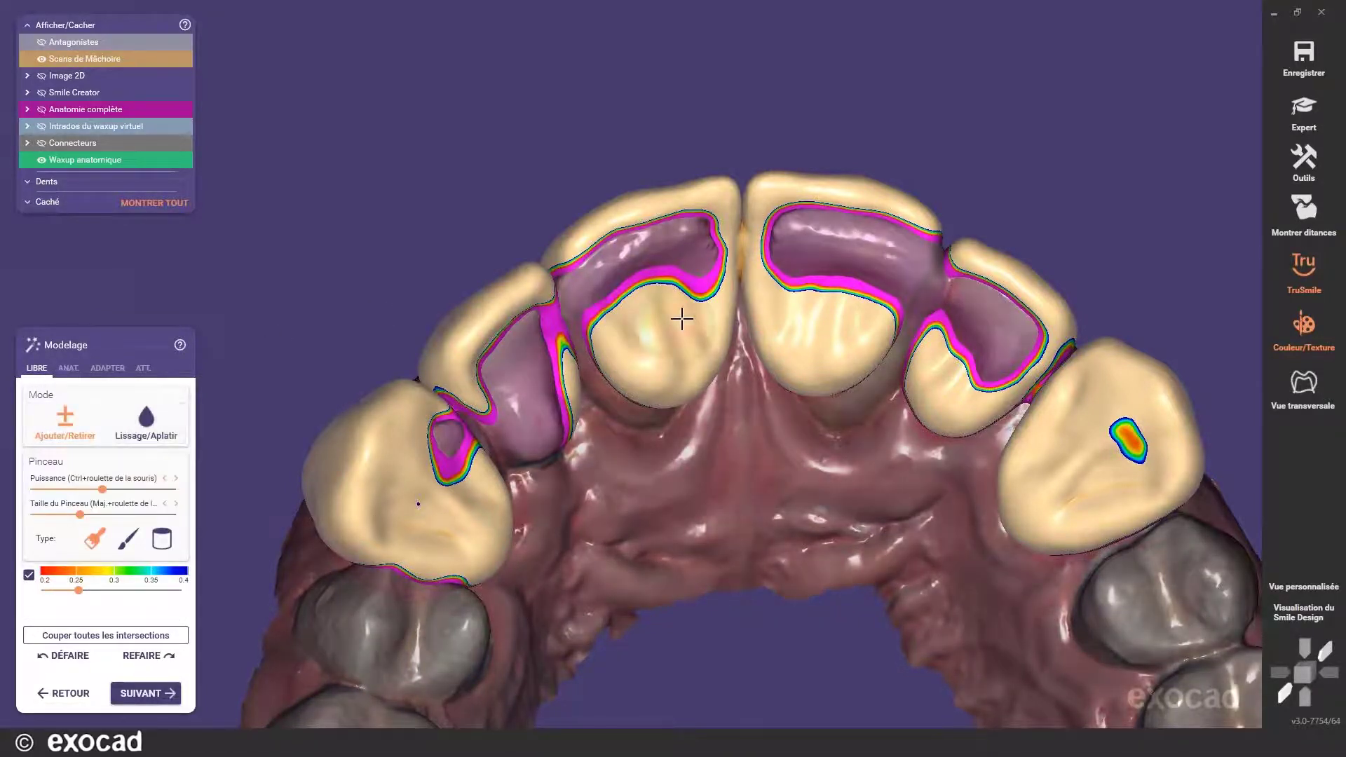
pyautogui.moveTo(682, 317); pyautogui.dragTo(729, 319, button='right')
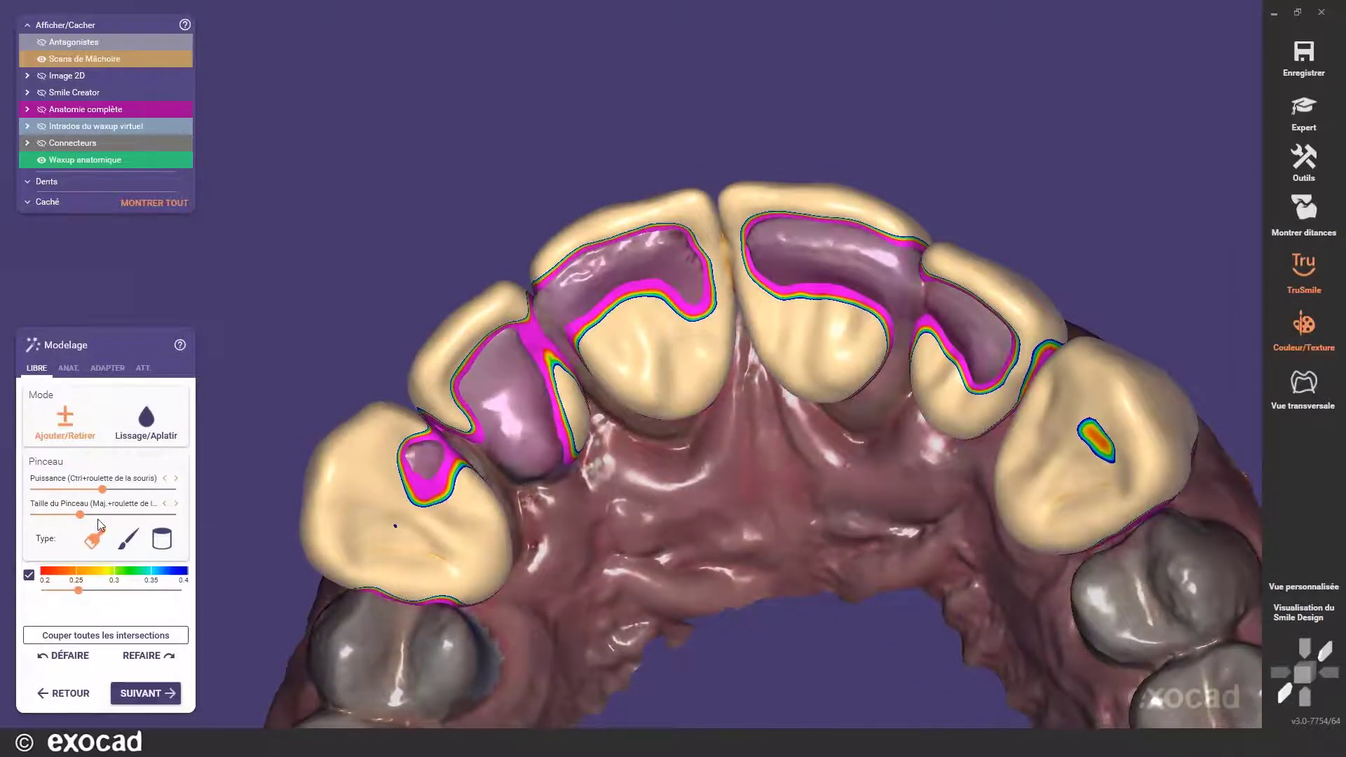
pyautogui.moveTo(104, 488); pyautogui.dragTo(159, 489)
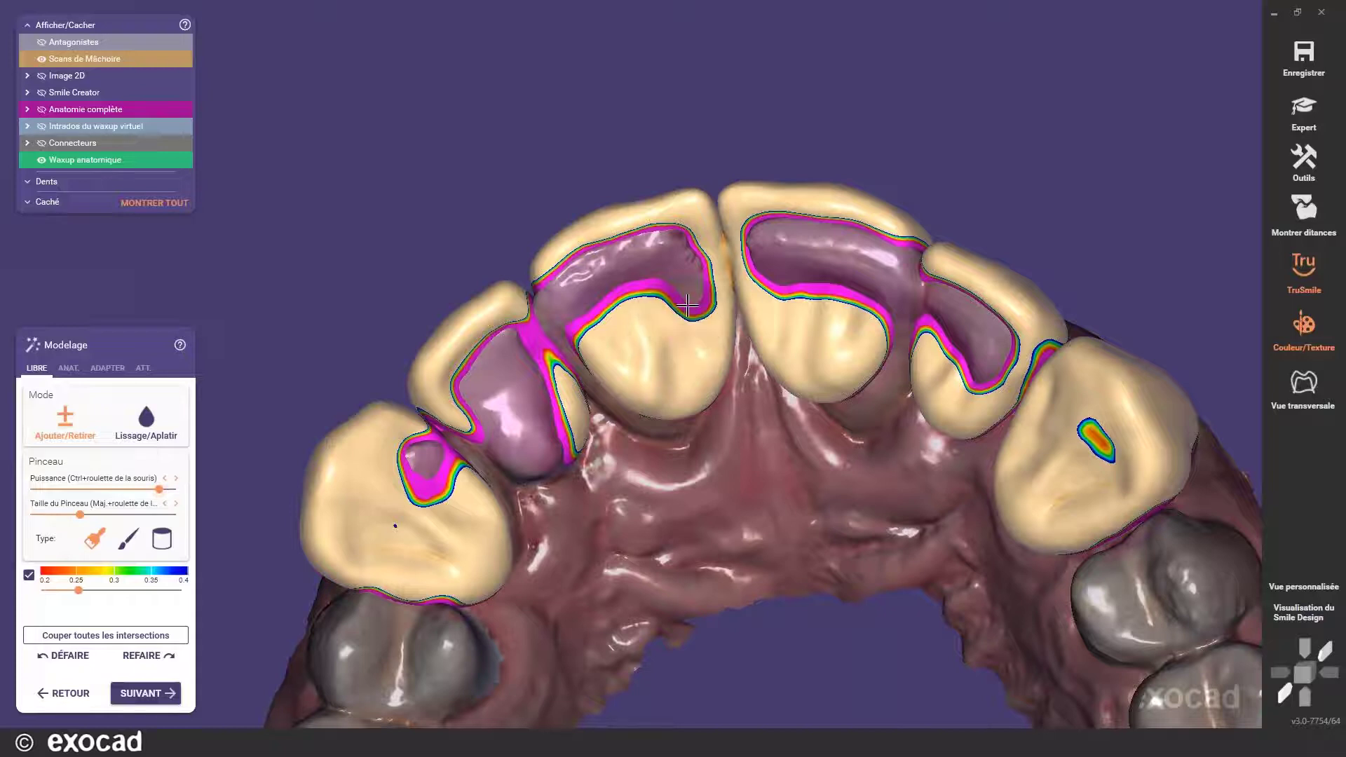
pyautogui.moveTo(711, 300)
pyautogui.mouseDown()
pyautogui.moveTo(693, 404)
pyautogui.moveTo(622, 382)
pyautogui.moveTo(603, 349)
pyautogui.moveTo(610, 315)
pyautogui.moveTo(646, 309)
pyautogui.moveTo(674, 398)
pyautogui.moveTo(634, 378)
pyautogui.moveTo(654, 338)
pyautogui.moveTo(671, 381)
pyautogui.mouseUp()
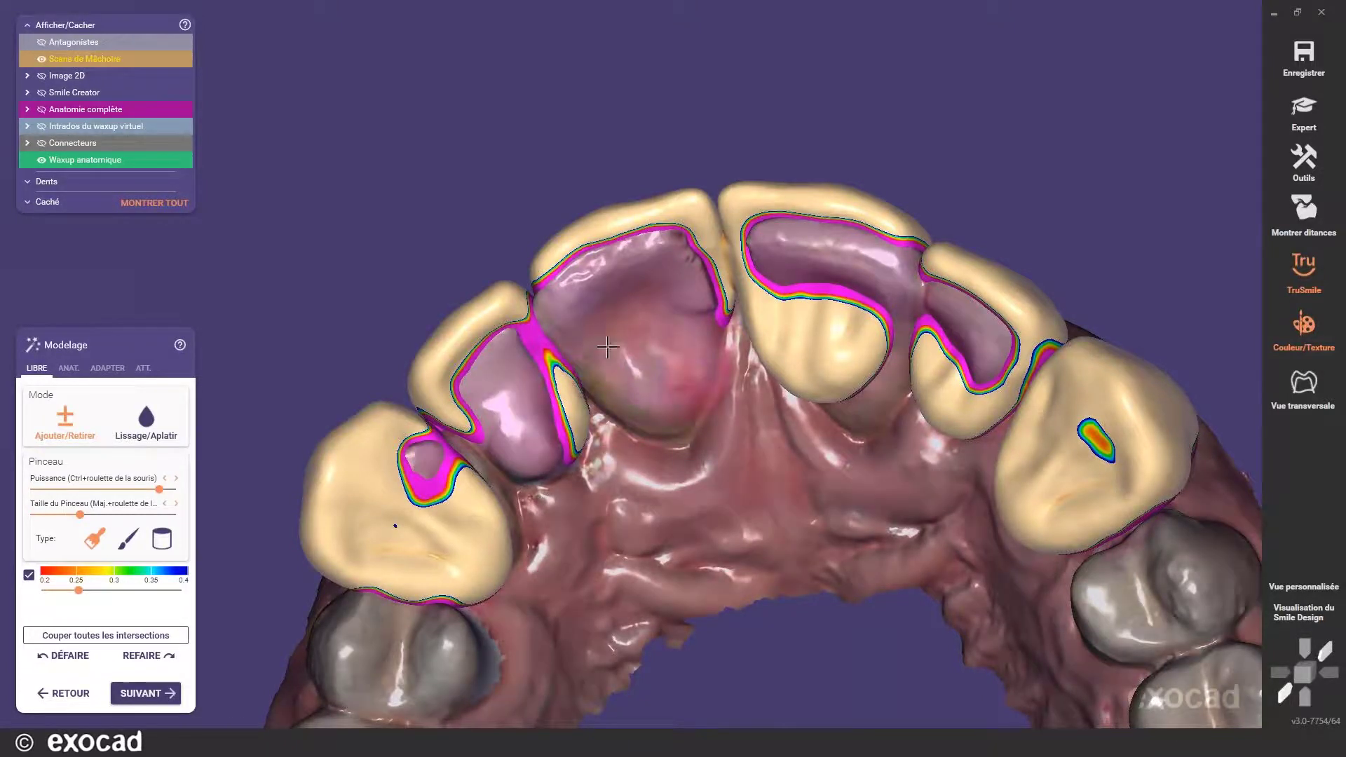
pyautogui.moveTo(571, 350)
pyautogui.mouseDown()
pyautogui.moveTo(572, 426)
pyautogui.moveTo(558, 393)
pyautogui.moveTo(528, 375)
pyautogui.mouseUp()
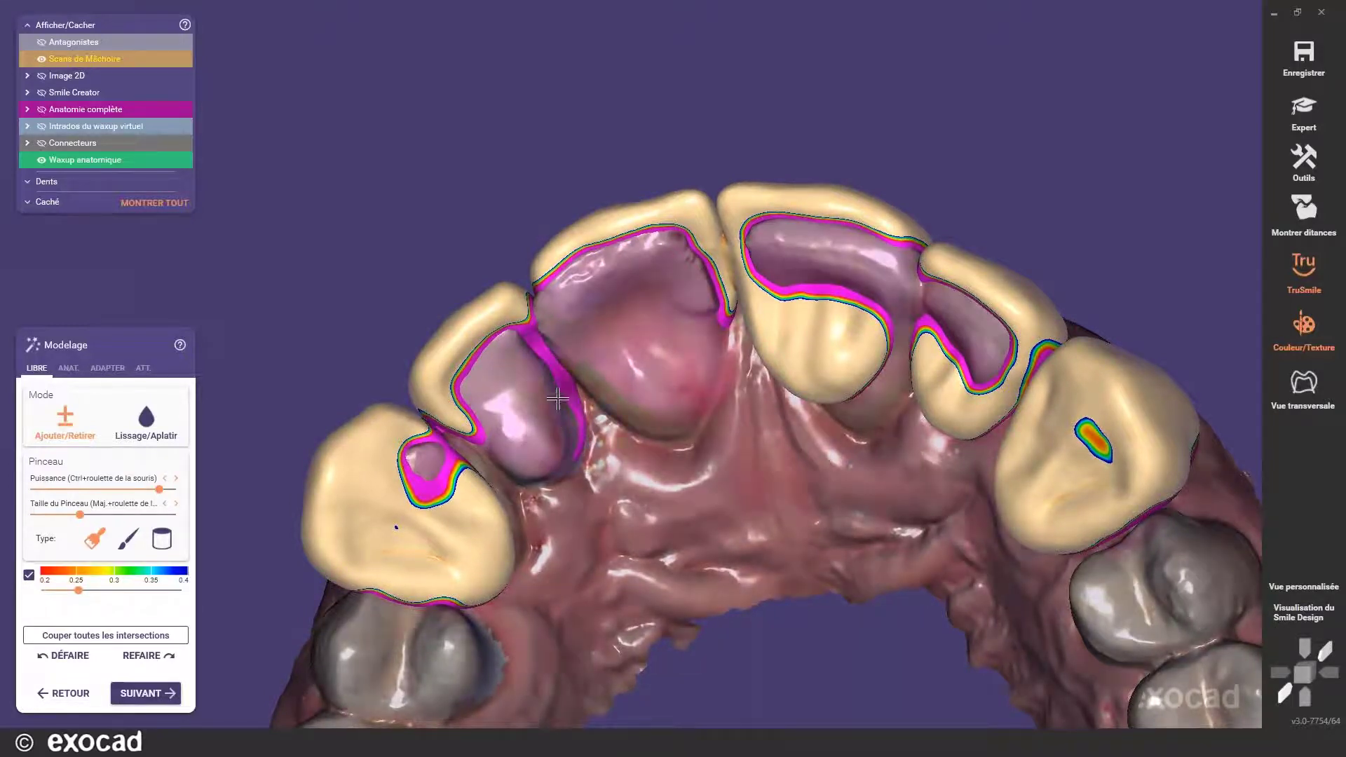
pyautogui.moveTo(582, 453); pyautogui.dragTo(576, 447, button='right')
pyautogui.moveTo(469, 427)
pyautogui.mouseDown()
pyautogui.moveTo(393, 510)
pyautogui.moveTo(383, 560)
pyautogui.moveTo(414, 571)
pyautogui.moveTo(438, 553)
pyautogui.moveTo(462, 489)
pyautogui.moveTo(490, 549)
pyautogui.moveTo(482, 537)
pyautogui.moveTo(504, 524)
pyautogui.moveTo(492, 545)
pyautogui.mouseUp()
pyautogui.moveTo(531, 549); pyautogui.dragTo(562, 559, button='right')
pyautogui.moveTo(538, 553)
pyautogui.mouseDown()
pyautogui.moveTo(516, 589)
pyautogui.moveTo(486, 594)
pyautogui.moveTo(459, 561)
pyautogui.moveTo(475, 541)
pyautogui.moveTo(519, 586)
pyautogui.moveTo(489, 589)
pyautogui.moveTo(473, 549)
pyautogui.mouseUp()
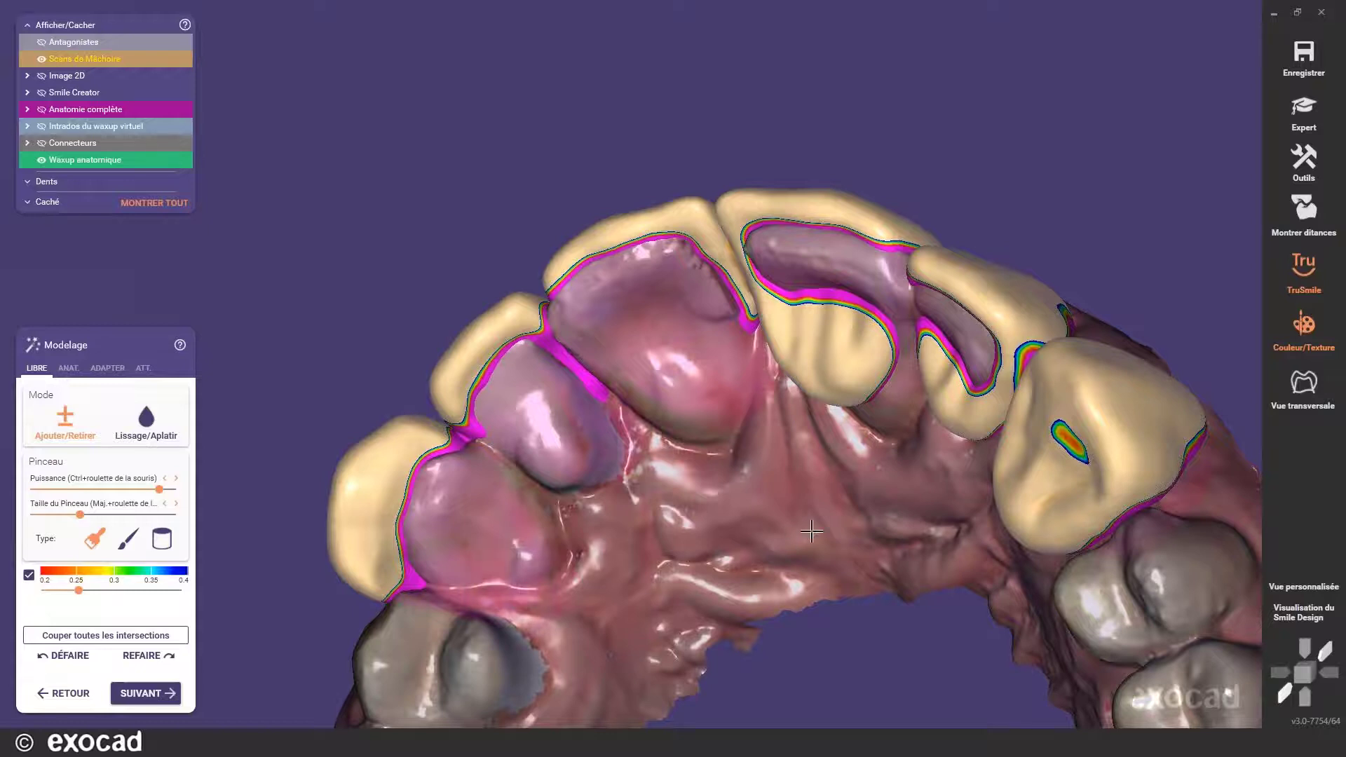
# - Add wax-up material over the exposed palatal surfaces of teeth 21 and 22 with the add/remove brush
pyautogui.moveTo(805, 534); pyautogui.dragTo(826, 509, button='right')
pyautogui.moveTo(886, 256)
pyautogui.mouseDown()
pyautogui.moveTo(876, 279)
pyautogui.moveTo(891, 272)
pyautogui.moveTo(900, 221)
pyautogui.moveTo(833, 239)
pyautogui.moveTo(788, 280)
pyautogui.moveTo(769, 226)
pyautogui.moveTo(848, 228)
pyautogui.mouseUp()
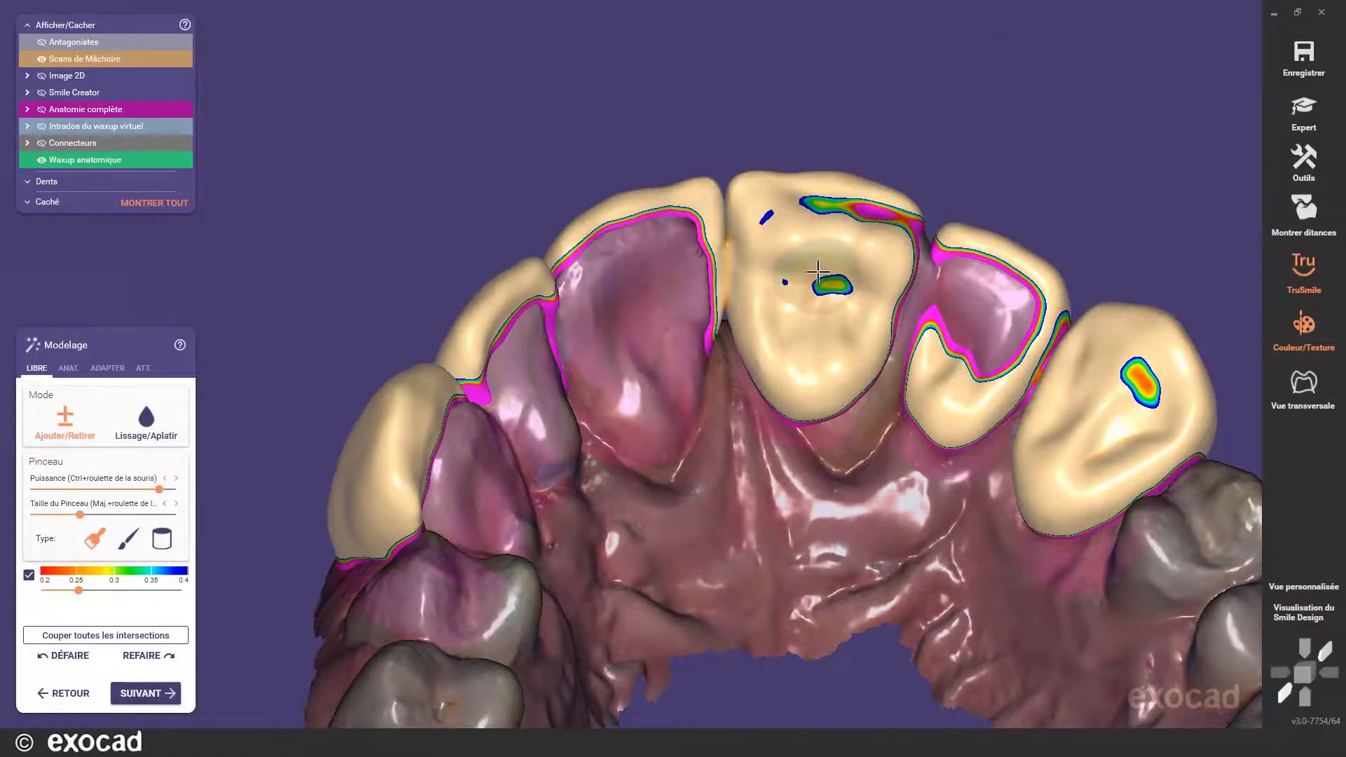
pyautogui.moveTo(817, 271); pyautogui.dragTo(1026, 324, button='right')
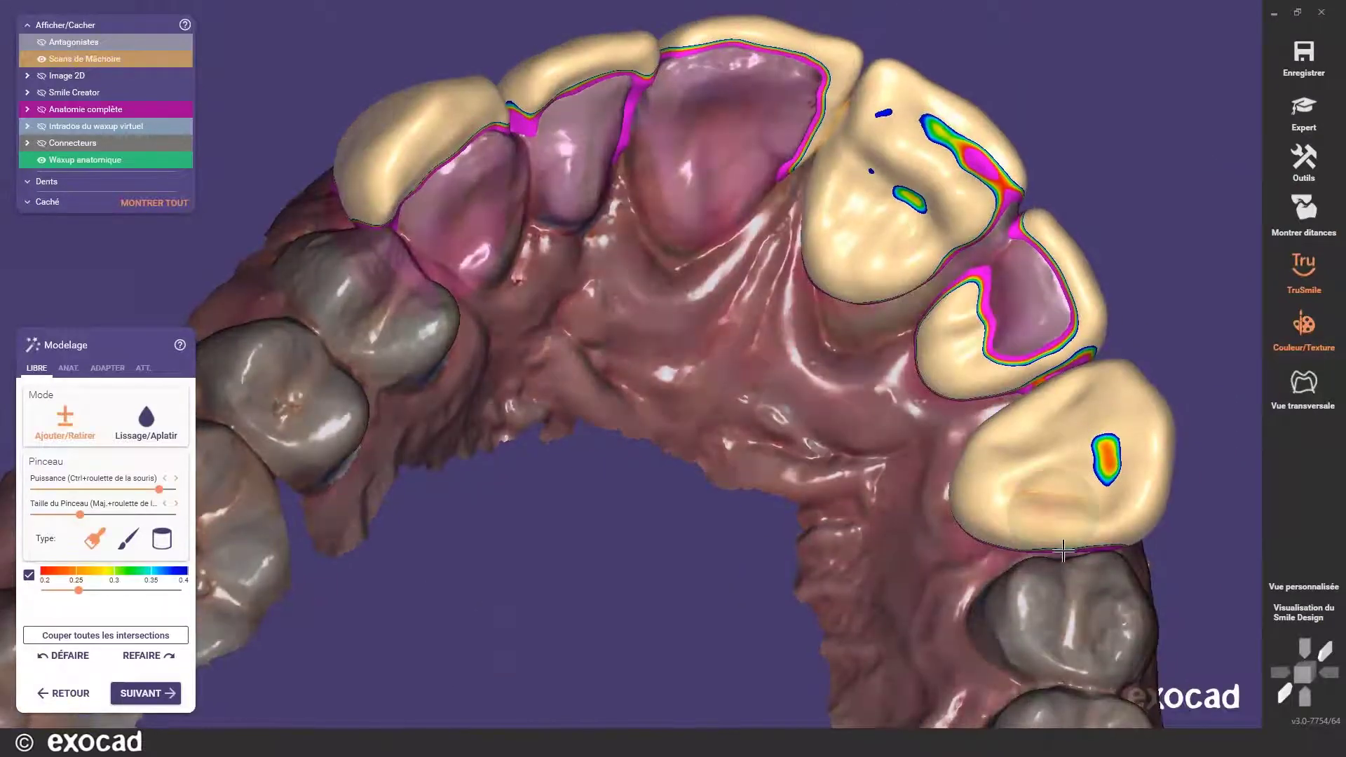
pyautogui.moveTo(1155, 210); pyautogui.dragTo(964, 175, button='right')
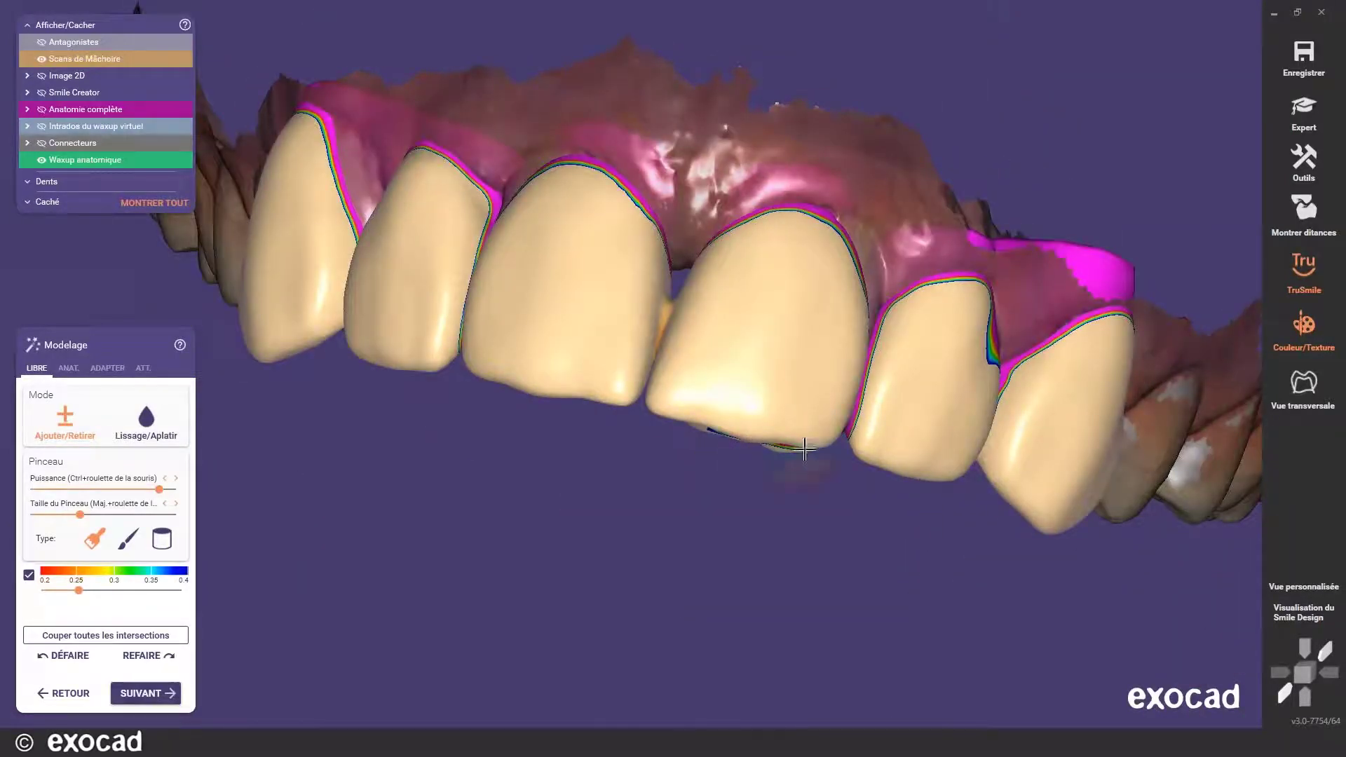
pyautogui.moveTo(805, 448); pyautogui.dragTo(892, 297, button='right')
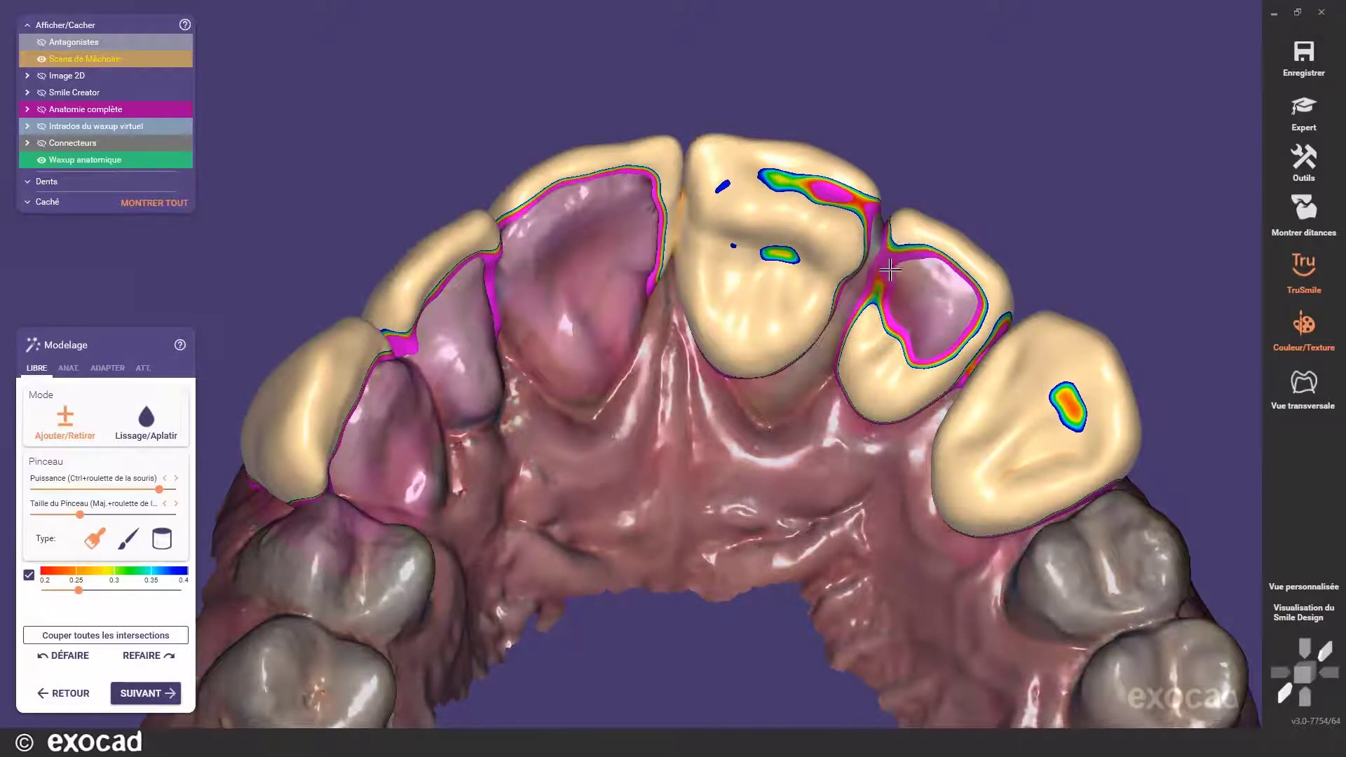
pyautogui.moveTo(890, 269)
pyautogui.mouseDown()
pyautogui.moveTo(925, 325)
pyautogui.moveTo(942, 307)
pyautogui.moveTo(943, 331)
pyautogui.mouseUp()
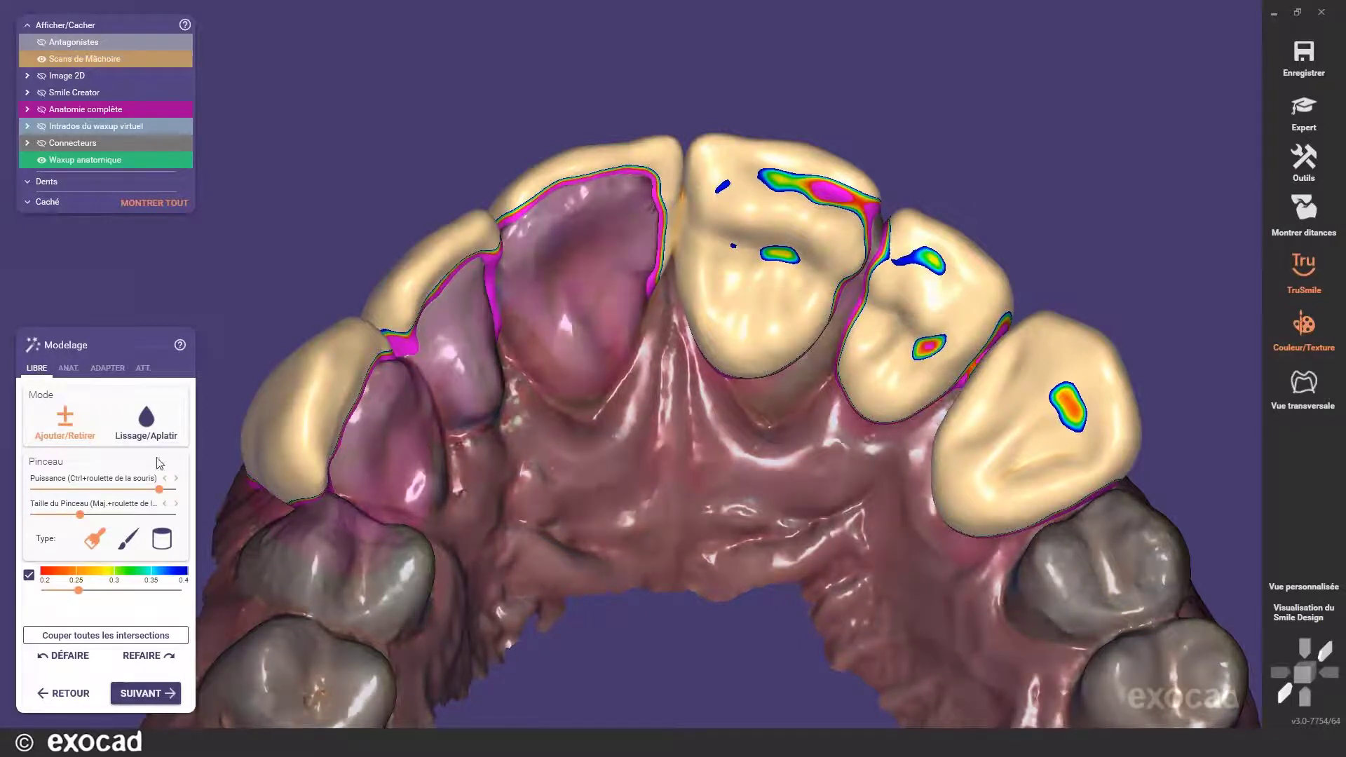
# - Smooth the palatal wax-up surfaces of teeth 21 and 22 and the area between them with the free modelling smoothing brush
pyautogui.click(147, 420)
pyautogui.moveTo(927, 317)
pyautogui.mouseDown()
pyautogui.moveTo(907, 293)
pyautogui.moveTo(931, 330)
pyautogui.mouseUp()
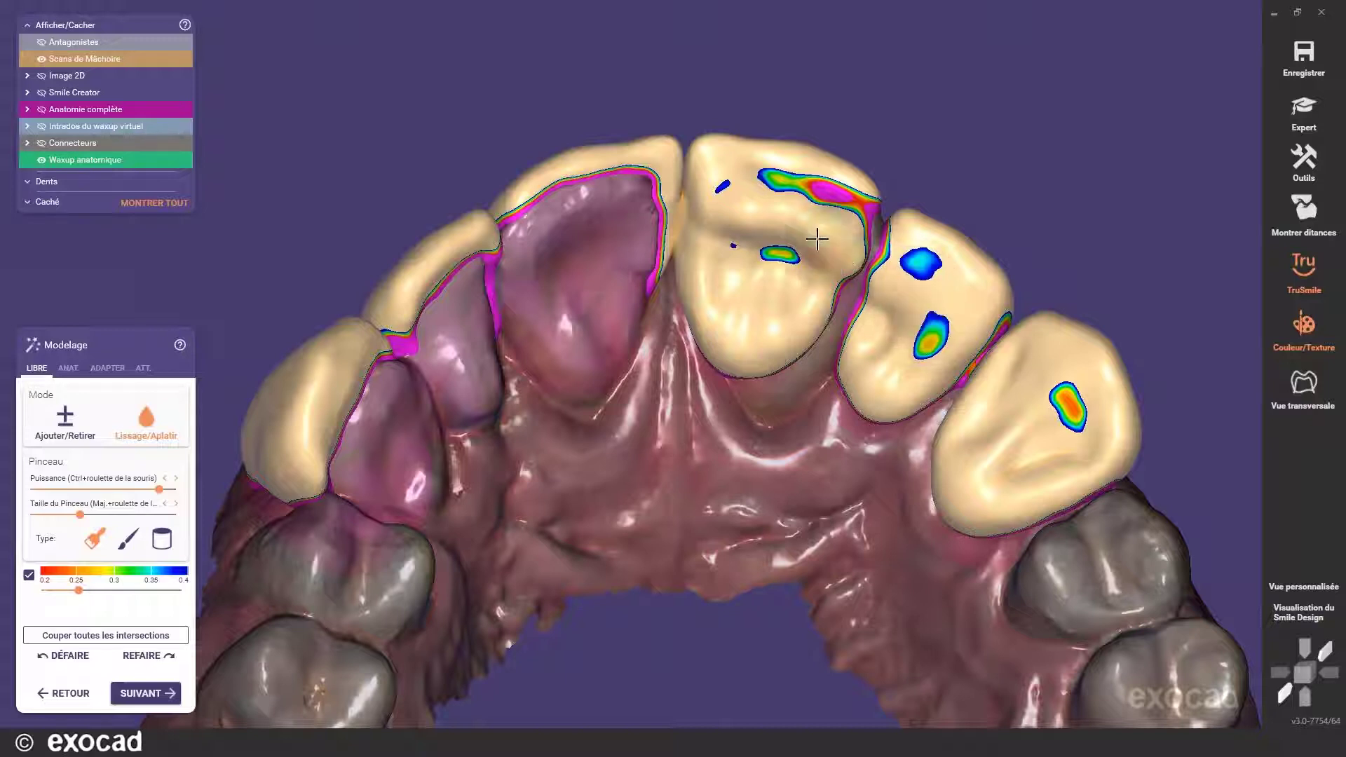
pyautogui.moveTo(816, 239)
pyautogui.mouseDown()
pyautogui.moveTo(730, 207)
pyautogui.moveTo(799, 234)
pyautogui.moveTo(813, 270)
pyautogui.mouseUp()
pyautogui.moveTo(817, 301); pyautogui.dragTo(831, 332, button='right')
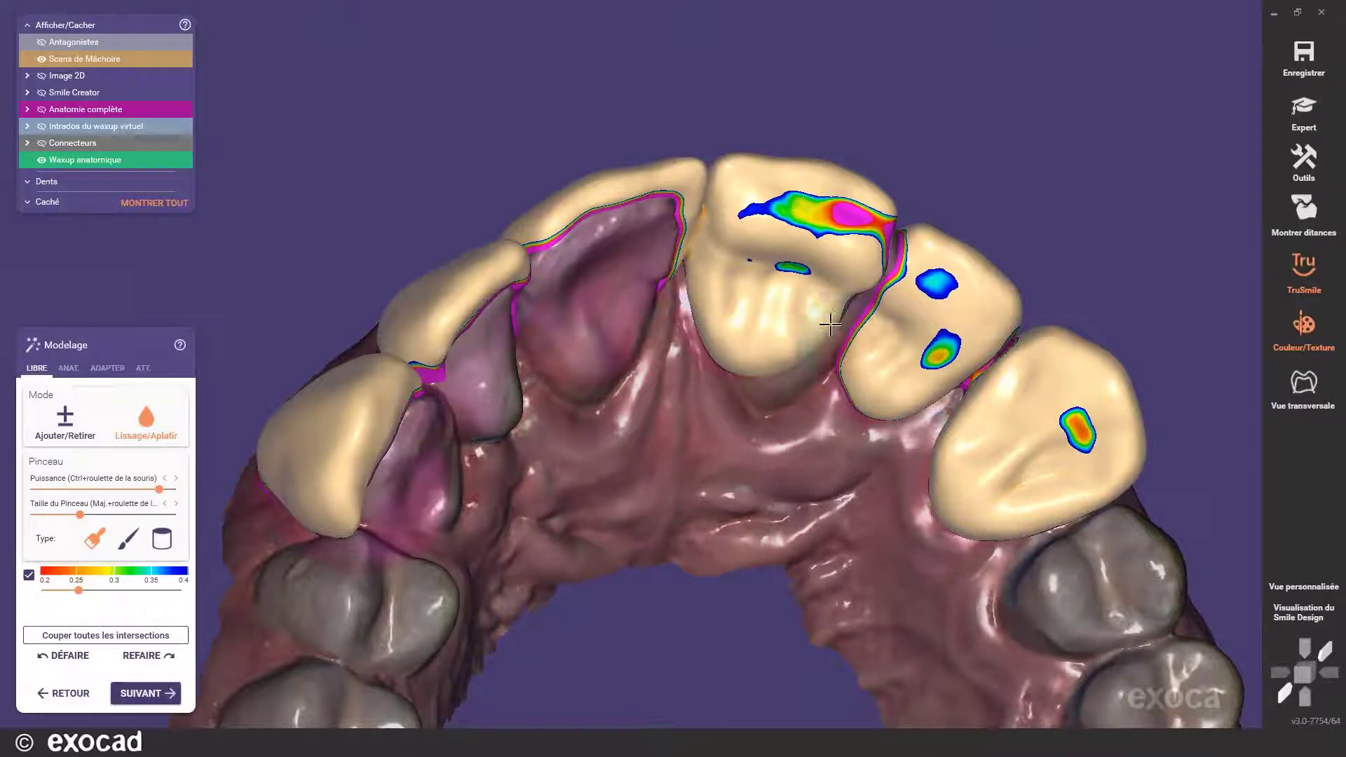
pyautogui.moveTo(783, 325); pyautogui.dragTo(830, 291, button='right')
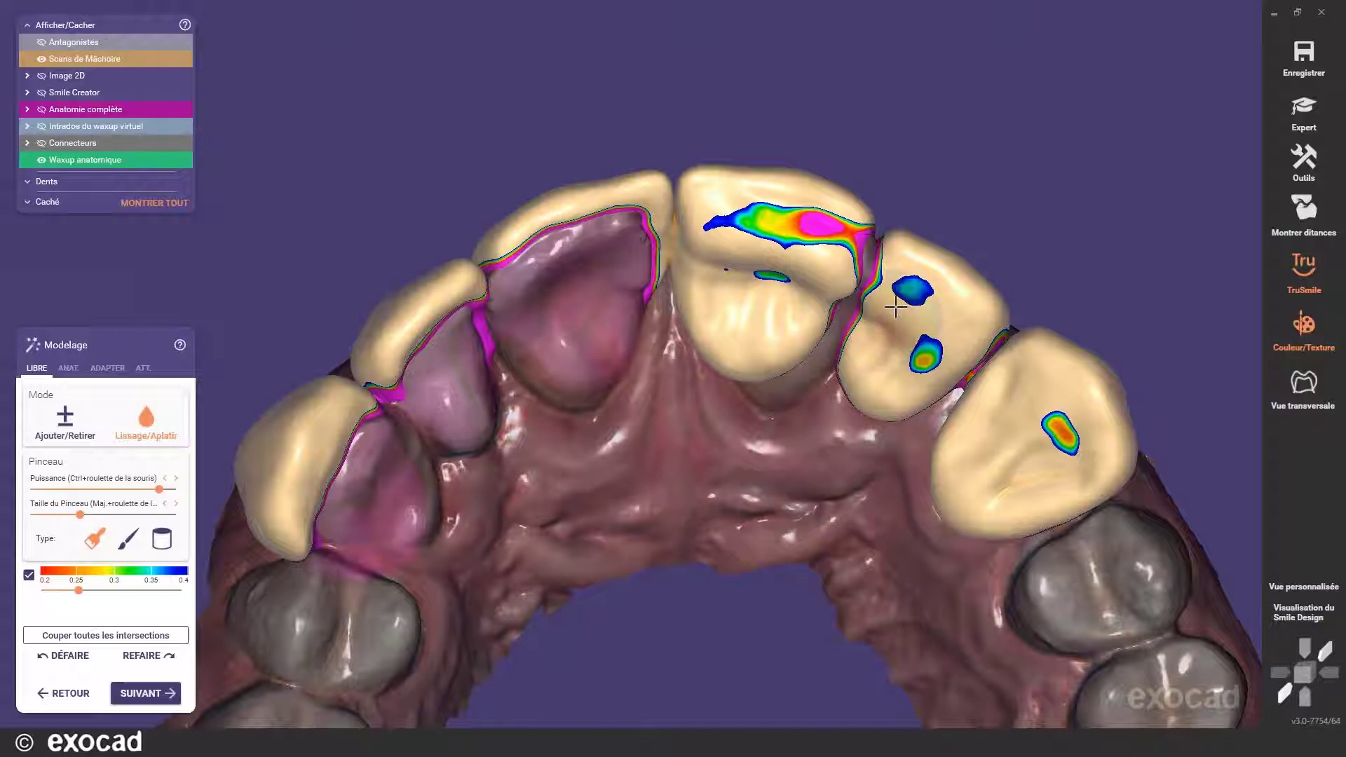
pyautogui.moveTo(802, 315); pyautogui.dragTo(832, 277, button='right')
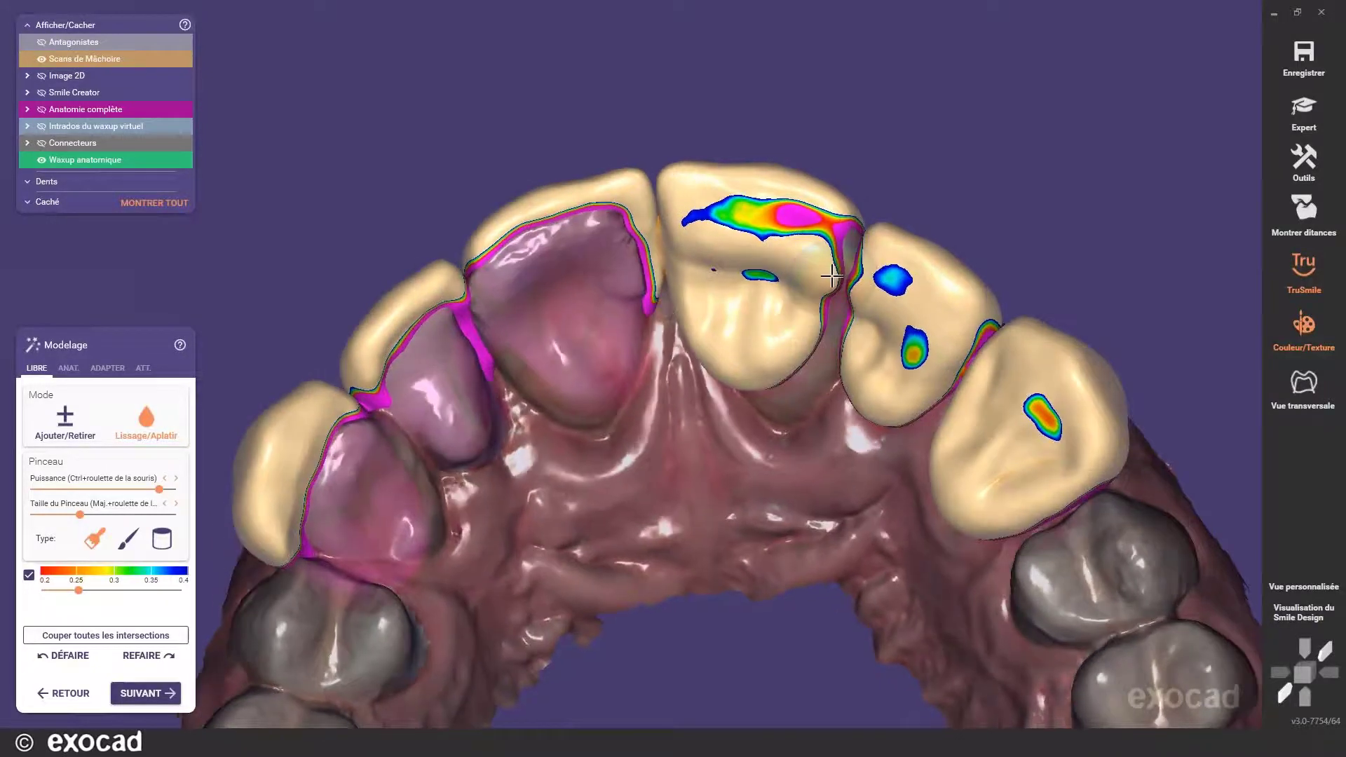
pyautogui.moveTo(918, 316); pyautogui.dragTo(877, 320, button='right')
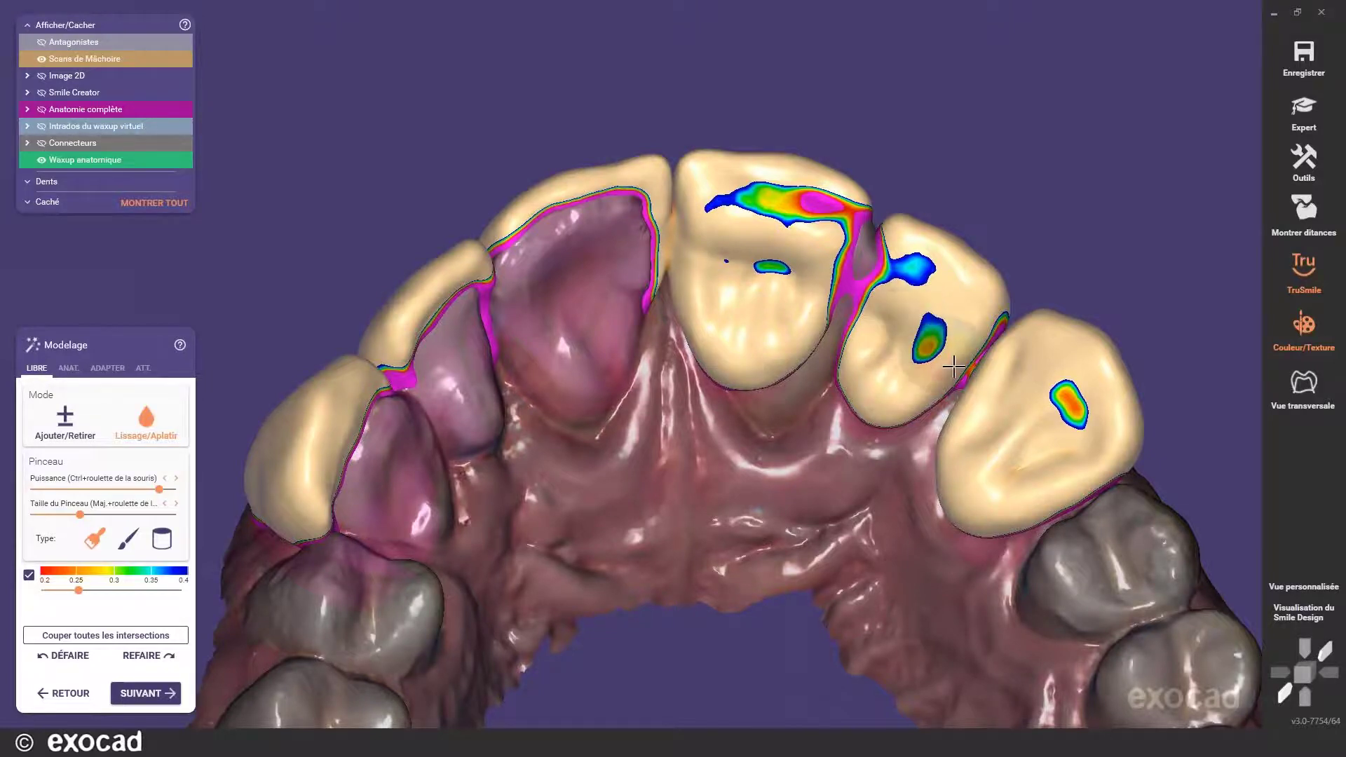
pyautogui.moveTo(953, 366); pyautogui.dragTo(947, 365, button='right')
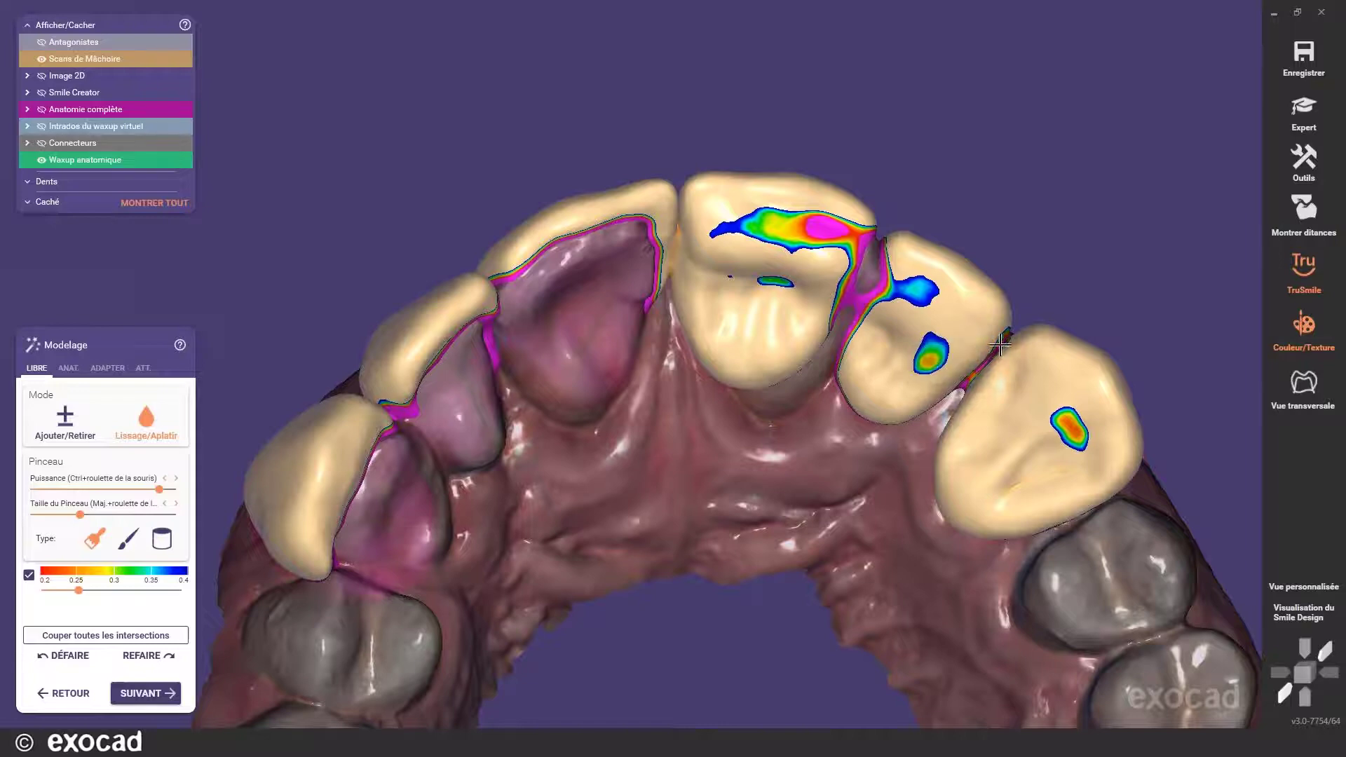
pyautogui.moveTo(983, 264); pyautogui.dragTo(787, 340, button='right')
pyautogui.moveTo(787, 339)
pyautogui.mouseDown()
pyautogui.moveTo(733, 354)
pyautogui.moveTo(724, 318)
pyautogui.moveTo(764, 301)
pyautogui.moveTo(814, 324)
pyautogui.mouseUp()
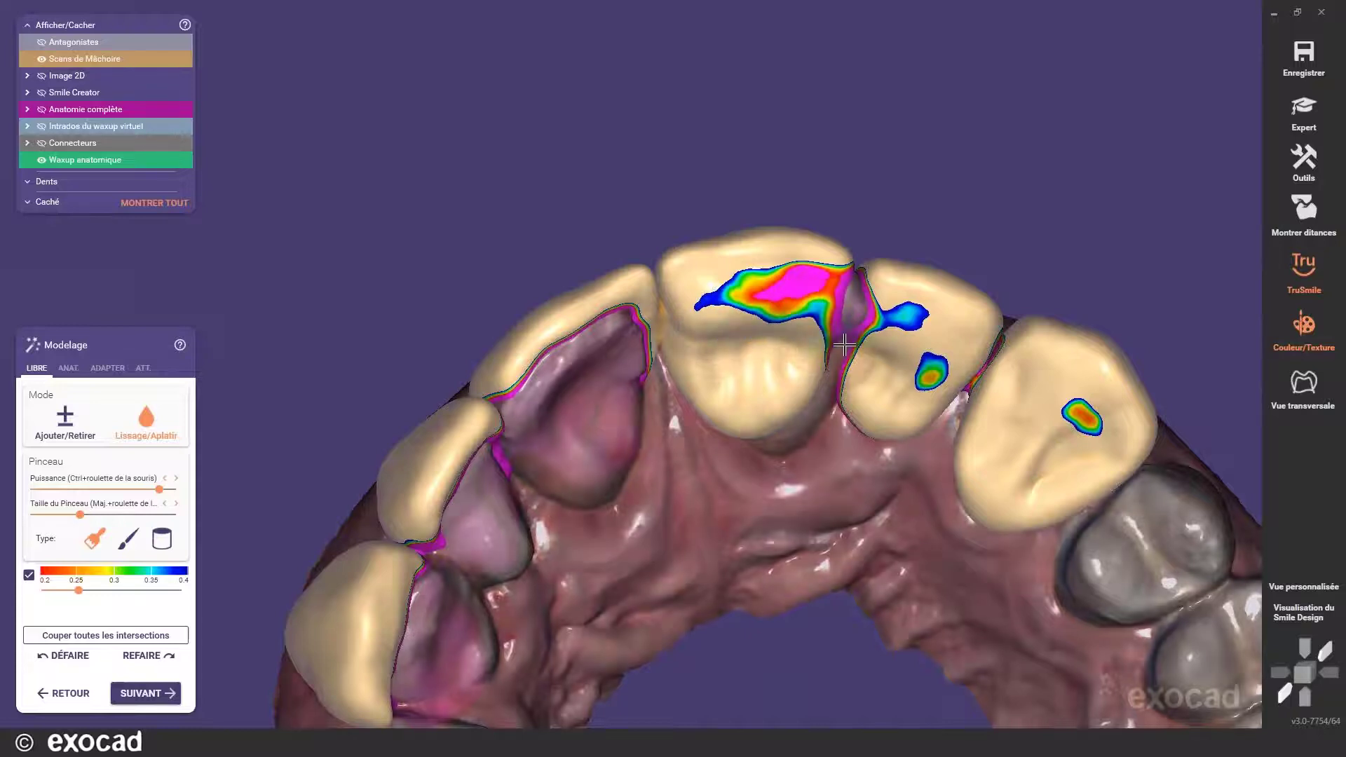
pyautogui.moveTo(814, 325); pyautogui.dragTo(843, 384, button='right')
# - Adapt the wax-up to the jaw scan with the pontic adaptation at a gingival distance of 0 mm
pyautogui.click(107, 369)
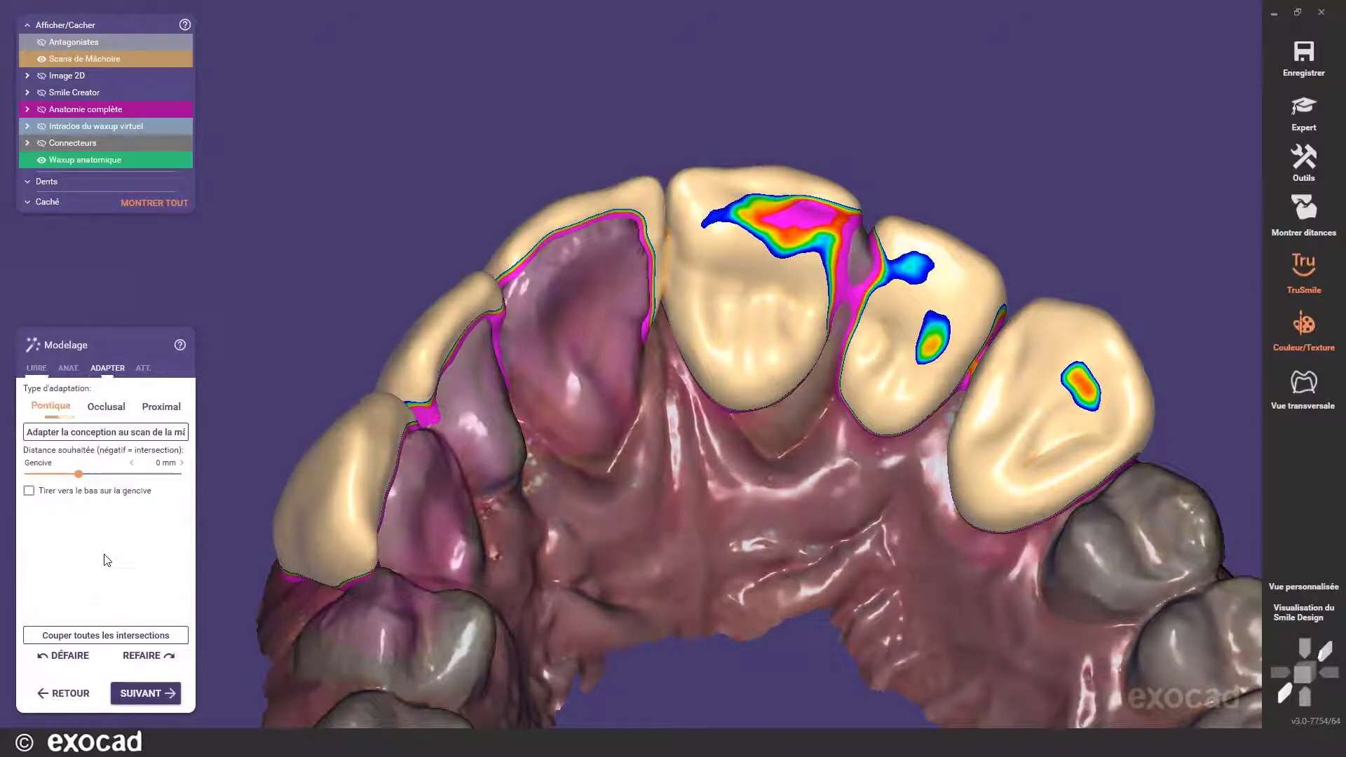
pyautogui.click(110, 432)
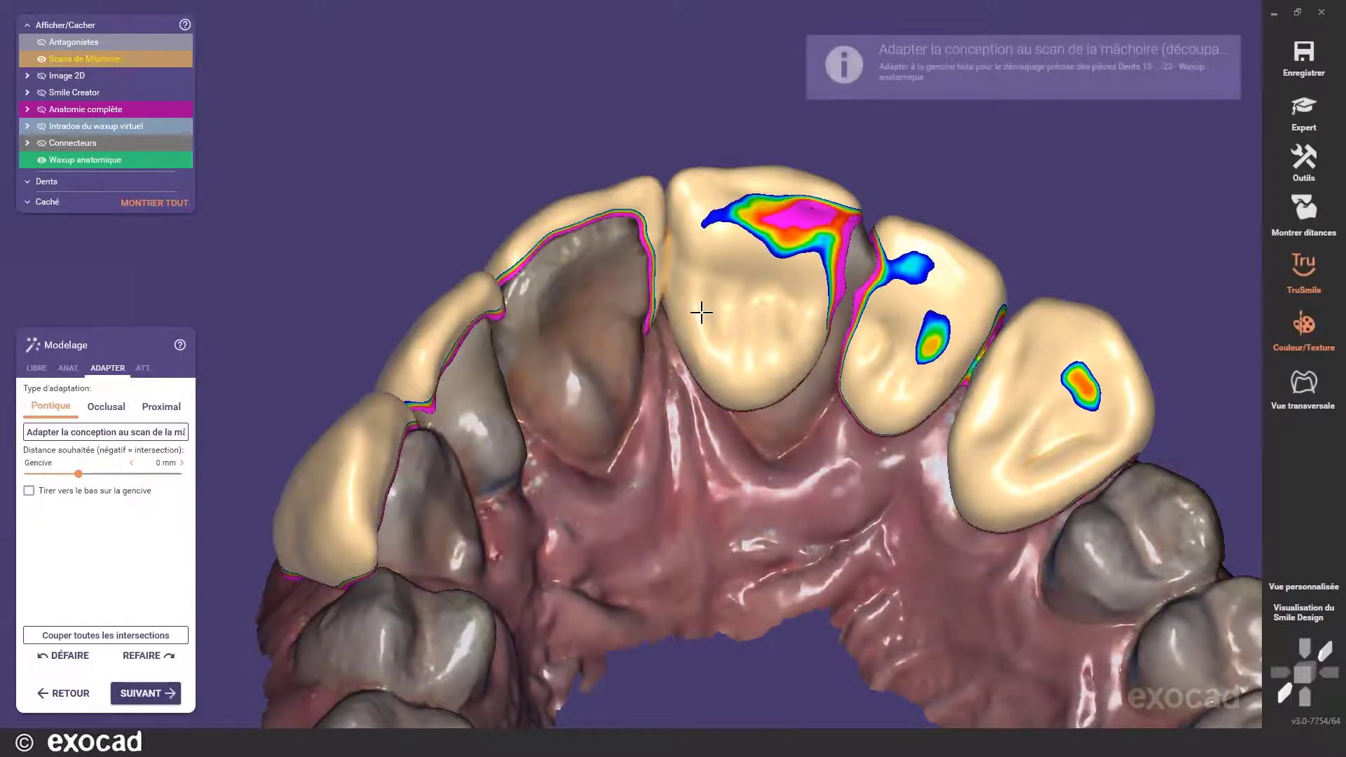
pyautogui.moveTo(655, 357); pyautogui.dragTo(551, 207, button='right')
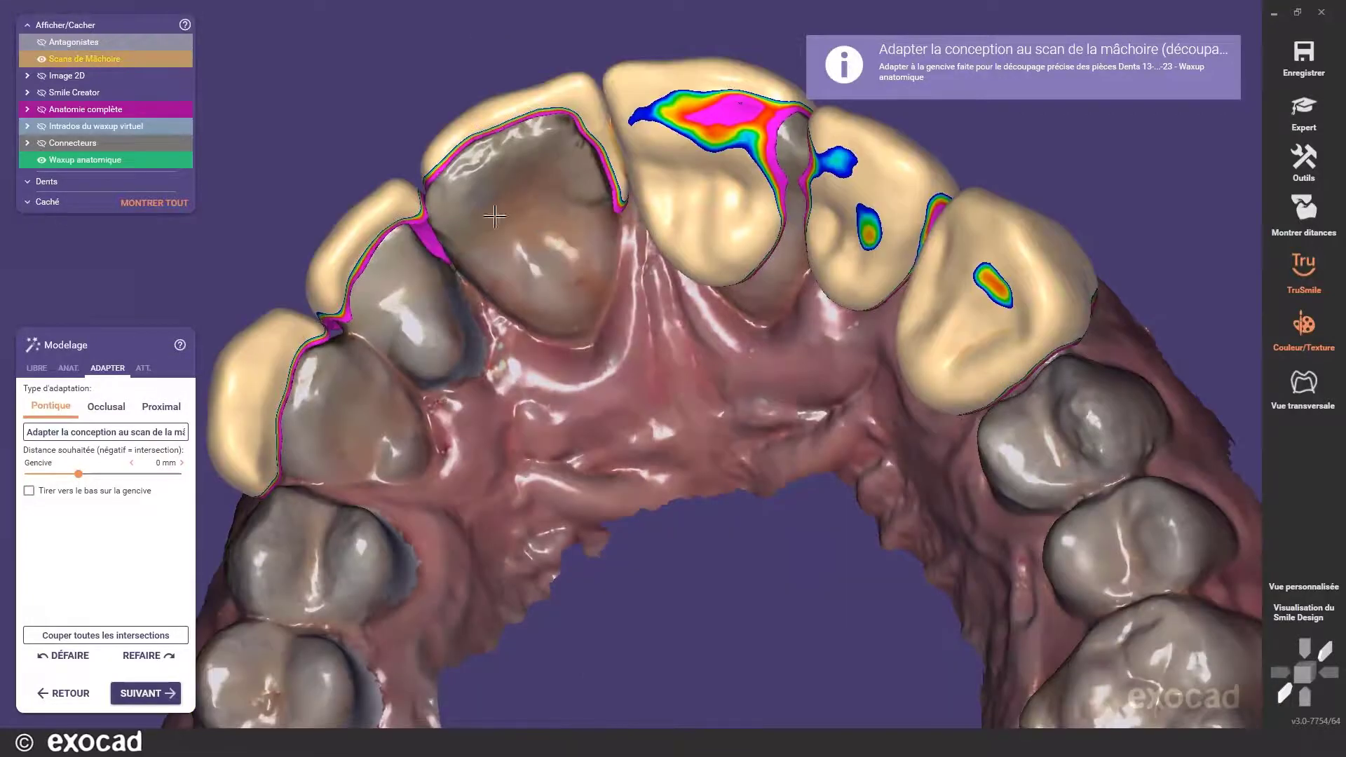
pyautogui.moveTo(759, 353)
pyautogui.mouseDown(button='right')
pyautogui.moveTo(785, 372)
pyautogui.moveTo(759, 344)
pyautogui.mouseUp(button='right')
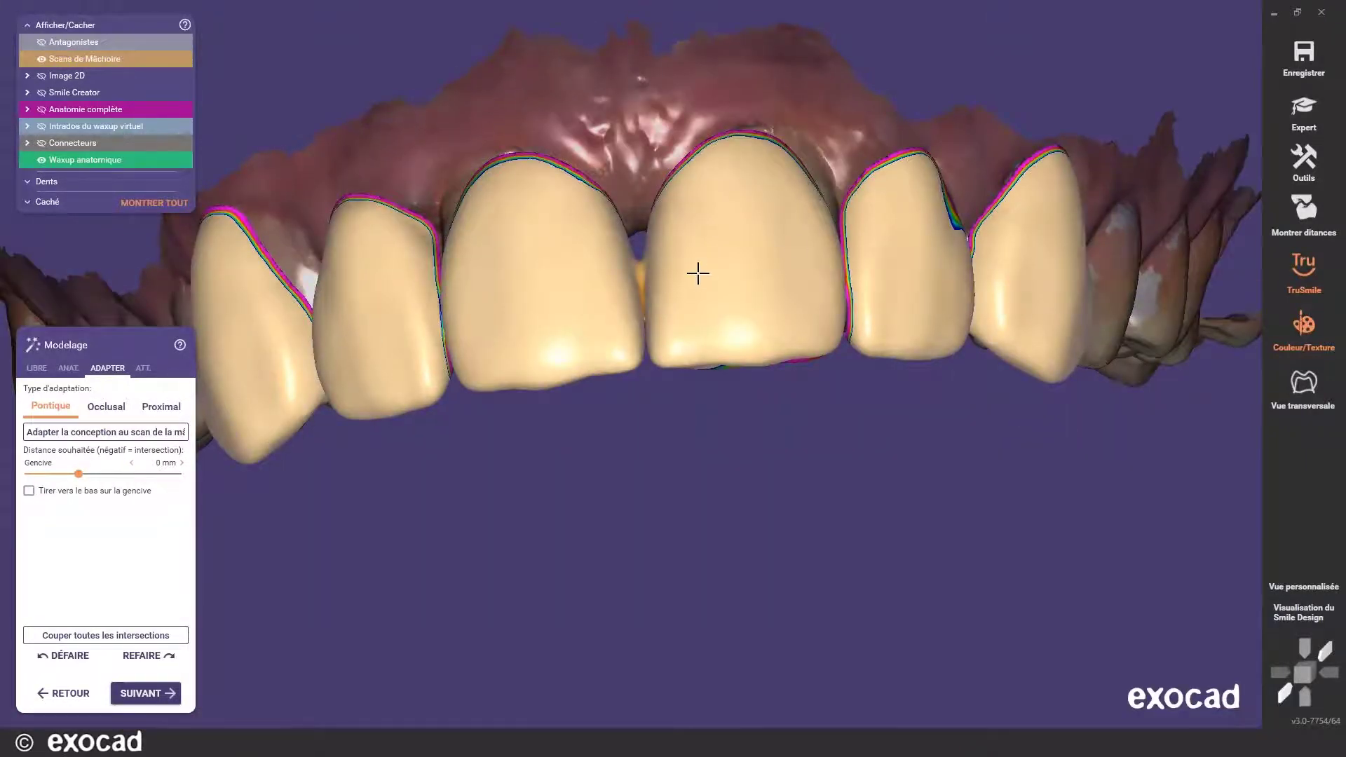
pyautogui.moveTo(697, 274); pyautogui.dragTo(663, 237, button='right')
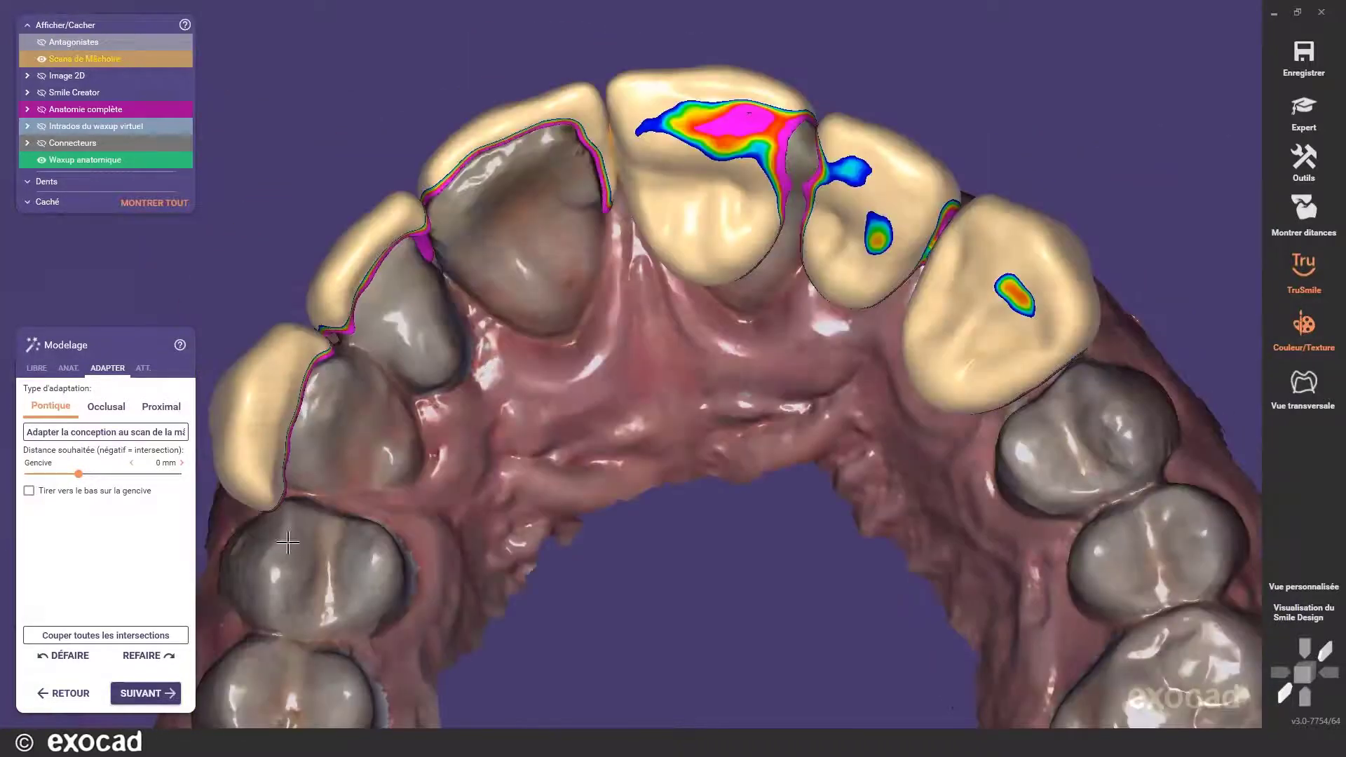
# - Cut all intersections of the wax-up, allowing the precise cut to the jaw scan to be repeated
pyautogui.click(155, 694)
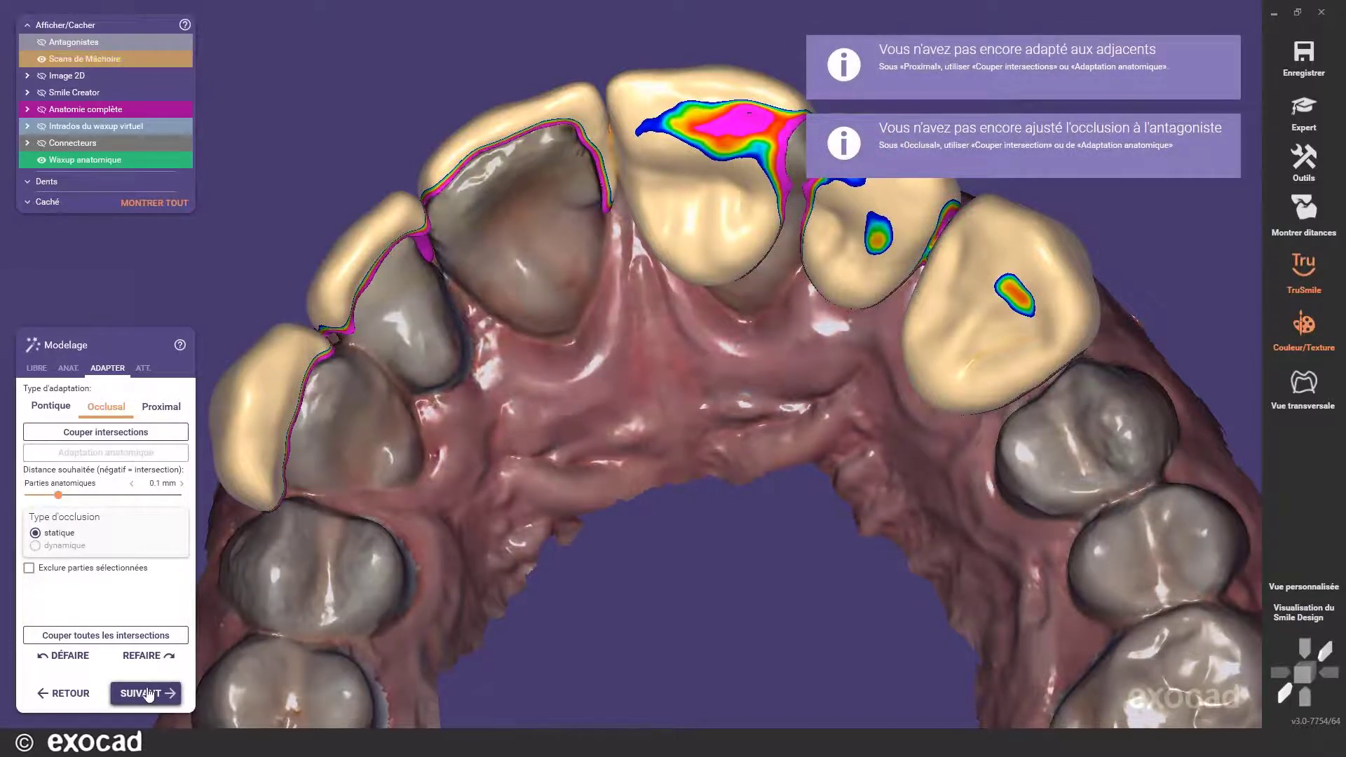
pyautogui.click(127, 635)
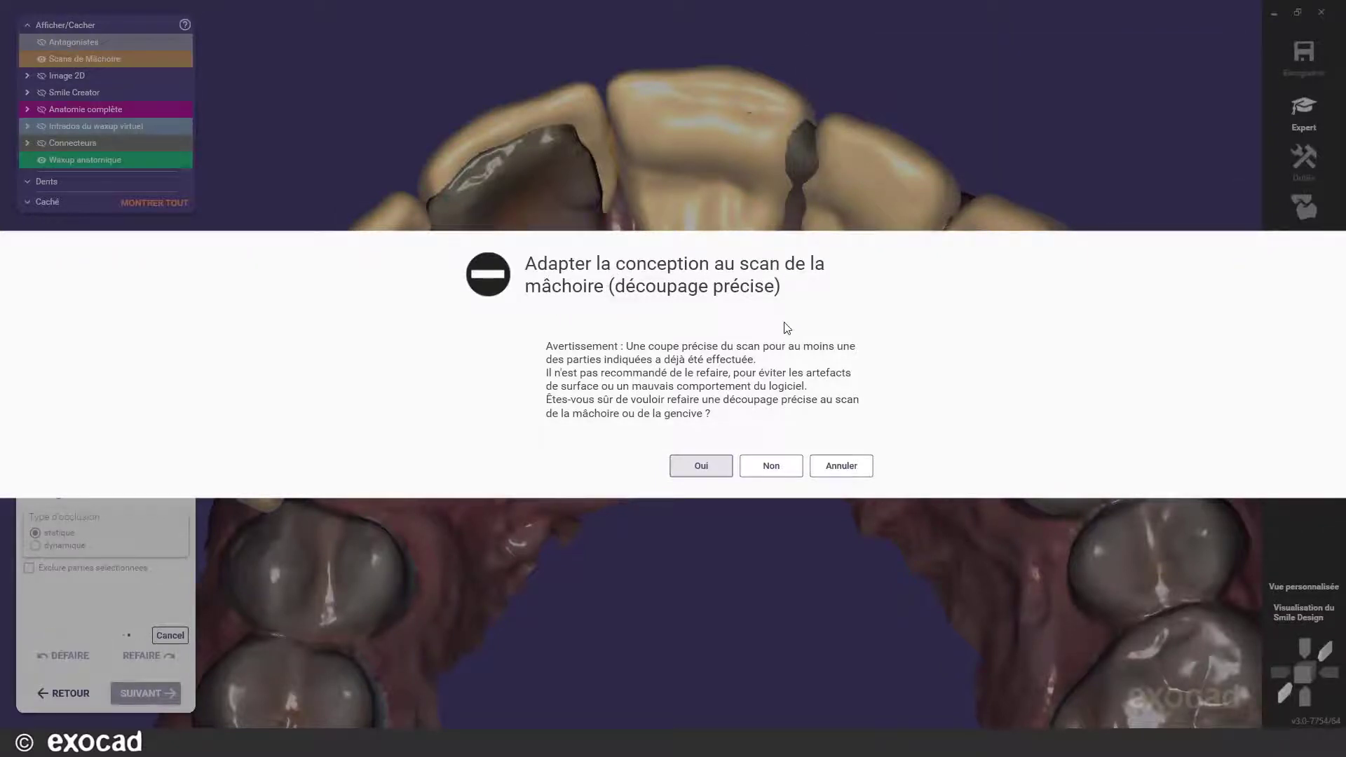
pyautogui.click(700, 469)
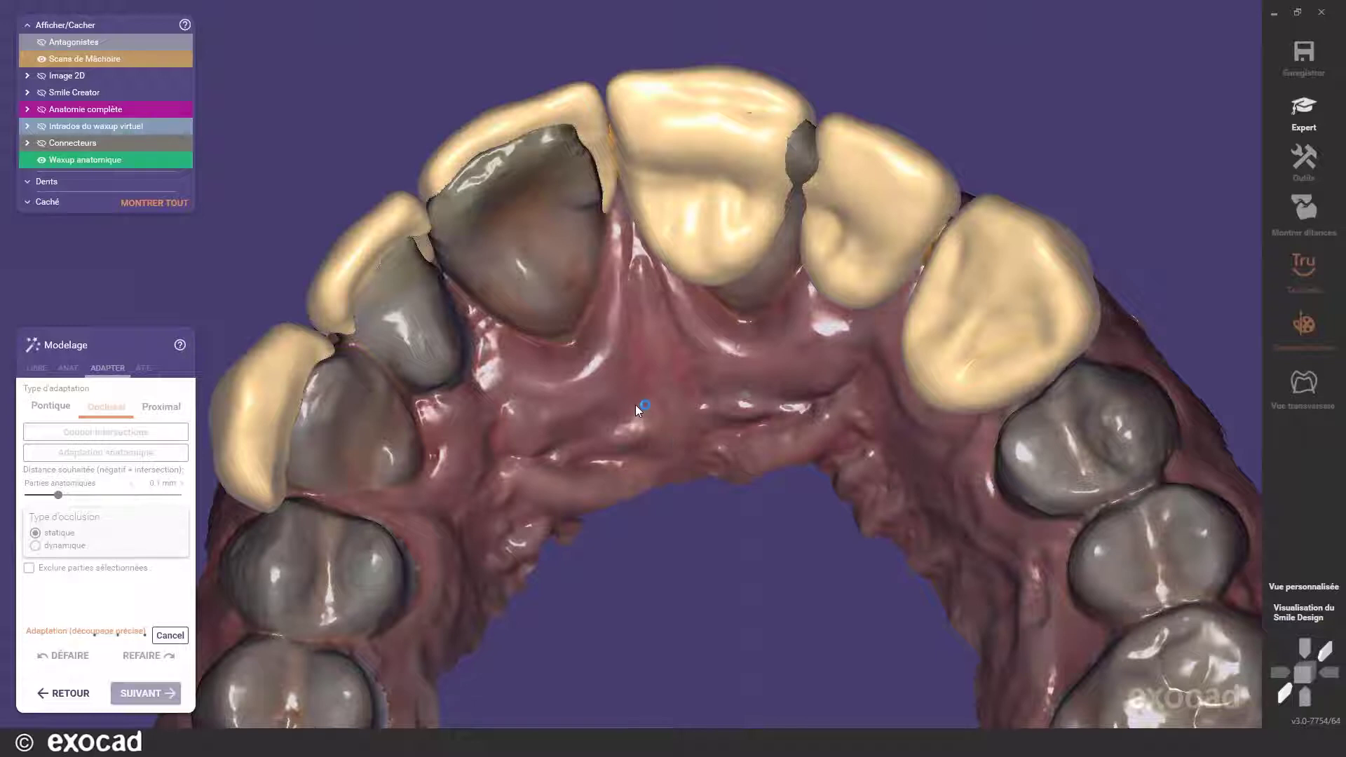
# - Examine the facial, incisal and palatal sides of the wax-up during and after the intersection cut
pyautogui.scroll(-5, 587, 389)
pyautogui.moveTo(587, 389); pyautogui.dragTo(686, 273, button='right')
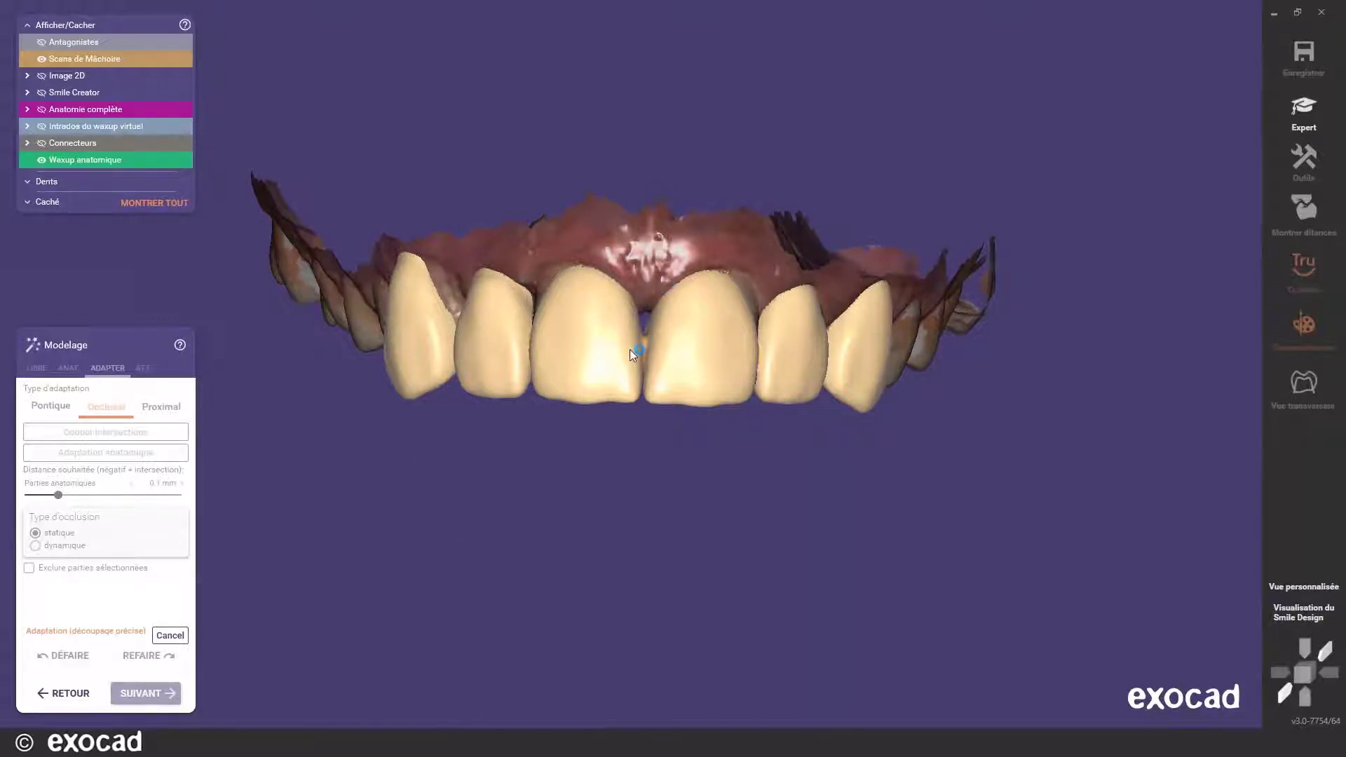
pyautogui.moveTo(679, 285); pyautogui.dragTo(670, 351, button='right')
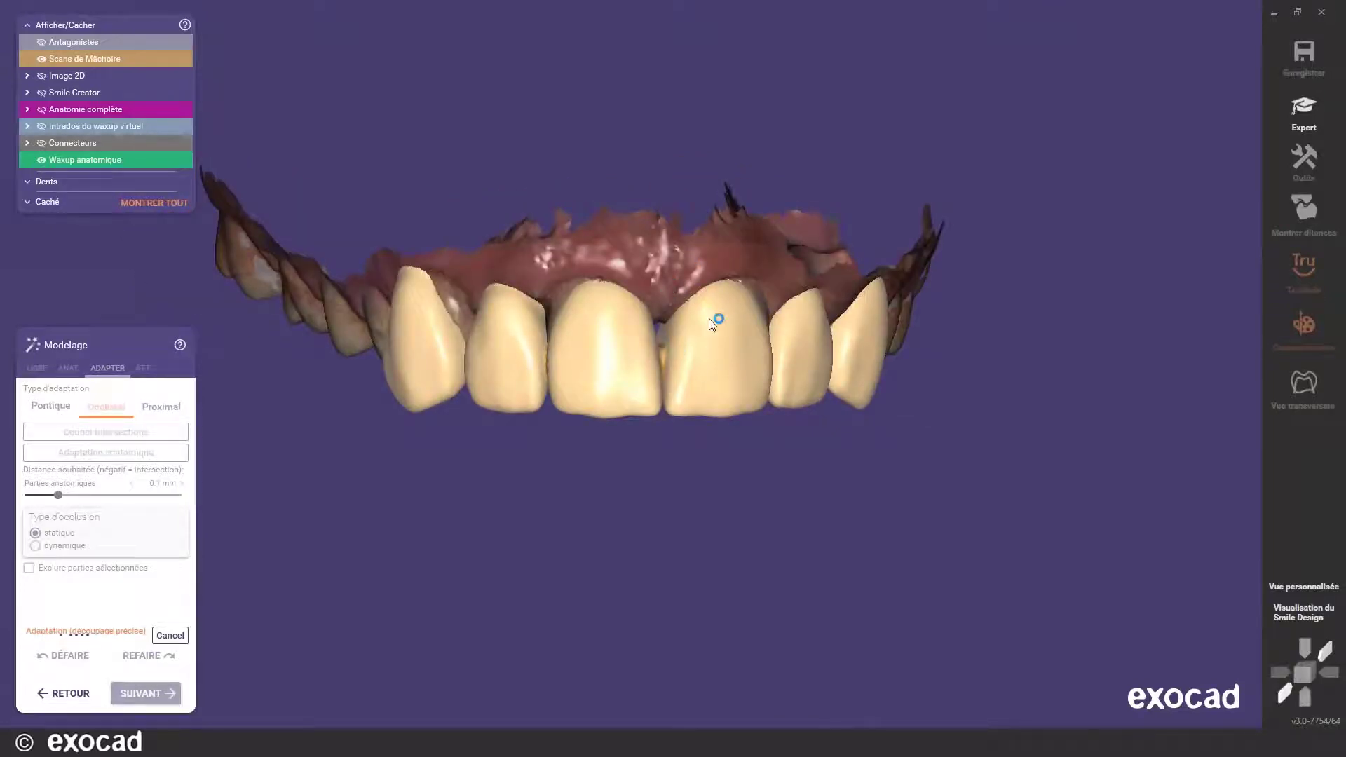
pyautogui.moveTo(683, 306); pyautogui.dragTo(667, 306, button='right')
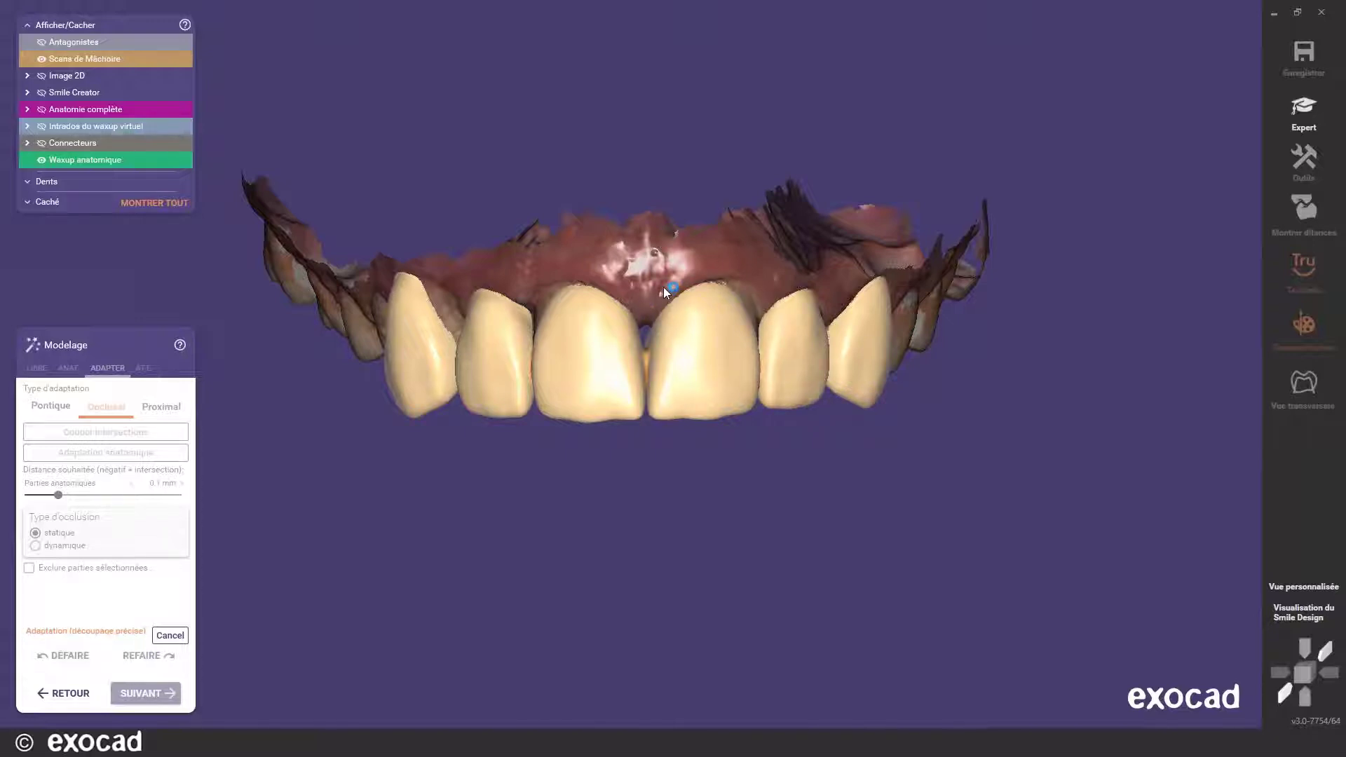
pyautogui.moveTo(777, 270); pyautogui.dragTo(611, 351, button='right')
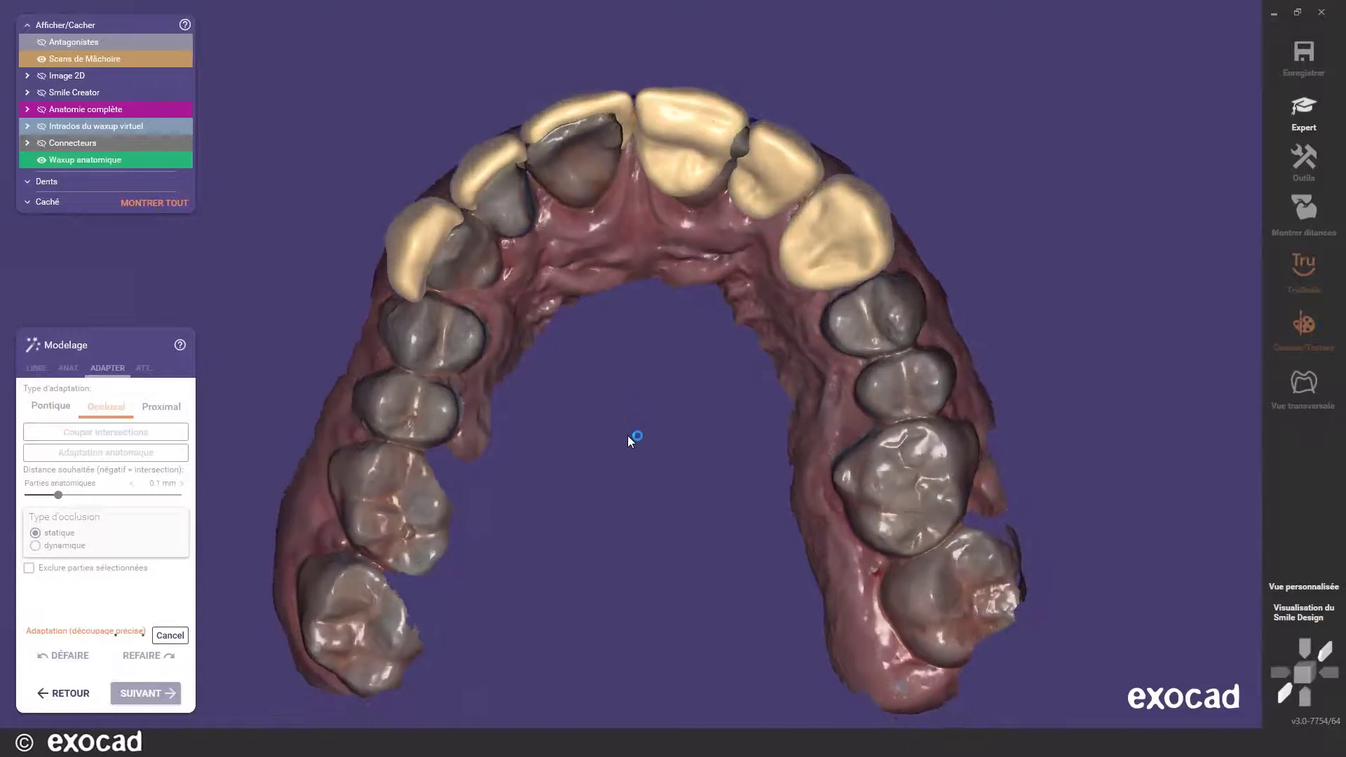
pyautogui.moveTo(628, 435); pyautogui.dragTo(658, 443, button='right')
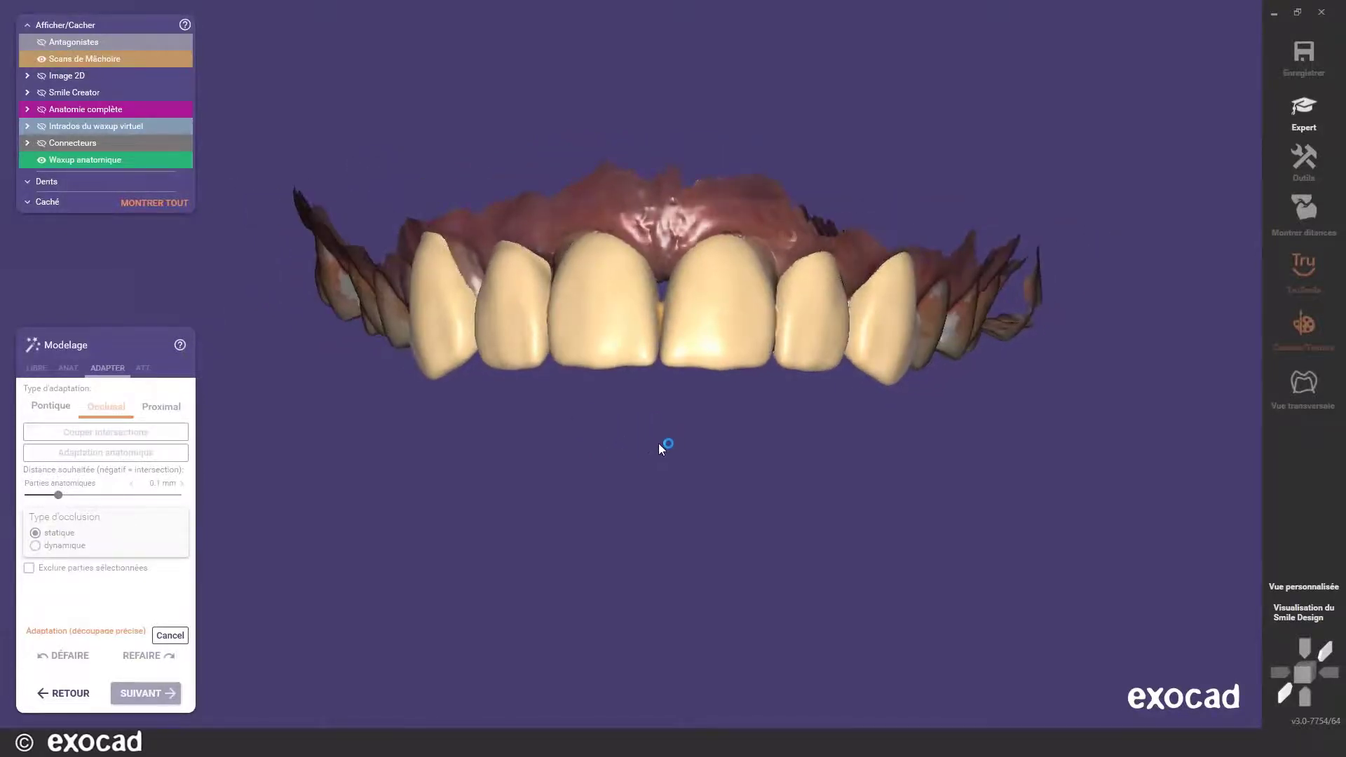
pyautogui.moveTo(698, 84); pyautogui.dragTo(691, 174, button='right')
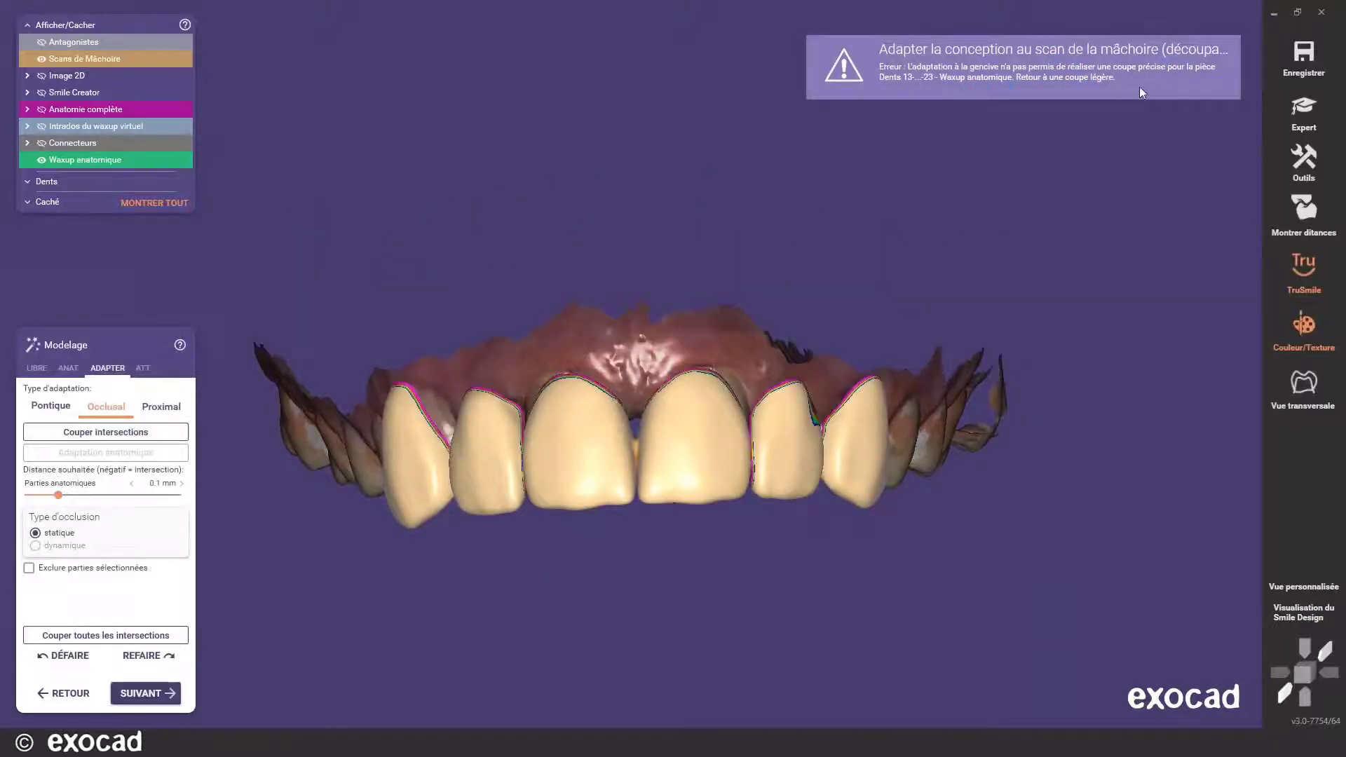
pyautogui.moveTo(778, 312); pyautogui.dragTo(671, 318, button='right')
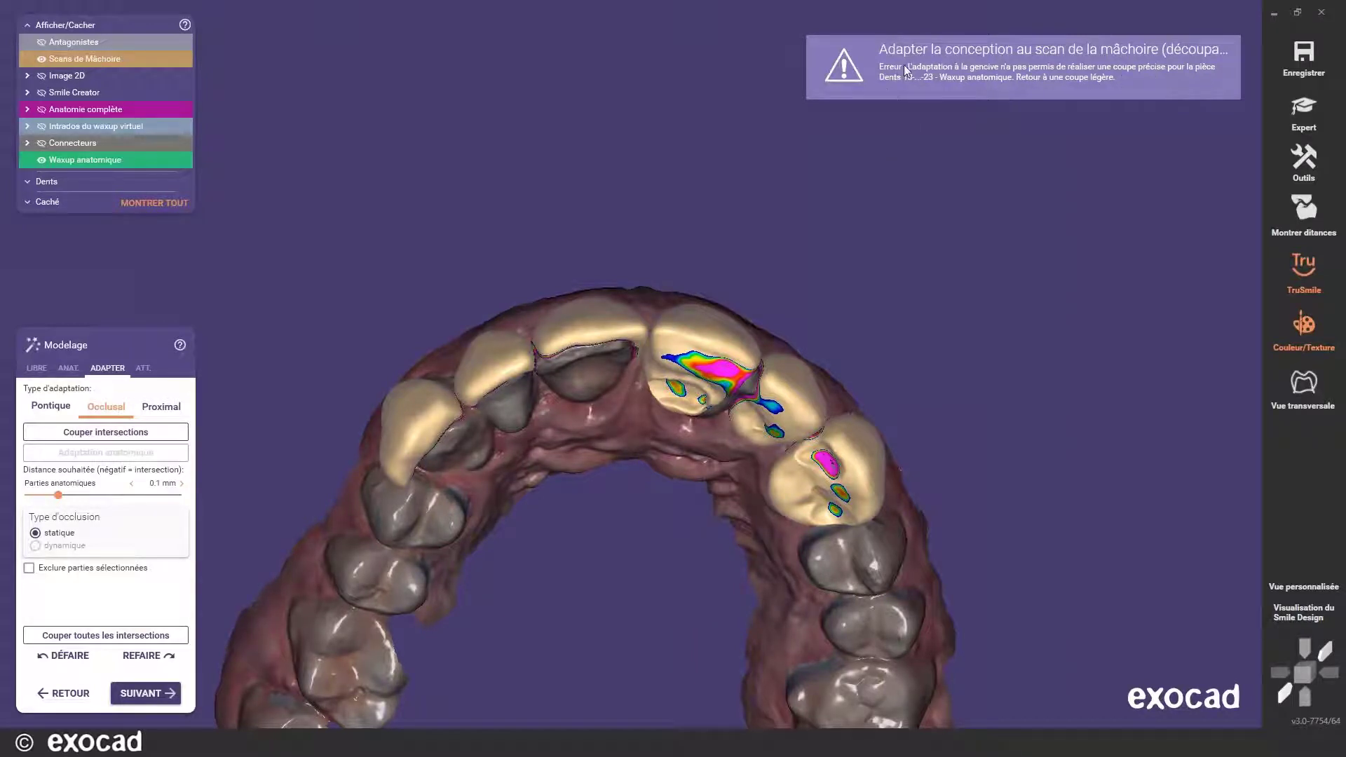
pyautogui.moveTo(793, 213); pyautogui.dragTo(936, 118, button='right')
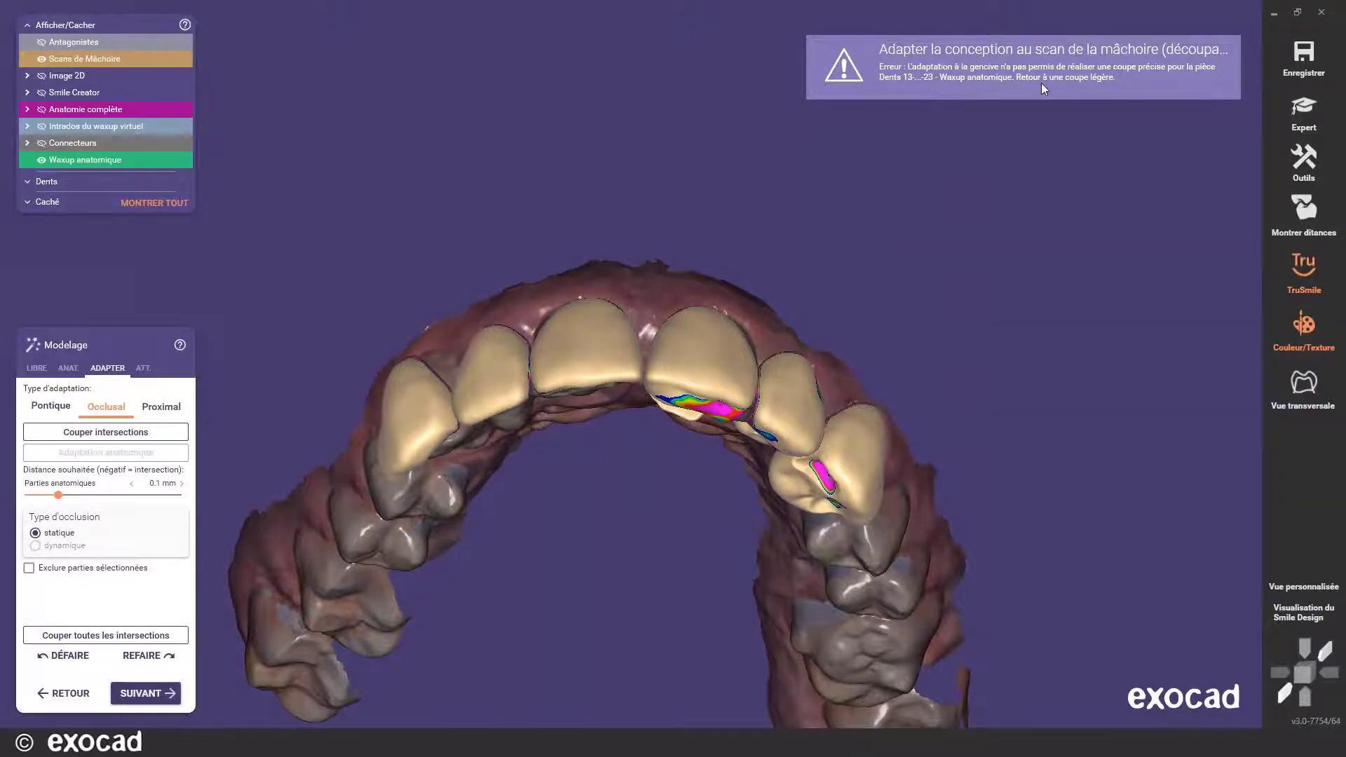
pyautogui.moveTo(871, 190); pyautogui.dragTo(703, 345, button='right')
pyautogui.moveTo(653, 433); pyautogui.dragTo(707, 391, button='right')
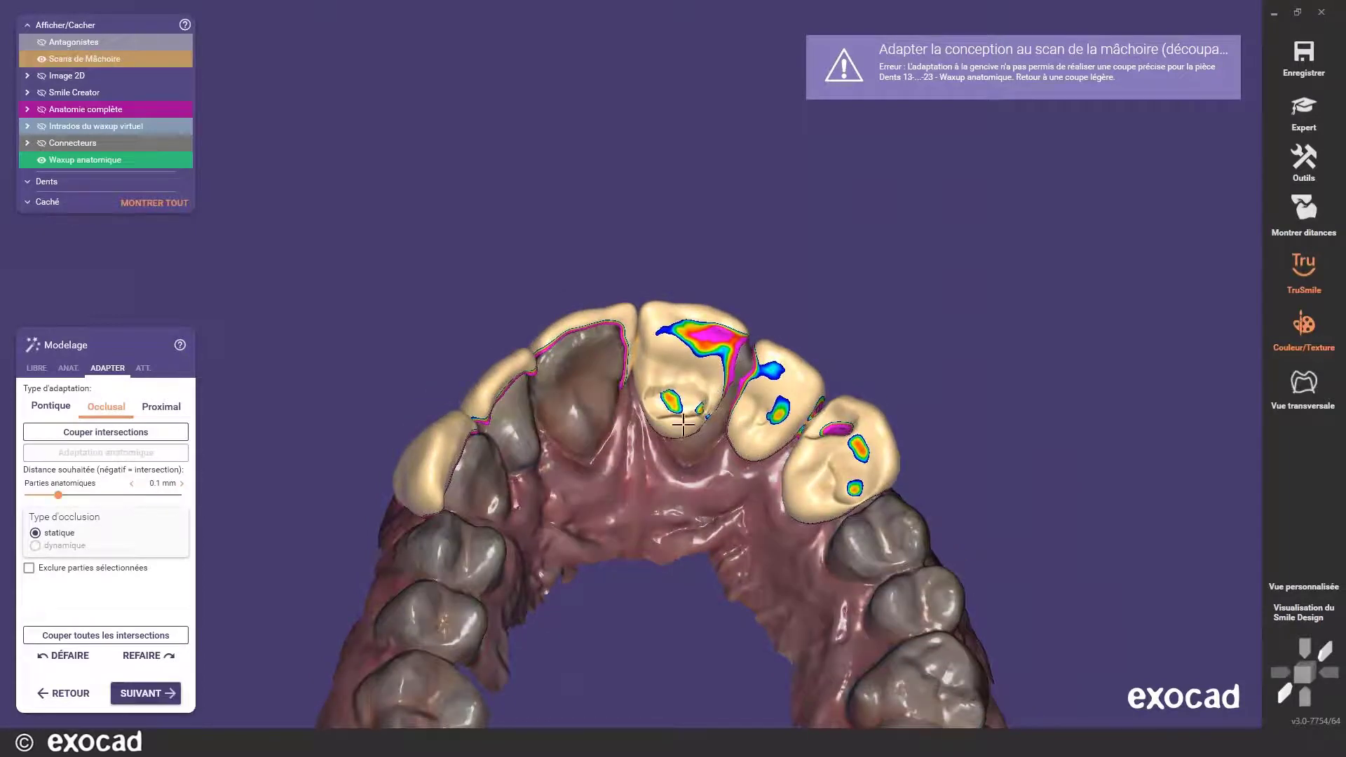
pyautogui.moveTo(709, 438); pyautogui.dragTo(706, 423, button='right')
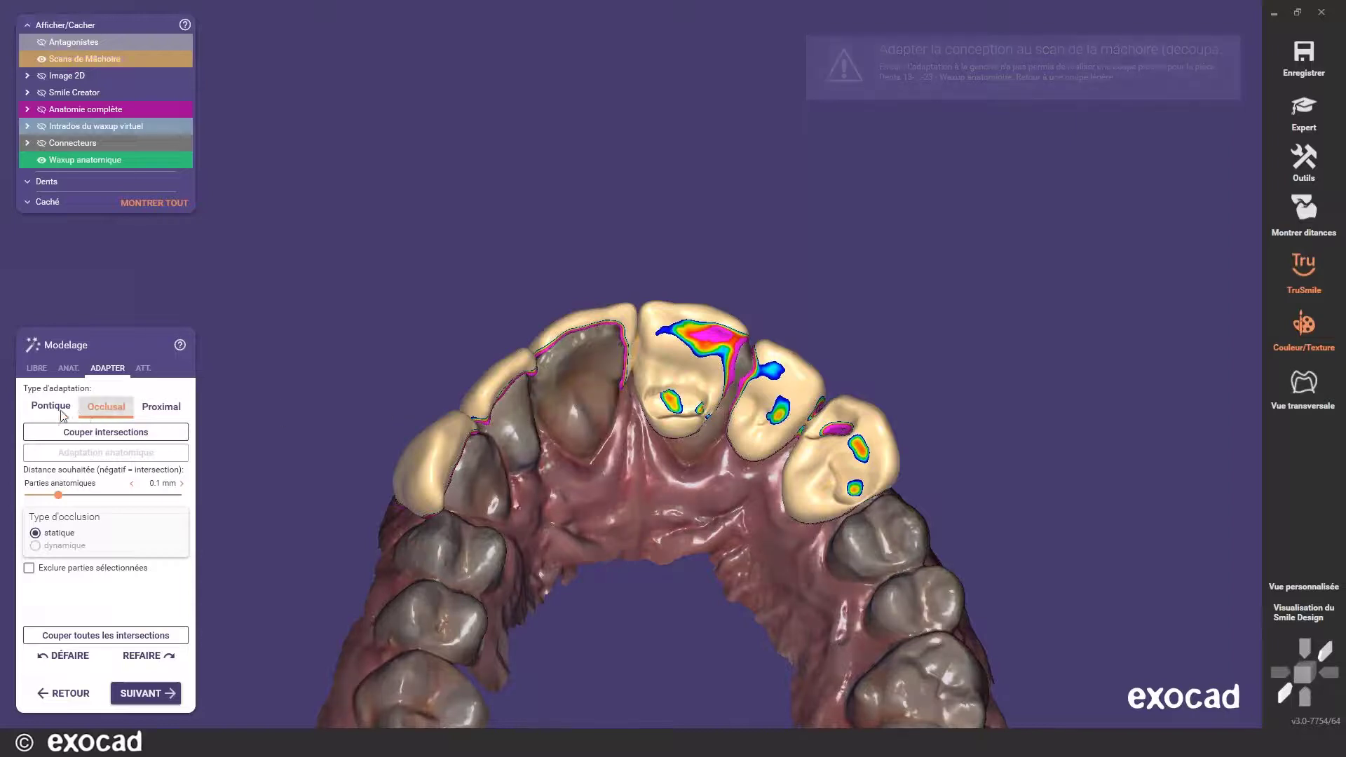
pyautogui.moveTo(753, 412); pyautogui.dragTo(727, 390, button='right')
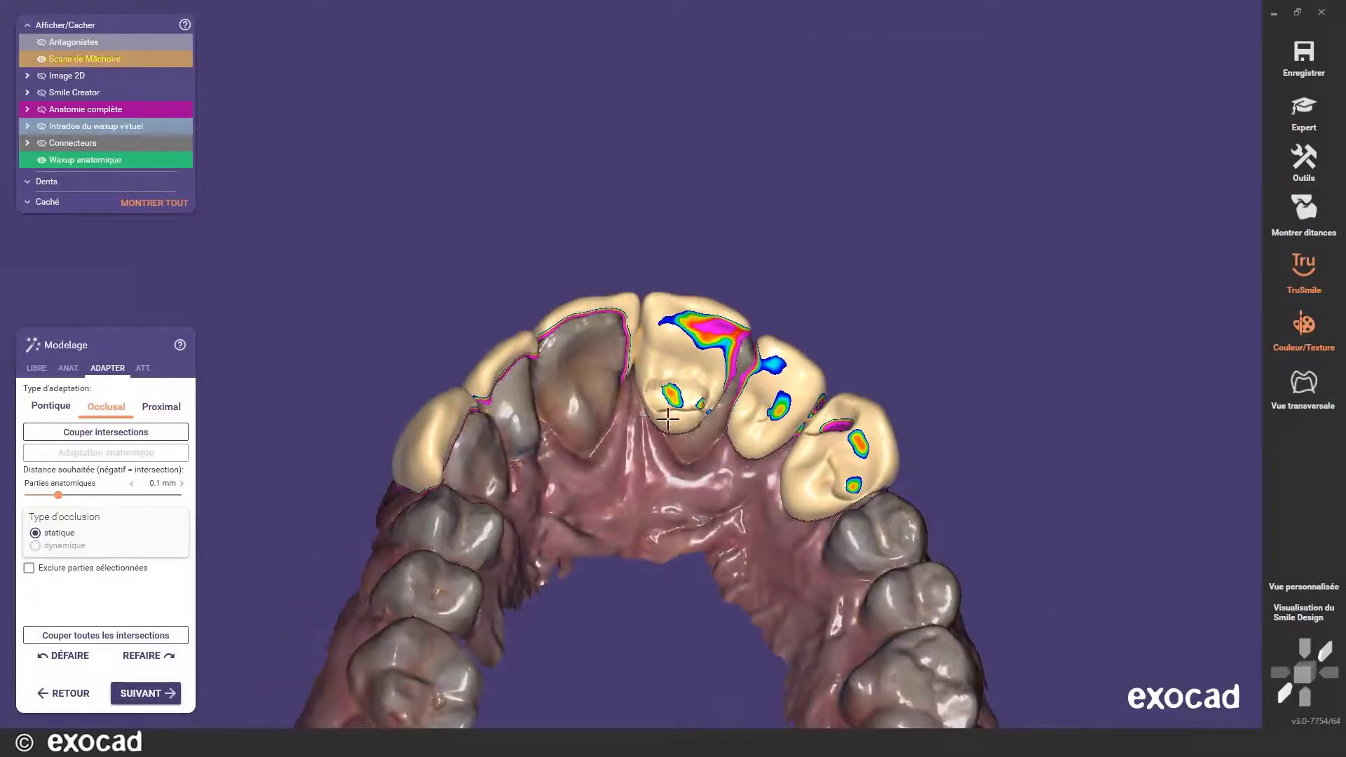
# - Build up the thin palatal spot on tooth 21 with free modelling and smooth it
pyautogui.click(36, 368)
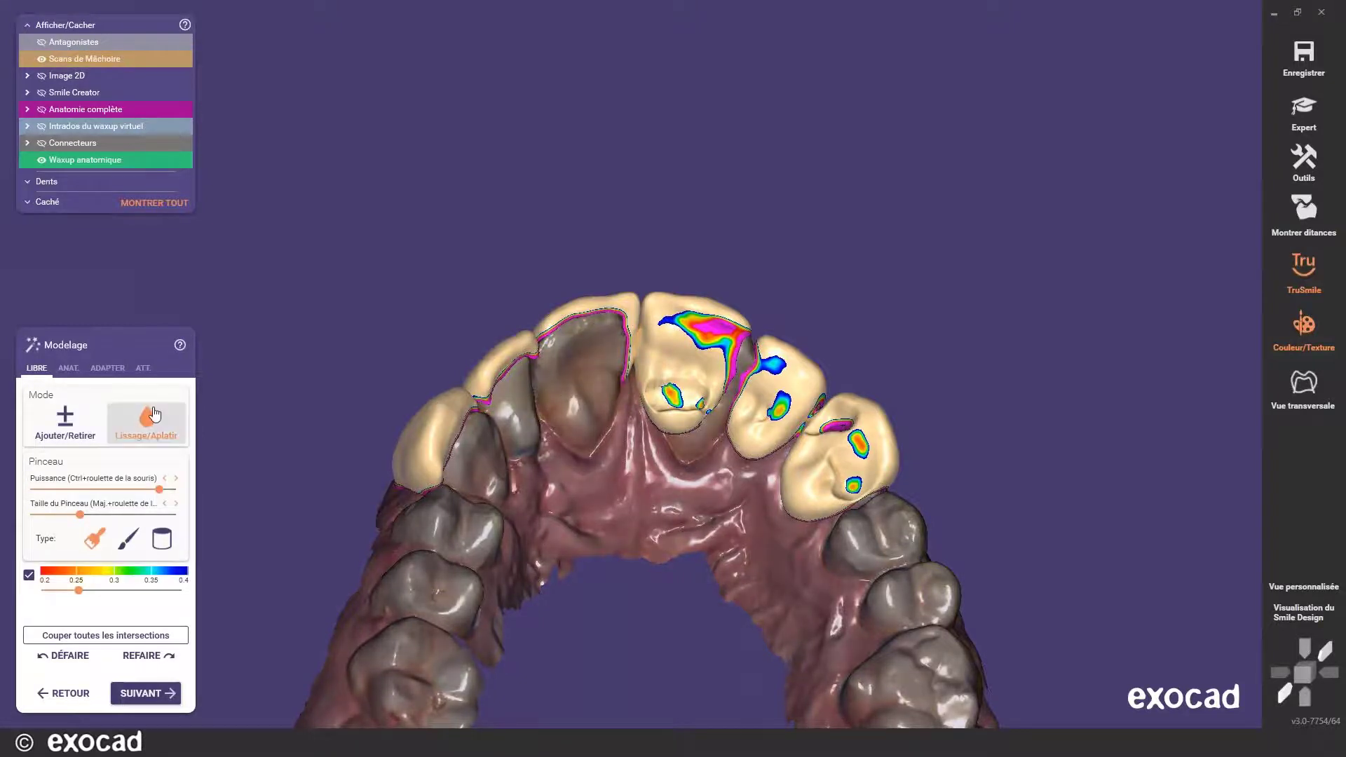
pyautogui.click(66, 421)
pyautogui.moveTo(663, 391); pyautogui.dragTo(680, 399)
pyautogui.click(145, 421)
pyautogui.moveTo(680, 398)
pyautogui.mouseDown(button='right')
pyautogui.moveTo(691, 466)
pyautogui.moveTo(702, 441)
pyautogui.moveTo(683, 424)
pyautogui.mouseUp(button='right')
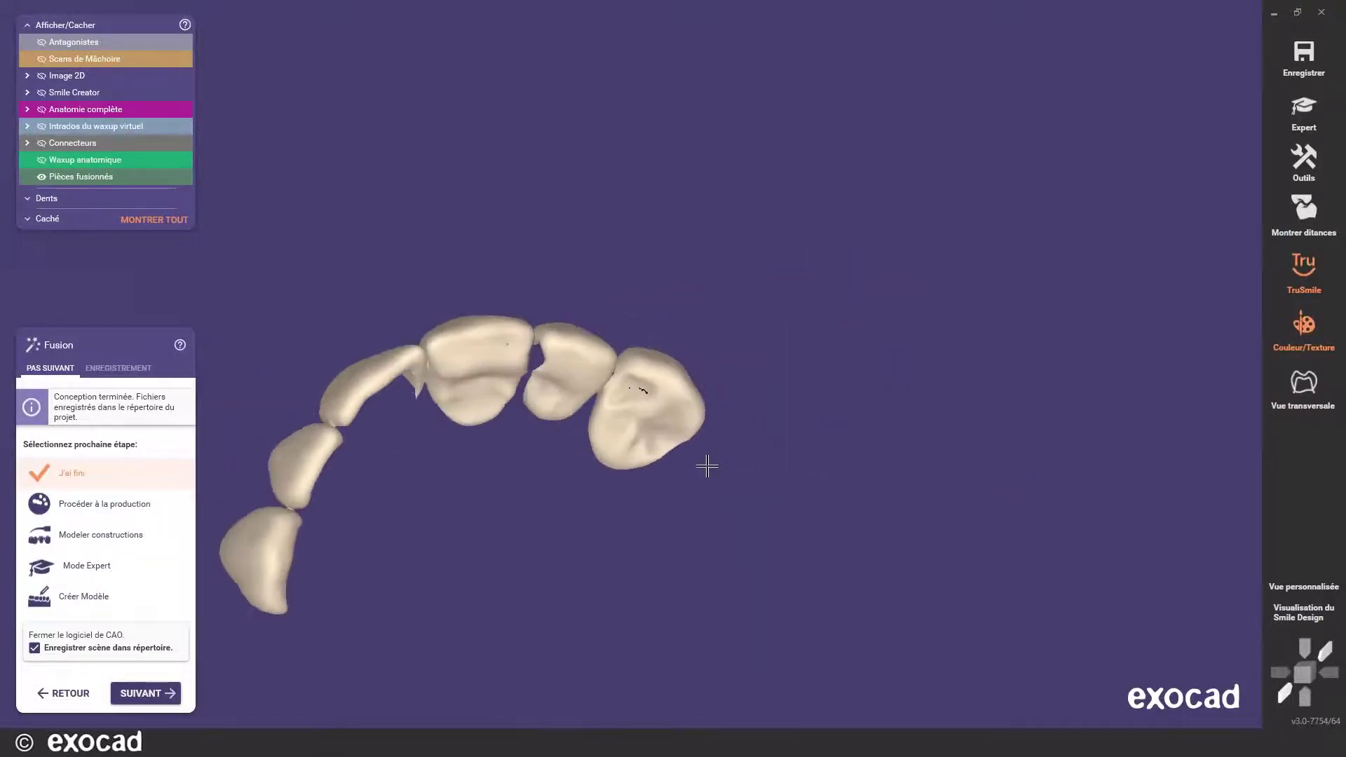
# - Examine the merged wax-up from the palatal and facial sides, including the palatal surface of tooth 23
pyautogui.scroll(5, 644, 378)
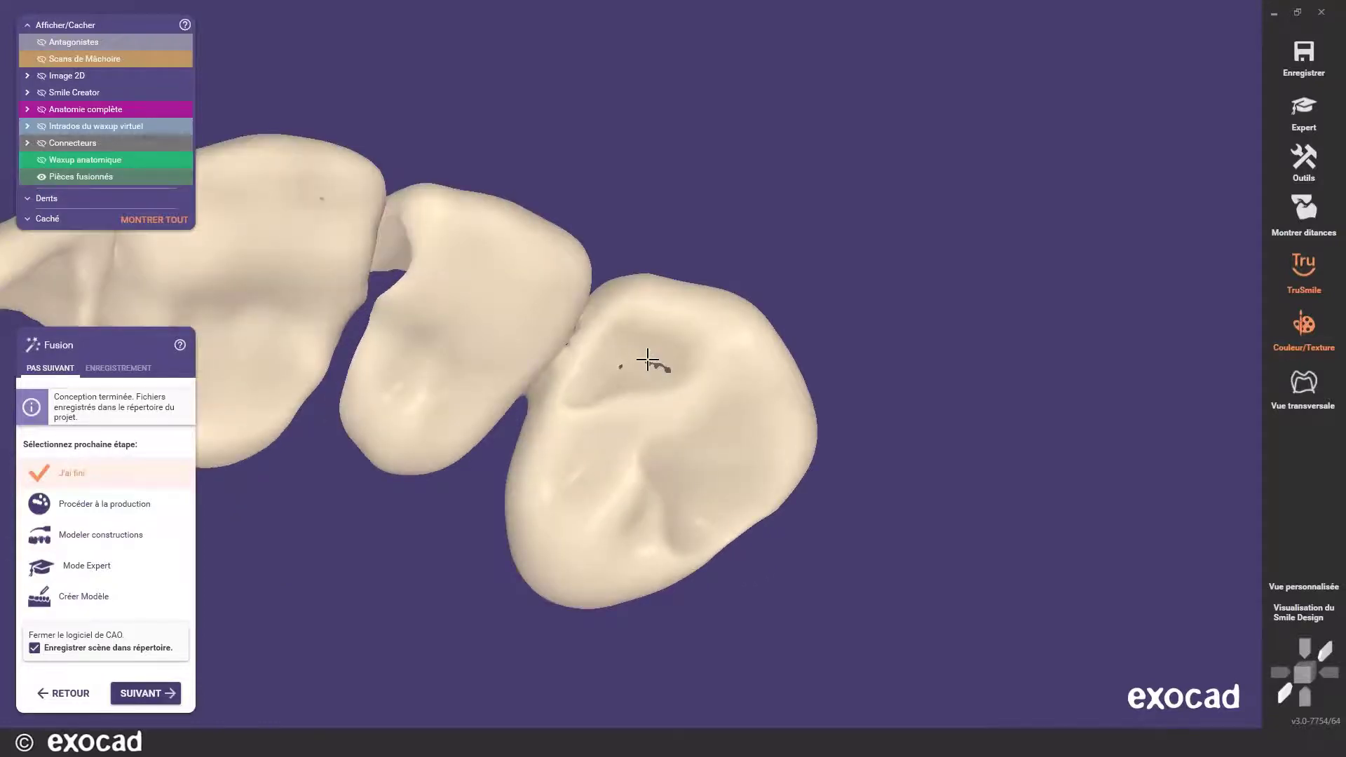
pyautogui.scroll(-5, 654, 359)
pyautogui.moveTo(633, 399); pyautogui.dragTo(589, 471, button='right')
pyautogui.moveTo(589, 472); pyautogui.dragTo(799, 451, button='middle')
pyautogui.moveTo(799, 450); pyautogui.dragTo(806, 440, button='right')
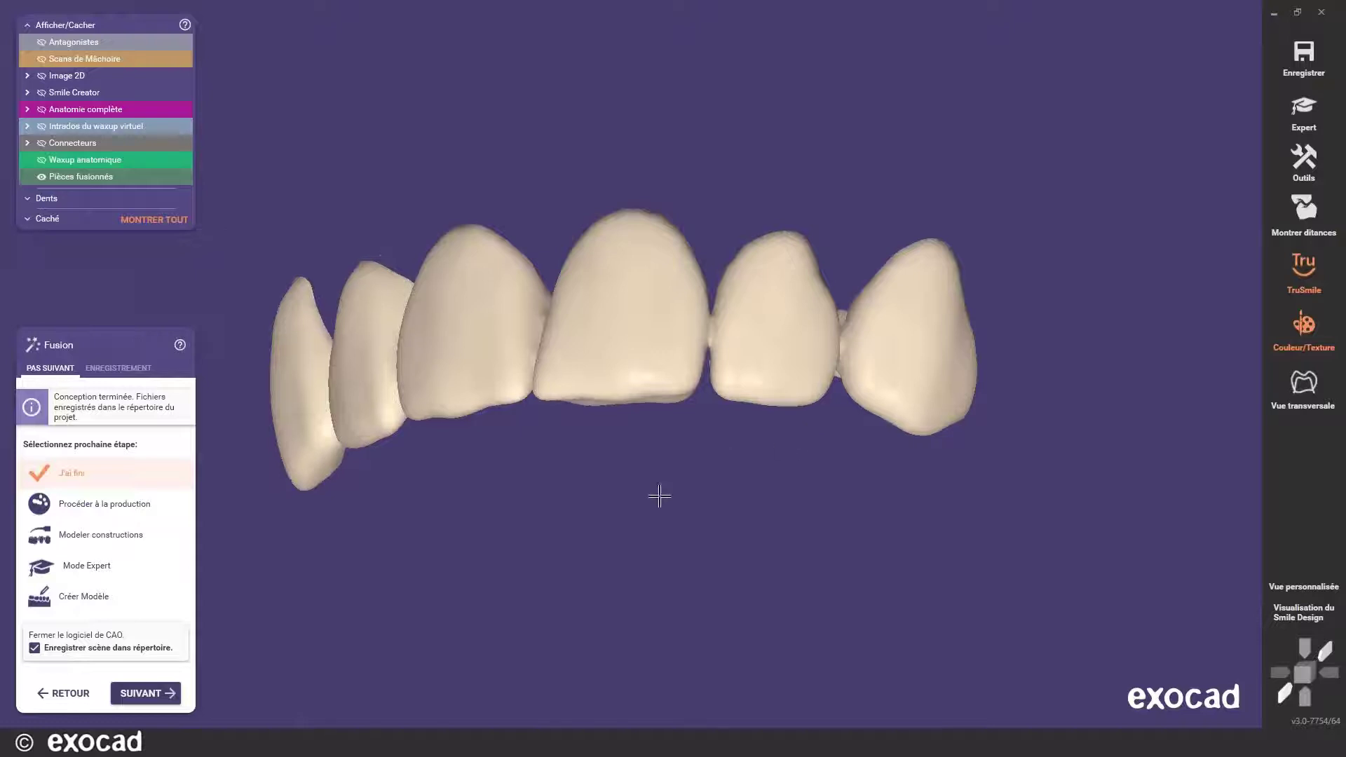
pyautogui.moveTo(659, 490); pyautogui.dragTo(442, 505, button='right')
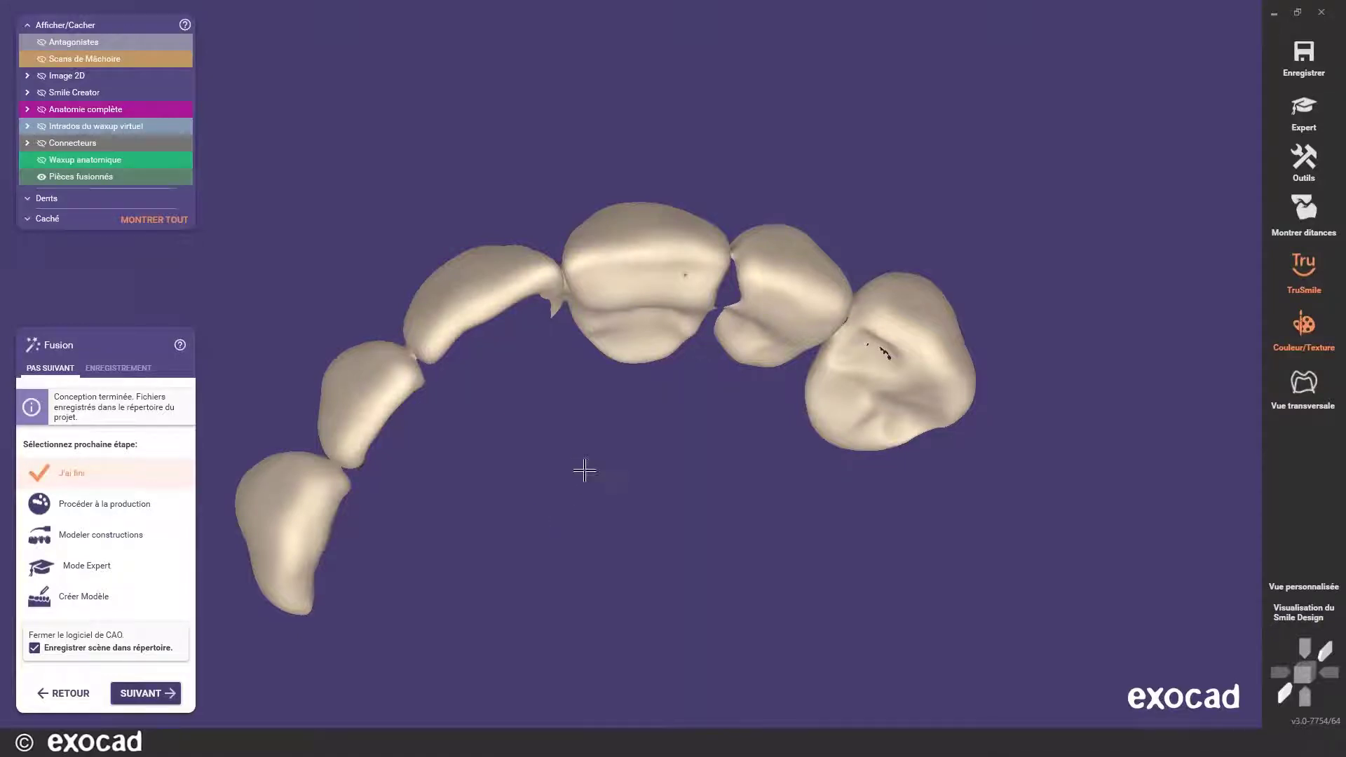
pyautogui.moveTo(586, 469); pyautogui.dragTo(517, 508, button='right')
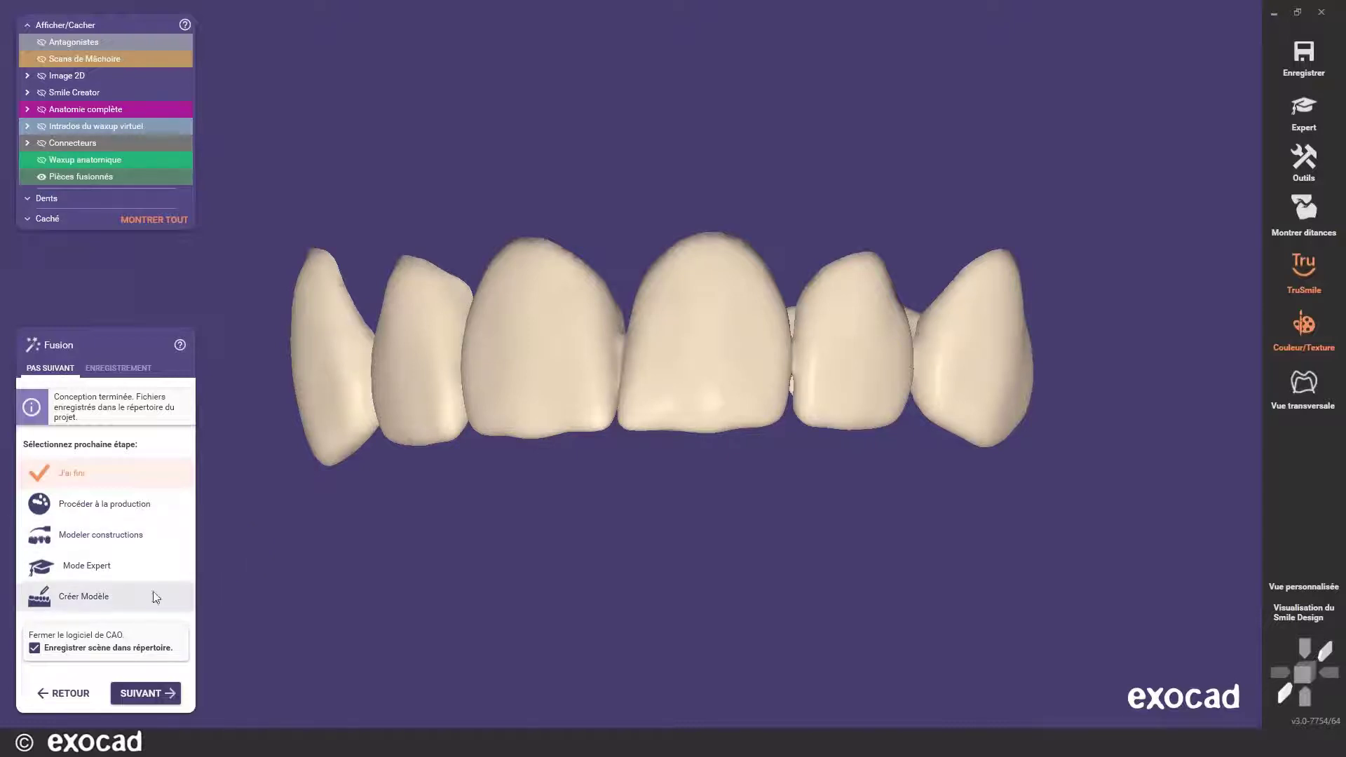
# - Choose model creation as the next stage, keeping the scene saved, and continue to the model alignment
pyautogui.click(123, 597)
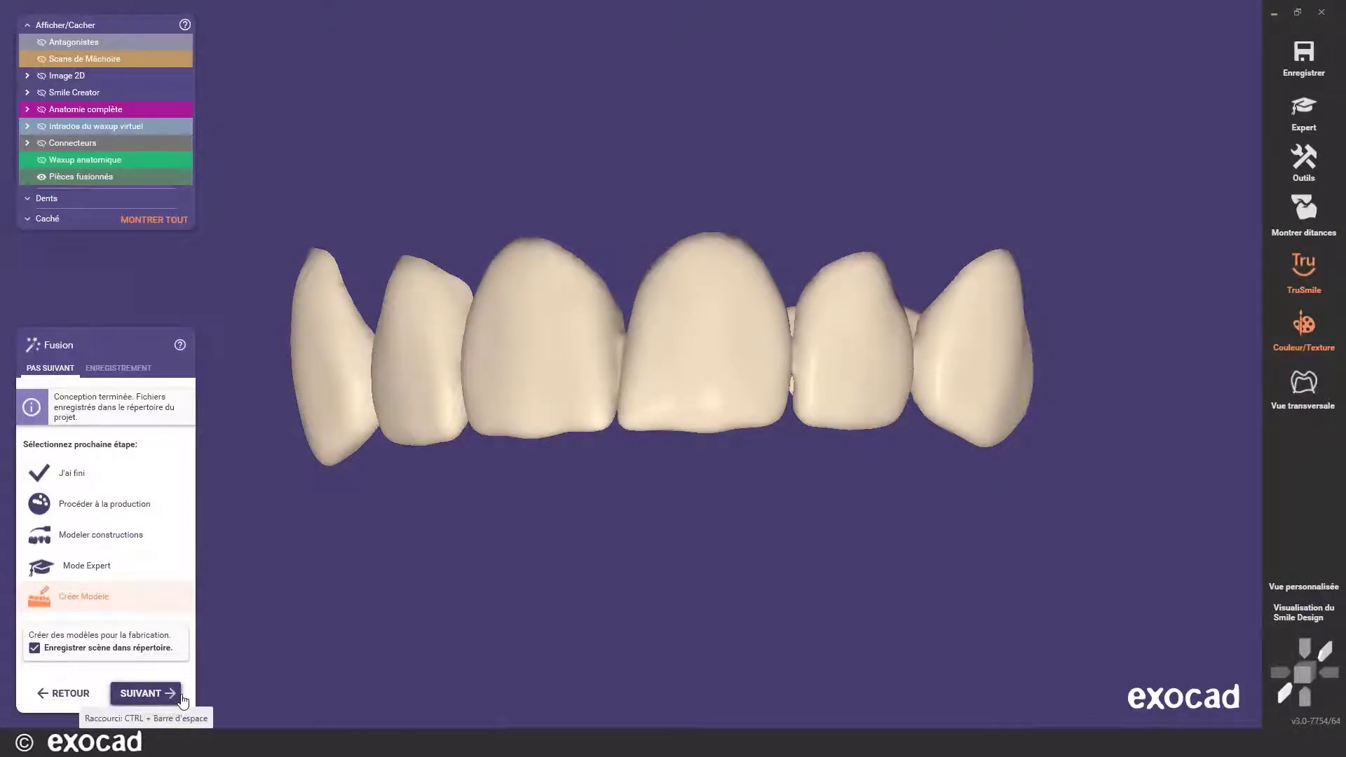
pyautogui.click(139, 694)
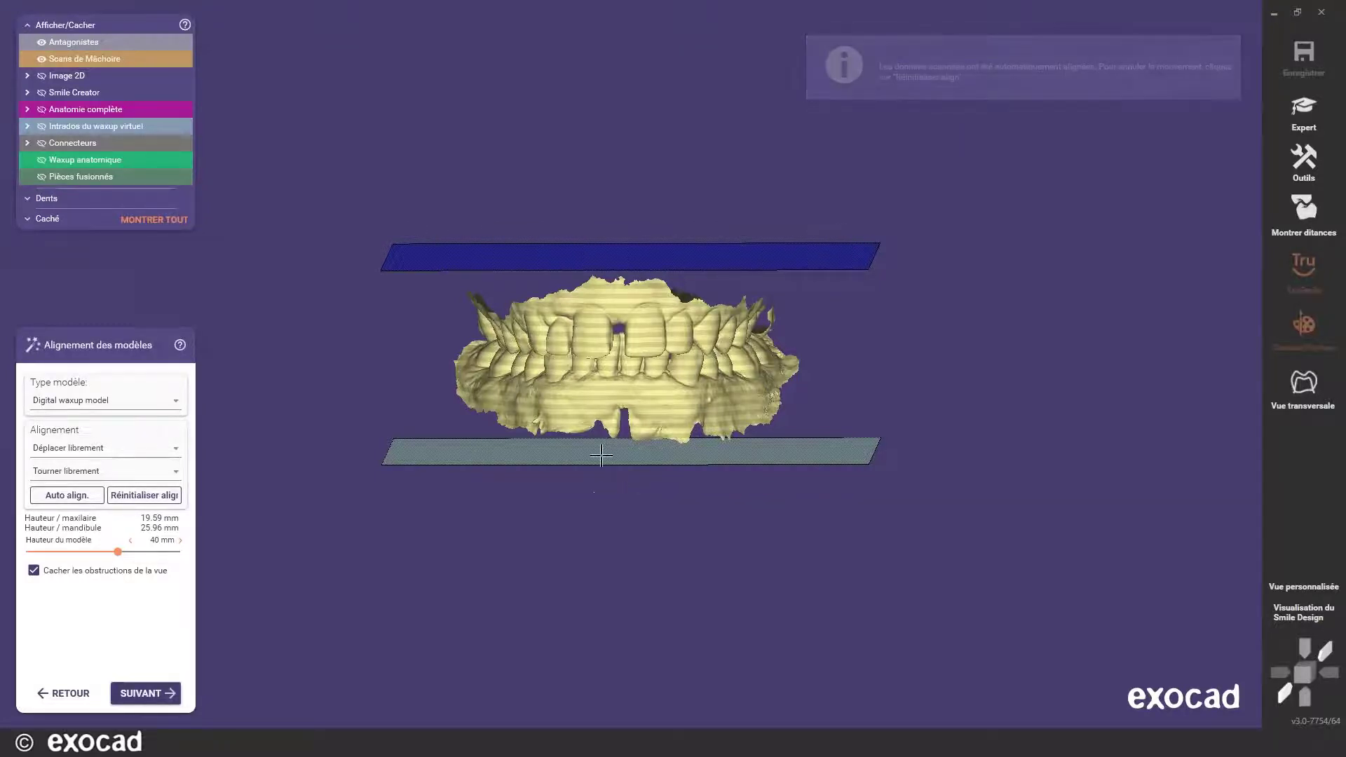
pyautogui.moveTo(905, 335); pyautogui.dragTo(909, 329, button='right')
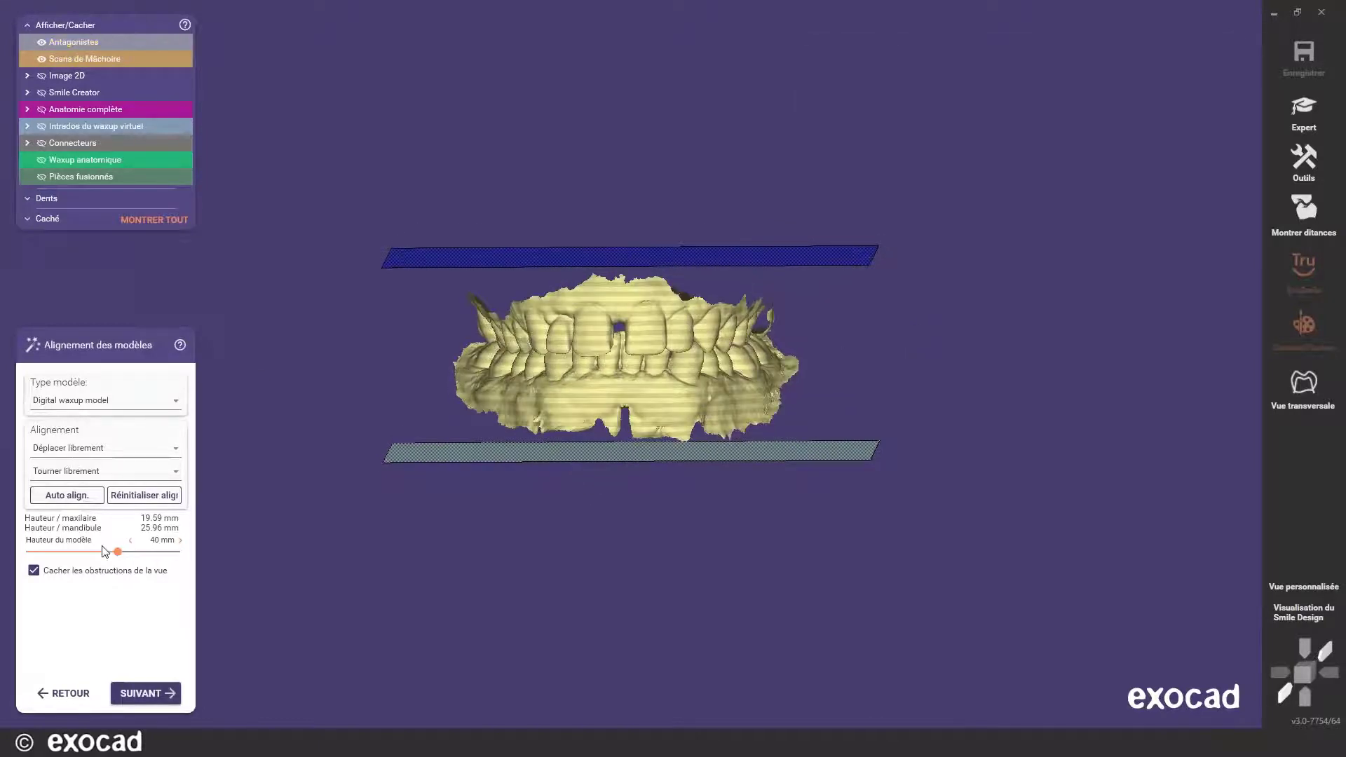
# - Accept the model alignment, include the anatomical wax-up instead of the anatomical pontics in the digital model, and generate it
pyautogui.click(145, 696)
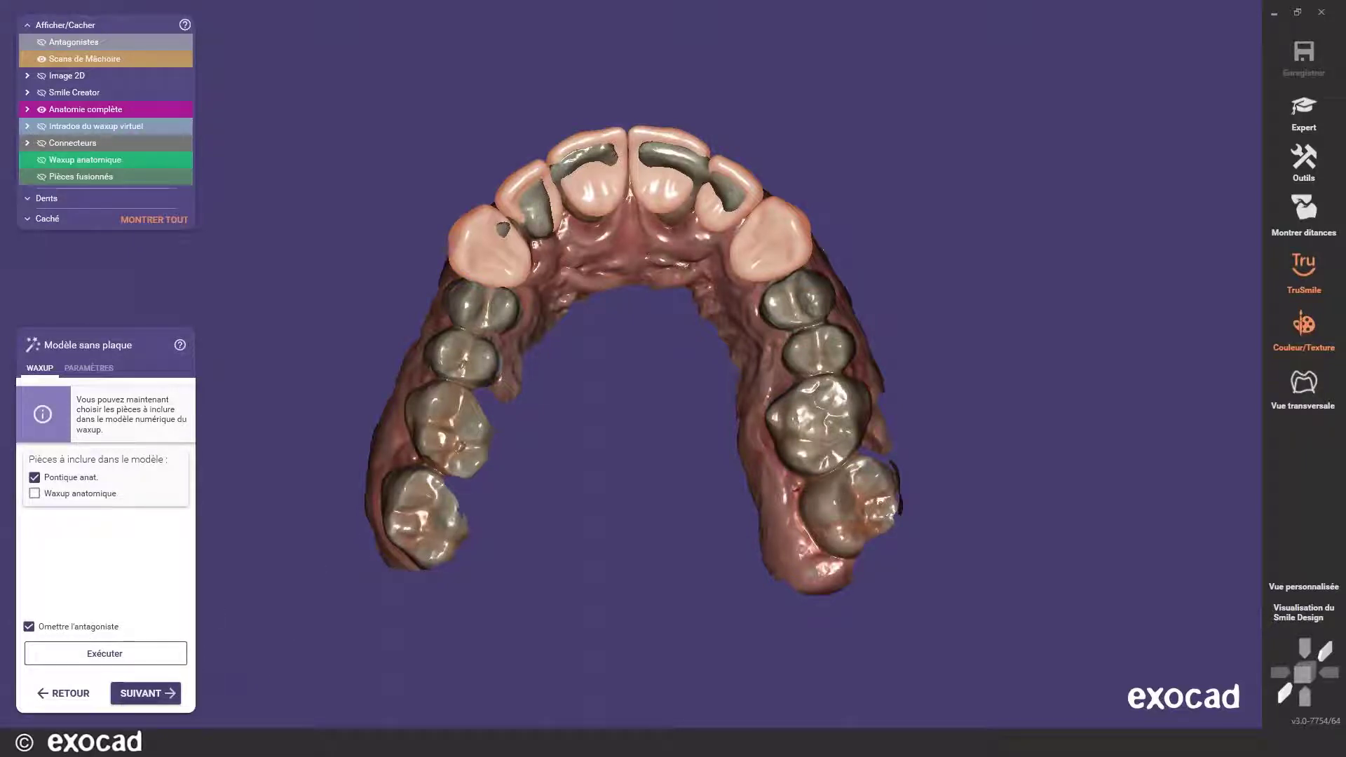
pyautogui.click(35, 477)
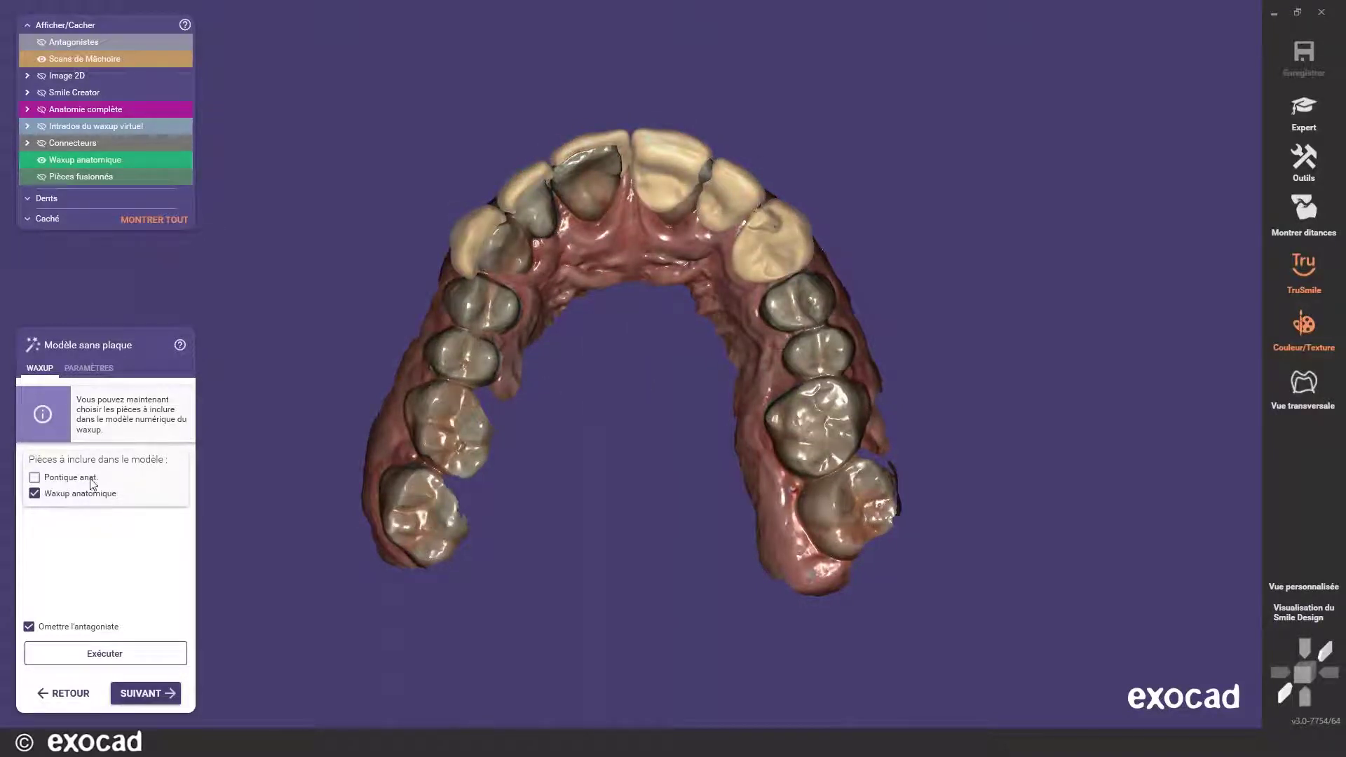
pyautogui.moveTo(605, 324); pyautogui.dragTo(607, 324, button='right')
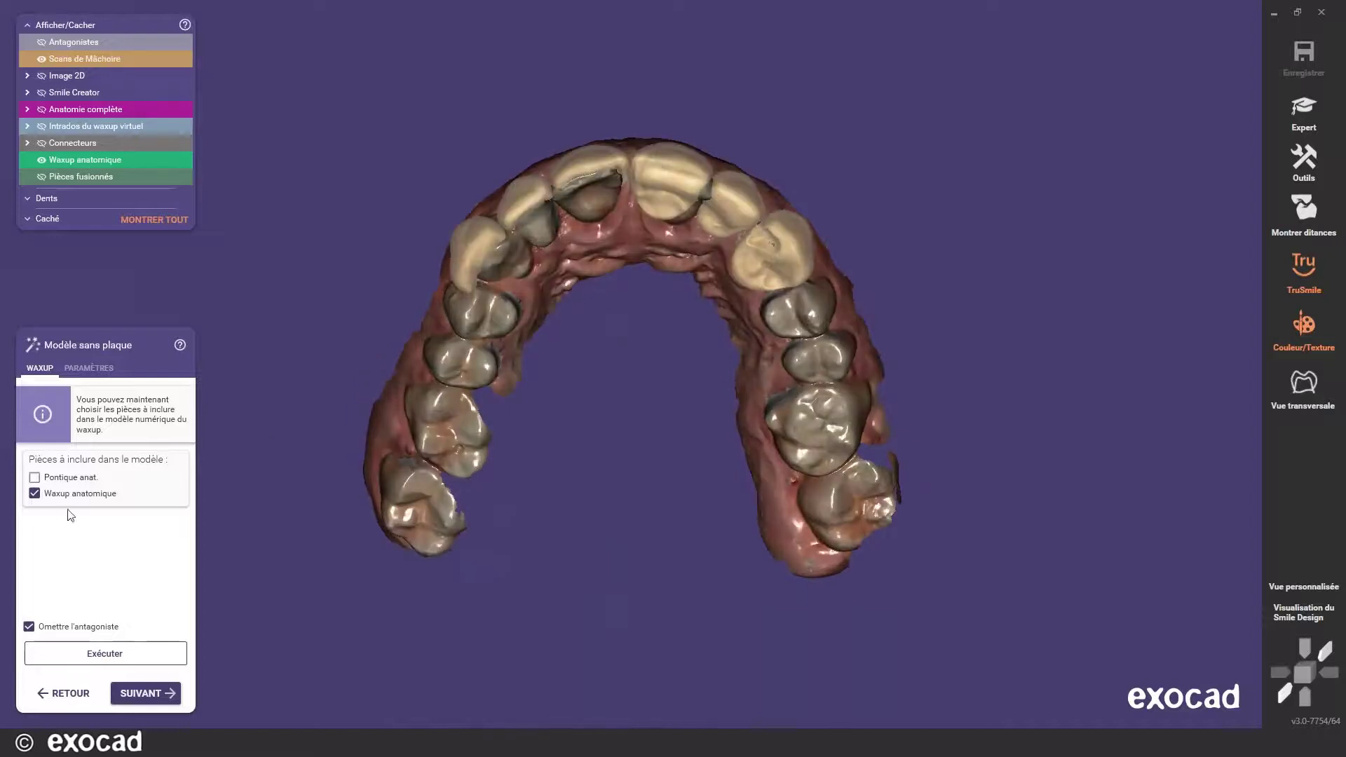
pyautogui.moveTo(706, 411); pyautogui.dragTo(698, 404, button='right')
pyautogui.click(147, 694)
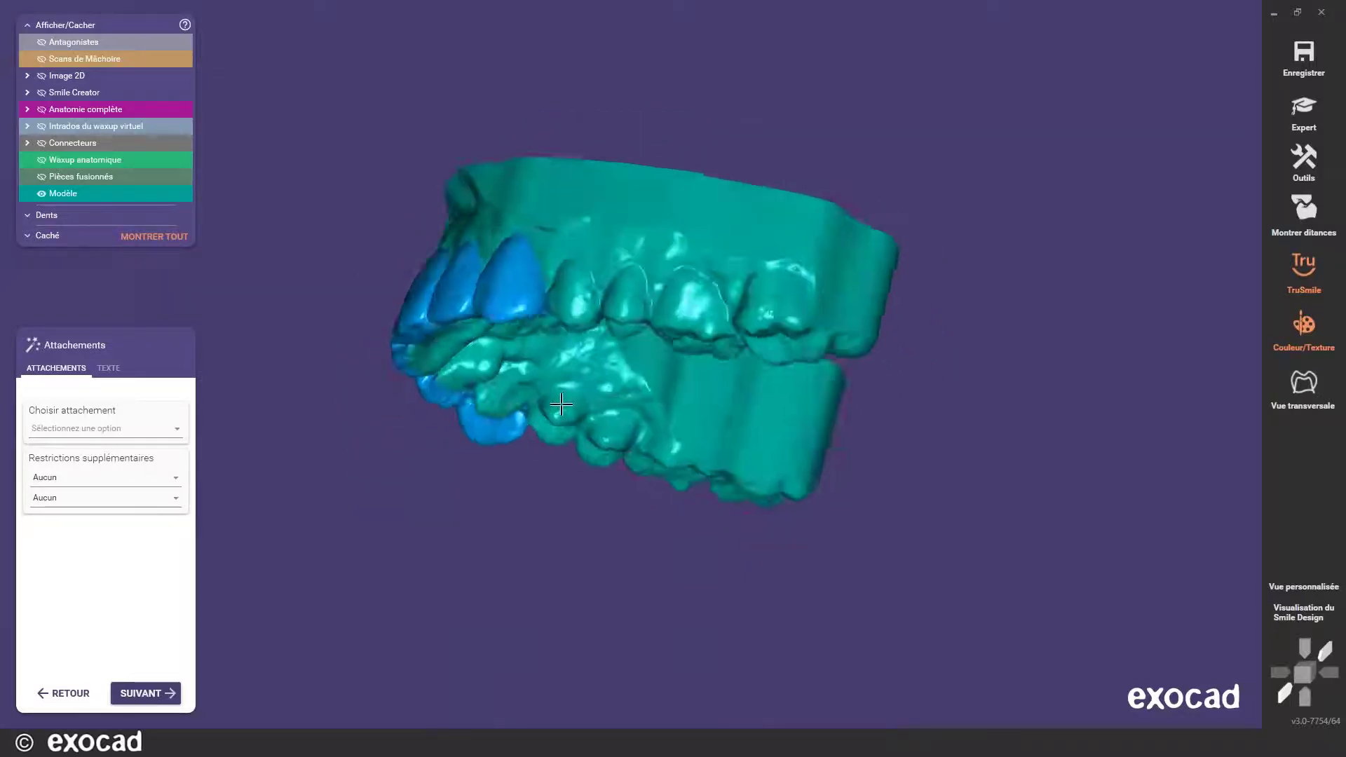
# - Examine the generated wax-up model from the side, the front and the occlusal view
pyautogui.moveTo(561, 404); pyautogui.dragTo(843, 386, button='right')
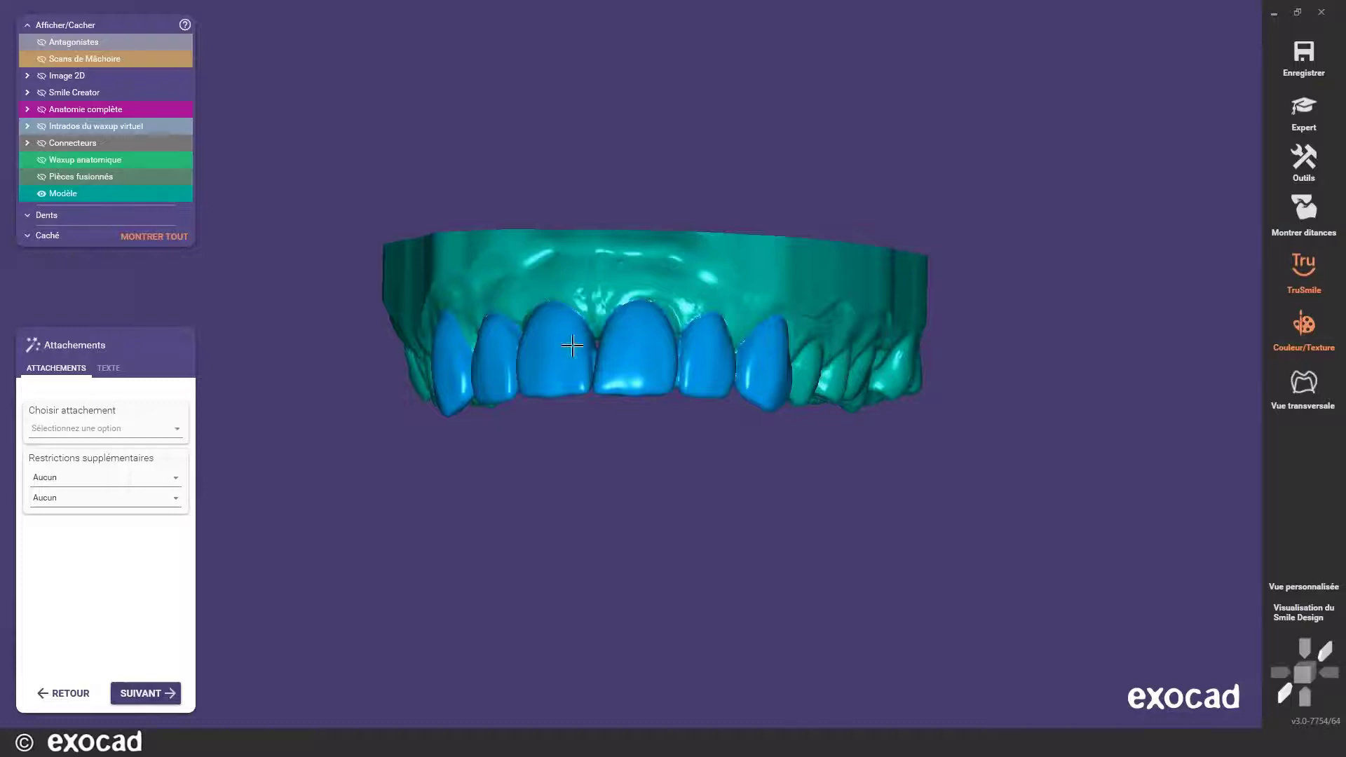
pyautogui.moveTo(664, 420); pyautogui.dragTo(665, 329, button='right')
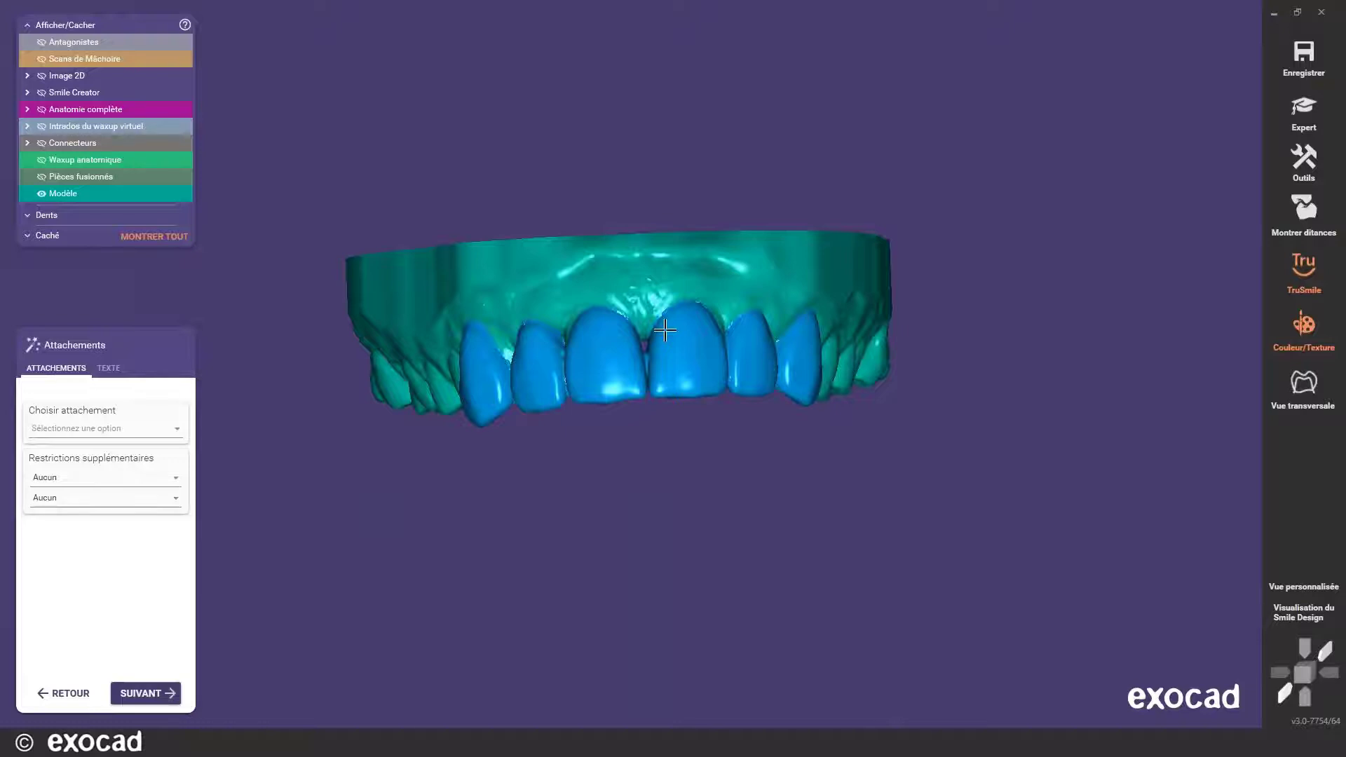
pyautogui.moveTo(724, 295); pyautogui.dragTo(724, 288, button='right')
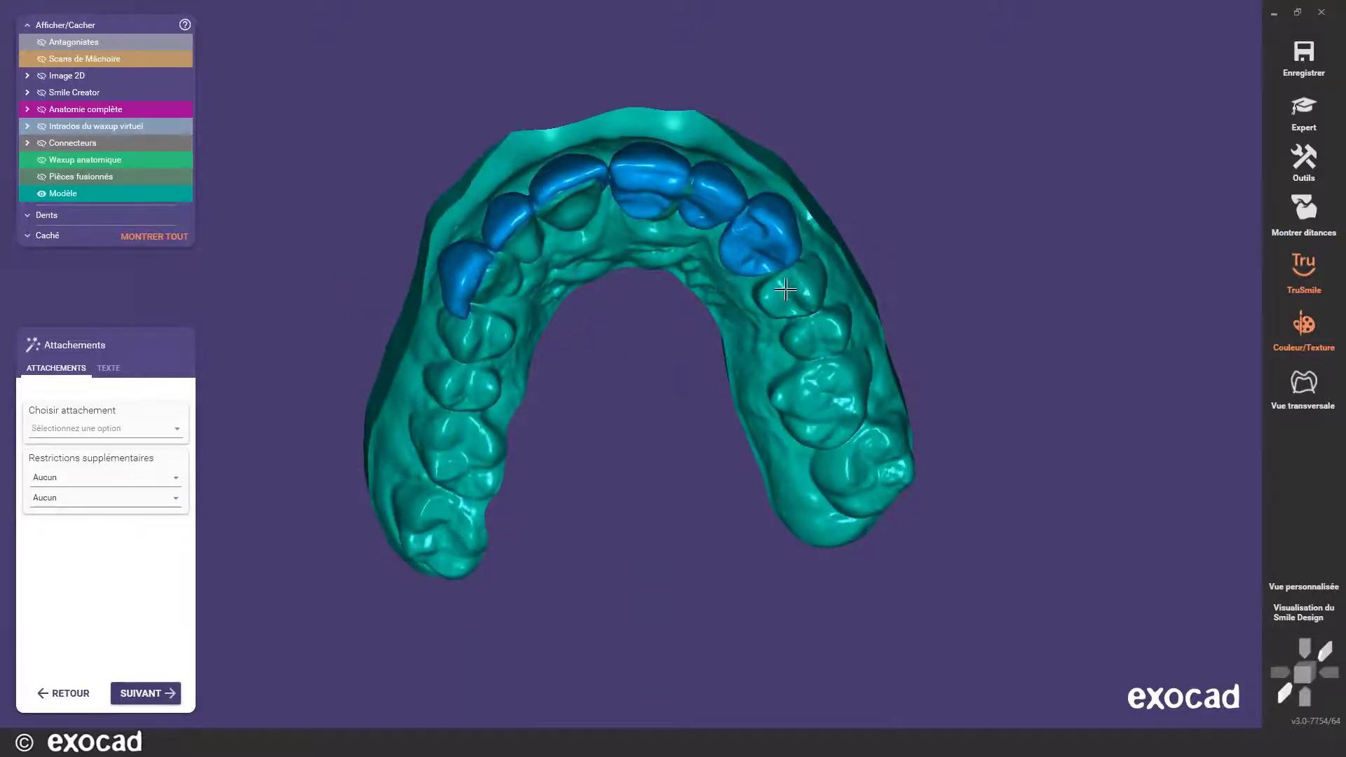
pyautogui.moveTo(634, 362); pyautogui.dragTo(635, 406, button='middle')
pyautogui.moveTo(635, 407); pyautogui.dragTo(623, 363, button='right')
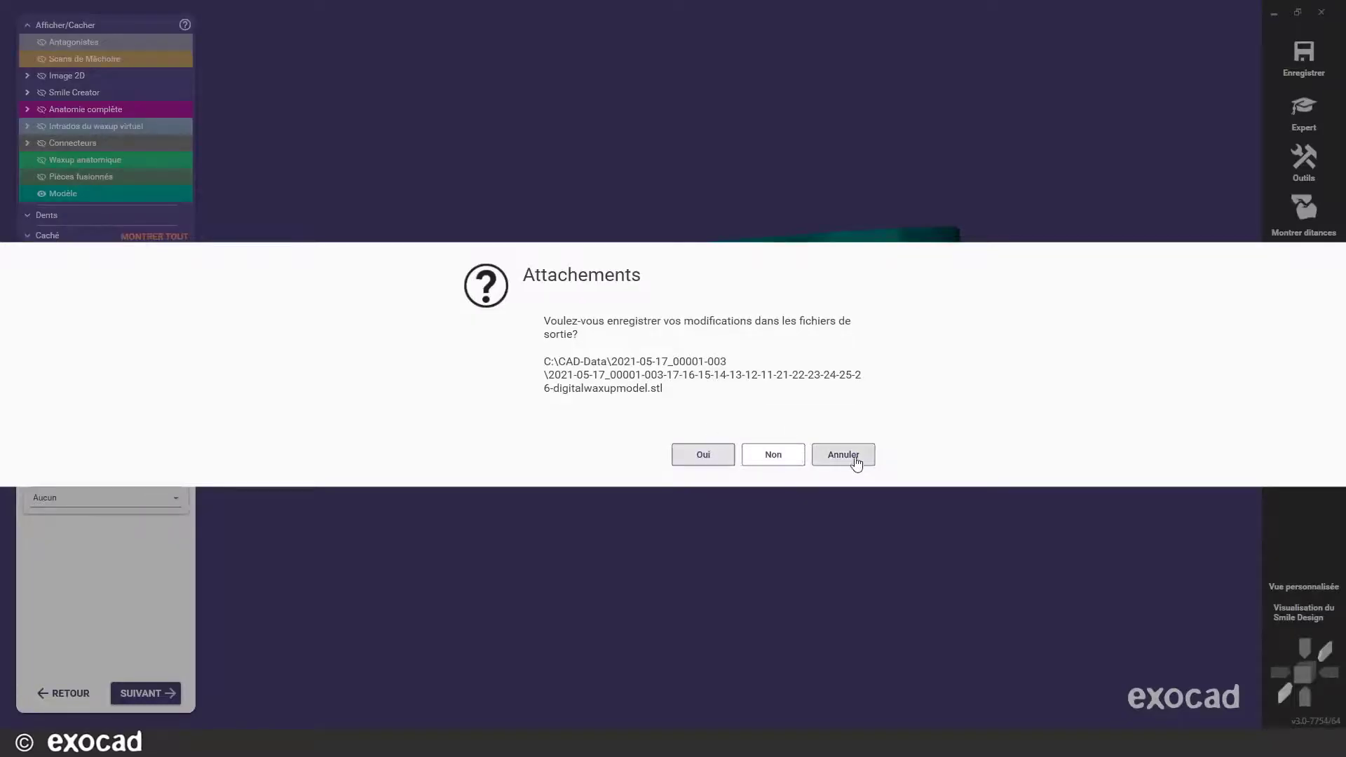
# - Leave the model without attachments and finish the design as completed, keeping the scene saved
pyautogui.click(855, 458)
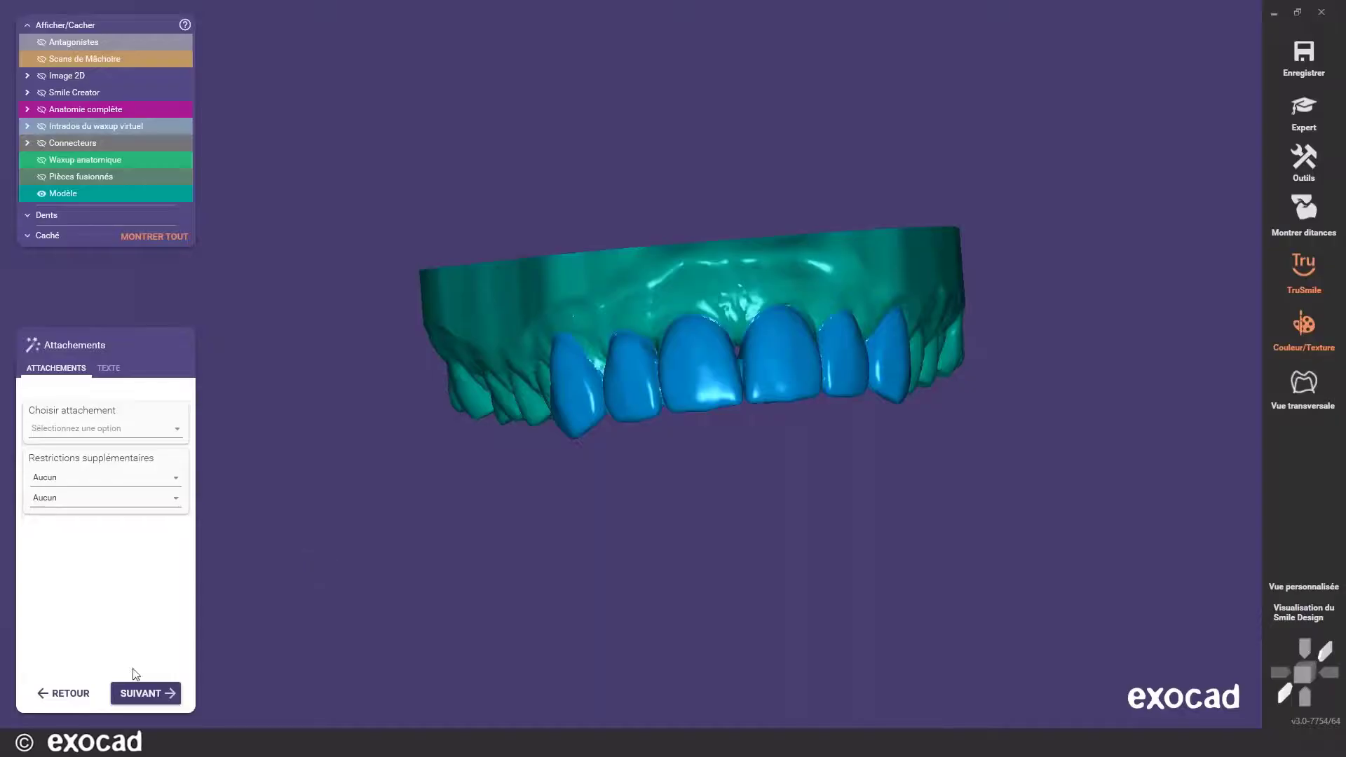
pyautogui.click(136, 689)
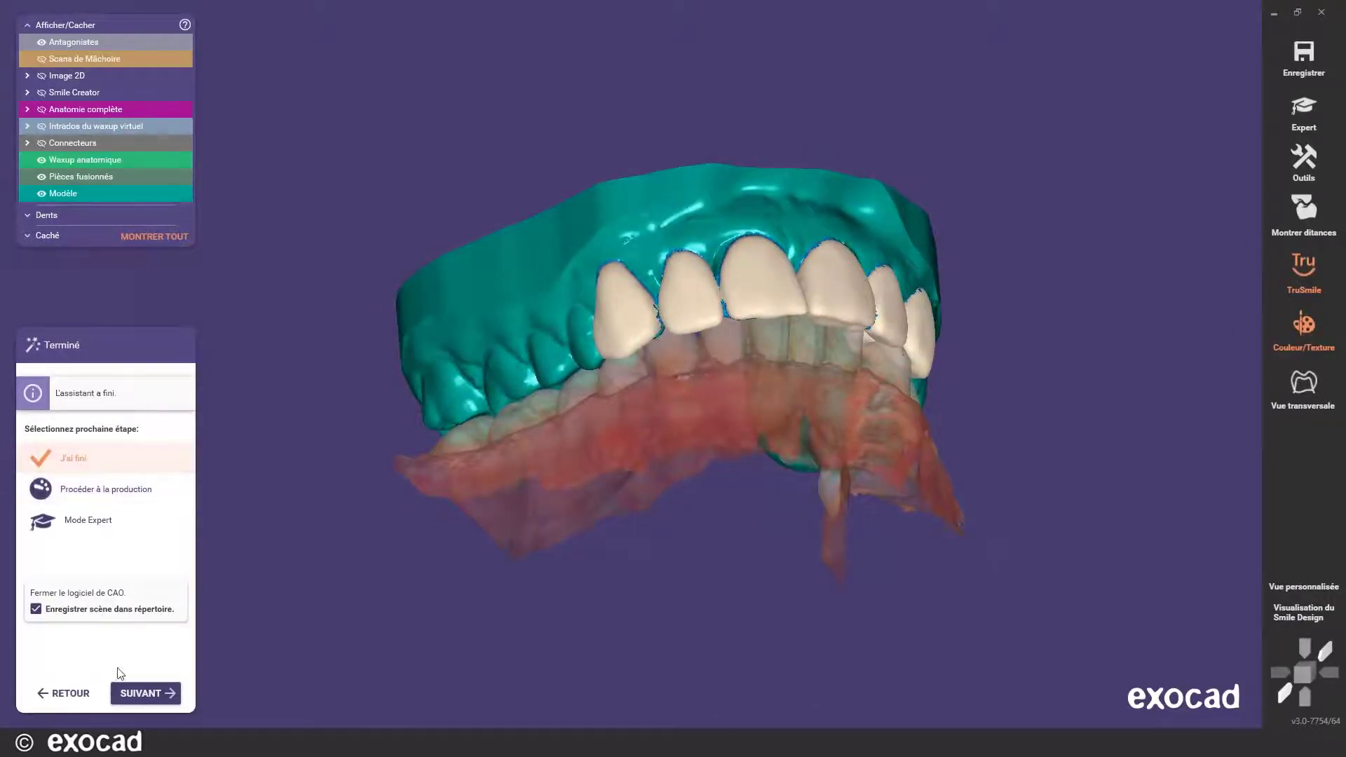
pyautogui.click(147, 693)
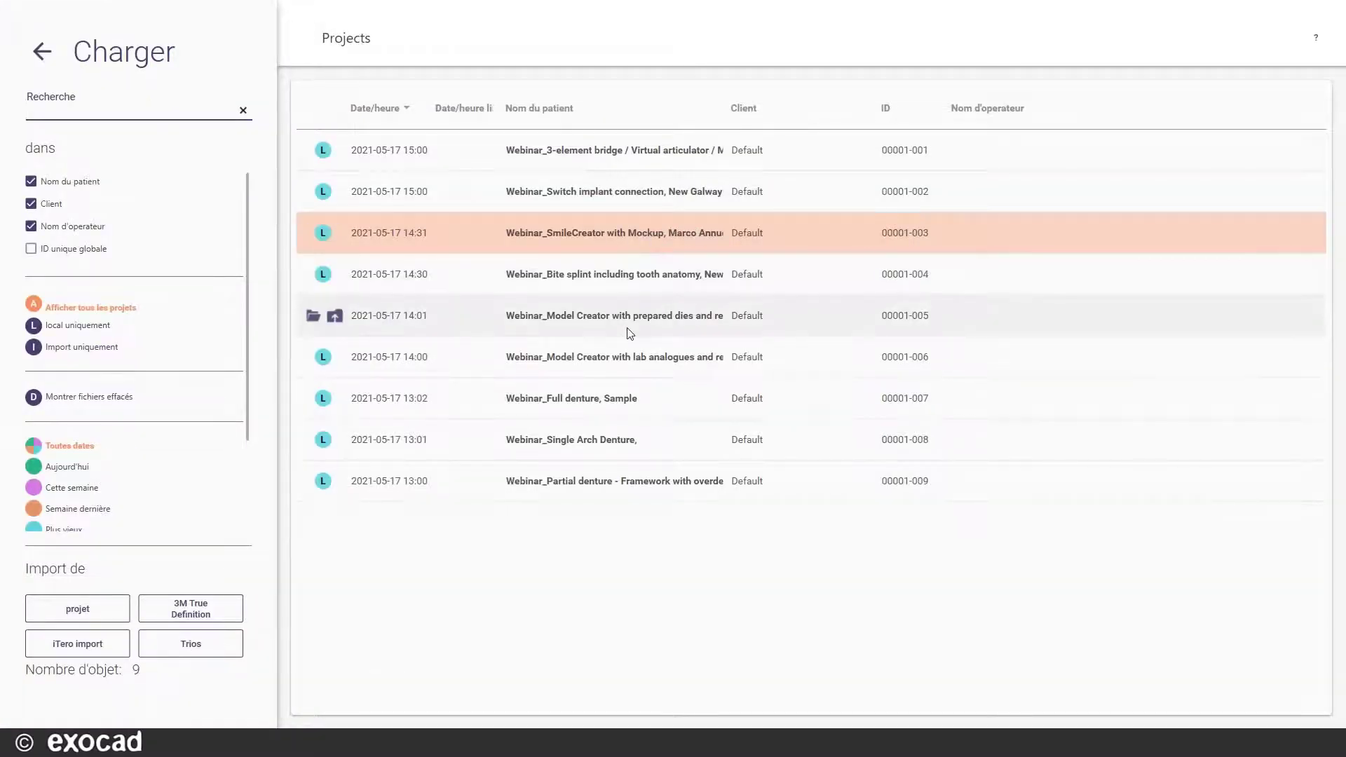
# - Load the bite splint project including tooth anatomy and view its jaw scans from the front and side
pyautogui.click(577, 279)
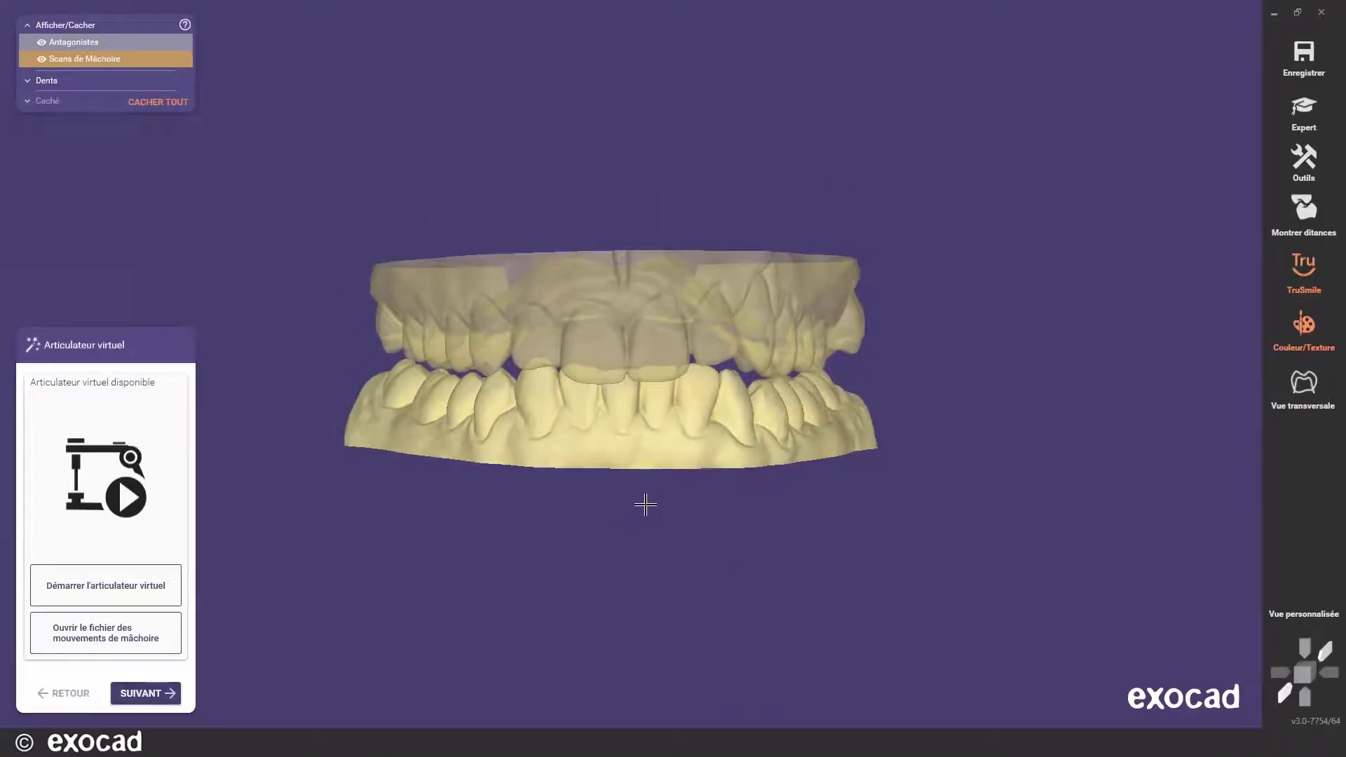
pyautogui.moveTo(587, 480); pyautogui.dragTo(545, 491, button='right')
pyautogui.moveTo(625, 439); pyautogui.dragTo(566, 416, button='right')
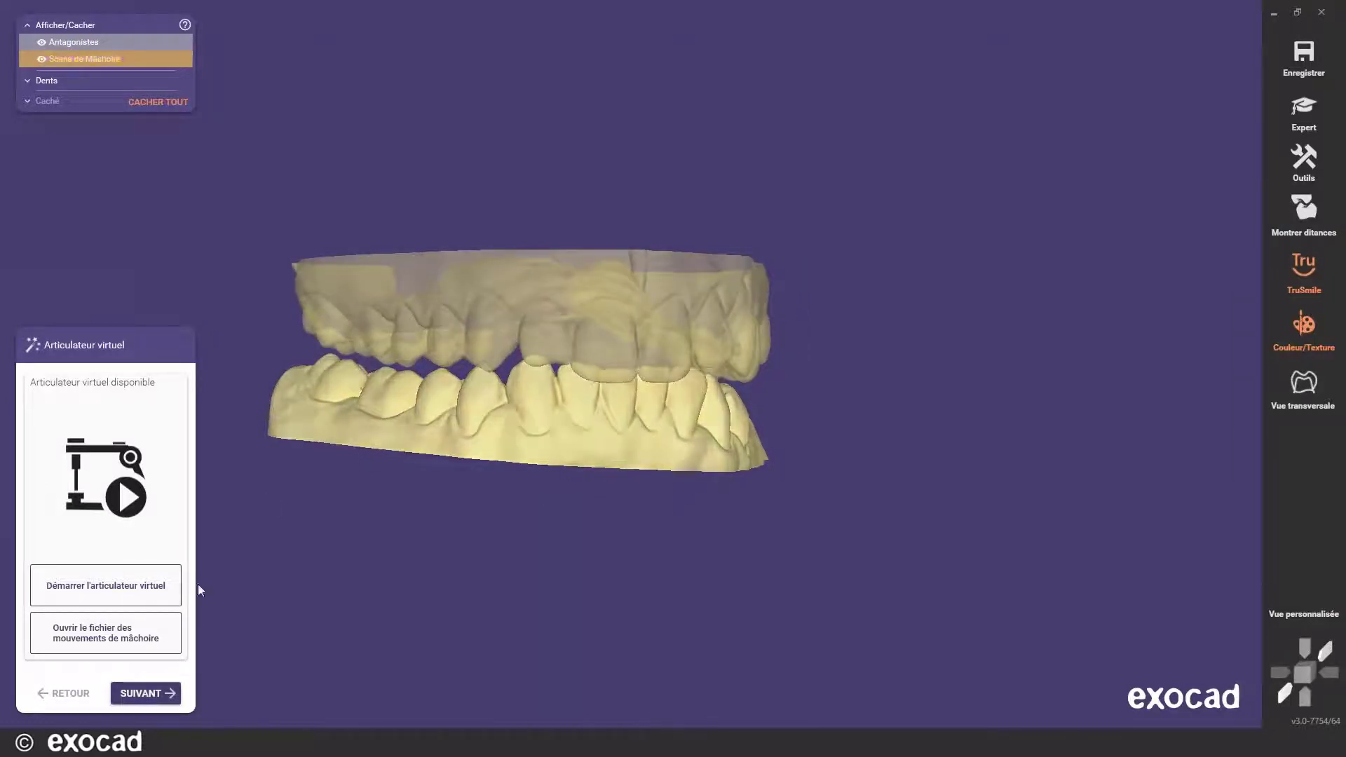
pyautogui.moveTo(449, 421); pyautogui.dragTo(295, 400, button='right')
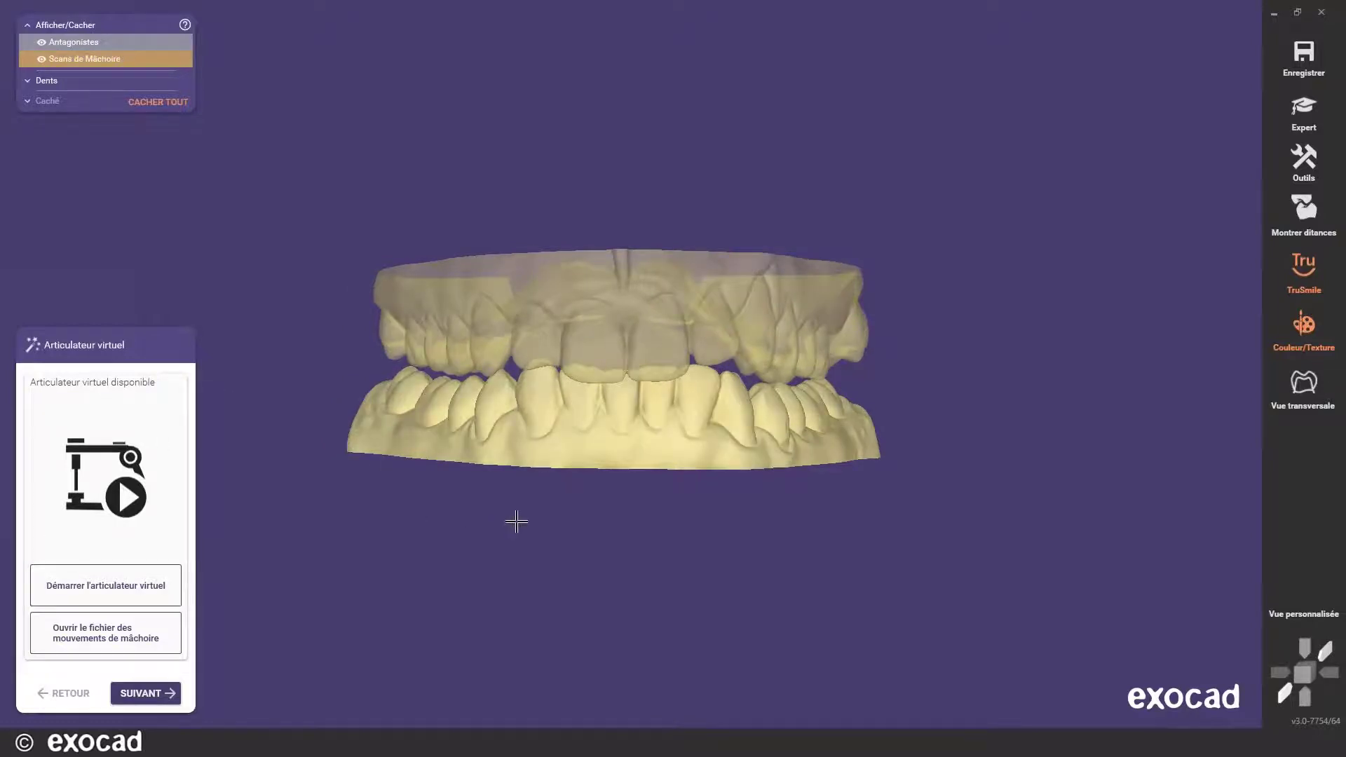
pyautogui.moveTo(517, 519); pyautogui.dragTo(601, 469, button='right')
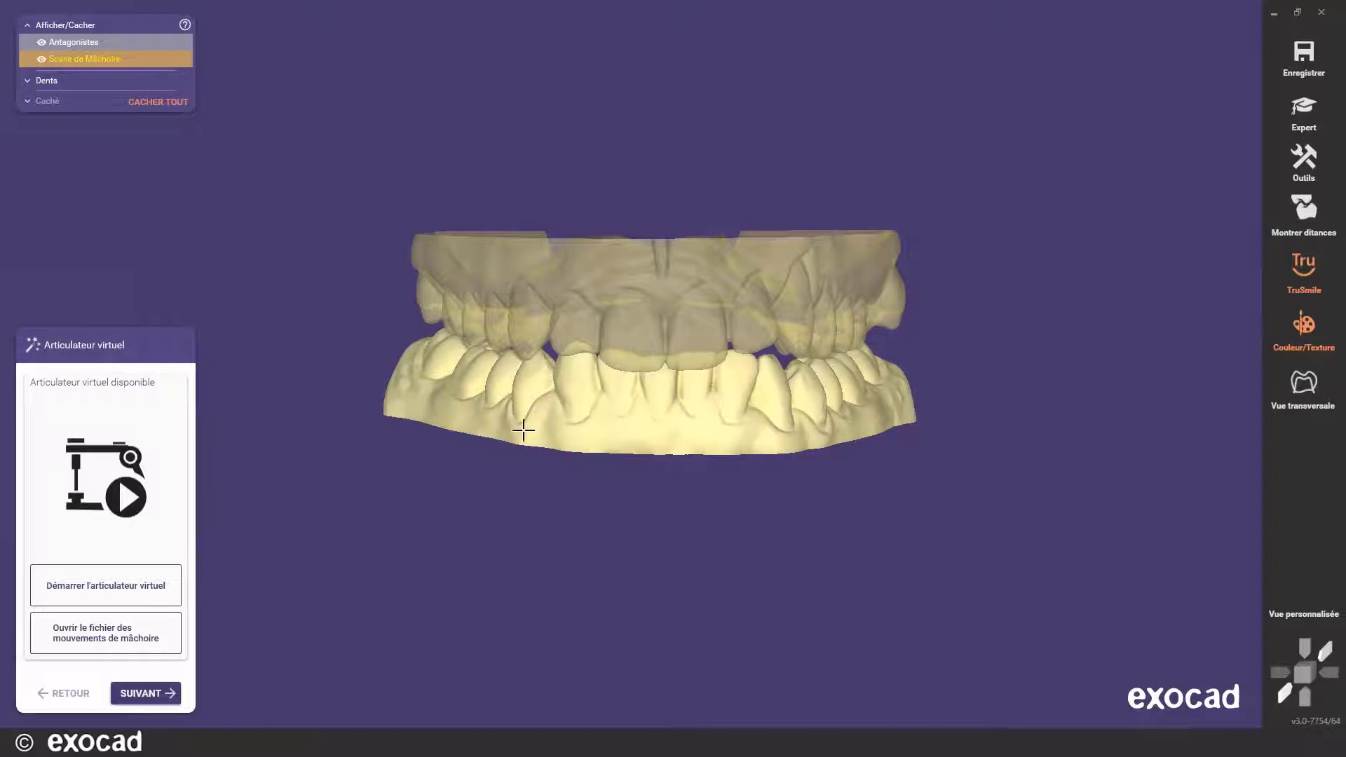
pyautogui.moveTo(587, 435); pyautogui.dragTo(643, 432, button='right')
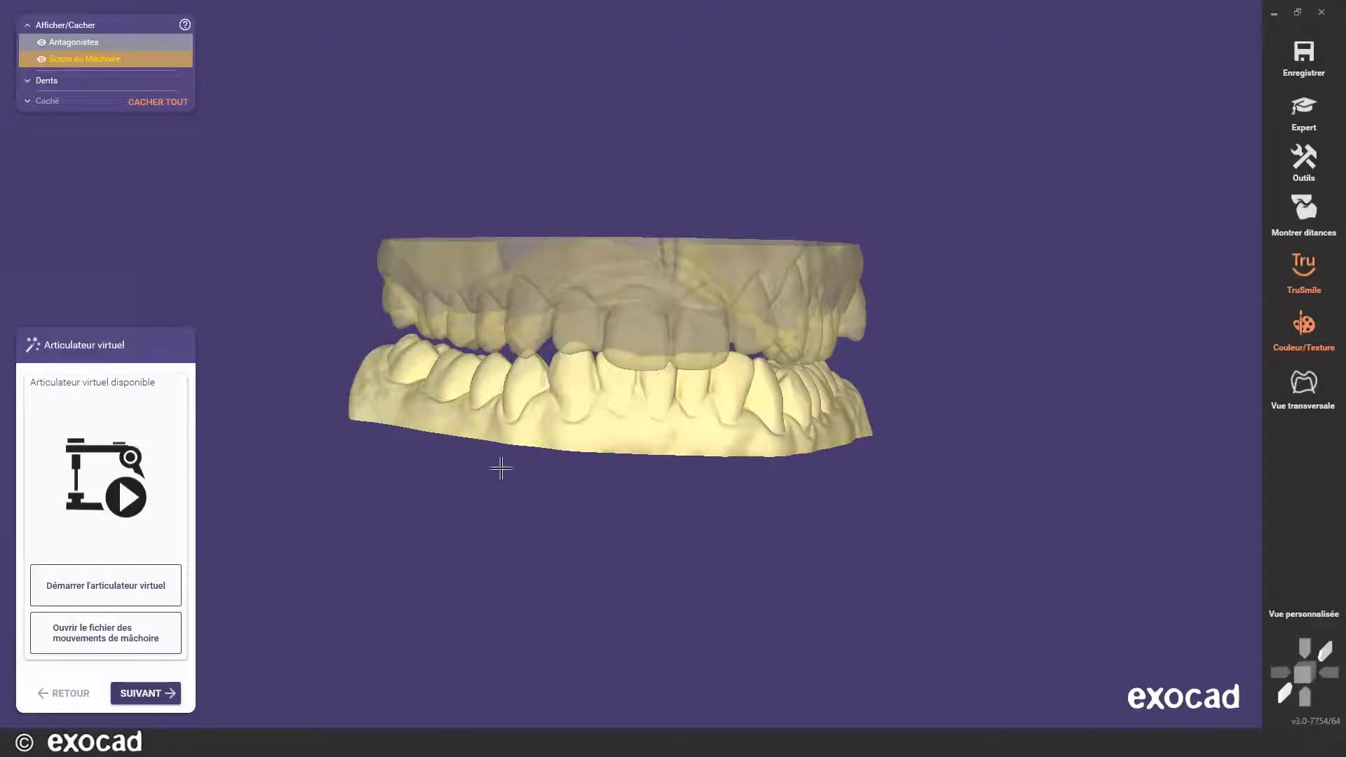
# - Start the virtual articulator, keep the gap between the jaws, and open the occlusion by 1.2 mm
pyautogui.click(116, 593)
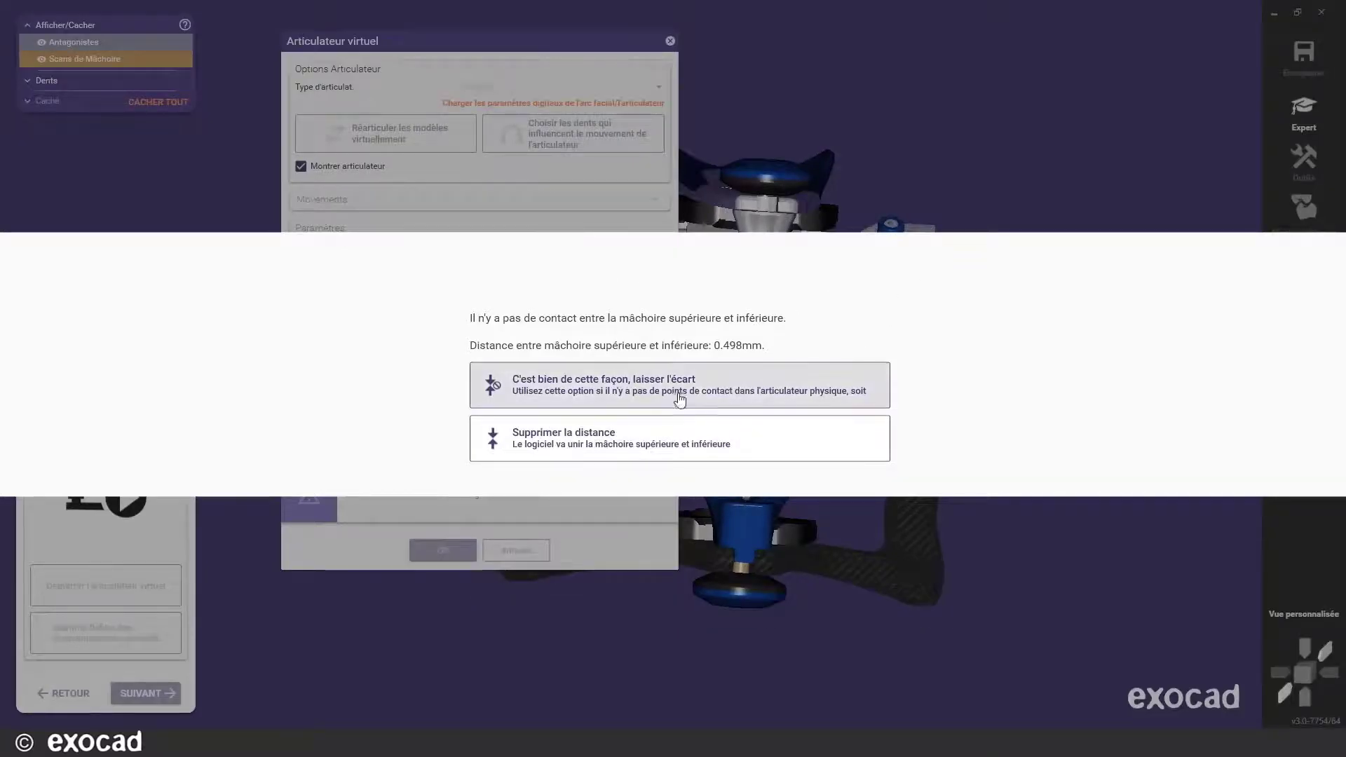
pyautogui.click(716, 387)
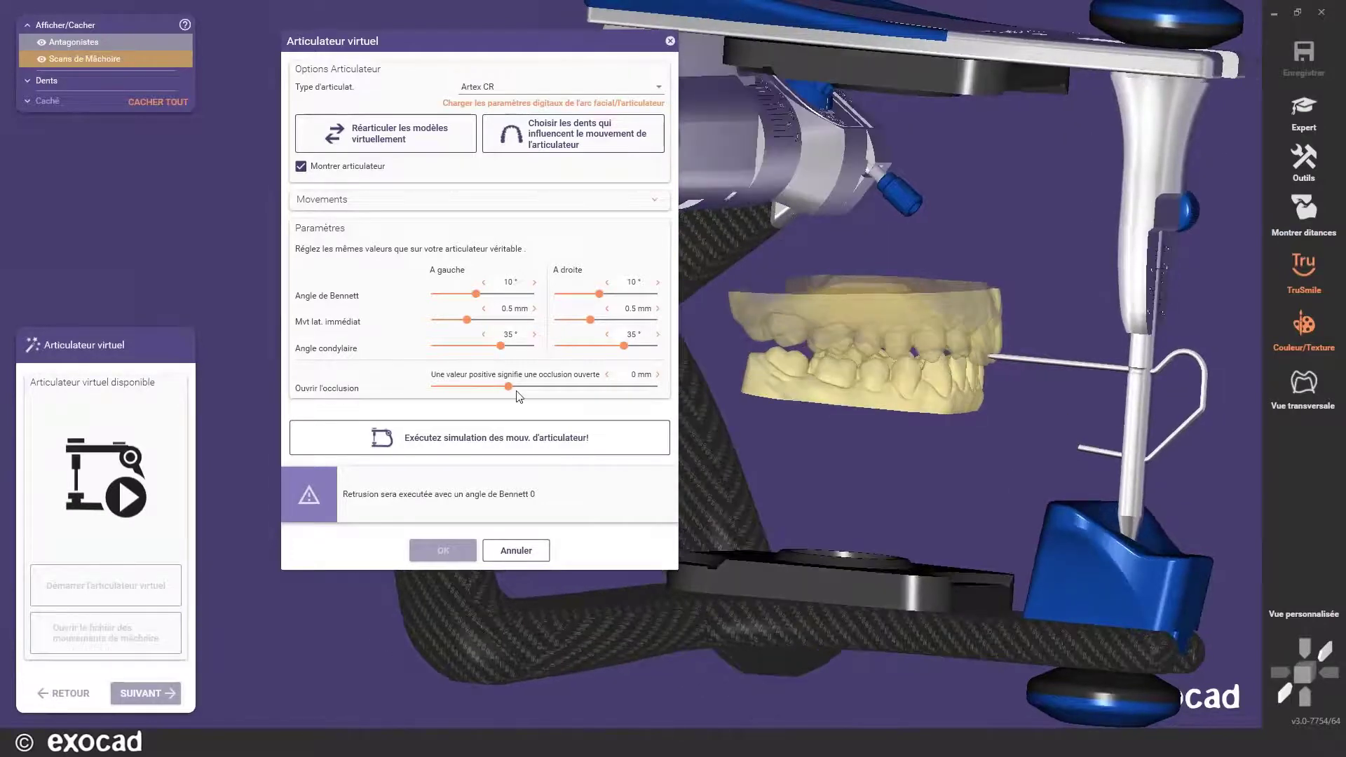
pyautogui.moveTo(509, 392); pyautogui.dragTo(525, 387)
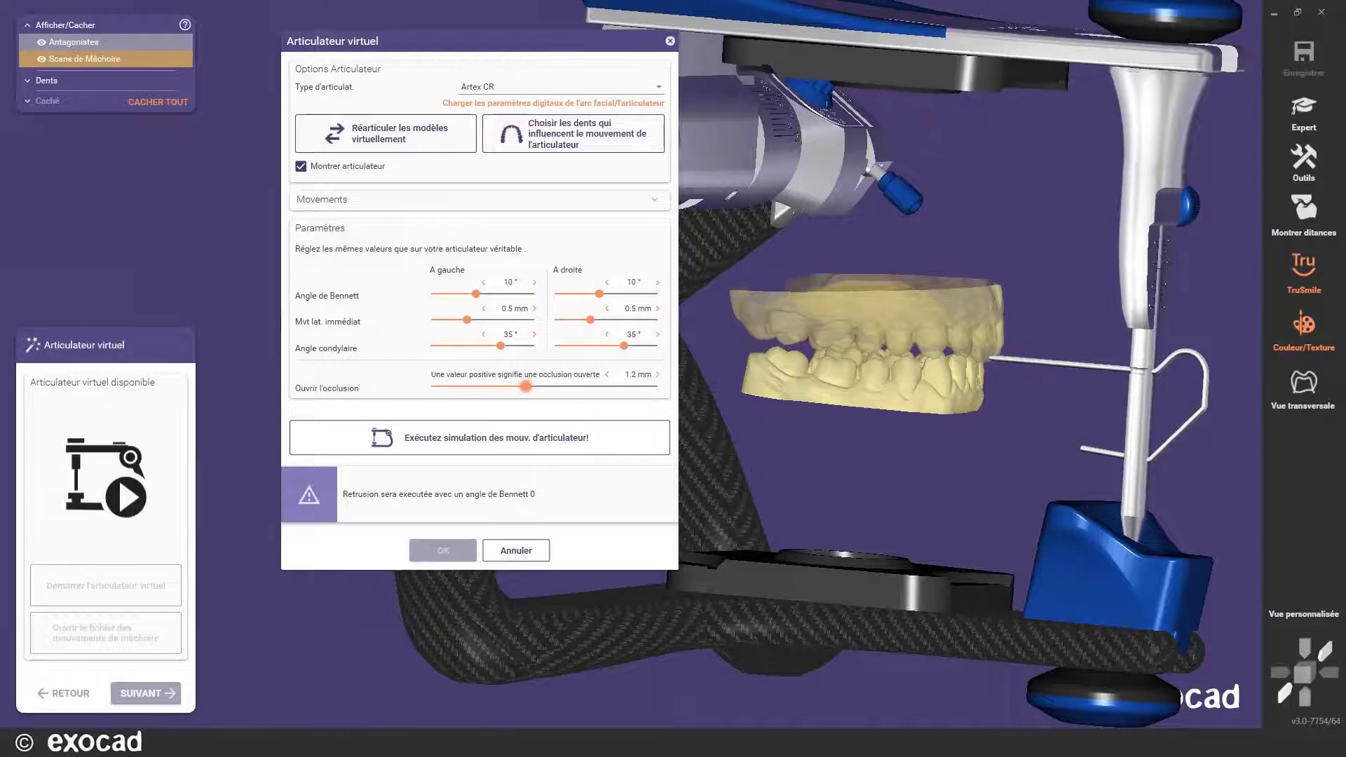
# - Measure the gap between the upper and lower molars in a cross-section placed at the posterior teeth
pyautogui.moveTo(958, 377); pyautogui.dragTo(1260, 385, button='right')
pyautogui.scroll(-3, 1015, 429)
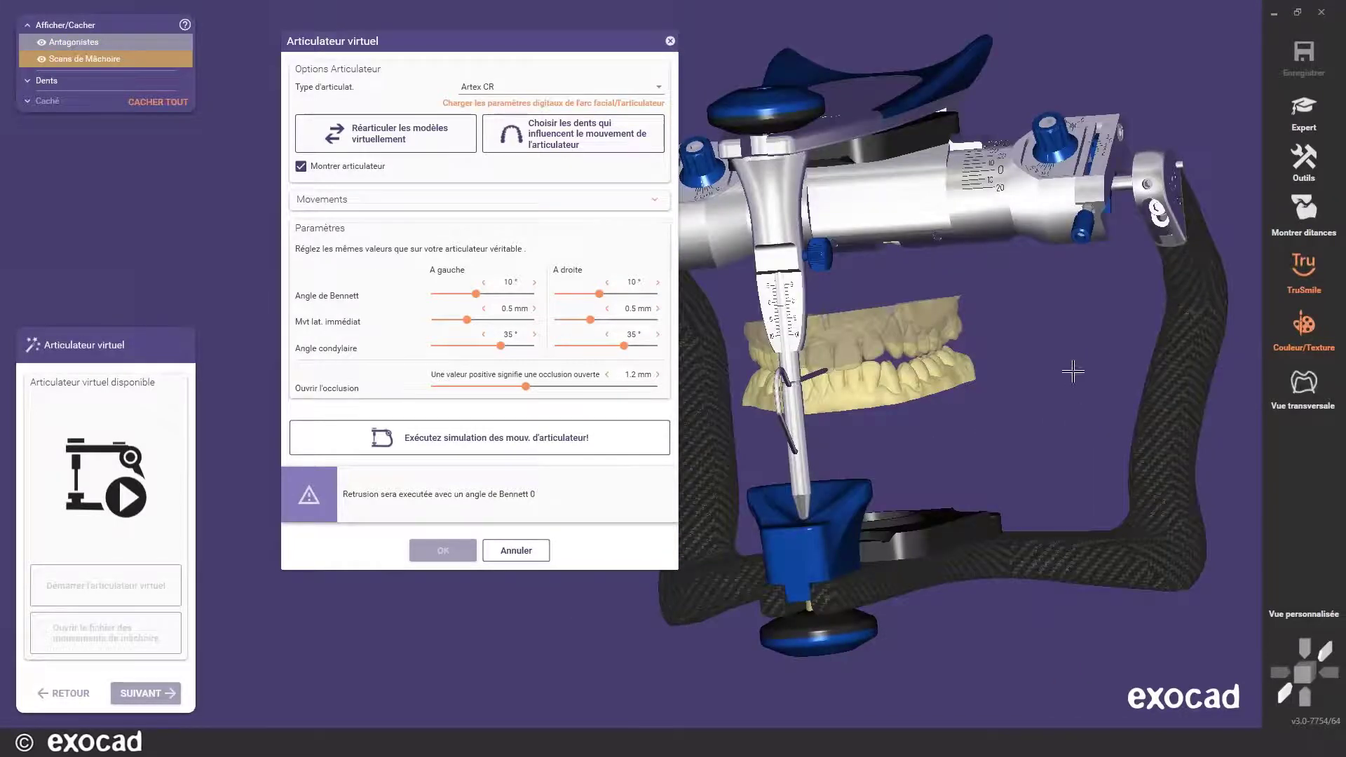
pyautogui.moveTo(1073, 371); pyautogui.dragTo(1060, 377, button='right')
pyautogui.click(1305, 403)
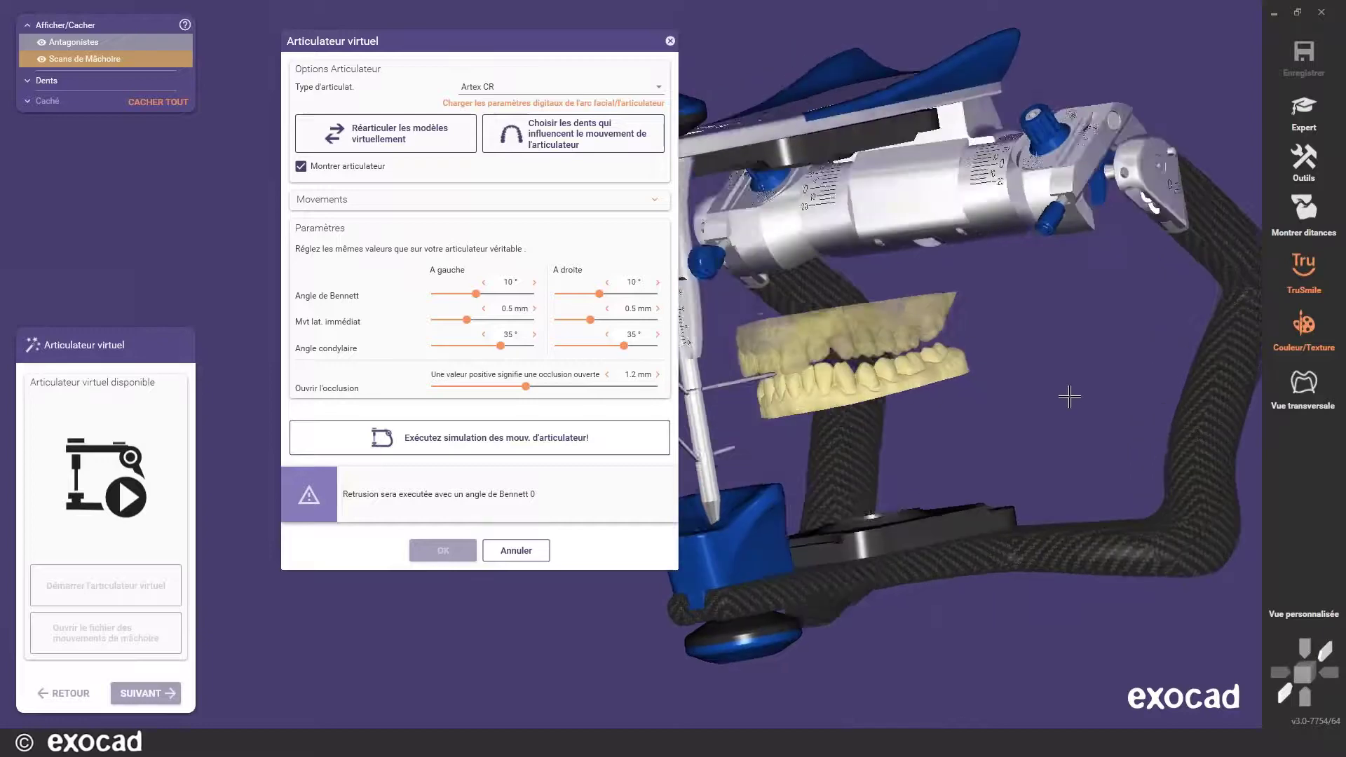
pyautogui.moveTo(917, 400); pyautogui.dragTo(1246, 398, button='right')
pyautogui.click(911, 315)
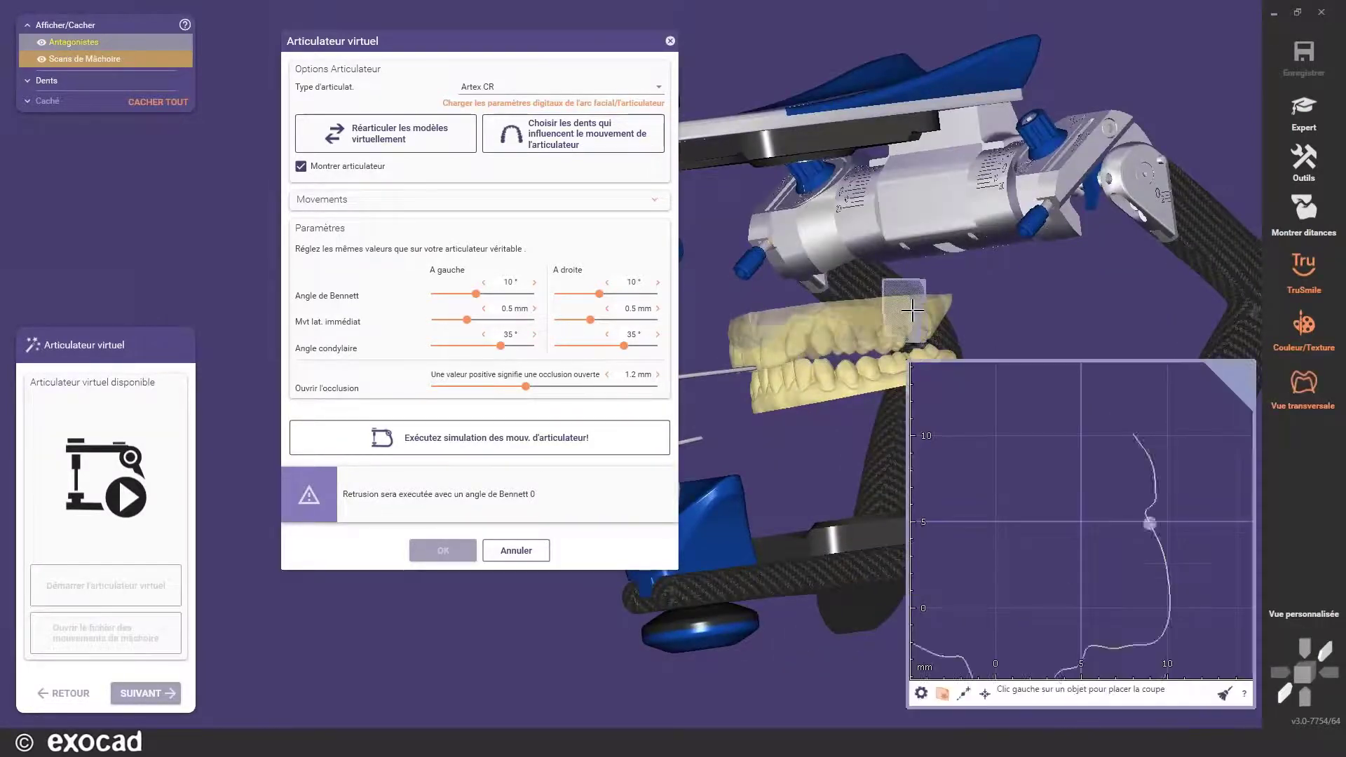
pyautogui.click(927, 338)
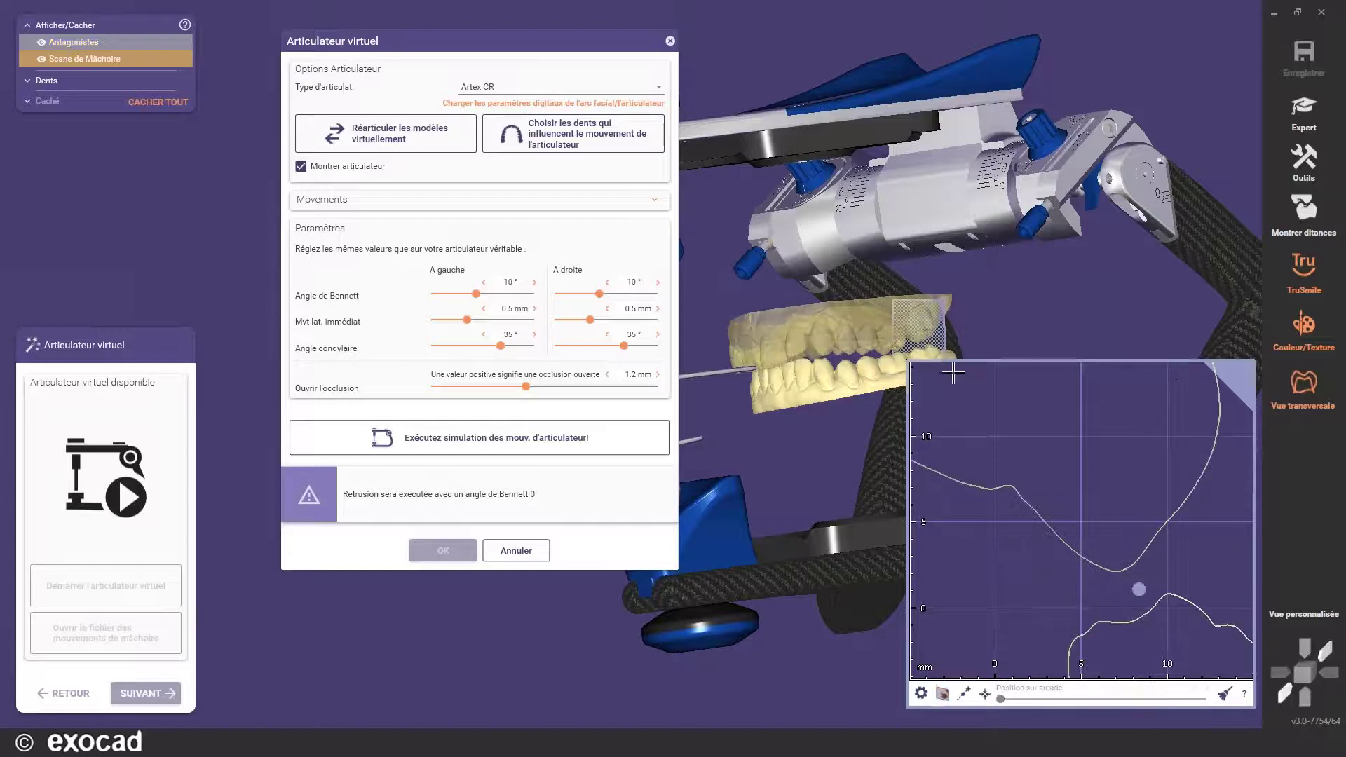
pyautogui.moveTo(1123, 569); pyautogui.dragTo(1136, 608)
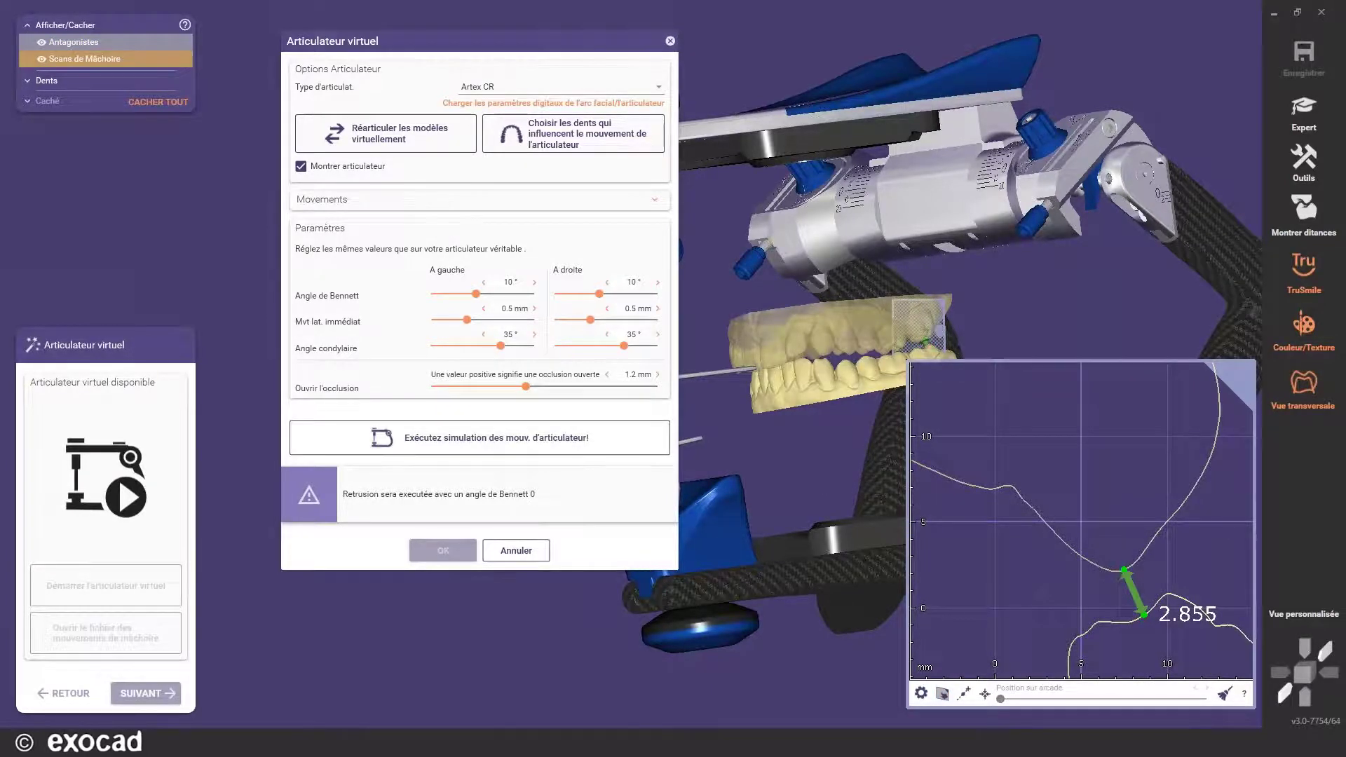
pyautogui.click(1304, 384)
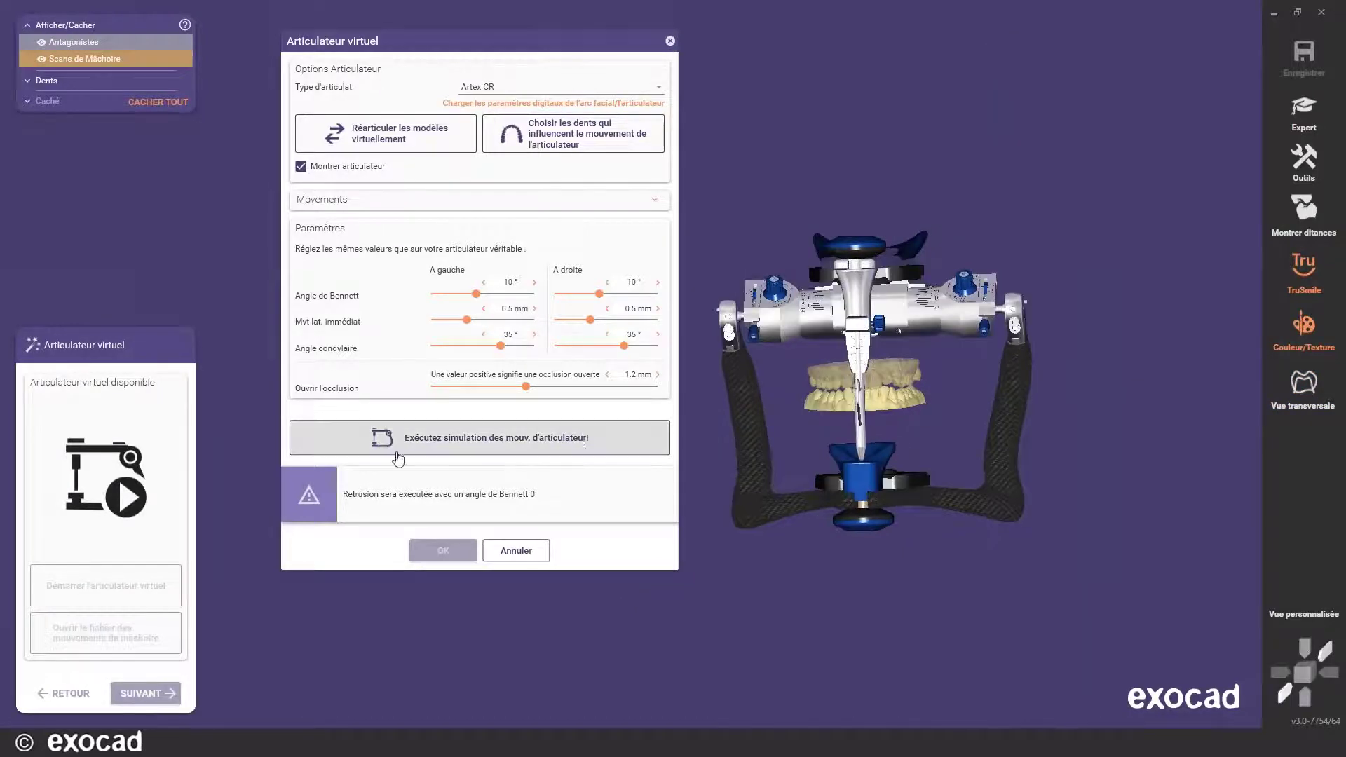
# - Run the articulator movement simulation with the Artex CR and accept its result
pyautogui.click(469, 447)
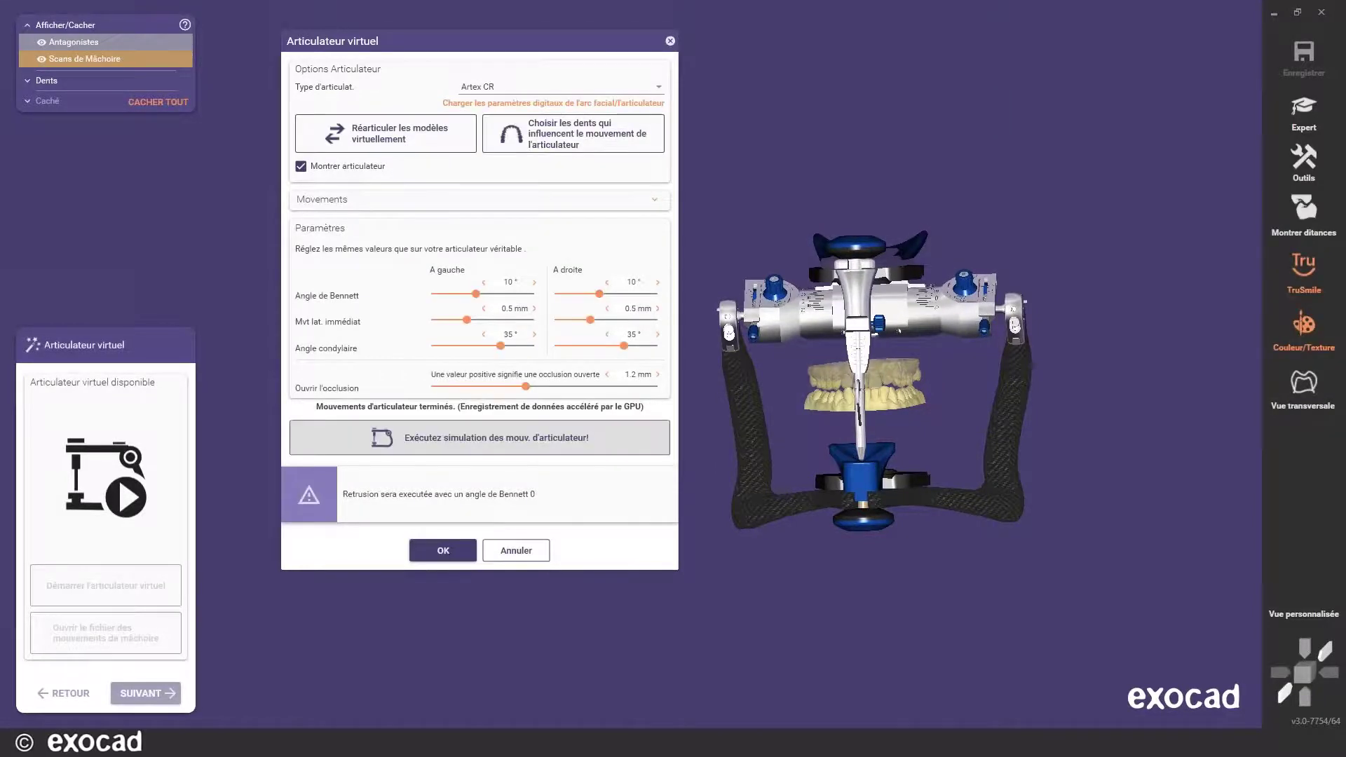
pyautogui.click(443, 554)
pyautogui.click(443, 550)
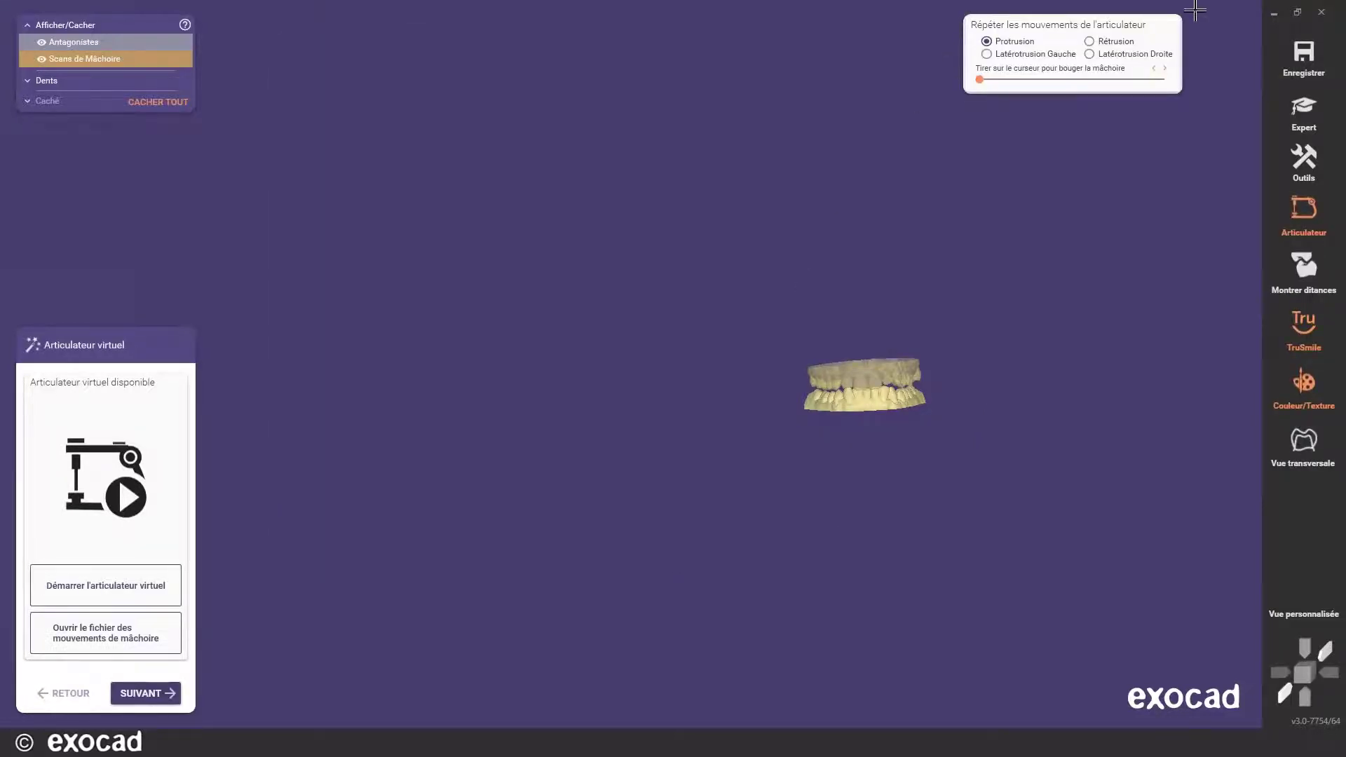
# - Try the protrusion playback on the enlarged jaw scans, and continue to the splint base design
pyautogui.scroll(5, 831, 429)
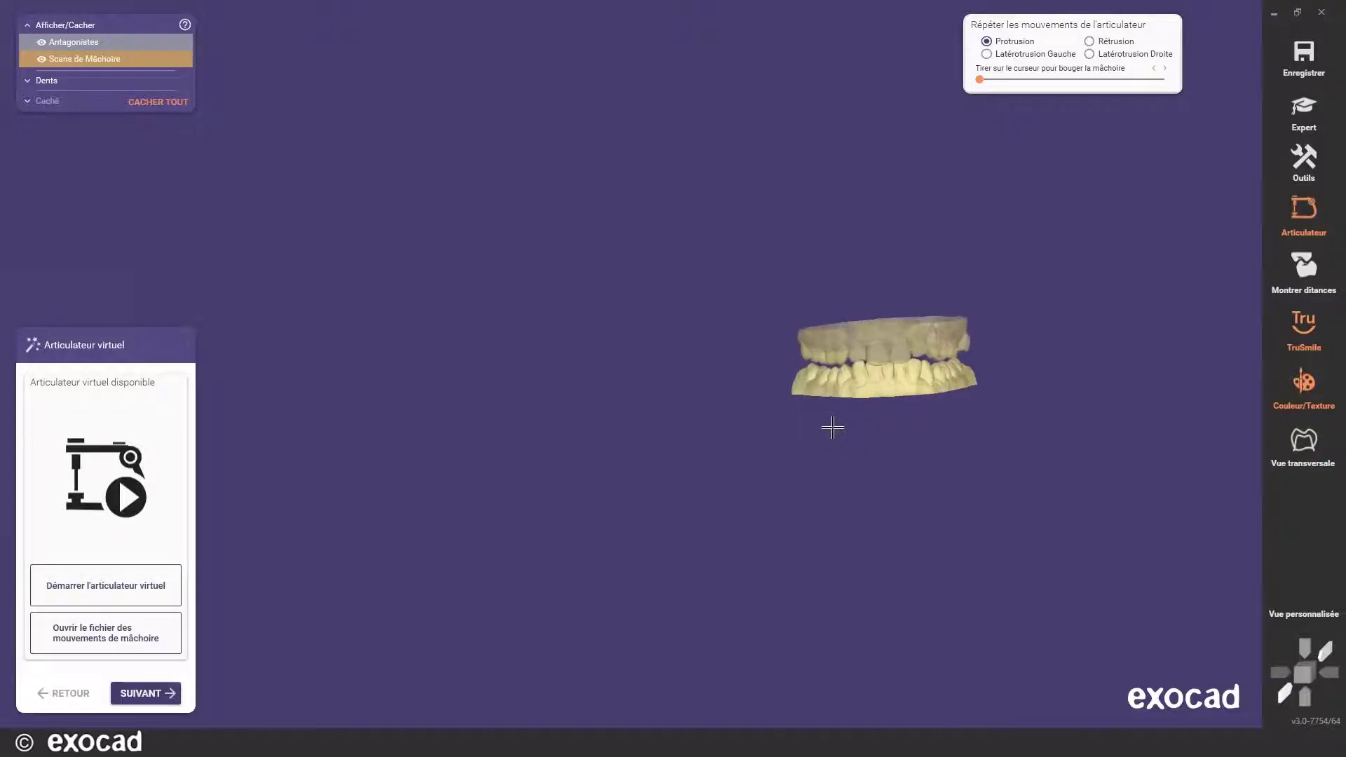
pyautogui.moveTo(1015, 438); pyautogui.dragTo(877, 486, button='middle')
pyautogui.moveTo(899, 419); pyautogui.dragTo(907, 387, button='right')
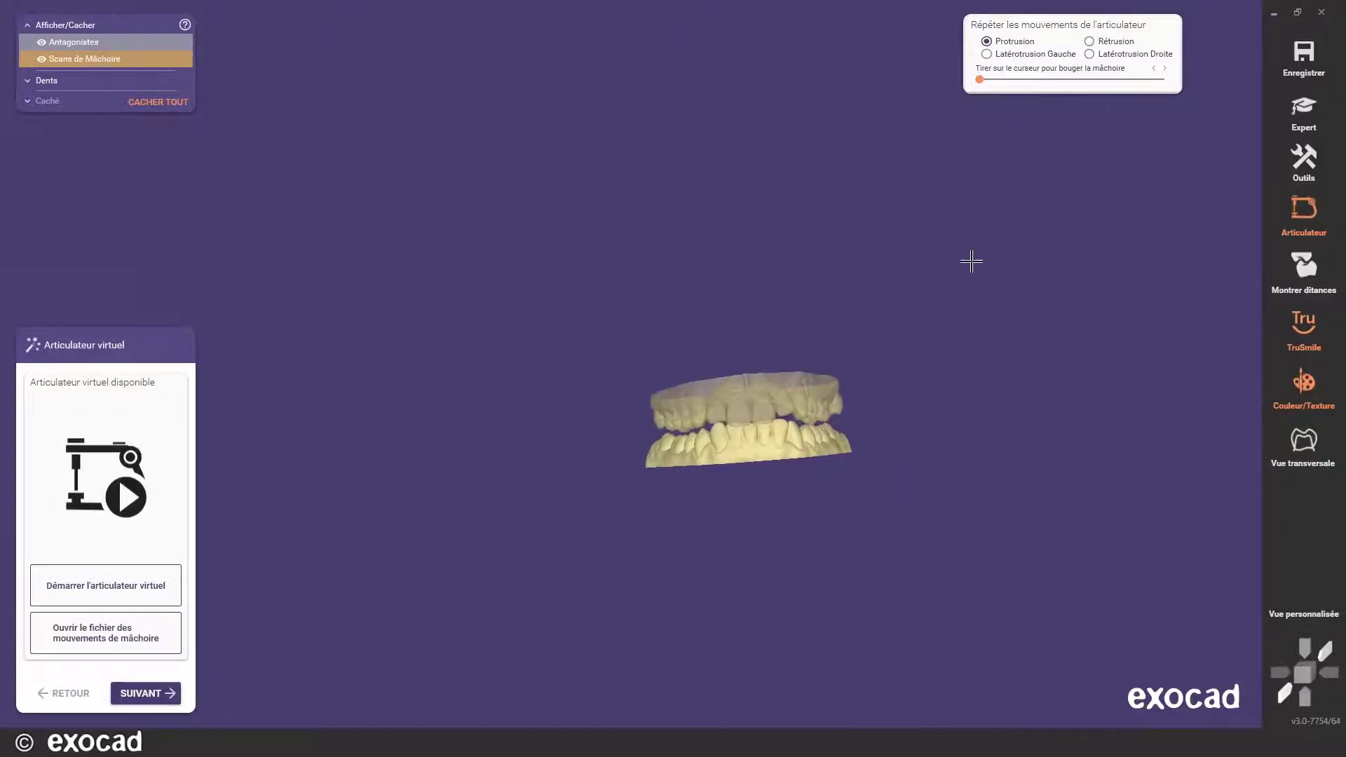
pyautogui.moveTo(985, 84); pyautogui.dragTo(919, 84)
pyautogui.click(151, 698)
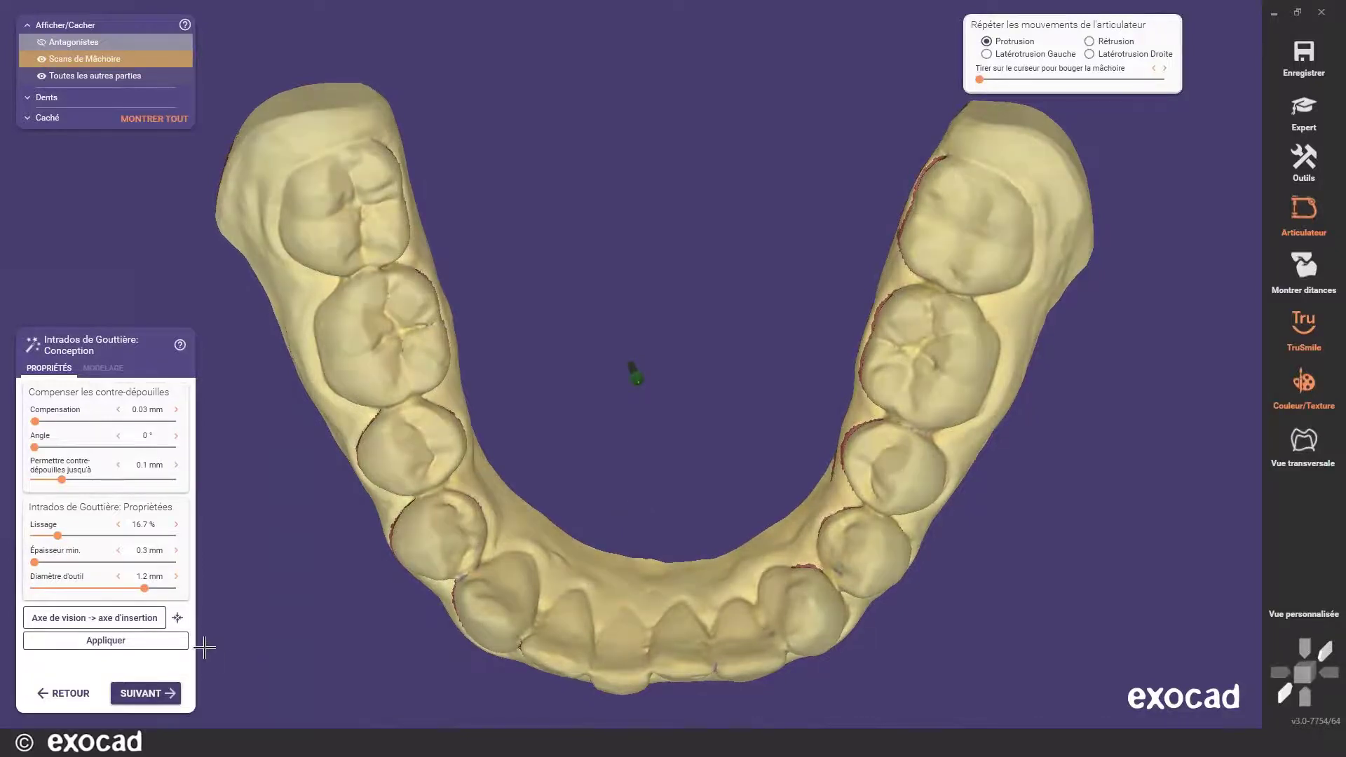
# - Set the splint's insertion axis from the occlusal view and inspect the marked undercuts around the lower arch
pyautogui.click(93, 617)
pyautogui.moveTo(522, 508); pyautogui.dragTo(549, 465, button='right')
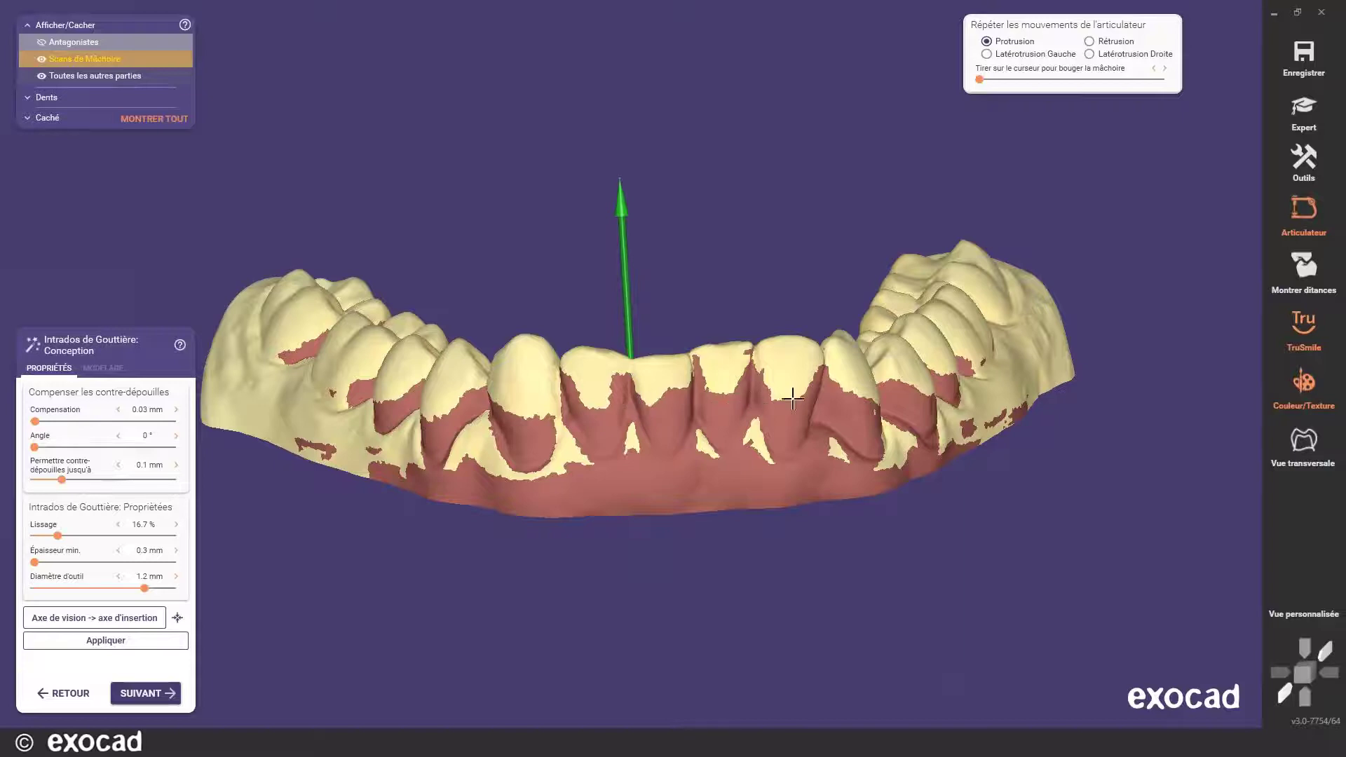
pyautogui.moveTo(875, 395); pyautogui.dragTo(865, 335, button='right')
pyautogui.moveTo(933, 300); pyautogui.dragTo(832, 329, button='right')
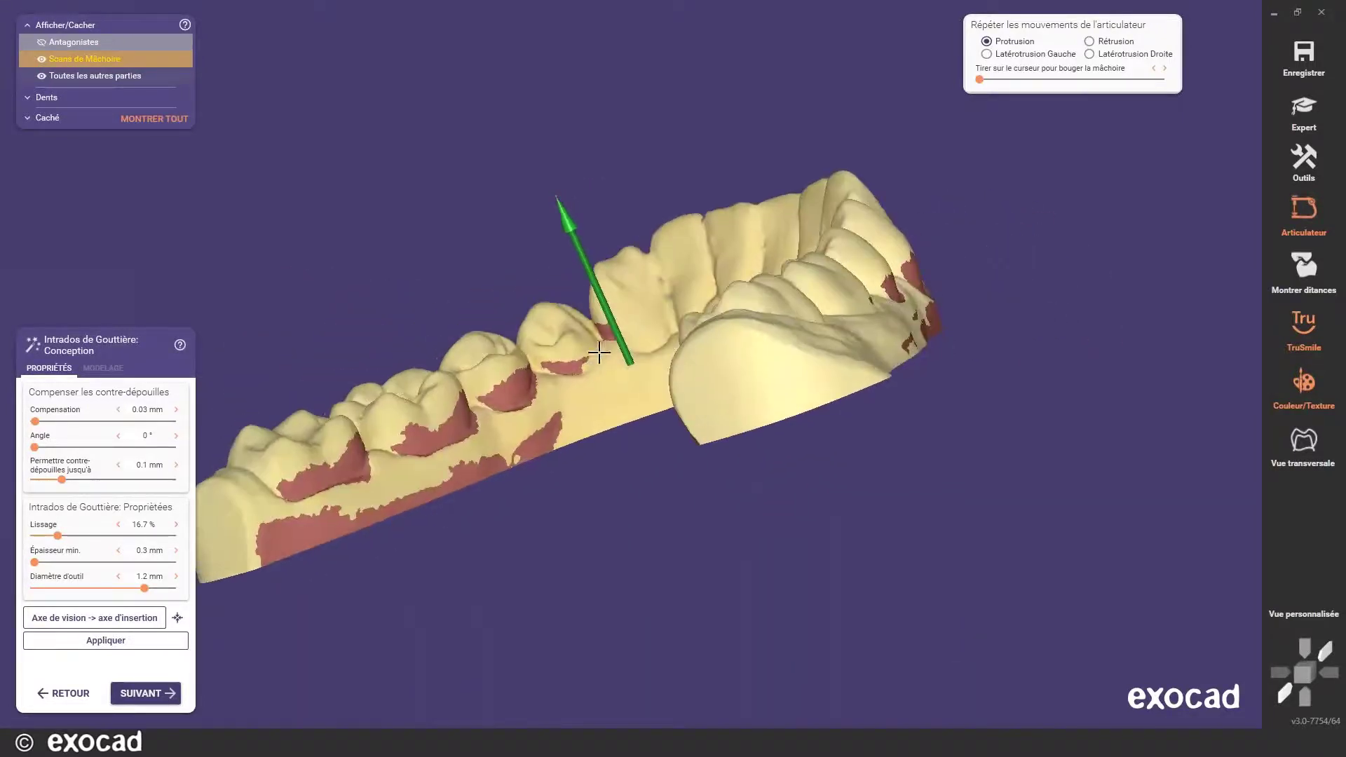
pyautogui.moveTo(494, 425); pyautogui.dragTo(200, 493, button='right')
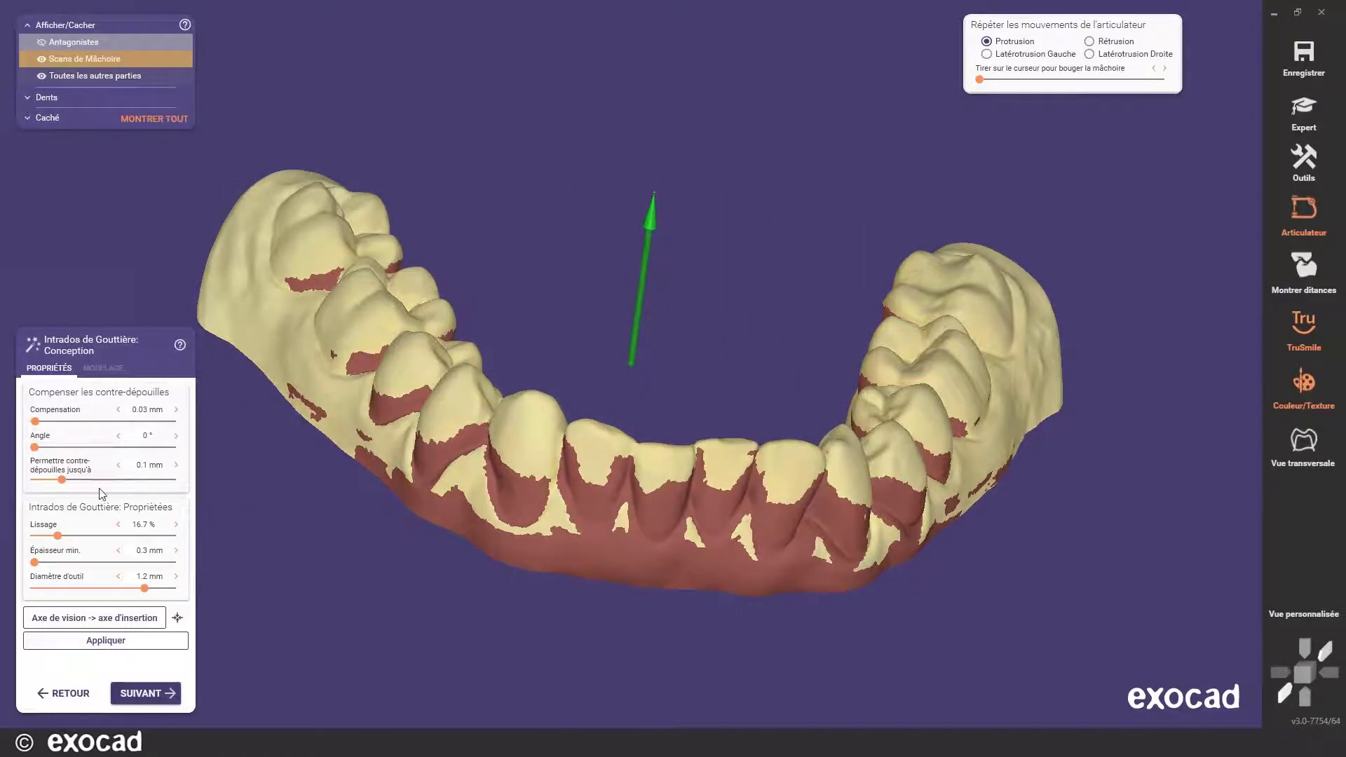
# - Set the splint base smoothing to 6 % and check the undercuts from the occlusal and lingual sides
pyautogui.moveTo(56, 536); pyautogui.dragTo(47, 536)
pyautogui.moveTo(804, 382); pyautogui.dragTo(955, 185, button='right')
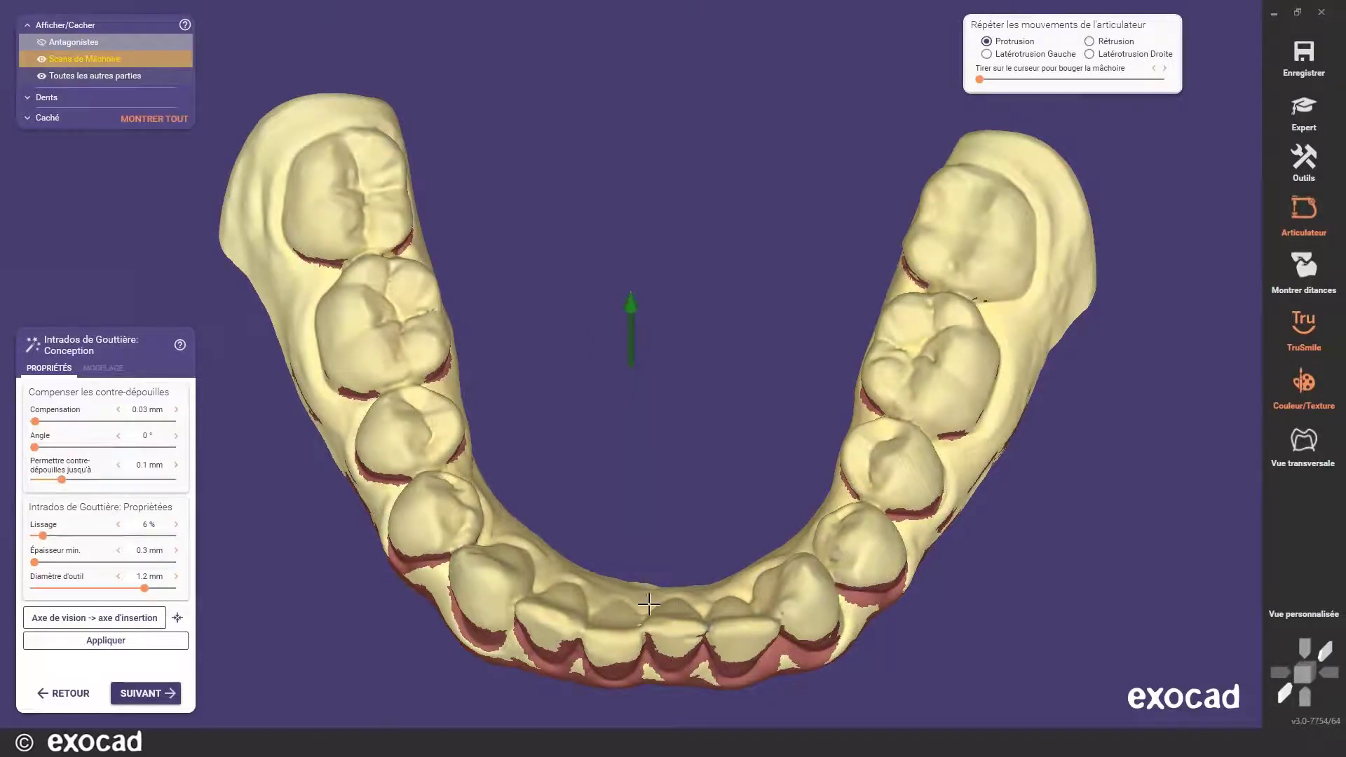
pyautogui.moveTo(455, 315); pyautogui.dragTo(362, 339, button='right')
pyautogui.moveTo(607, 474); pyautogui.dragTo(215, 325, button='right')
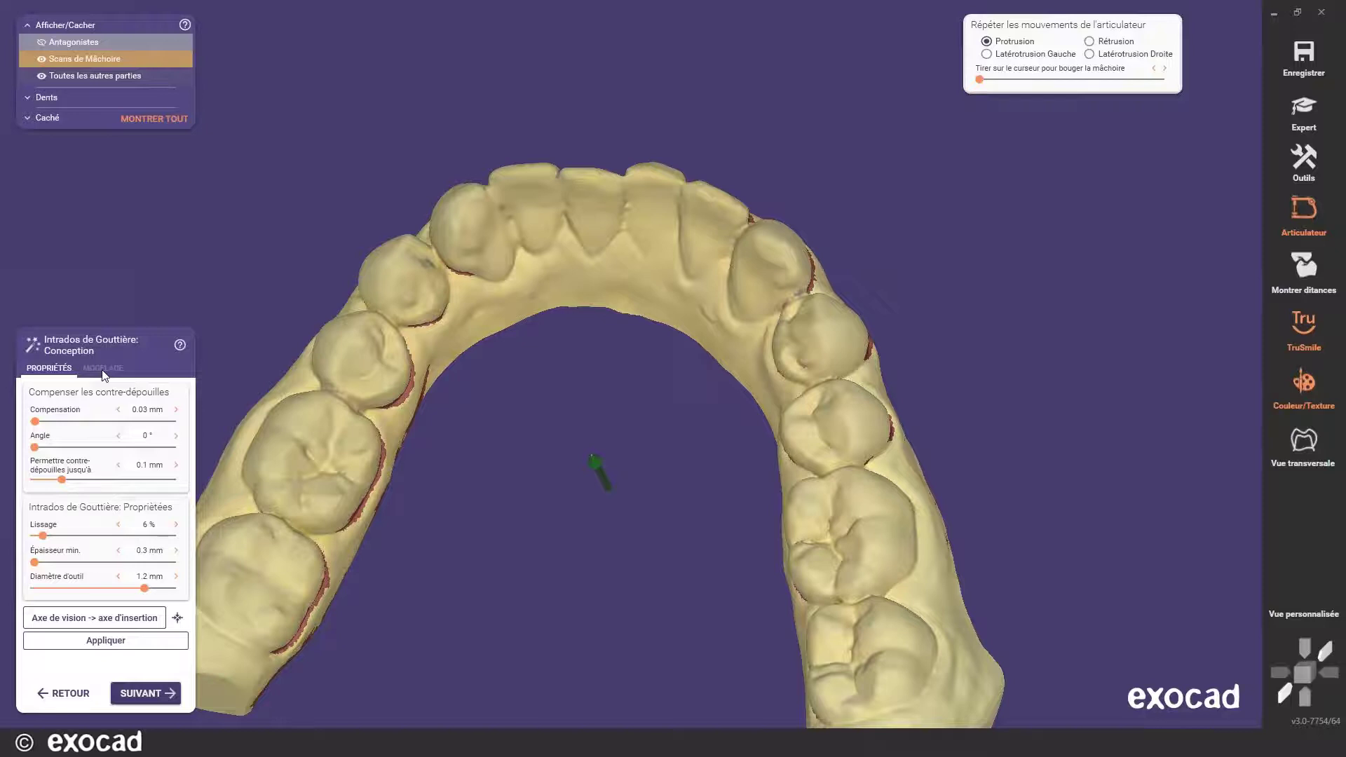
# - Calculate the splint base with the current undercut and smoothing settings, and inspect the blue surface over the lower arch
pyautogui.moveTo(393, 375); pyautogui.dragTo(390, 381, button='right')
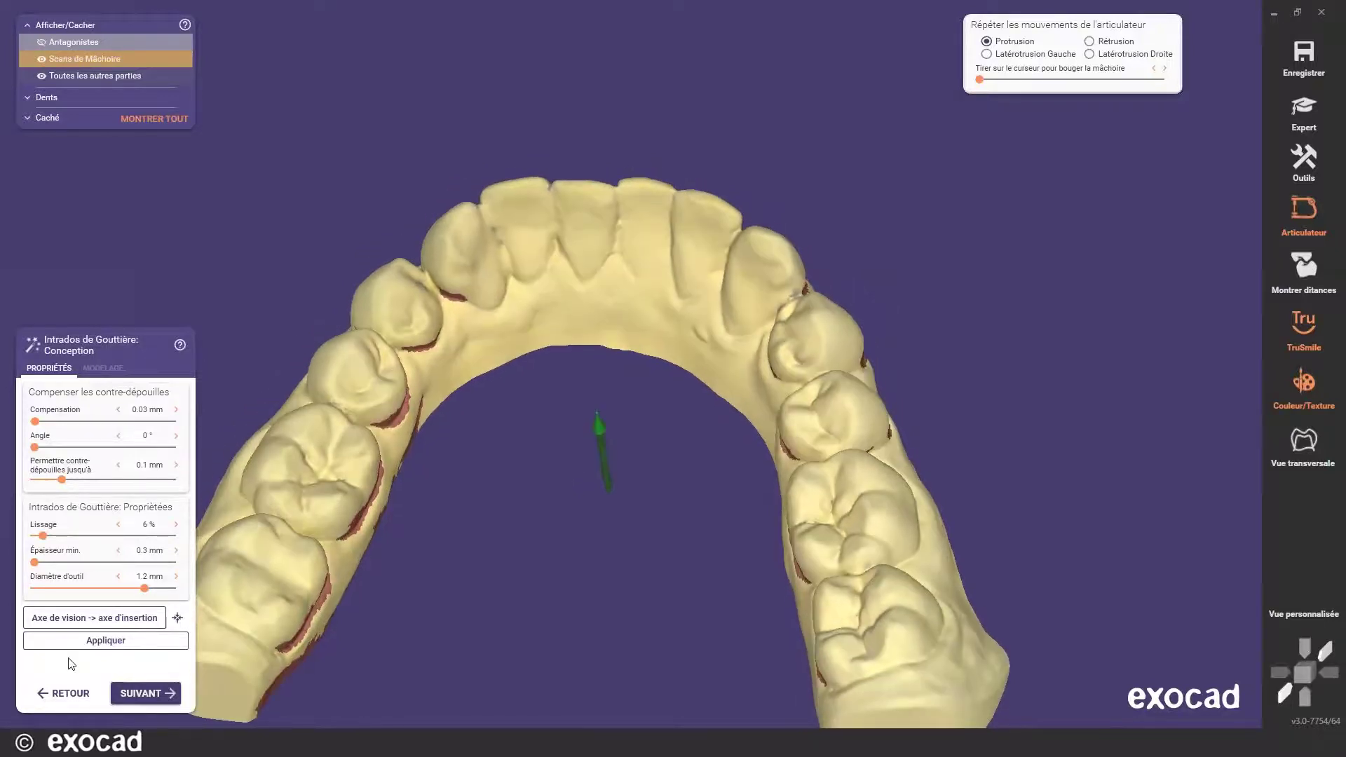
pyautogui.click(92, 640)
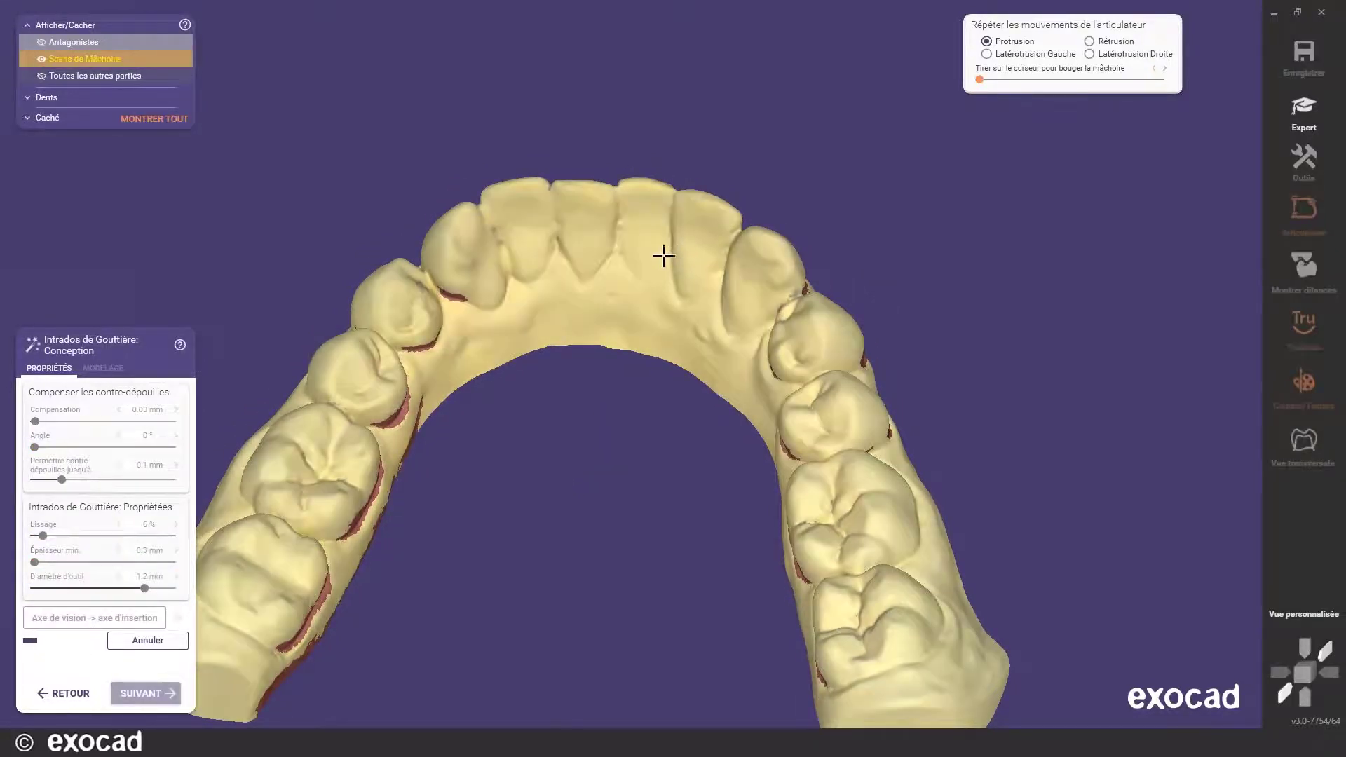
pyautogui.moveTo(527, 262); pyautogui.dragTo(645, 220, button='right')
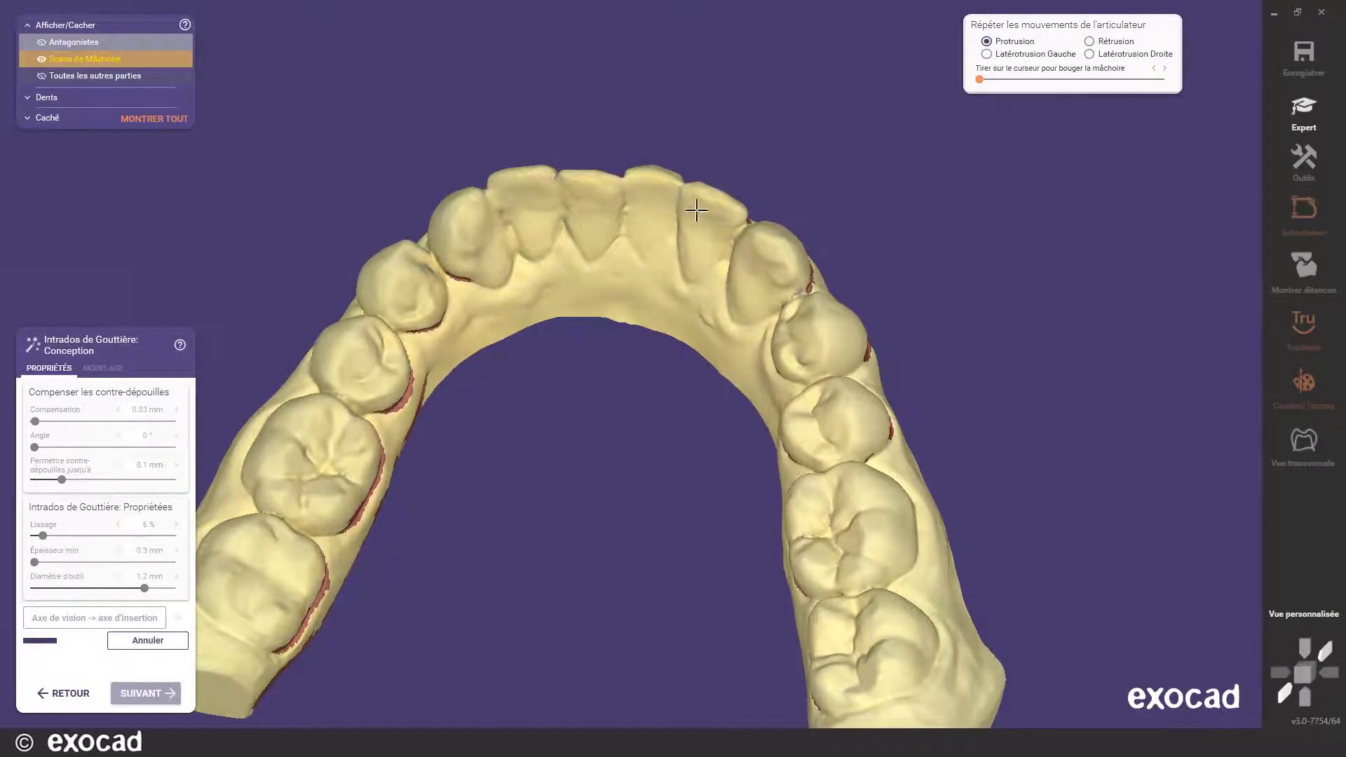
pyautogui.moveTo(586, 225); pyautogui.dragTo(613, 241, button='right')
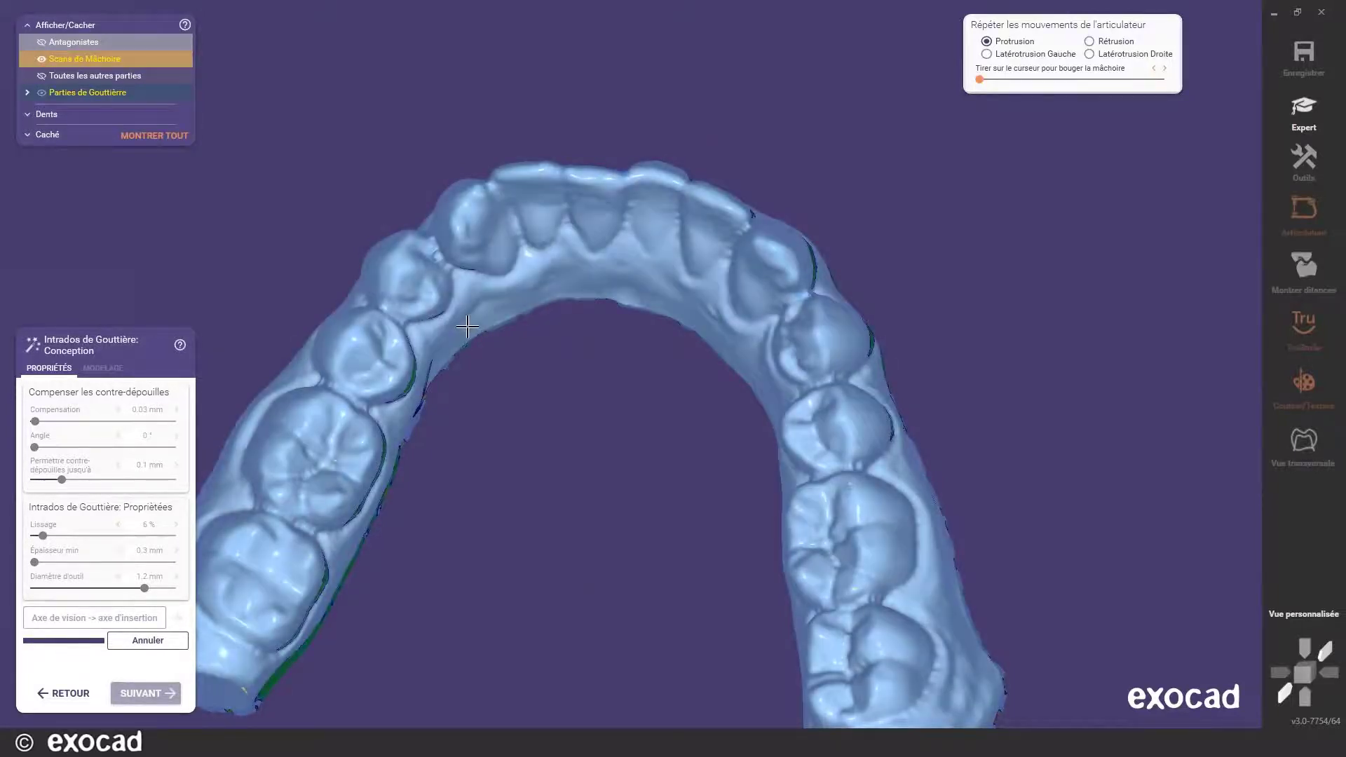
pyautogui.moveTo(652, 326); pyautogui.dragTo(658, 337, button='right')
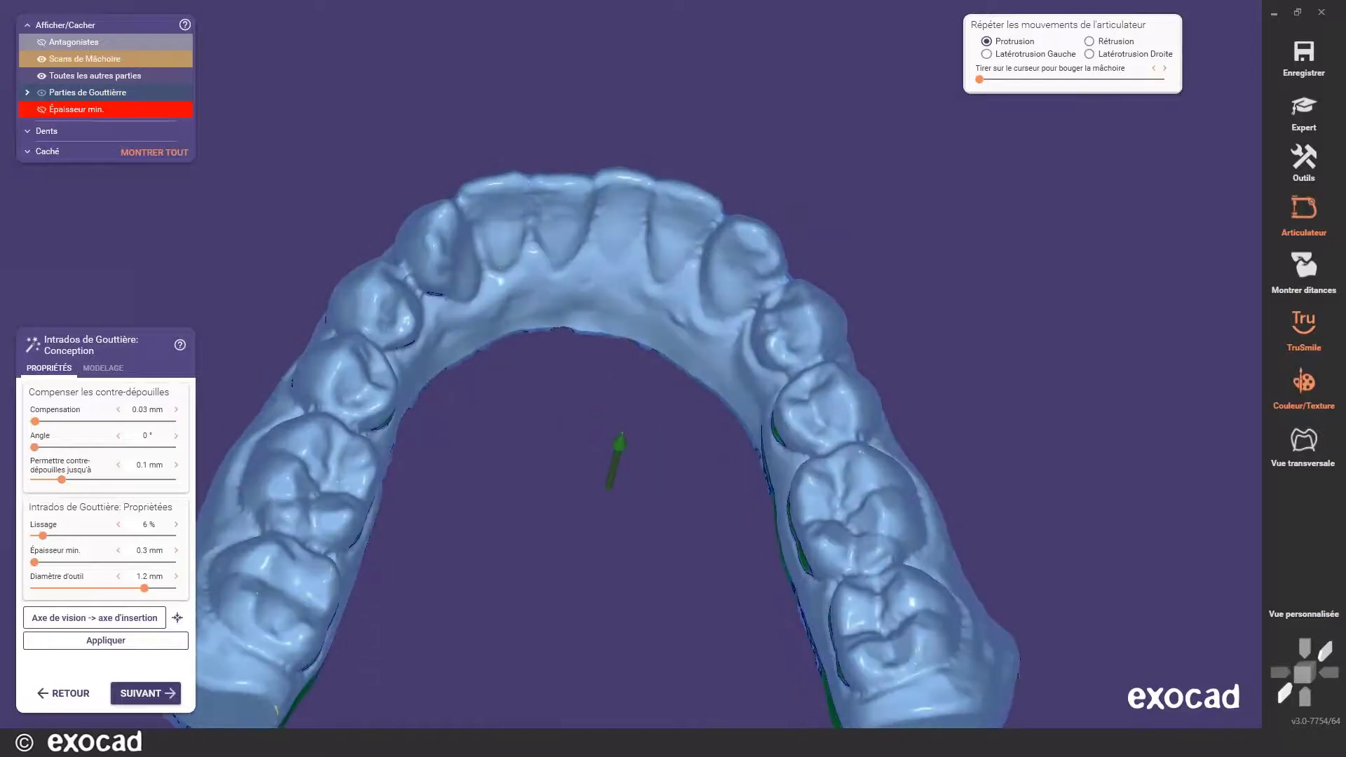
# - Freeform the splint base with the Add/Remove brush along the lingual side of the lower incisors, and continue to pontic placement
pyautogui.click(109, 370)
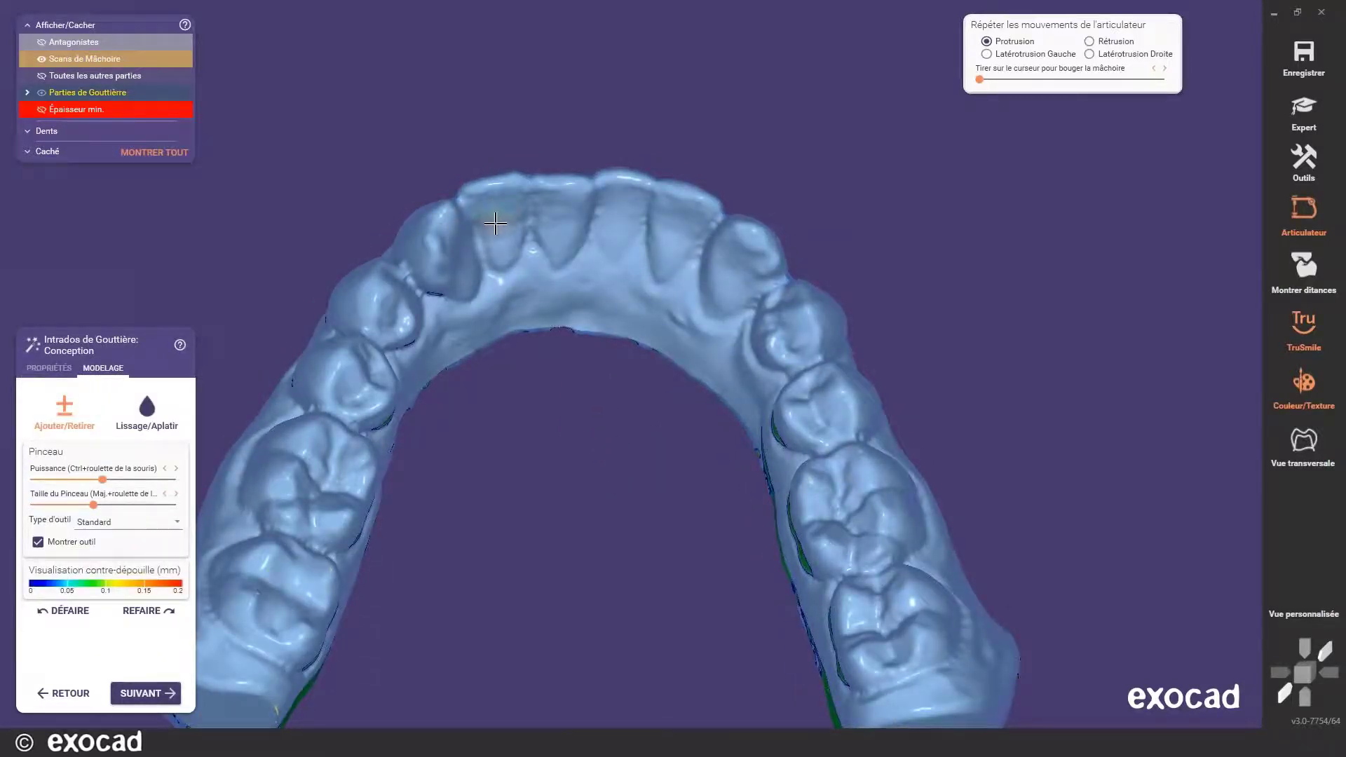
pyautogui.moveTo(548, 221); pyautogui.dragTo(552, 214, button='right')
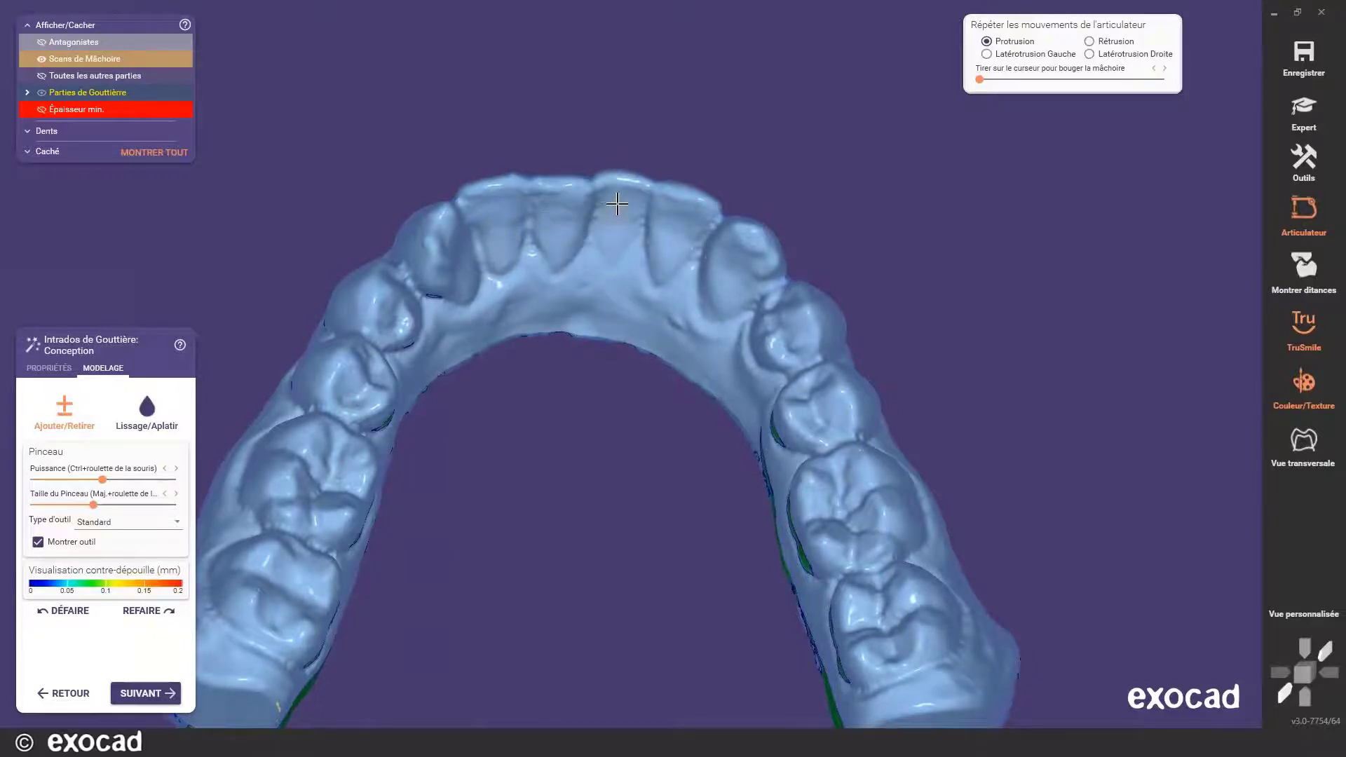
pyautogui.moveTo(620, 204)
pyautogui.mouseDown()
pyautogui.moveTo(695, 232)
pyautogui.moveTo(650, 273)
pyautogui.moveTo(534, 309)
pyautogui.mouseUp()
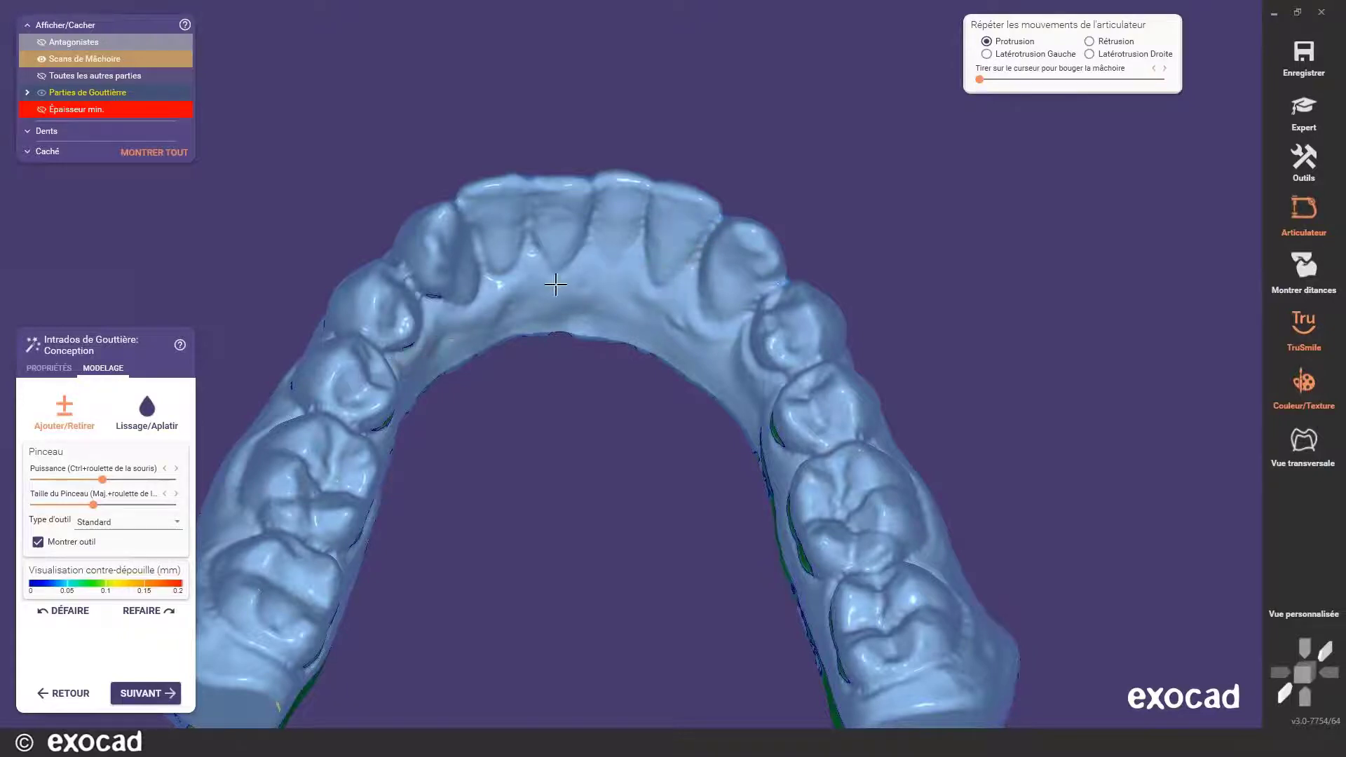
pyautogui.moveTo(588, 246); pyautogui.dragTo(581, 260, button='right')
pyautogui.moveTo(561, 246)
pyautogui.mouseDown()
pyautogui.moveTo(547, 231)
pyautogui.moveTo(549, 279)
pyautogui.mouseUp()
pyautogui.moveTo(559, 323); pyautogui.dragTo(560, 304, button='right')
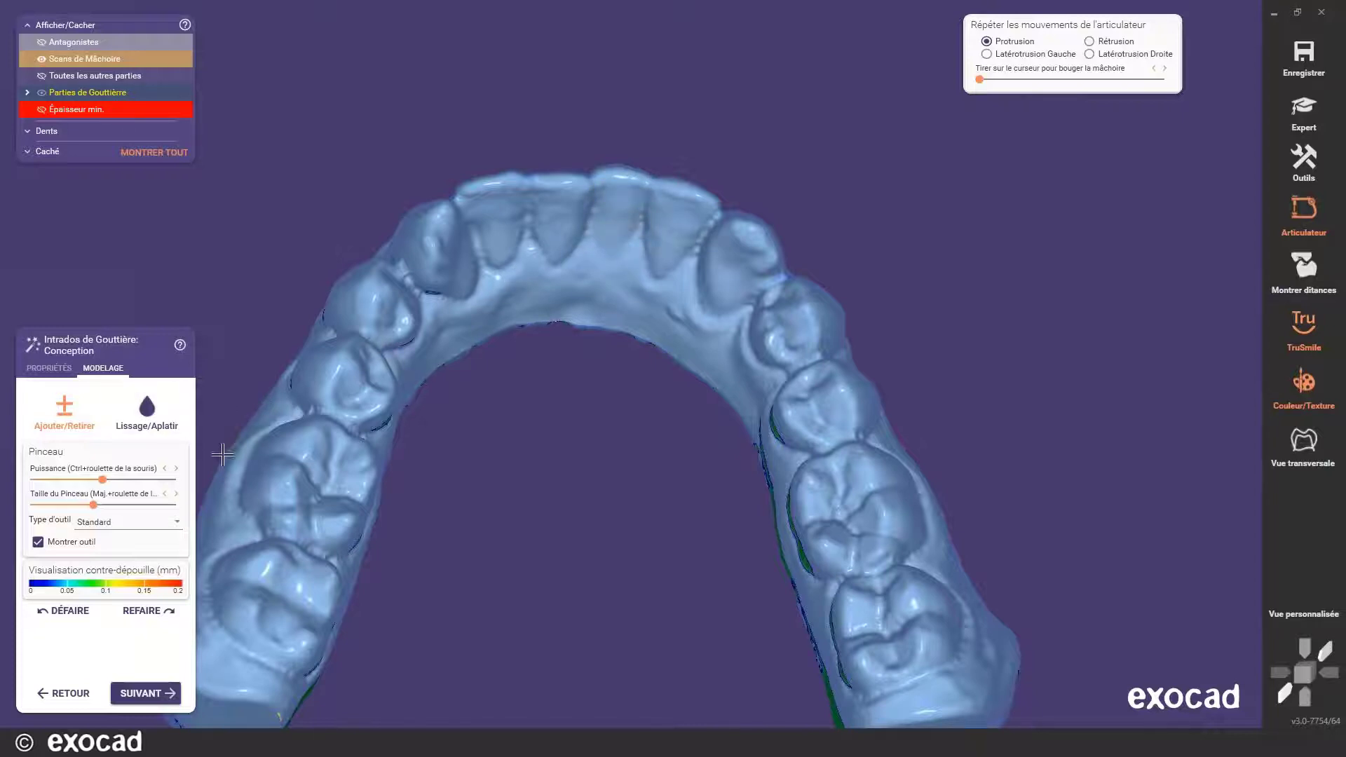
pyautogui.click(142, 694)
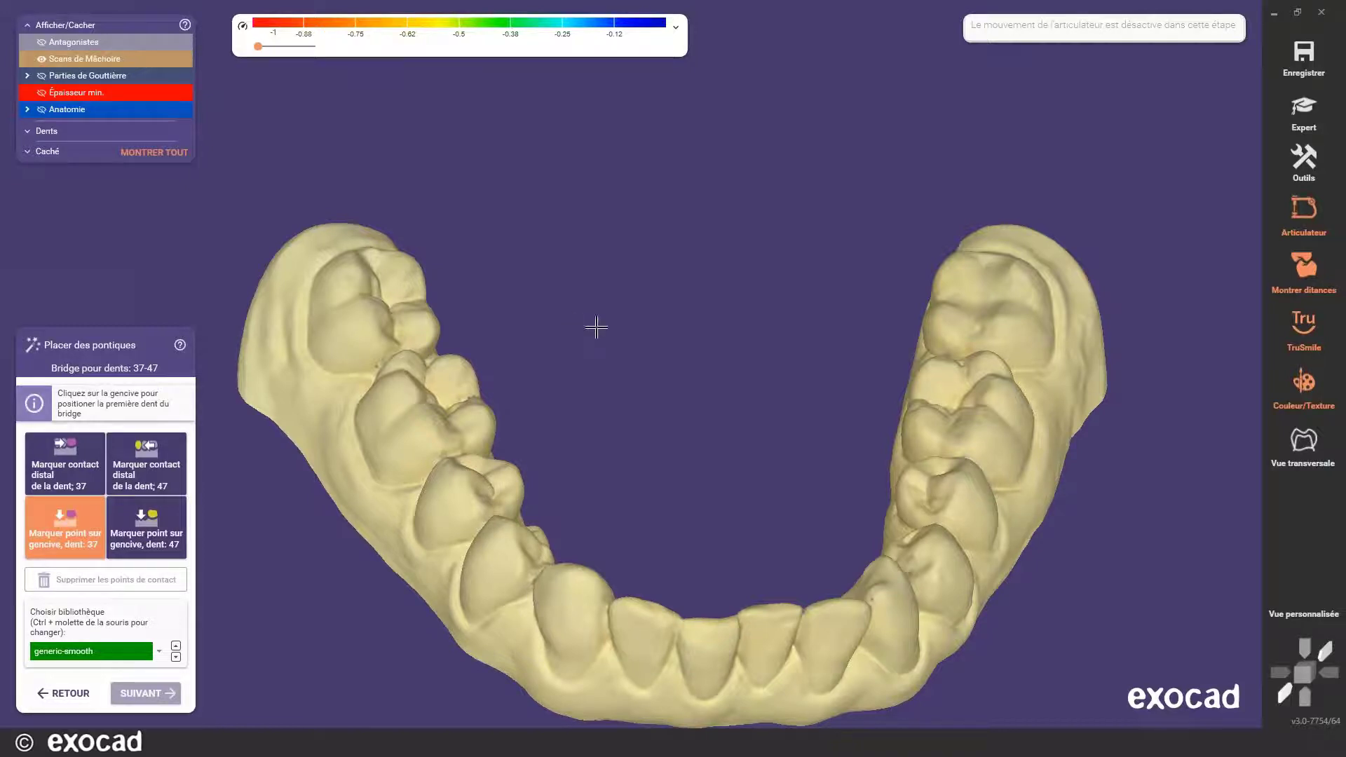
# - Mark the gingival points and distal contact points of teeth 37 and 47 to place the 37-47 bridge teeth
pyautogui.click(241, 369)
pyautogui.click(92, 477)
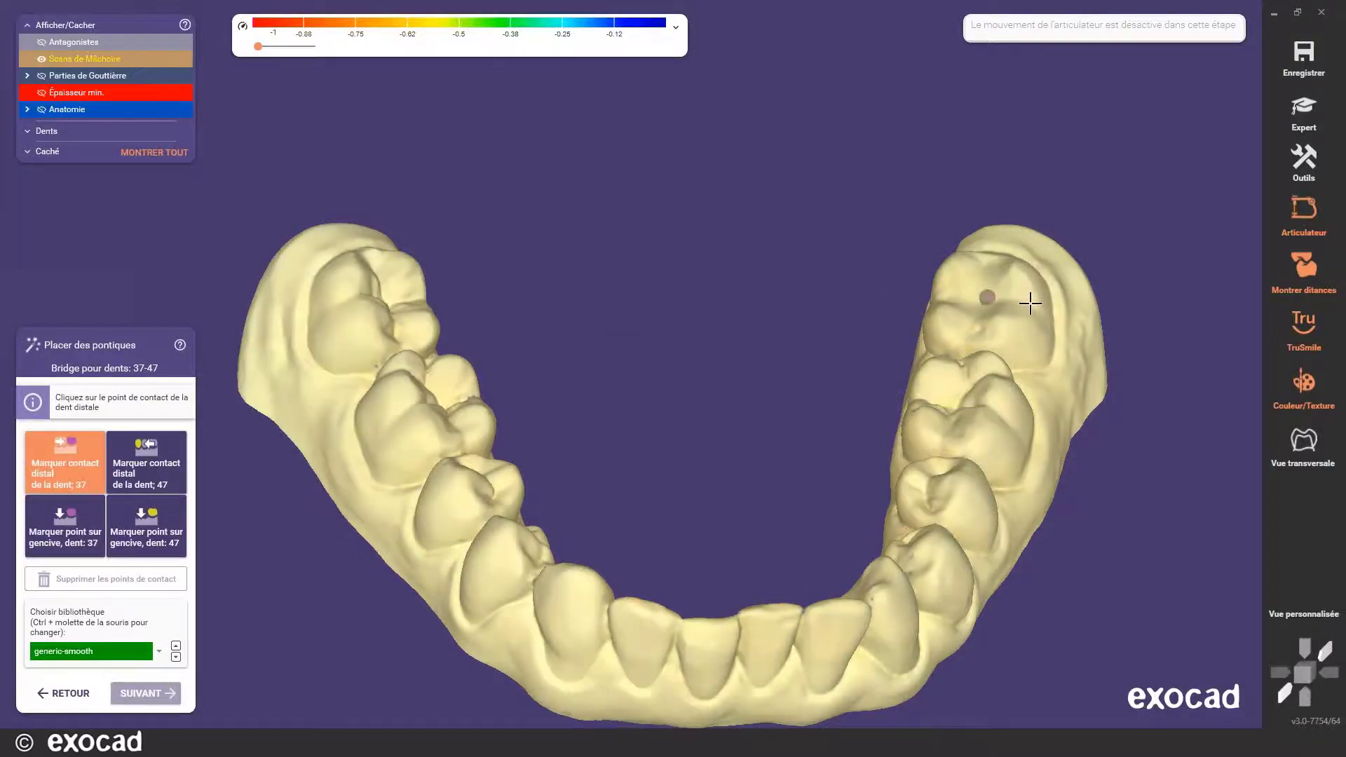
pyautogui.click(999, 219)
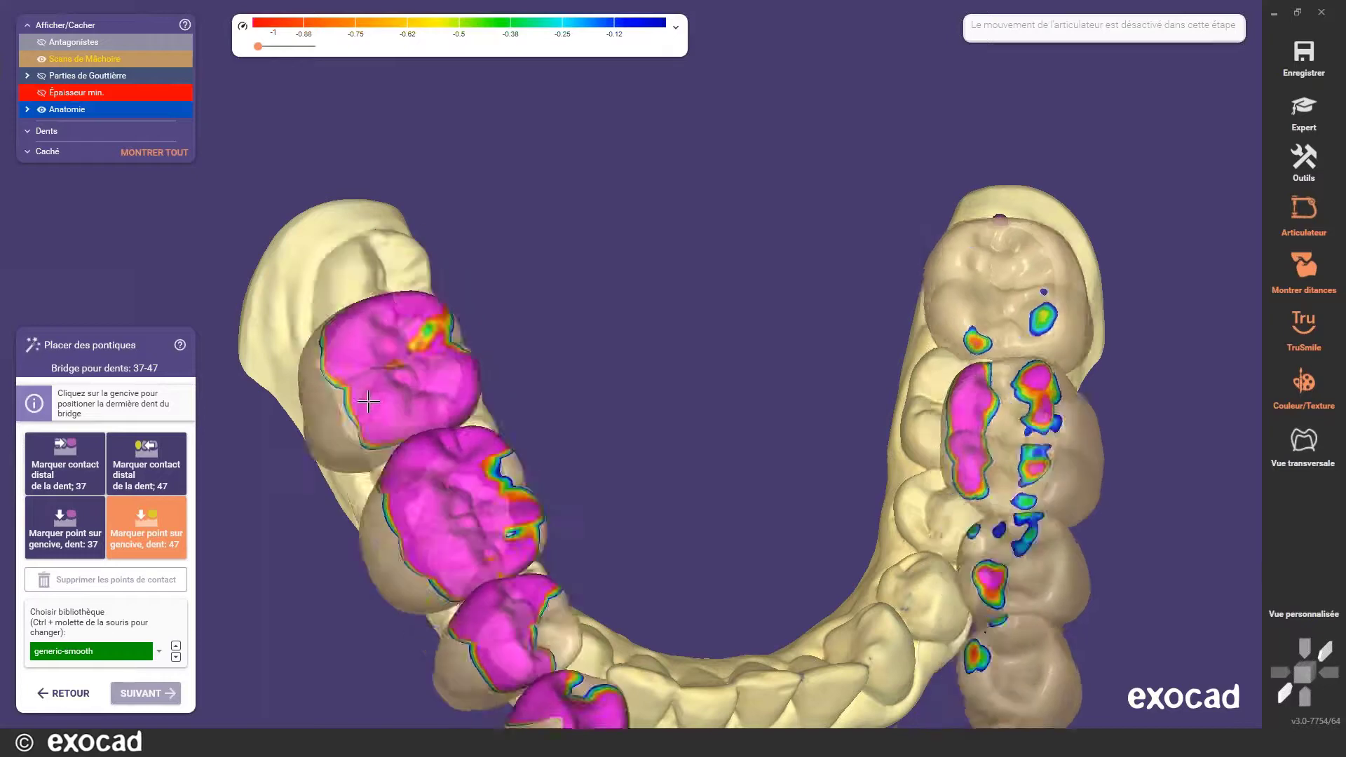
pyautogui.click(309, 445)
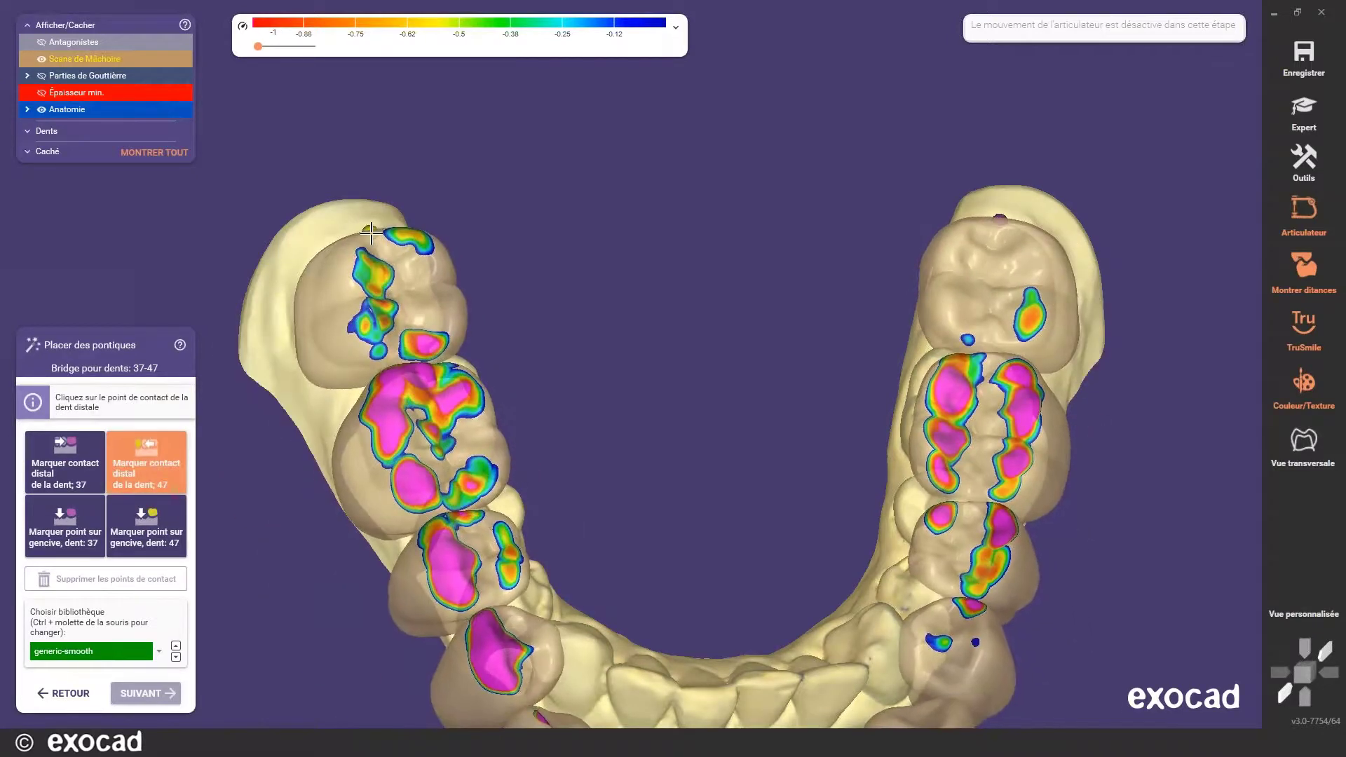
pyautogui.click(377, 234)
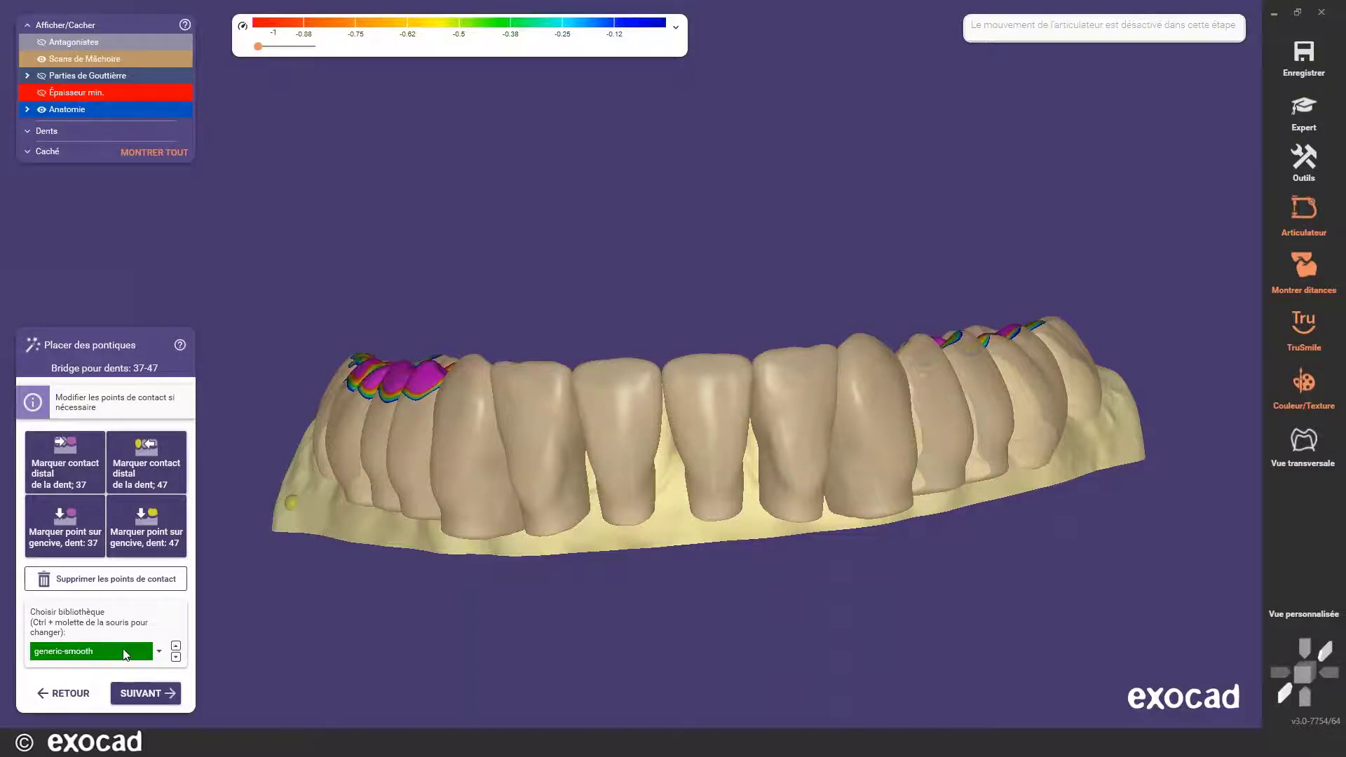
# - Cycle the tooth library away from and back to generic-smooth, and inspect the placed teeth from the front and occlusal sides
pyautogui.keyDown('ctrl'); pyautogui.scroll(-1, 126, 654); pyautogui.keyUp('ctrl')
pyautogui.keyDown('ctrl'); pyautogui.scroll(1, 126, 654); pyautogui.keyUp('ctrl')
pyautogui.moveTo(702, 278)
pyautogui.mouseDown(button='right')
pyautogui.moveTo(688, 270)
pyautogui.moveTo(689, 282)
pyautogui.mouseUp(button='right')
pyautogui.moveTo(704, 330); pyautogui.dragTo(737, 188, button='middle')
pyautogui.moveTo(737, 188)
pyautogui.mouseDown(button='right')
pyautogui.moveTo(728, 309)
pyautogui.moveTo(784, 298)
pyautogui.mouseUp(button='right')
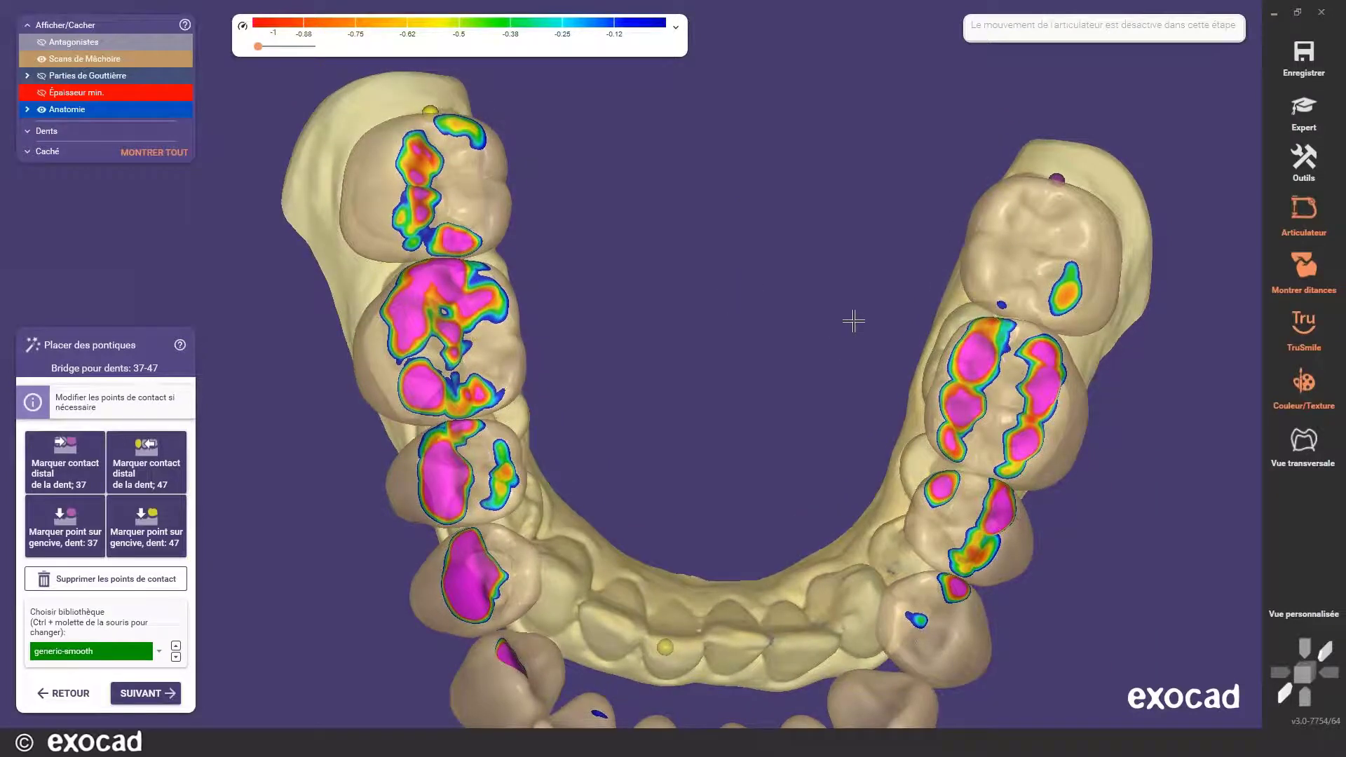
# - Check the default tooth library setting in the program configuration and close it without changes
pyautogui.click(1303, 161)
pyautogui.click(1084, 591)
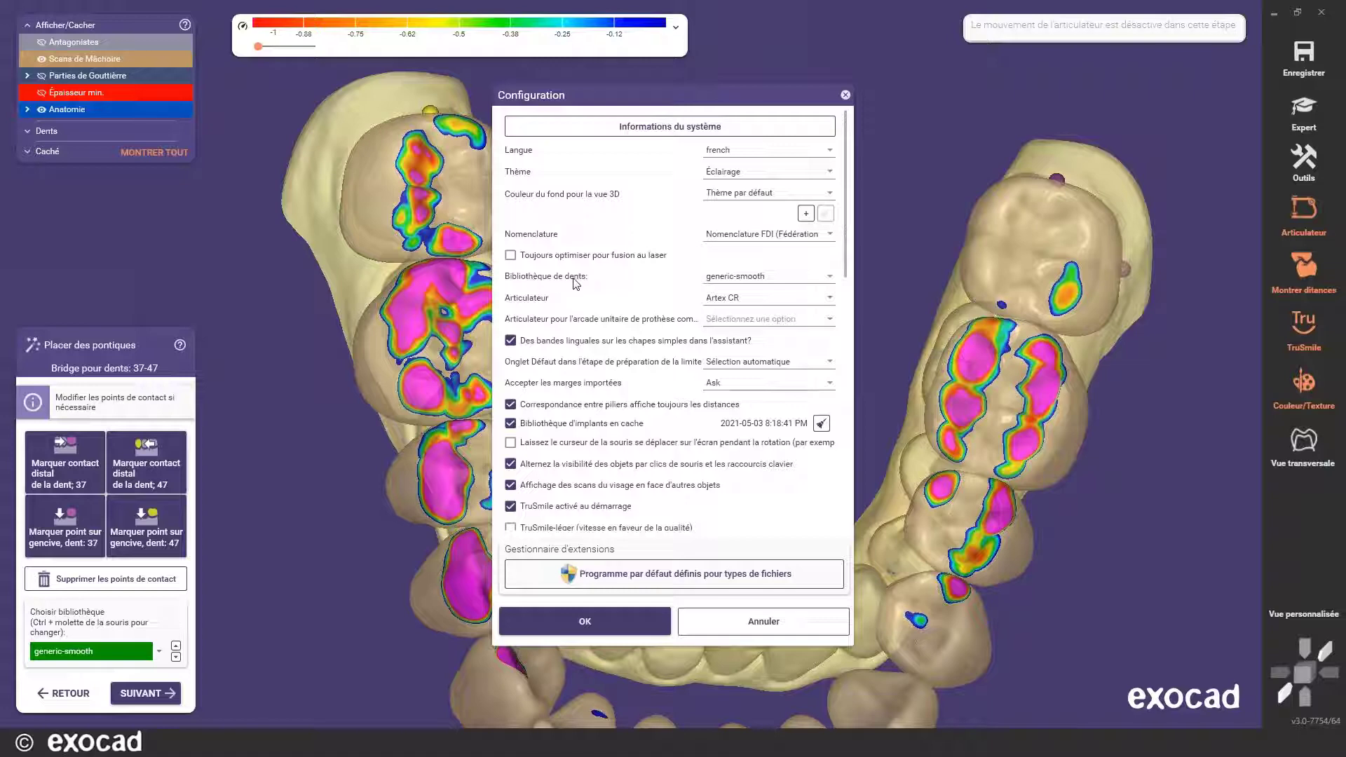
pyautogui.click(845, 96)
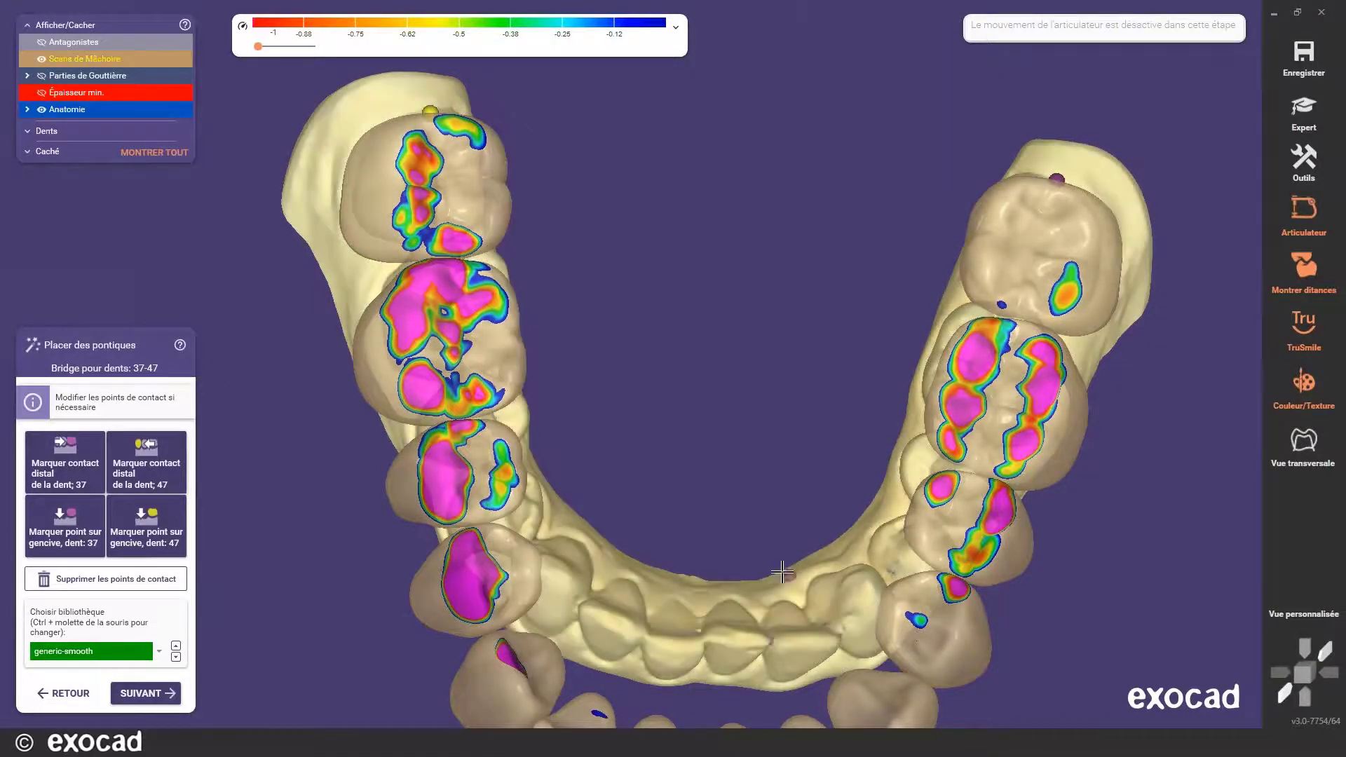
# - Inspect the placed bridge teeth from the front and side, and continue to tooth positioning
pyautogui.scroll(-4, 697, 493)
pyautogui.moveTo(653, 506); pyautogui.dragTo(653, 504, button='right')
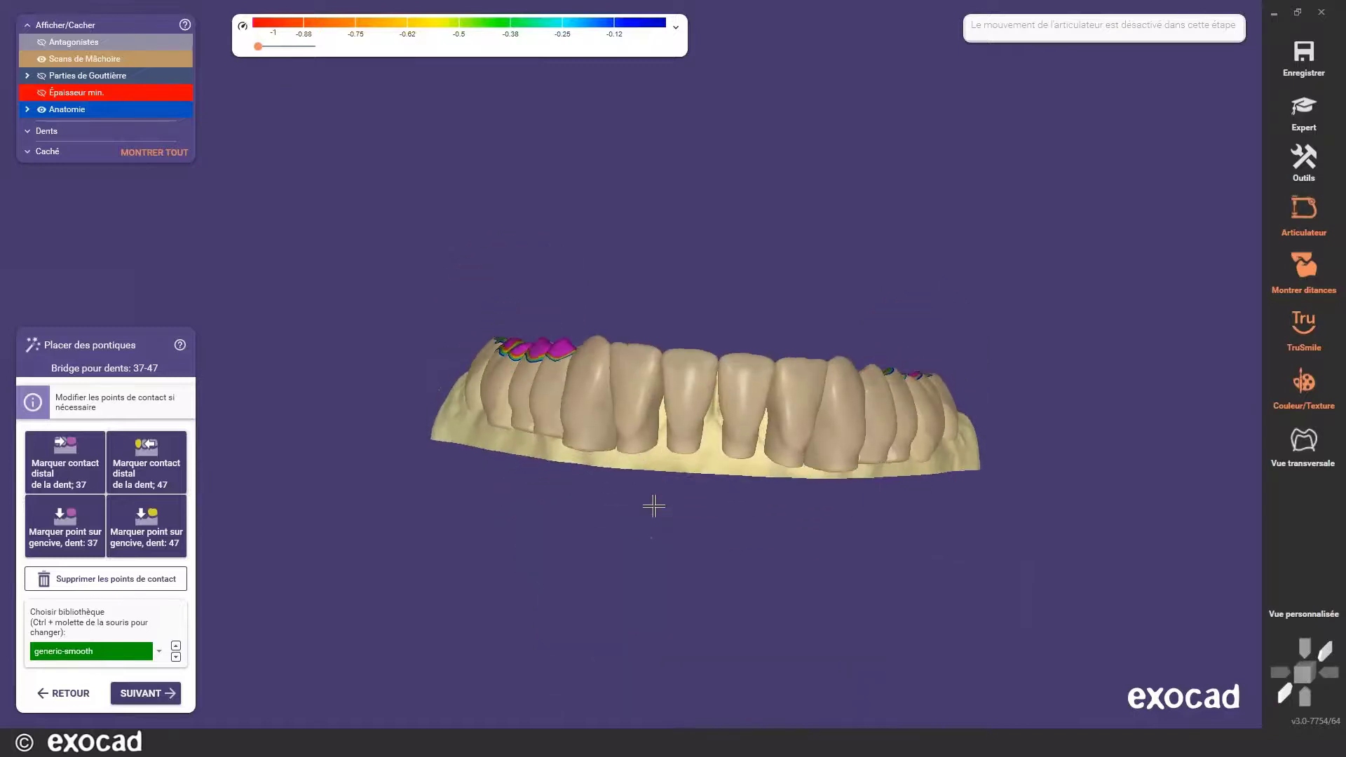
pyautogui.moveTo(856, 461); pyautogui.dragTo(499, 537, button='right')
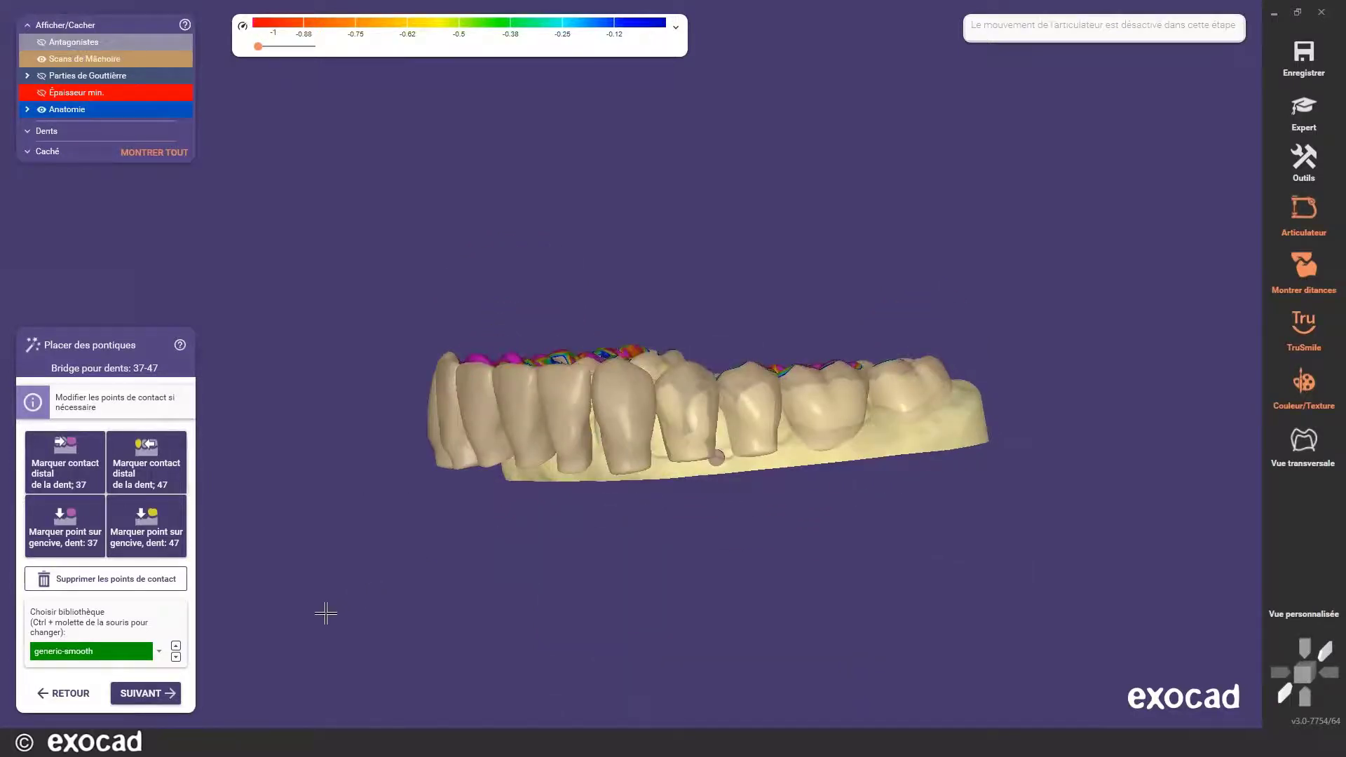
pyautogui.click(145, 693)
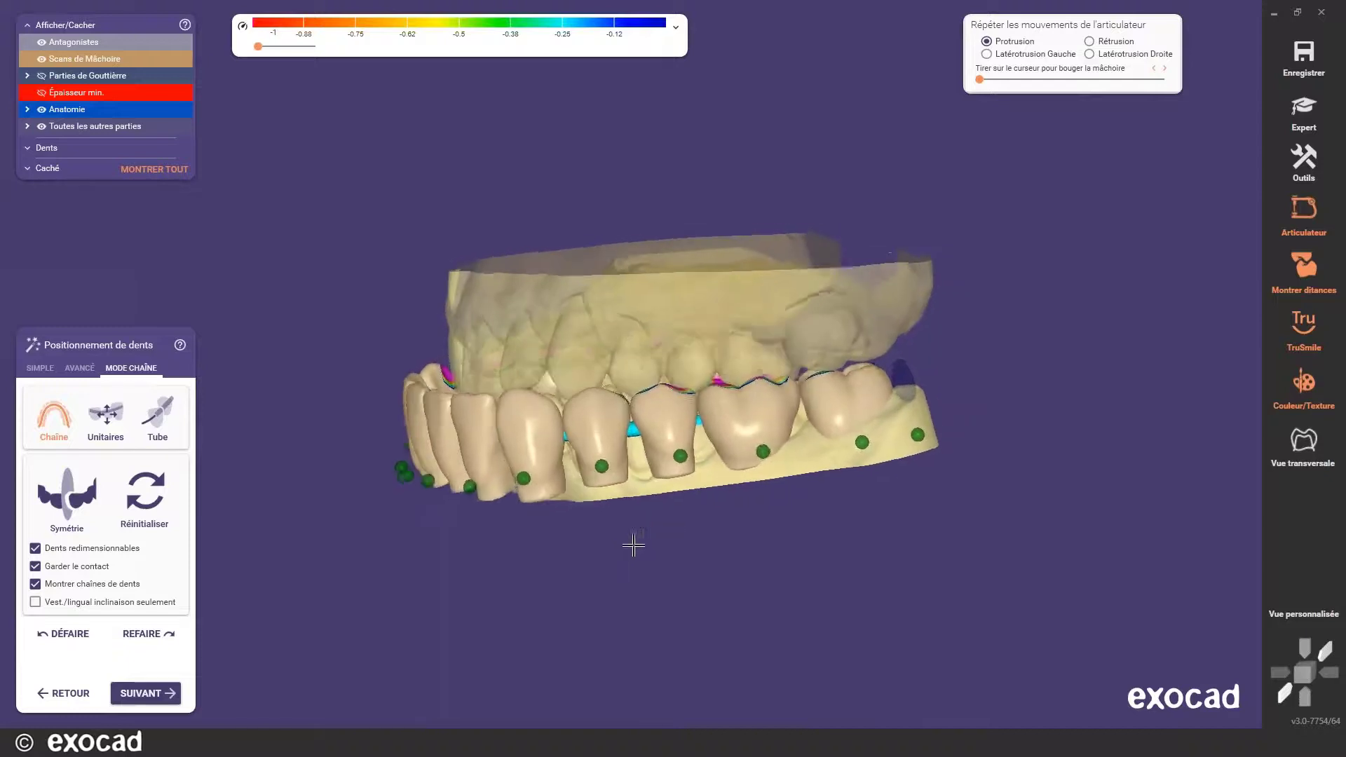
# - Hide the antagonists and lock the tooth chain's control point distal to tooth 37 in occlusal view
pyautogui.moveTo(633, 545); pyautogui.dragTo(515, 352, button='right')
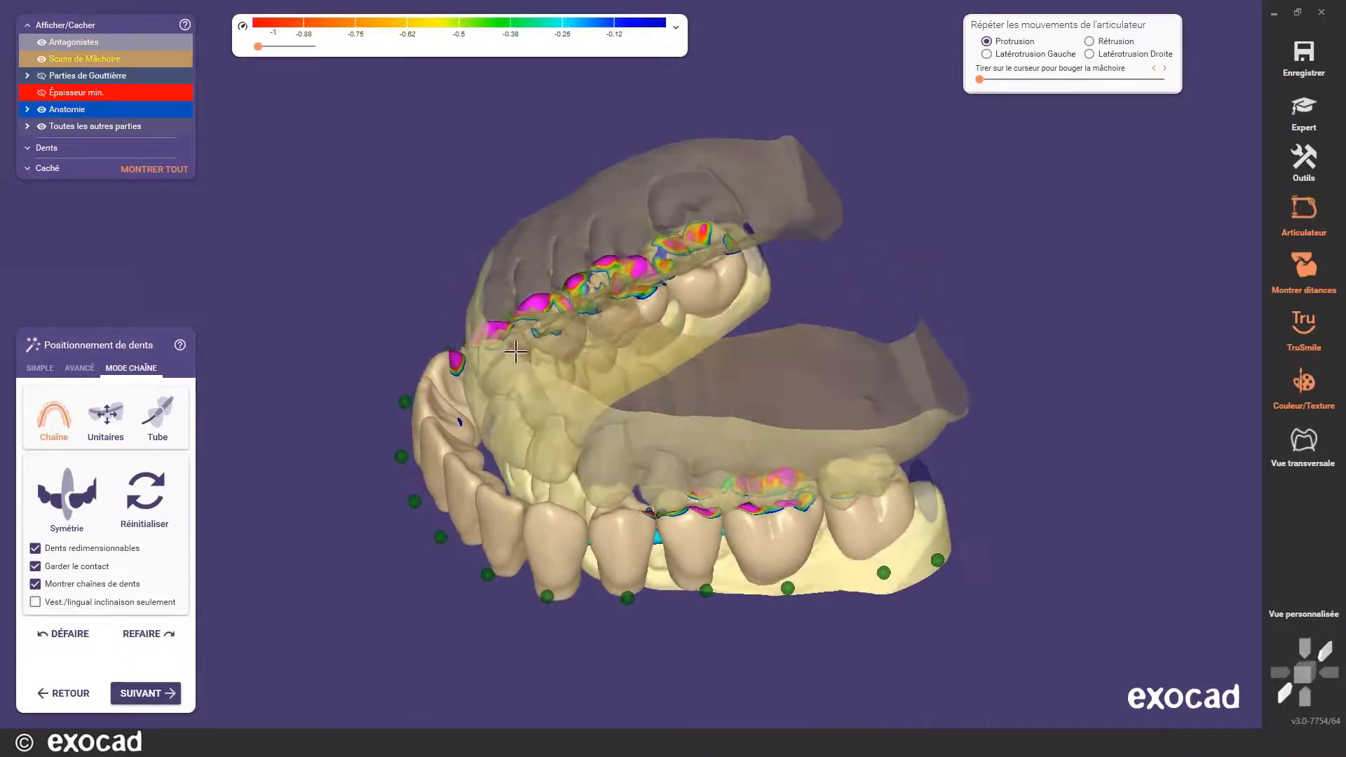
pyautogui.click(41, 42)
pyautogui.moveTo(613, 377); pyautogui.dragTo(736, 420, button='right')
pyautogui.moveTo(911, 478); pyautogui.dragTo(878, 372, button='right')
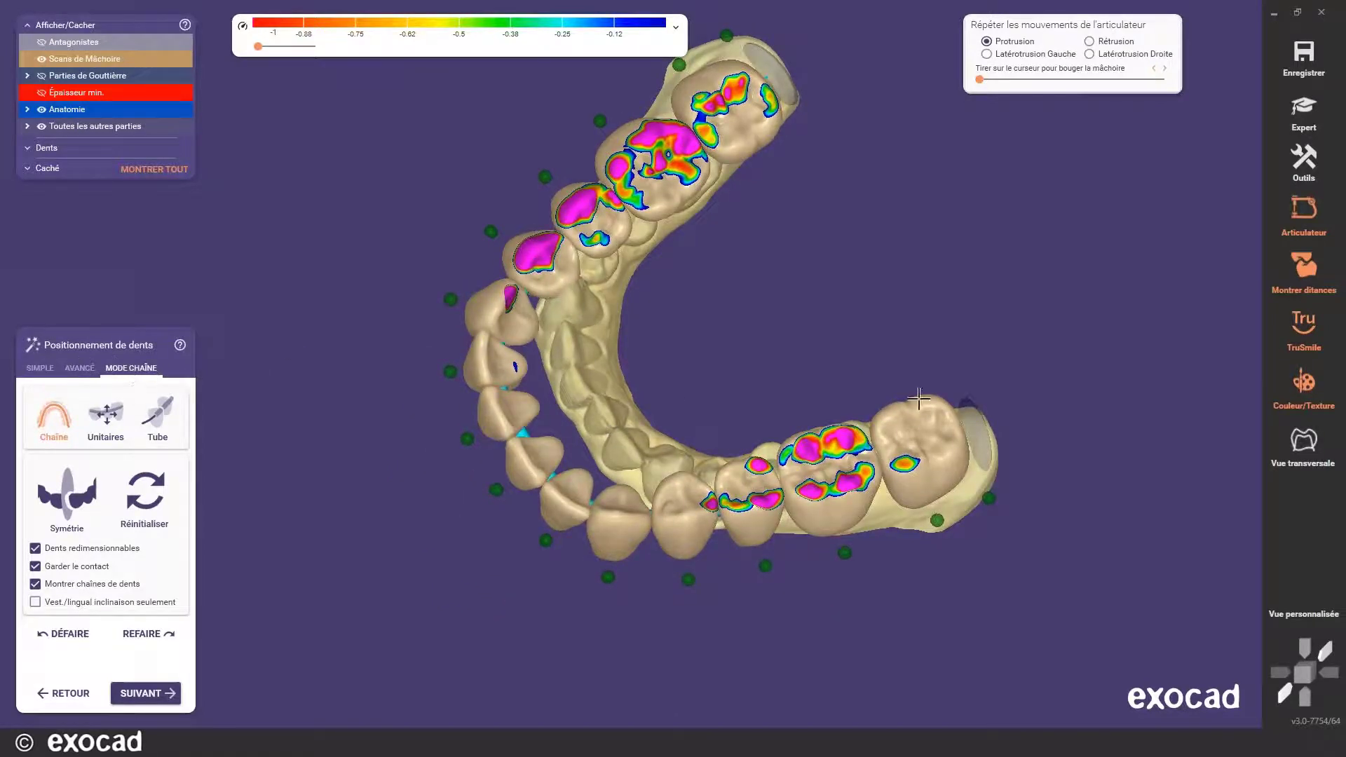
pyautogui.moveTo(925, 410); pyautogui.dragTo(953, 447, button='right')
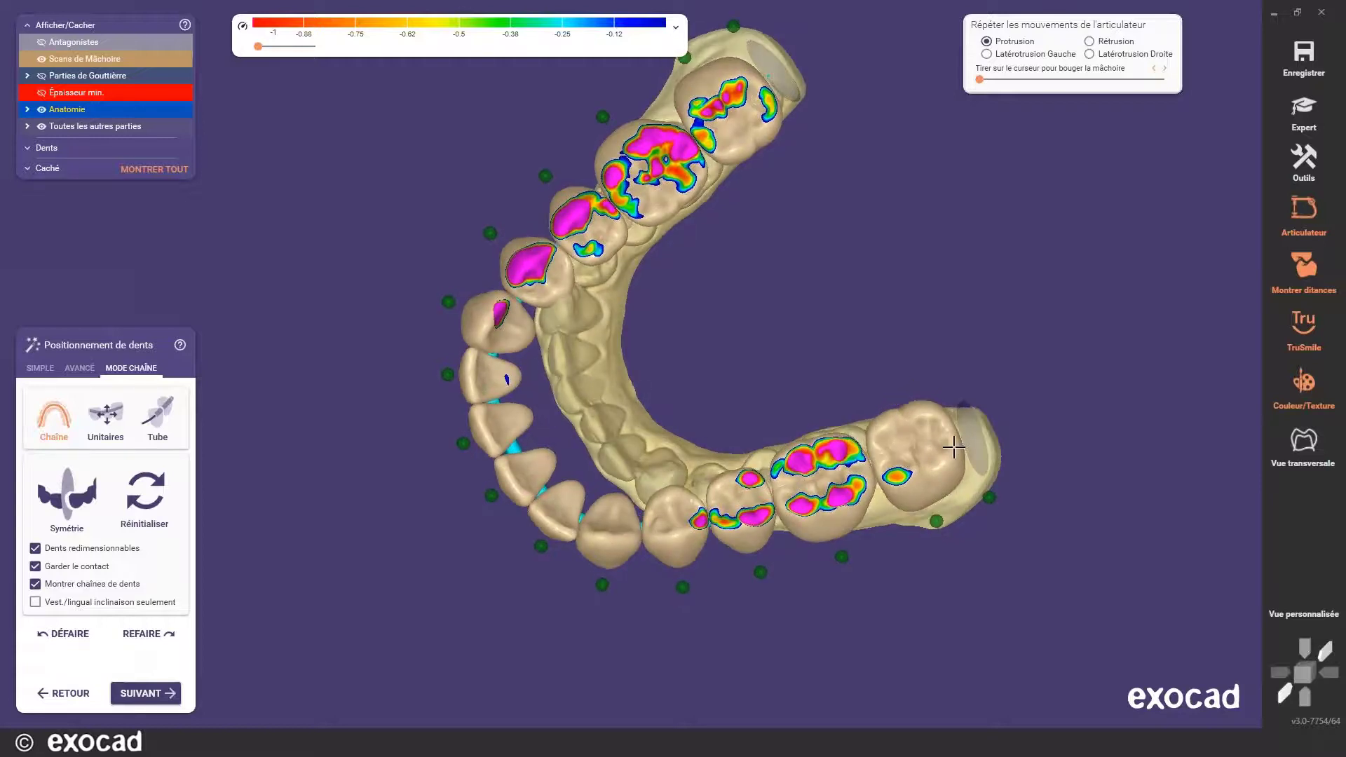
pyautogui.click(993, 496)
pyautogui.moveTo(840, 213); pyautogui.dragTo(841, 275, button='middle')
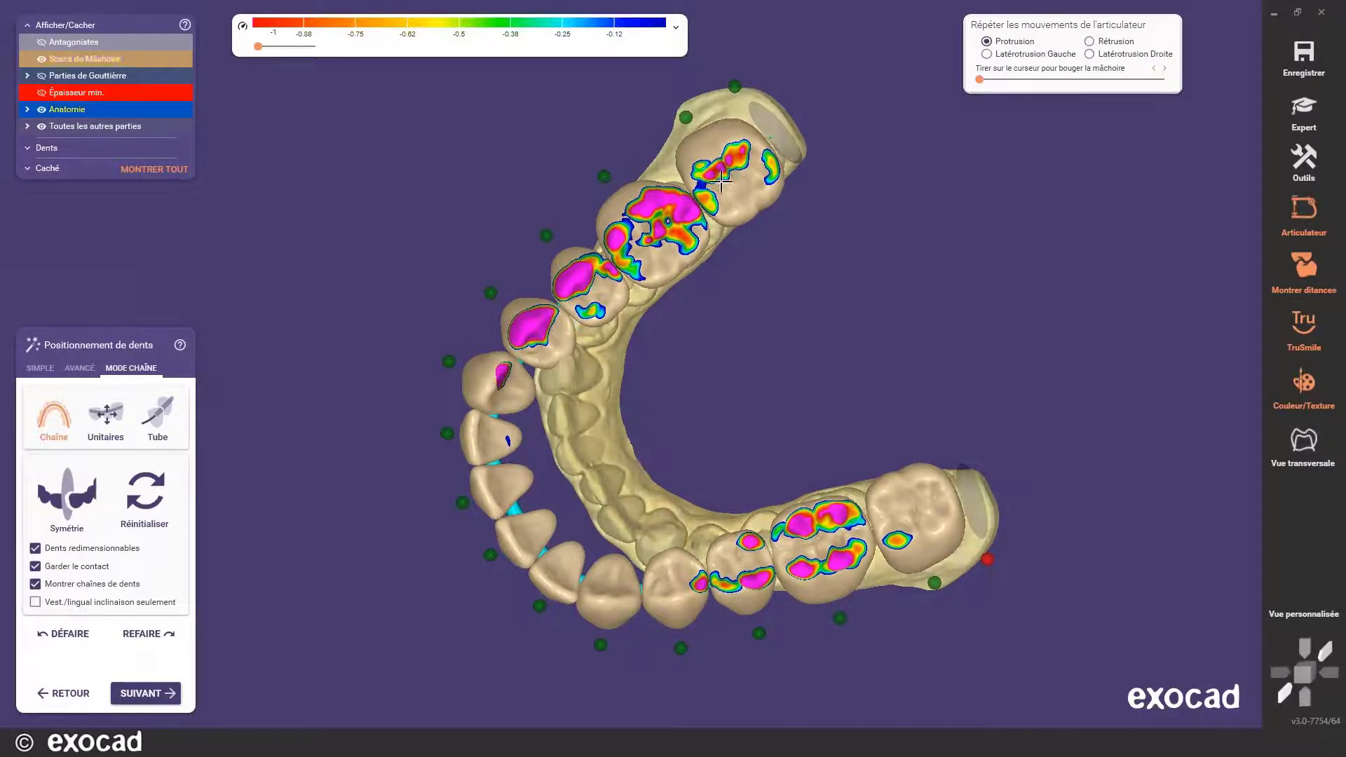
# - Shift the chain's anterior teeth and tooth 47 side inward so the chain follows the scanned lower arch
pyautogui.moveTo(585, 284); pyautogui.dragTo(753, 164)
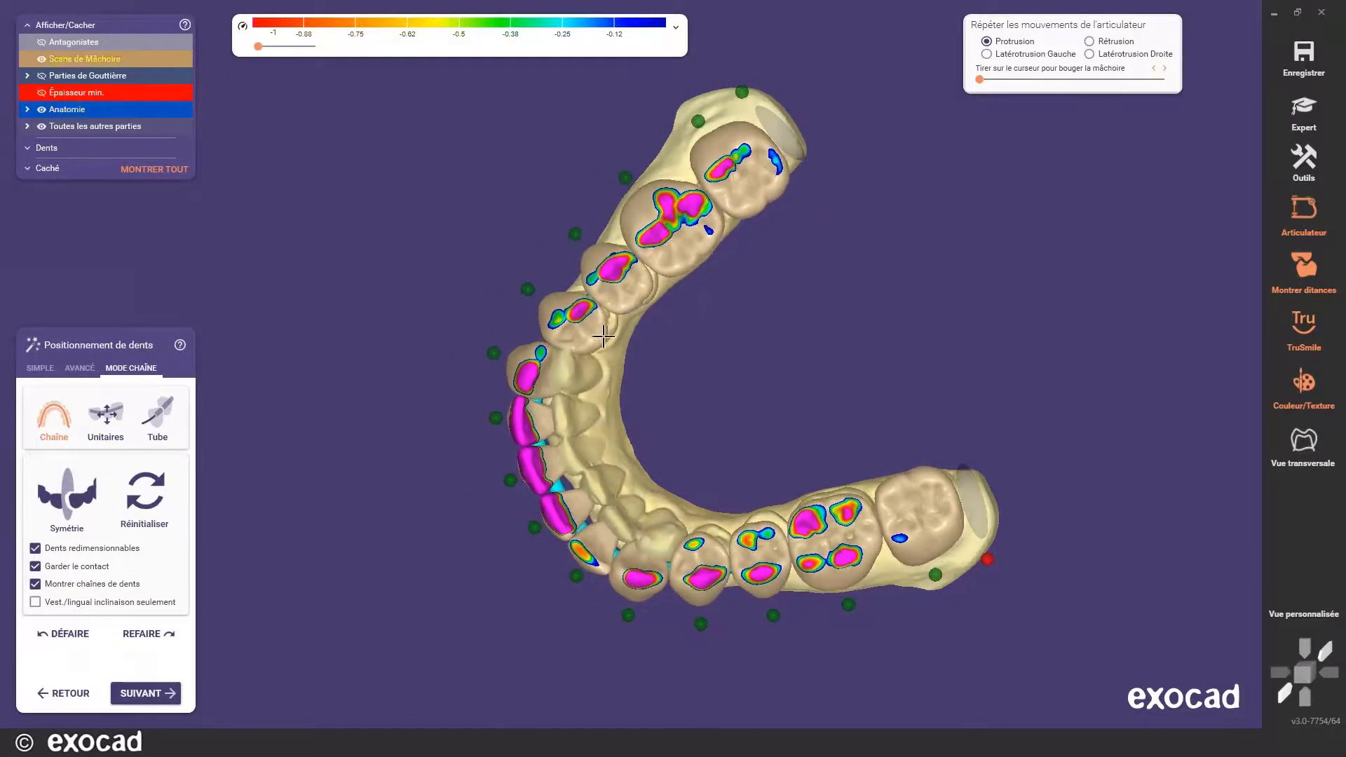
pyautogui.moveTo(528, 369); pyautogui.dragTo(549, 370)
pyautogui.moveTo(780, 185); pyautogui.dragTo(770, 164)
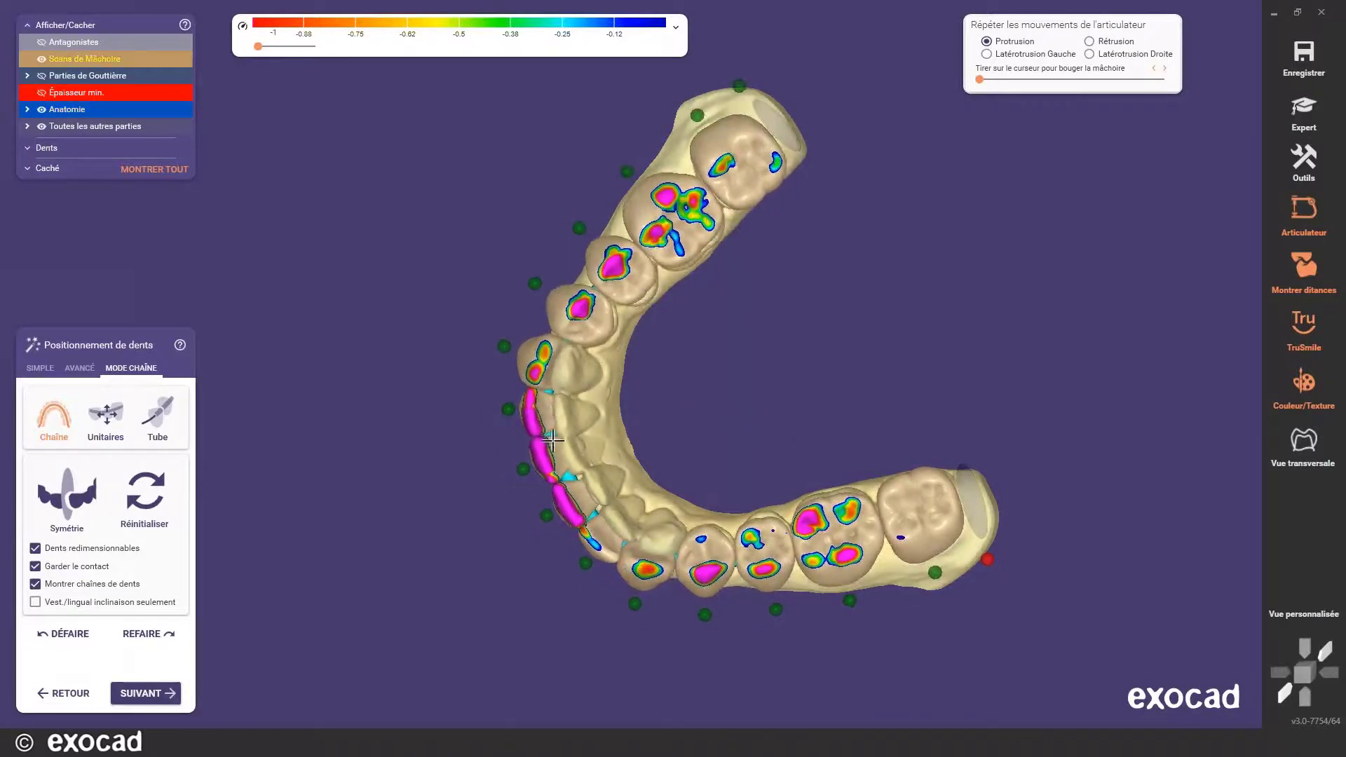
pyautogui.moveTo(546, 470); pyautogui.dragTo(557, 467)
pyautogui.moveTo(763, 174); pyautogui.dragTo(757, 164)
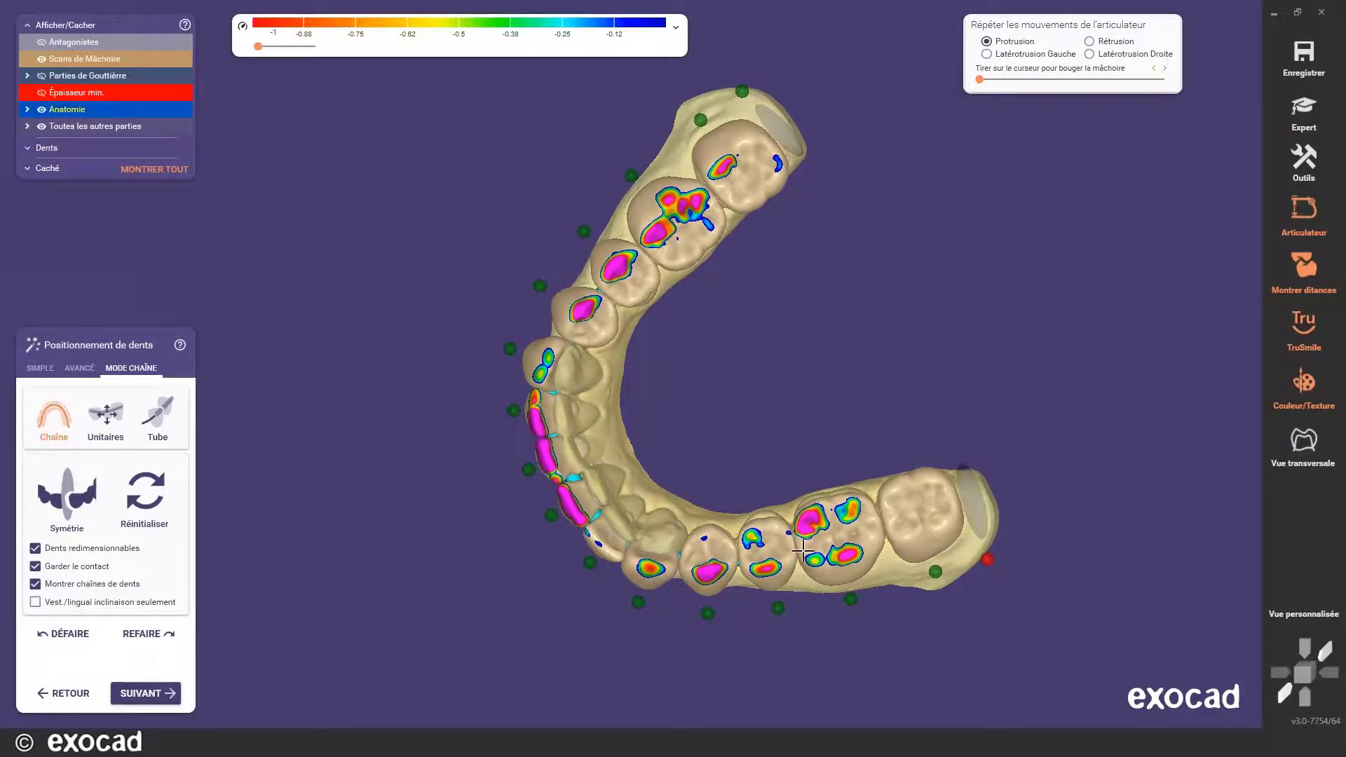
# - Lock the chain at tooth 34, adjust the teeth on the 47 side, and lock the point distal to tooth 47
pyautogui.moveTo(832, 533); pyautogui.dragTo(828, 529)
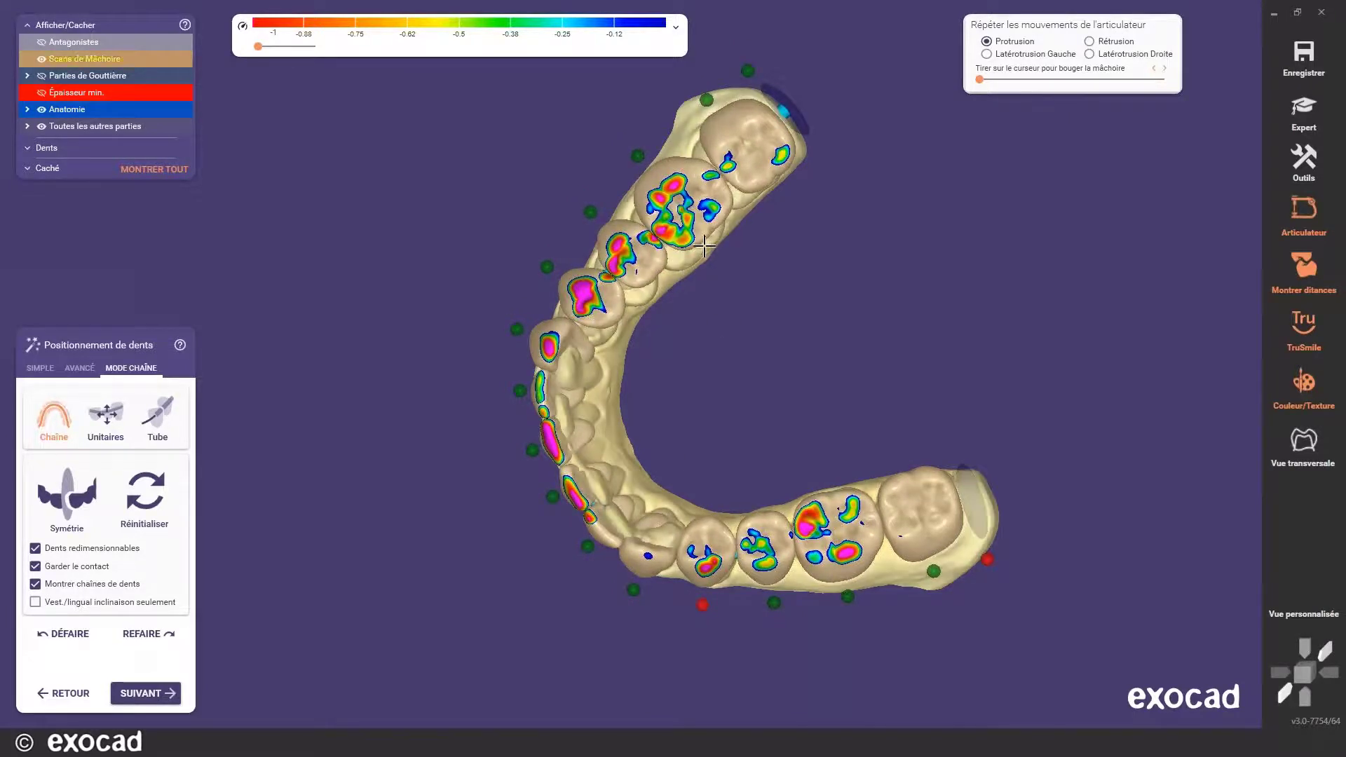
pyautogui.moveTo(646, 225); pyautogui.dragTo(642, 248)
pyautogui.moveTo(961, 287); pyautogui.dragTo(682, 303, button='right')
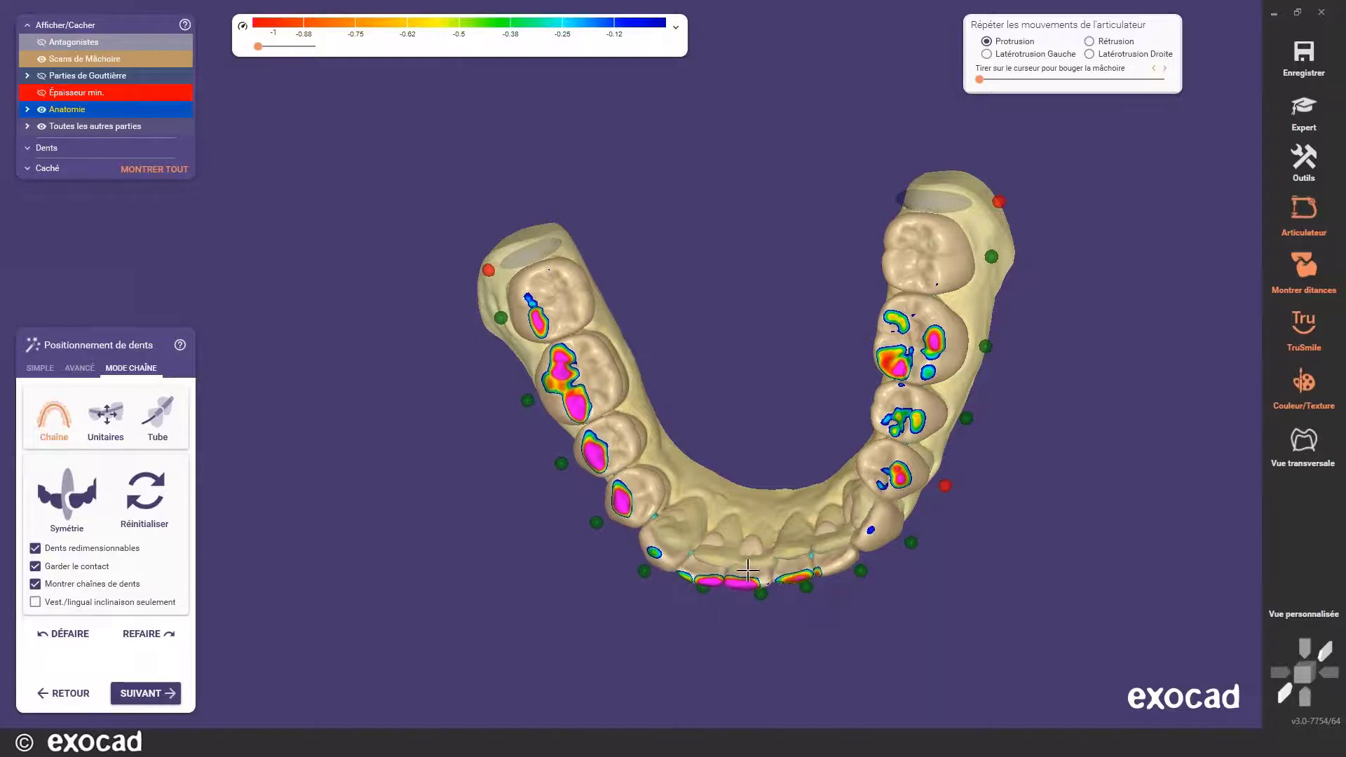
# - Reposition the chain's front teeth and the canine on the 47 side over the scanned anterior teeth
pyautogui.moveTo(748, 570); pyautogui.dragTo(757, 562)
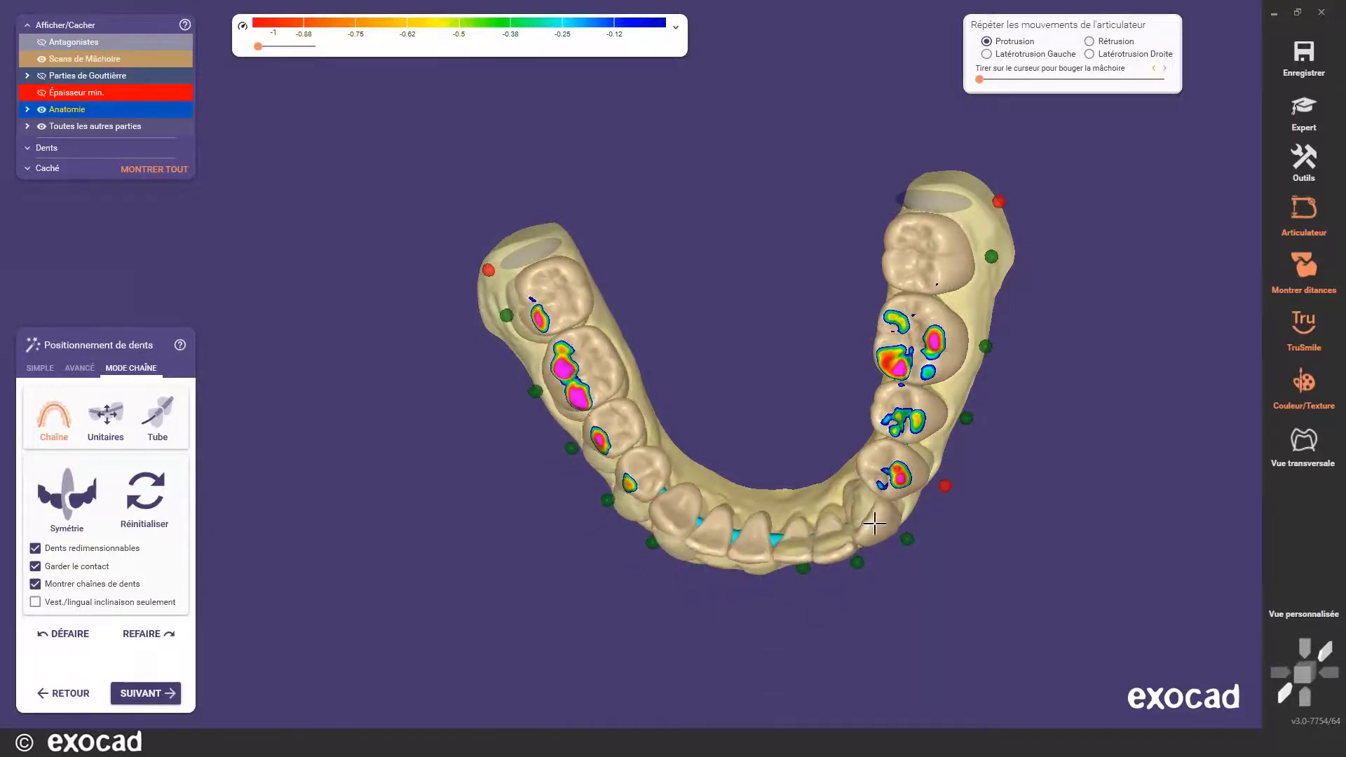
pyautogui.moveTo(729, 519); pyautogui.dragTo(761, 490, button='right')
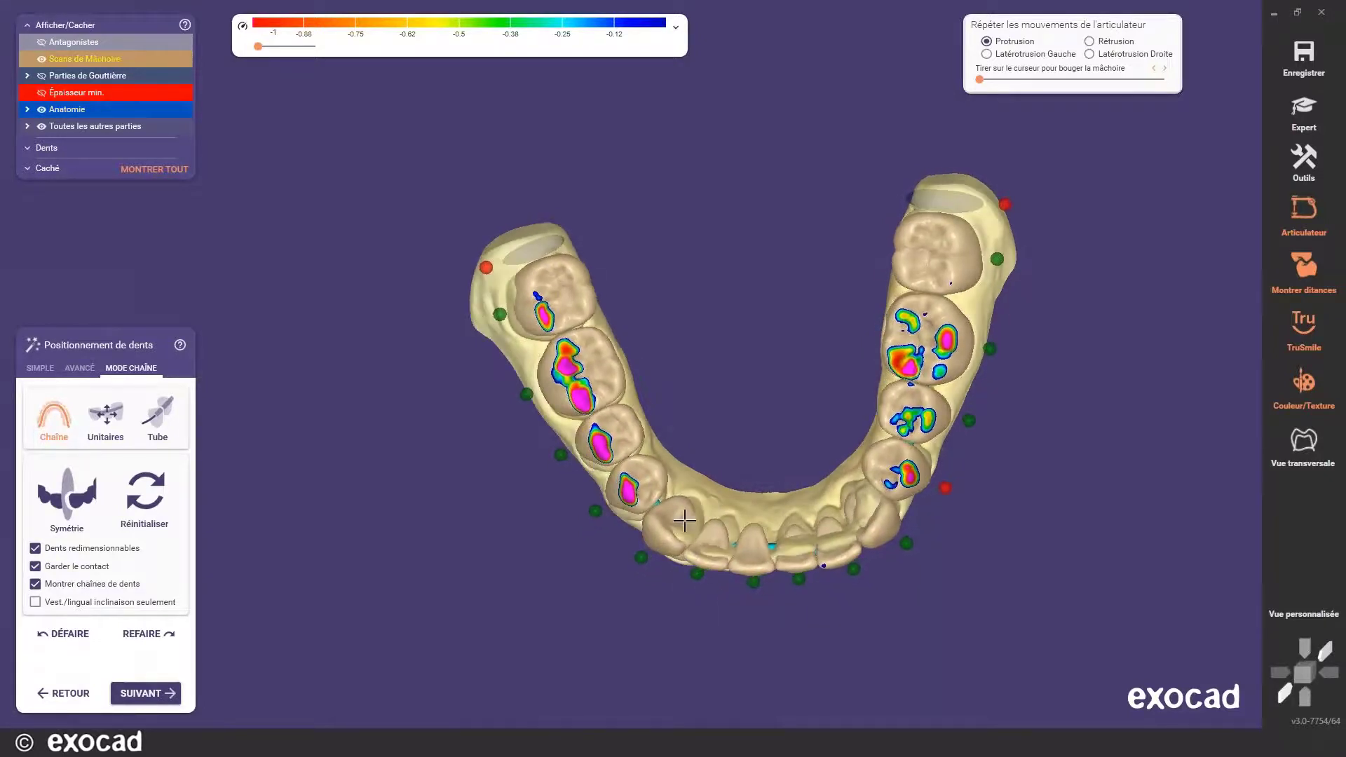
pyautogui.moveTo(663, 538); pyautogui.dragTo(664, 538)
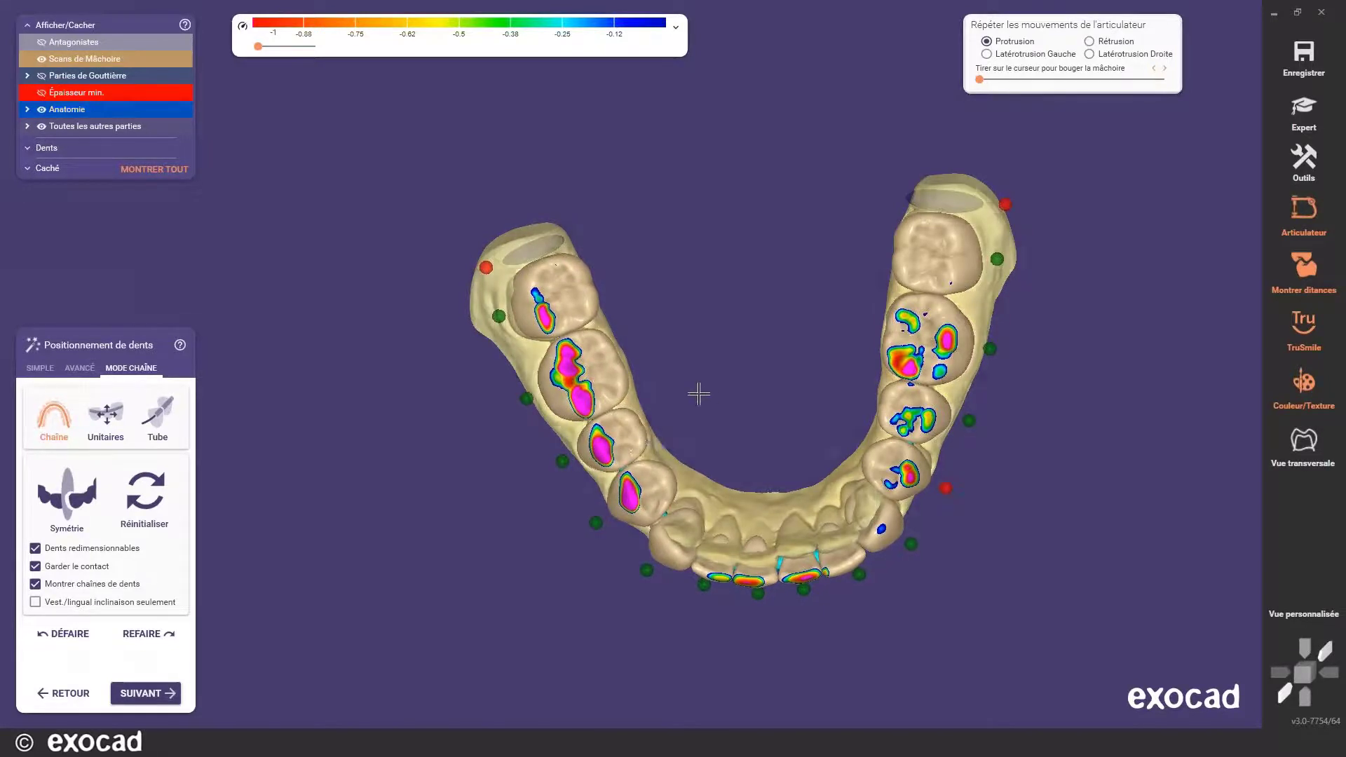
# - Move the chain's incisors and tooth 33 lingually over the scanned anterior teeth, checking the fit from the buccal sides and occlusally
pyautogui.moveTo(701, 394); pyautogui.dragTo(835, 397, button='right')
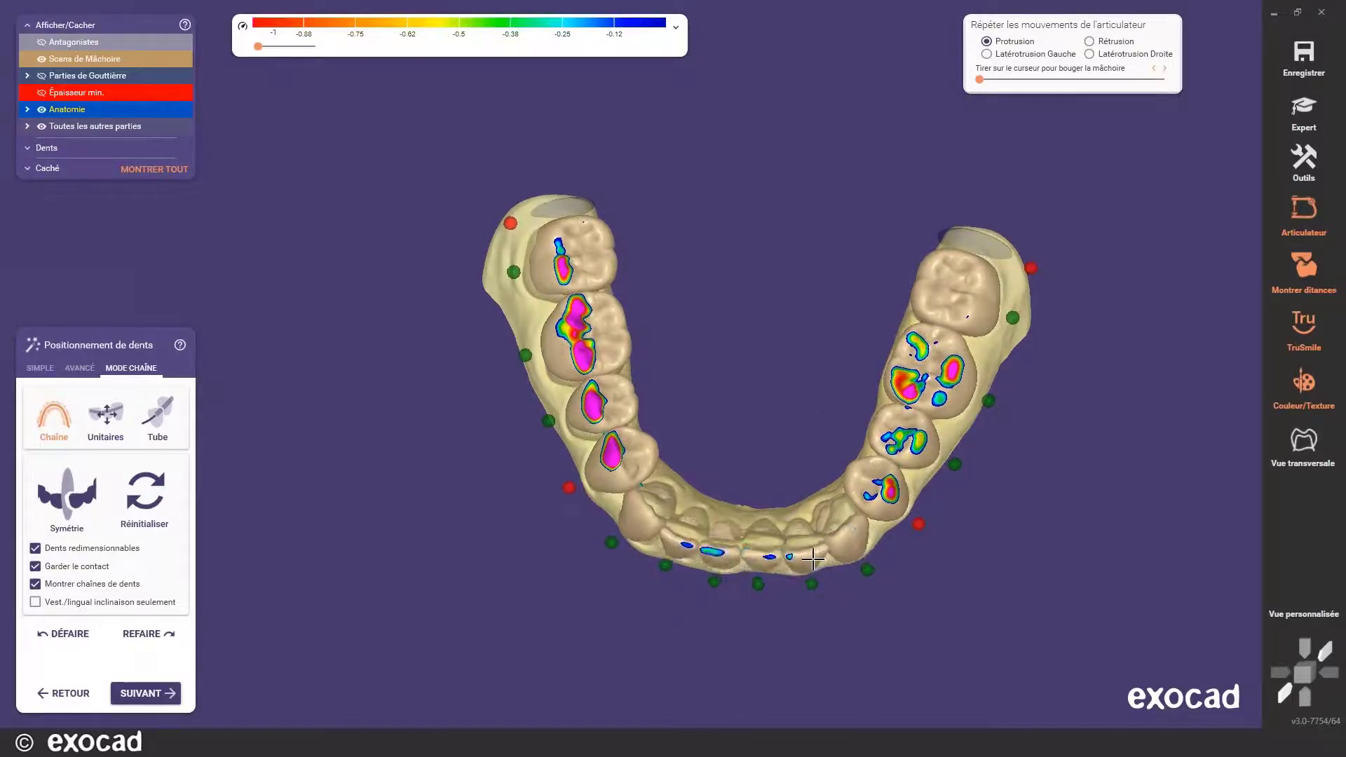
pyautogui.moveTo(813, 558); pyautogui.dragTo(816, 553)
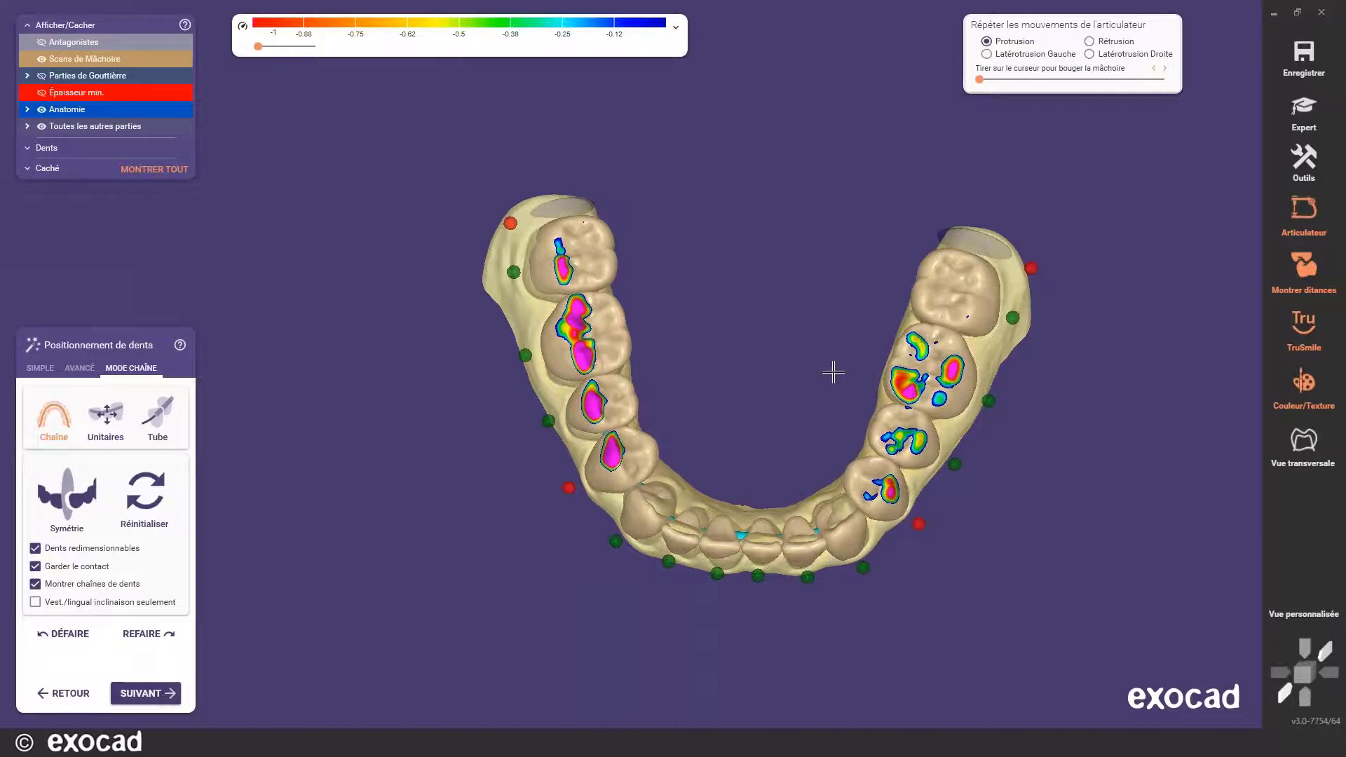
pyautogui.moveTo(833, 372); pyautogui.dragTo(713, 413, button='right')
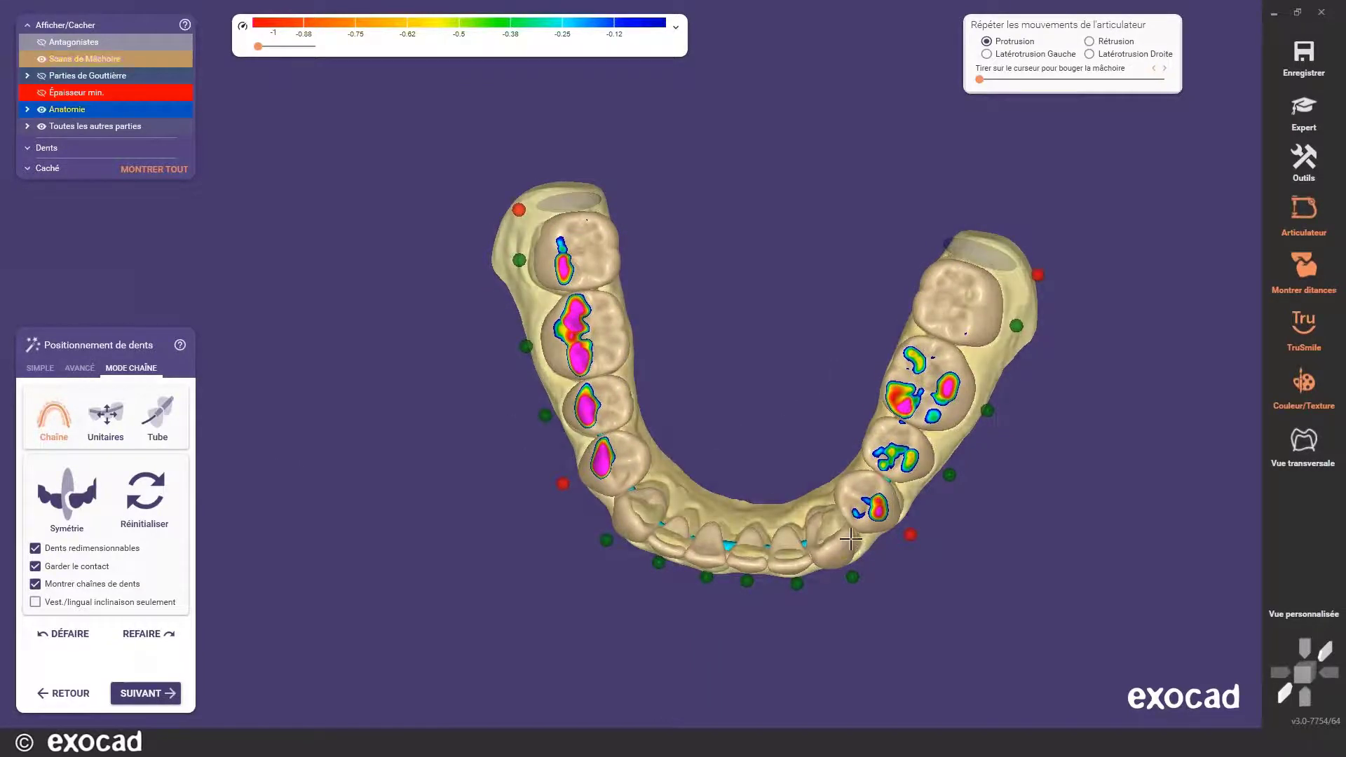
pyautogui.moveTo(851, 539); pyautogui.dragTo(872, 504)
pyautogui.moveTo(629, 487); pyautogui.dragTo(849, 361, button='right')
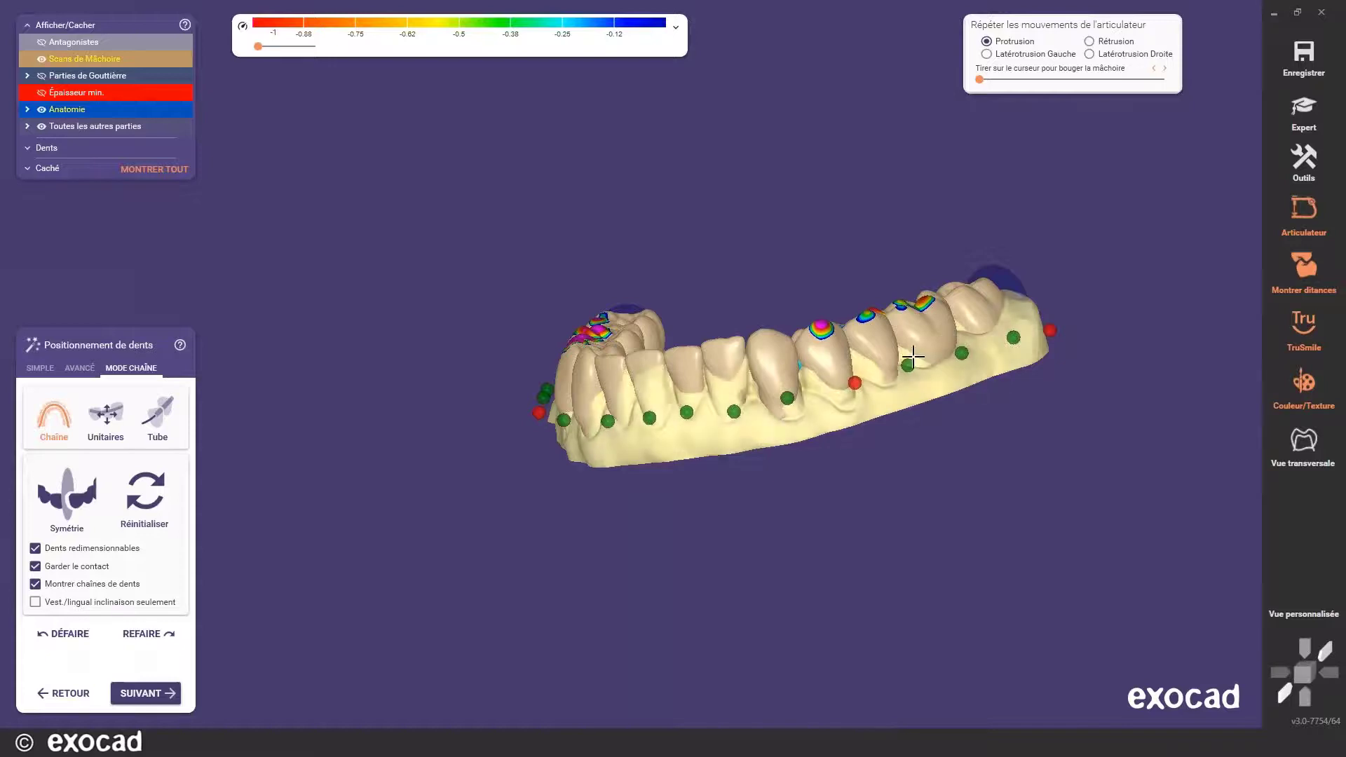
pyautogui.moveTo(993, 391); pyautogui.dragTo(875, 335, button='right')
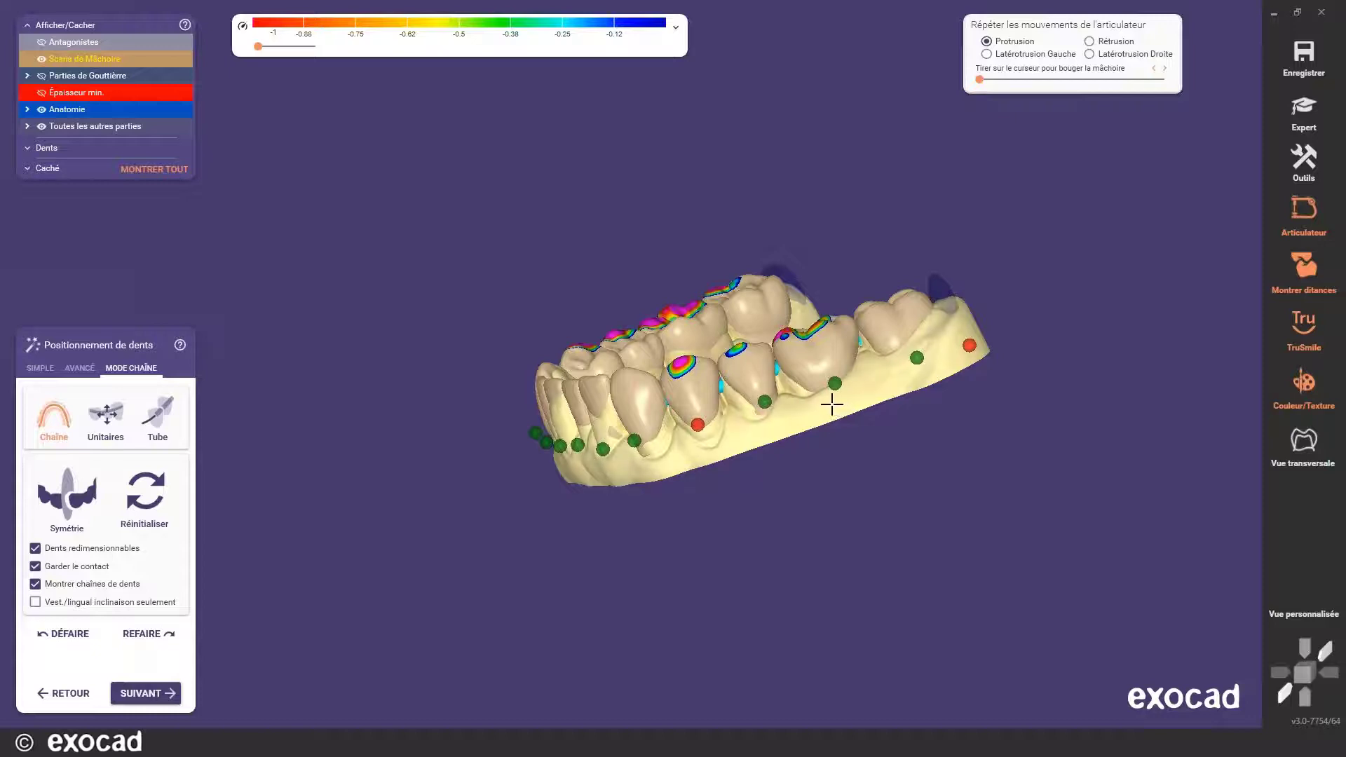
pyautogui.moveTo(842, 415); pyautogui.dragTo(817, 400, button='right')
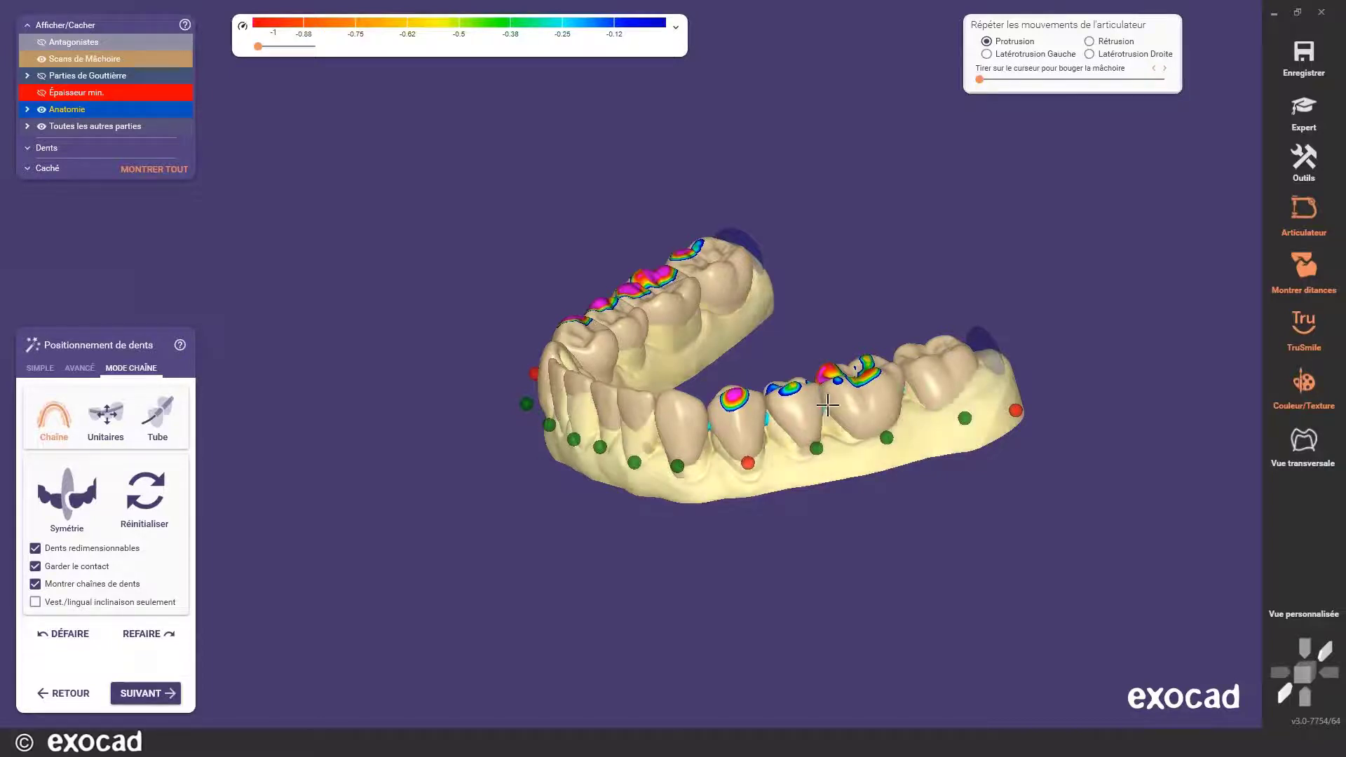
pyautogui.moveTo(924, 356); pyautogui.dragTo(804, 468, button='right')
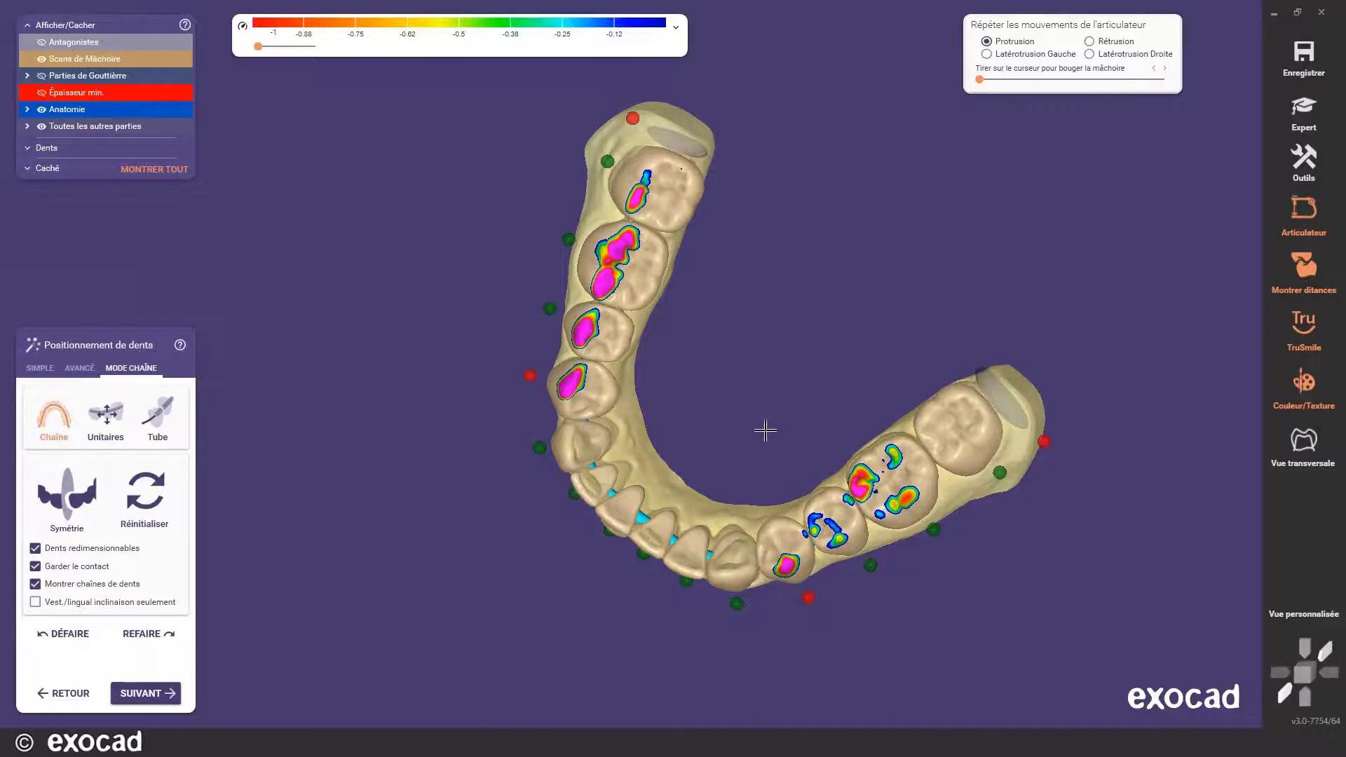
pyautogui.moveTo(759, 419); pyautogui.dragTo(758, 419, button='right')
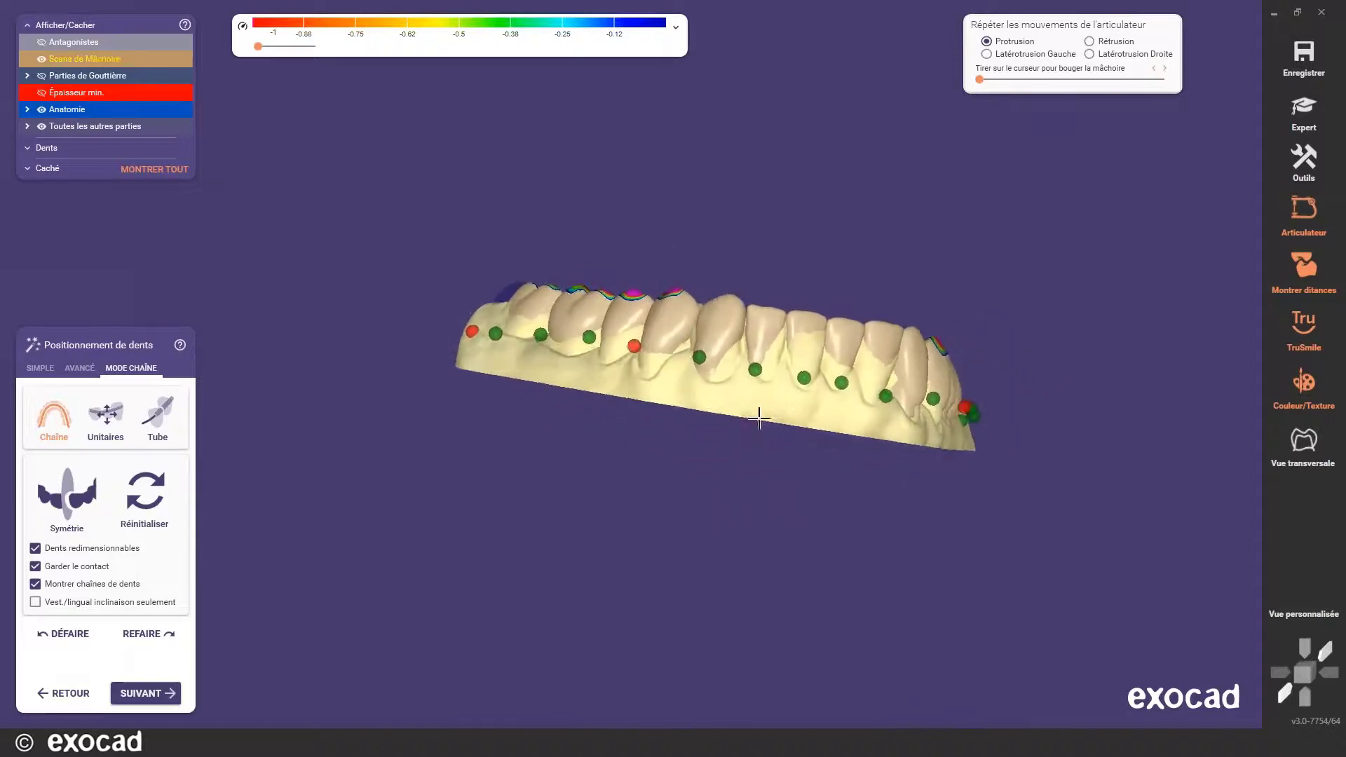
# - Switch the tooth placement to advanced mode and enable the cutting option for the lower jaw
pyautogui.click(76, 369)
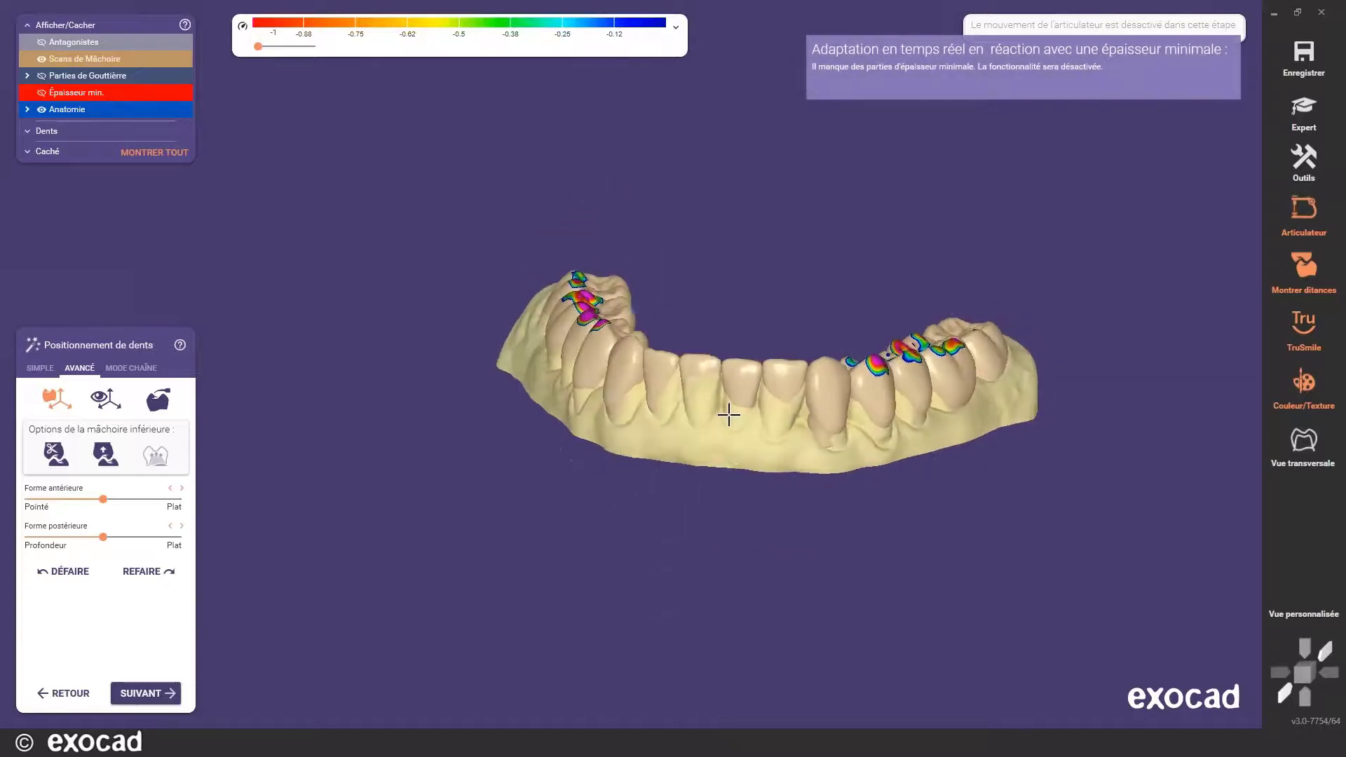
pyautogui.moveTo(504, 418); pyautogui.dragTo(673, 478, button='right')
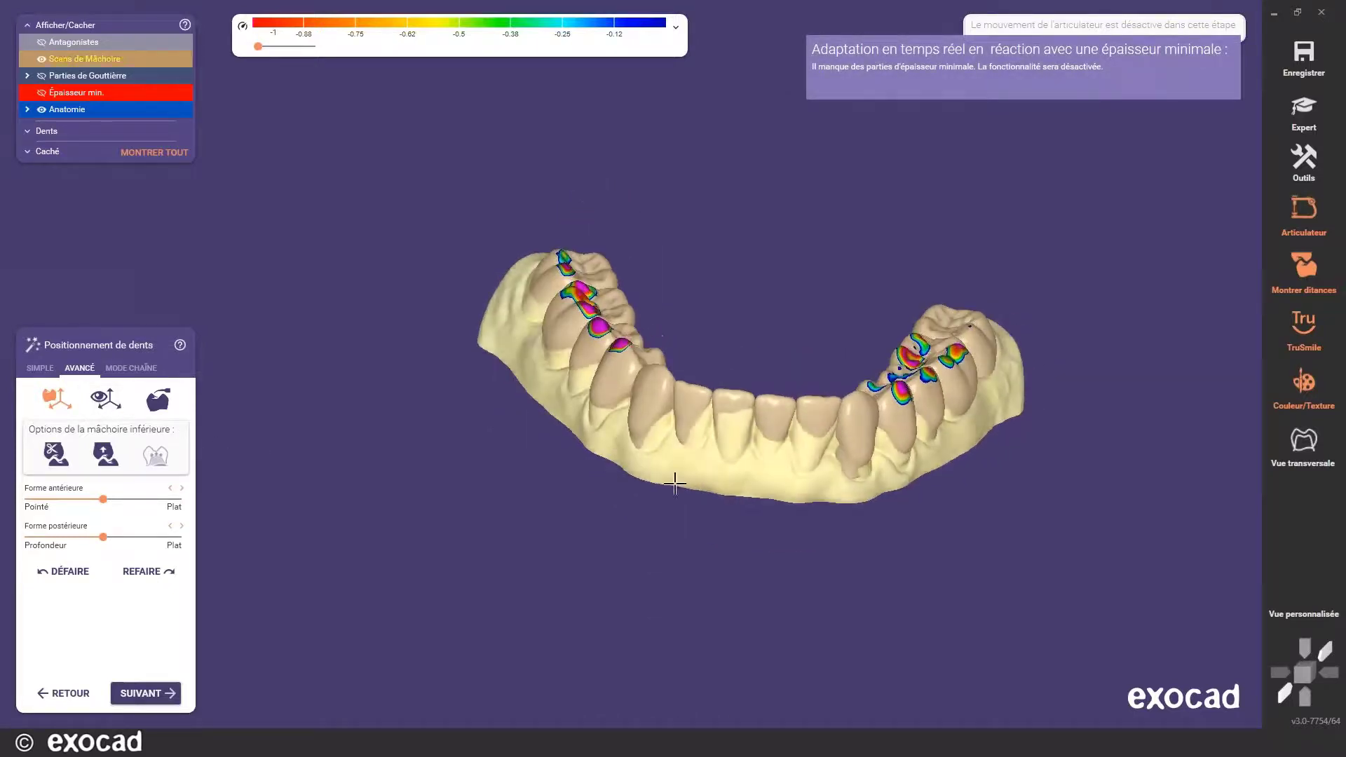
pyautogui.moveTo(709, 482); pyautogui.dragTo(643, 581, button='middle')
pyautogui.moveTo(643, 581); pyautogui.dragTo(621, 563, button='right')
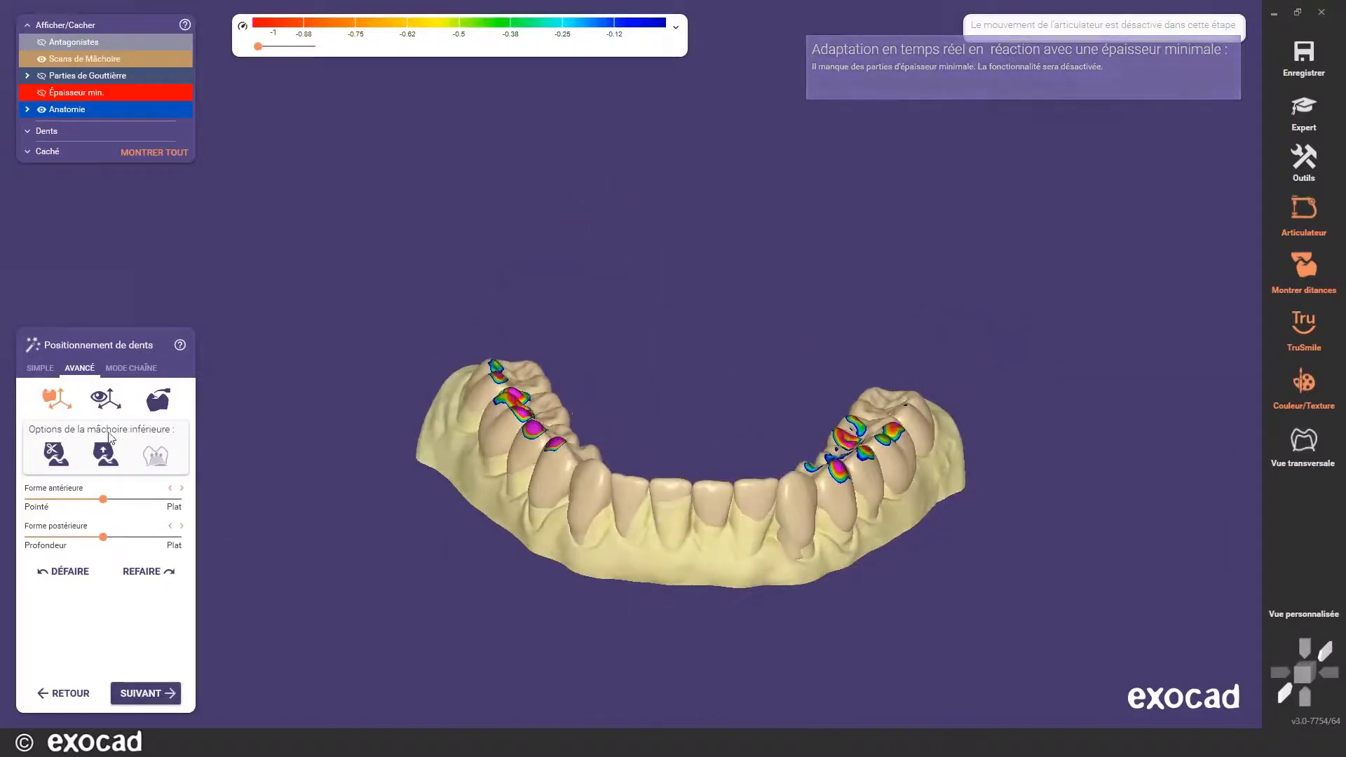
pyautogui.click(56, 465)
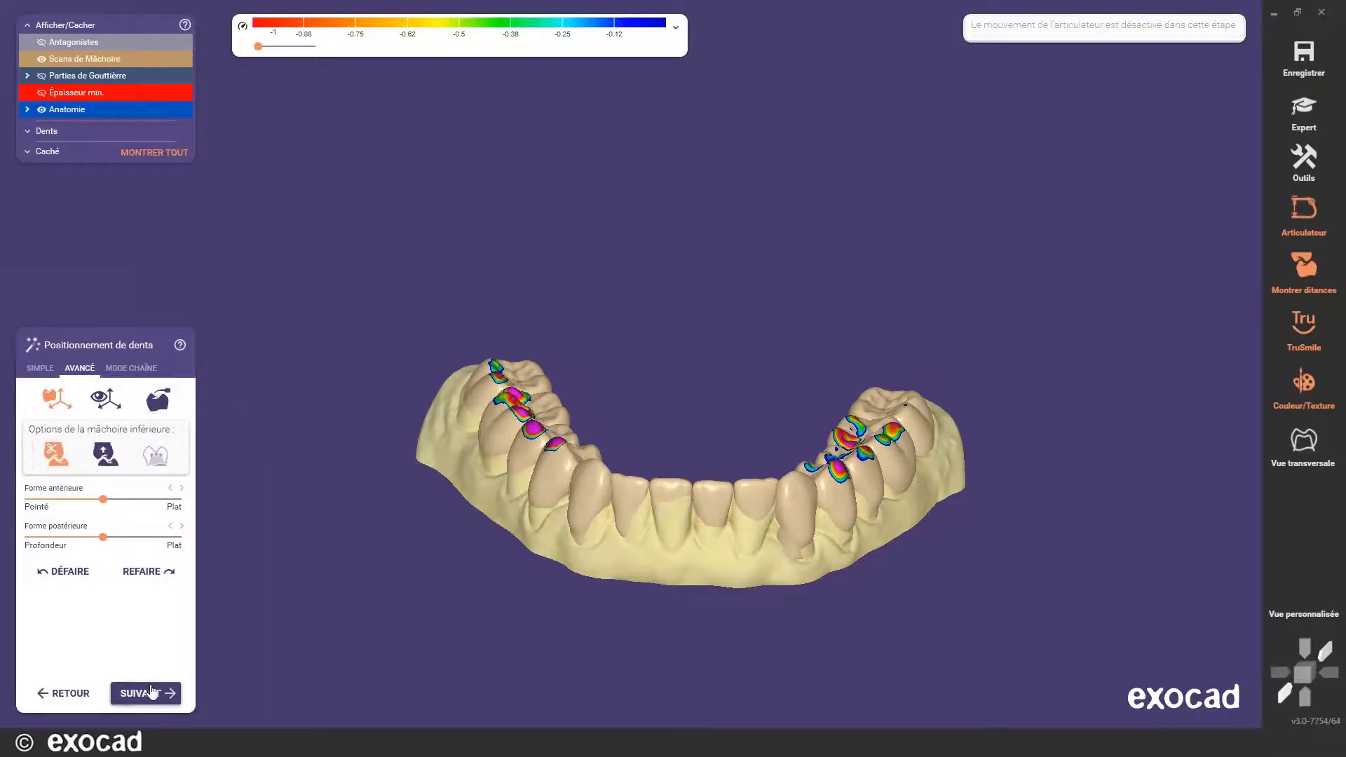
# - Set the anterior shape almost fully flat and the posterior shape about halfway towards flat
pyautogui.moveTo(676, 544); pyautogui.dragTo(688, 530, button='right')
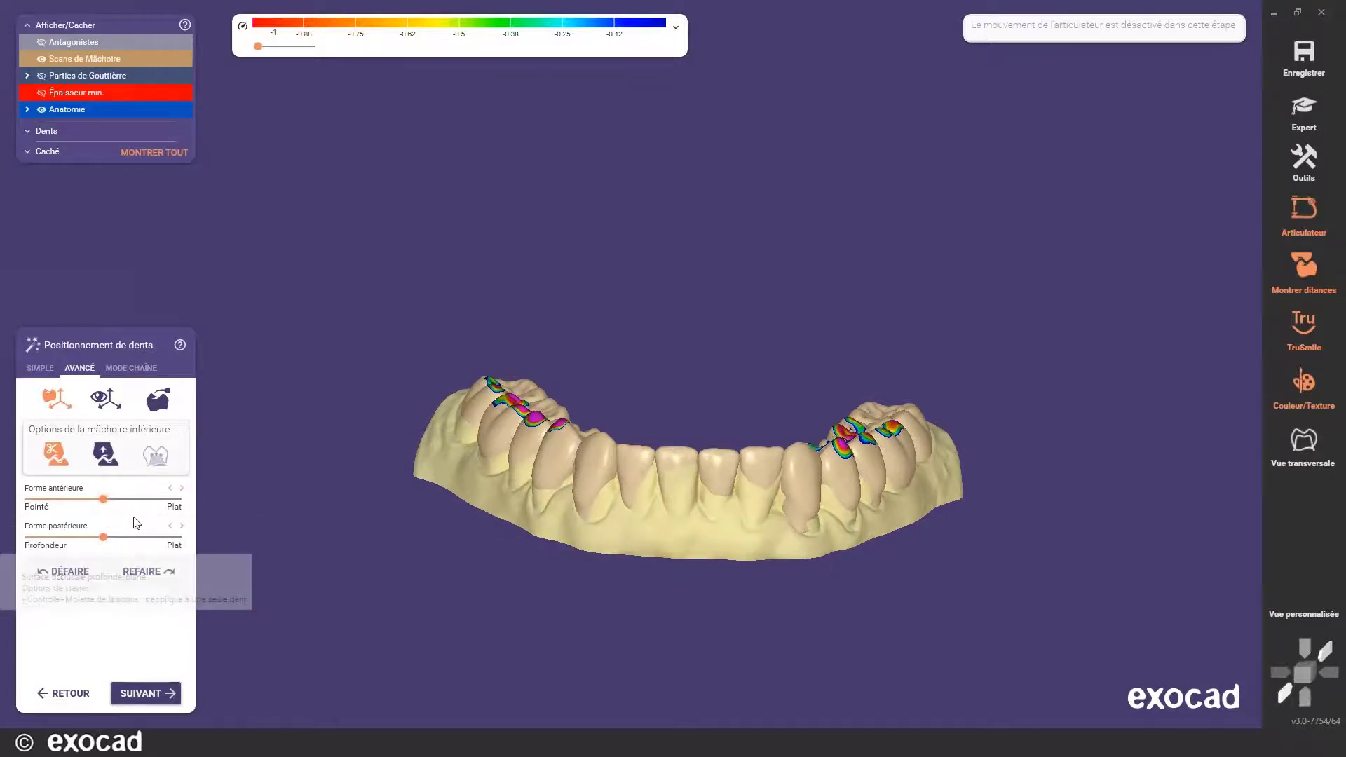
pyautogui.moveTo(780, 543); pyautogui.dragTo(784, 529, button='right')
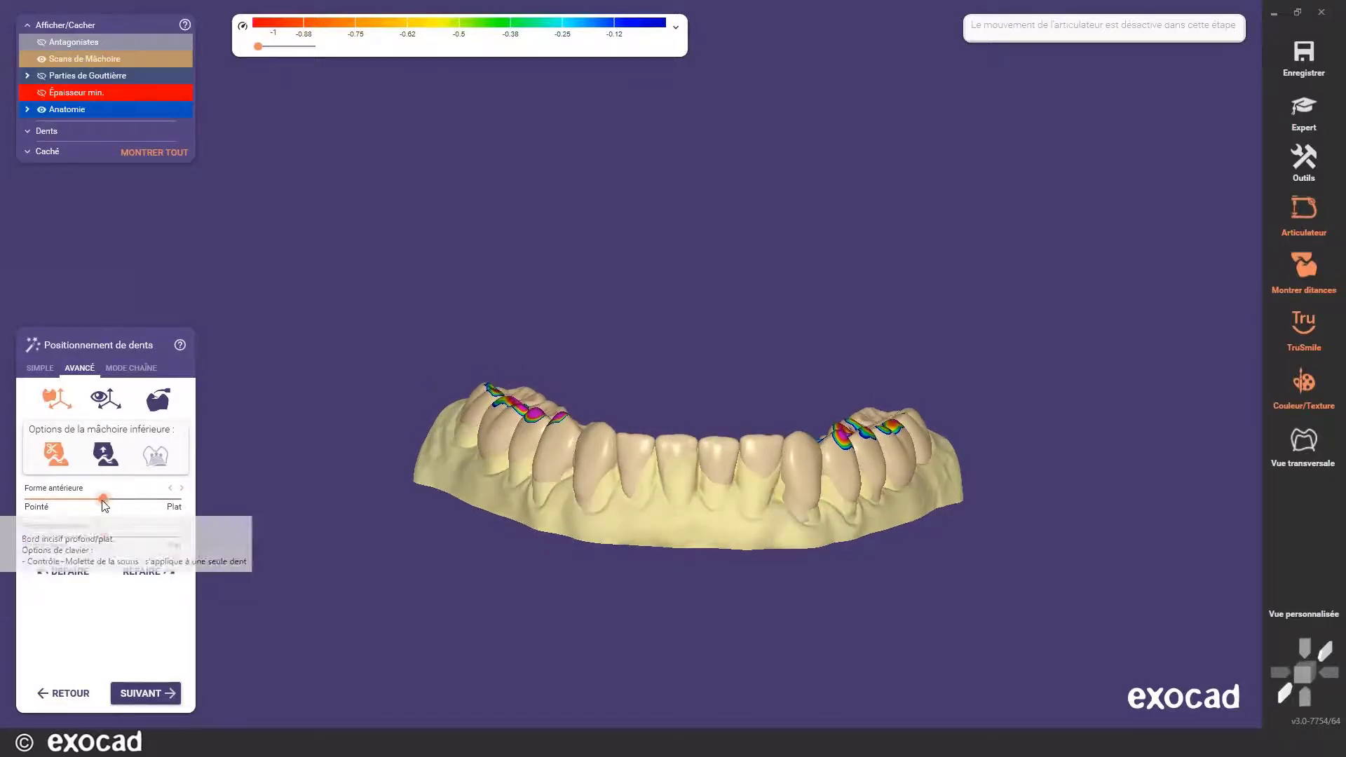
pyautogui.moveTo(103, 499); pyautogui.dragTo(172, 508)
pyautogui.moveTo(104, 539); pyautogui.dragTo(140, 545)
# - Reshape teeth 34 and 33 and the incisors with the deformation tool so they cover the scanned teeth
pyautogui.moveTo(457, 532); pyautogui.dragTo(458, 534, button='right')
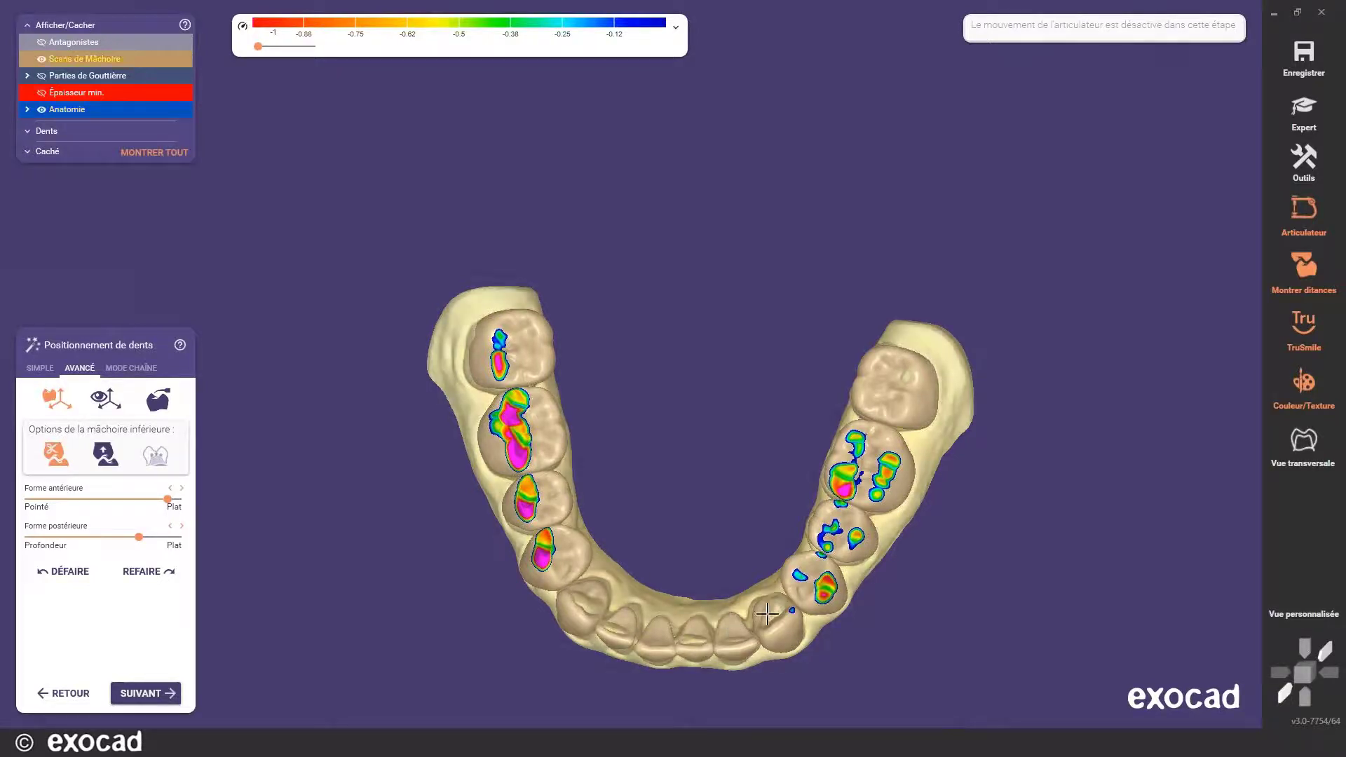
pyautogui.click(157, 400)
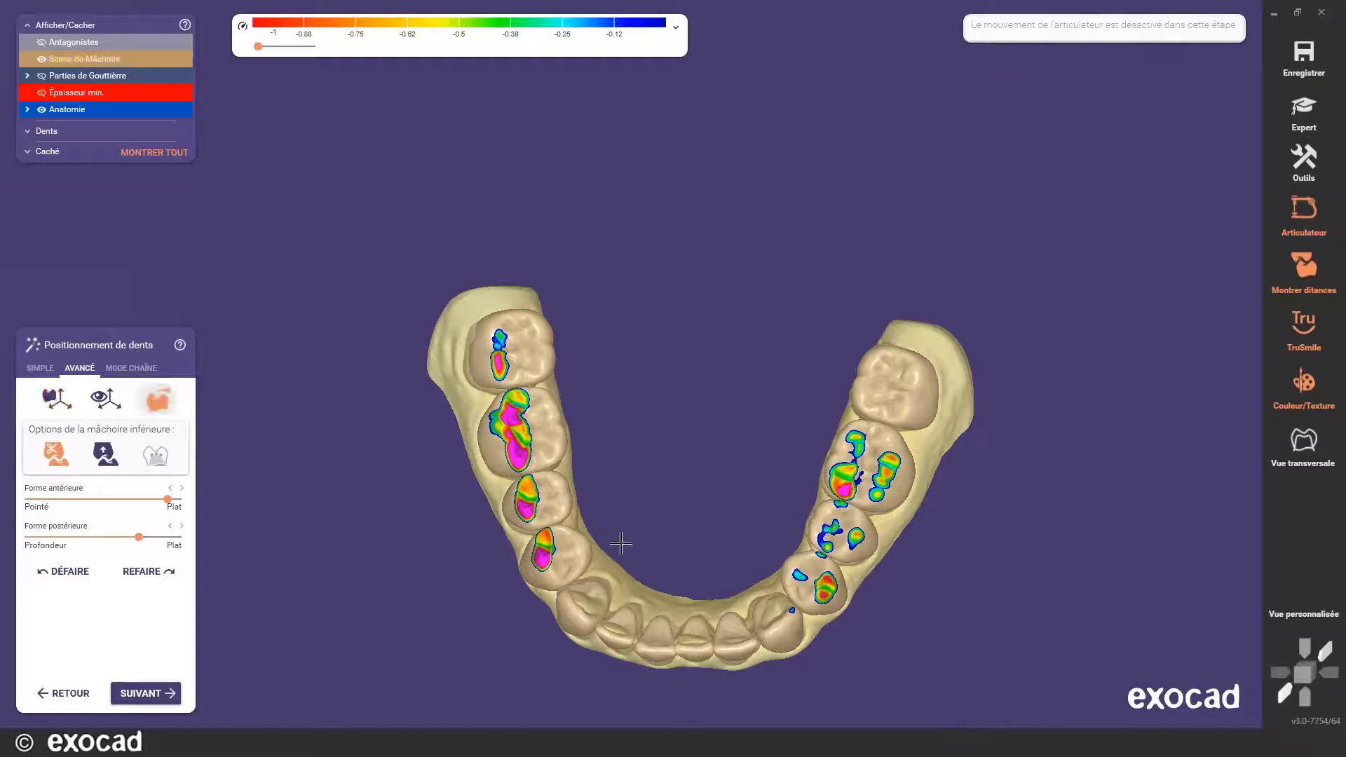
pyautogui.moveTo(773, 554); pyautogui.dragTo(740, 509, button='right')
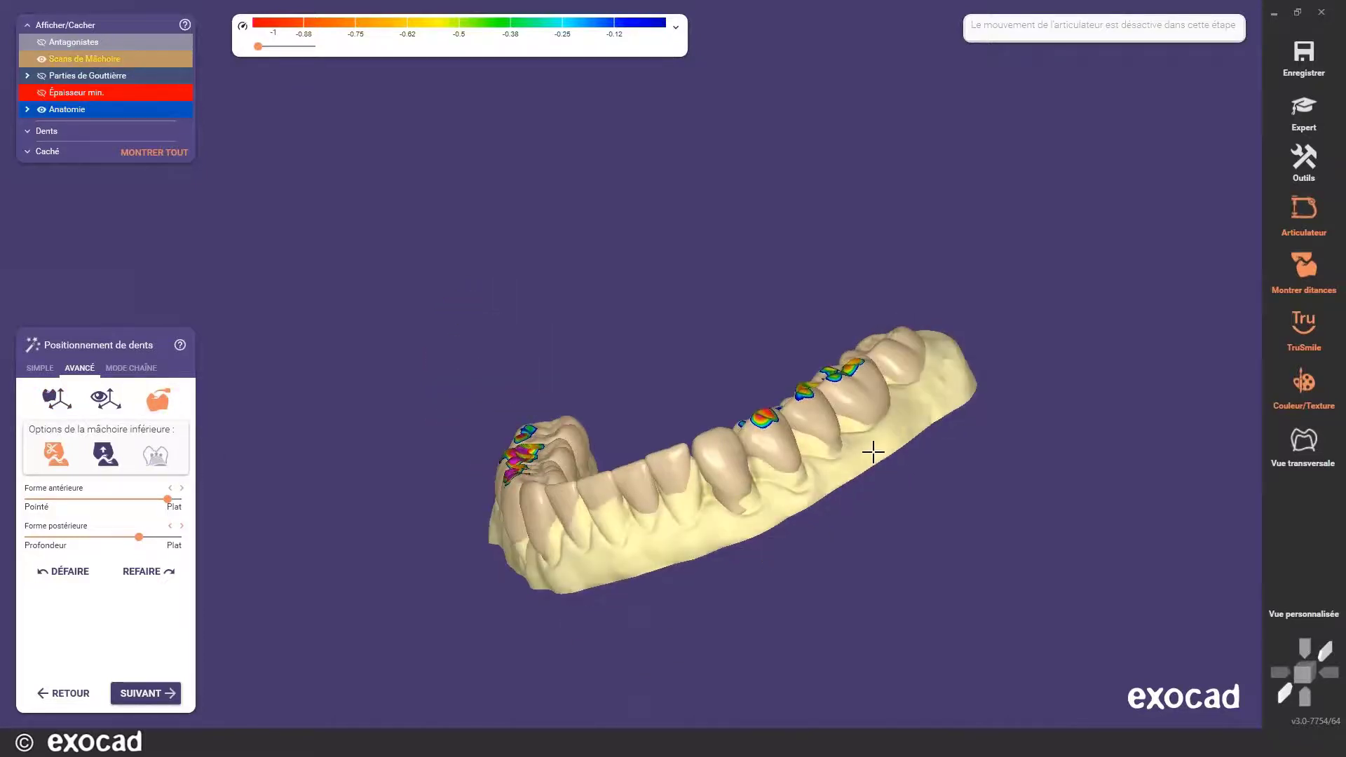
pyautogui.moveTo(874, 453); pyautogui.dragTo(802, 439, button='right')
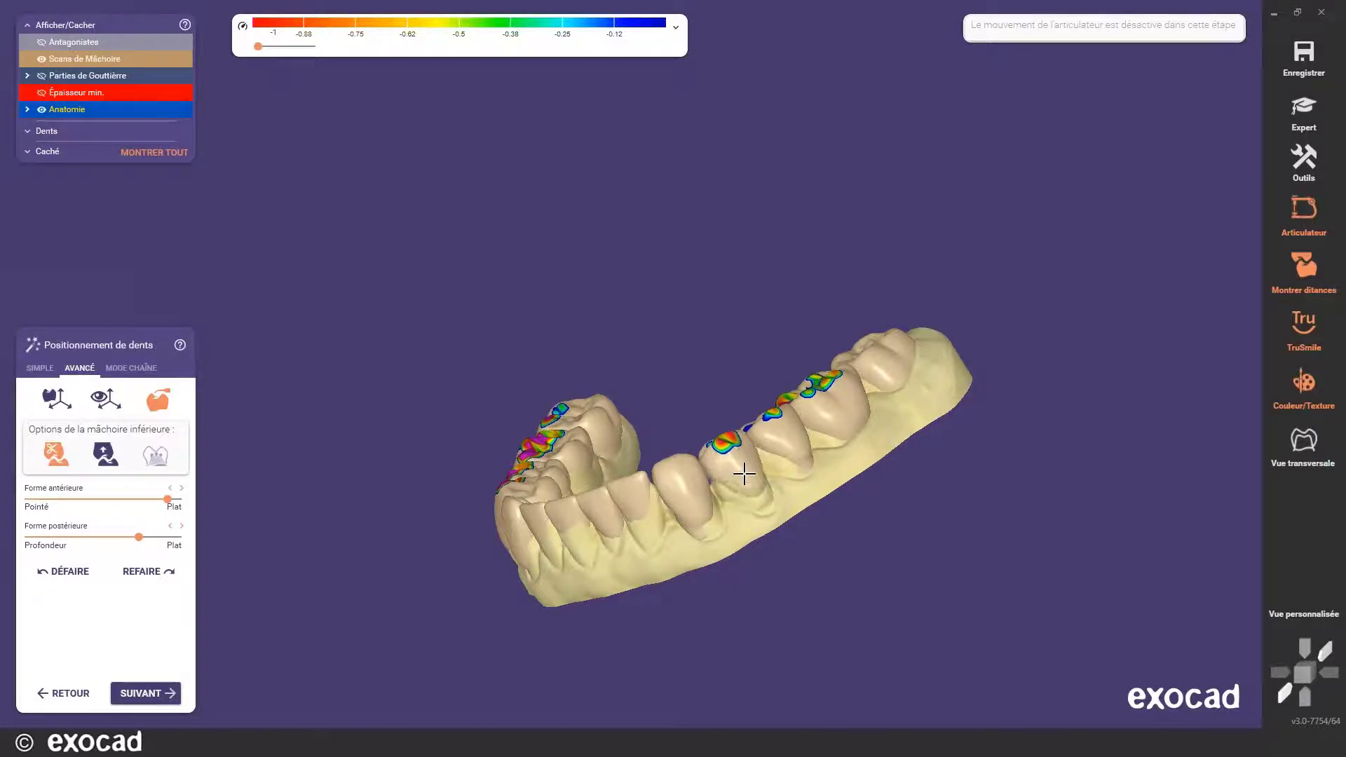
pyautogui.moveTo(745, 475)
pyautogui.mouseDown(button='right')
pyautogui.moveTo(817, 468)
pyautogui.moveTo(762, 460)
pyautogui.mouseUp(button='right')
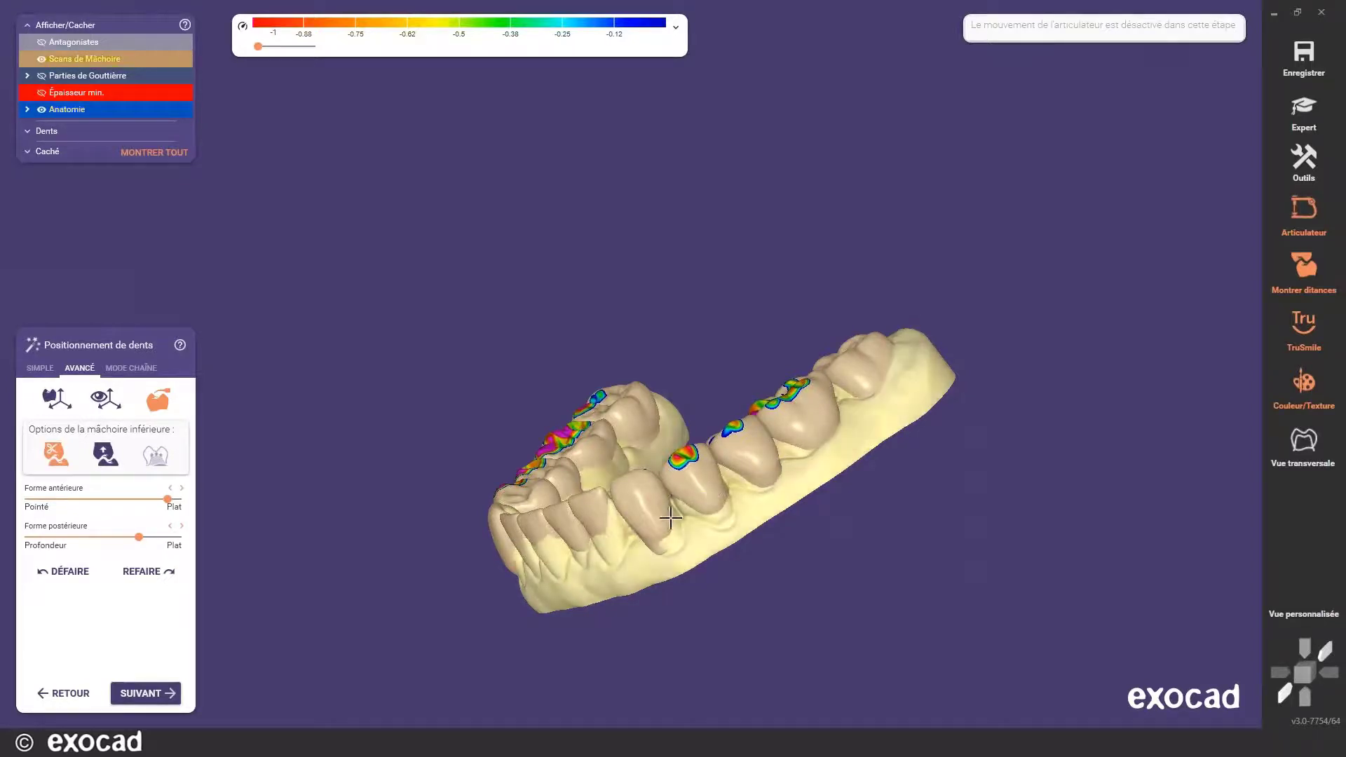
pyautogui.moveTo(708, 494); pyautogui.dragTo(653, 514, button='right')
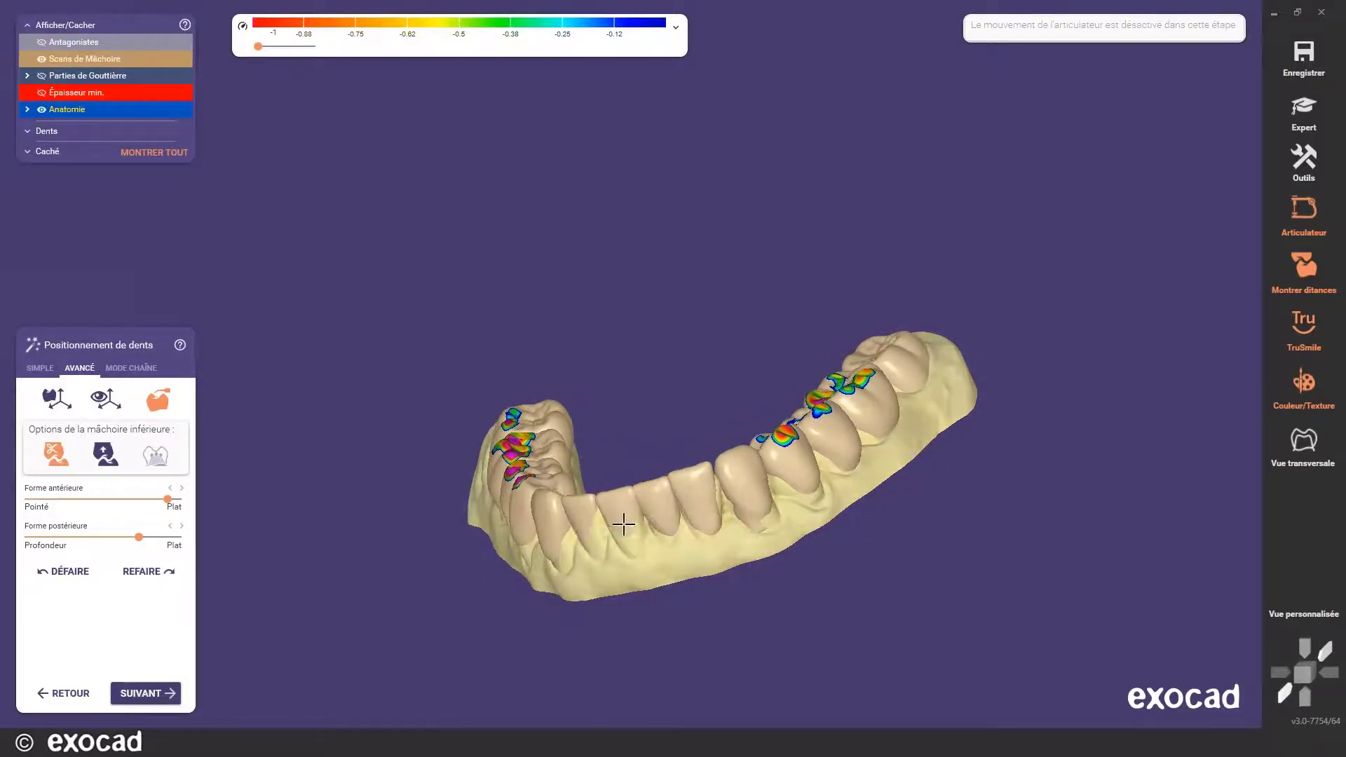
pyautogui.moveTo(683, 517); pyautogui.dragTo(677, 514, button='right')
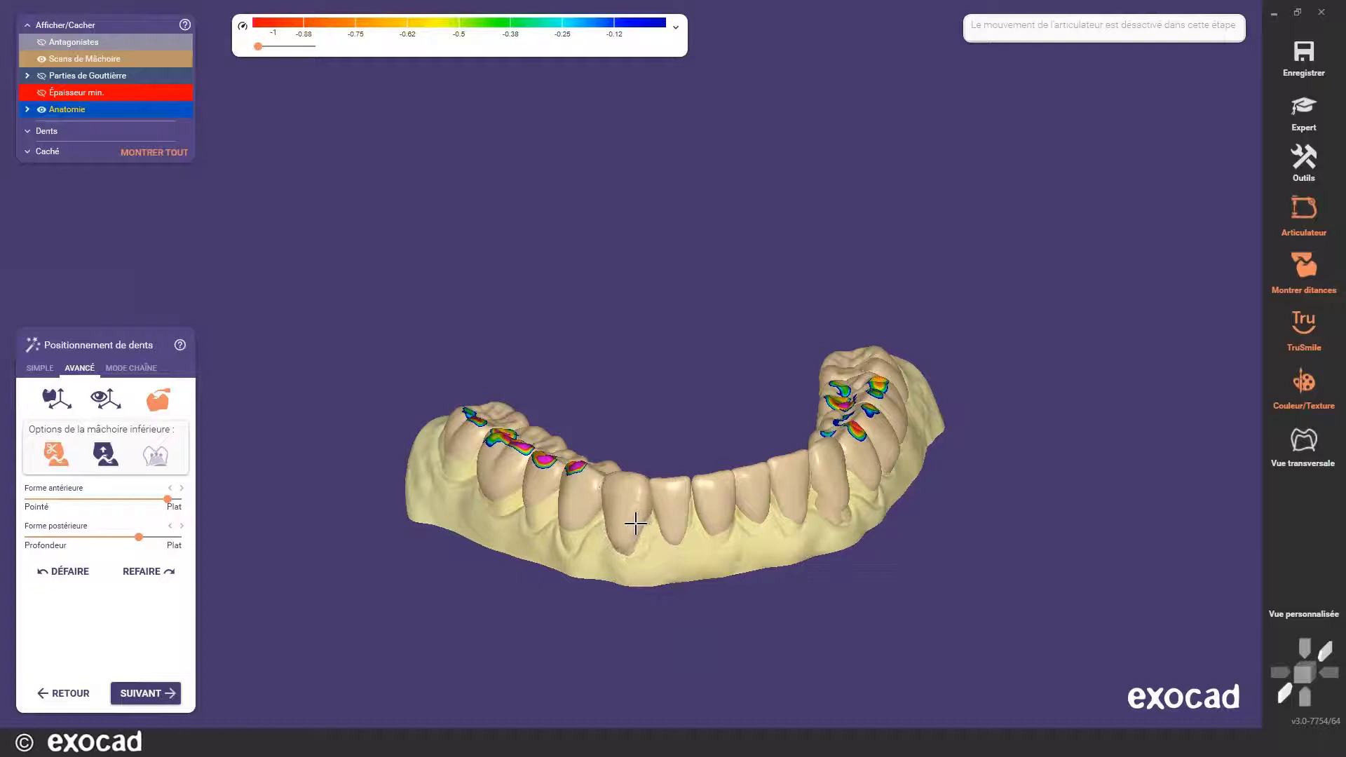
# - Adapt the canine, premolars and molars on the 47 side over the scan, working on their buccal and lingual surfaces
pyautogui.moveTo(612, 517); pyautogui.dragTo(660, 506, button='right')
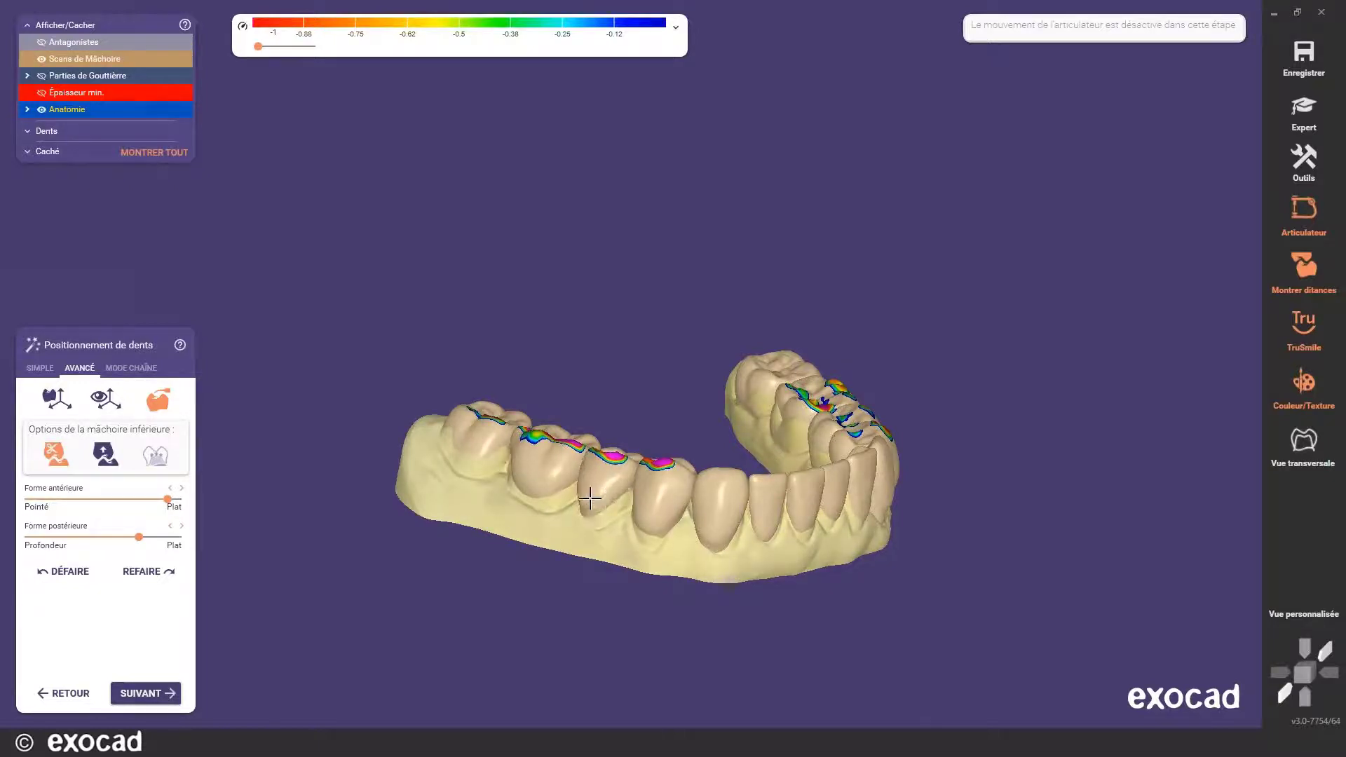
pyautogui.moveTo(590, 499); pyautogui.dragTo(561, 504, button='right')
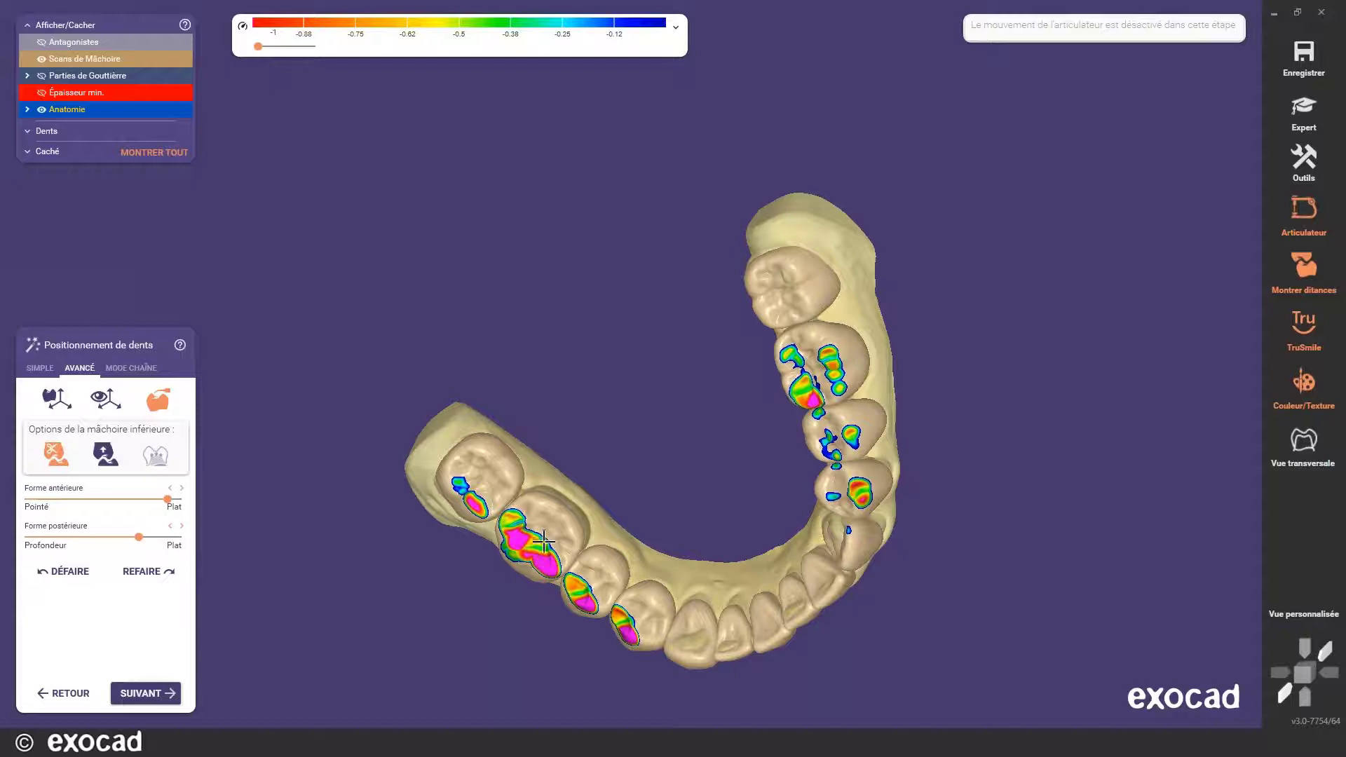
pyautogui.moveTo(555, 427); pyautogui.dragTo(666, 448, button='right')
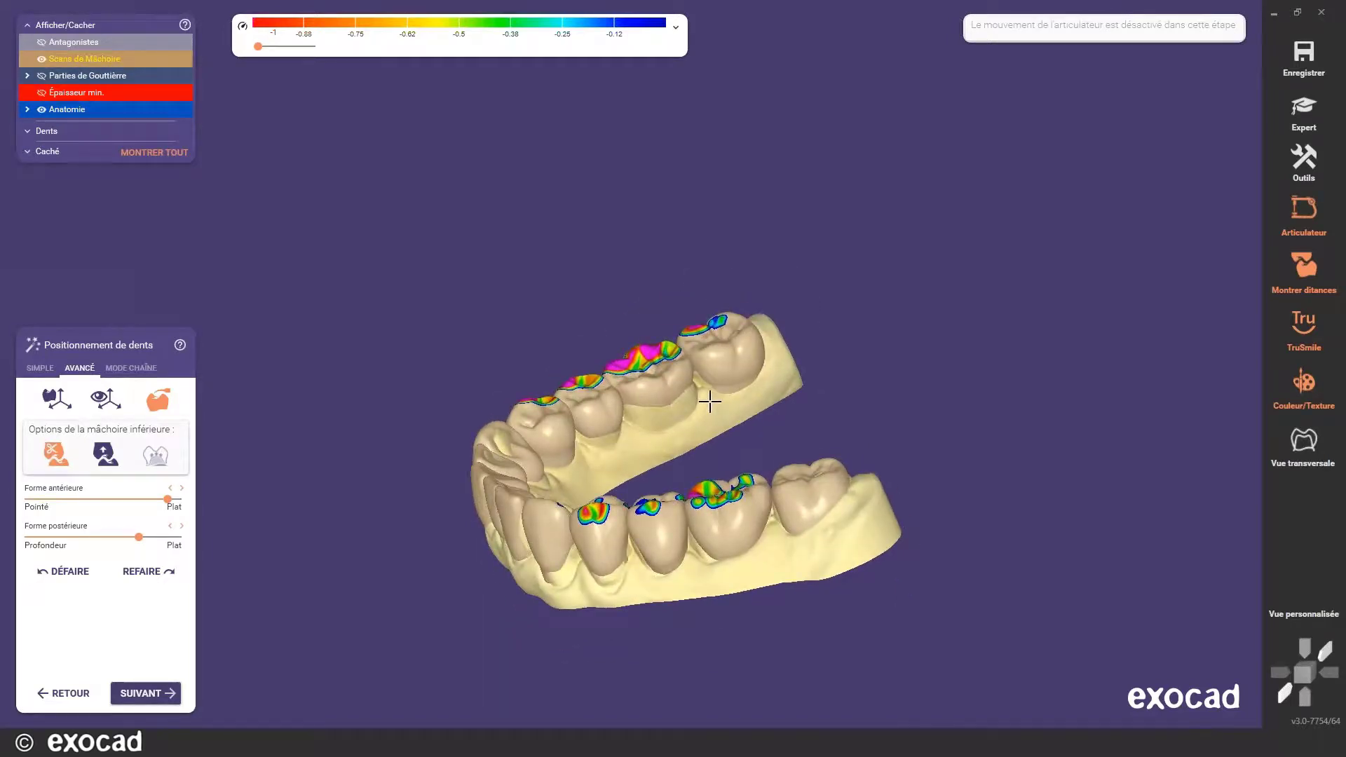
pyautogui.moveTo(685, 402); pyautogui.dragTo(517, 453, button='right')
pyautogui.moveTo(517, 501); pyautogui.dragTo(589, 446, button='right')
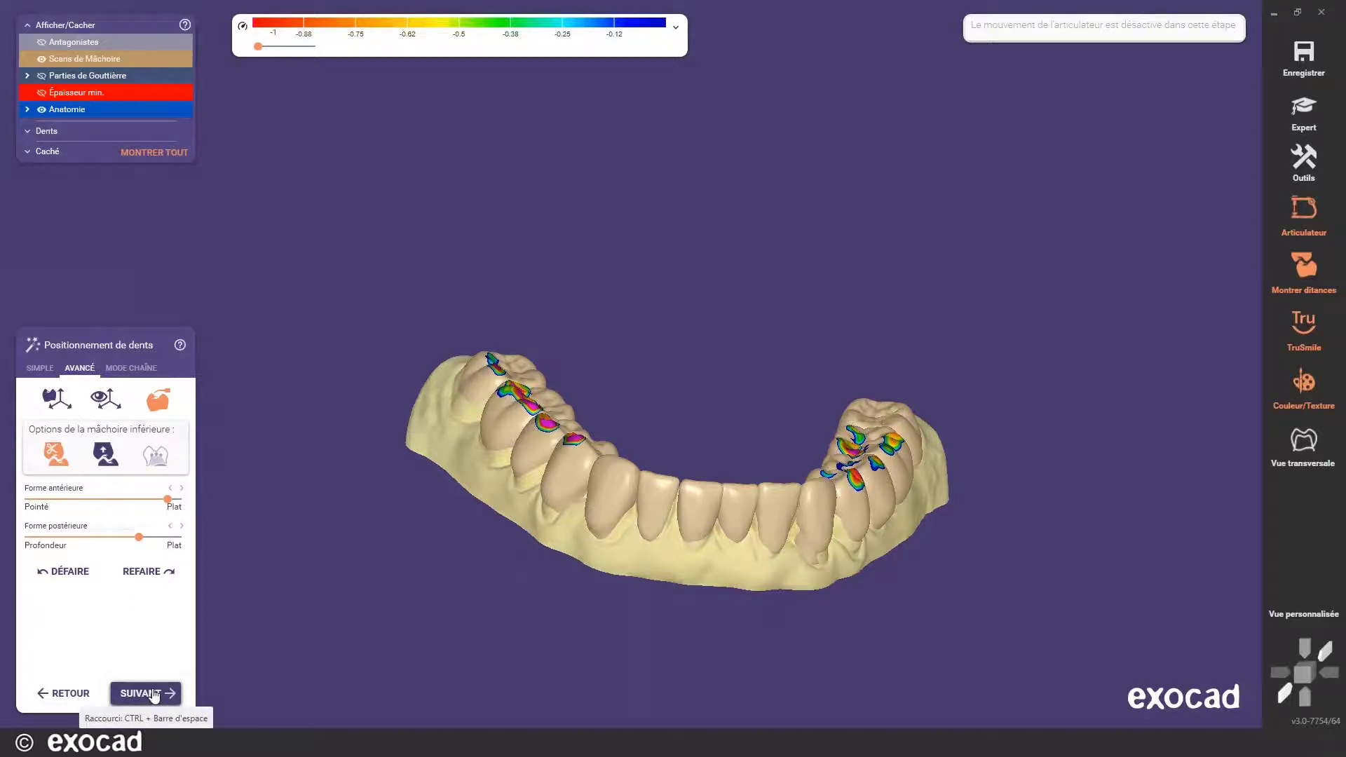
# - Accept the tooth placement, cut all intersections with the antagonist, and continue to the splint's outer surface
pyautogui.click(147, 693)
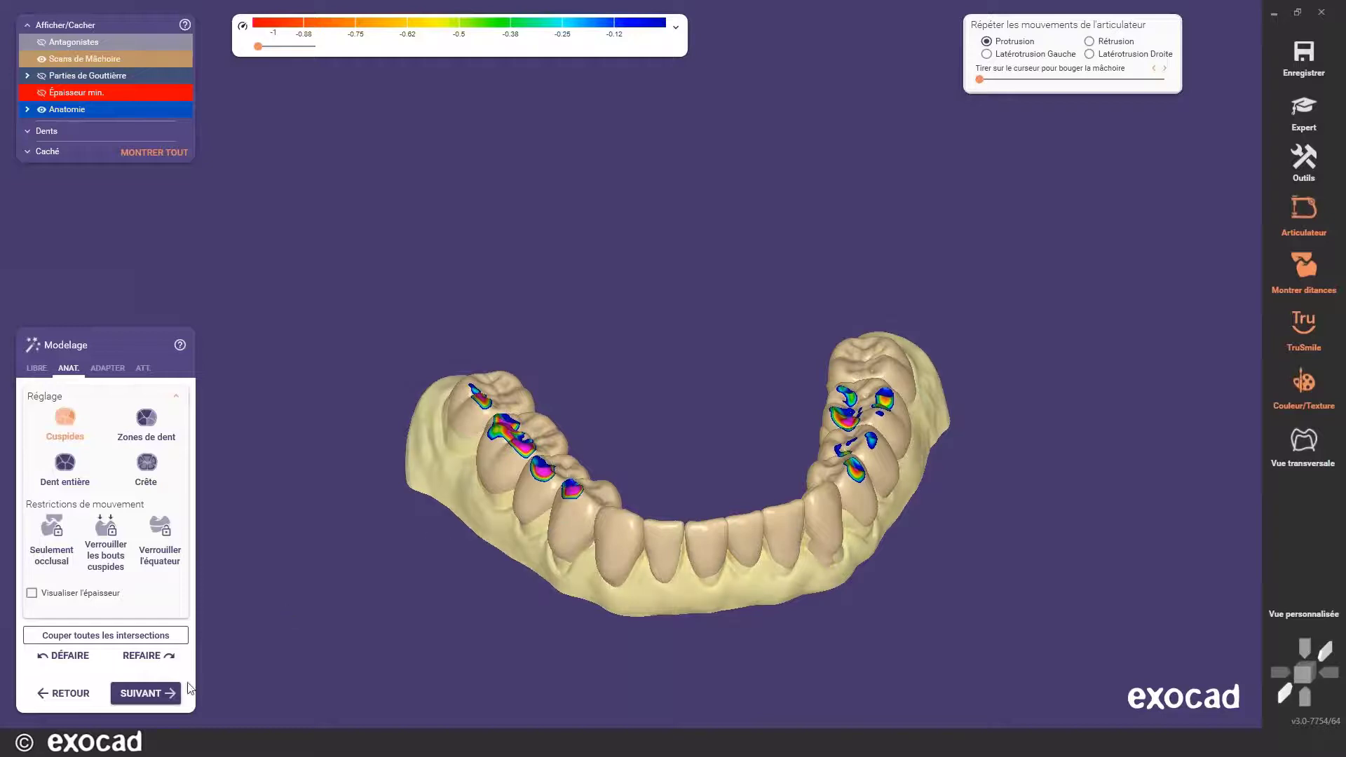
pyautogui.click(116, 637)
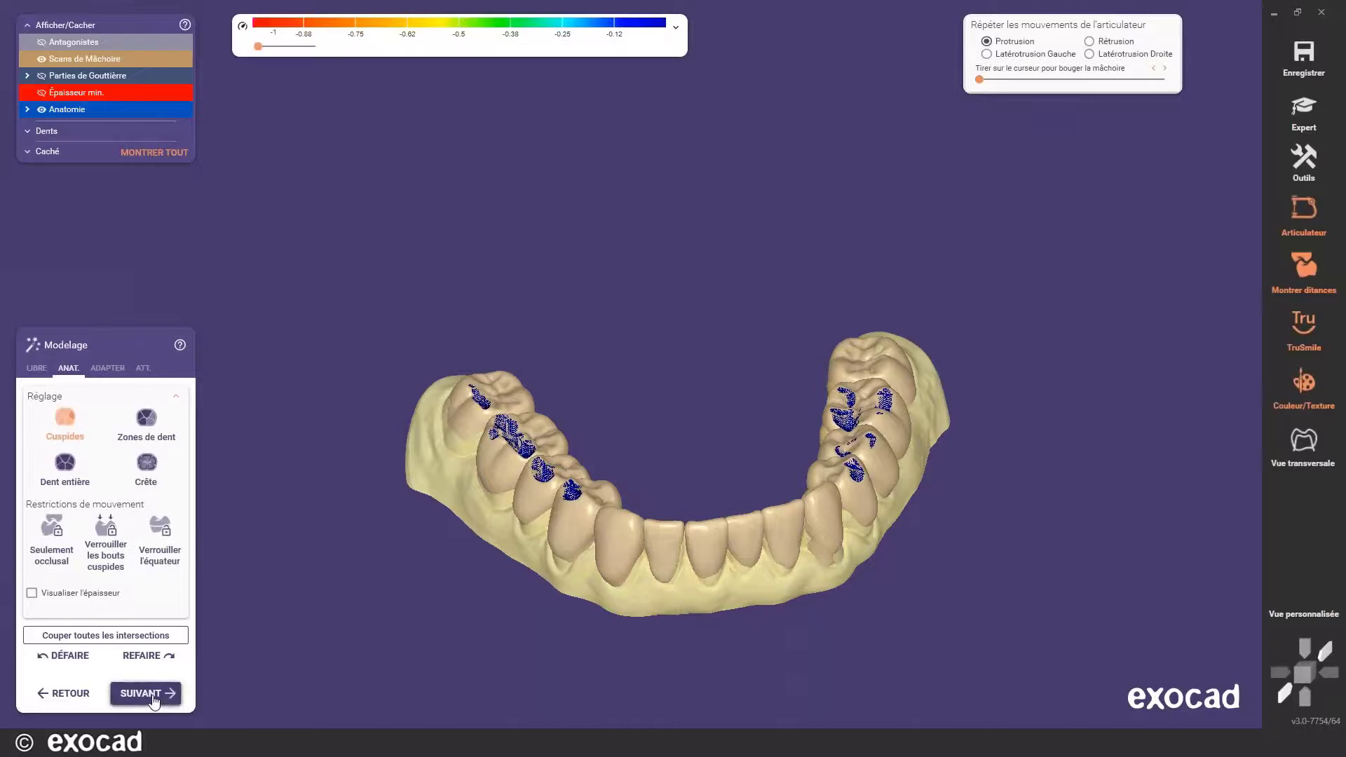
pyautogui.click(144, 693)
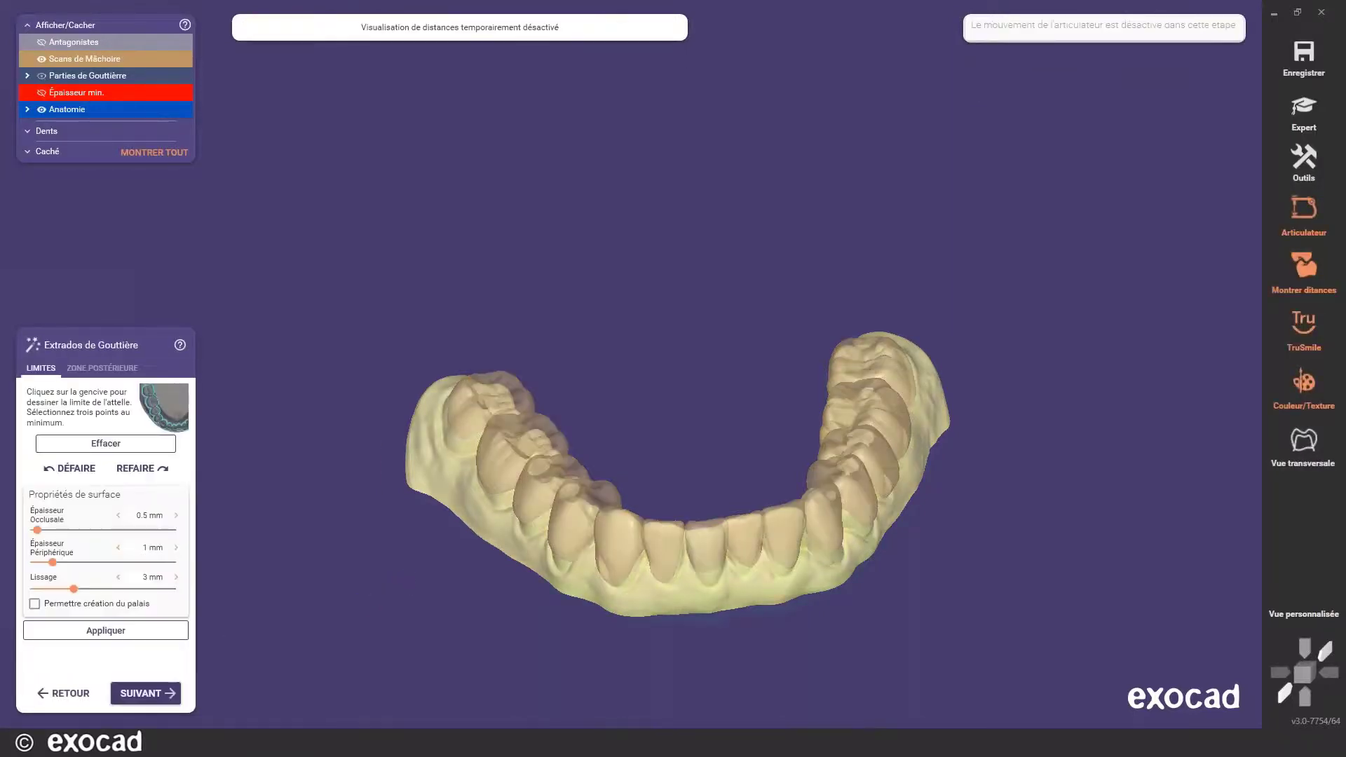
# - Set the splint's occlusal thickness to 0.4 mm and the smoothing to 1.8 mm, and try to apply the outer surface
pyautogui.moveTo(442, 551); pyautogui.dragTo(235, 525, button='right')
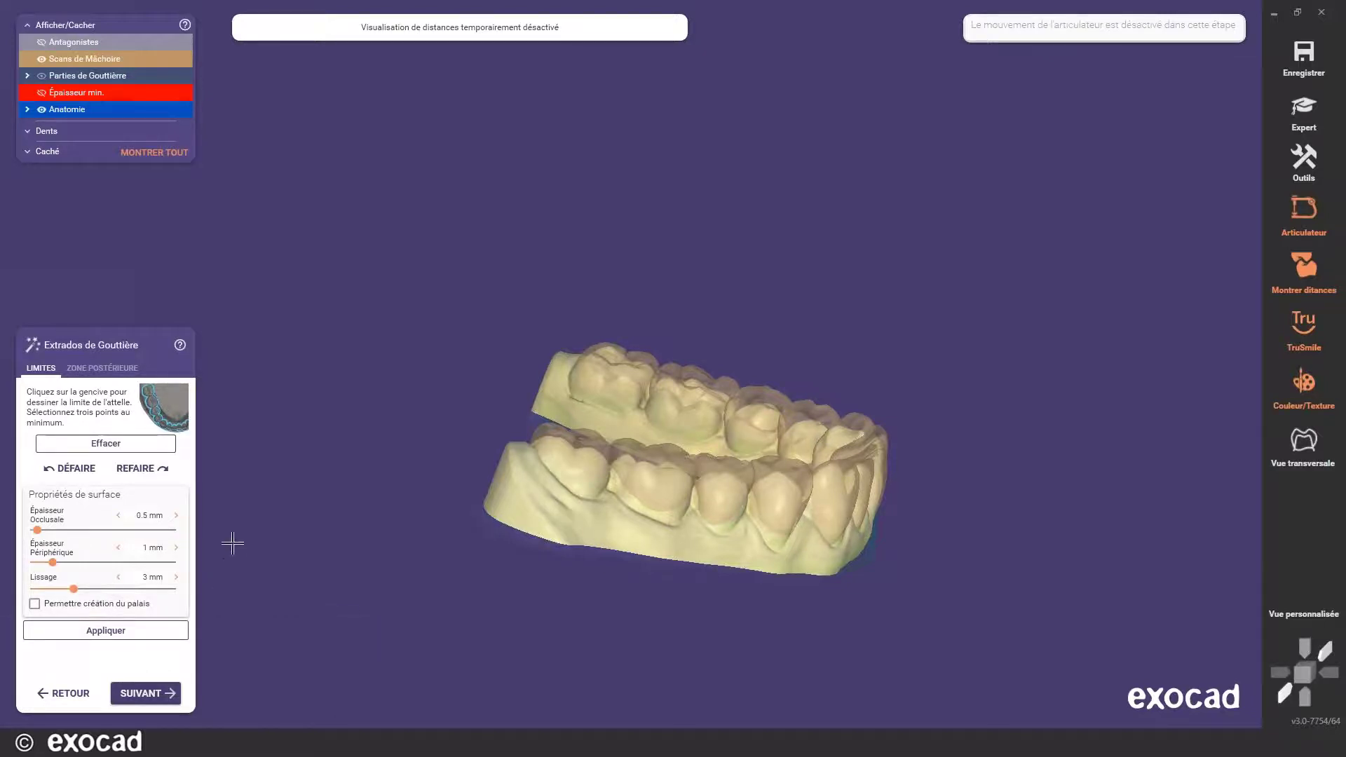
pyautogui.moveTo(320, 495); pyautogui.dragTo(318, 505, button='right')
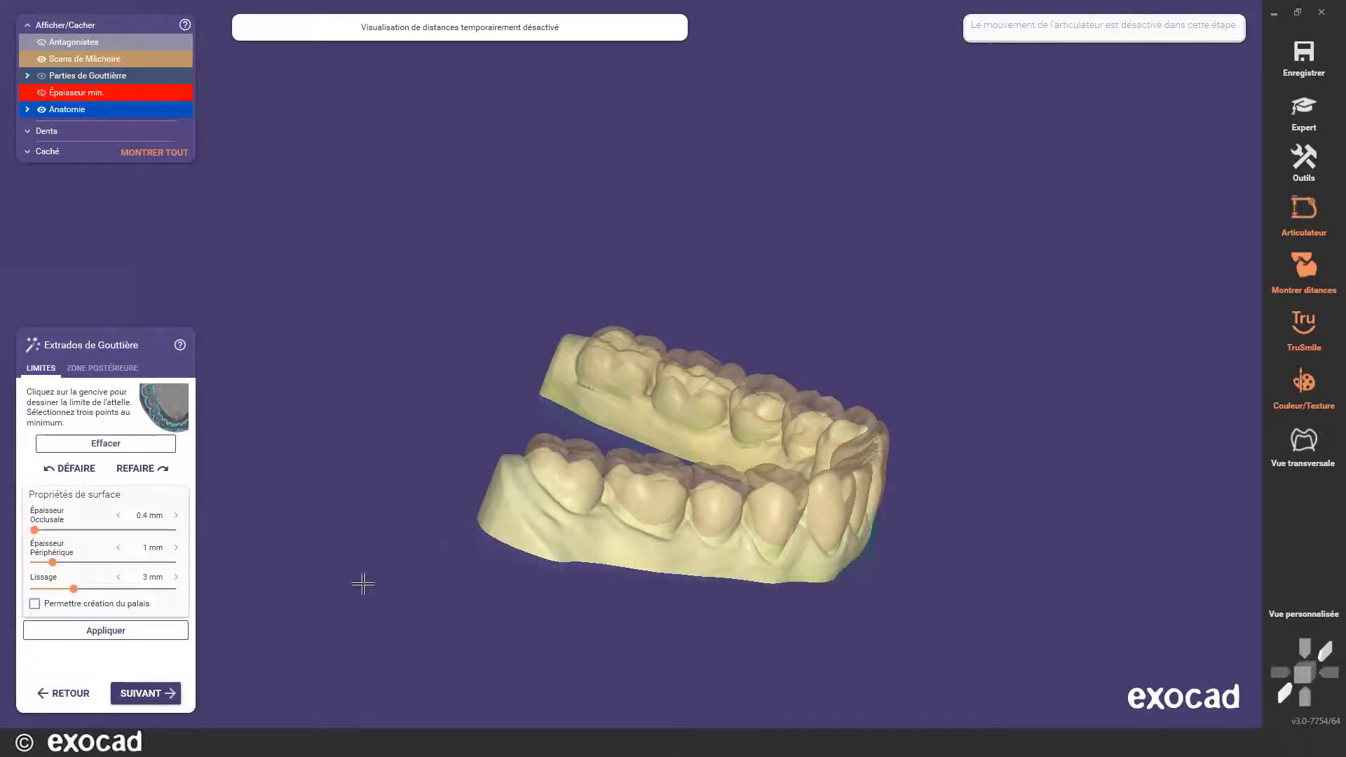
pyautogui.moveTo(700, 532); pyautogui.dragTo(577, 483, button='right')
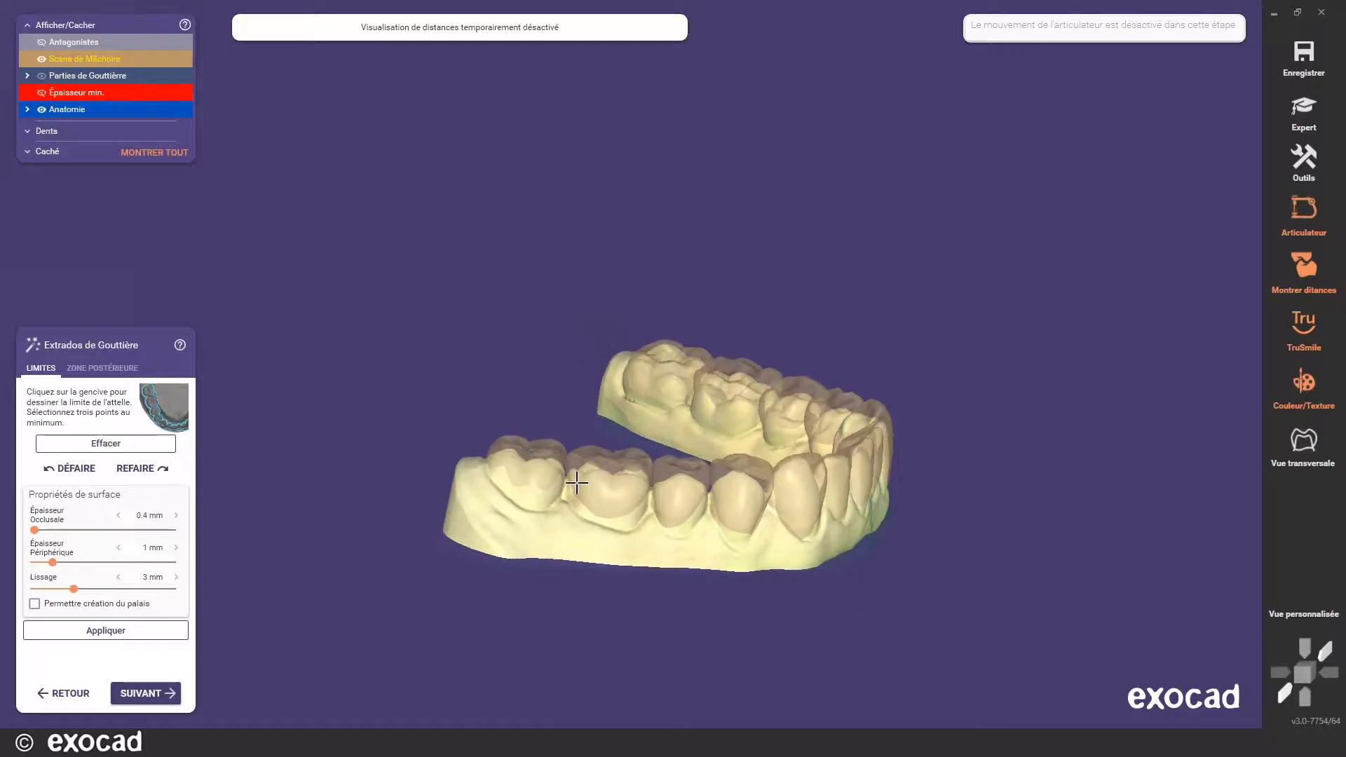
pyautogui.scroll(3, 577, 482)
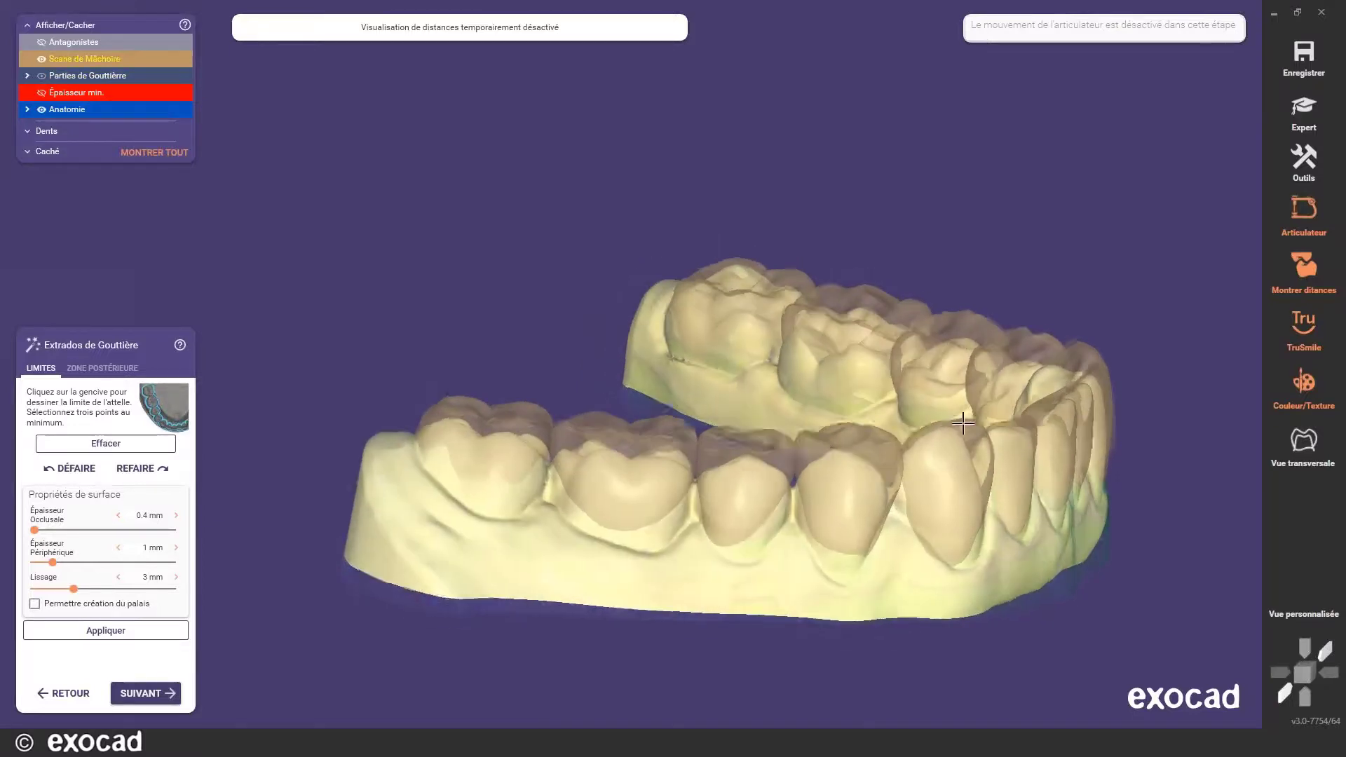
pyautogui.moveTo(963, 423); pyautogui.dragTo(912, 416, button='right')
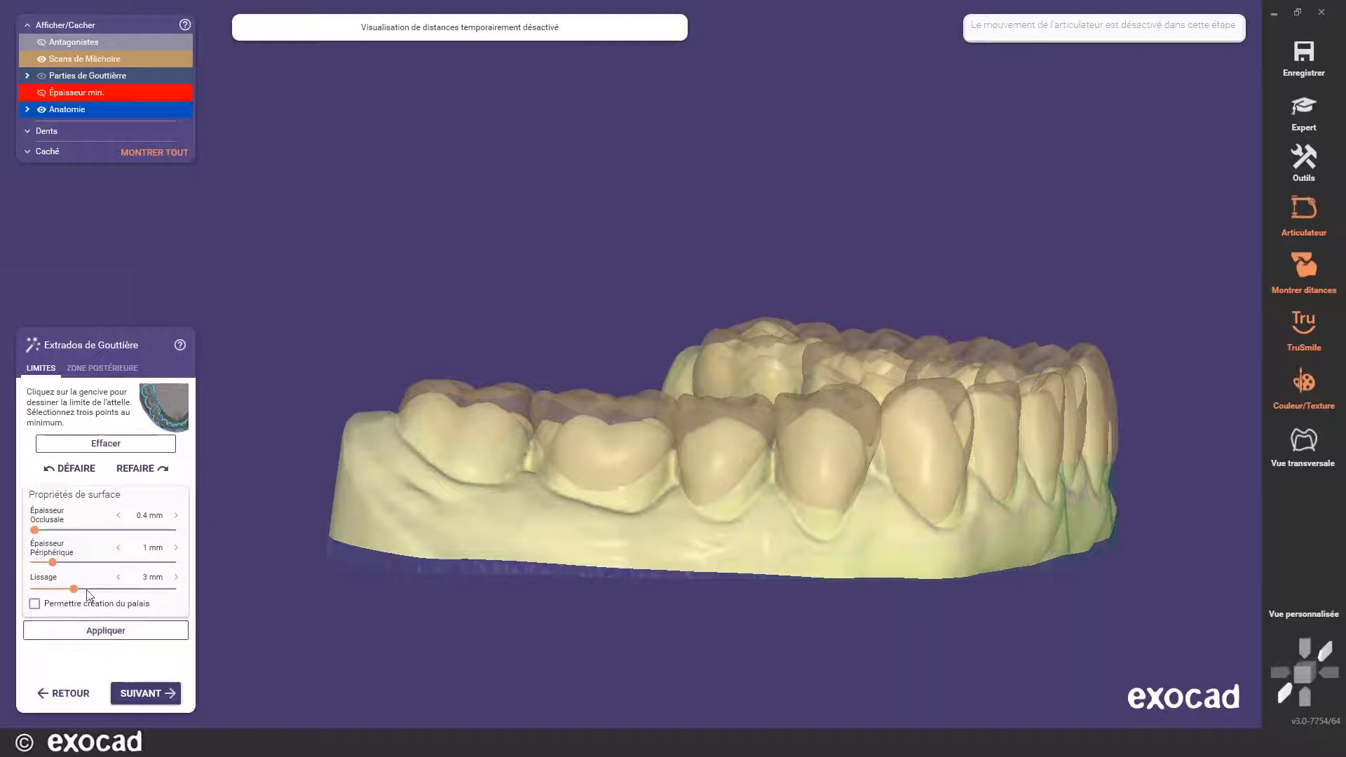
pyautogui.moveTo(73, 590); pyautogui.dragTo(60, 595)
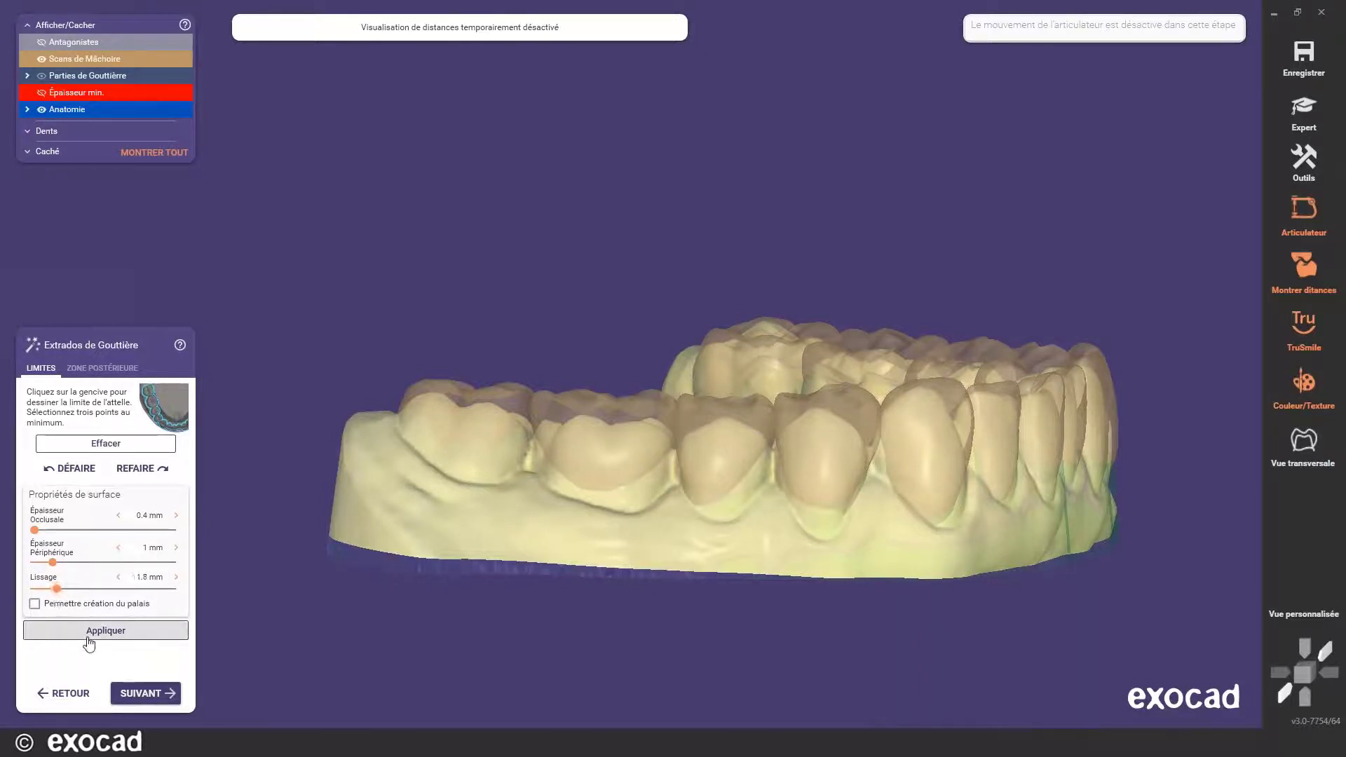
pyautogui.click(117, 630)
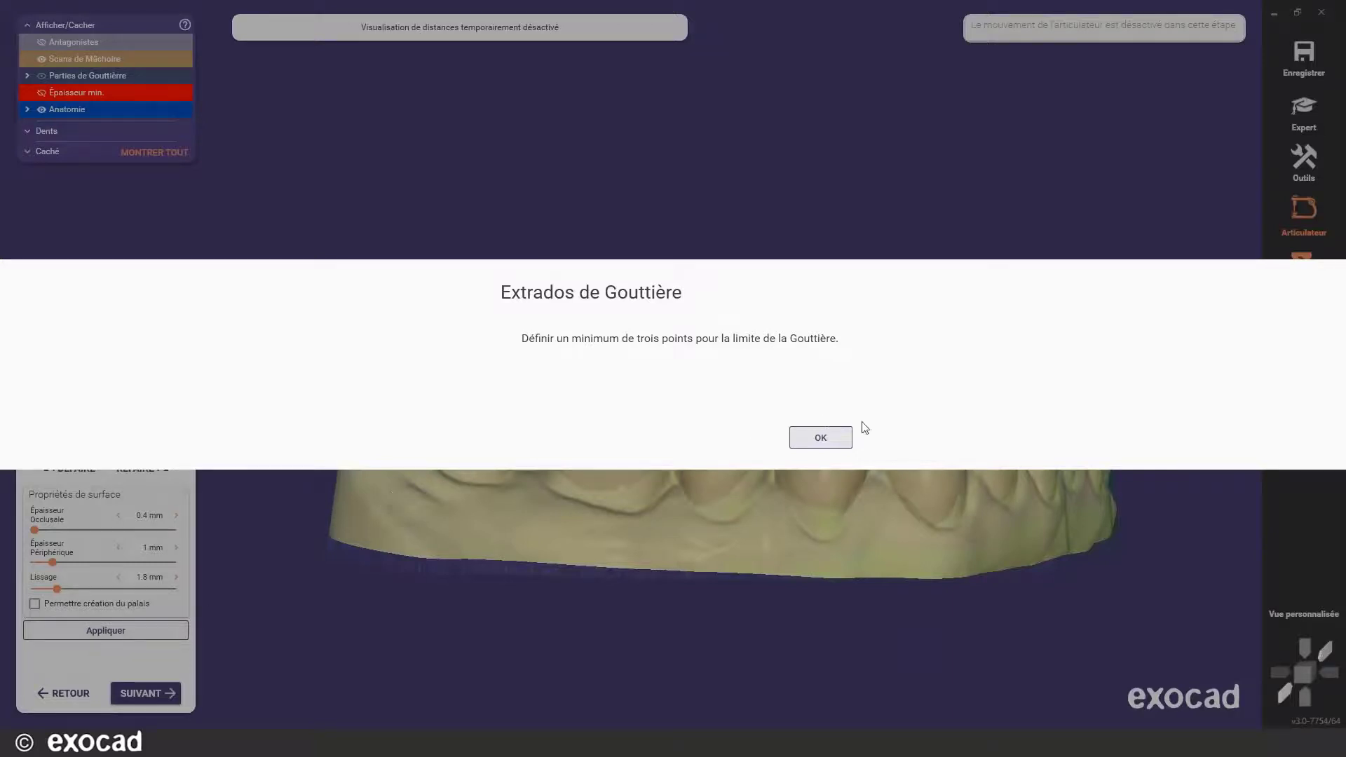
# - Dismiss the message and place splint limit points on the buccal gingiva from the last molar on the 47 side to the front teeth
pyautogui.click(818, 436)
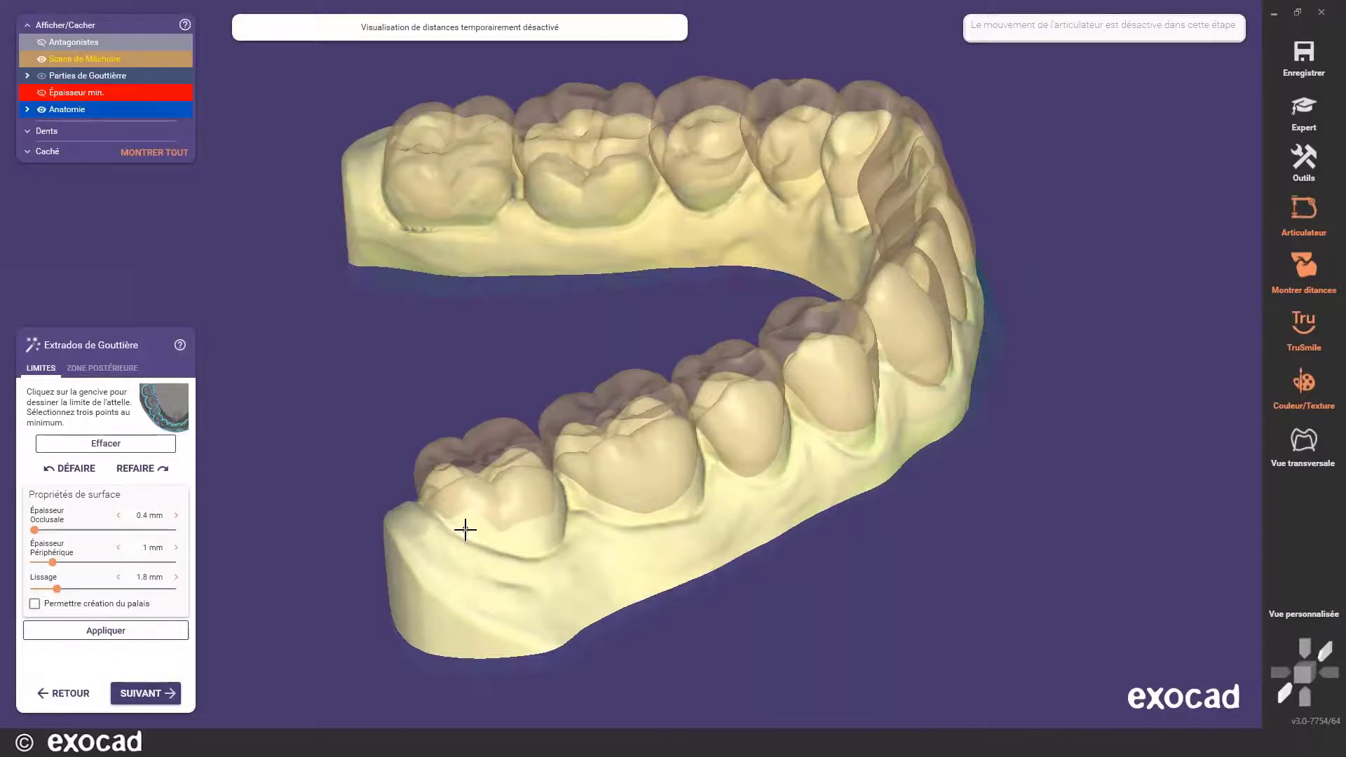
pyautogui.click(465, 529)
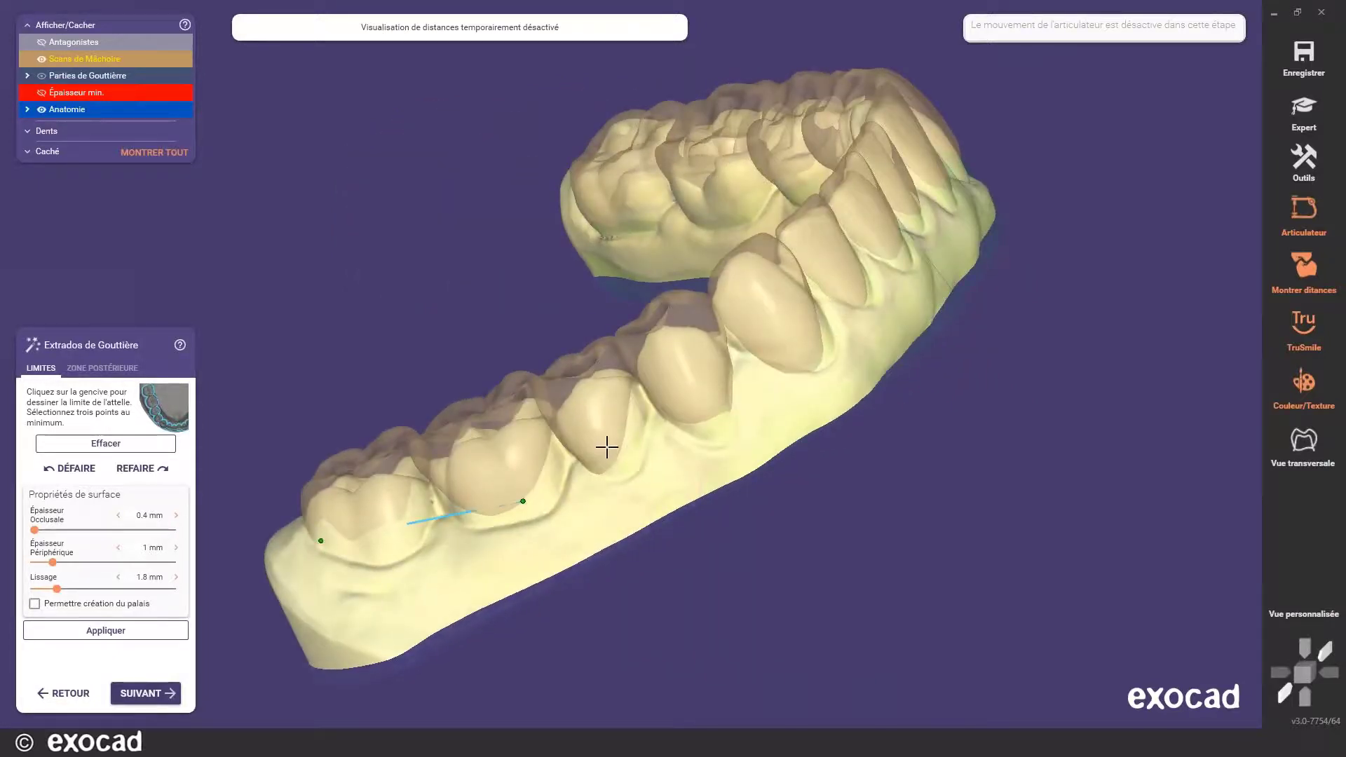
pyautogui.click(703, 416)
pyautogui.moveTo(799, 361); pyautogui.dragTo(773, 365, button='right')
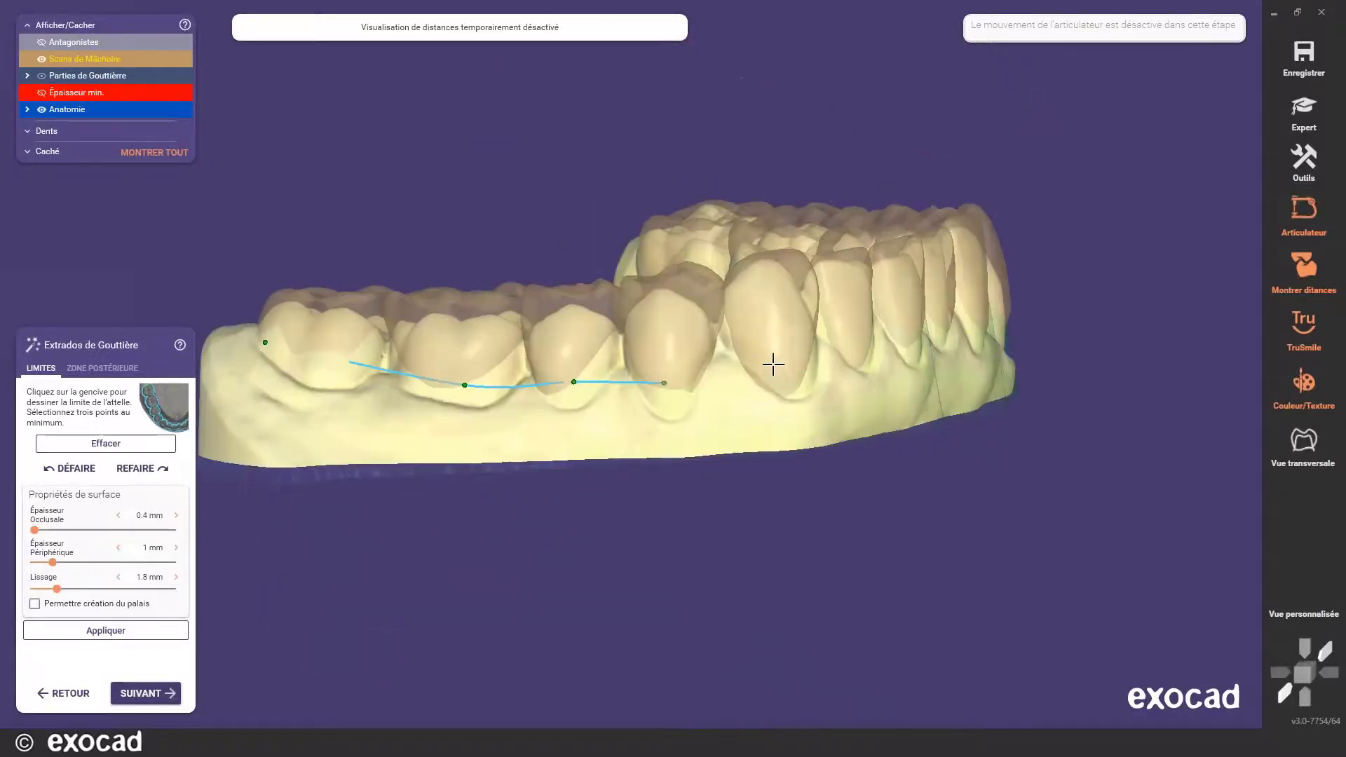
pyautogui.moveTo(907, 390); pyautogui.dragTo(705, 363, button='right')
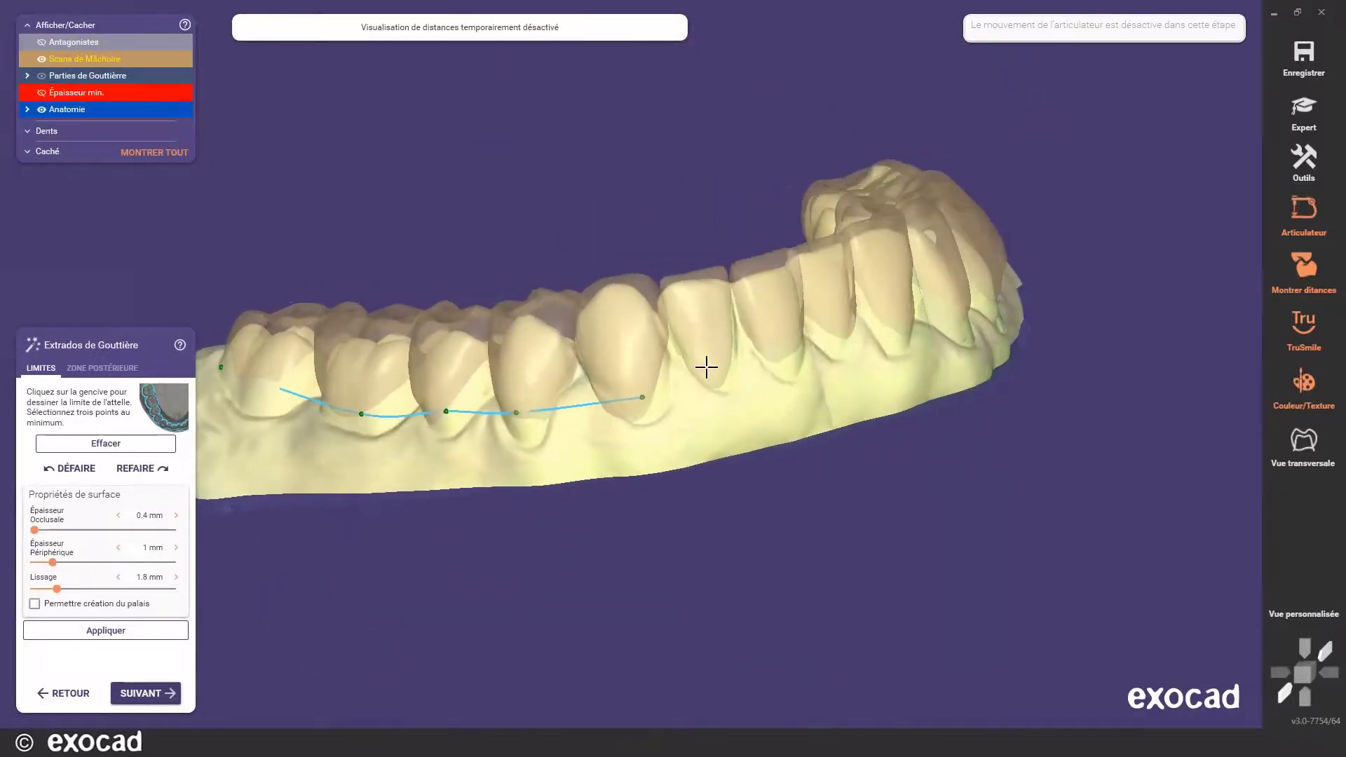
pyautogui.click(719, 363)
# - Continue the splint limit along the labial side of the incisors and the buccal side of the 37 side, around its last molar
pyautogui.moveTo(829, 378); pyautogui.dragTo(584, 424, button='right')
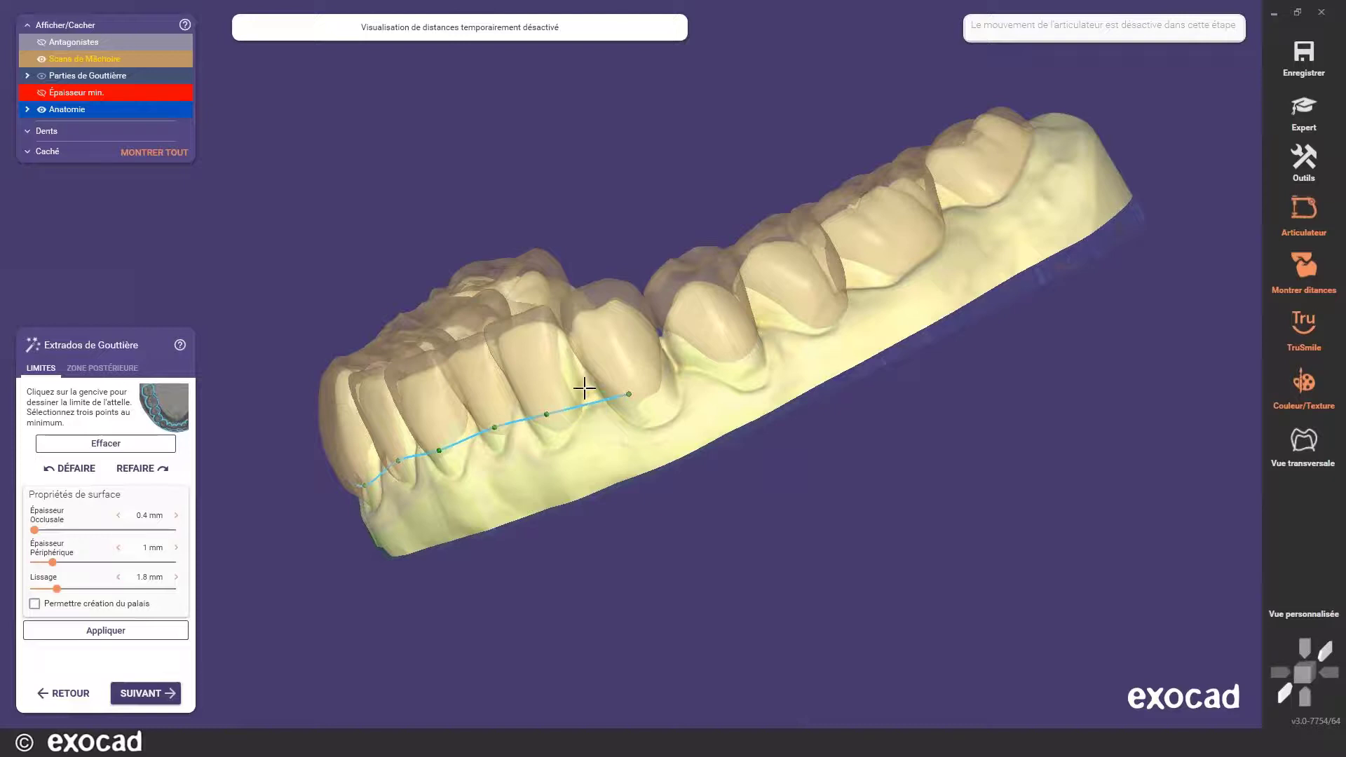
pyautogui.moveTo(740, 358)
pyautogui.mouseDown(button='right')
pyautogui.moveTo(817, 343)
pyautogui.moveTo(729, 343)
pyautogui.mouseUp(button='right')
pyautogui.click(719, 348)
pyautogui.click(822, 285)
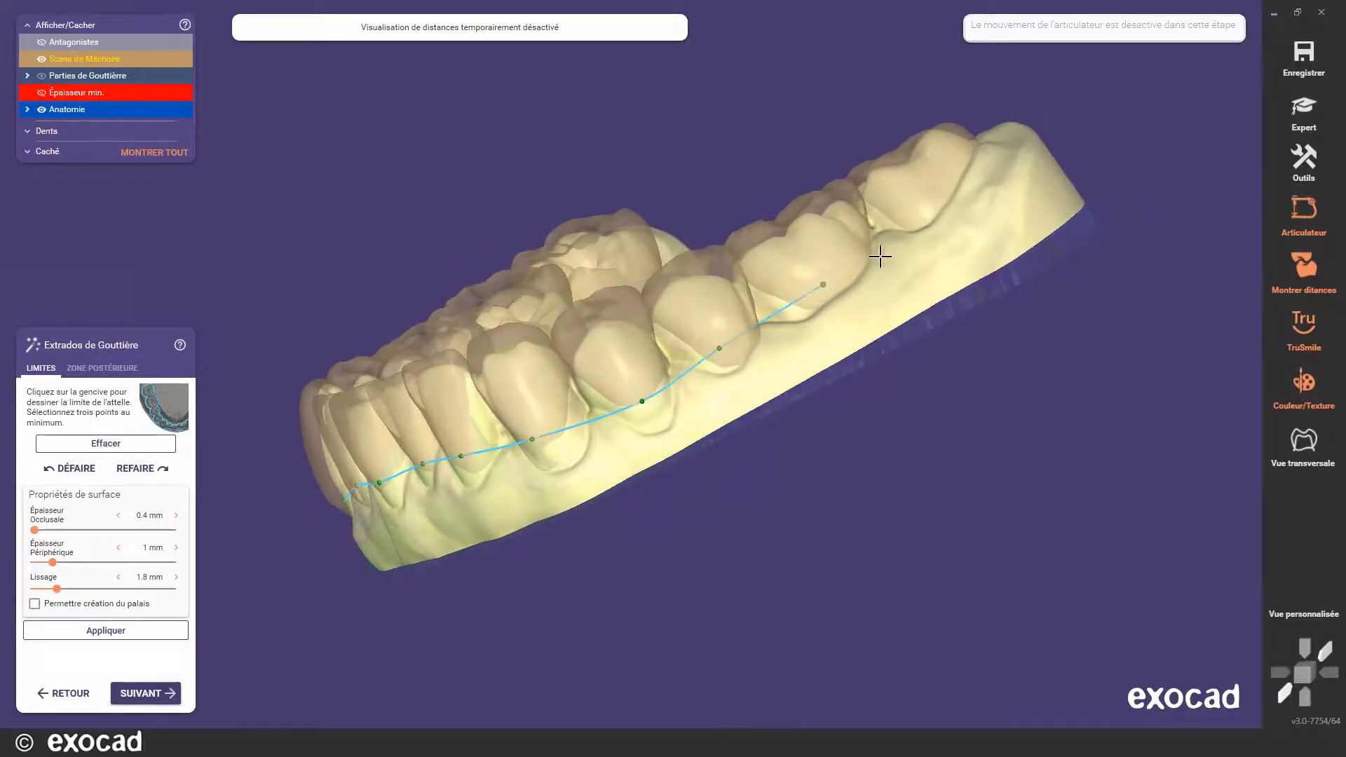
pyautogui.moveTo(940, 220); pyautogui.dragTo(253, 482, button='right')
pyautogui.click(251, 484)
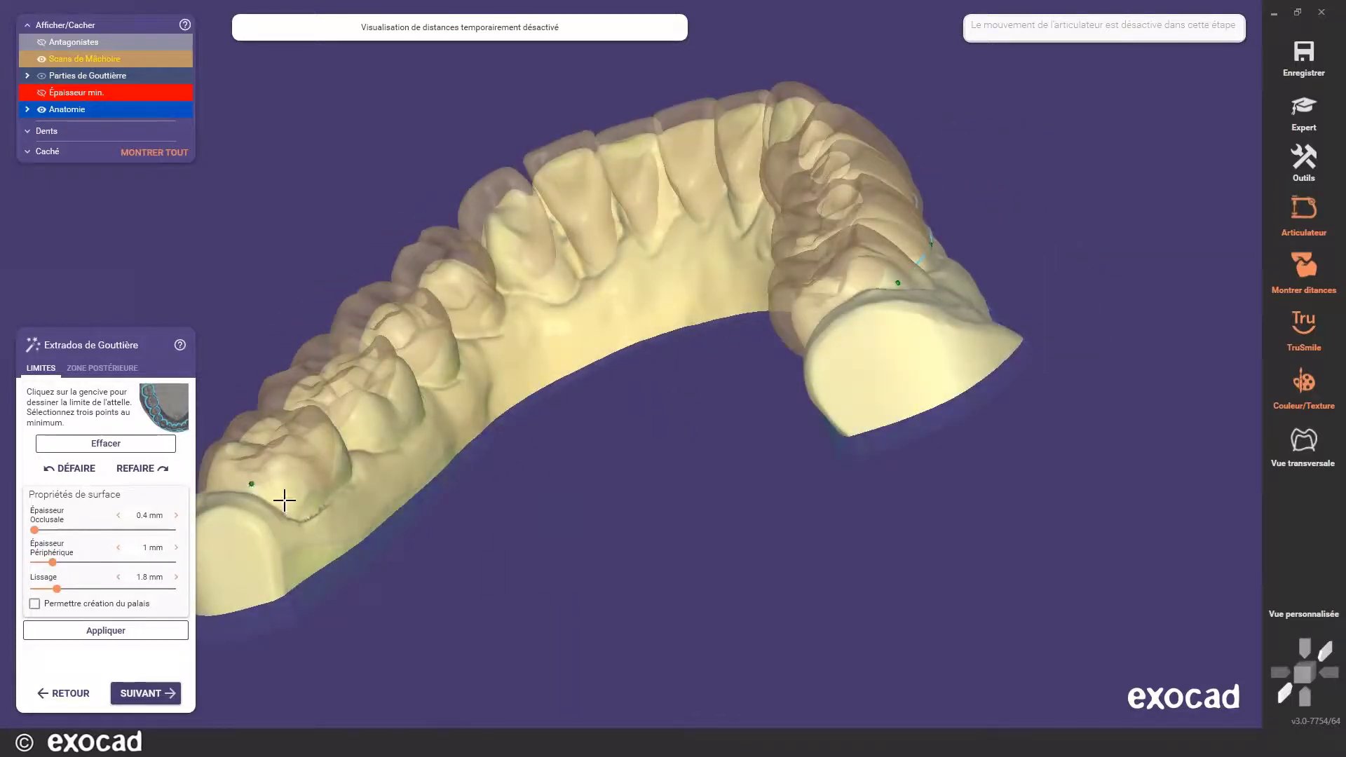
# - Place limit points along the lingual gingiva from the last molar on the 37 side to the incisors
pyautogui.moveTo(426, 460); pyautogui.dragTo(435, 435, button='right')
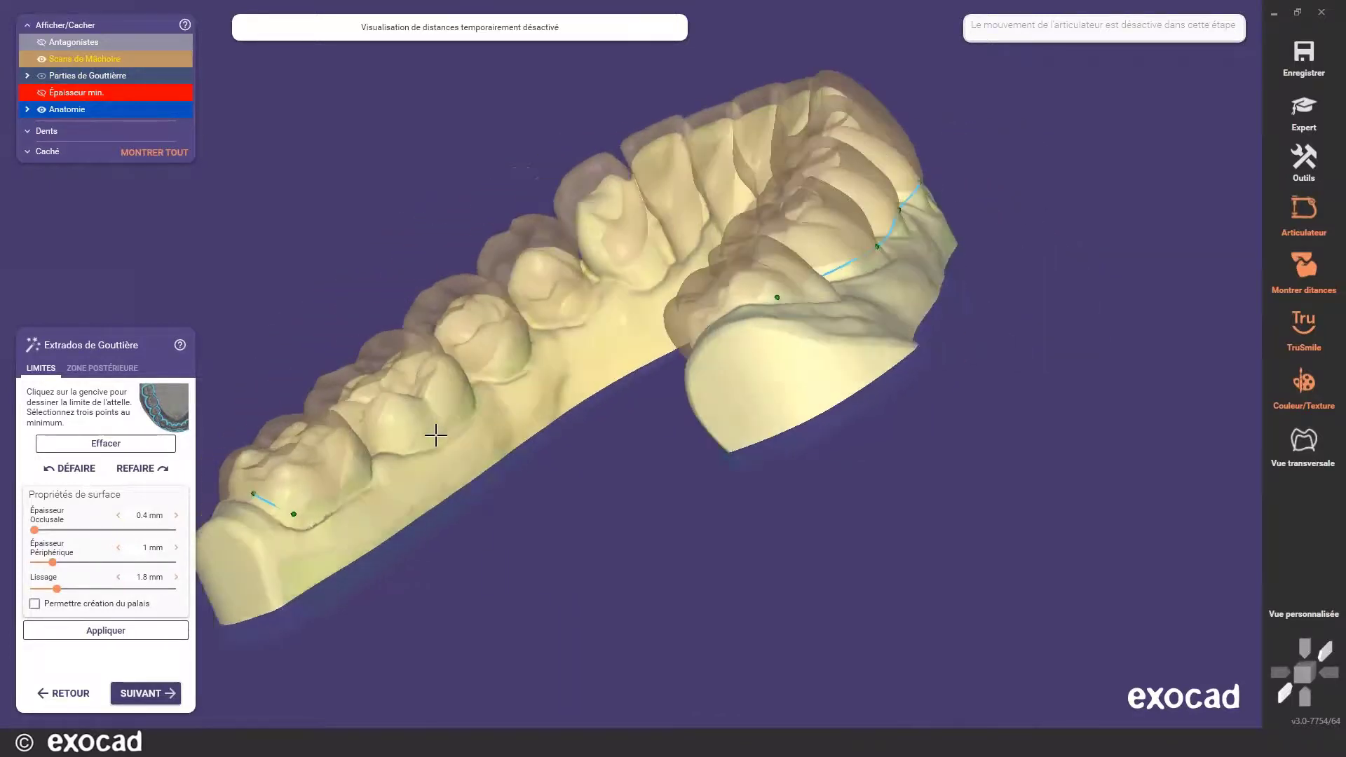
pyautogui.click(446, 424)
pyautogui.click(520, 357)
pyautogui.moveTo(579, 310); pyautogui.dragTo(519, 295, button='right')
pyautogui.click(523, 298)
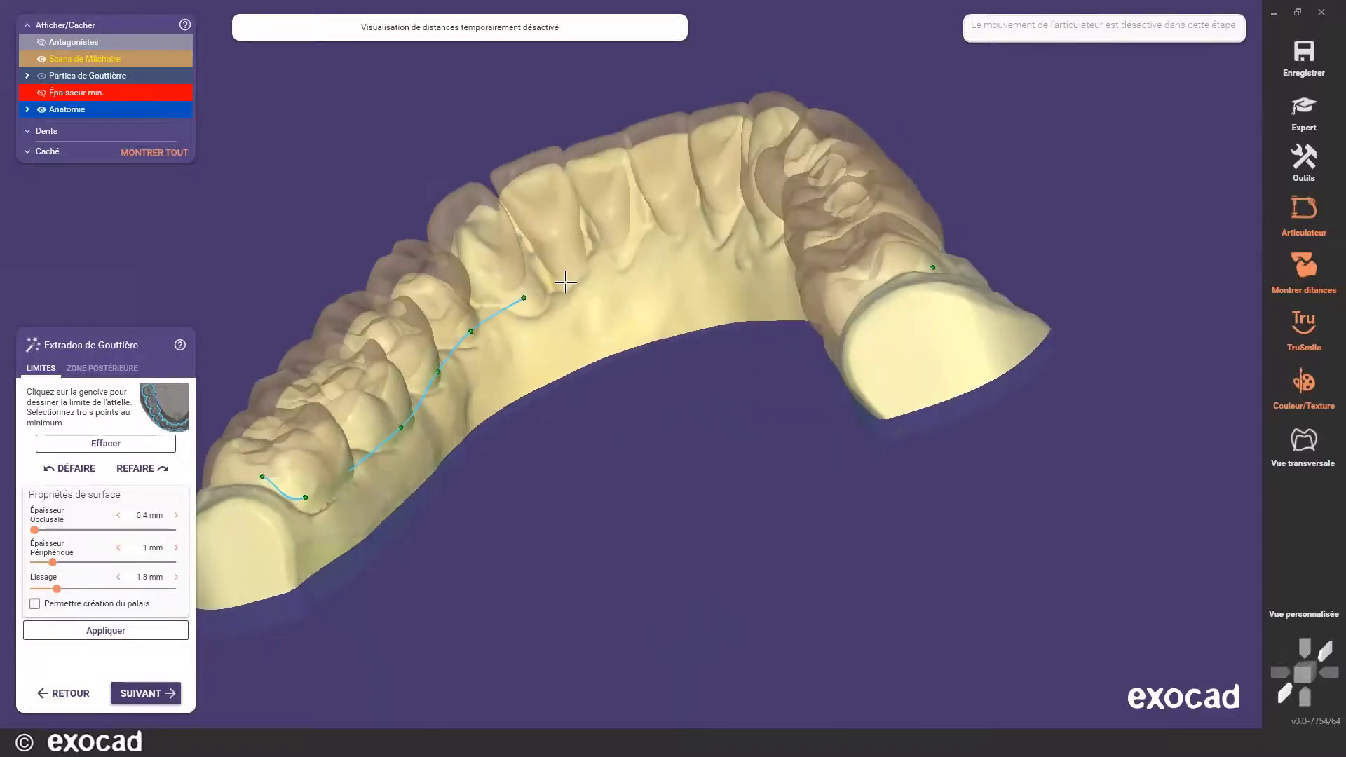
pyautogui.moveTo(742, 235); pyautogui.dragTo(537, 236, button='right')
pyautogui.click(565, 235)
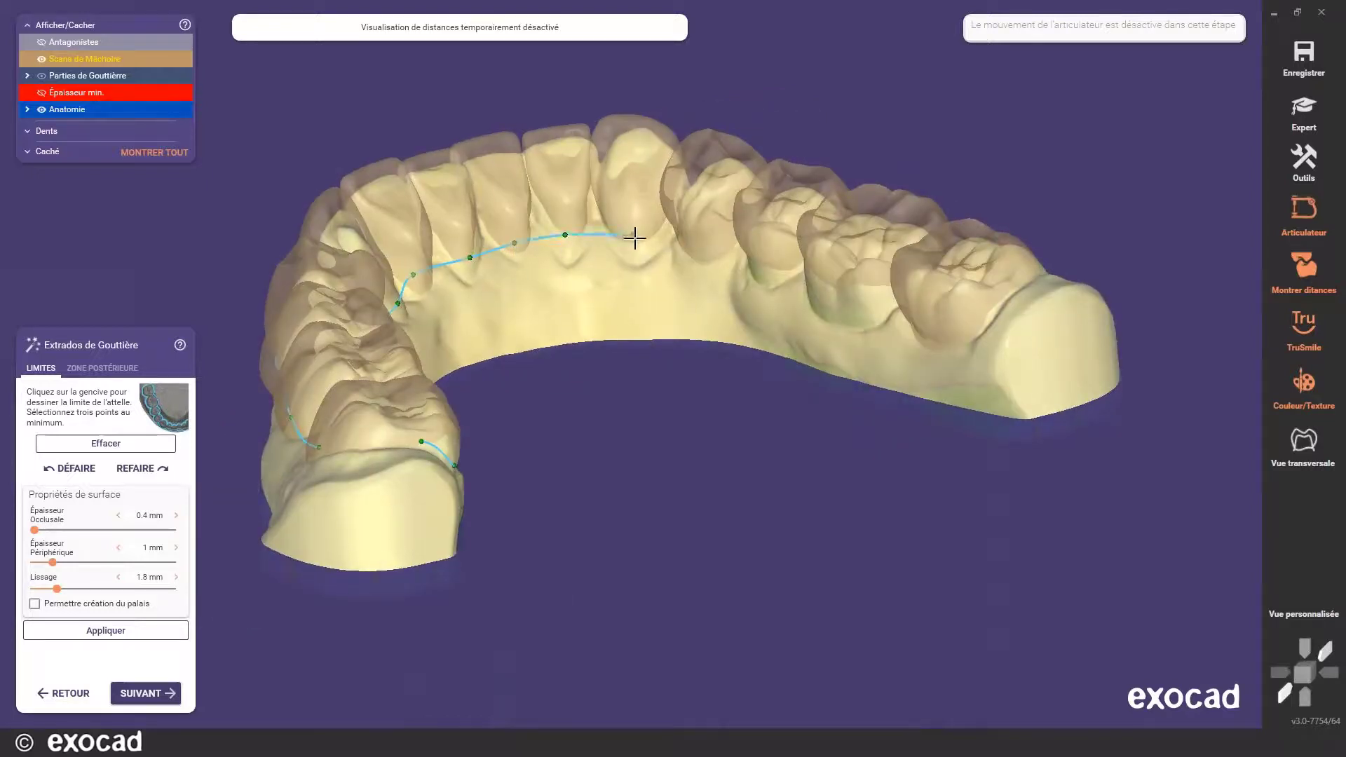
# - Extend the limit along the lingual side of the 47-side teeth and around the last molar to close the outline
pyautogui.moveTo(817, 264); pyautogui.dragTo(748, 276, button='right')
pyautogui.click(727, 281)
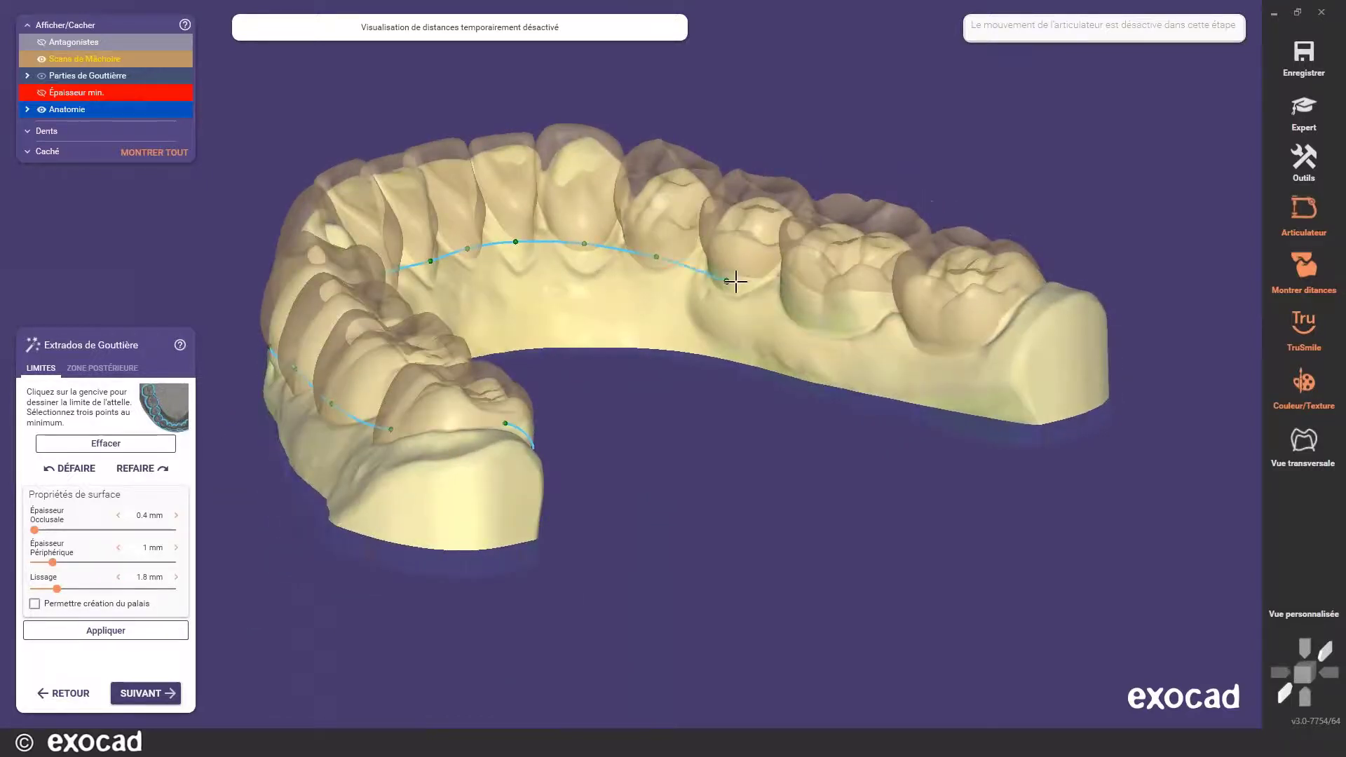
pyautogui.click(810, 314)
pyautogui.click(933, 337)
pyautogui.moveTo(1008, 334); pyautogui.dragTo(762, 445, button='right')
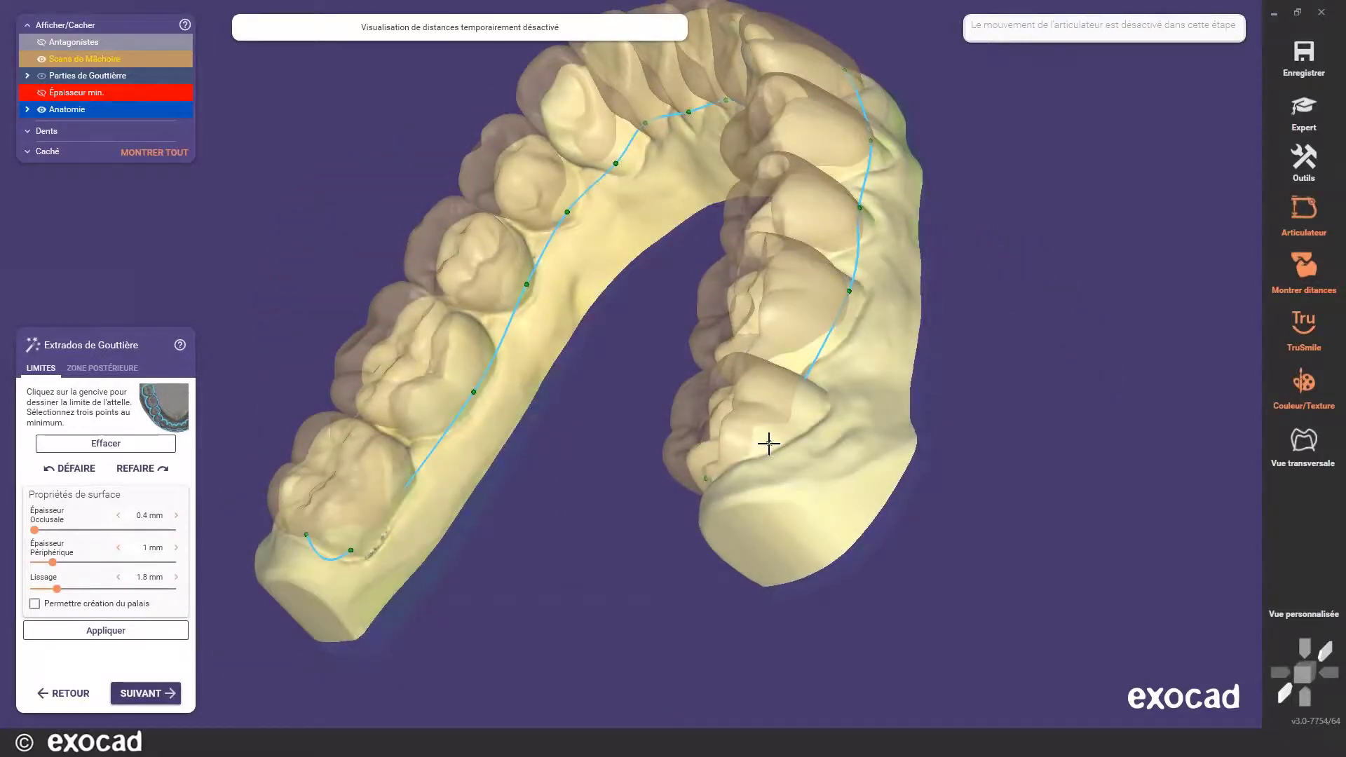
pyautogui.click(768, 443)
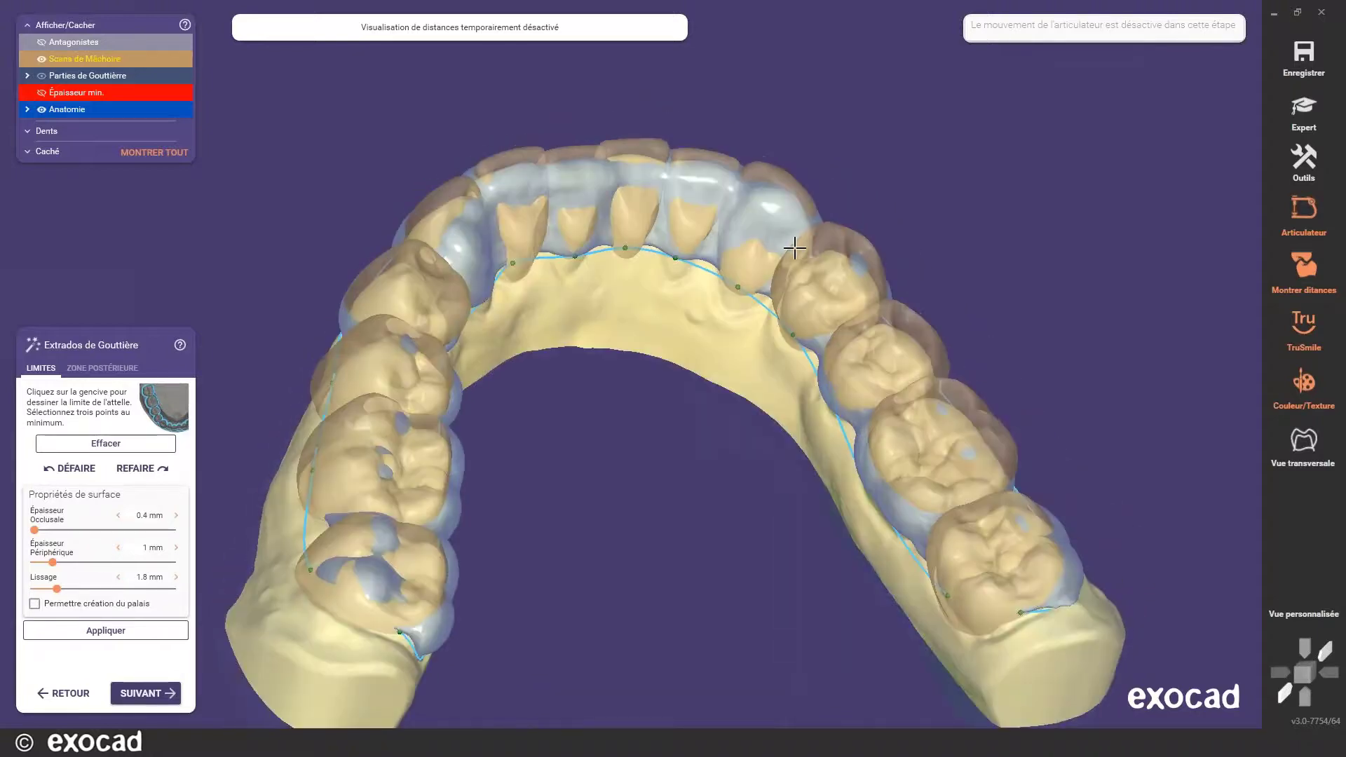
# - Generate the splint's outer surface within the drawn limit and continue to its freeform modelling
pyautogui.moveTo(785, 208); pyautogui.dragTo(838, 372, button='right')
pyautogui.moveTo(767, 339); pyautogui.dragTo(586, 414, button='right')
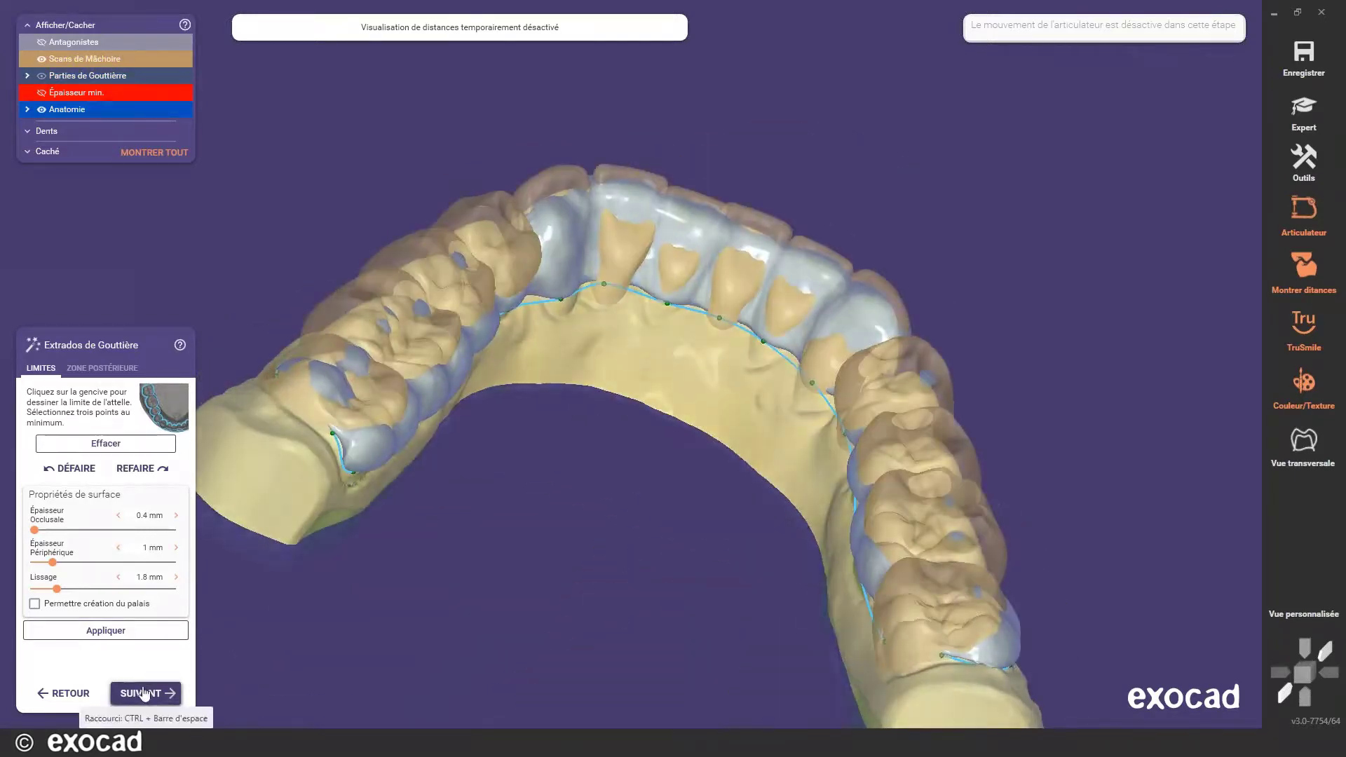
pyautogui.click(141, 694)
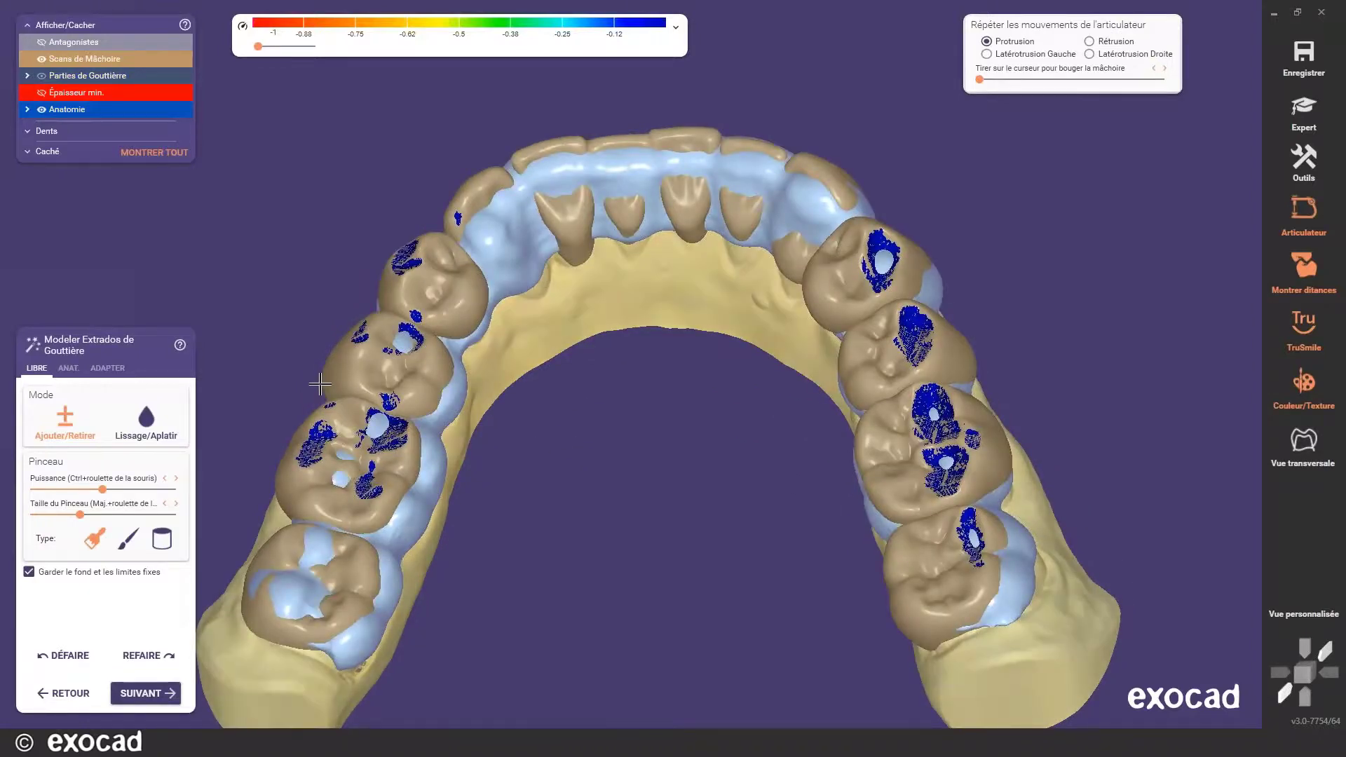
# - Smooth the splint's outer surface on the lingual side of the canine on the 37 side
pyautogui.moveTo(565, 310); pyautogui.dragTo(568, 314, button='right')
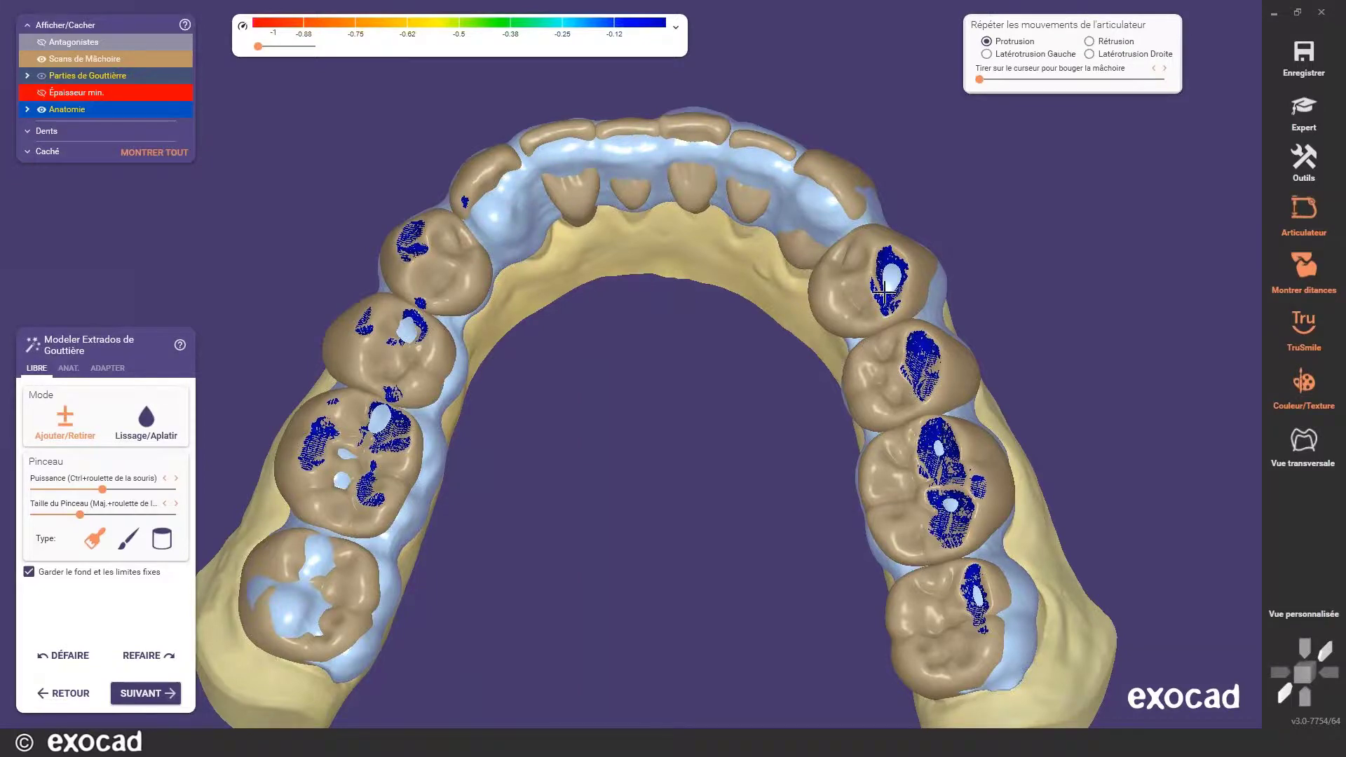
pyautogui.moveTo(885, 293); pyautogui.dragTo(757, 240, button='right')
pyautogui.moveTo(560, 301); pyautogui.dragTo(338, 612, button='right')
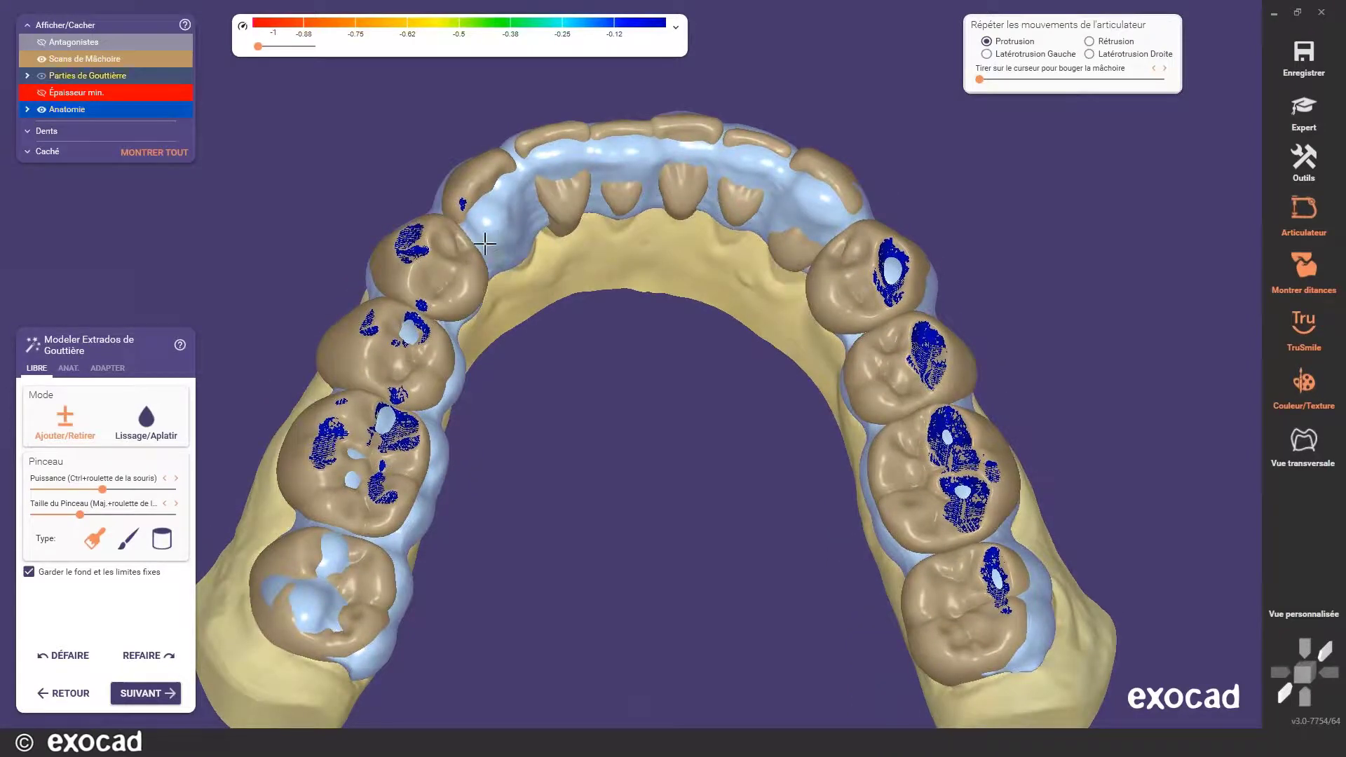
pyautogui.moveTo(533, 262); pyautogui.dragTo(494, 225, button='right')
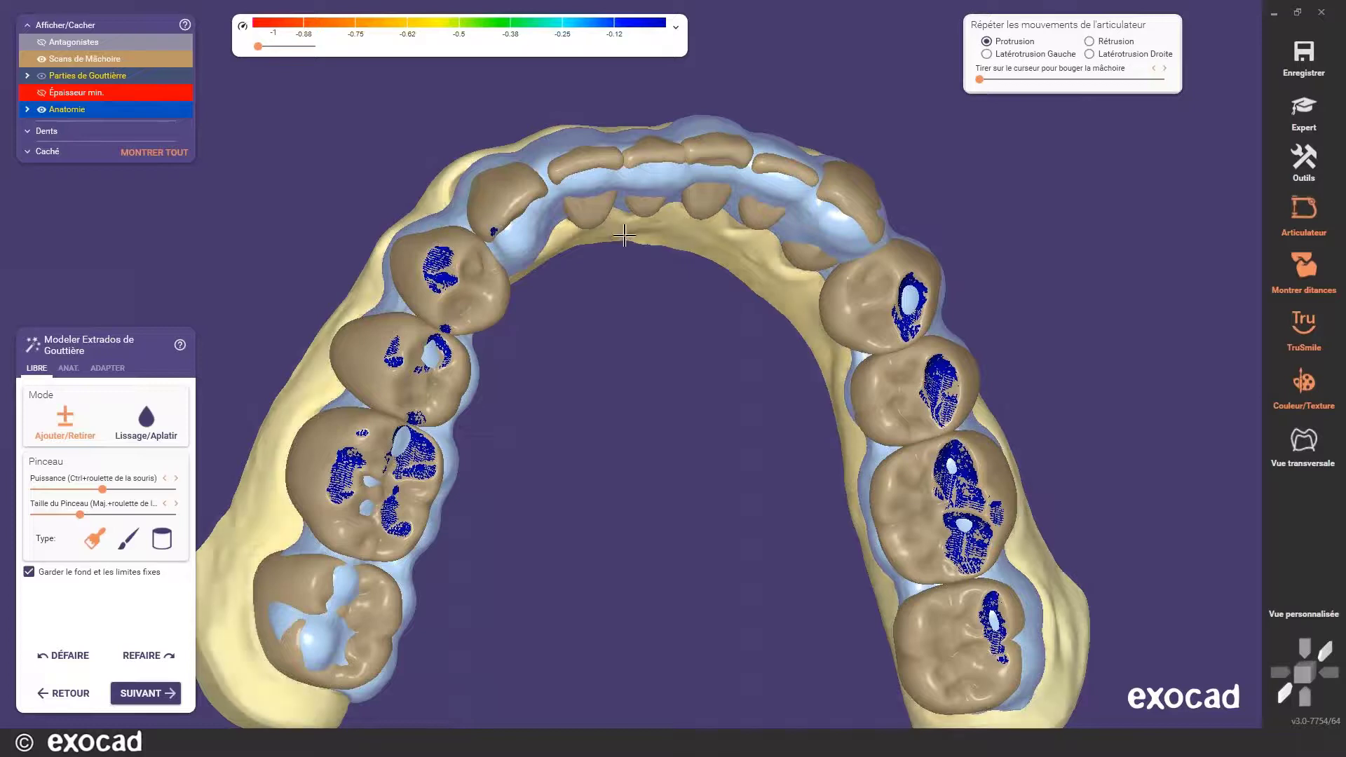
pyautogui.moveTo(709, 242); pyautogui.dragTo(799, 302, button='right')
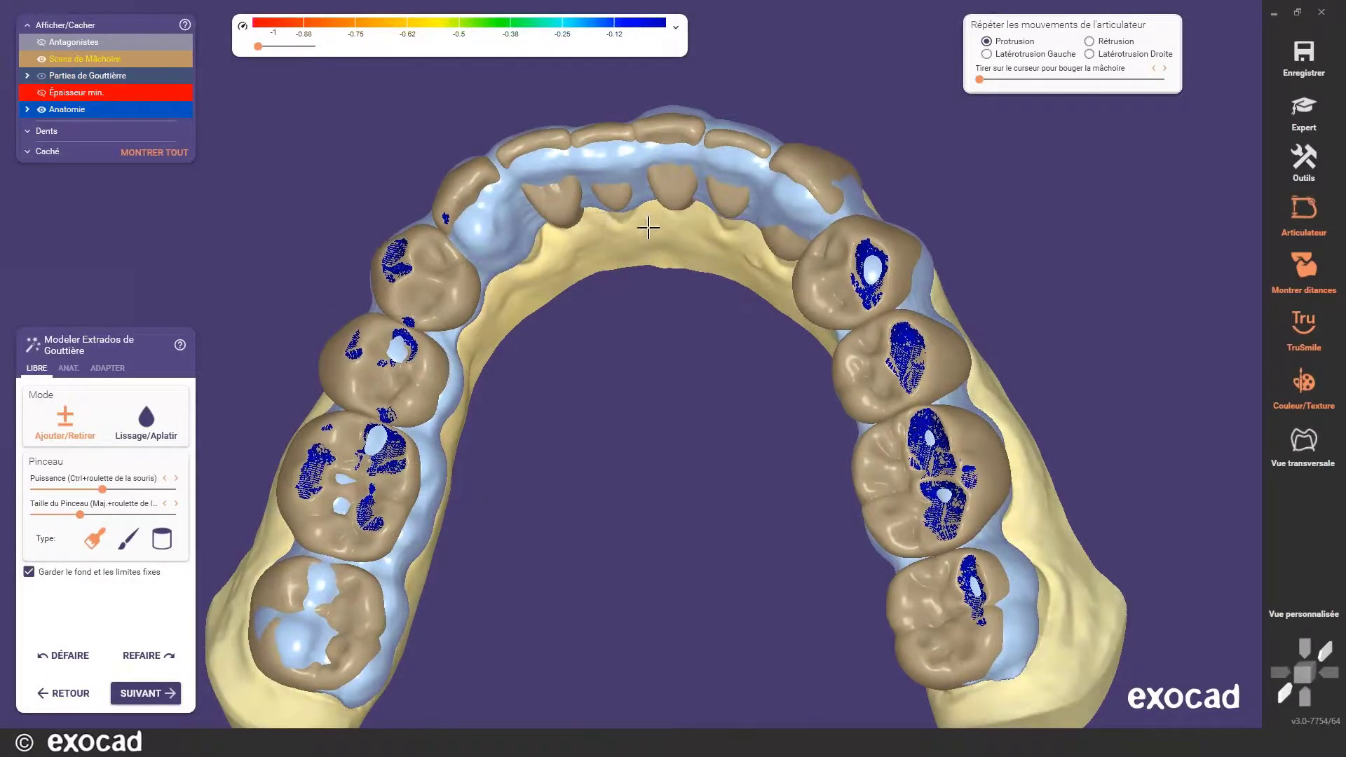
pyautogui.moveTo(637, 229); pyautogui.dragTo(620, 258, button='right')
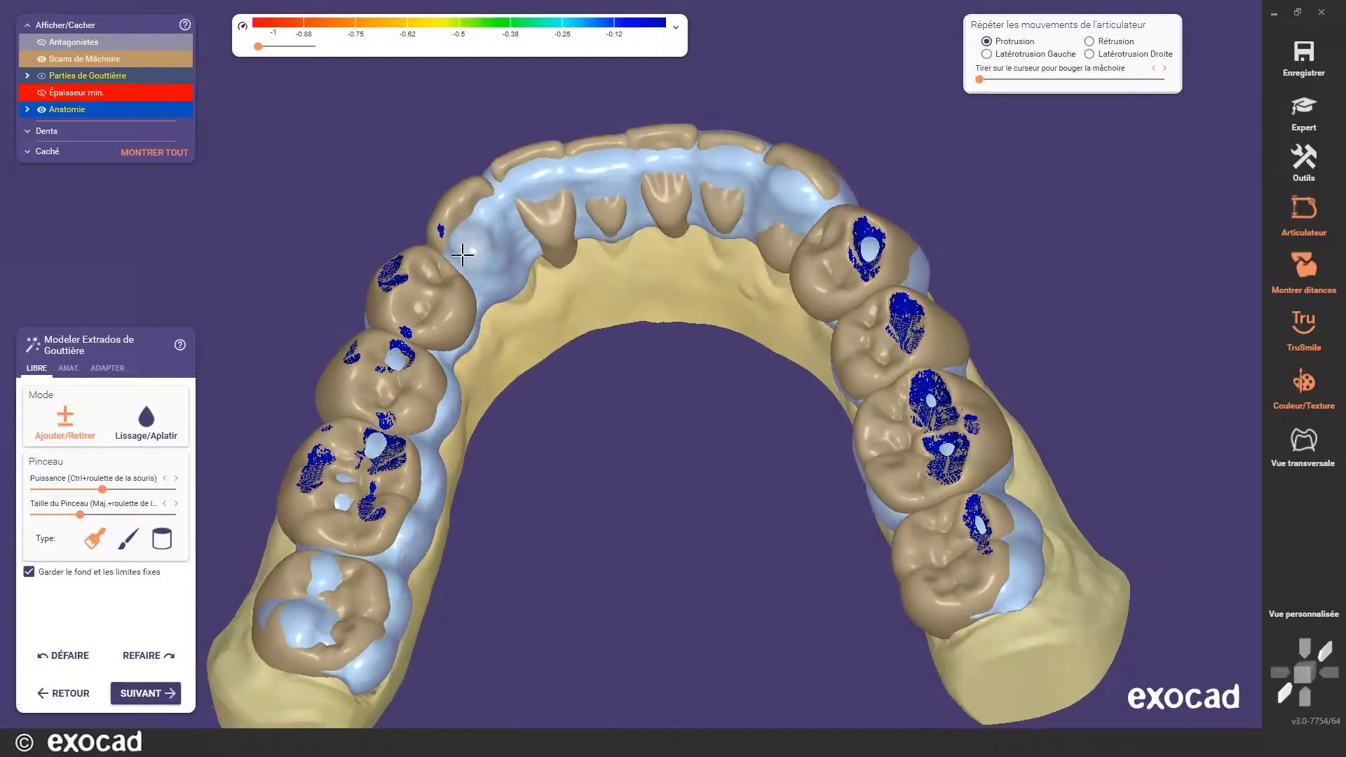
pyautogui.click(146, 421)
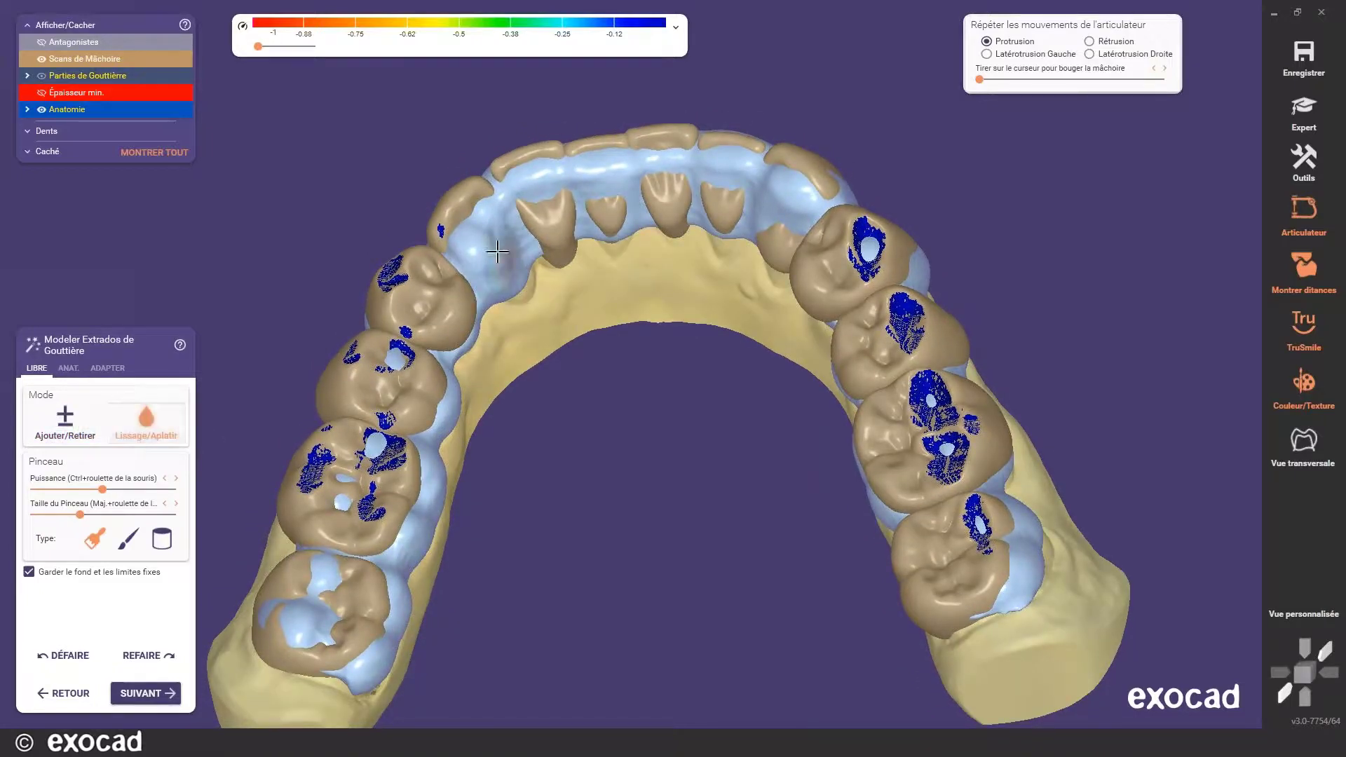
pyautogui.moveTo(494, 247)
pyautogui.mouseDown()
pyautogui.moveTo(500, 233)
pyautogui.moveTo(471, 261)
pyautogui.moveTo(505, 282)
pyautogui.moveTo(536, 253)
pyautogui.mouseUp()
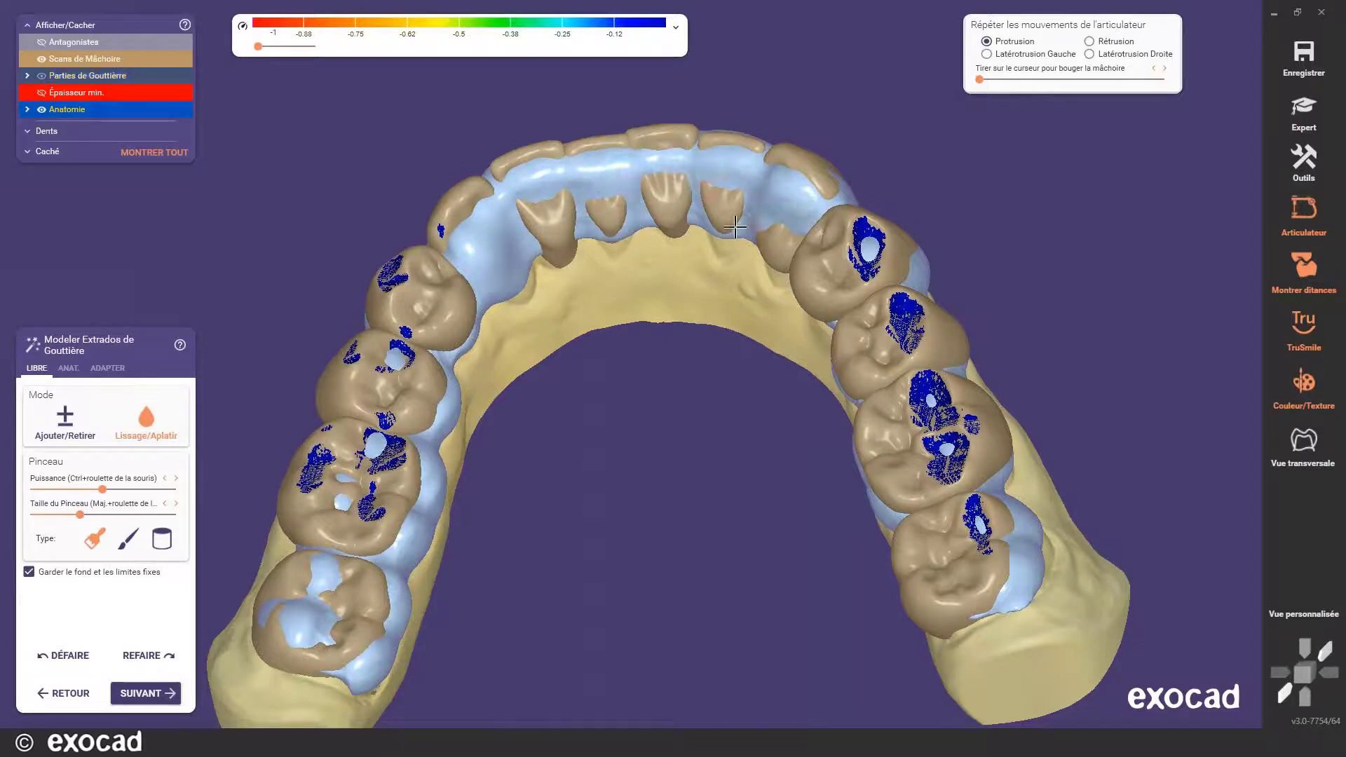
# - Smooth the rest of the splint's lingual surface along the 37-side molars and the front teeth
pyautogui.moveTo(565, 265)
pyautogui.mouseDown(button='right')
pyautogui.moveTo(573, 258)
pyautogui.moveTo(541, 270)
pyautogui.mouseUp(button='right')
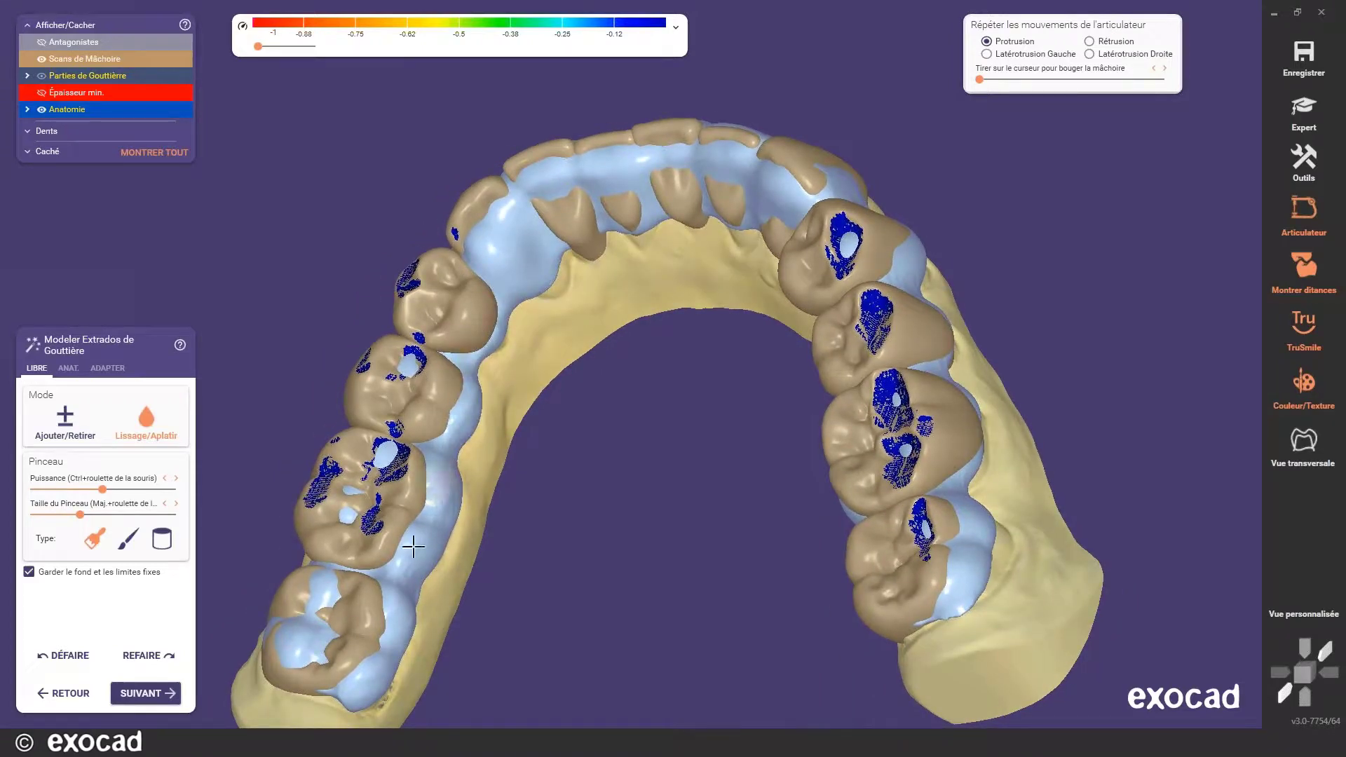
pyautogui.moveTo(417, 559); pyautogui.dragTo(462, 527, button='right')
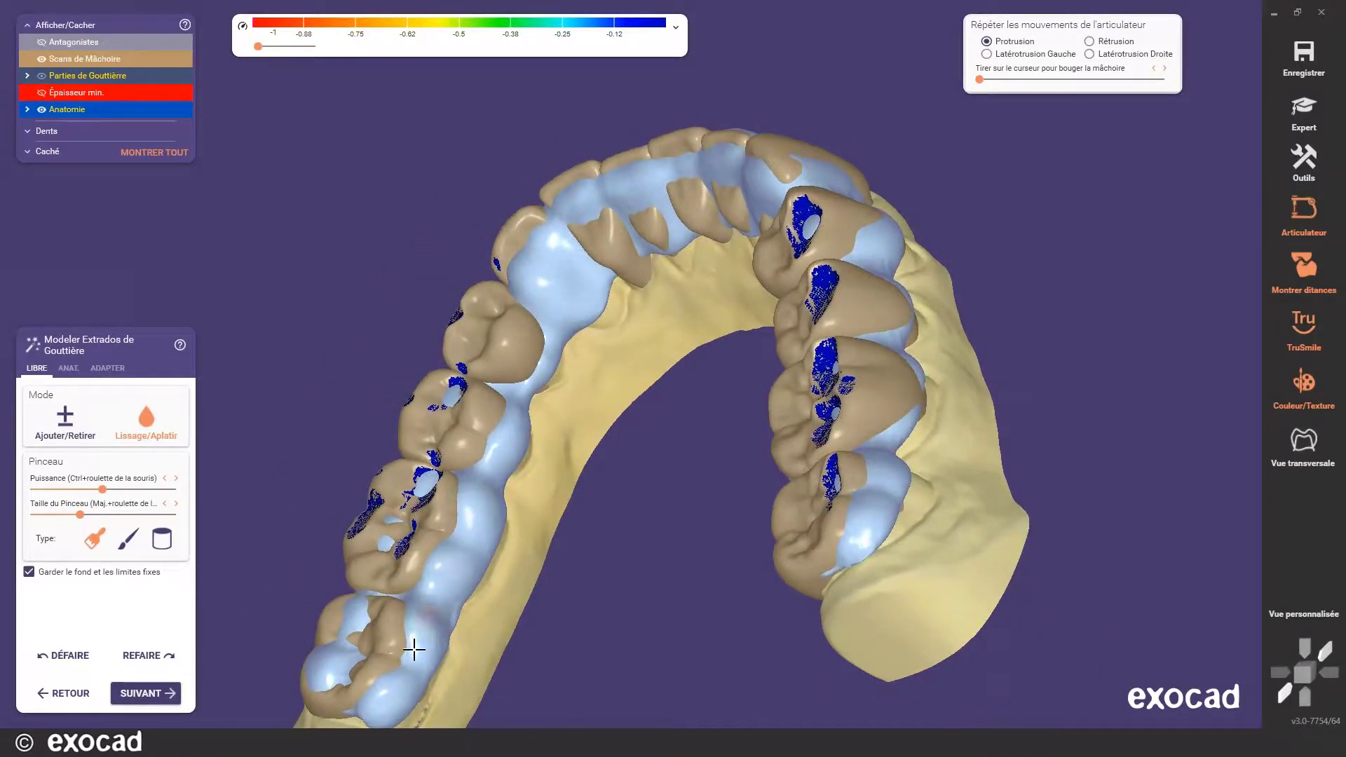
pyautogui.moveTo(508, 637); pyautogui.dragTo(663, 609, button='right')
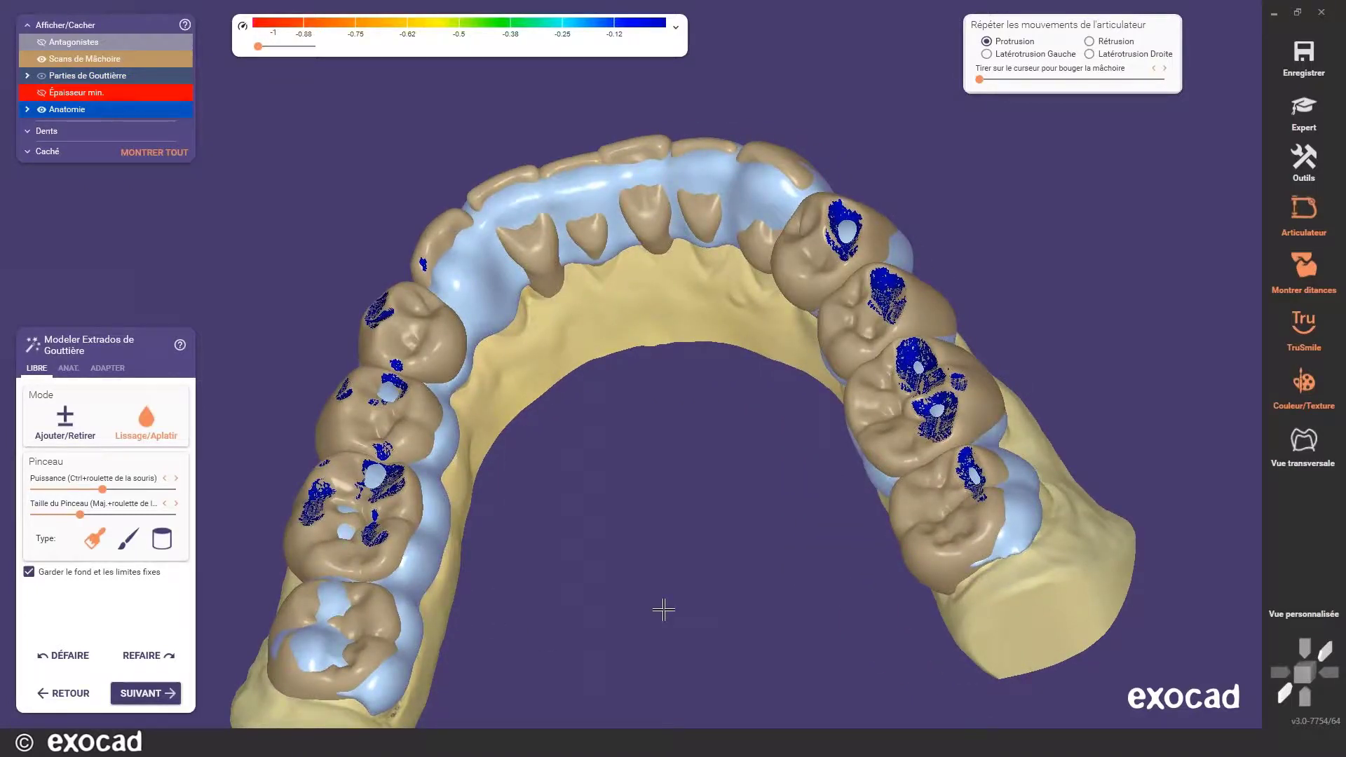
pyautogui.moveTo(807, 516)
pyautogui.mouseDown(button='right')
pyautogui.moveTo(811, 528)
pyautogui.moveTo(826, 505)
pyautogui.mouseUp(button='right')
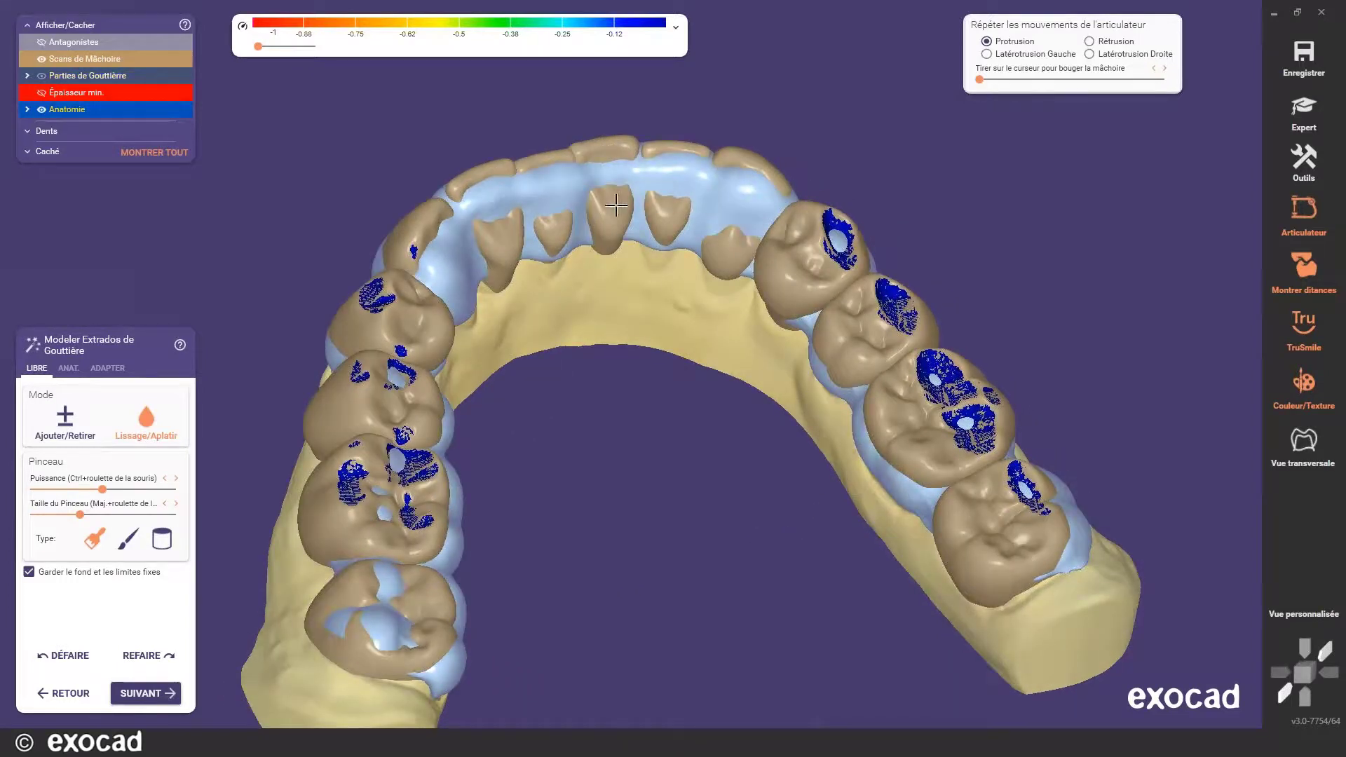
pyautogui.moveTo(639, 258); pyautogui.dragTo(953, 434, button='right')
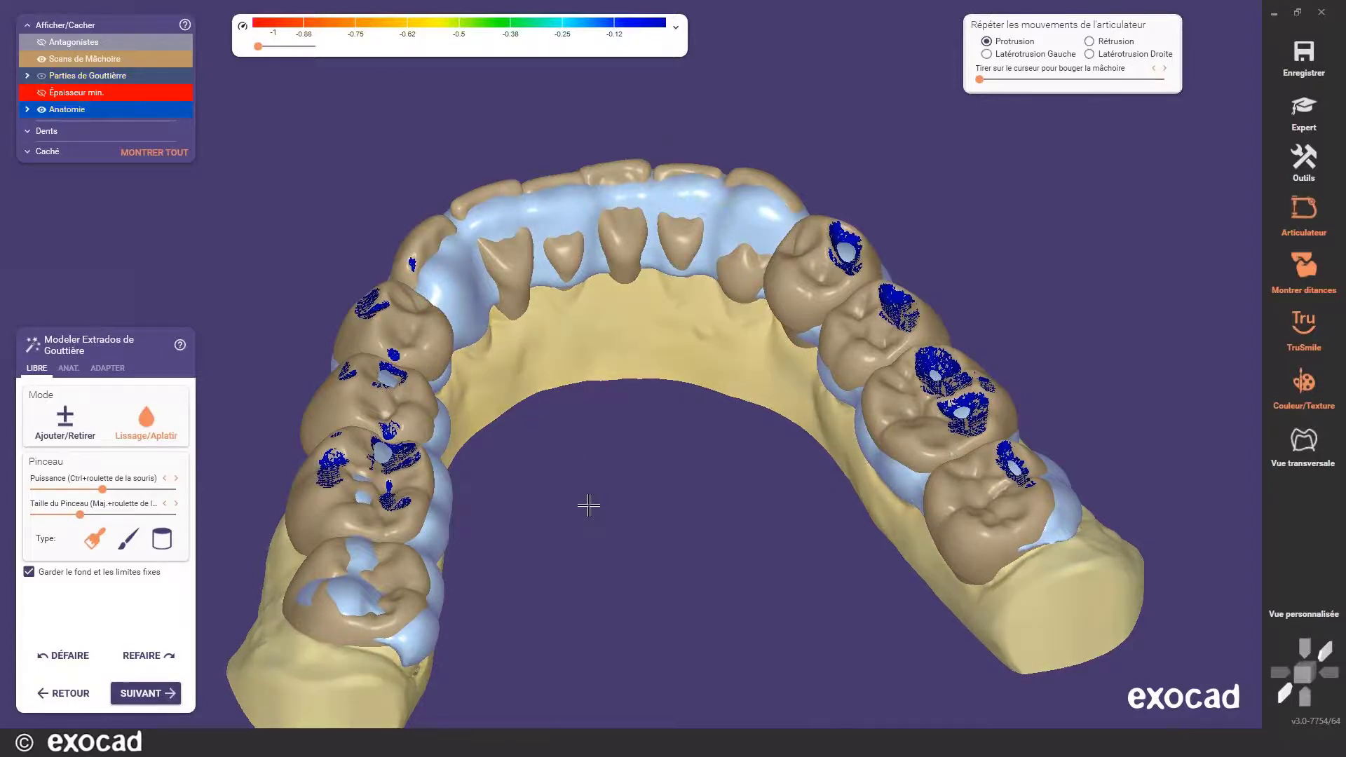
# - Accept the modelled outer surface with the base and limits kept fixed, and merge the splint parts
pyautogui.moveTo(588, 502); pyautogui.dragTo(582, 510, button='right')
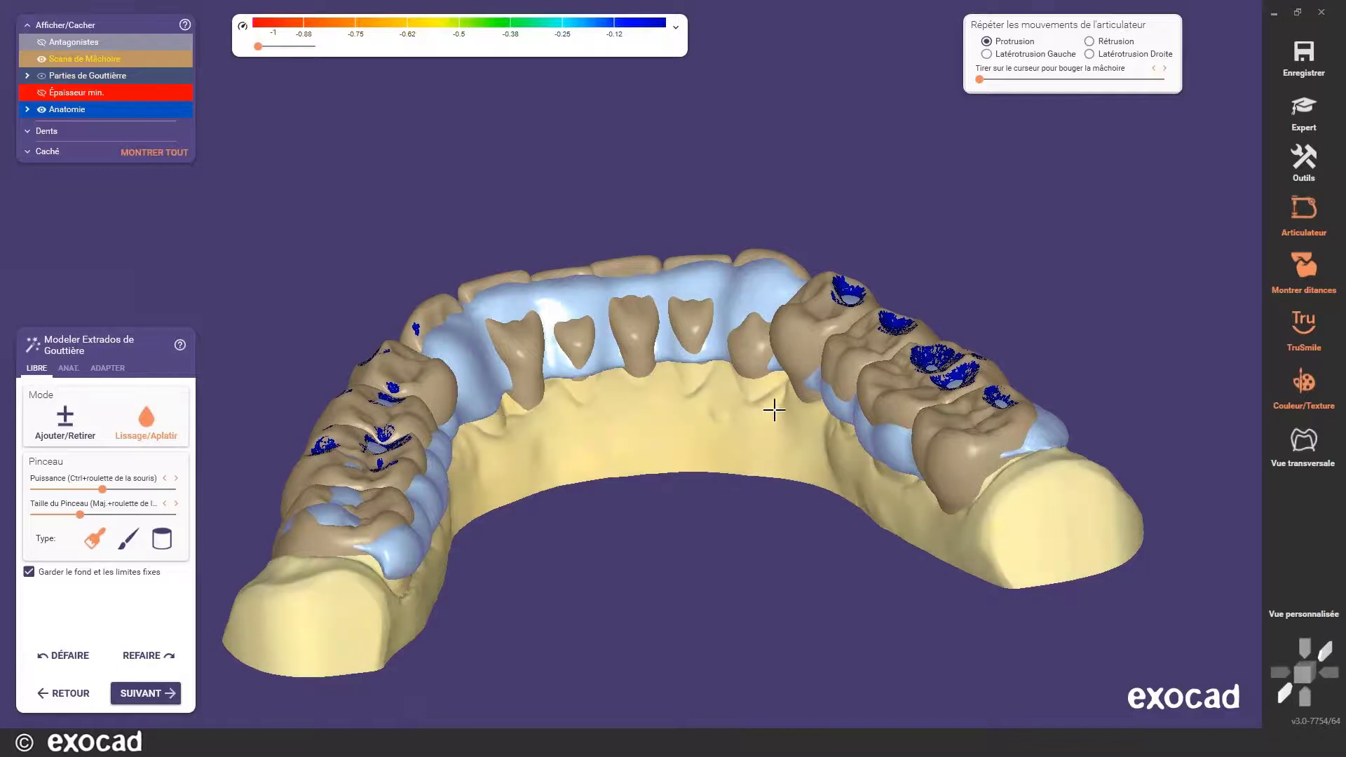
pyautogui.moveTo(774, 410); pyautogui.dragTo(871, 556, button='right')
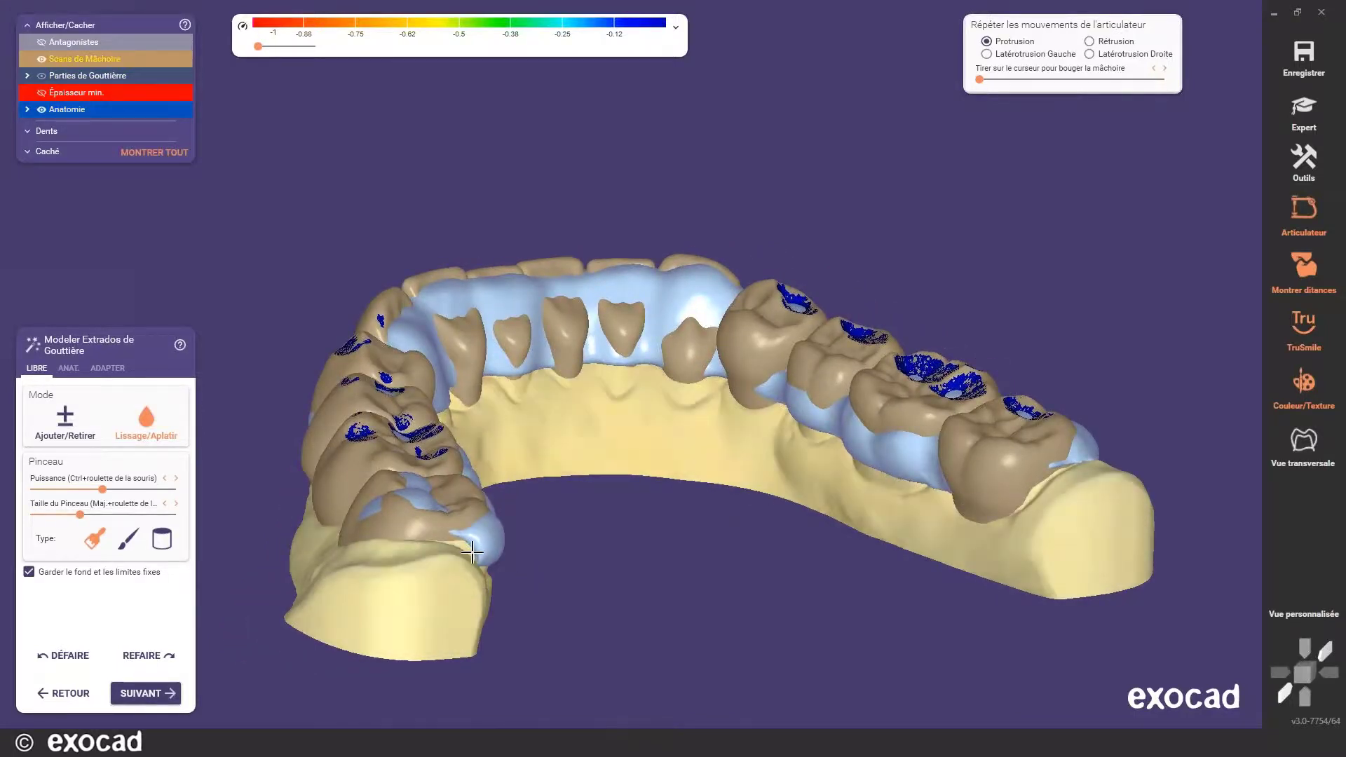
pyautogui.moveTo(470, 554); pyautogui.dragTo(118, 559, button='right')
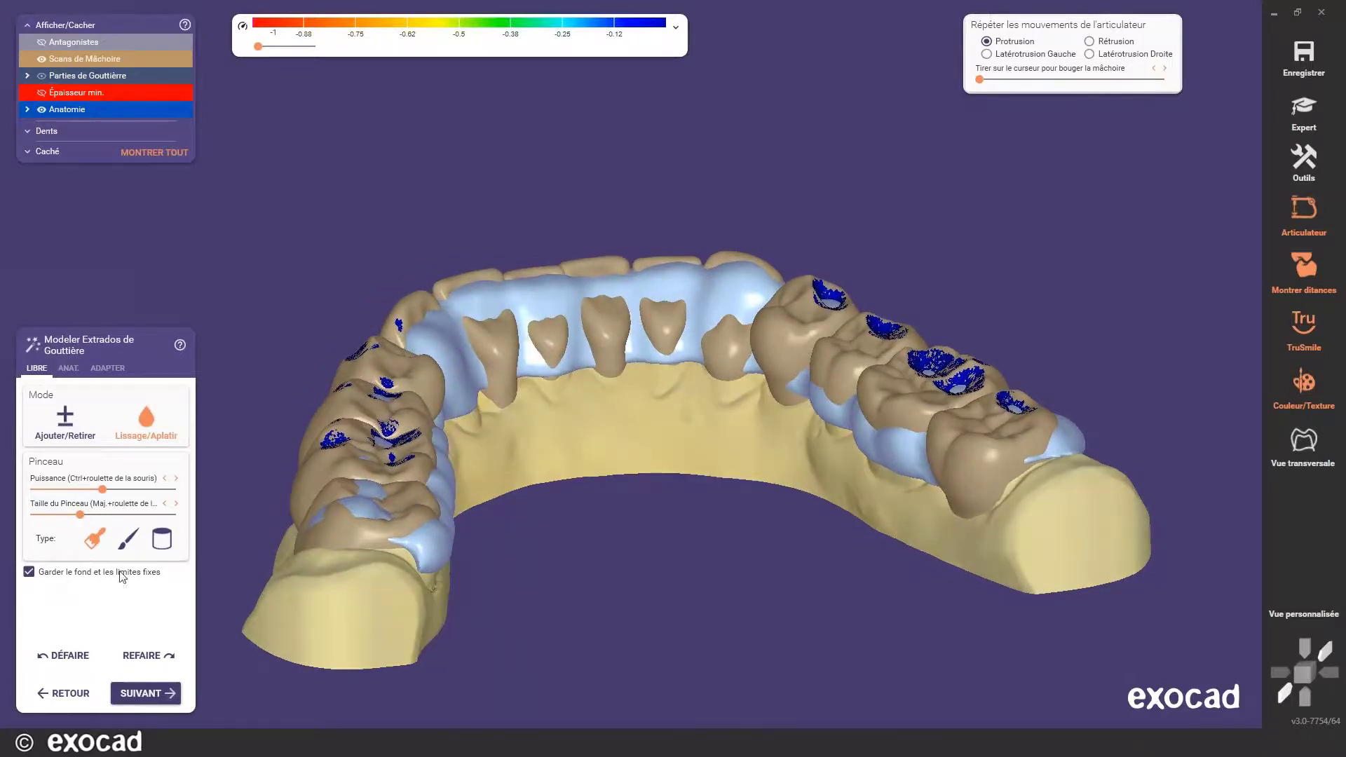
pyautogui.moveTo(456, 580); pyautogui.dragTo(430, 550, button='right')
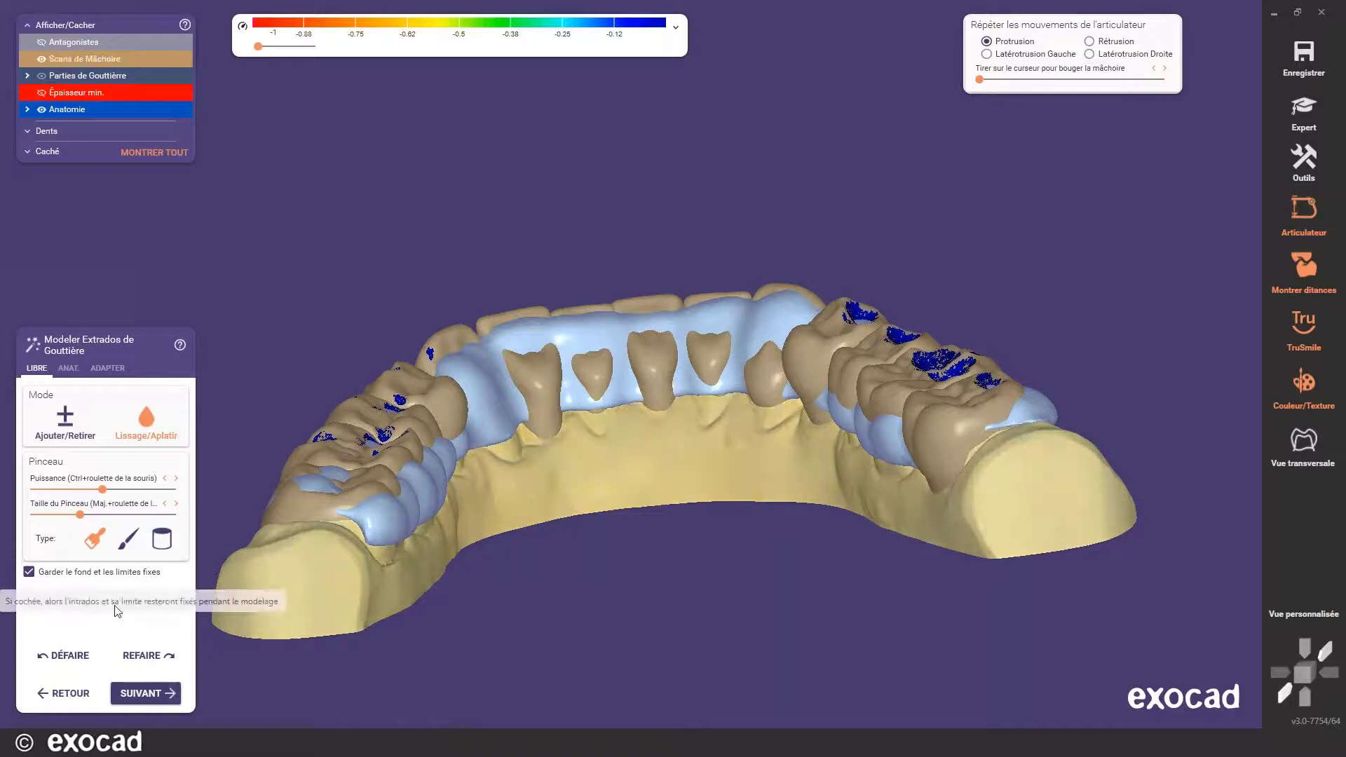
pyautogui.click(143, 694)
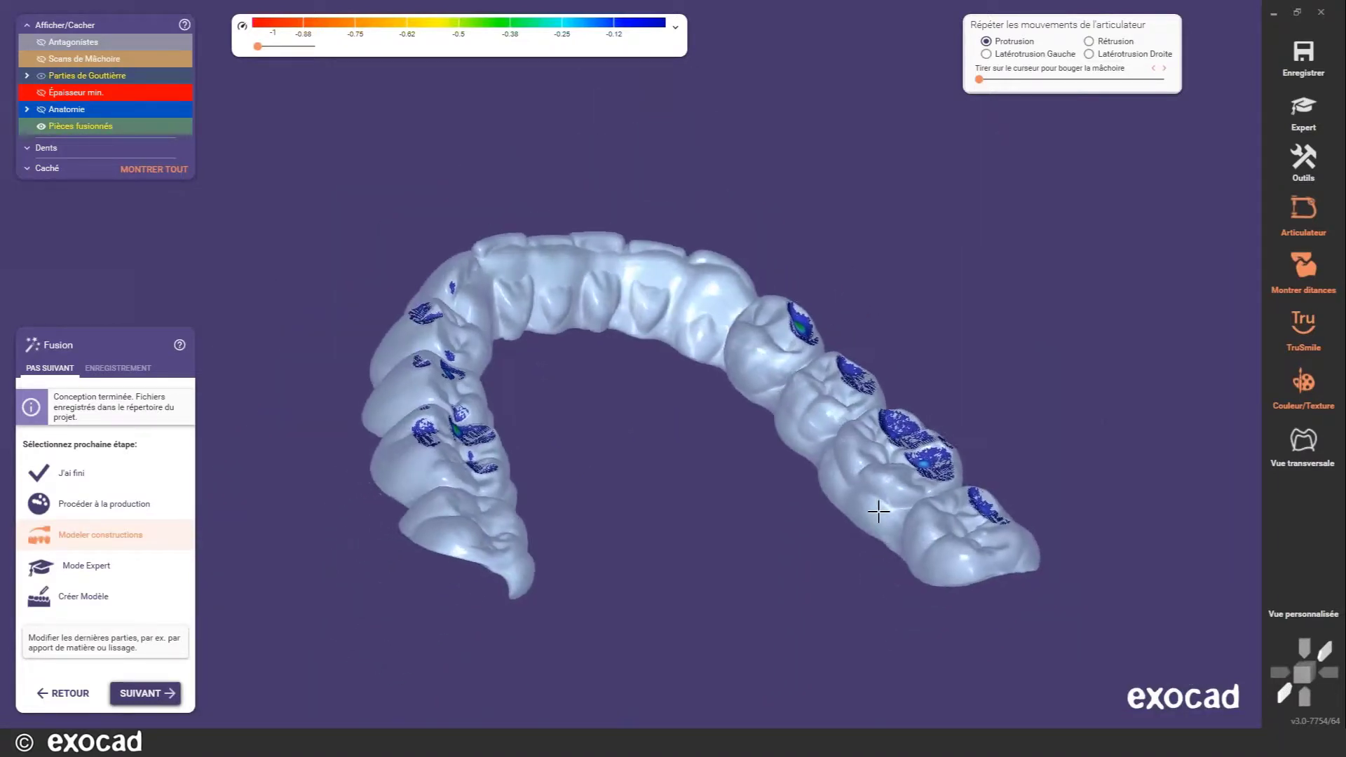
# - Examine the merged splint's lingual and occlusal surfaces, including the contact areas on the premolars and molars
pyautogui.scroll(3, 880, 502)
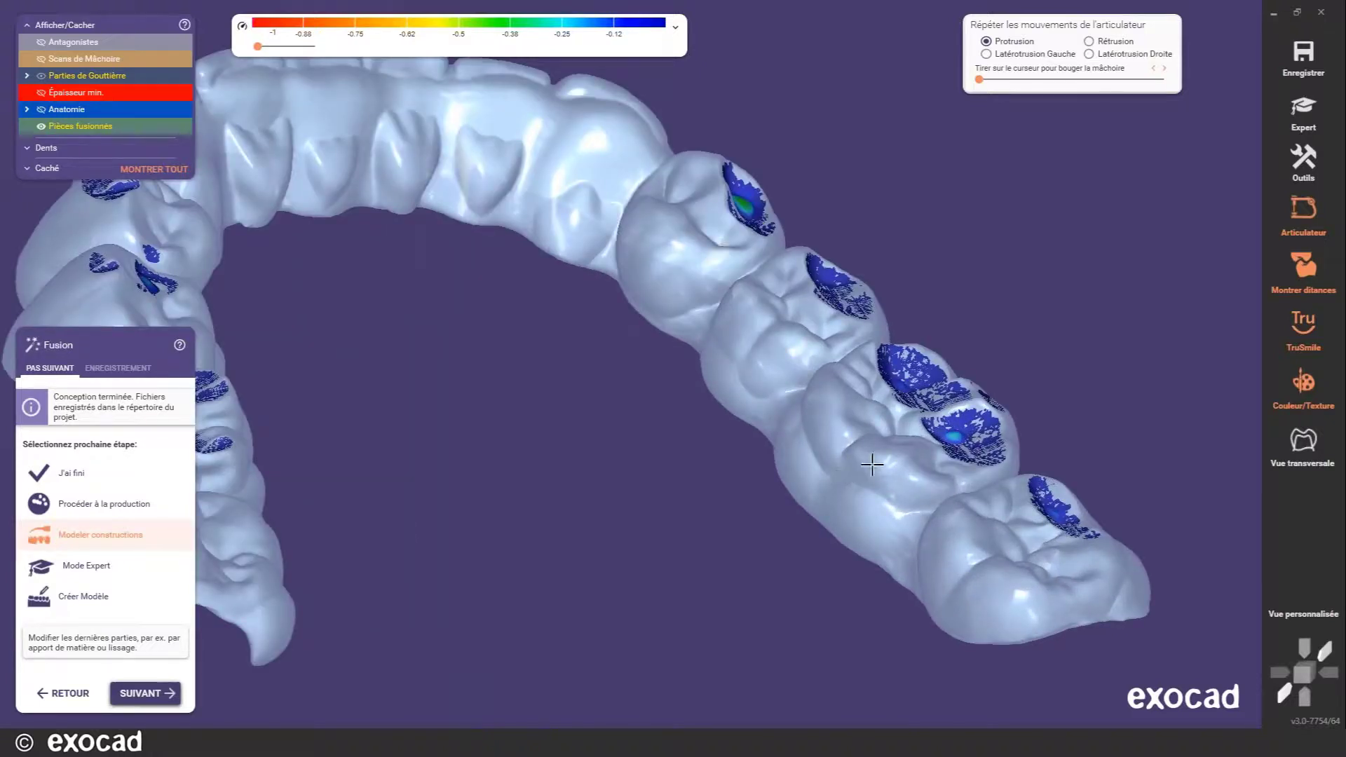
pyautogui.moveTo(893, 439); pyautogui.dragTo(890, 439, button='right')
pyautogui.scroll(-3, 893, 440)
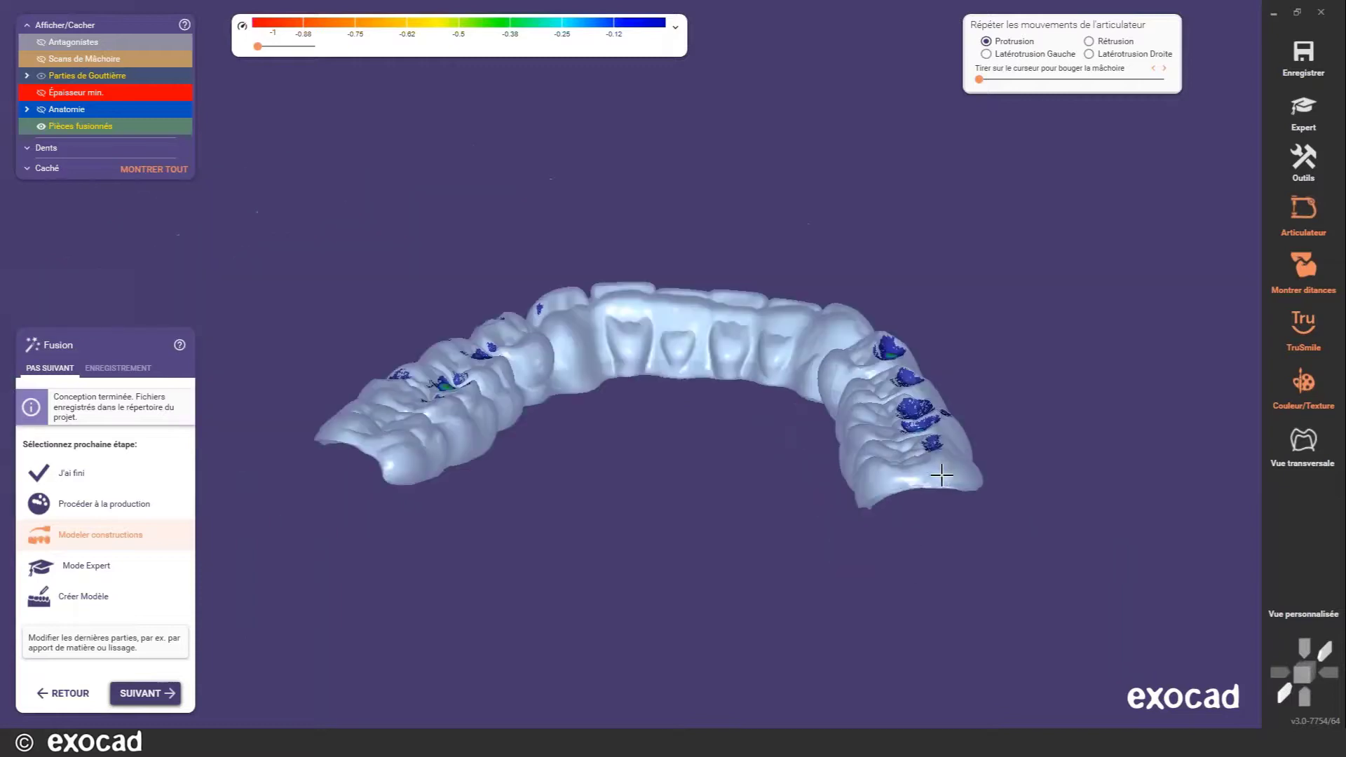
pyautogui.moveTo(942, 474); pyautogui.dragTo(963, 514, button='right')
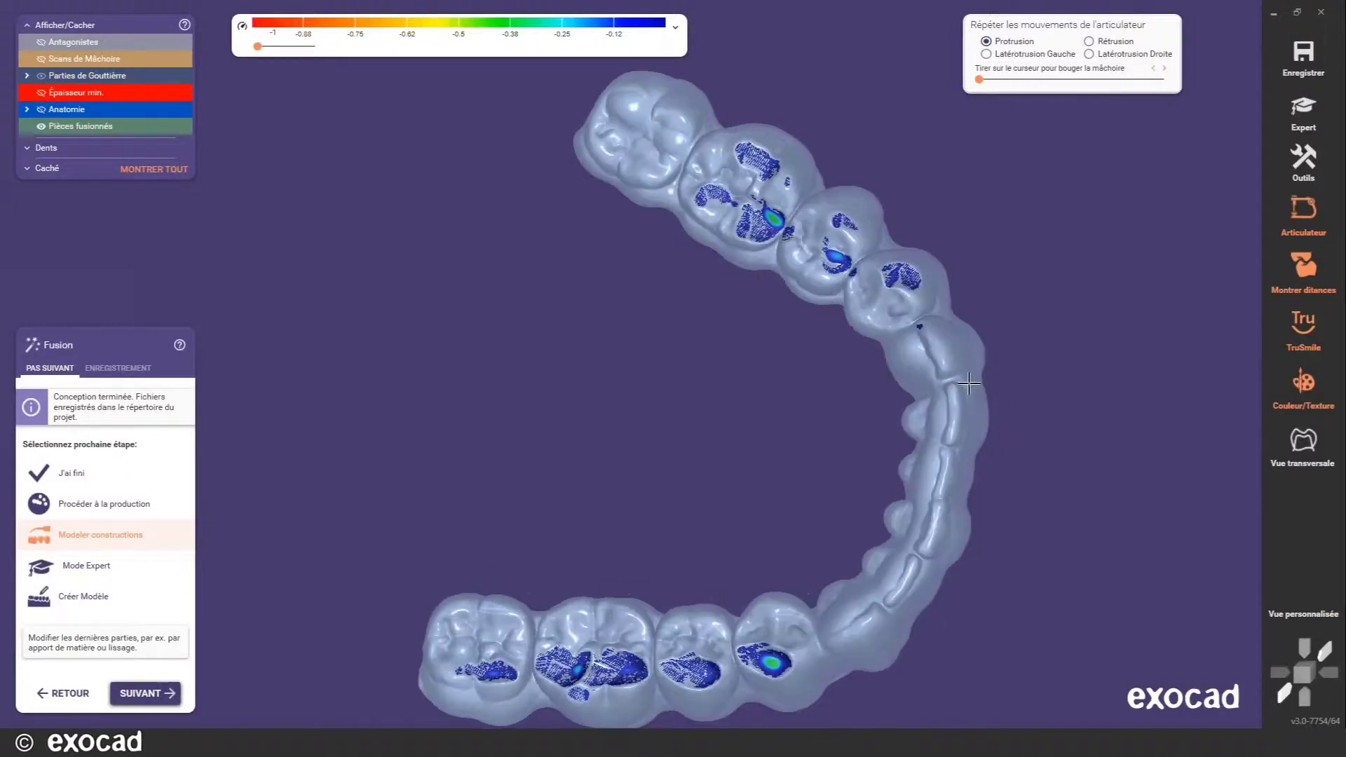
# - Choose to model the merged constructions and open the freeform modelling step for the splint
pyautogui.scroll(3, 940, 362)
pyautogui.moveTo(941, 362); pyautogui.dragTo(252, 385, button='right')
pyautogui.scroll(-3, 829, 230)
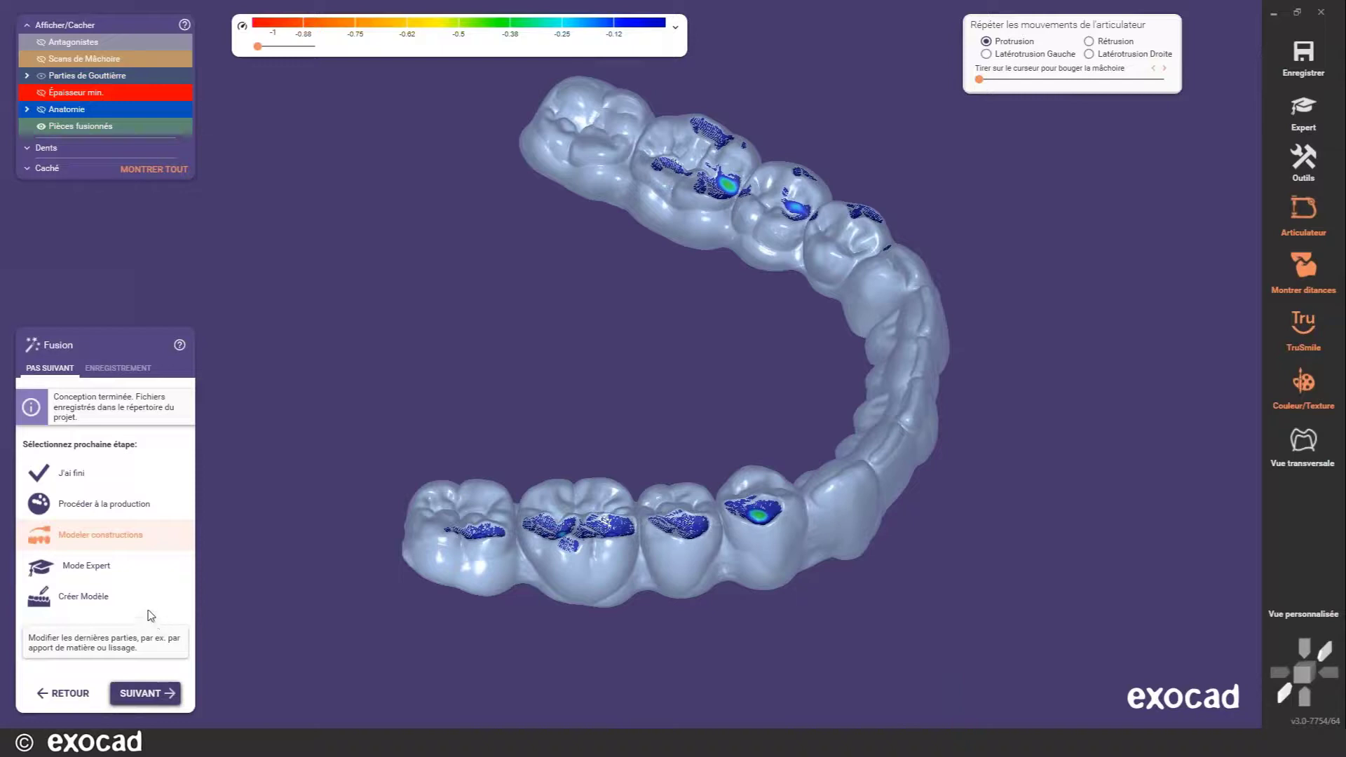
pyautogui.click(166, 694)
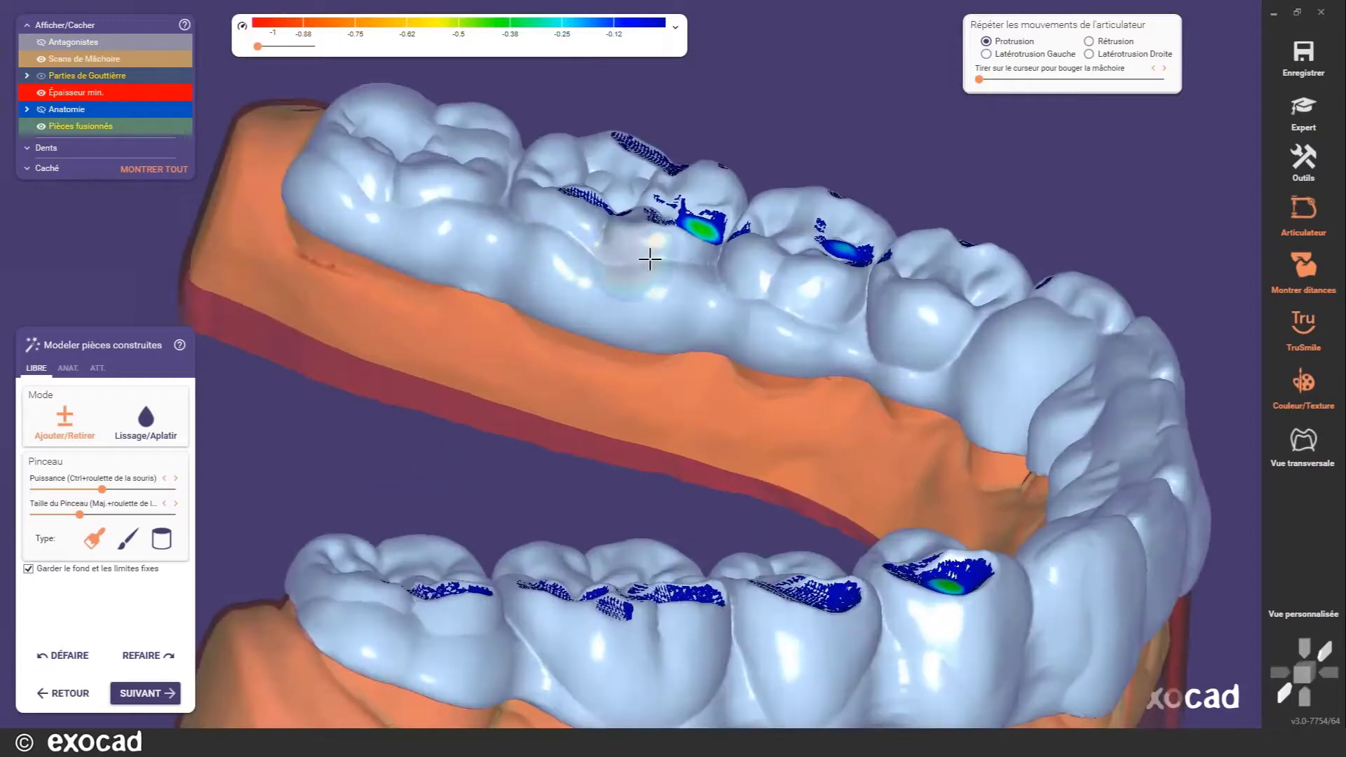
# - Smooth the lingual groove of the first molar on the 37 side using a smaller brush in smooth/flatten mode
pyautogui.keyDown('shift'); pyautogui.scroll(-2, 687, 283); pyautogui.keyUp('shift')
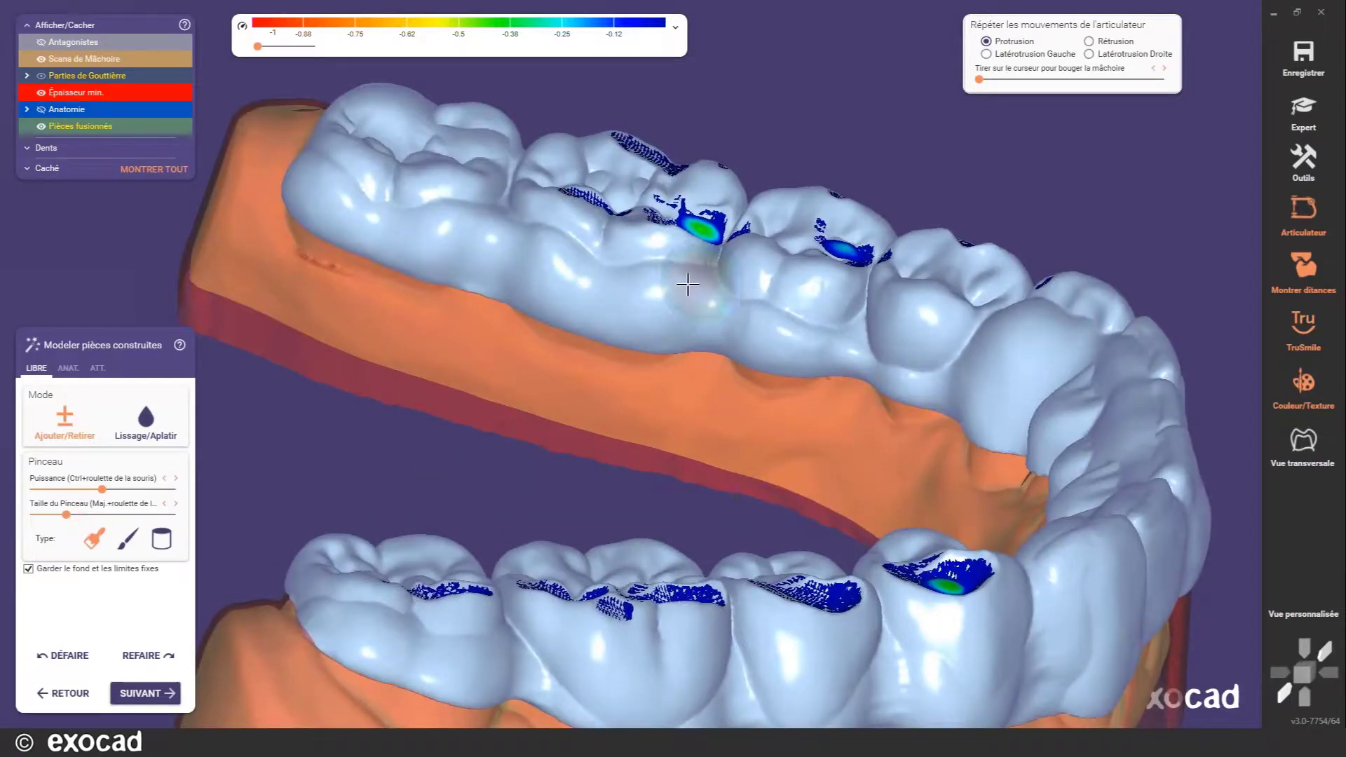
pyautogui.keyDown('shift'); pyautogui.scroll(-2, 688, 283); pyautogui.keyUp('shift')
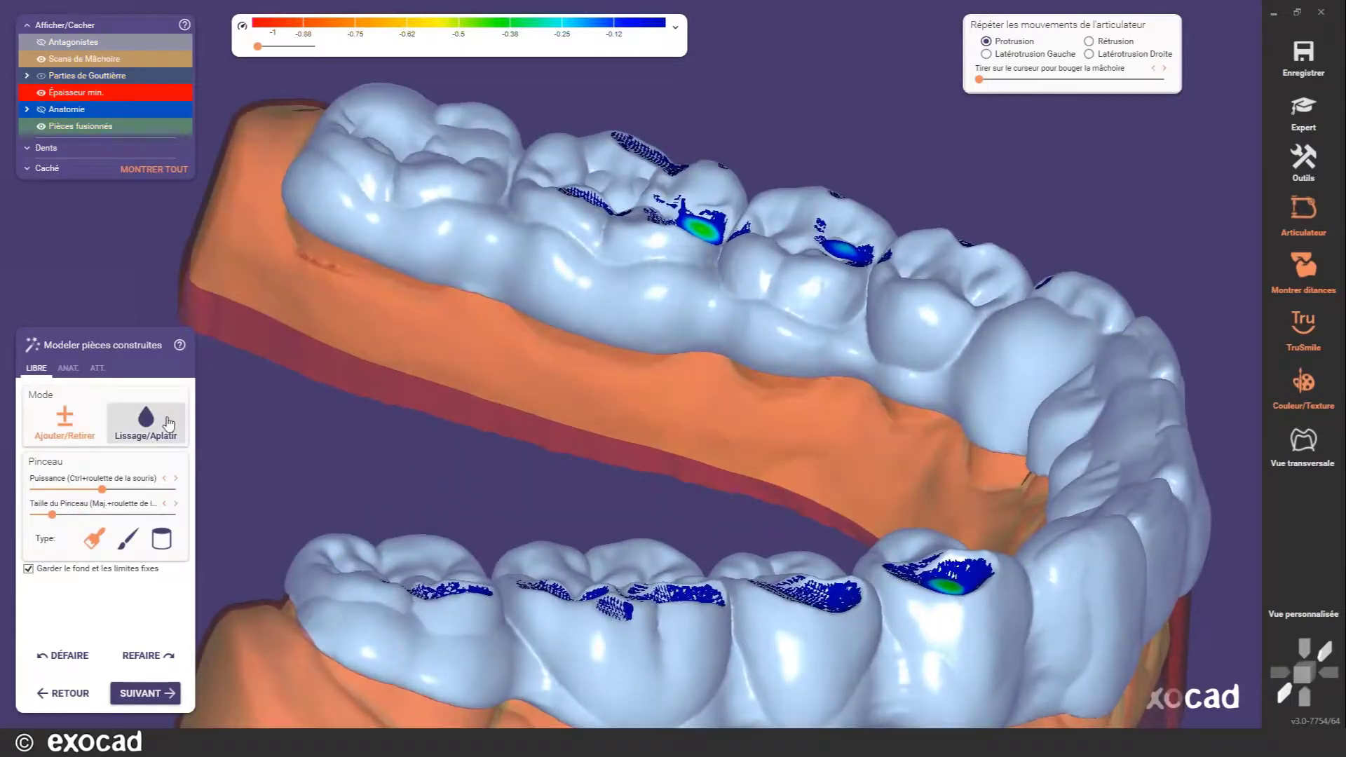
pyautogui.click(168, 423)
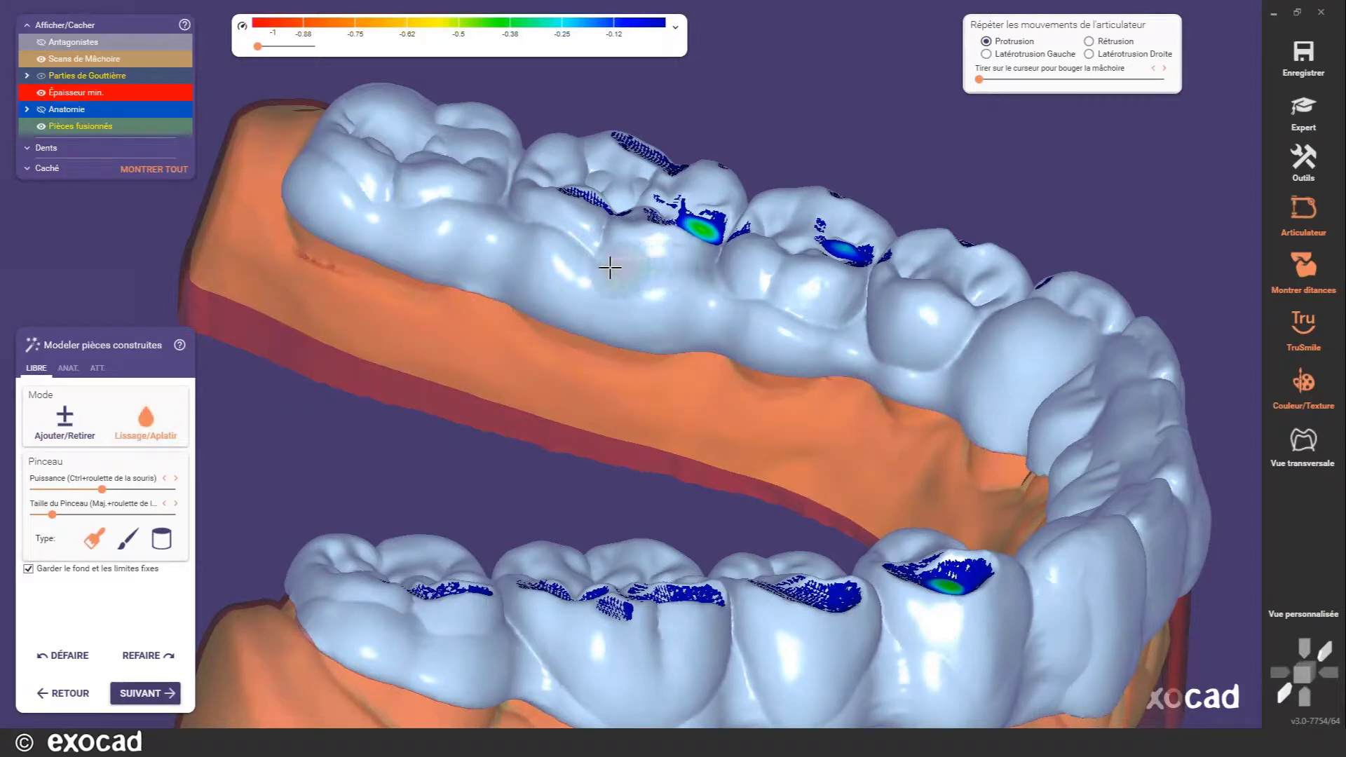
pyautogui.moveTo(609, 267)
pyautogui.mouseDown()
pyautogui.moveTo(506, 224)
pyautogui.moveTo(584, 277)
pyautogui.mouseUp()
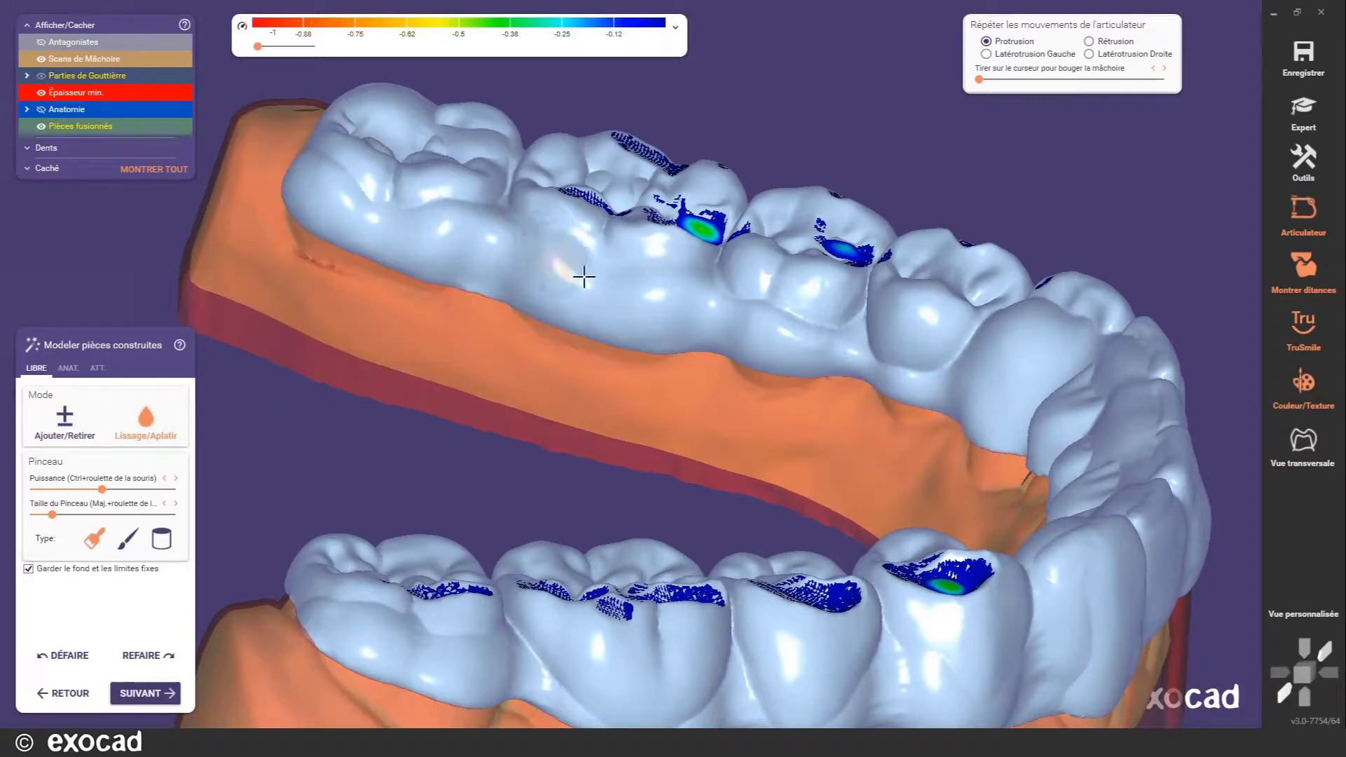
pyautogui.moveTo(582, 280); pyautogui.dragTo(520, 168, button='right')
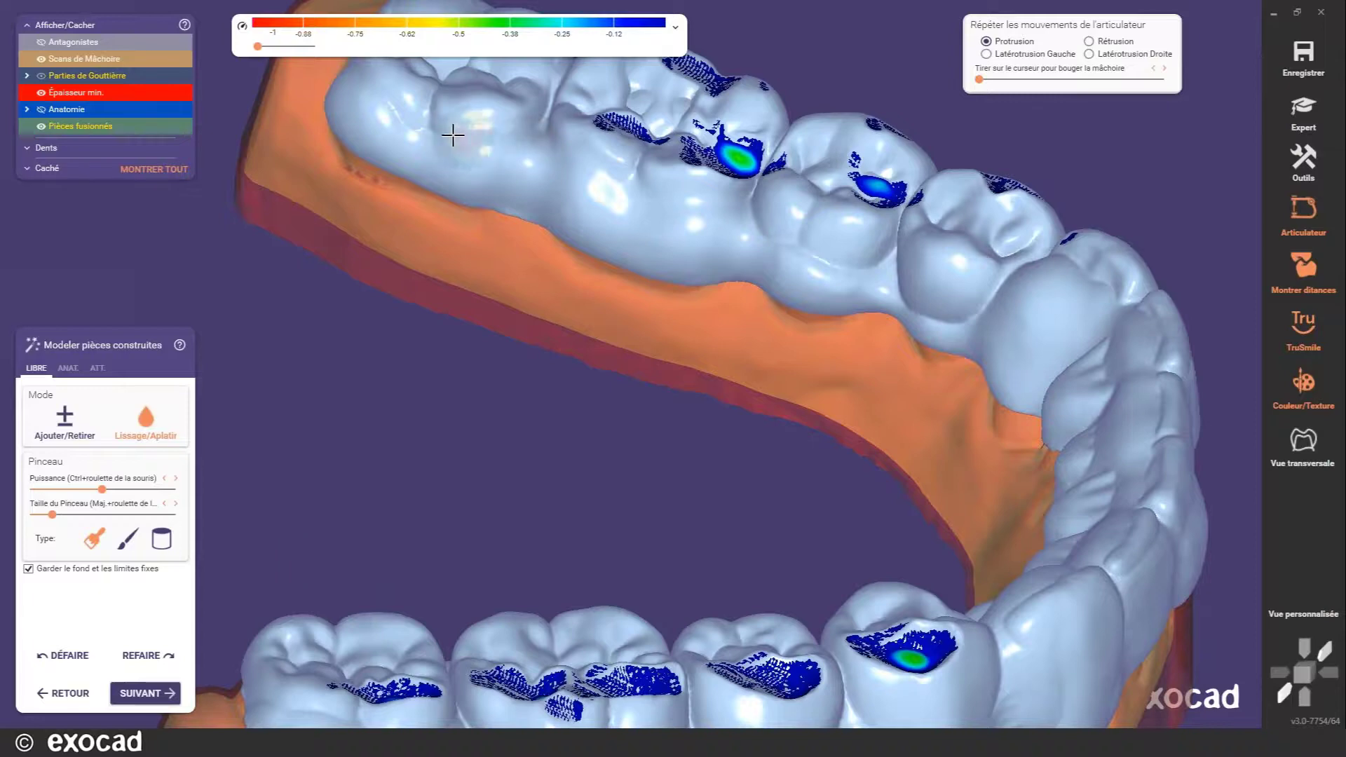
pyautogui.moveTo(379, 107); pyautogui.dragTo(185, 231, button='right')
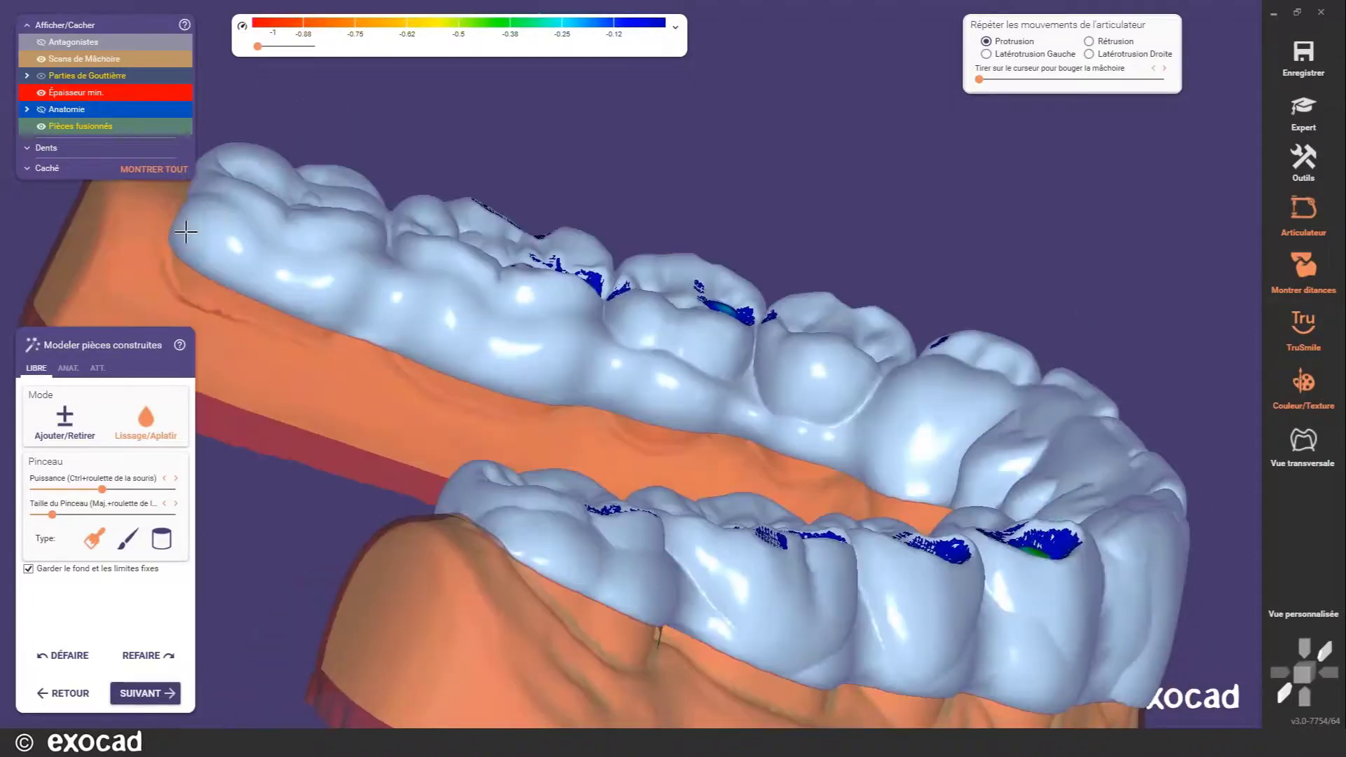
pyautogui.moveTo(484, 294); pyautogui.dragTo(709, 220, button='right')
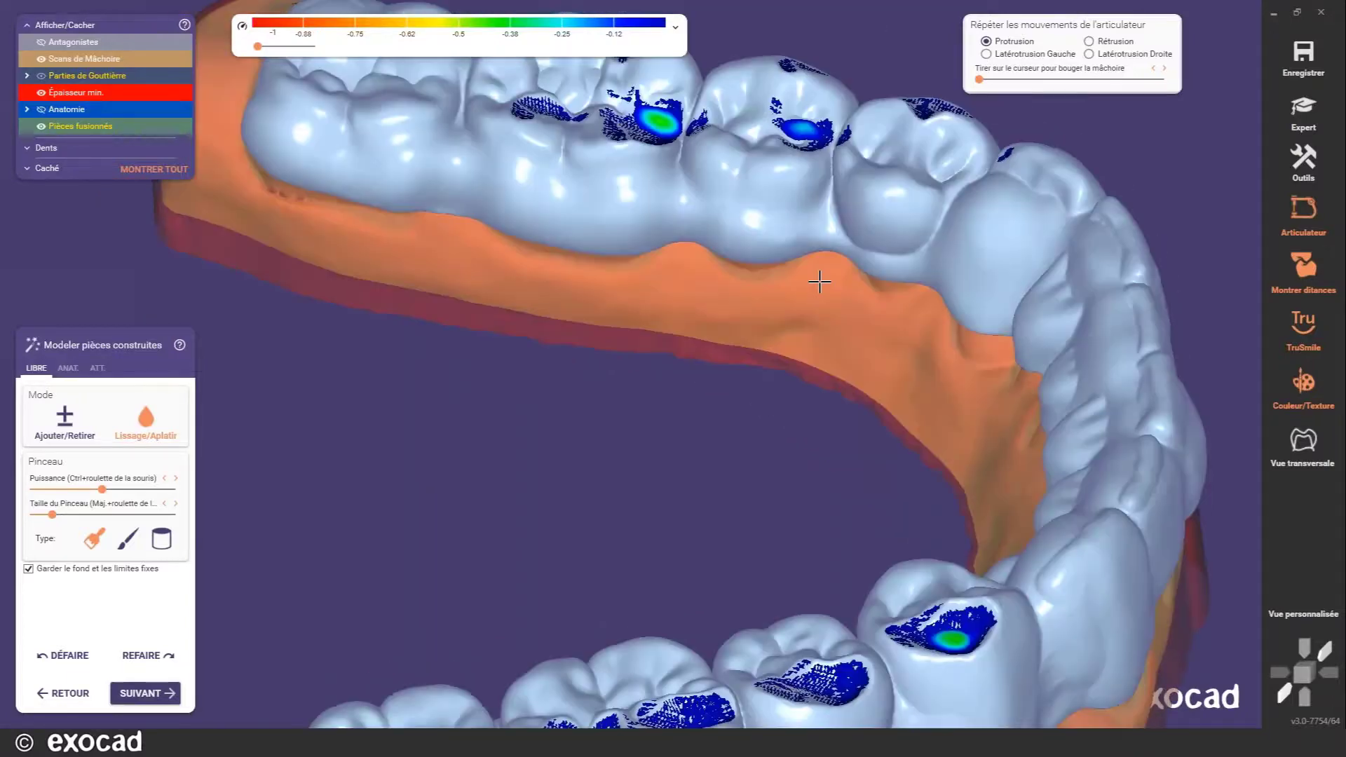
pyautogui.moveTo(820, 279); pyautogui.dragTo(632, 498, button='right')
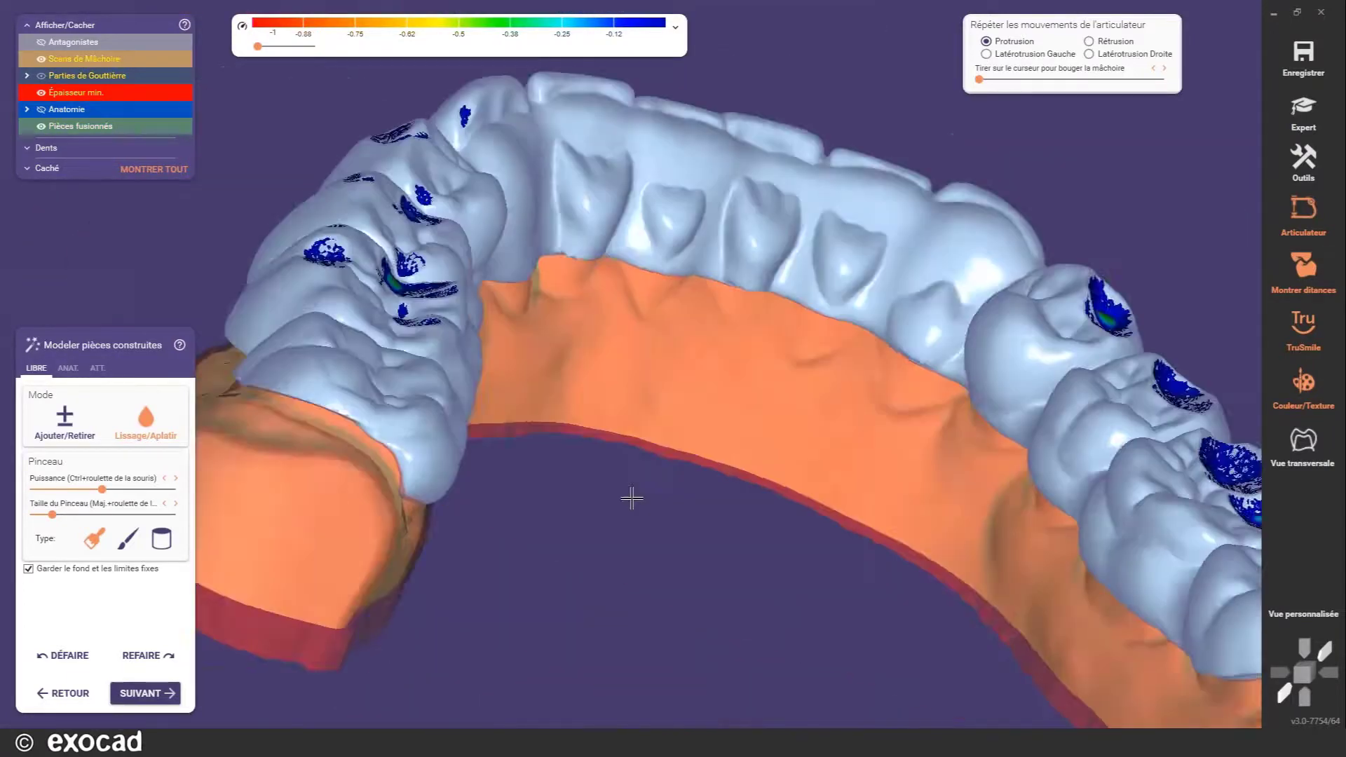
# - Hide the jaw scans and the minimum thickness, and inspect the inner surface of the merged splint
pyautogui.click(41, 59)
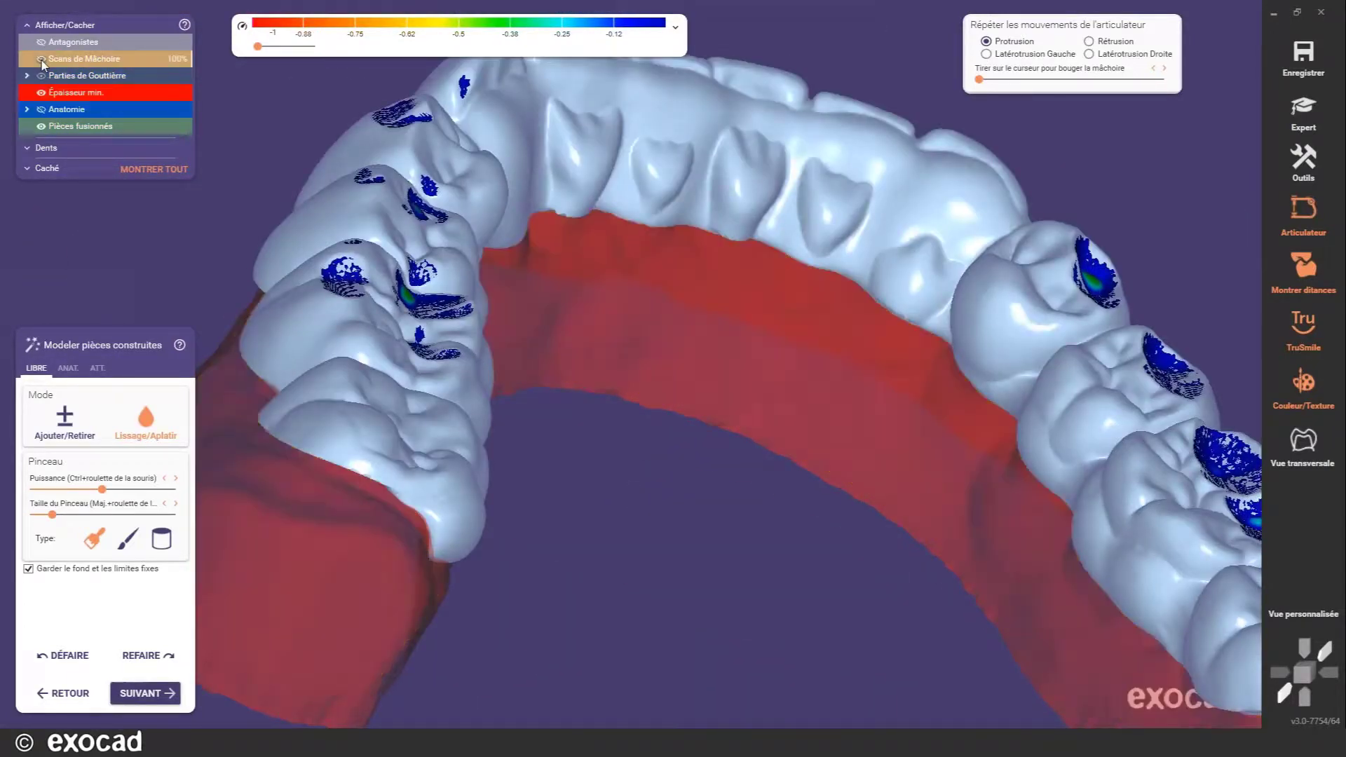
pyautogui.click(41, 92)
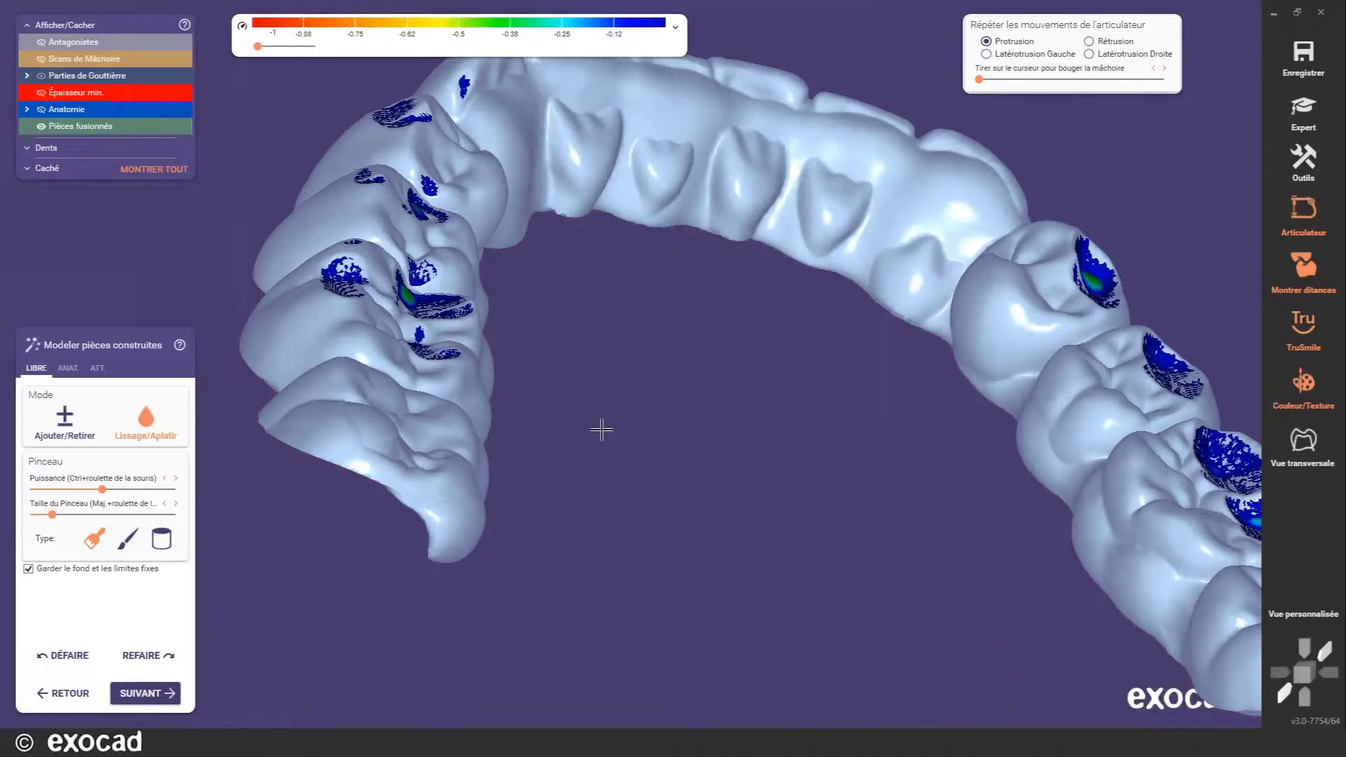
pyautogui.moveTo(601, 429); pyautogui.dragTo(499, 348, button='right')
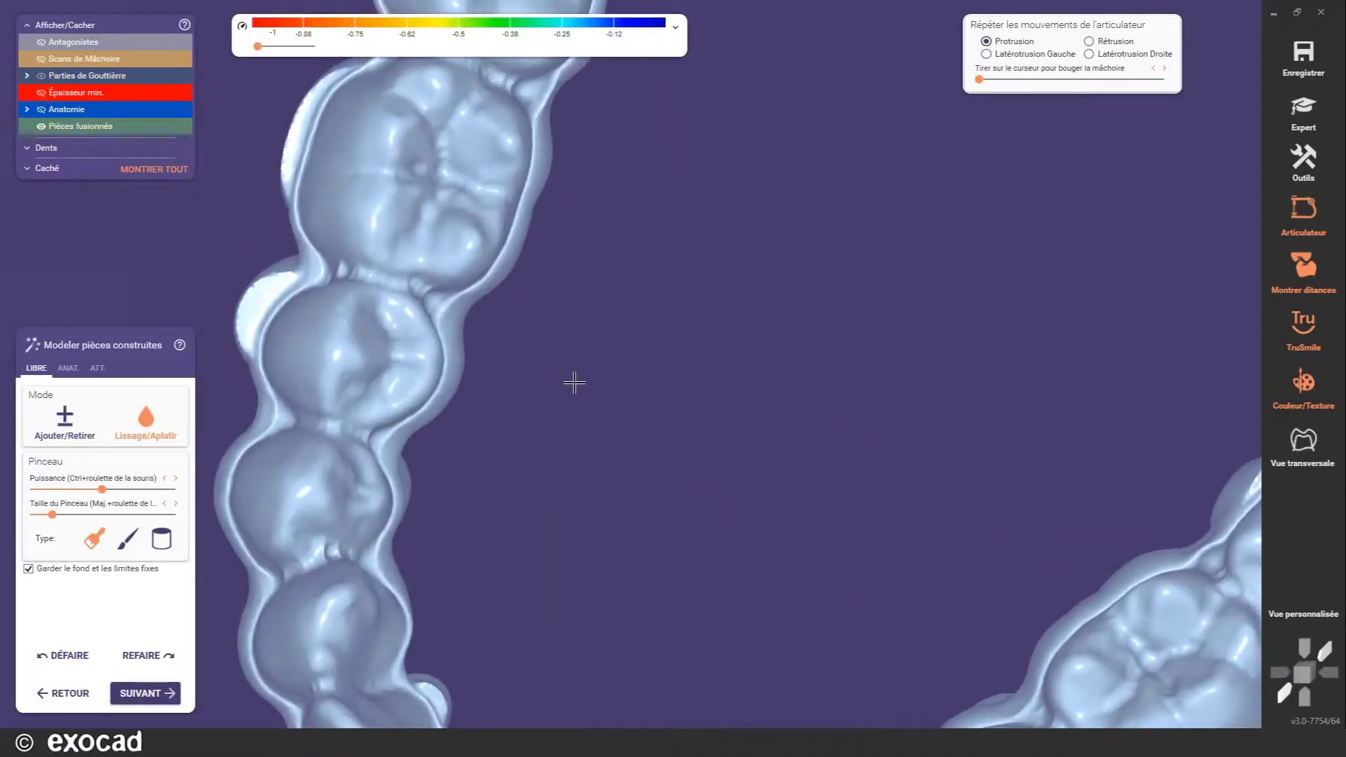
pyautogui.moveTo(573, 382); pyautogui.dragTo(411, 351, button='right')
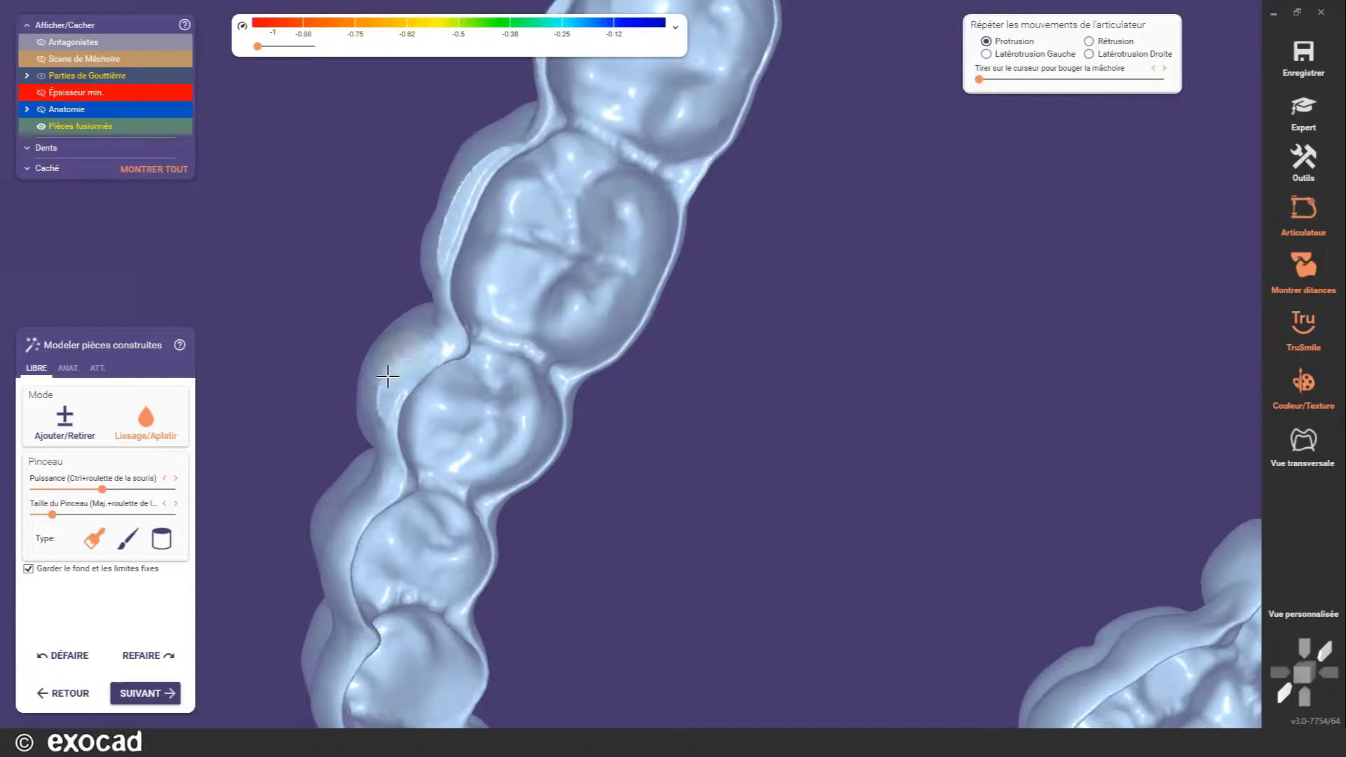
pyautogui.moveTo(466, 376); pyautogui.dragTo(474, 352, button='right')
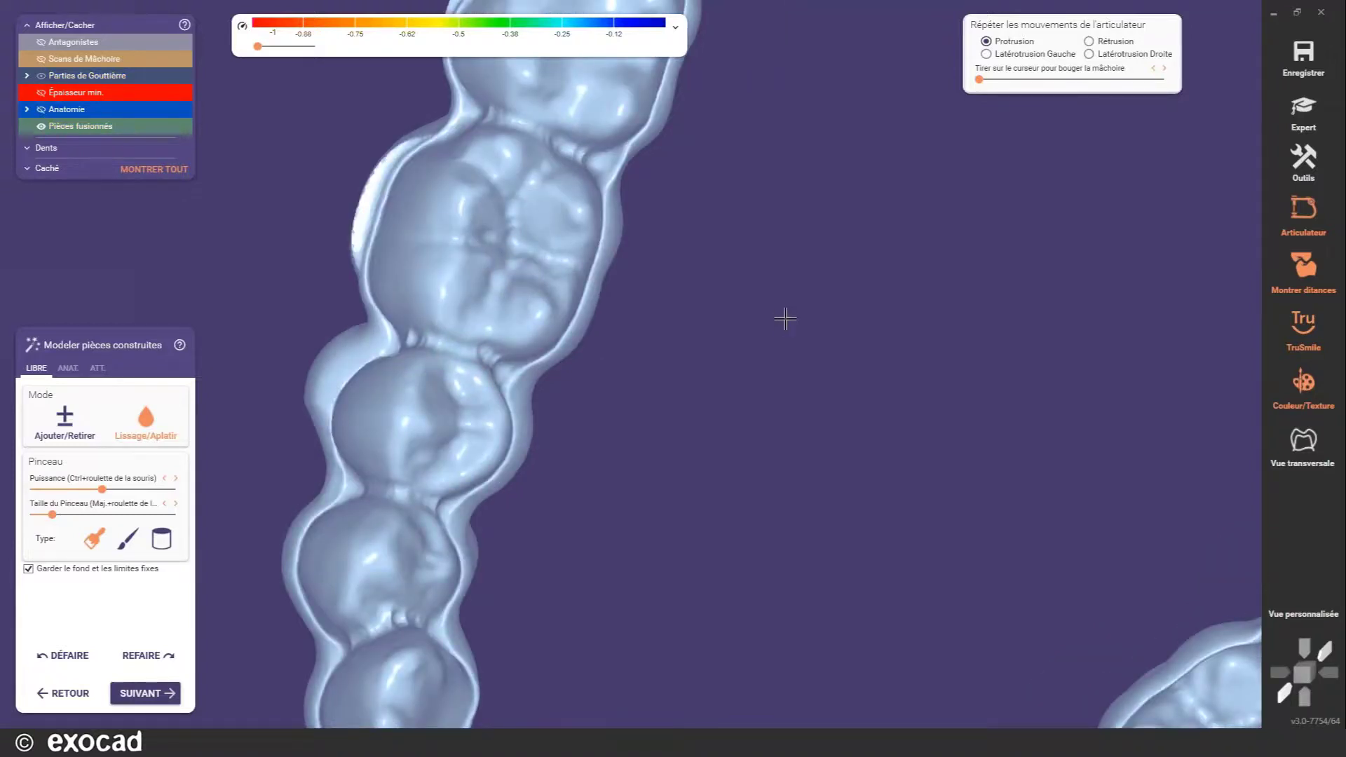
pyautogui.scroll(-5, 785, 319)
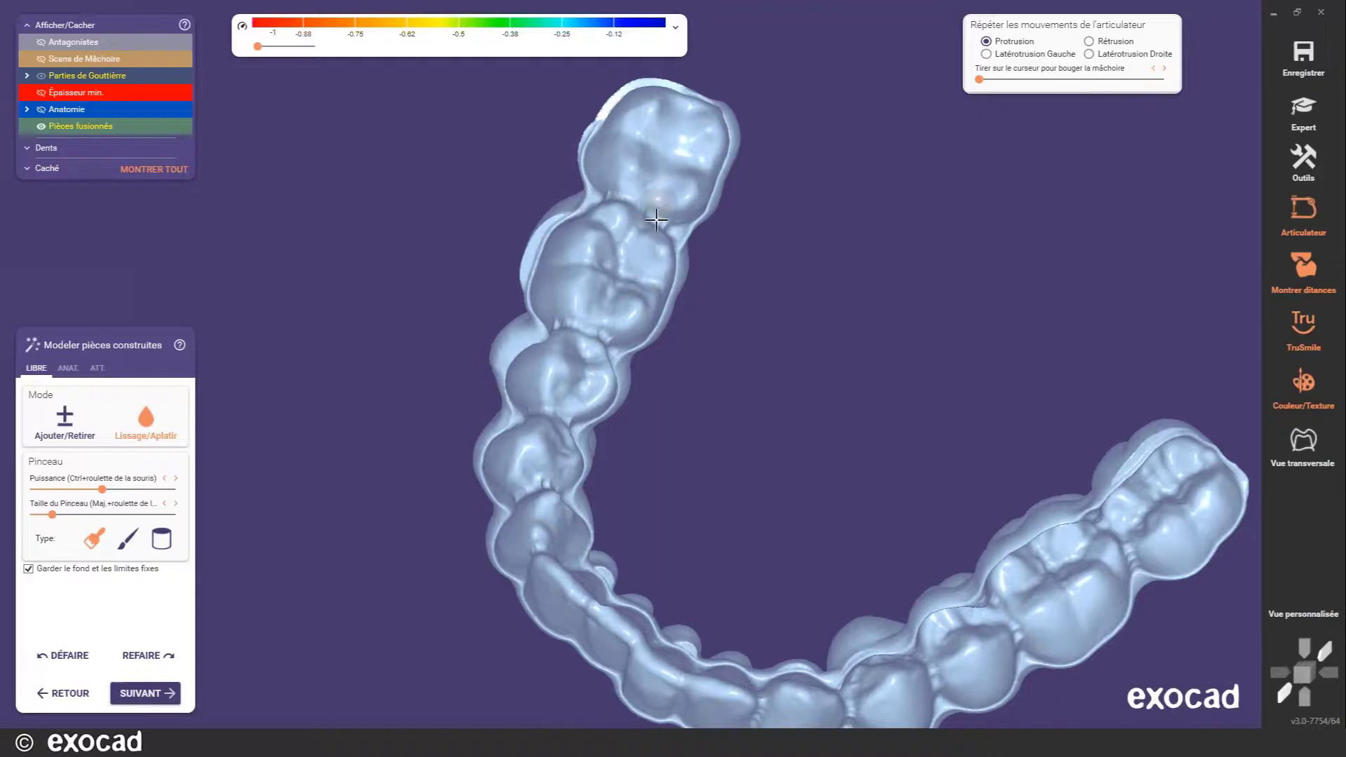
pyautogui.moveTo(657, 219); pyautogui.dragTo(639, 237, button='right')
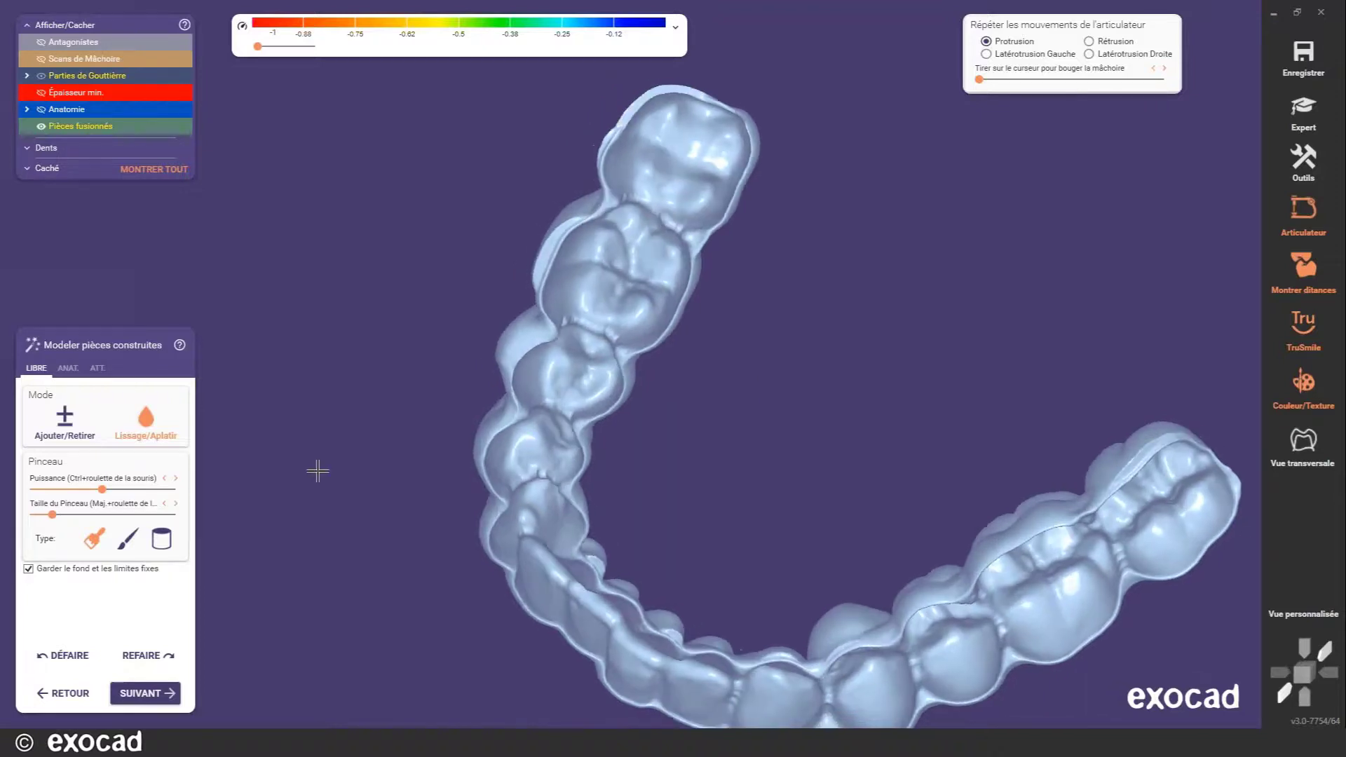
# - Release the fixed base and limits, and smooth the splint's inner surface between the last two molars on the 37 side
pyautogui.click(28, 569)
pyautogui.scroll(5, 658, 240)
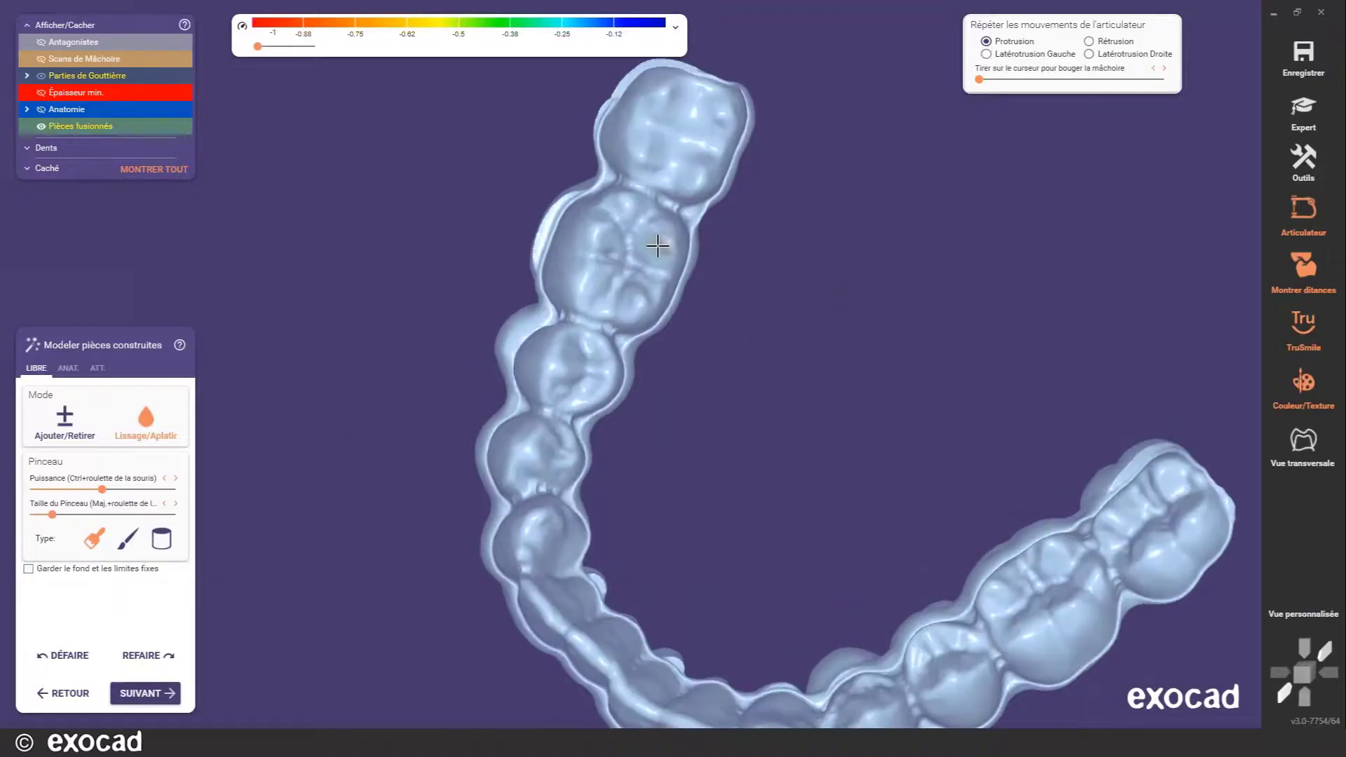
pyautogui.moveTo(659, 176)
pyautogui.mouseDown()
pyautogui.moveTo(673, 173)
pyautogui.moveTo(633, 171)
pyautogui.moveTo(625, 148)
pyautogui.mouseUp()
pyautogui.moveTo(709, 275); pyautogui.dragTo(722, 280, button='right')
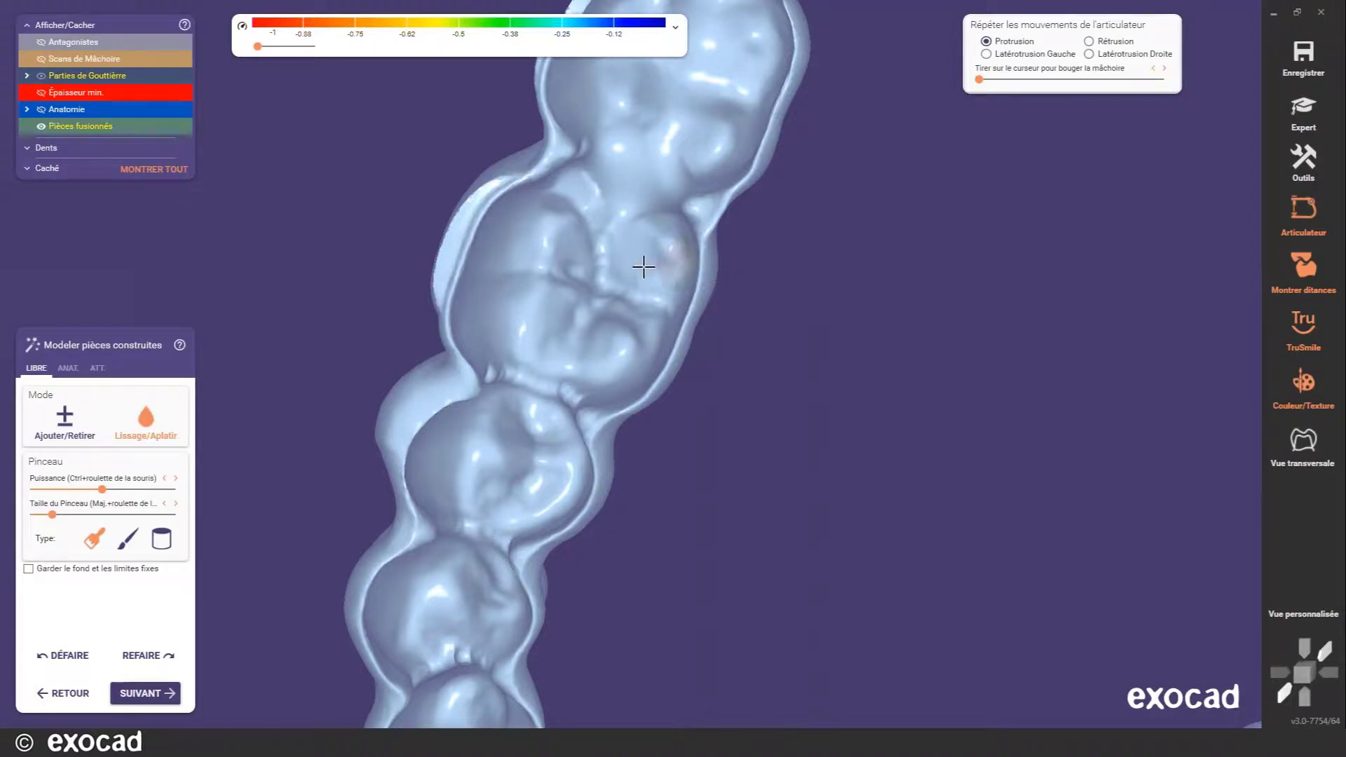
pyautogui.moveTo(640, 264); pyautogui.dragTo(712, 231, button='right')
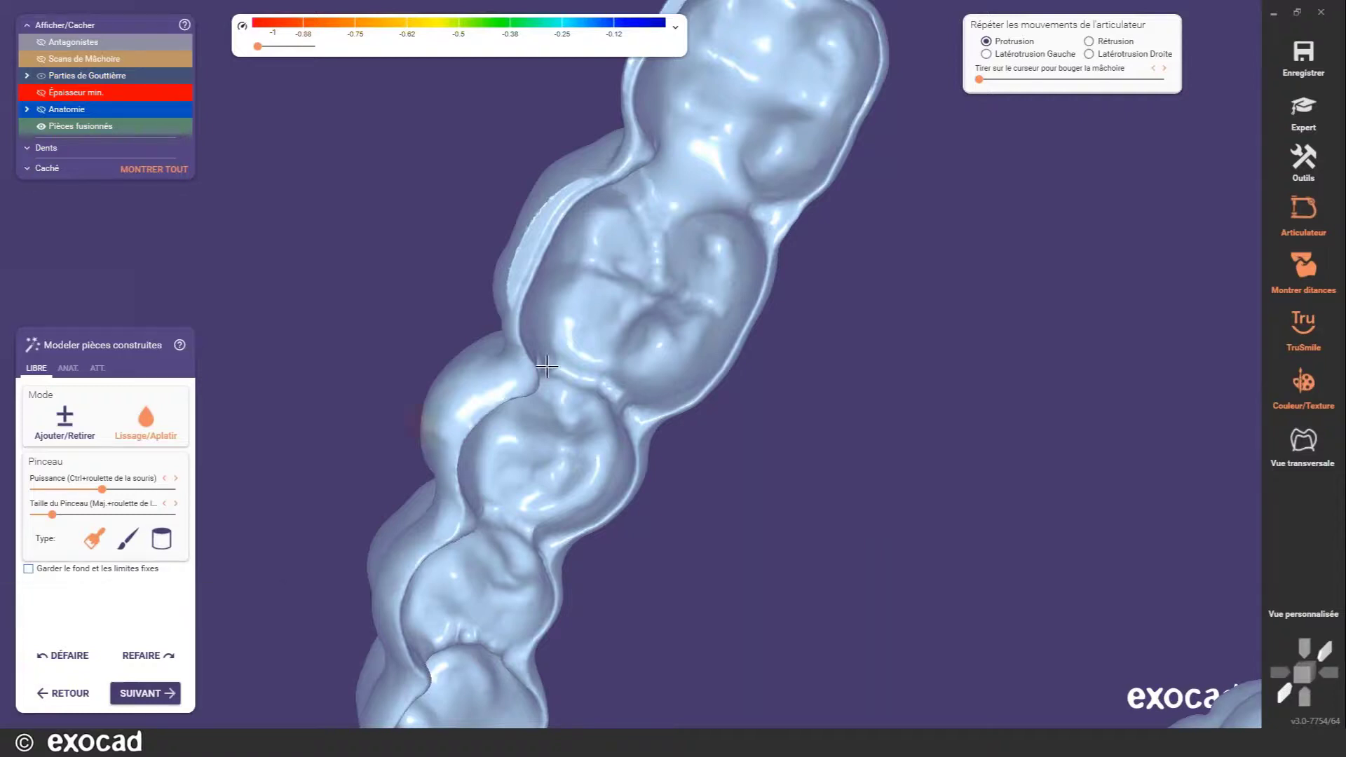
pyautogui.moveTo(771, 225); pyautogui.dragTo(764, 246, button='right')
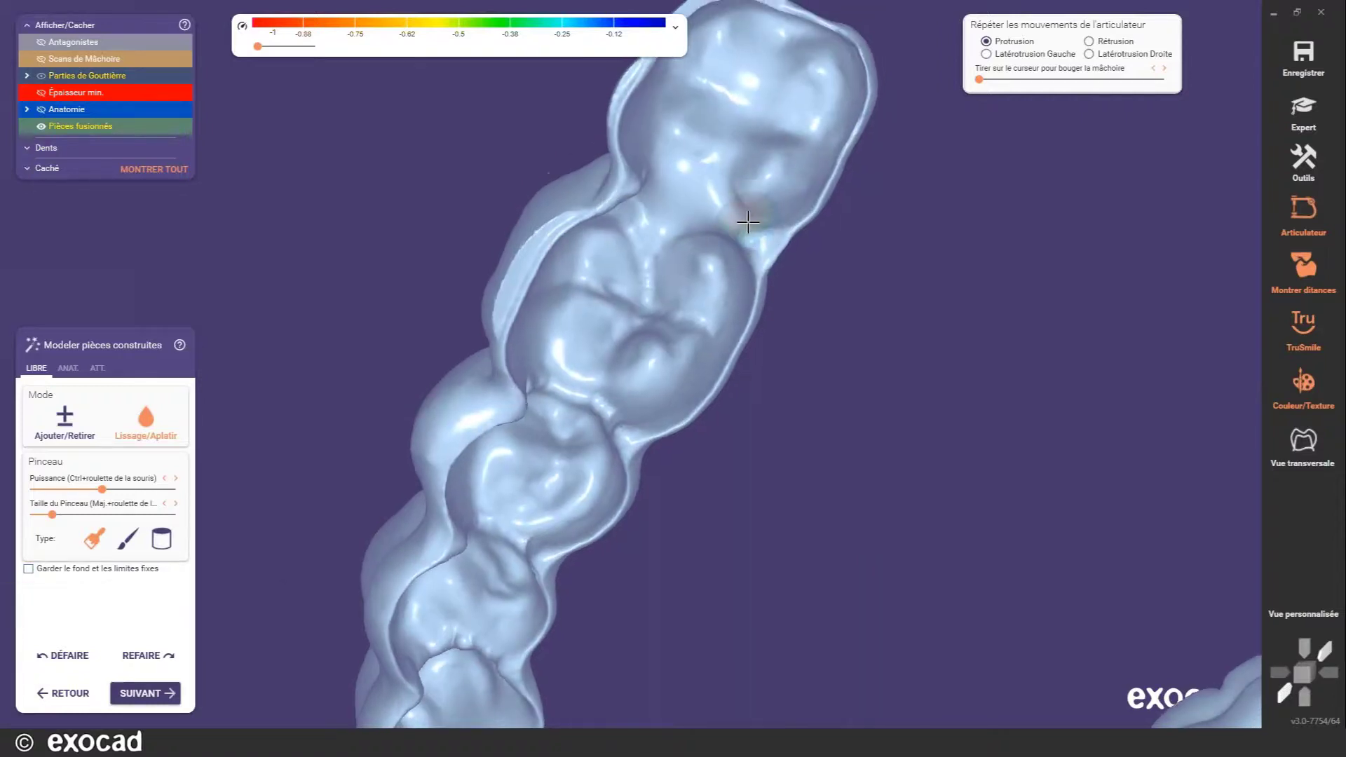
pyautogui.scroll(-5, 771, 281)
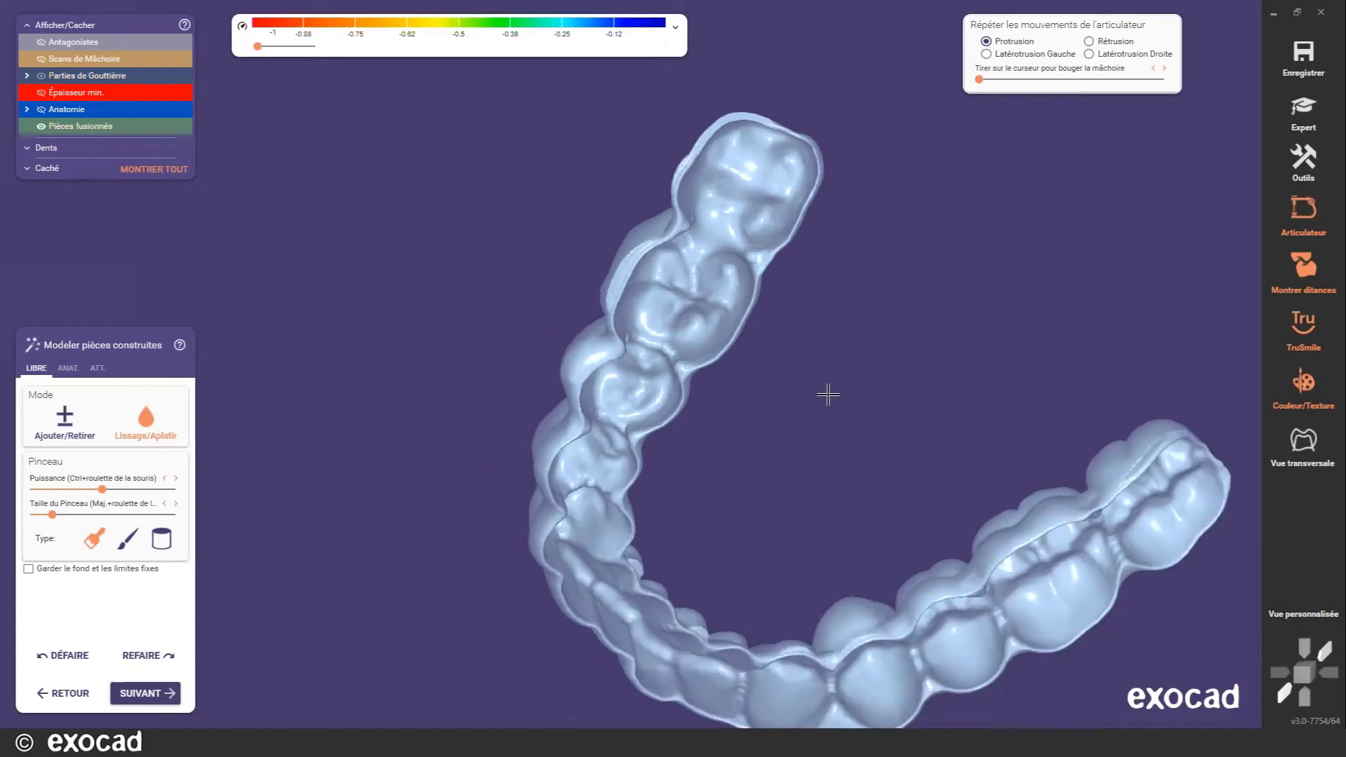
pyautogui.moveTo(746, 354); pyautogui.dragTo(811, 352, button='right')
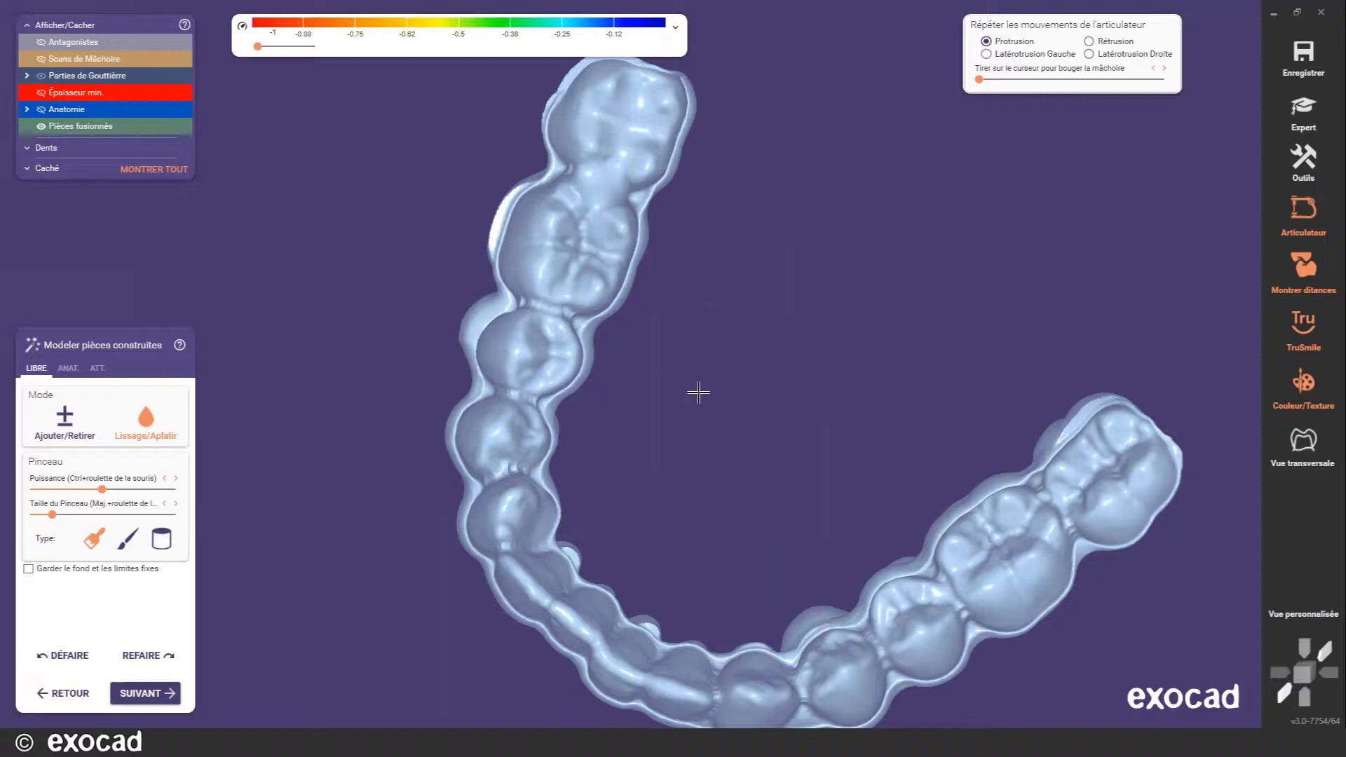
# - Smooth the lingual surface of the canine on the 47 side and fix the base and limits again
pyautogui.moveTo(705, 386); pyautogui.dragTo(646, 345, button='right')
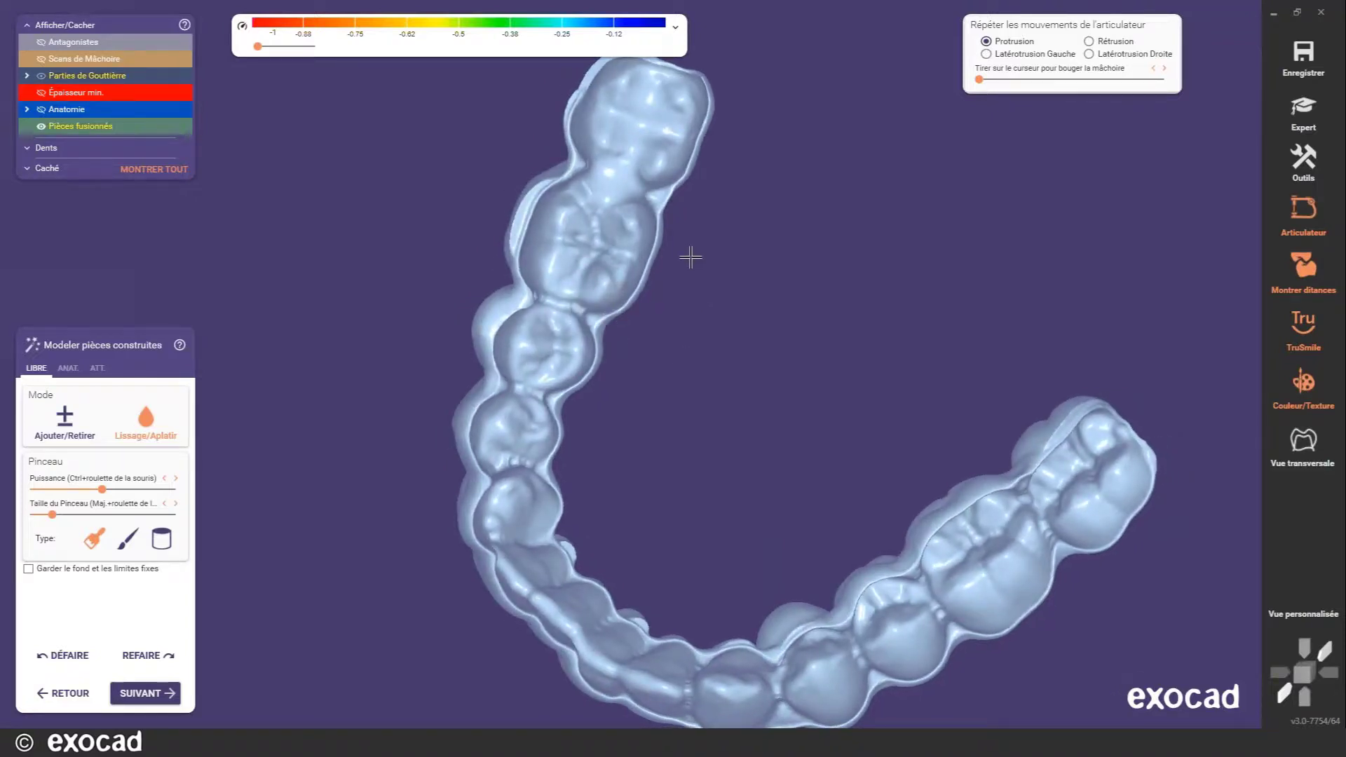
pyautogui.moveTo(699, 255); pyautogui.dragTo(688, 268, button='right')
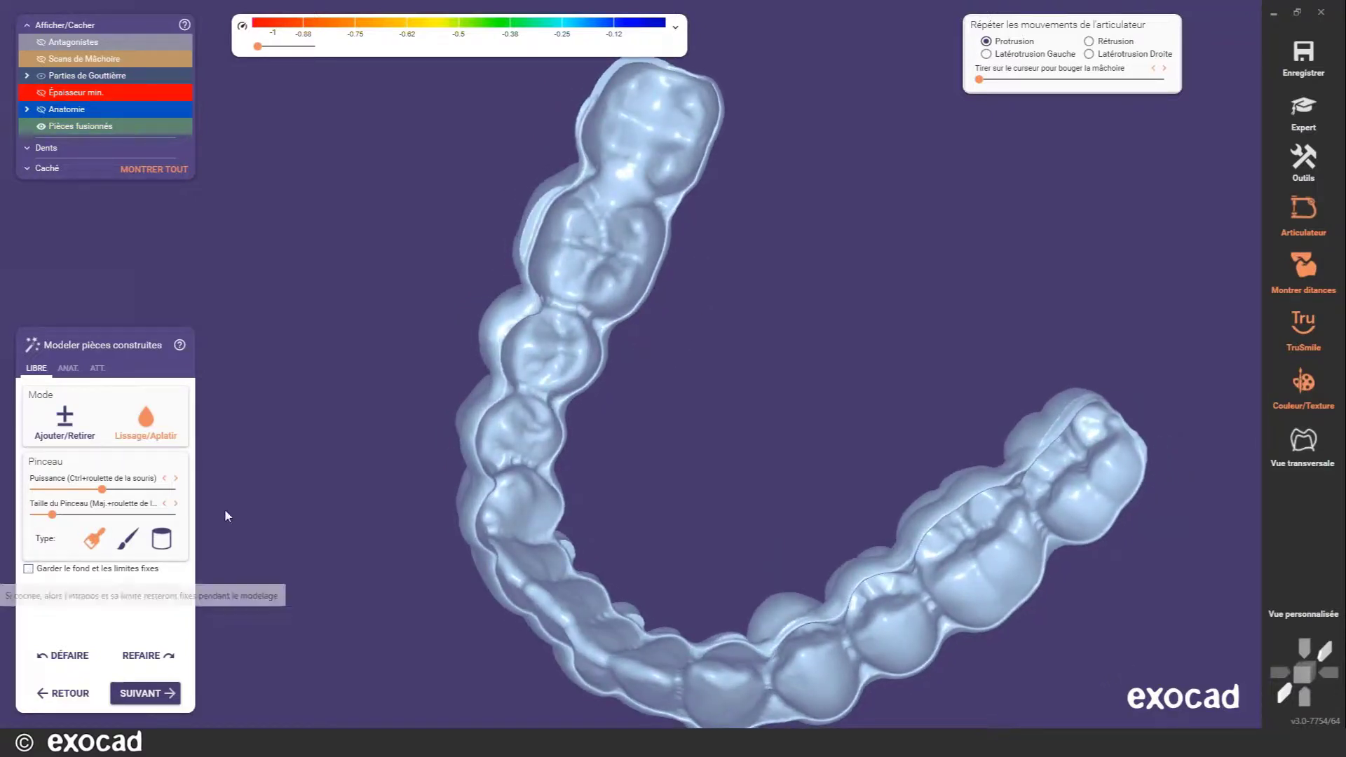
pyautogui.scroll(3, 715, 245)
pyautogui.moveTo(872, 445); pyautogui.dragTo(868, 474, button='right')
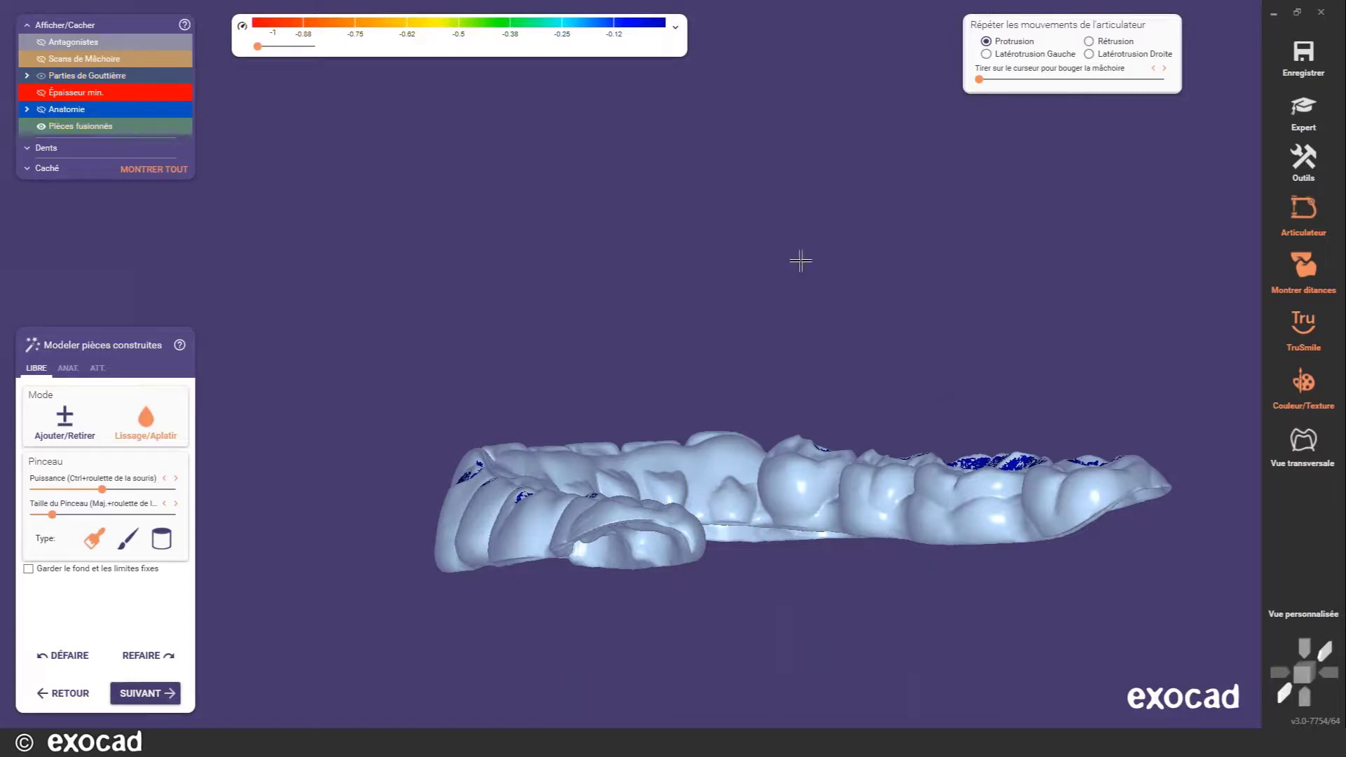
pyautogui.moveTo(799, 262)
pyautogui.mouseDown(button='right')
pyautogui.moveTo(799, 273)
pyautogui.moveTo(821, 250)
pyautogui.mouseUp(button='right')
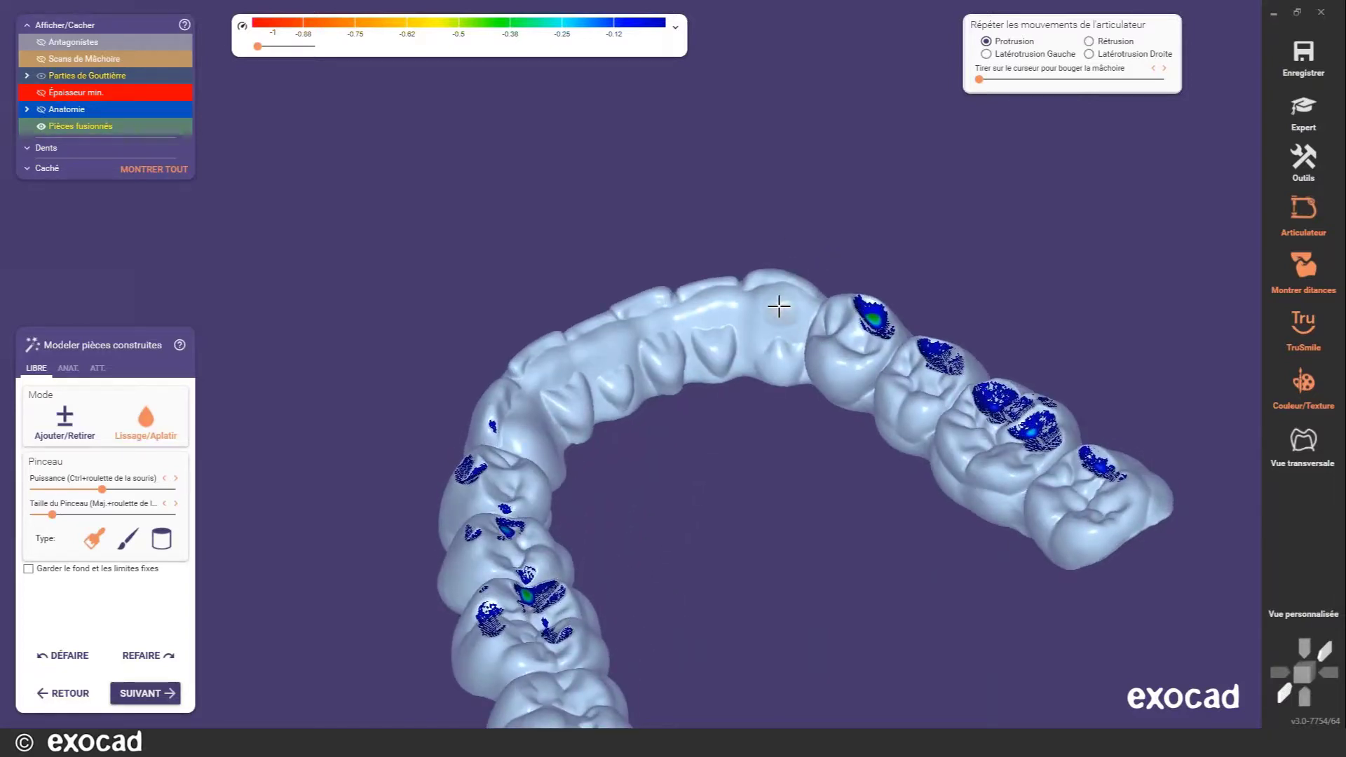
pyautogui.moveTo(786, 306); pyautogui.dragTo(763, 305)
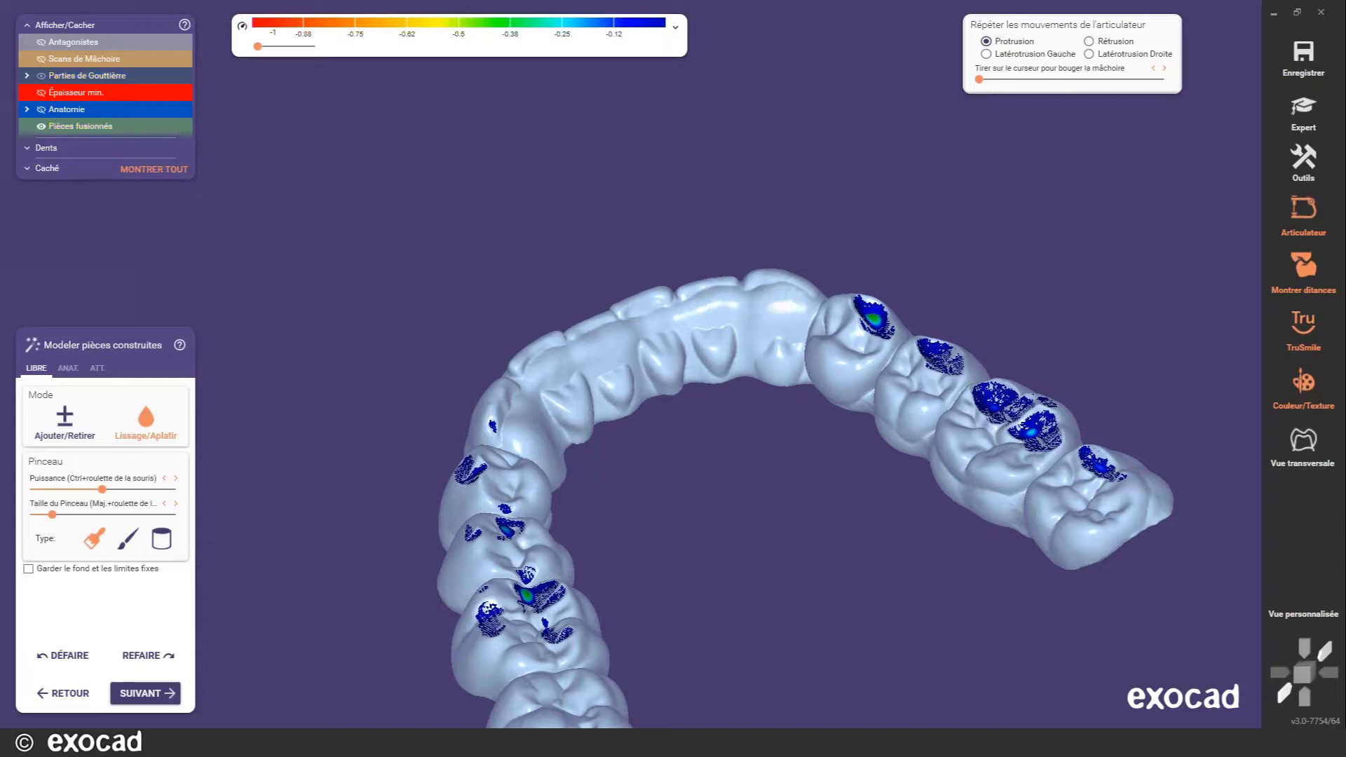
pyautogui.click(28, 569)
# - Smooth the splint's lingual surface along its lower edge at the front teeth
pyautogui.moveTo(718, 502); pyautogui.dragTo(740, 410, button='right')
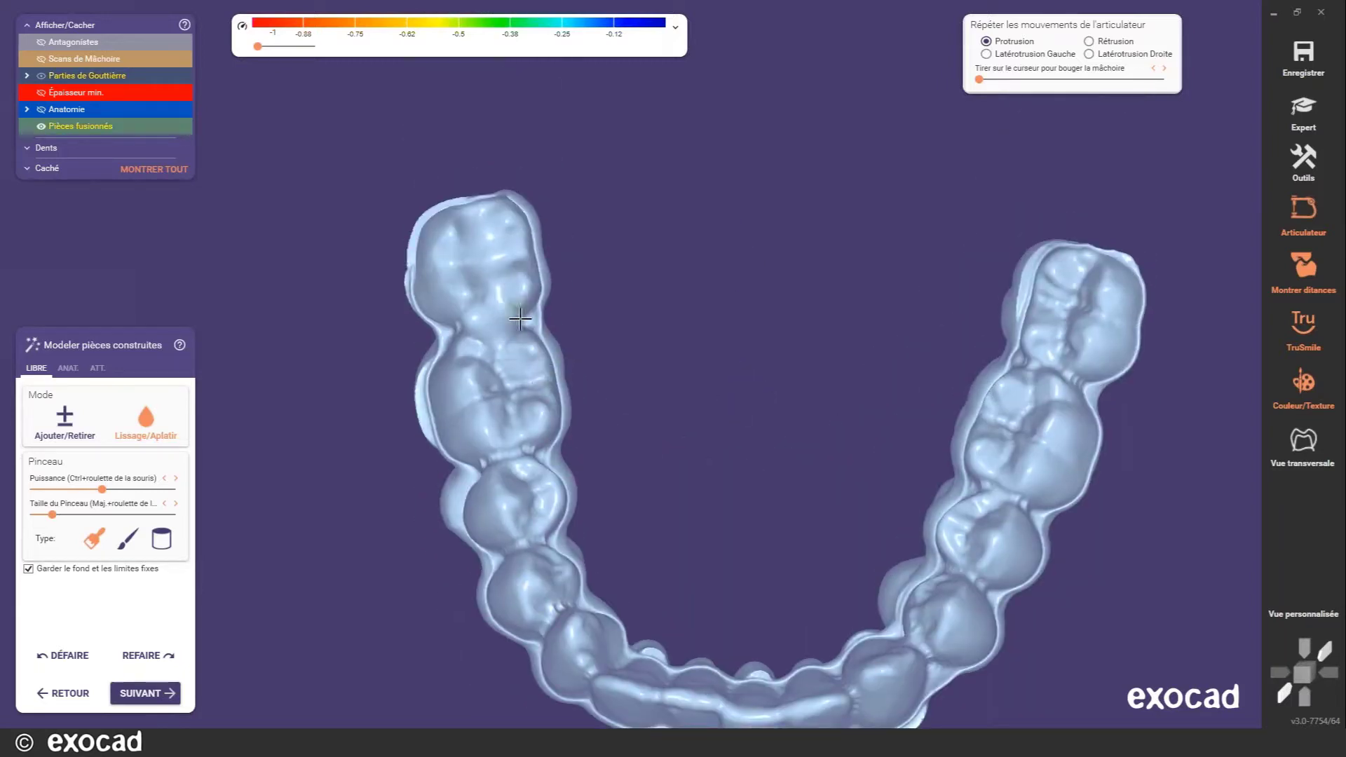
pyautogui.moveTo(599, 392); pyautogui.dragTo(710, 461, button='right')
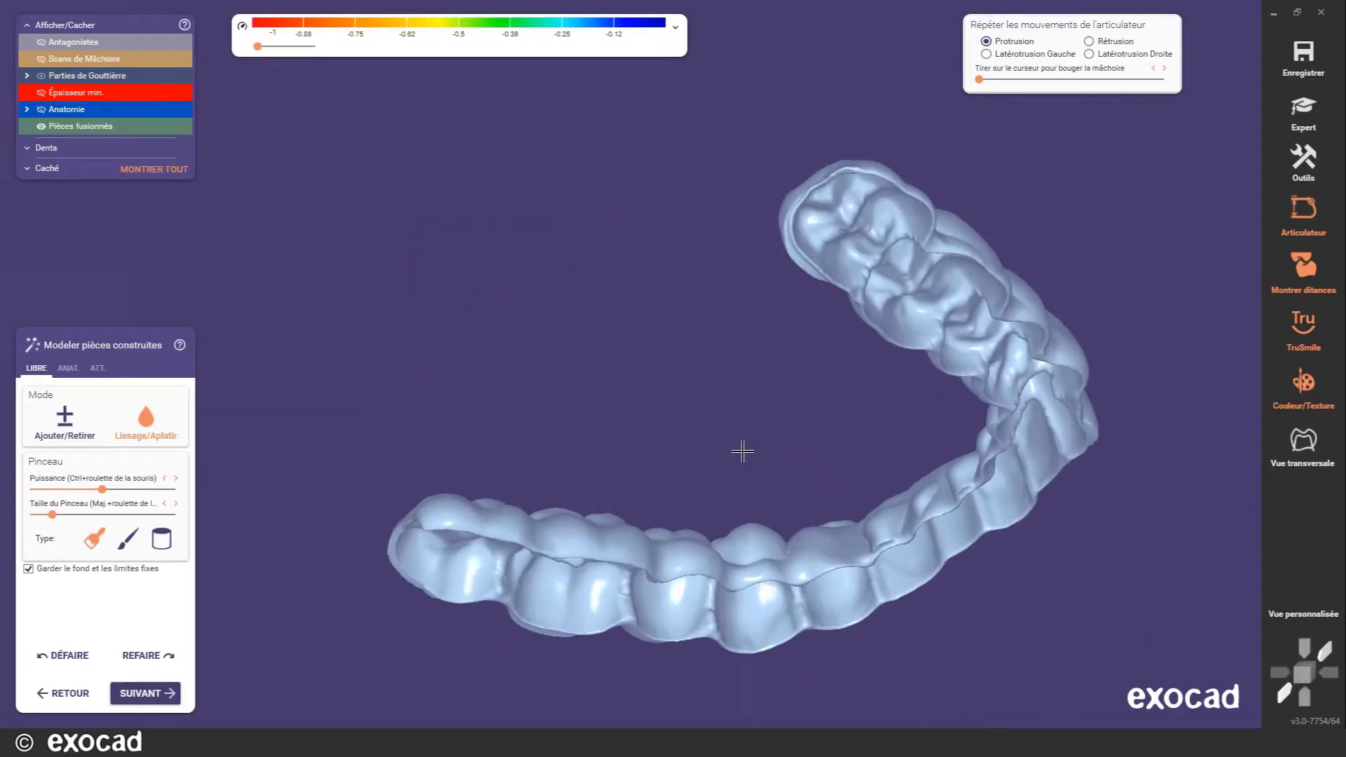
pyautogui.scroll(10, 890, 613)
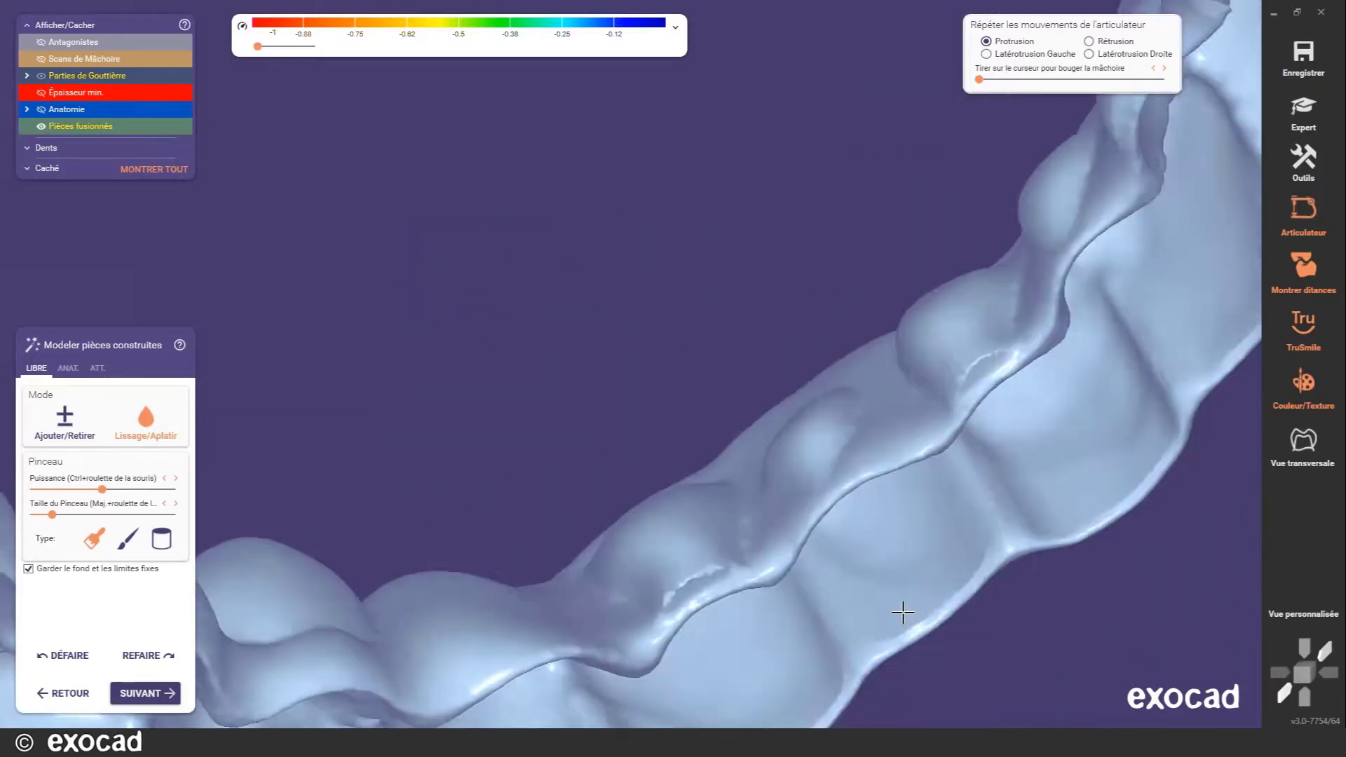
pyautogui.moveTo(903, 612); pyautogui.dragTo(842, 567, button='right')
pyautogui.moveTo(652, 534)
pyautogui.mouseDown()
pyautogui.moveTo(625, 510)
pyautogui.moveTo(712, 451)
pyautogui.mouseUp()
pyautogui.moveTo(712, 451); pyautogui.dragTo(456, 413, button='right')
pyautogui.moveTo(435, 418)
pyautogui.mouseDown()
pyautogui.moveTo(465, 332)
pyautogui.moveTo(489, 360)
pyautogui.mouseUp()
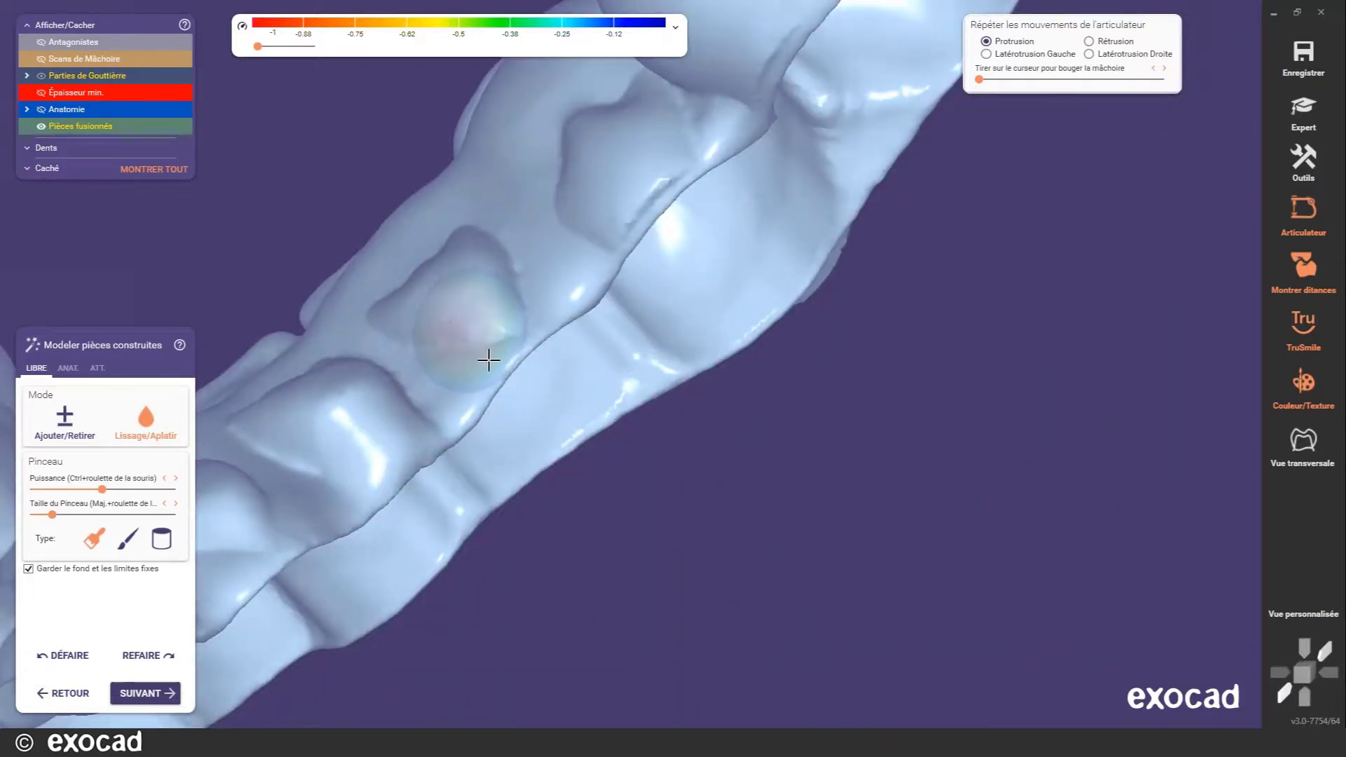
# - Smooth the lingual transitions around the canine and first premolar on the 47 side
pyautogui.moveTo(638, 193); pyautogui.dragTo(694, 301, button='middle')
pyautogui.moveTo(694, 300); pyautogui.dragTo(715, 322)
pyautogui.moveTo(733, 483)
pyautogui.mouseDown(button='middle')
pyautogui.moveTo(748, 516)
pyautogui.moveTo(691, 708)
pyautogui.mouseUp(button='middle')
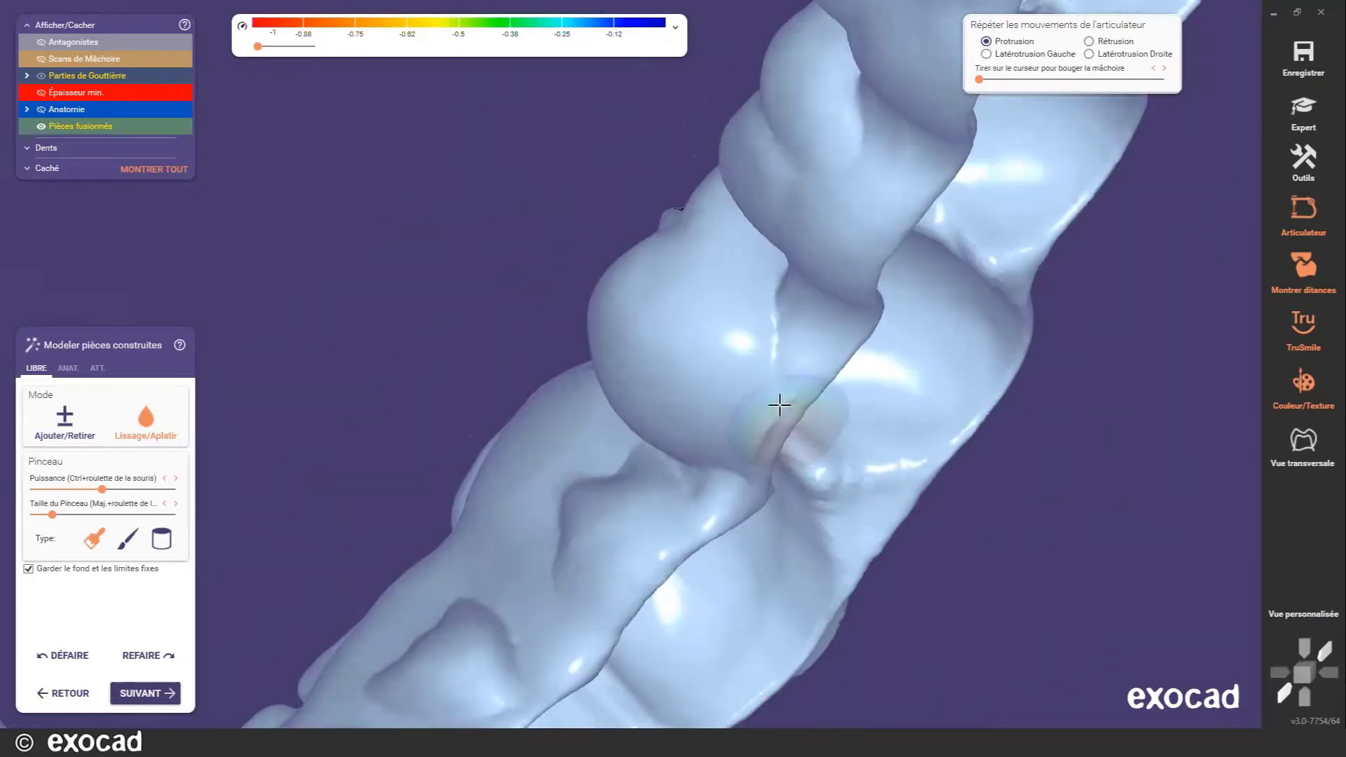
pyautogui.moveTo(779, 406)
pyautogui.mouseDown()
pyautogui.moveTo(754, 441)
pyautogui.moveTo(806, 448)
pyautogui.mouseUp()
pyautogui.moveTo(835, 448)
pyautogui.mouseDown(button='right')
pyautogui.moveTo(787, 441)
pyautogui.moveTo(827, 368)
pyautogui.mouseUp(button='right')
pyautogui.moveTo(802, 480); pyautogui.dragTo(766, 659, button='middle')
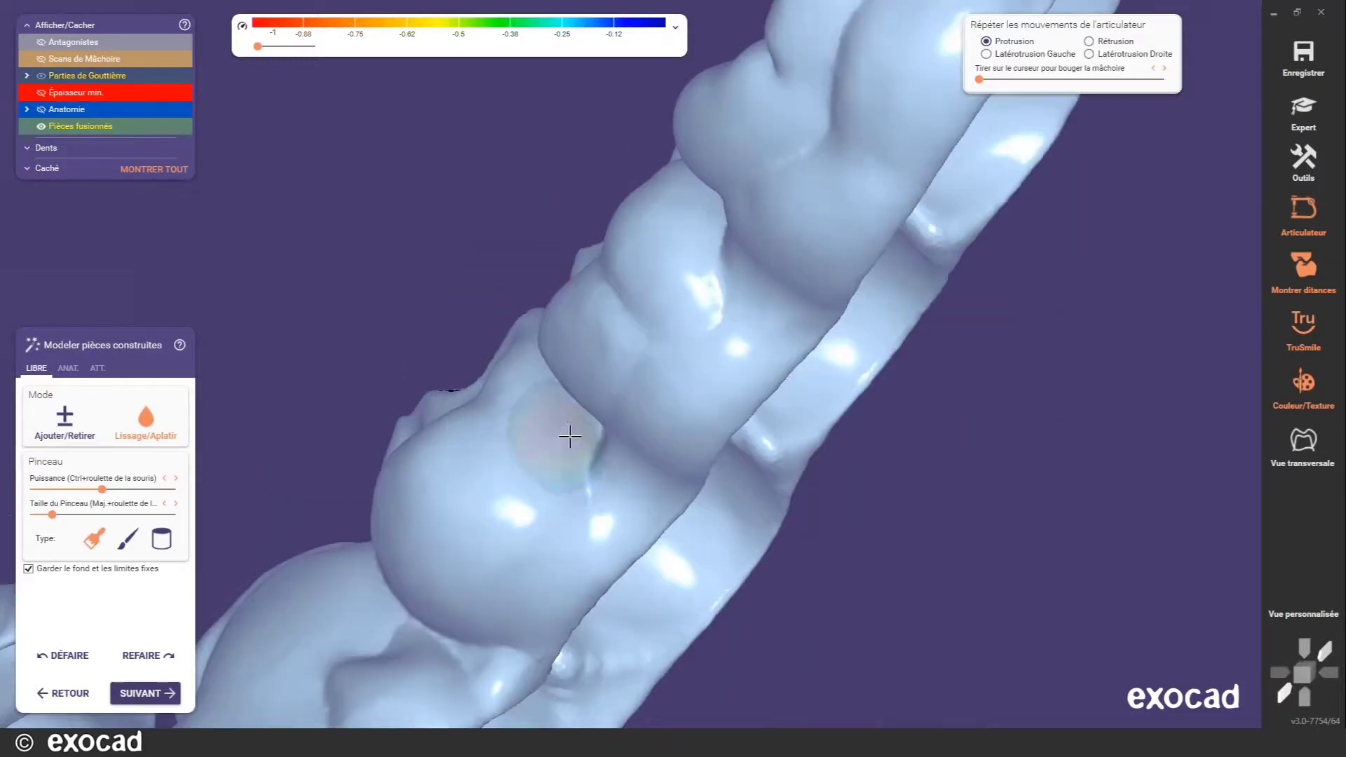
# - Smooth the lingual surfaces and interdental transitions of the premolars and first molar on the 47 side
pyautogui.moveTo(570, 437); pyautogui.dragTo(604, 484)
pyautogui.moveTo(721, 288)
pyautogui.mouseDown()
pyautogui.moveTo(660, 372)
pyautogui.moveTo(679, 403)
pyautogui.mouseUp()
pyautogui.moveTo(679, 403); pyautogui.dragTo(603, 308, button='right')
pyautogui.scroll(-3, 655, 375)
pyautogui.moveTo(603, 308)
pyautogui.mouseDown()
pyautogui.moveTo(589, 288)
pyautogui.moveTo(661, 267)
pyautogui.moveTo(757, 150)
pyautogui.moveTo(619, 303)
pyautogui.mouseUp()
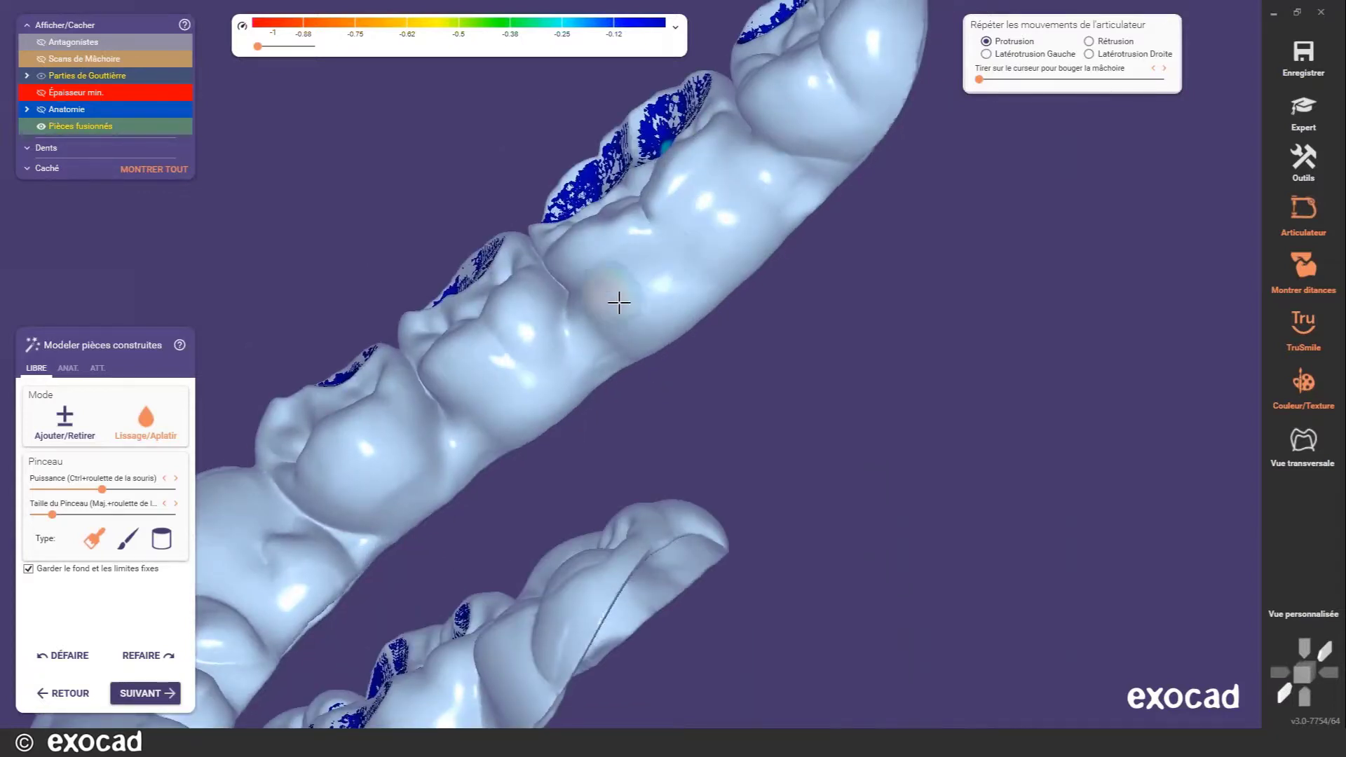
pyautogui.moveTo(619, 303); pyautogui.dragTo(618, 293, button='right')
pyautogui.moveTo(745, 201)
pyautogui.mouseDown()
pyautogui.moveTo(618, 291)
pyautogui.moveTo(553, 313)
pyautogui.moveTo(631, 291)
pyautogui.mouseUp()
# - Accentuate the buccal groove between the second premolar and first molar on the 47 side, using Ajouter/Retirer with the enlarged fine brush
pyautogui.moveTo(631, 291)
pyautogui.mouseDown(button='right')
pyautogui.moveTo(835, 277)
pyautogui.moveTo(511, 522)
pyautogui.mouseUp(button='right')
pyautogui.moveTo(479, 384); pyautogui.dragTo(444, 499, button='right')
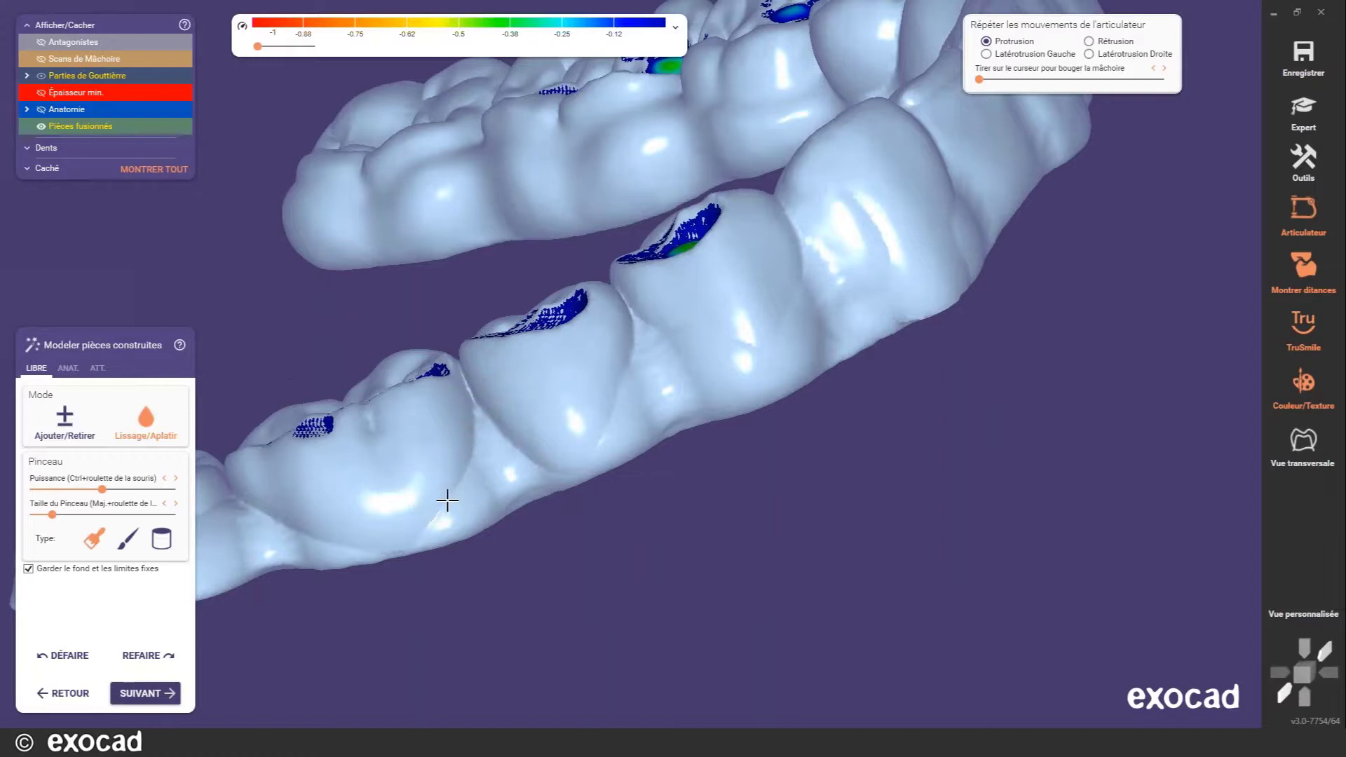
pyautogui.click(131, 545)
pyautogui.keyDown('shift'); pyautogui.scroll(5, 488, 444); pyautogui.keyUp('shift')
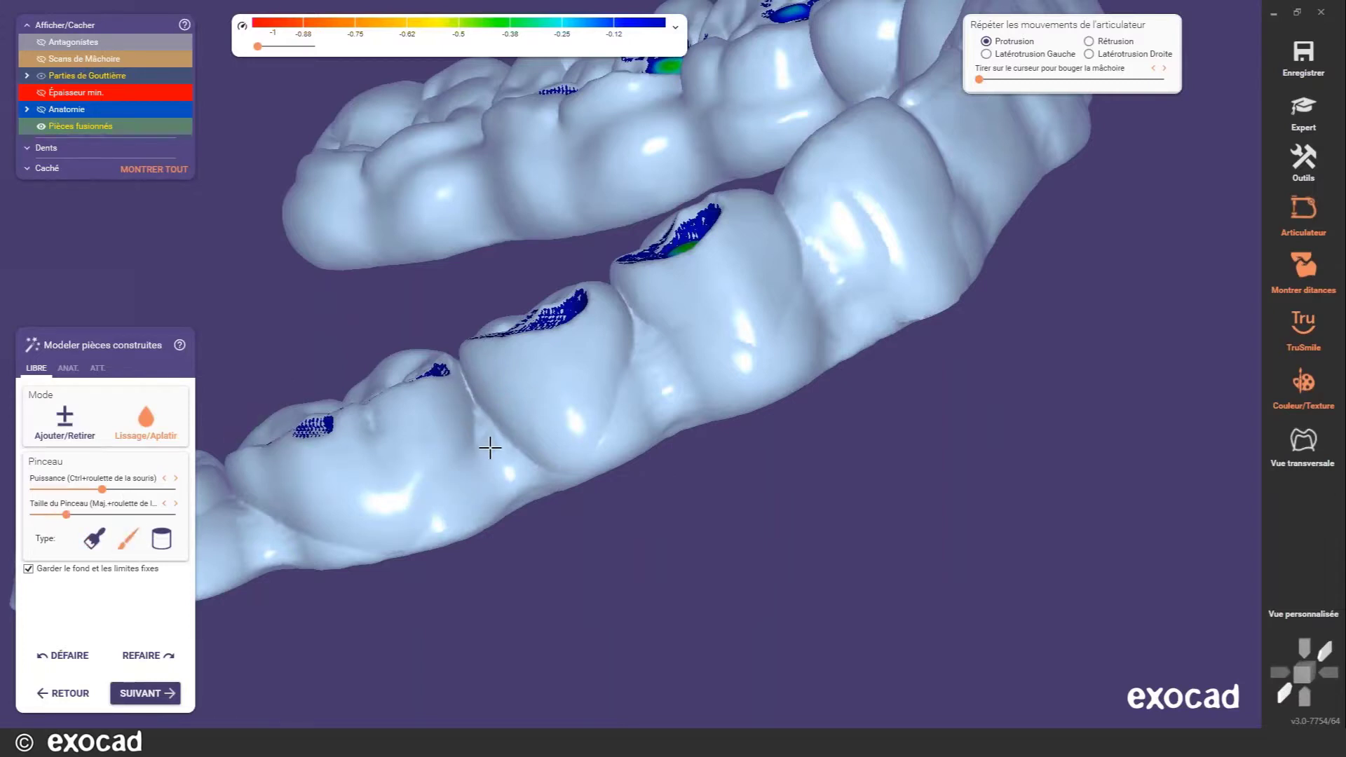
pyautogui.click(82, 431)
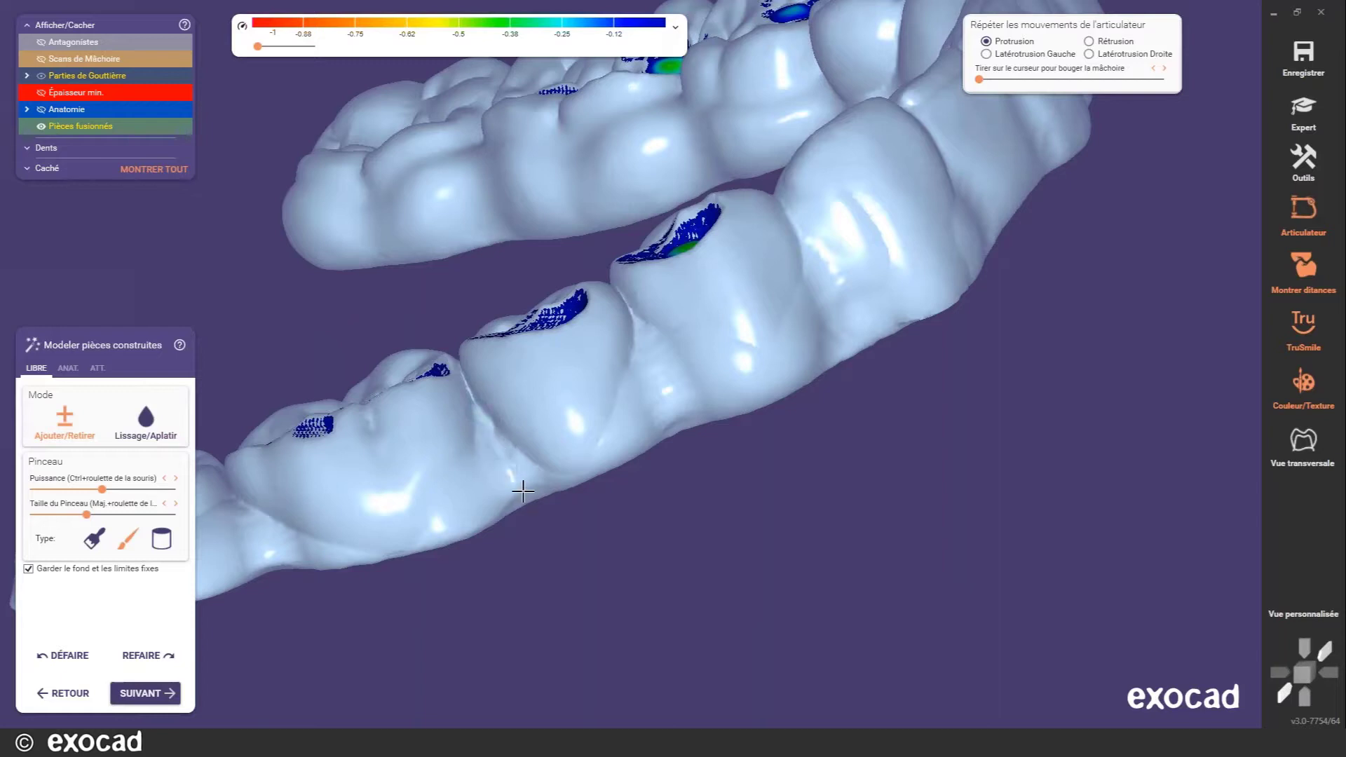
pyautogui.moveTo(522, 491)
pyautogui.mouseDown()
pyautogui.moveTo(471, 400)
pyautogui.moveTo(516, 481)
pyautogui.moveTo(606, 528)
pyautogui.mouseUp()
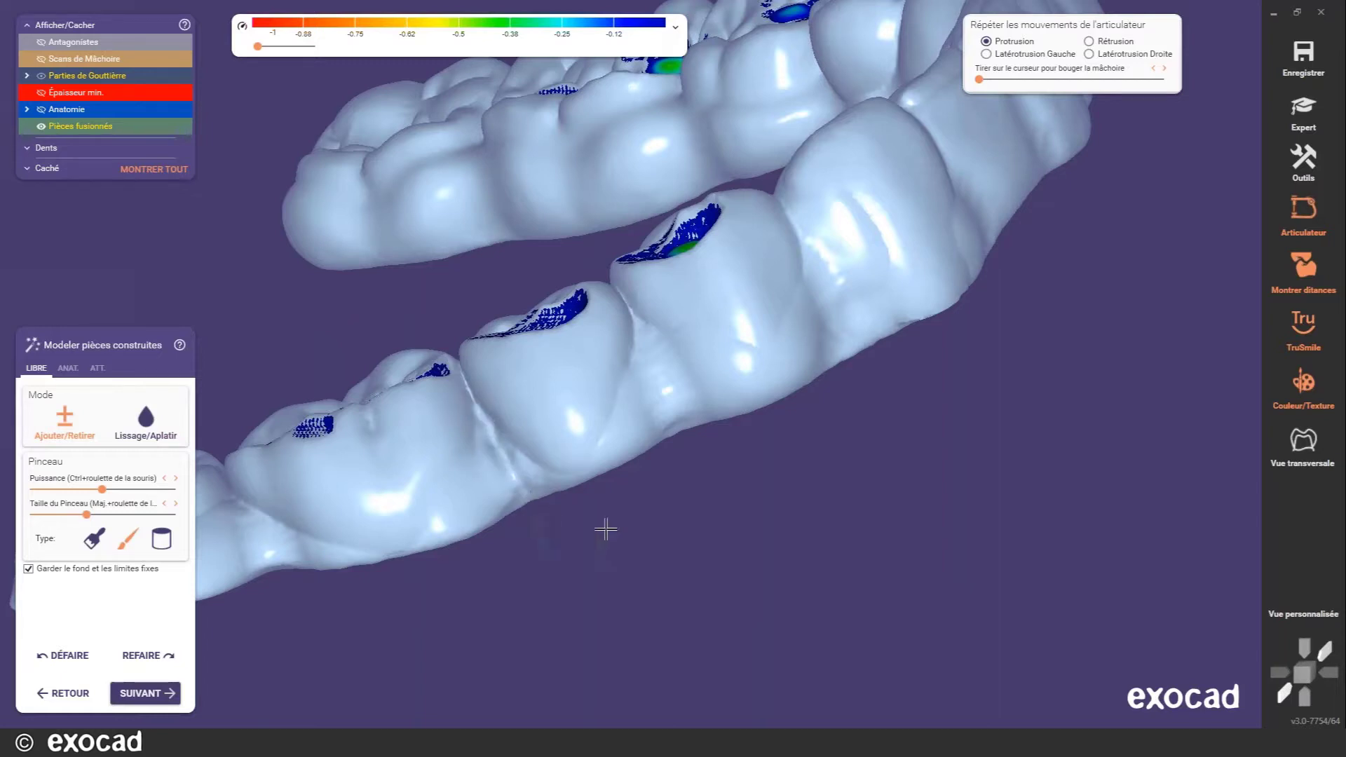
pyautogui.moveTo(637, 483); pyautogui.dragTo(622, 501, button='right')
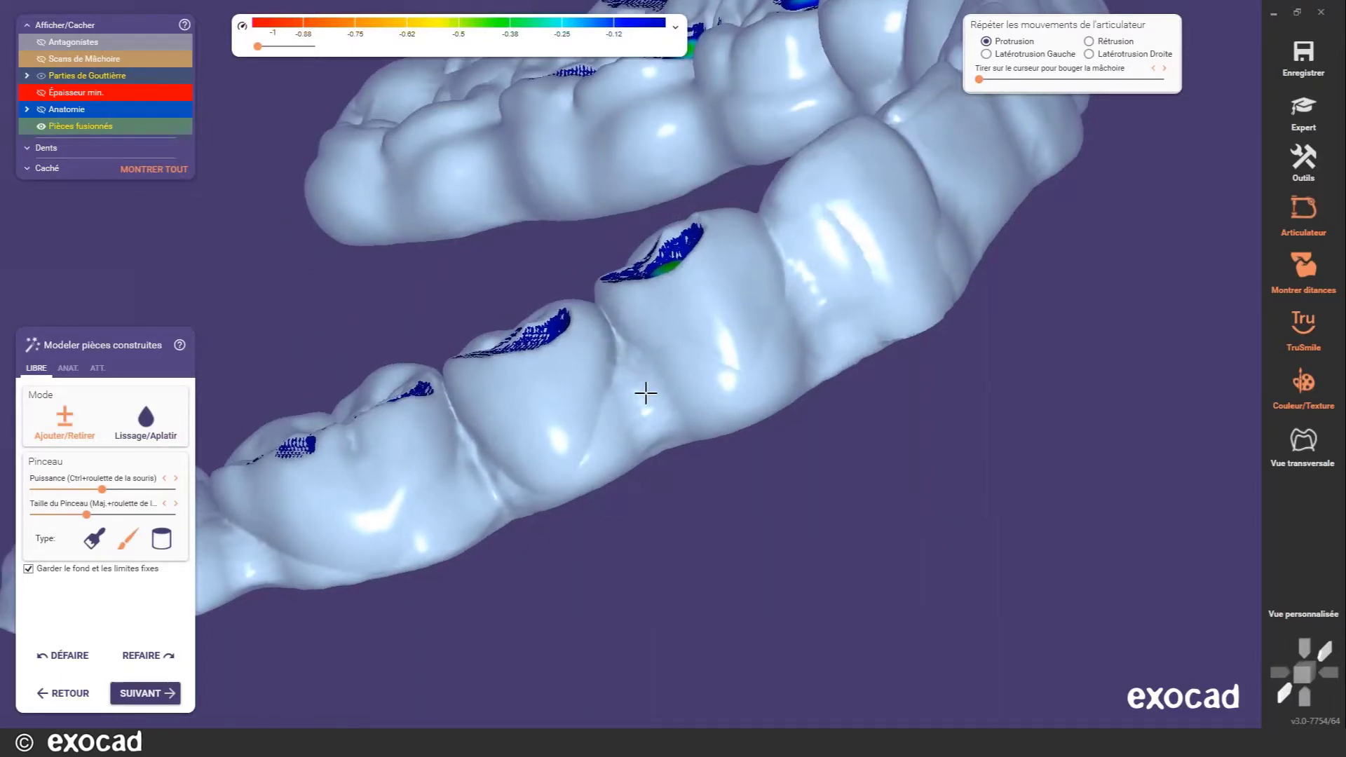
# - Finish the freeform modelling, save its changes to the splint's STL file, and save the scene with the Sauvegarder les deux fichiers option
pyautogui.scroll(-5, 801, 436)
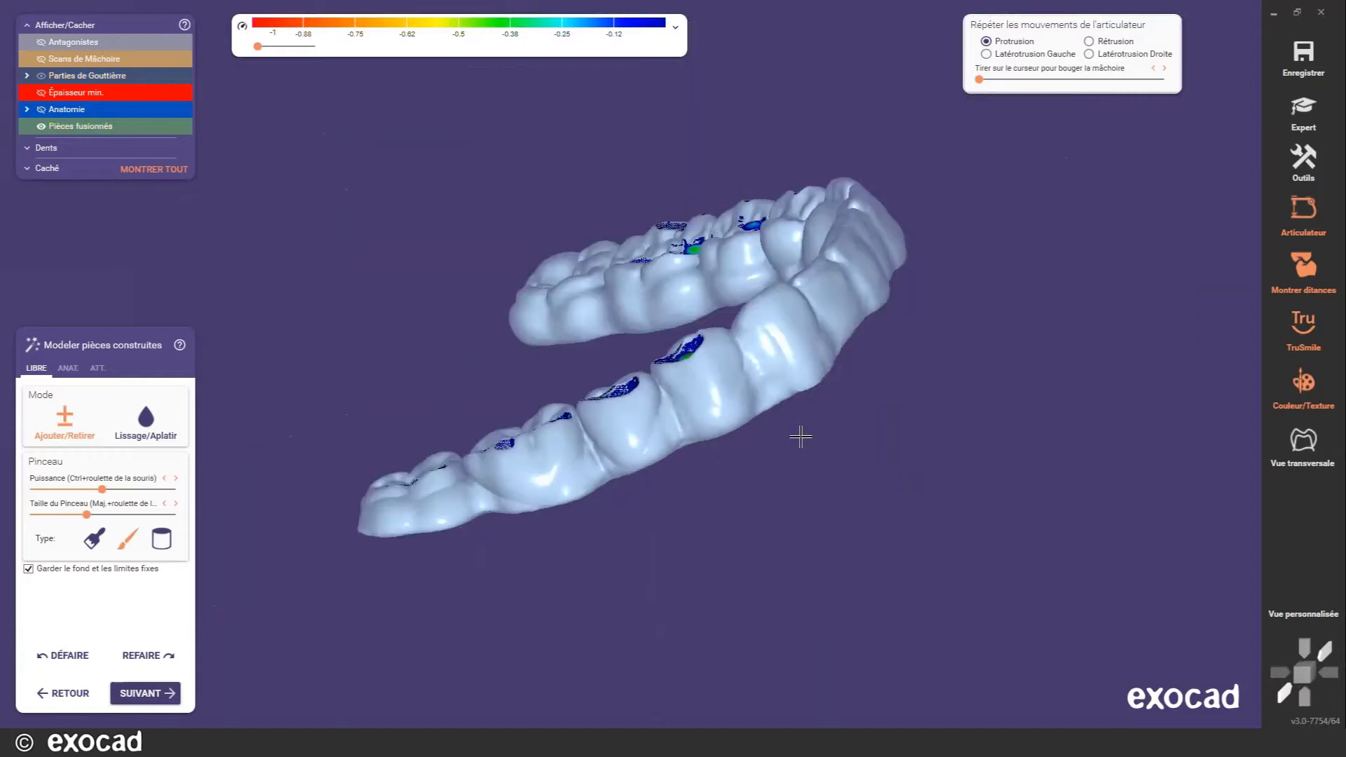
pyautogui.moveTo(796, 435); pyautogui.dragTo(792, 448, button='right')
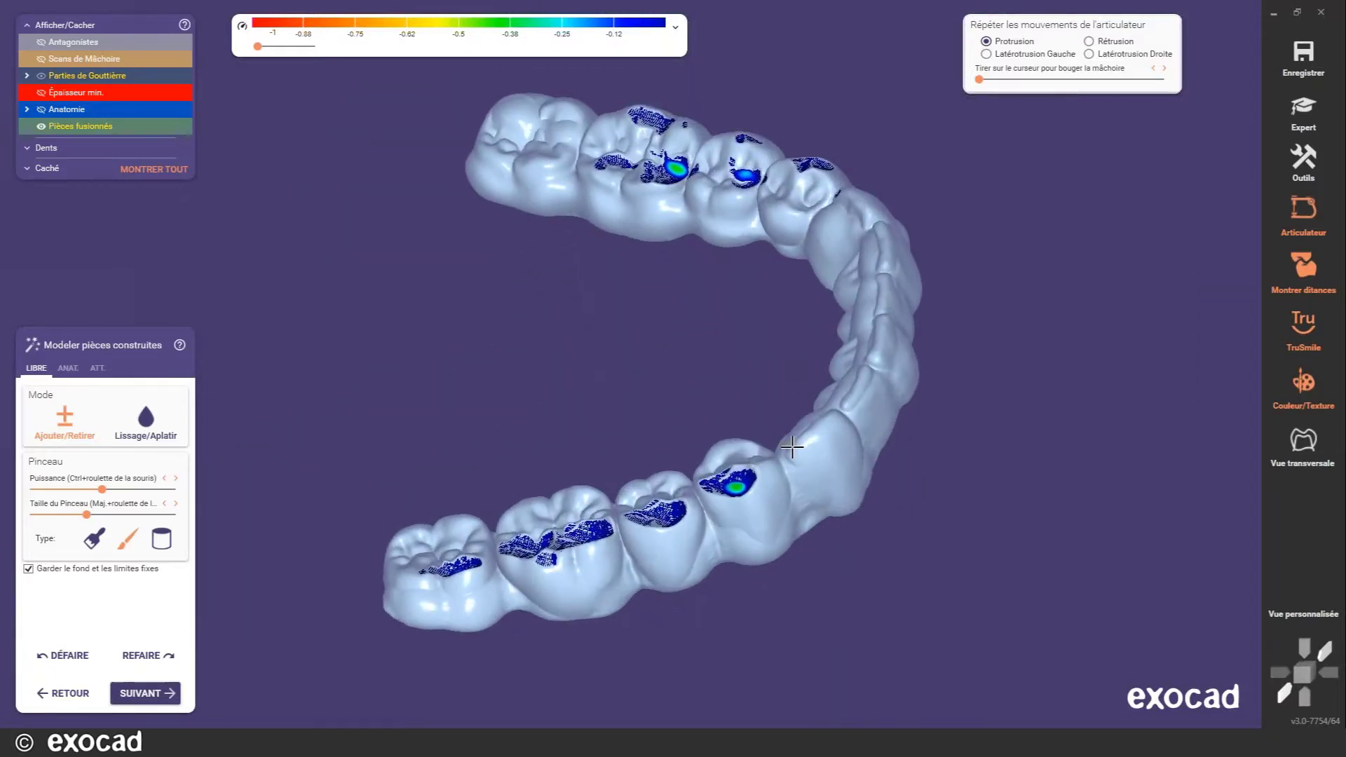
pyautogui.moveTo(538, 439)
pyautogui.mouseDown(button='right')
pyautogui.moveTo(561, 420)
pyautogui.moveTo(544, 463)
pyautogui.mouseUp(button='right')
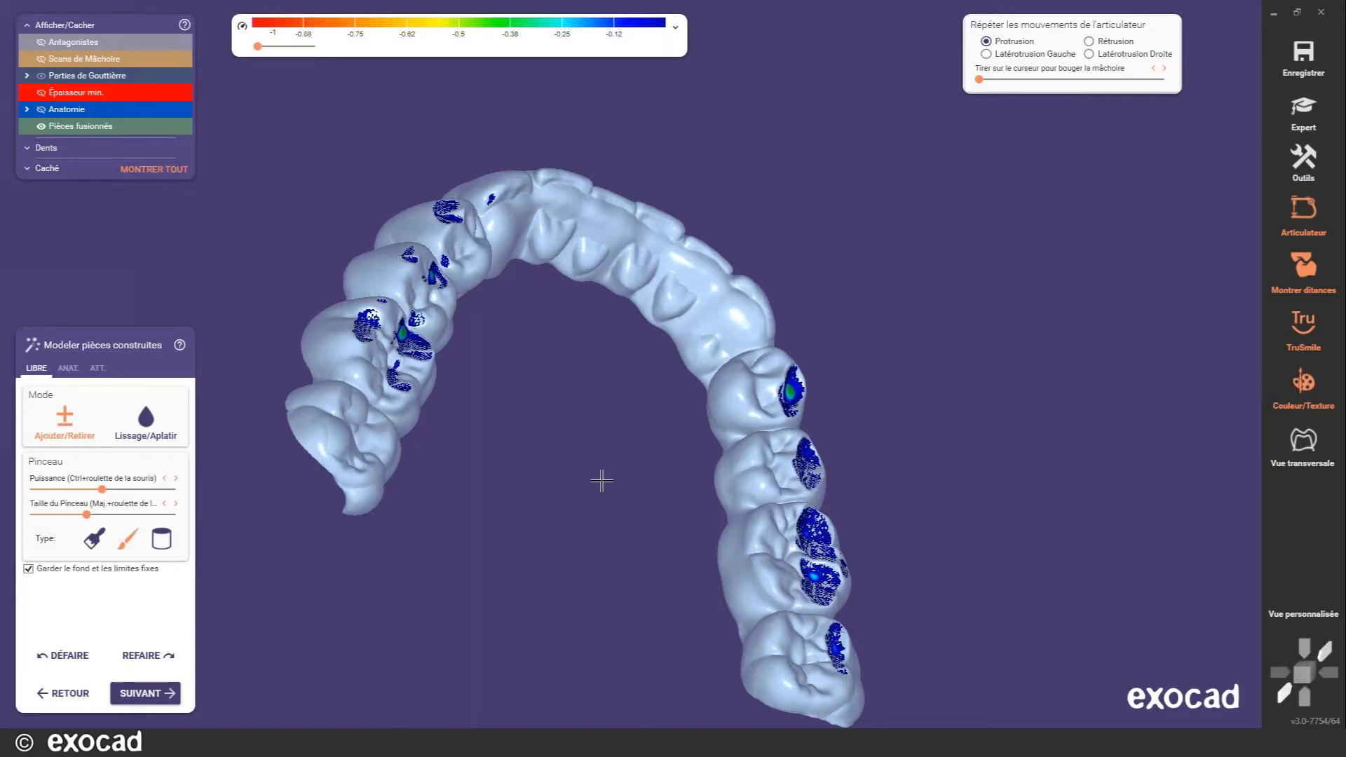
pyautogui.moveTo(601, 481); pyautogui.dragTo(648, 478, button='right')
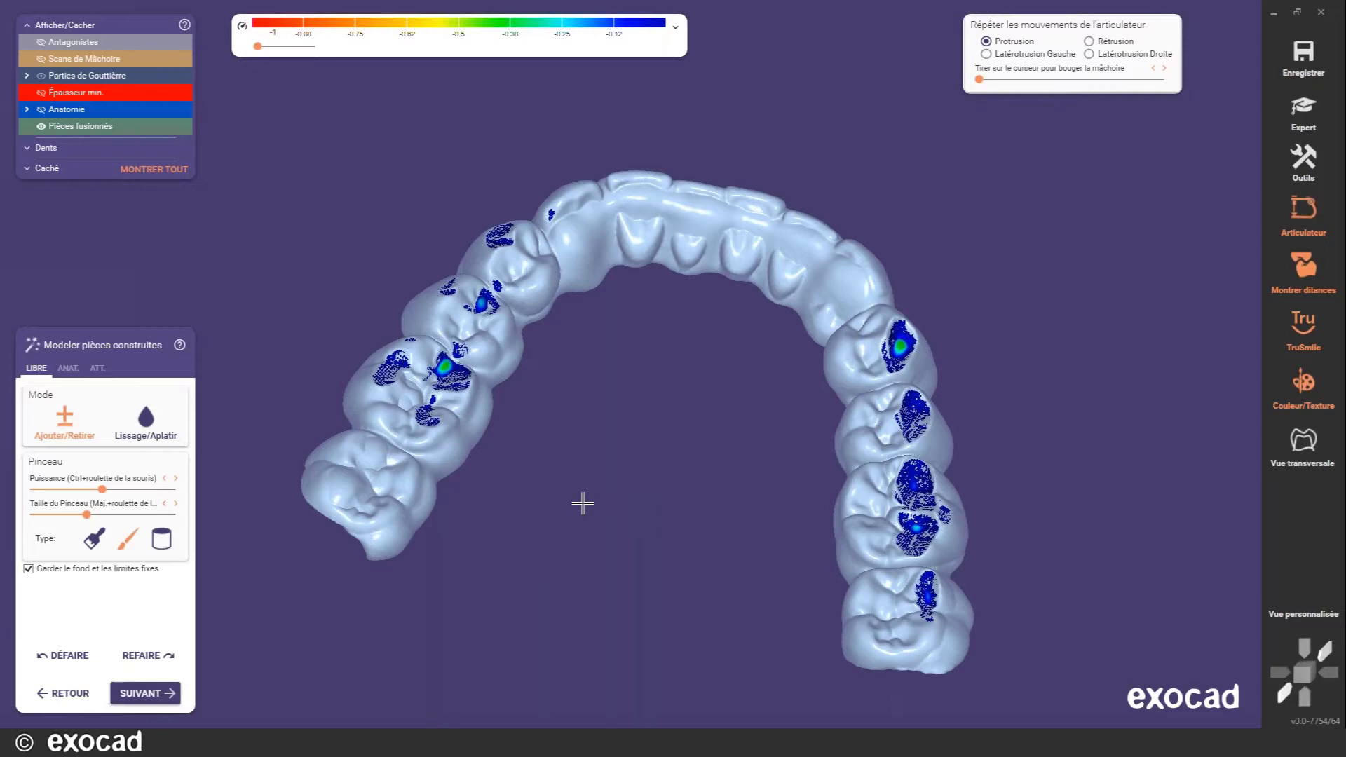
pyautogui.click(145, 694)
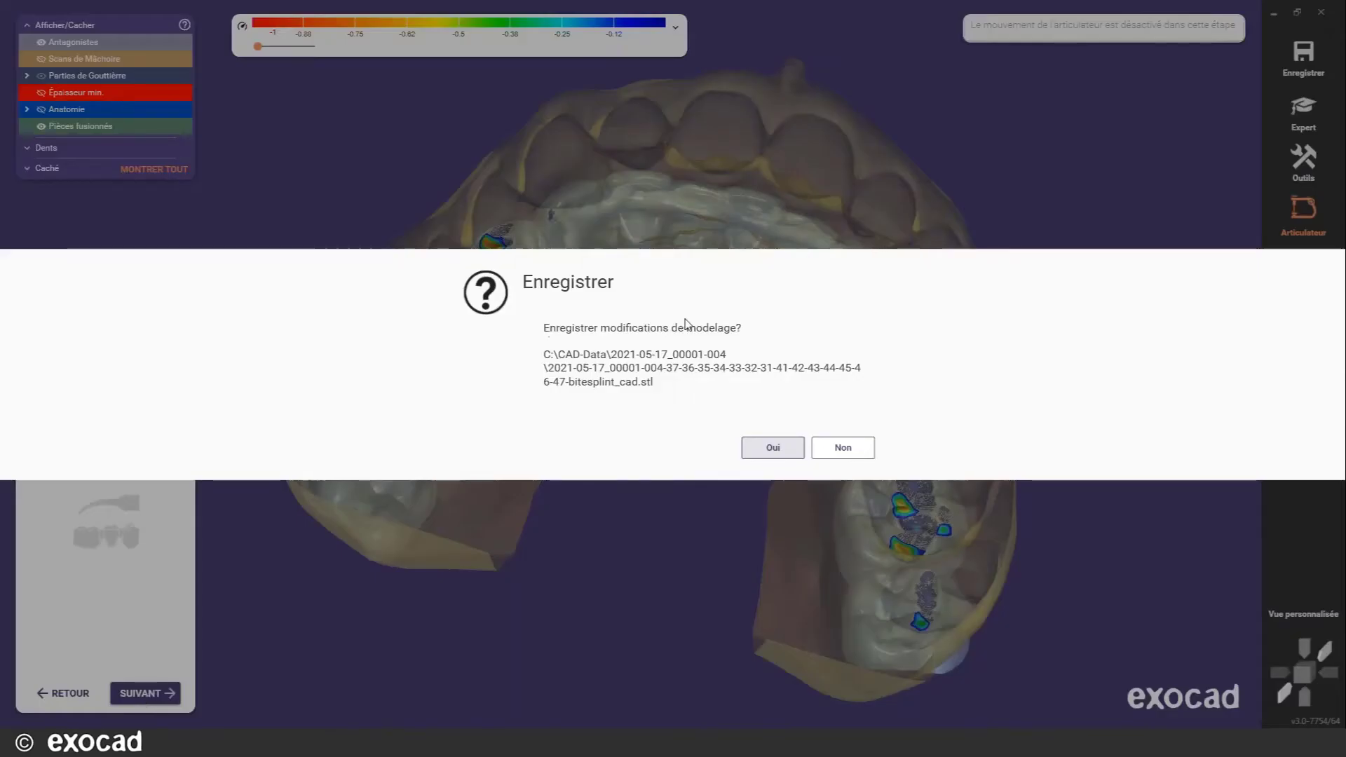
pyautogui.click(781, 457)
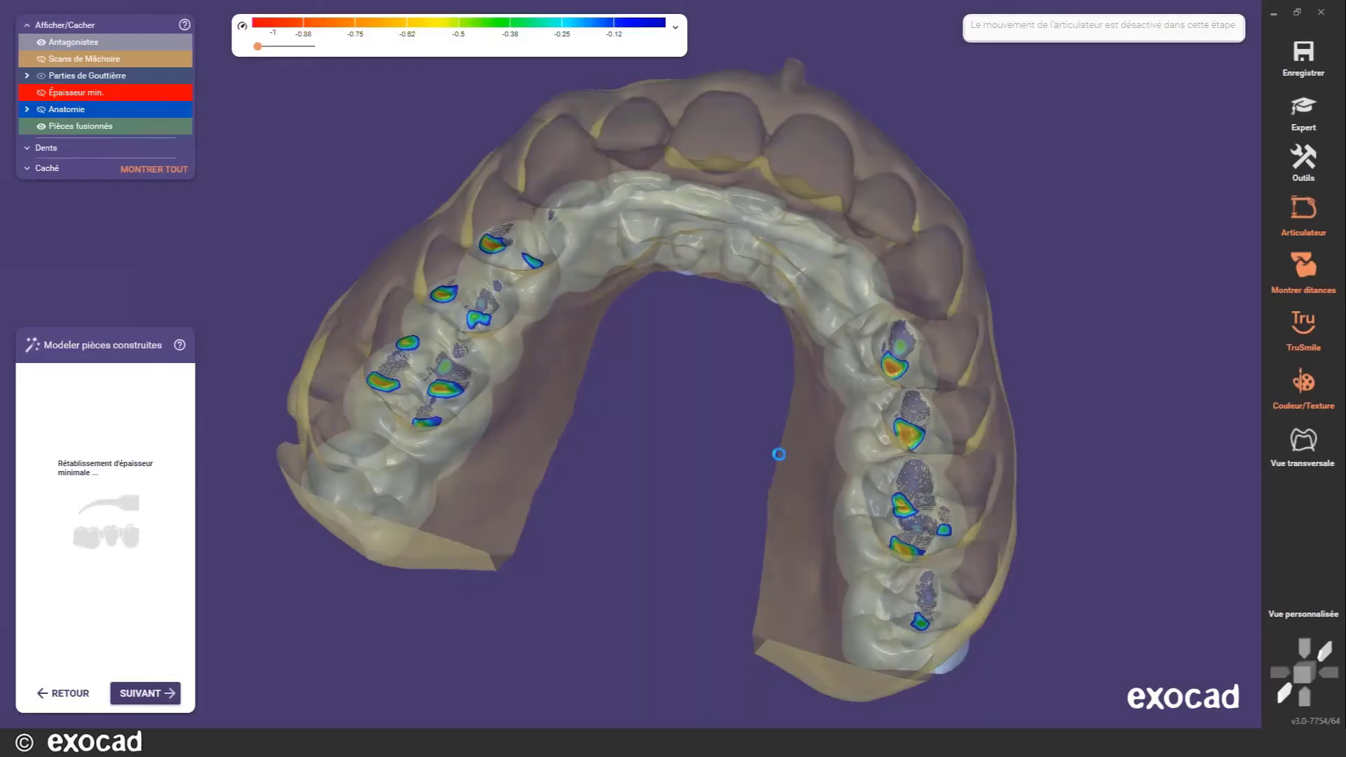
pyautogui.click(152, 695)
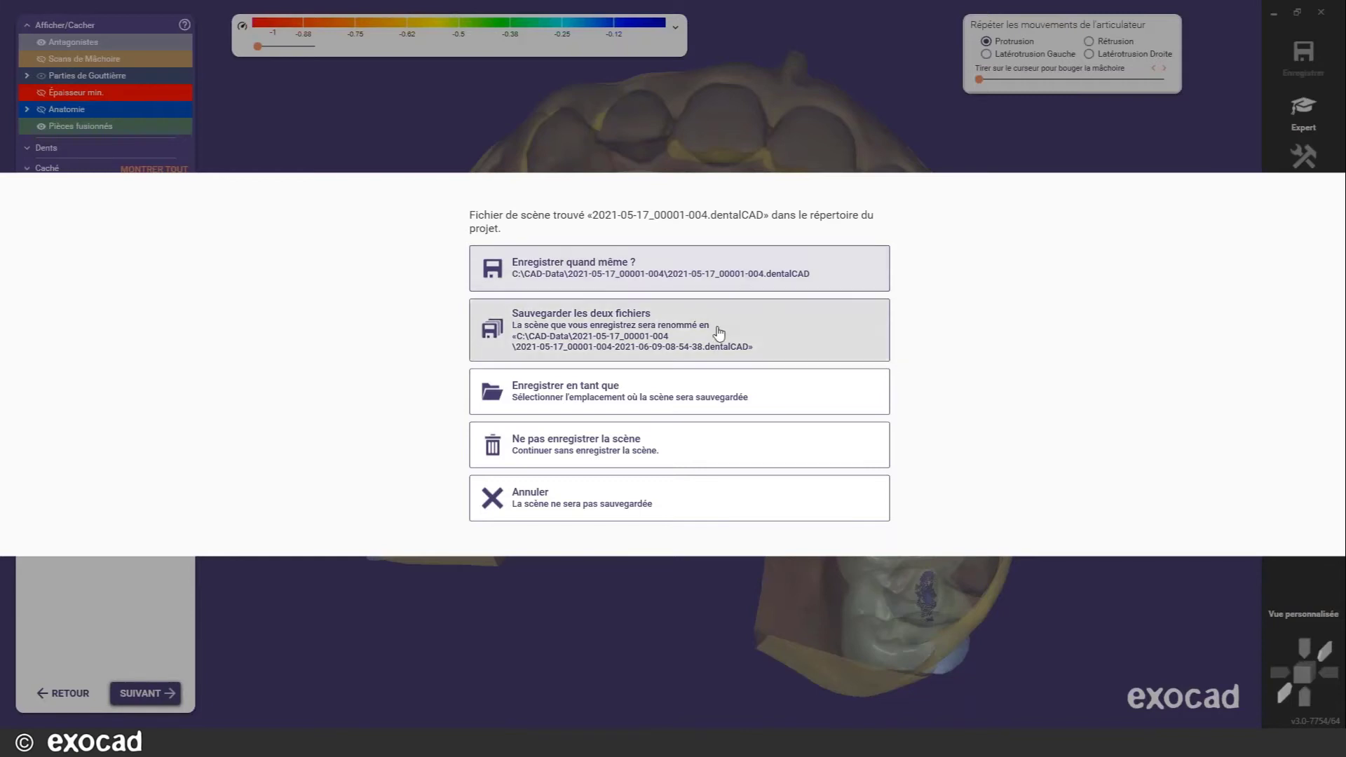
pyautogui.click(778, 333)
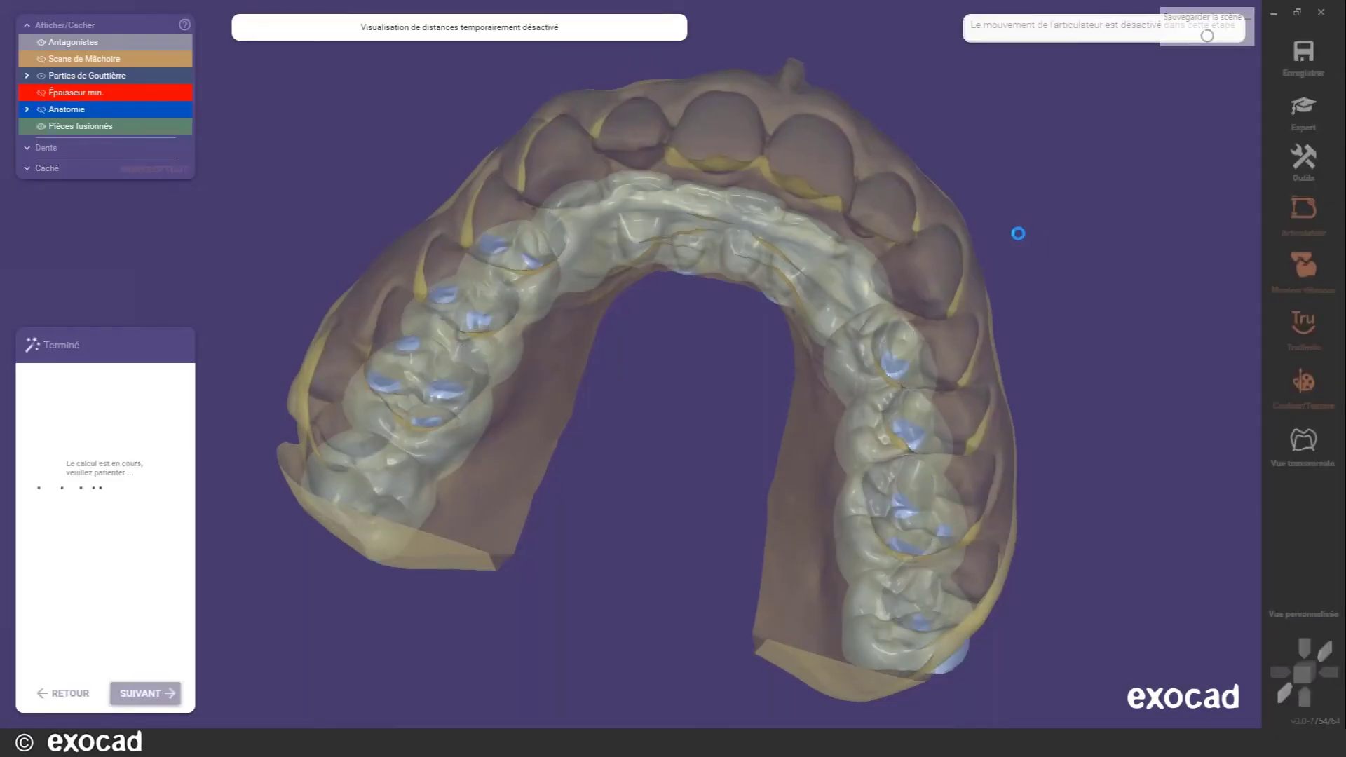